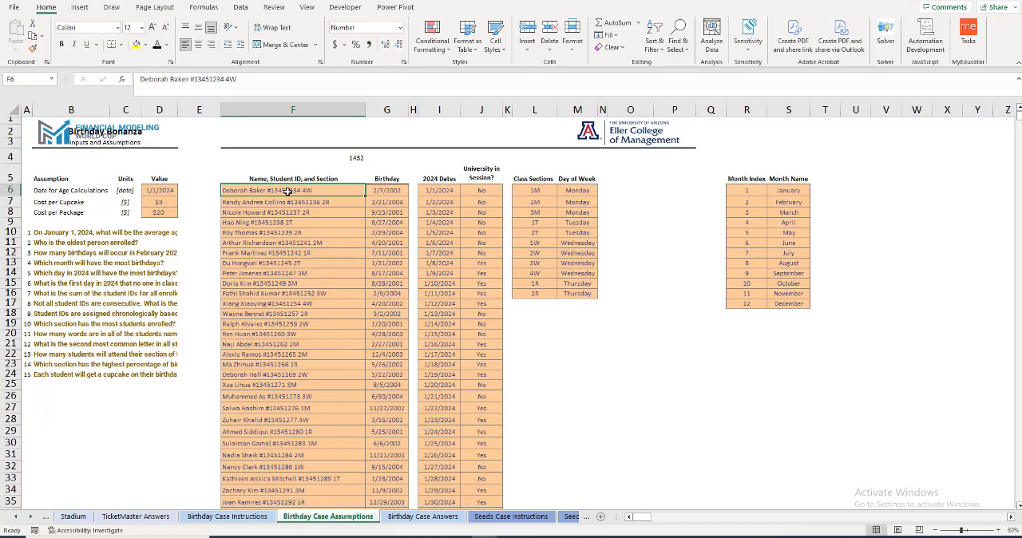
Step: Move the whole student name and birthday table, including the count cell above it, down to start at F29
key(ctrl+shift+Down)
key(Down)
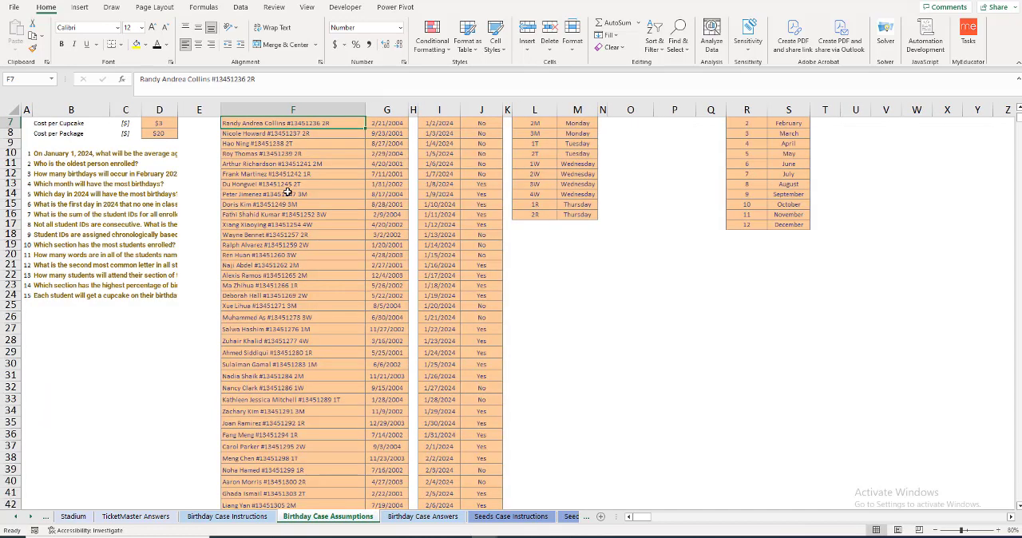
key(ctrl+Down)
key(shift+Right)
key(ctrl+shift+Up)
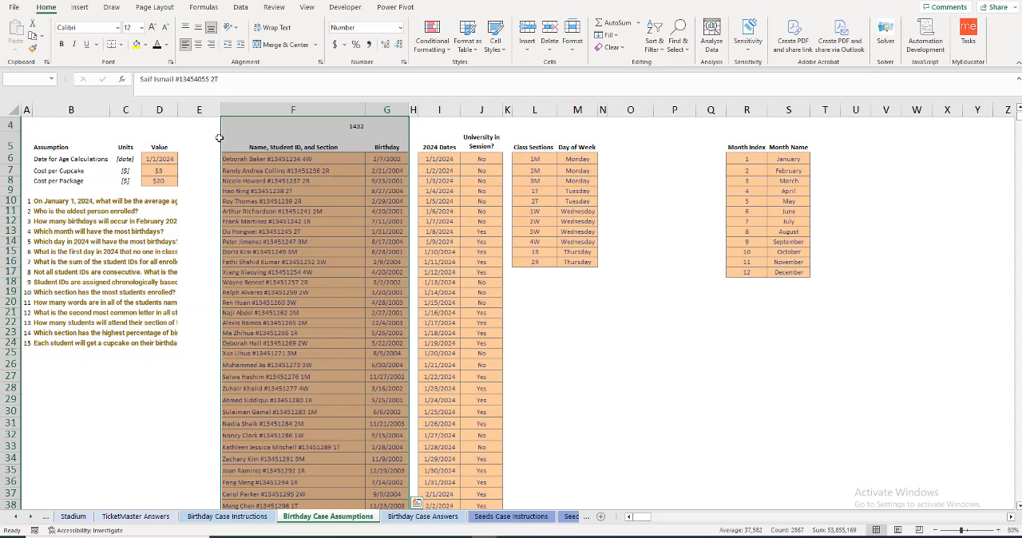
drag(220, 139, 305, 412)
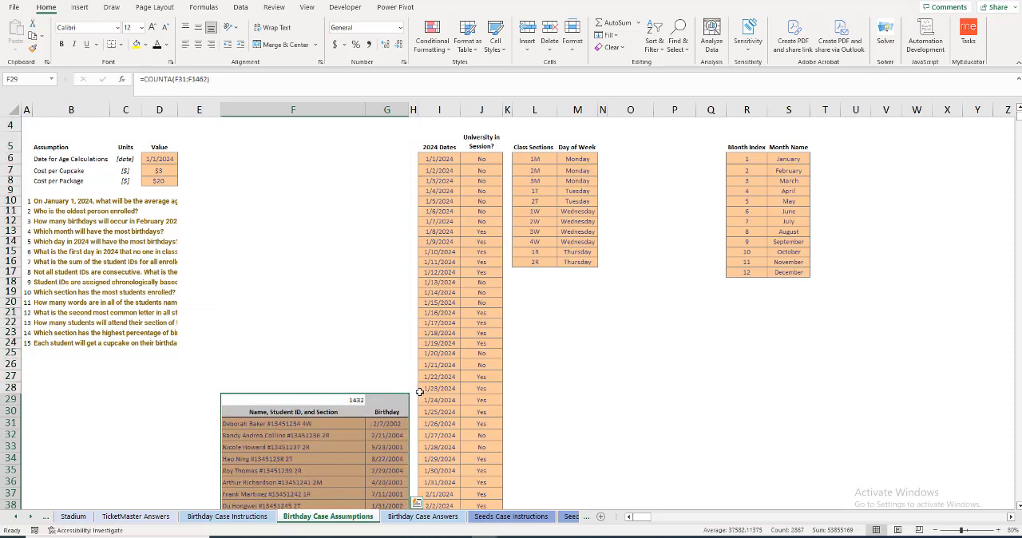
Step: Move the entire 2024 Dates and University in Session table so it starts at J31
click(462, 261)
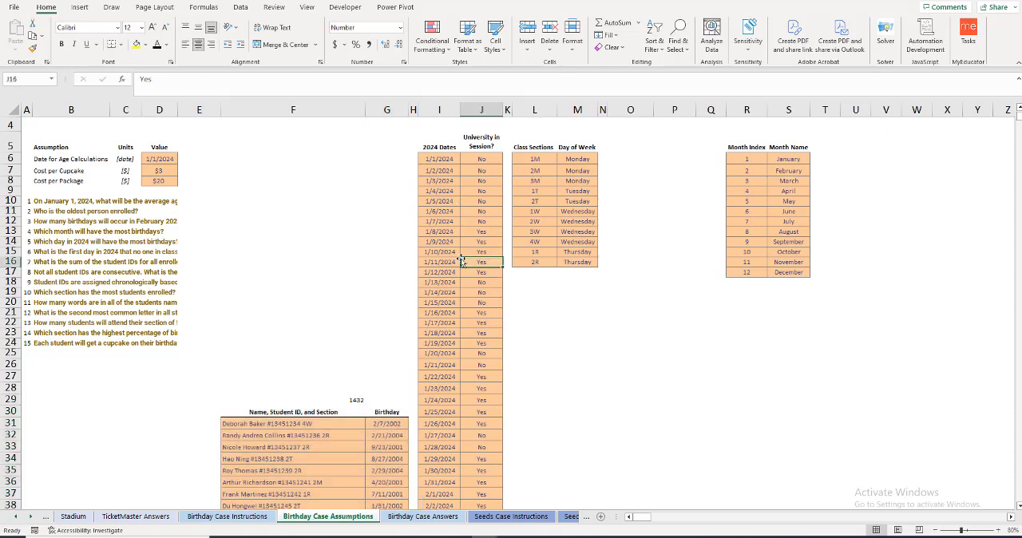
key(ctrl+Down)
key(shift+Left)
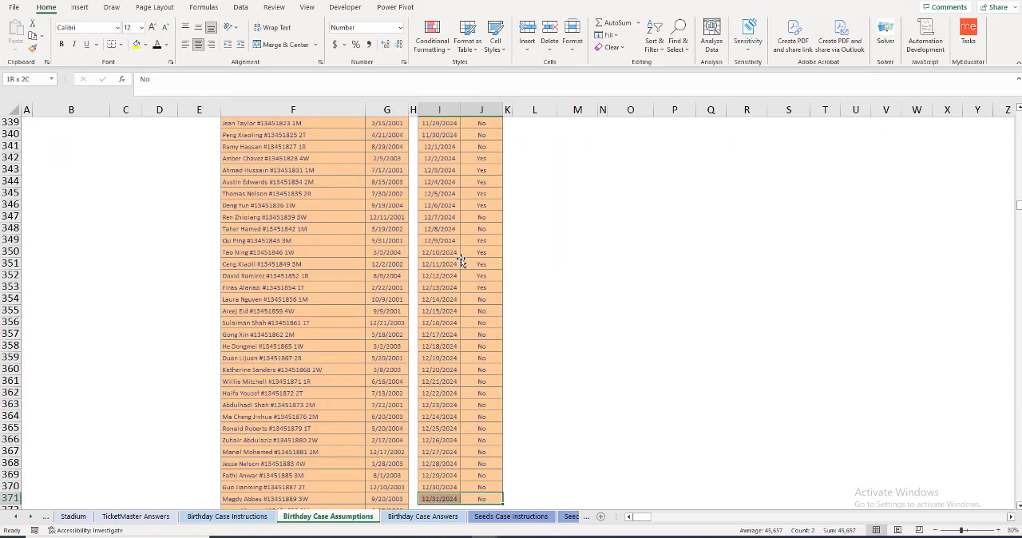
key(ctrl+shift+Up)
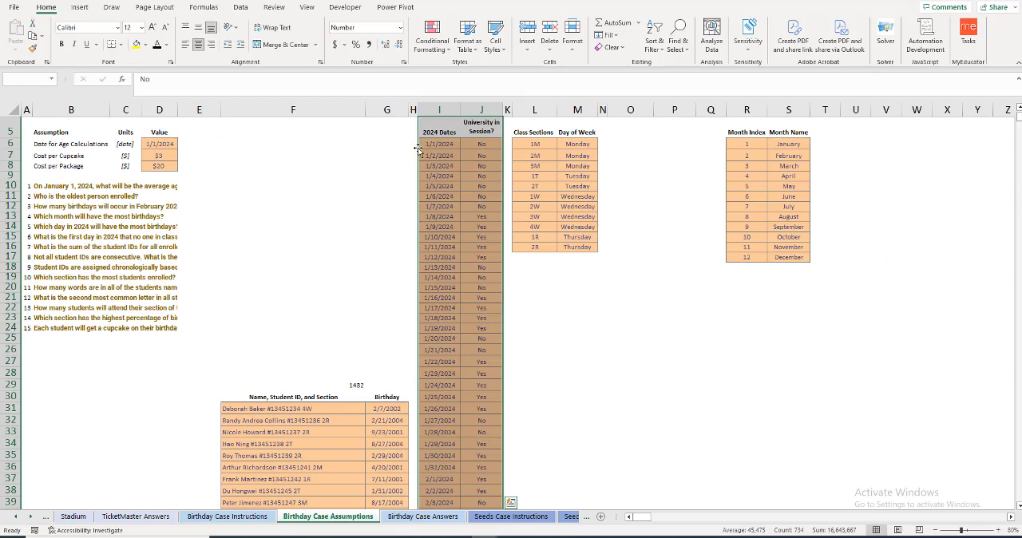
drag(418, 149, 463, 435)
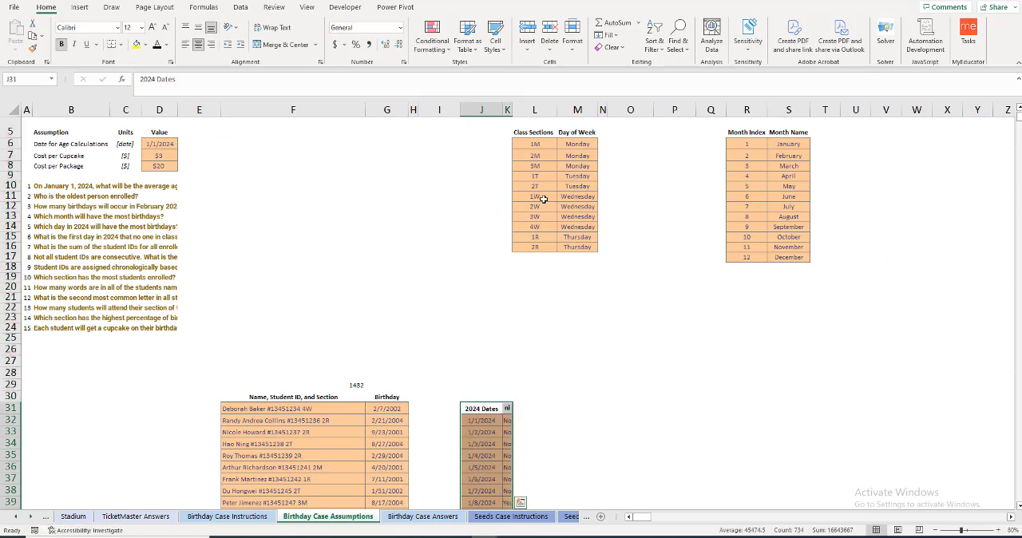
Step: Move the Class Sections table to F6 and the Month Index table to M6, narrowing column F
drag(525, 132, 384, 263)
drag(366, 110, 308, 106)
drag(689, 132, 525, 270)
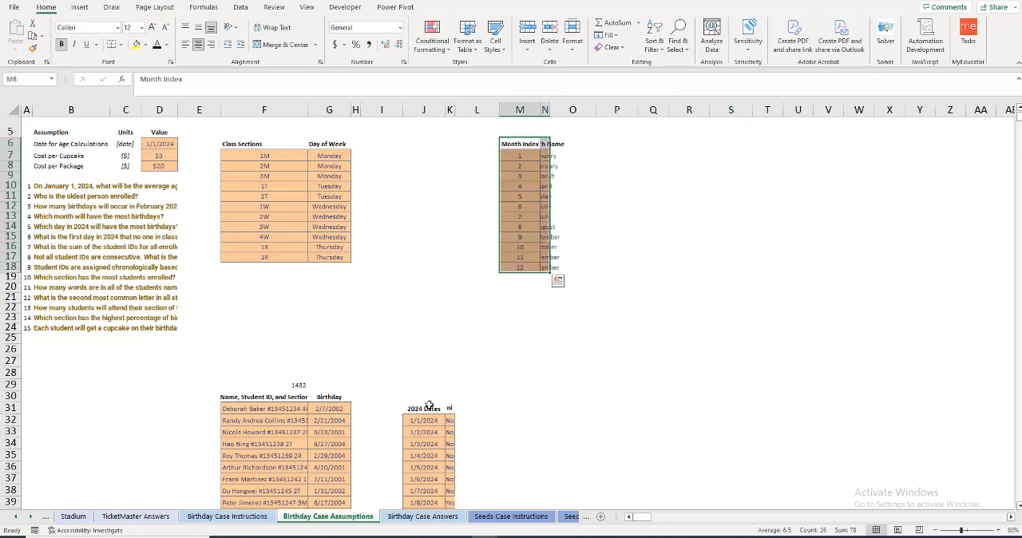
Step: Move the full student table with its count cell below the Month Index table, starting at M23
click(427, 429)
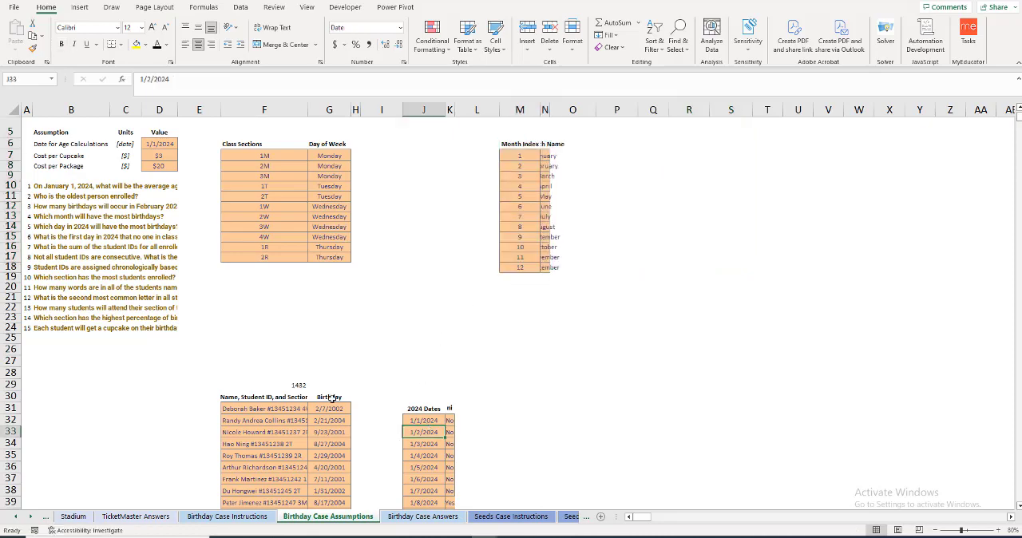
click(272, 420)
key(ctrl+Down)
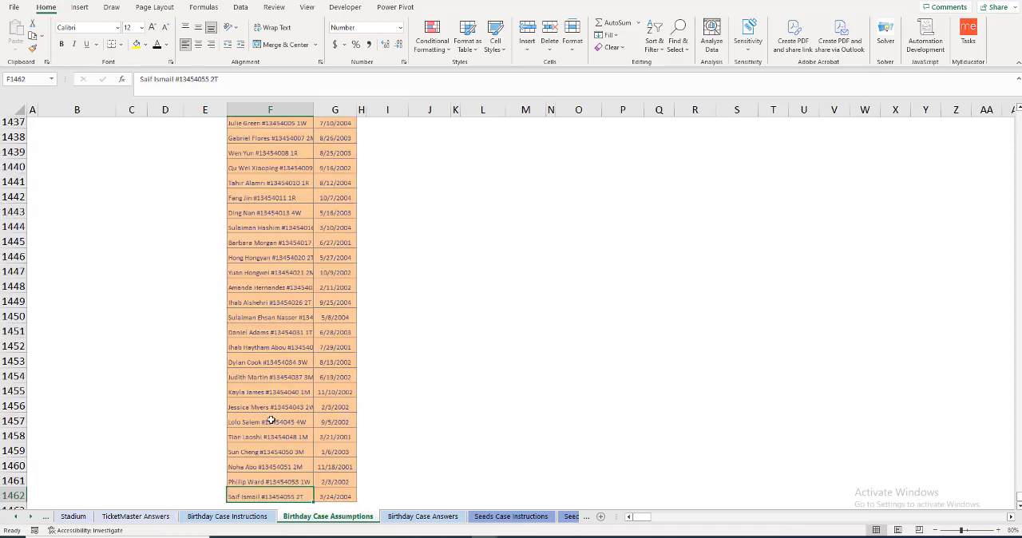
key(shift+Right)
key(ctrl+shift+Up)
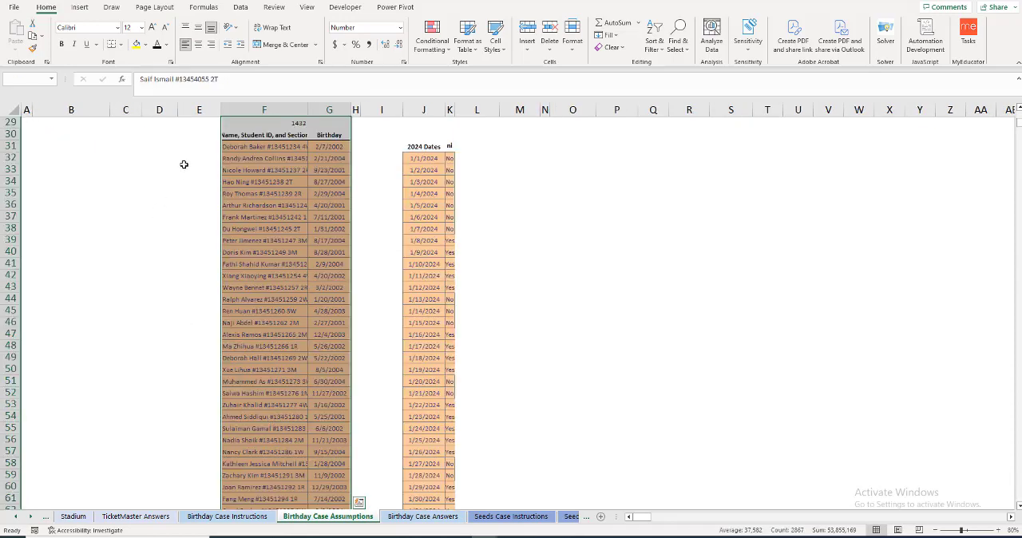
drag(222, 172, 535, 154)
scroll(565, 222, up, 5)
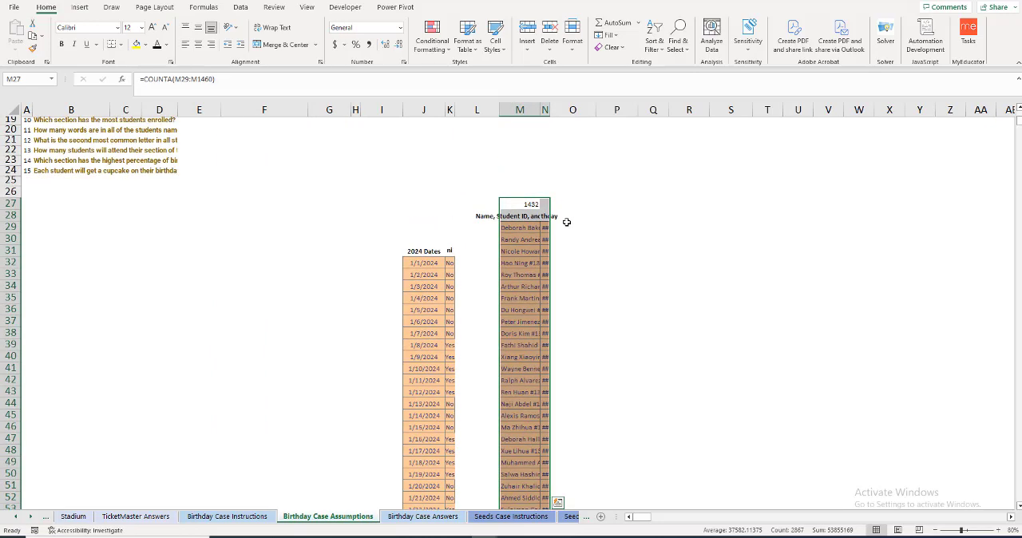
drag(525, 258, 525, 222)
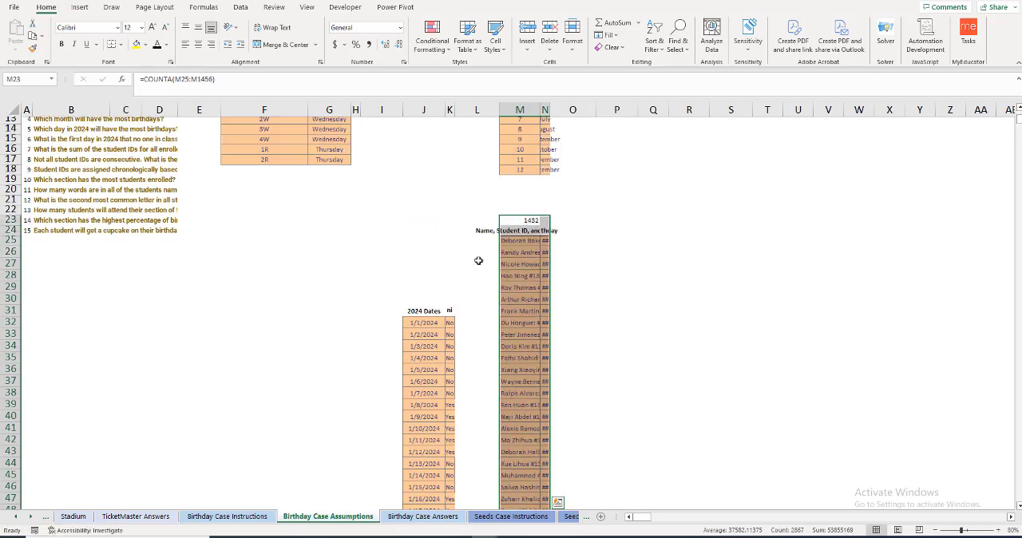
Step: Move the complete 2024 Dates and session table so its header row starts at H26
click(421, 331)
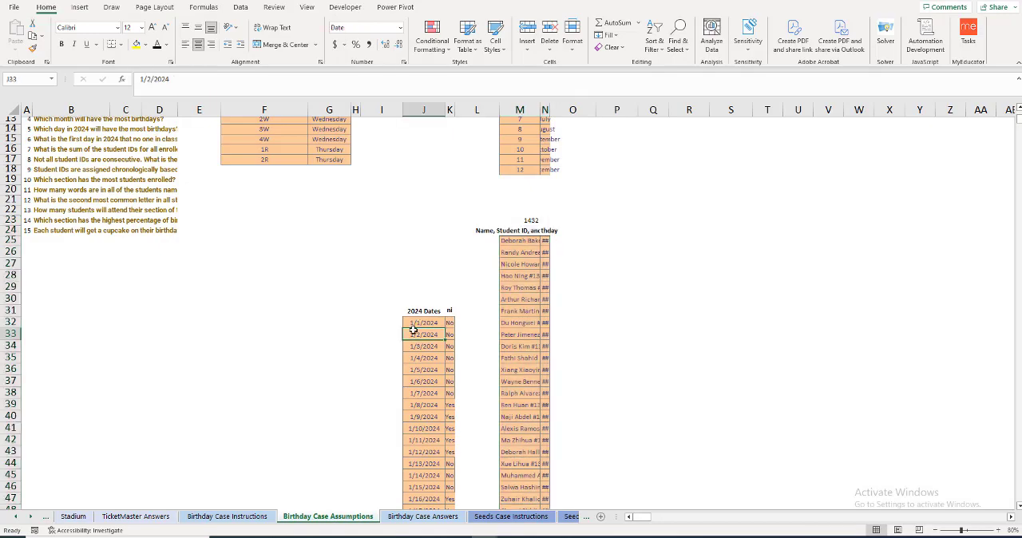
key(ctrl+Down)
key(shift+Right)
key(ctrl+shift+Up)
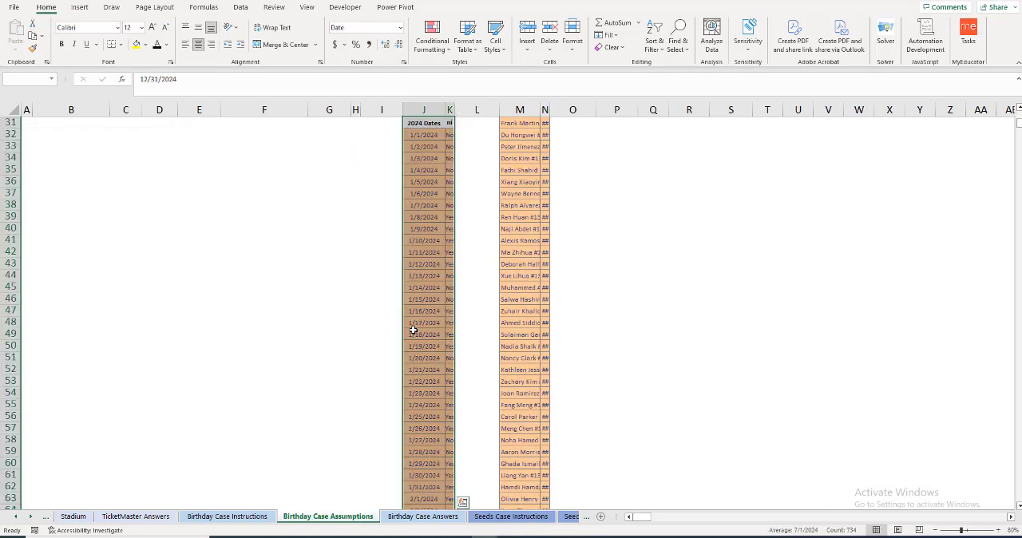
drag(428, 175, 375, 212)
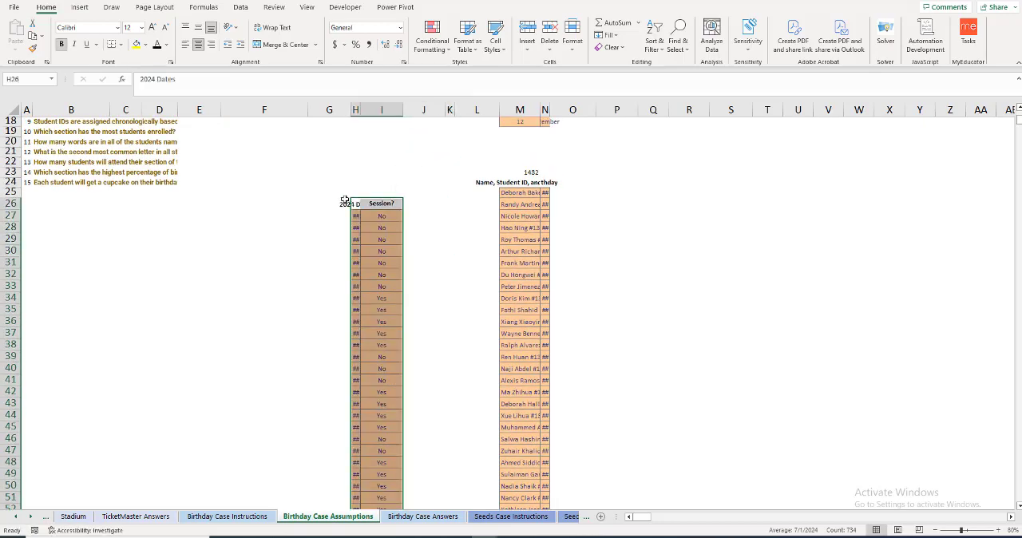
Step: Narrow columns F and G around the class sections and autofit column H to the 2024 dates
click(391, 221)
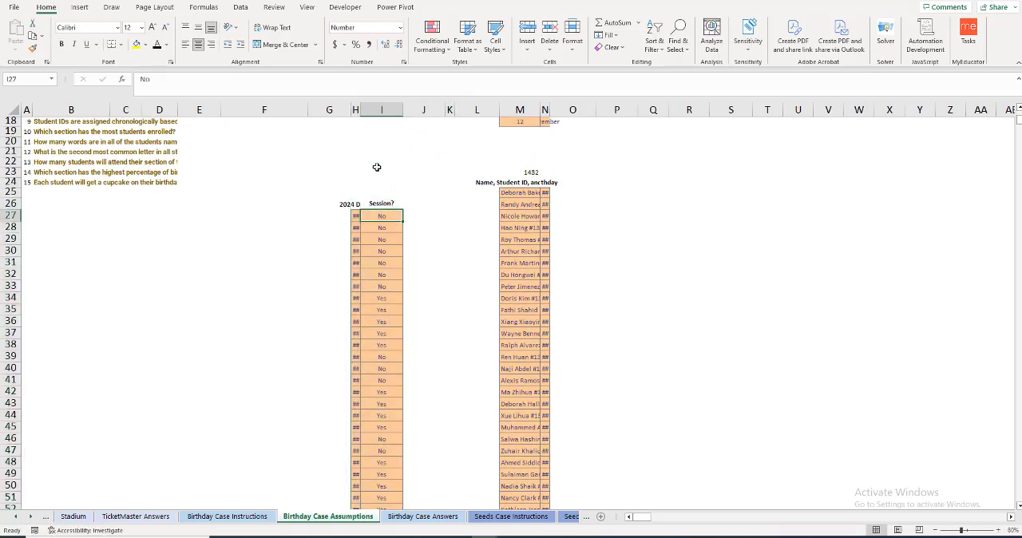
drag(310, 109, 248, 109)
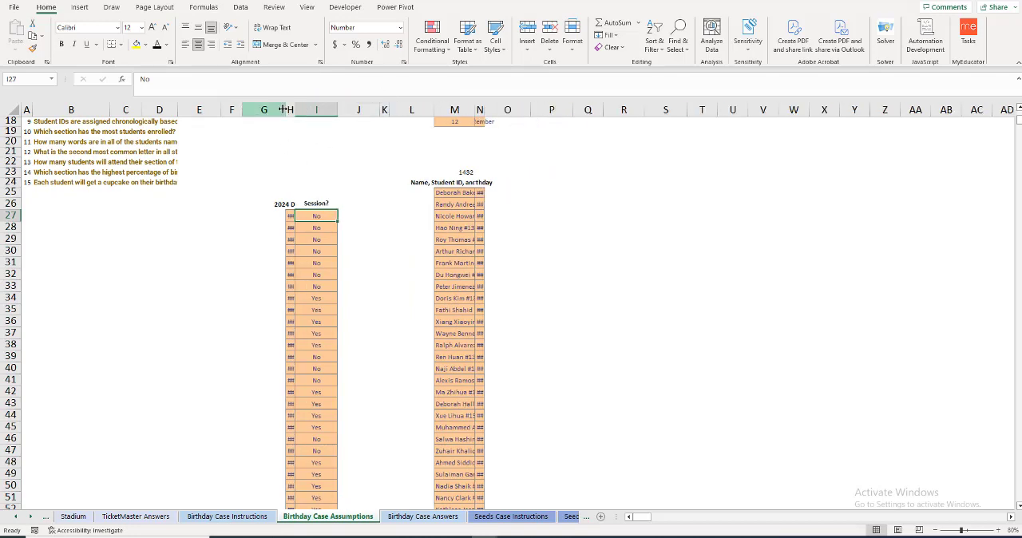
double_click(296, 109)
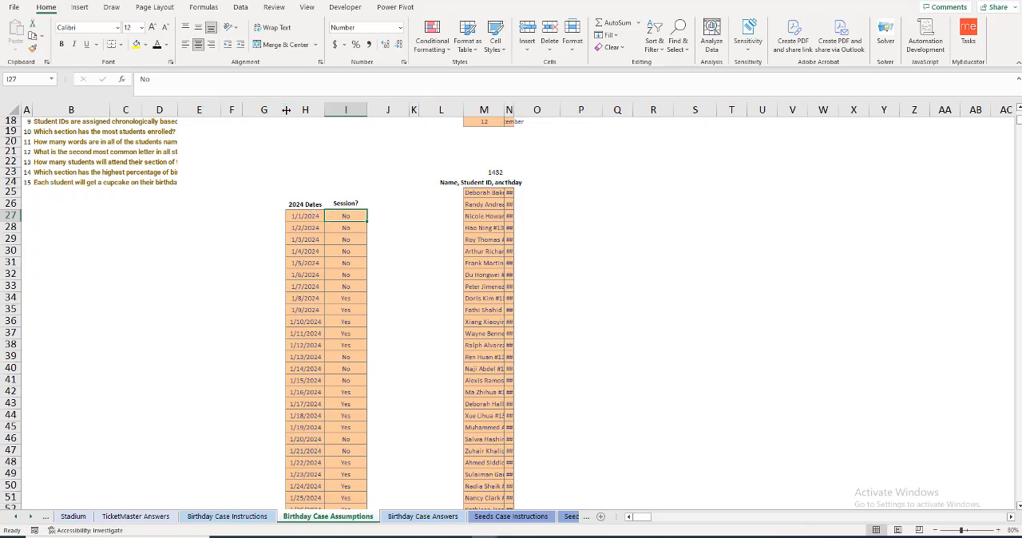
drag(285, 112, 269, 112)
Step: Move the Month Index table to P6 and autofit columns M and N to the student names and birthdays
click(471, 204)
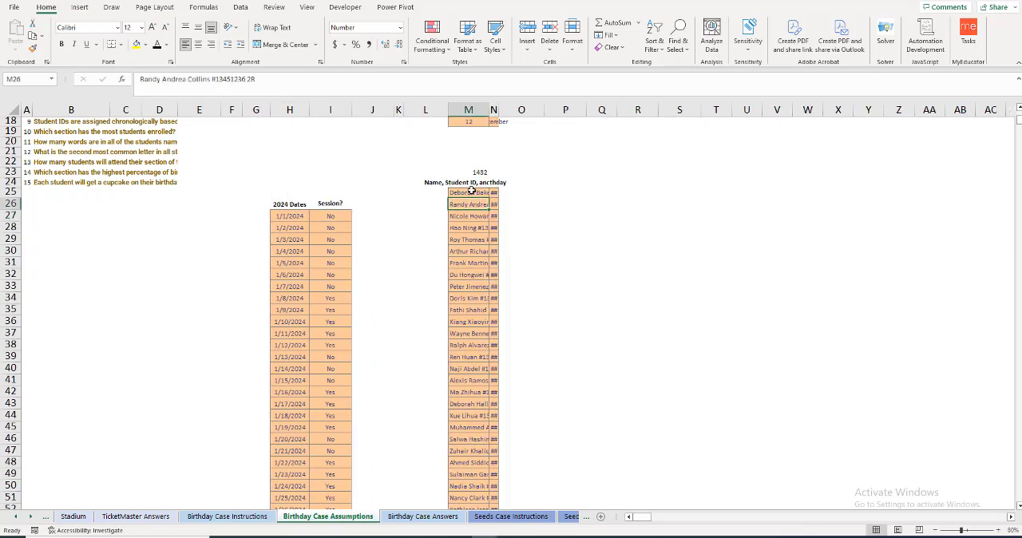
scroll(464, 226, up, 5)
scroll(464, 226, up, 1)
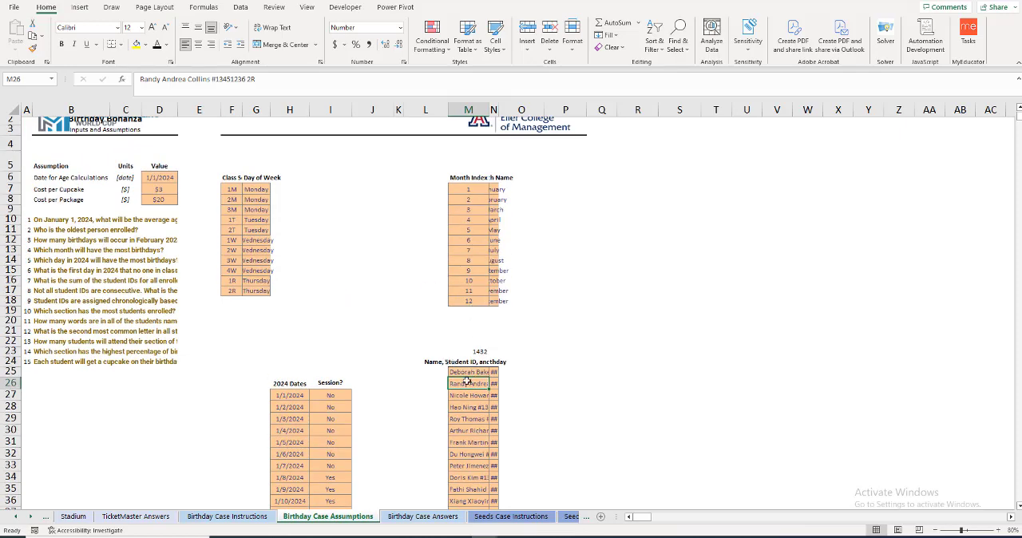
drag(458, 176, 496, 301)
drag(476, 174, 489, 160)
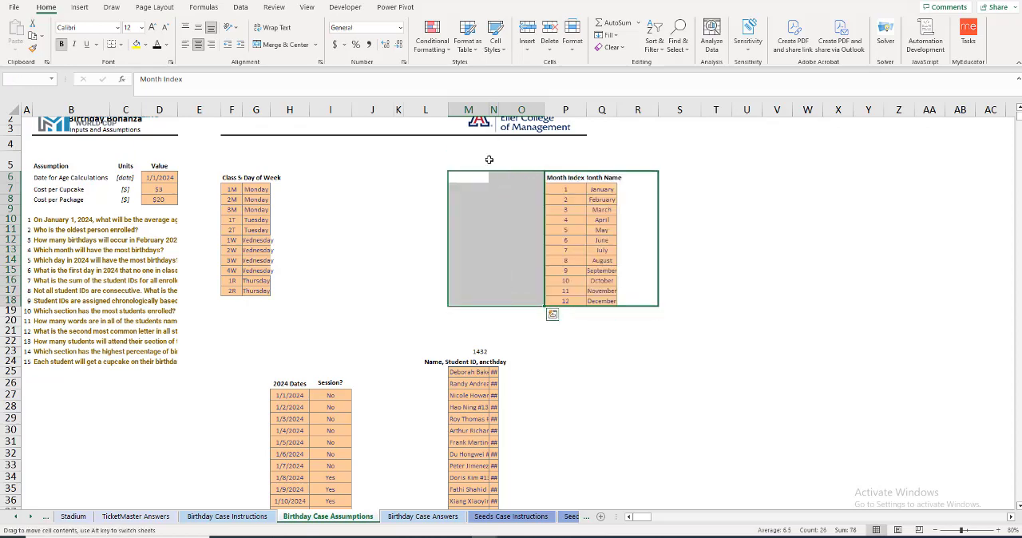
double_click(488, 110)
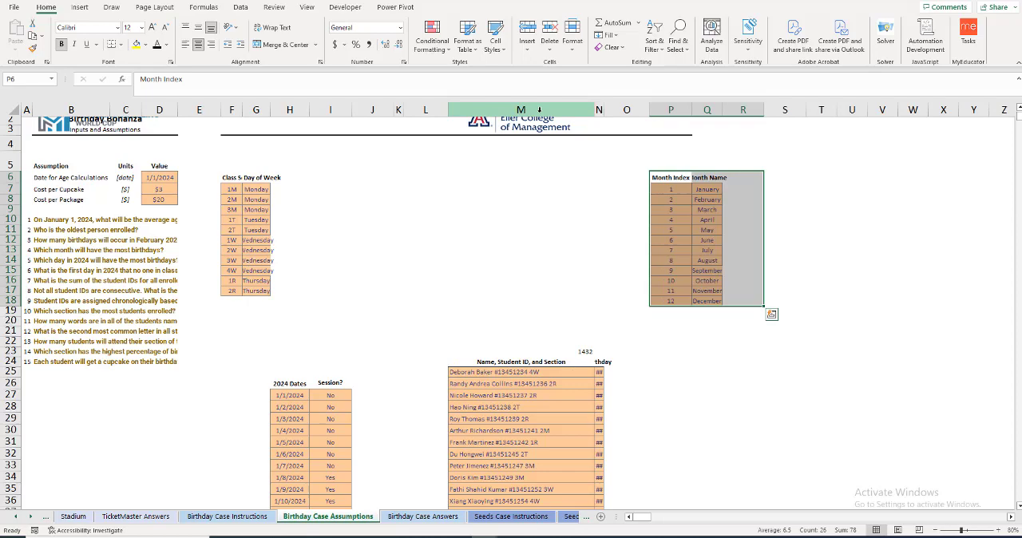
double_click(600, 110)
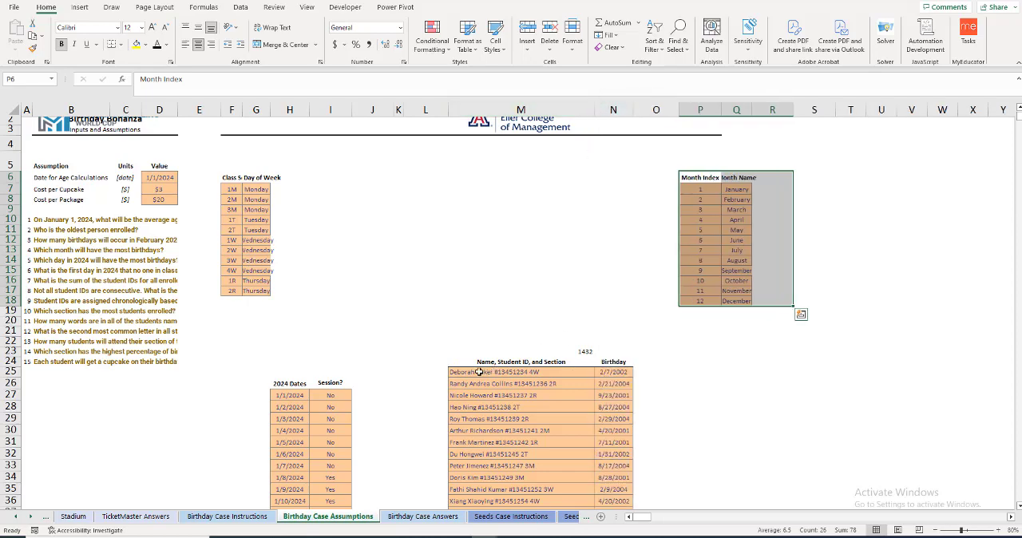
Step: Read through the first case questions and add the header Age in O24, beside the Birthday column
click(80, 221)
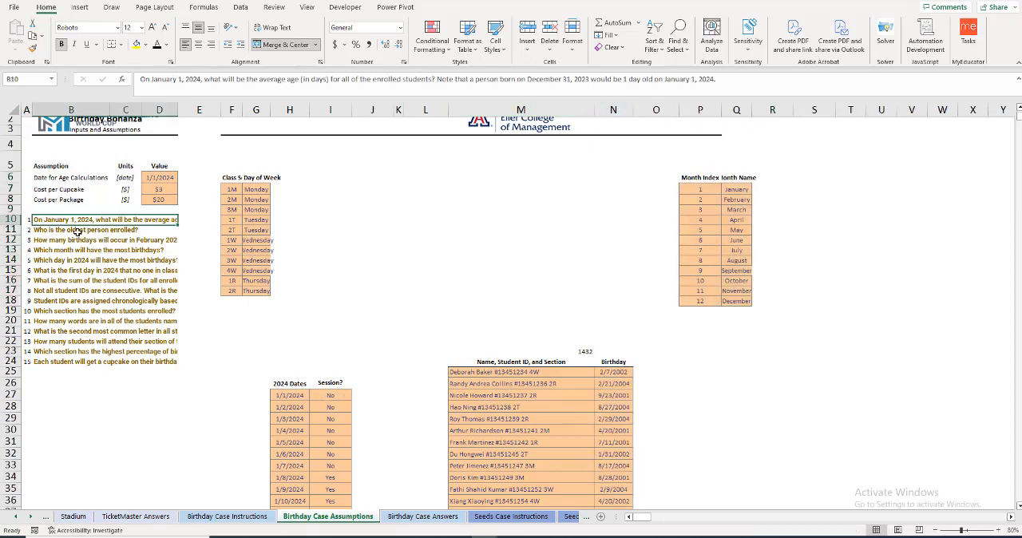
click(78, 232)
click(77, 241)
click(76, 260)
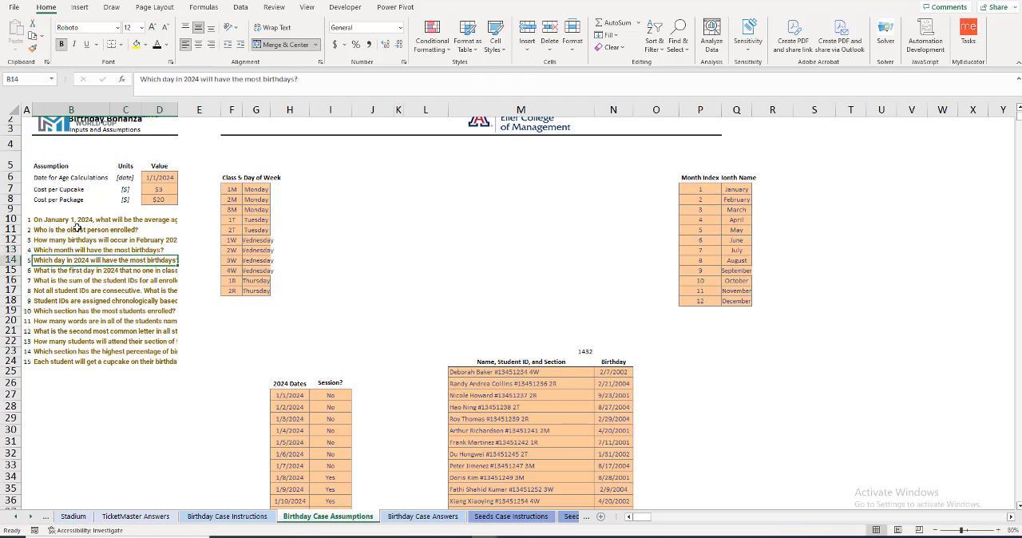
click(77, 220)
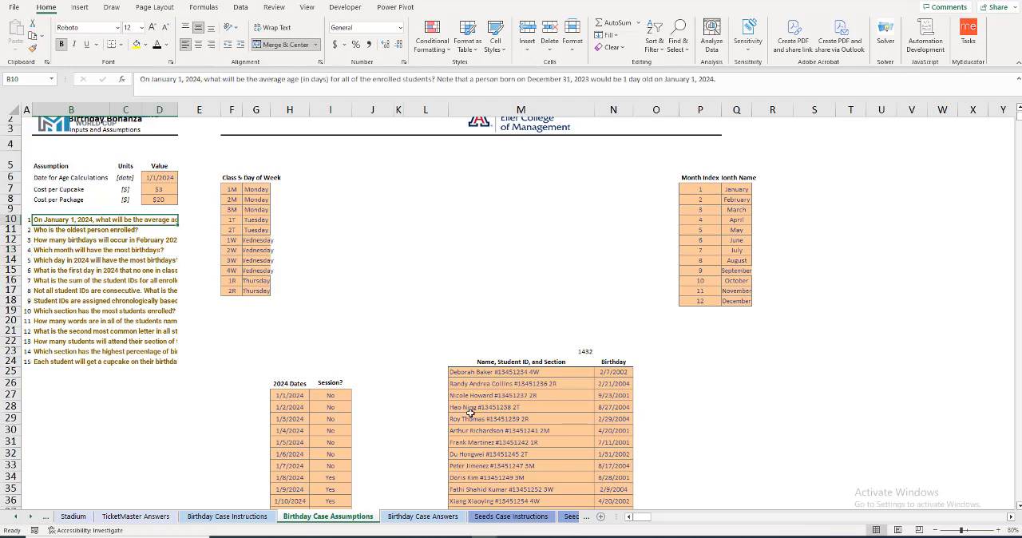
click(642, 362)
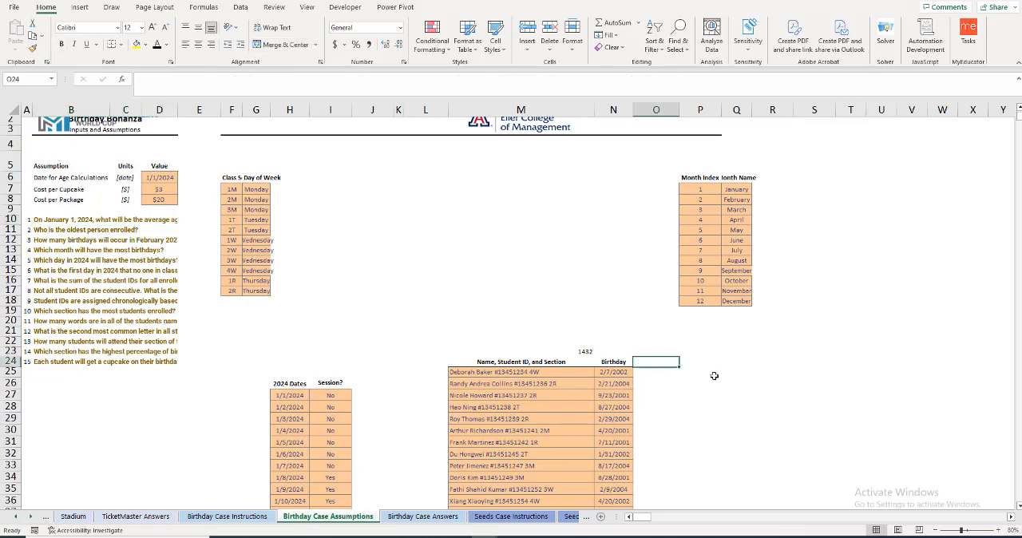
text(AF)
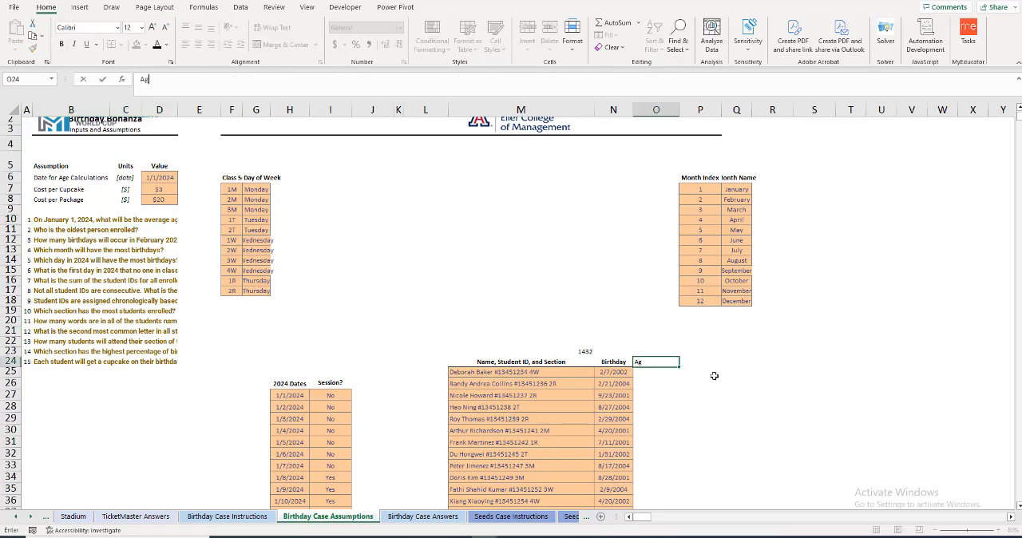
text(e)
key(Return)
Step: Calculate every student's age in days from O25 with the formula =$D$6-N25:N1456
text(=)
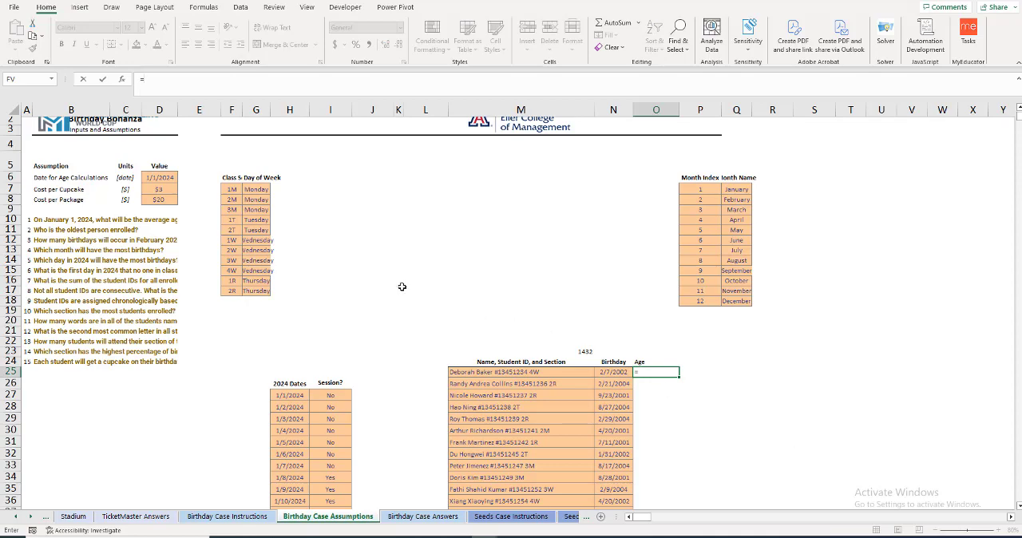
click(157, 183)
key(F4)
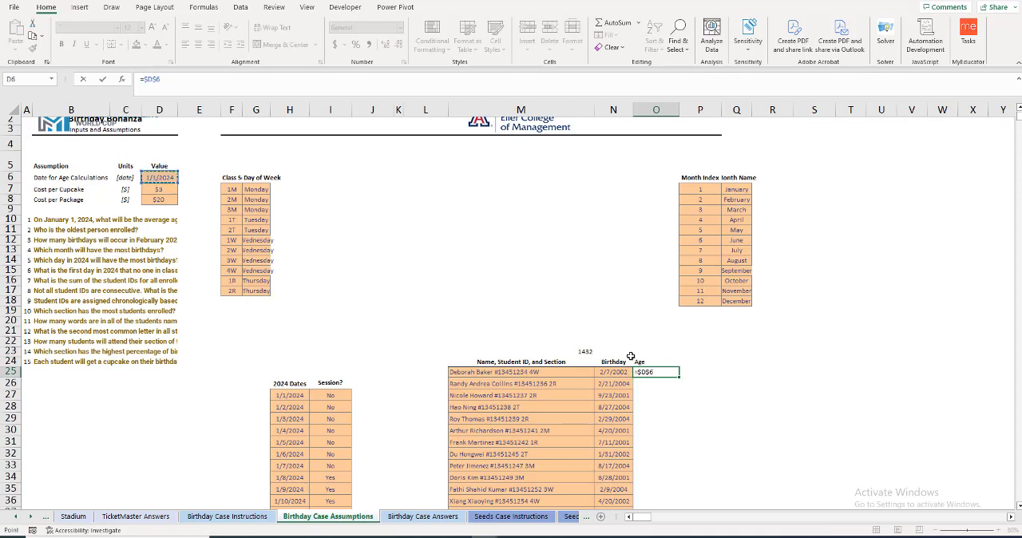
text(-)
click(607, 369)
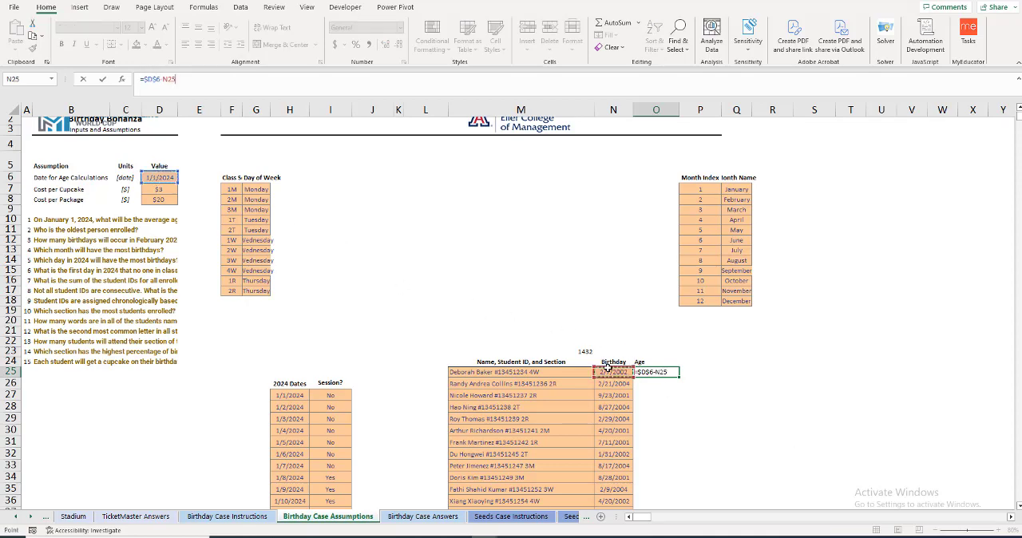
key(ctrl+shift+Down)
key(Return)
key(ctrl+BackSpace)
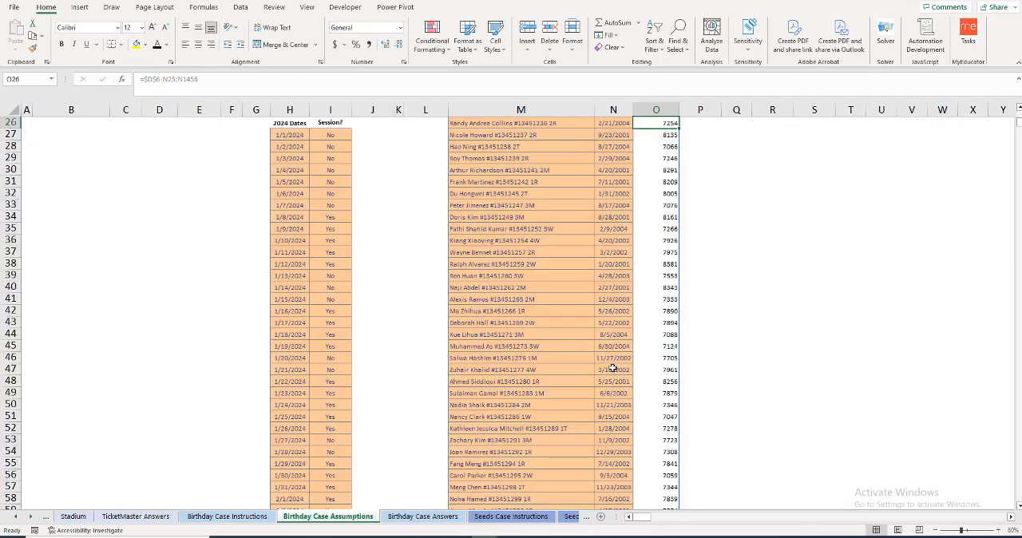
scroll(652, 371, up, 5)
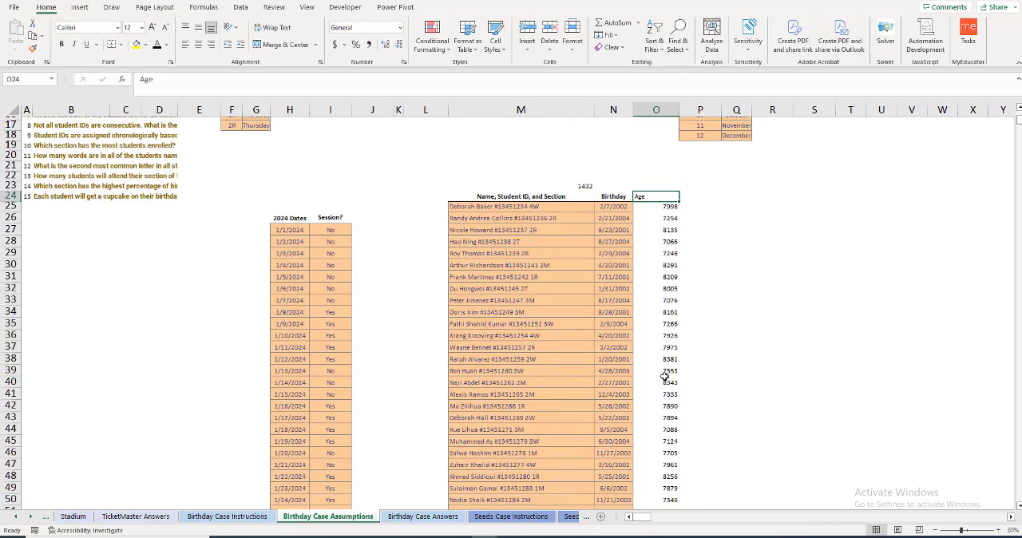
click(633, 256)
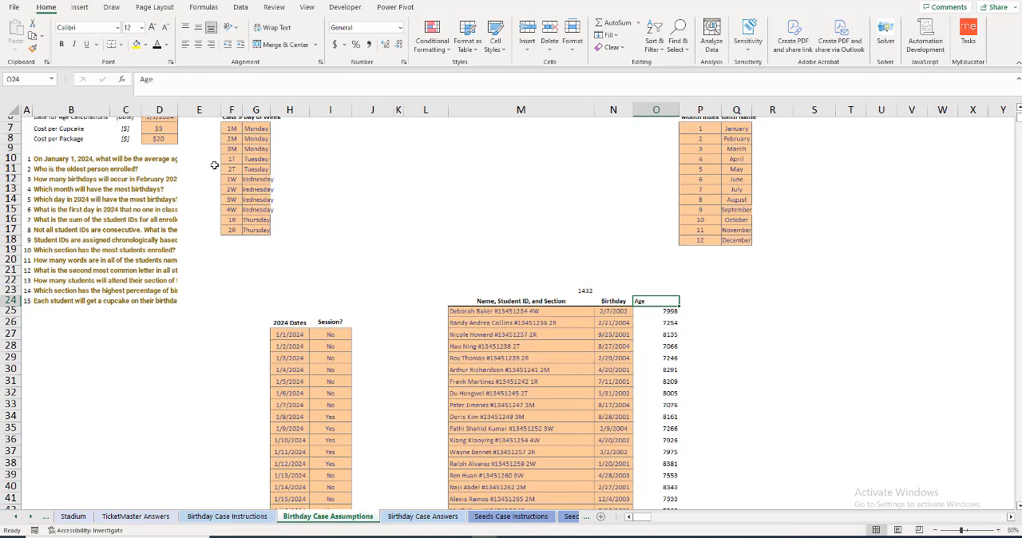
Step: Calculate the students' average age in days in E10, beside question 1, with the formula =AVERAGE(O25#)
scroll(212, 164, up, 1)
click(195, 159)
text(=average)
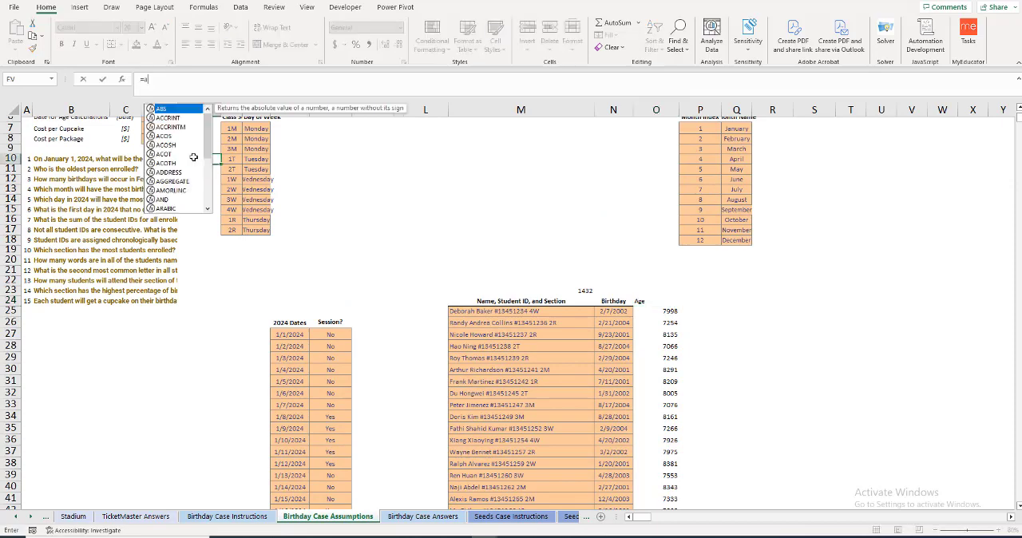
key(Tab)
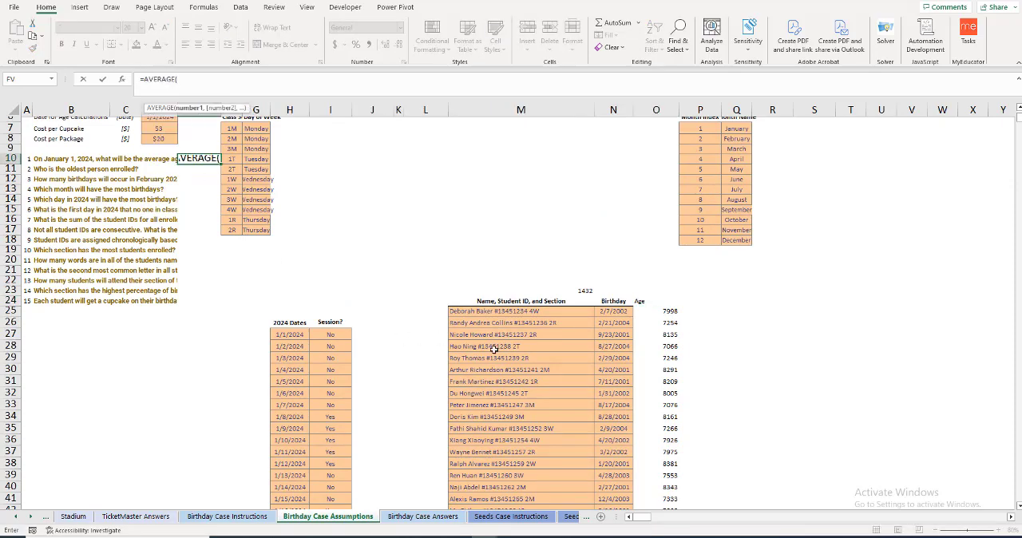
click(669, 312)
key(ctrl+shift+Down)
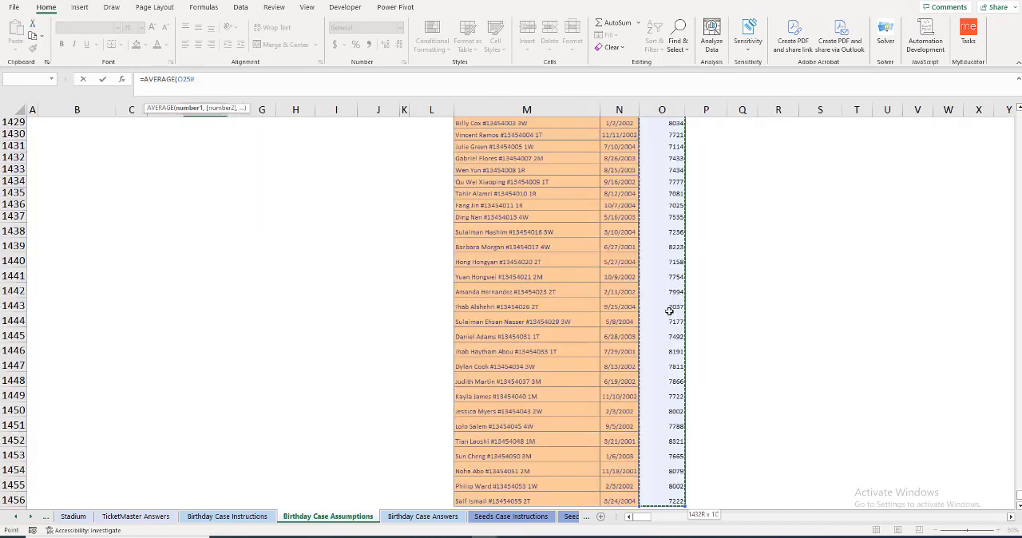
key(Return)
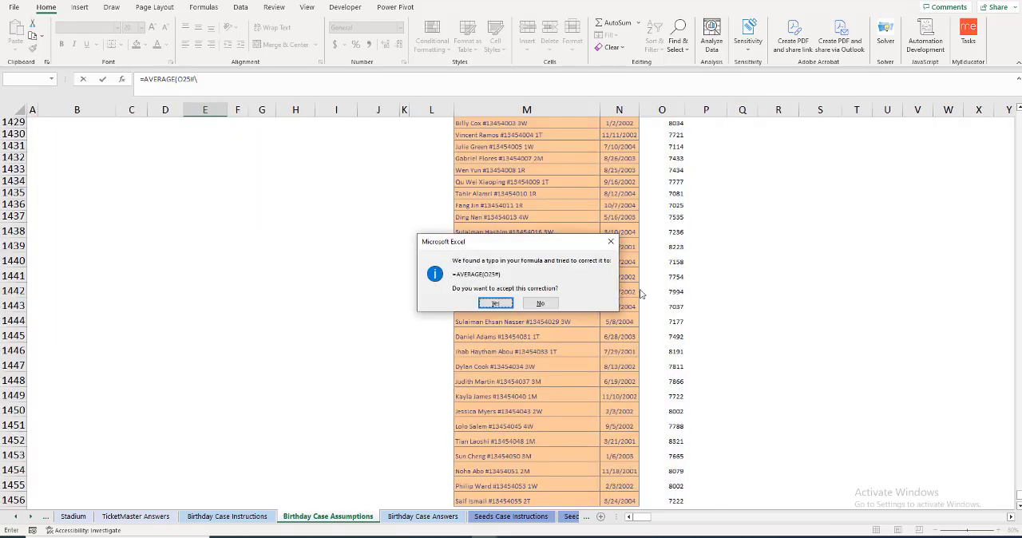
click(496, 304)
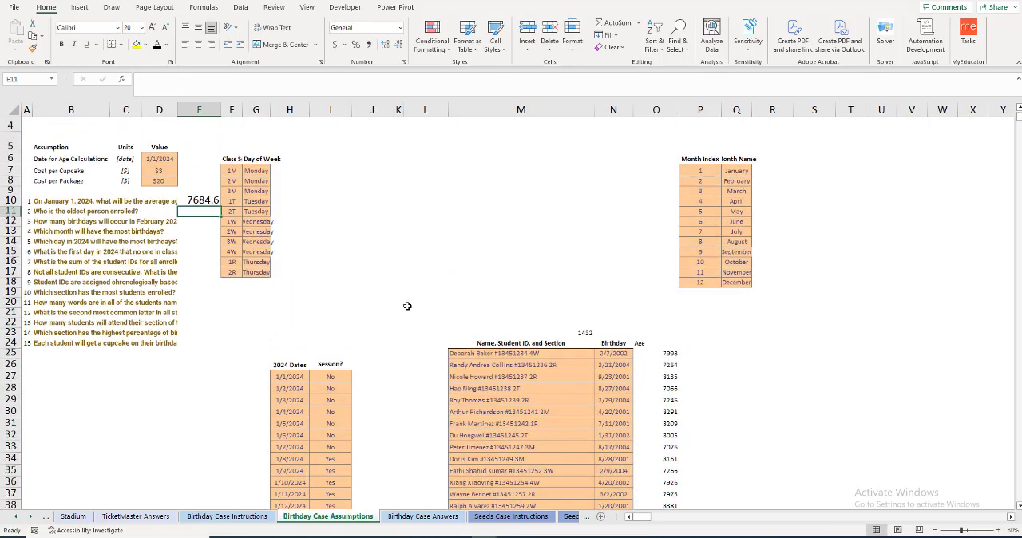
Step: Set the font size of the whole of column E to 14
click(199, 109)
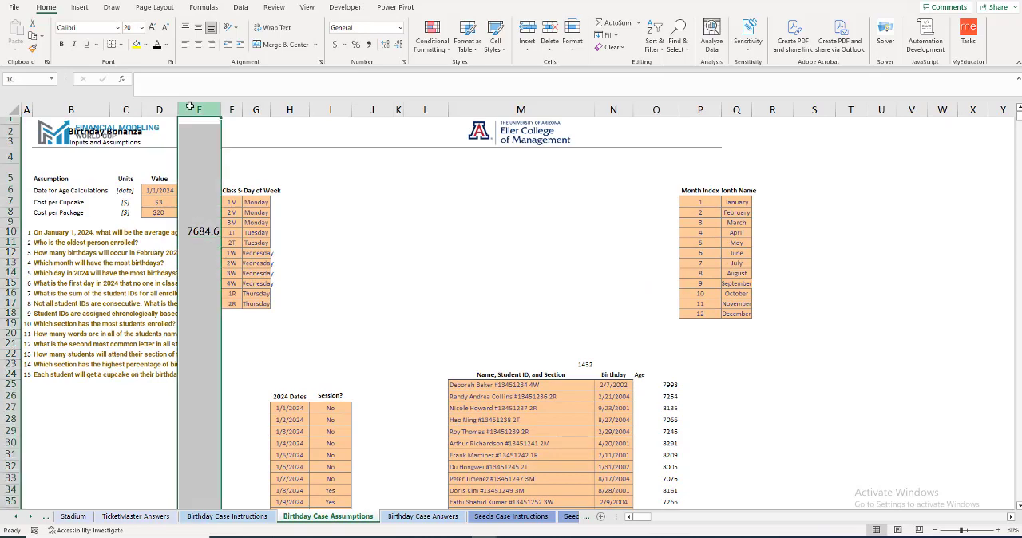
click(140, 29)
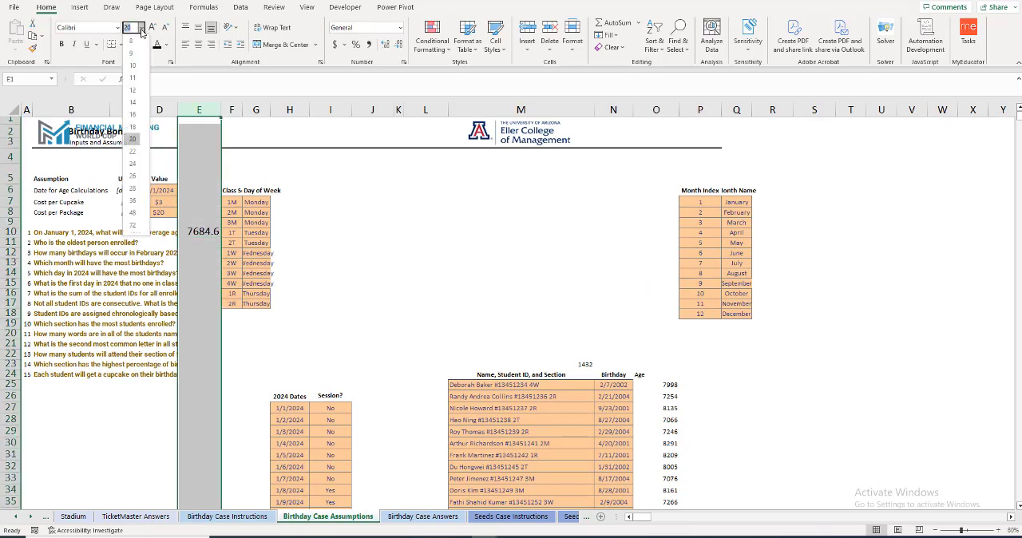
click(137, 106)
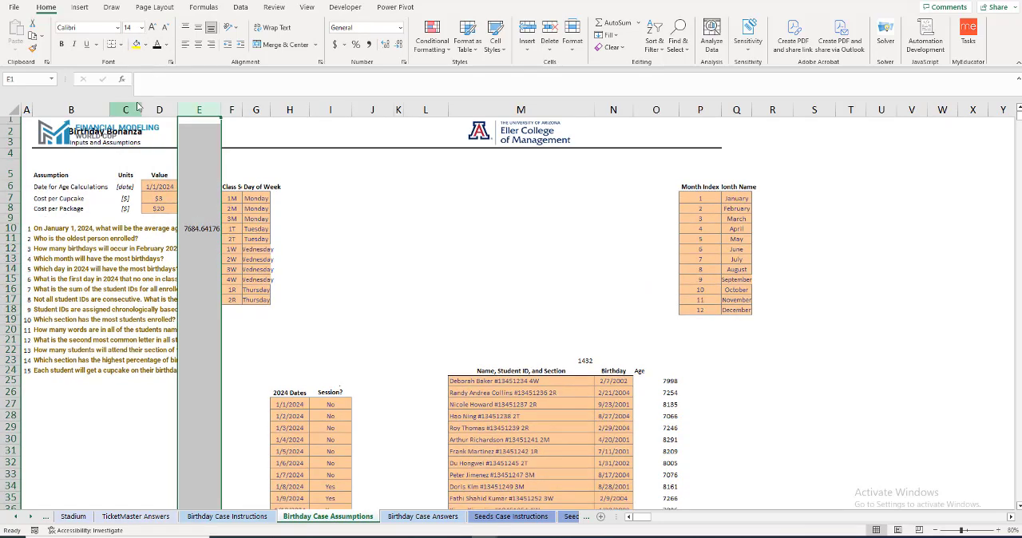
Step: Begin the oldest-student formula in E11 with =MAX(O25#), covering all the calculated ages
click(192, 239)
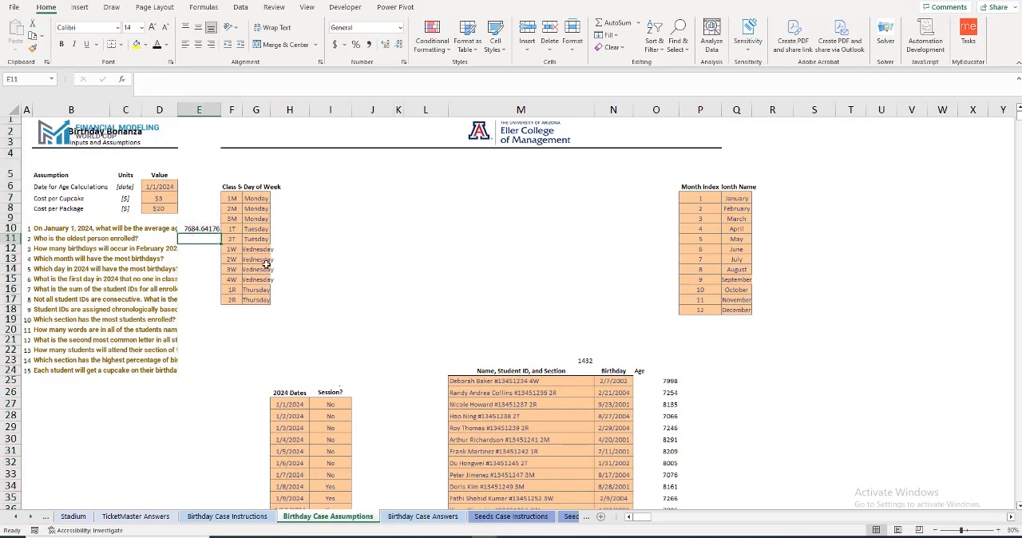
text(=MAX()
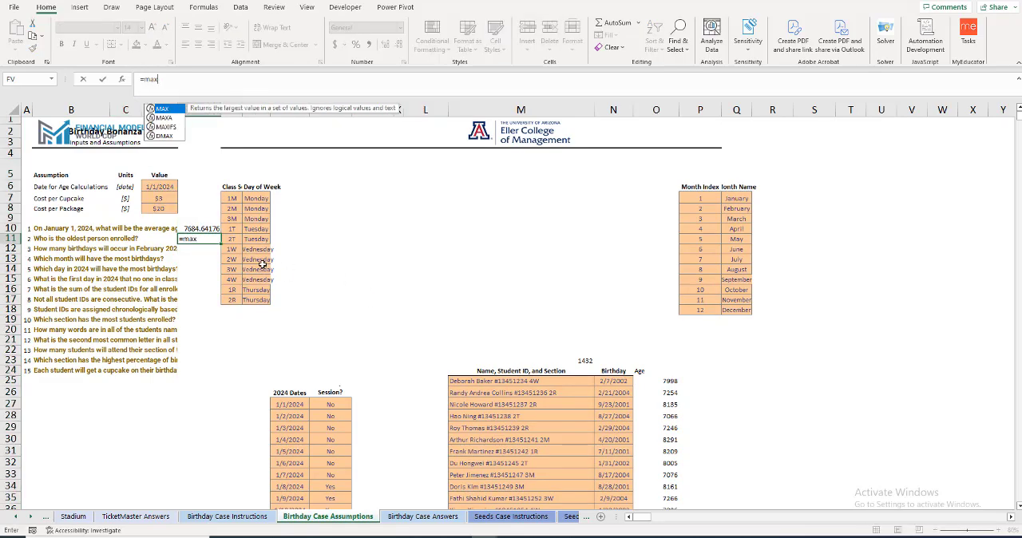
click(664, 382)
key(ctrl+shift+Down)
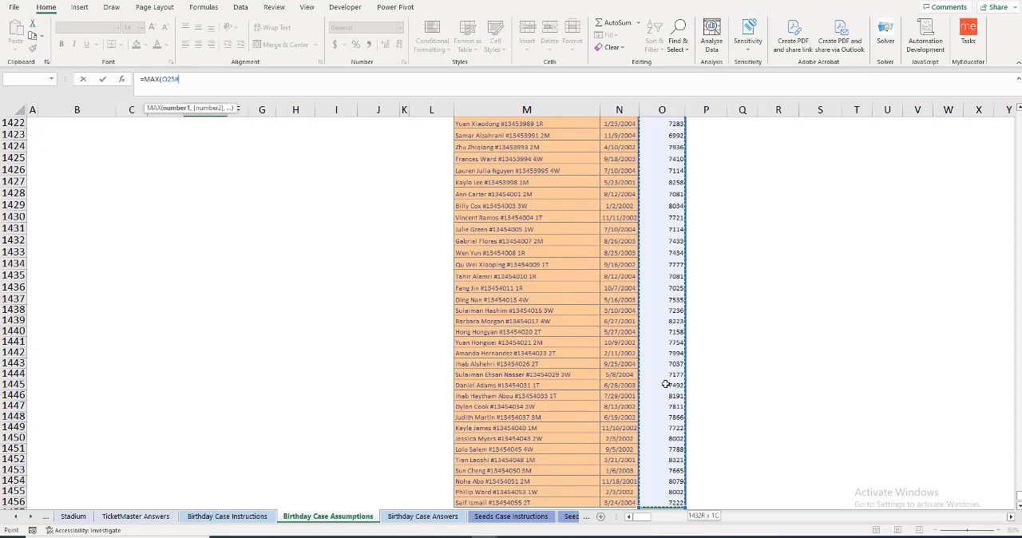
text())
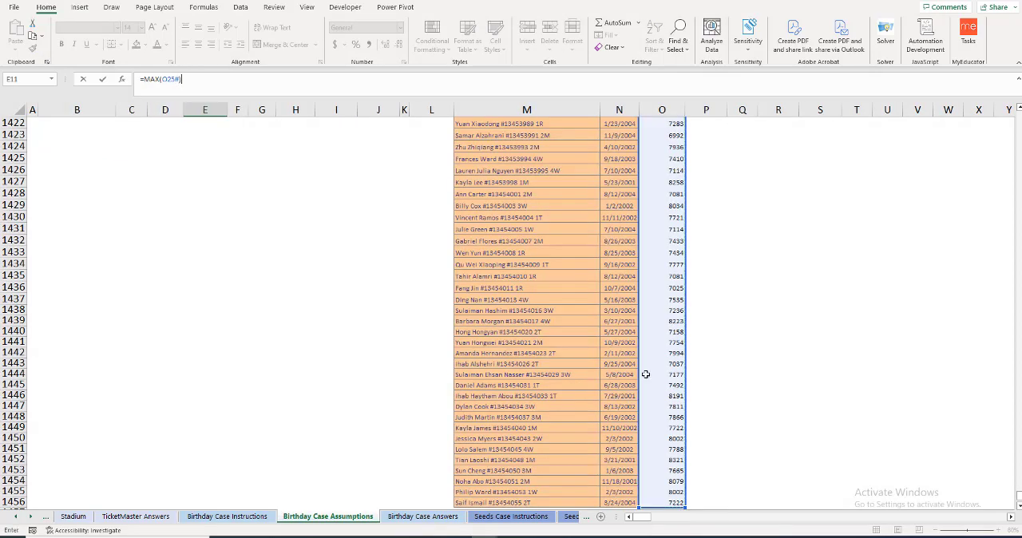
Step: Wrap the MAX in E11 in an XLOOKUP as its lookup value, with O25# as the lookup array
click(145, 80)
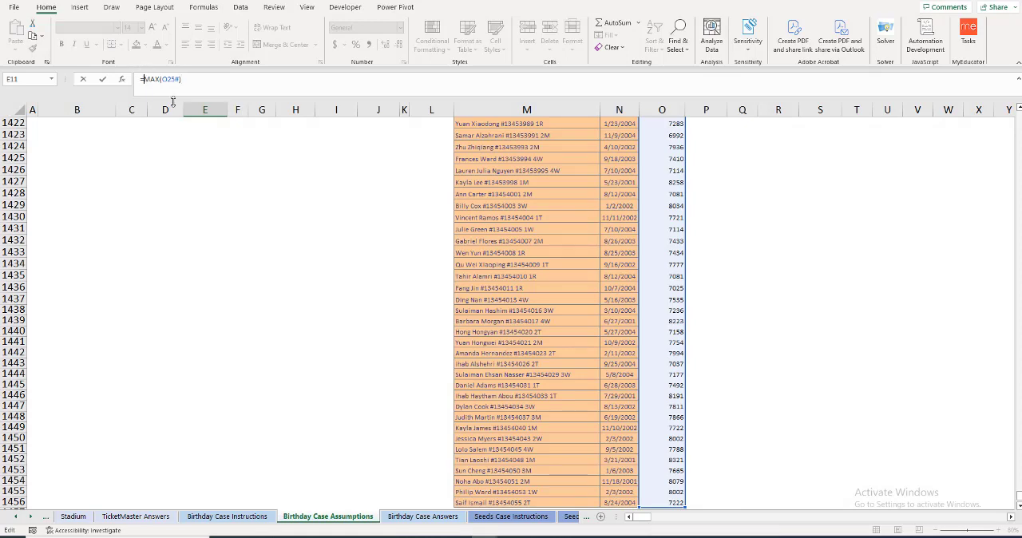
text(xlookup)
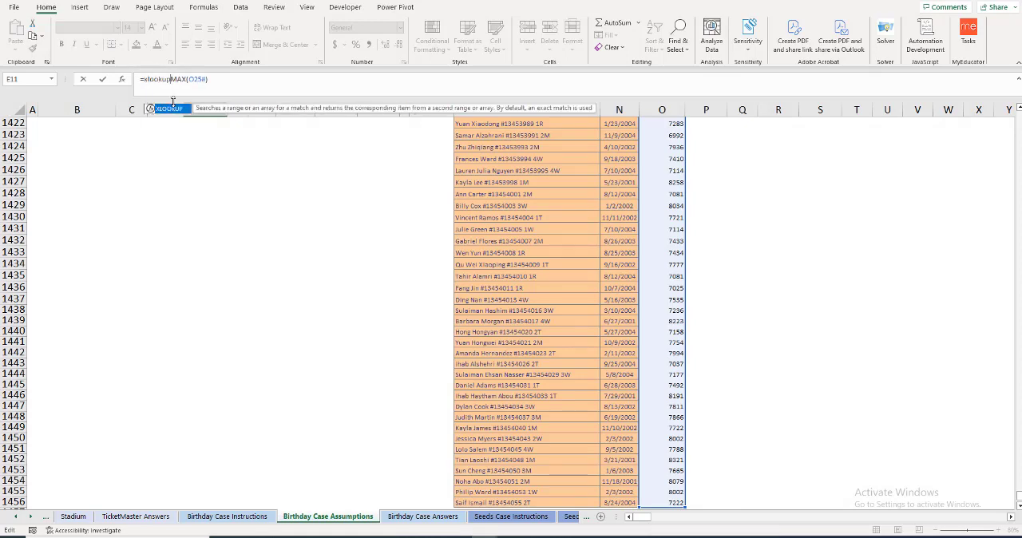
text((MAX(O25#))
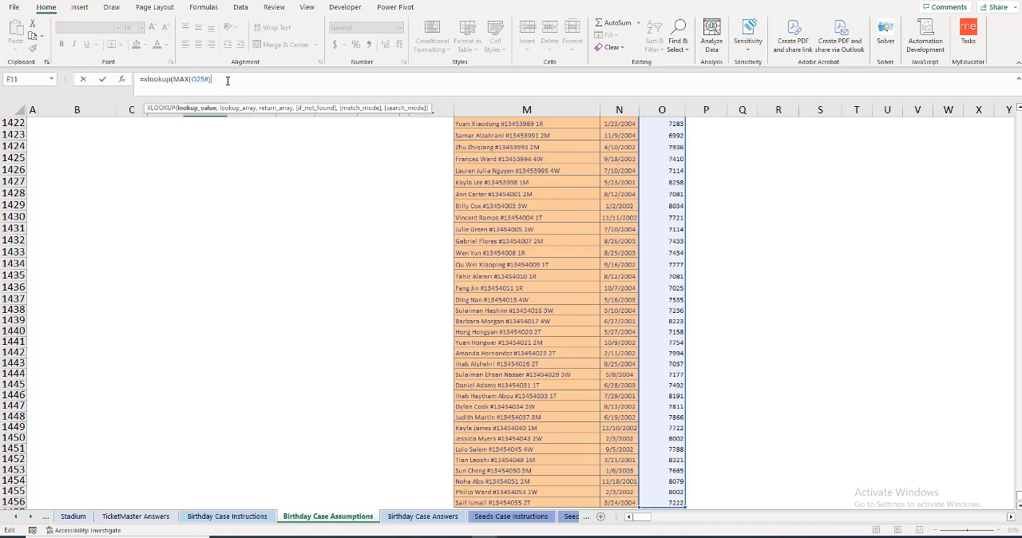
text(,)
click(657, 199)
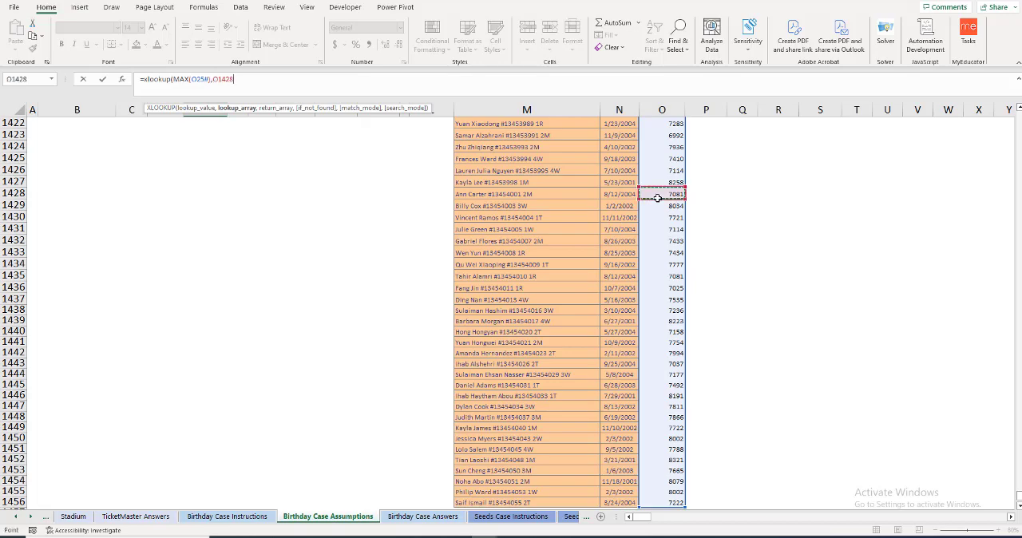
key(shift+Up)
key(ctrl+shift+Up)
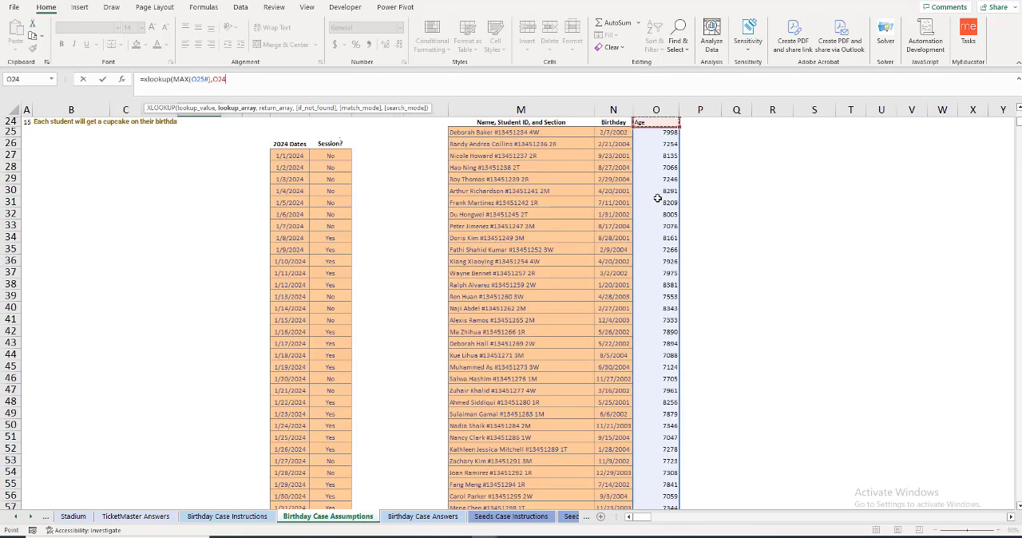
key(ctrl+shift+Down)
text(,)
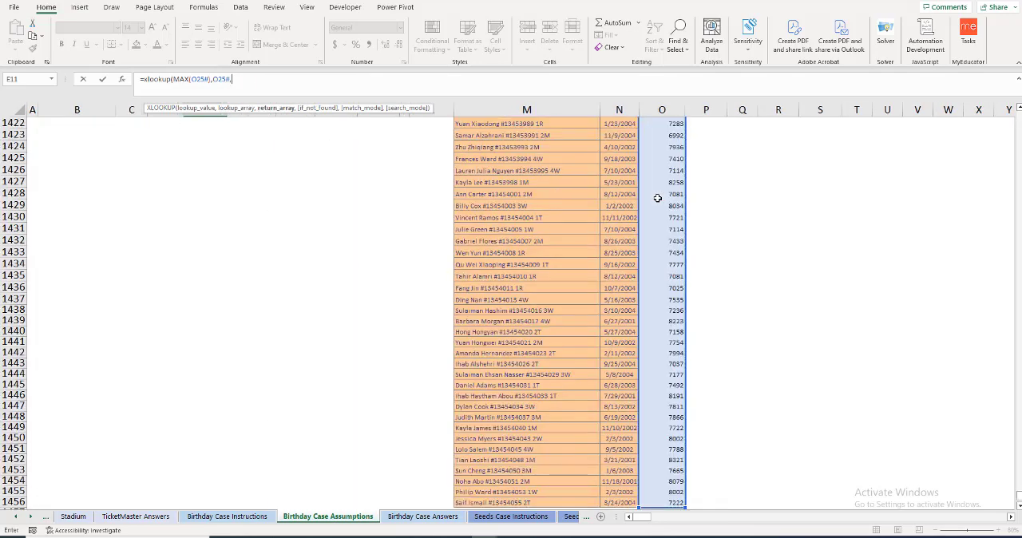
Step: Complete the E11 XLOOKUP with M25:M1456 as the return array and widen column E to show more of the student entry
key(ctrl+Home)
key(Down)
key(Right)
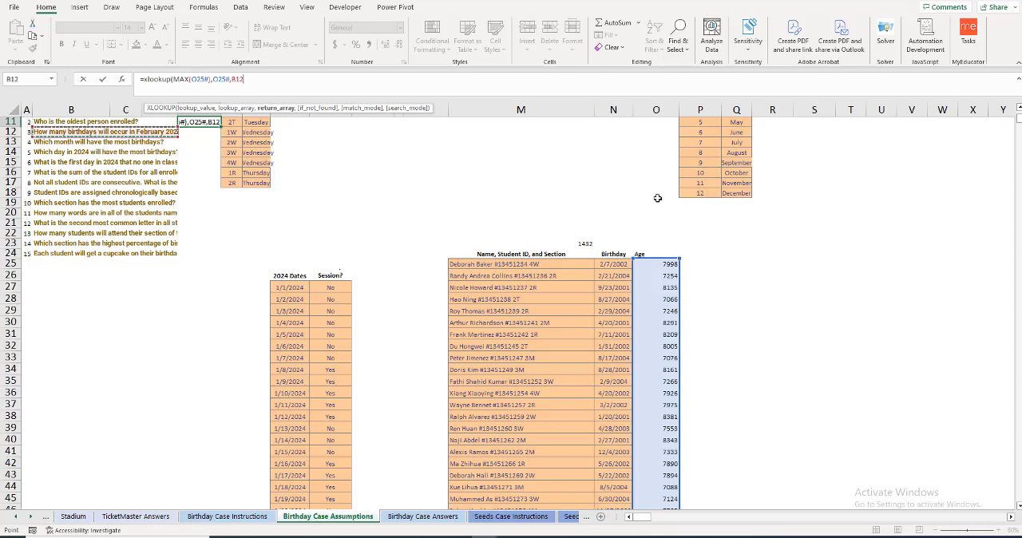
key(Down)
key(Down)
key(Down)
key(Down)
key(Down)
key(Down)
key(Down)
key(Down)
key(Down)
key(Down)
key(Right)
key(Right)
key(Right)
key(Right)
key(Right)
key(Right)
key(Right)
key(Right)
key(Right)
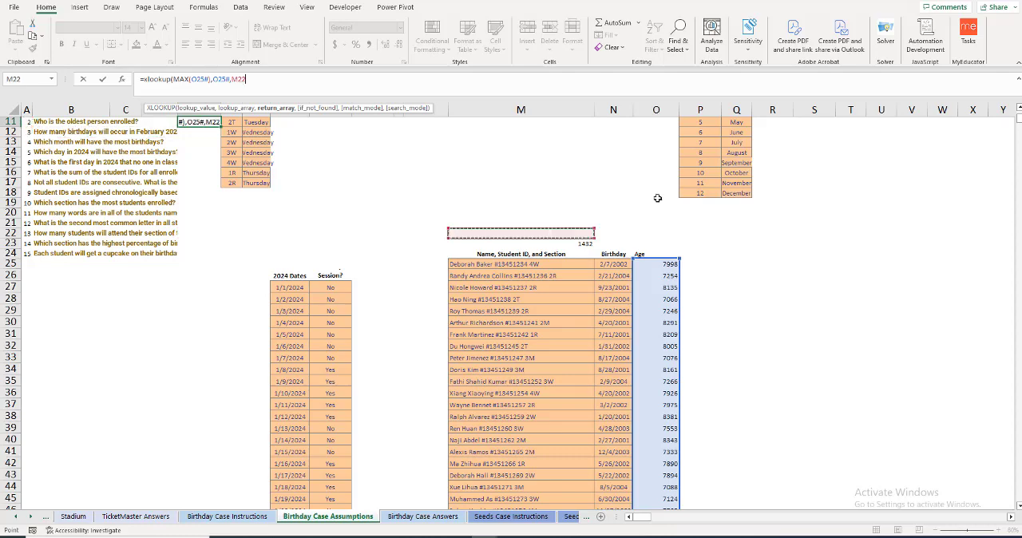
key(Down)
key(Down)
key(Down)
key(ctrl+shift+Down)
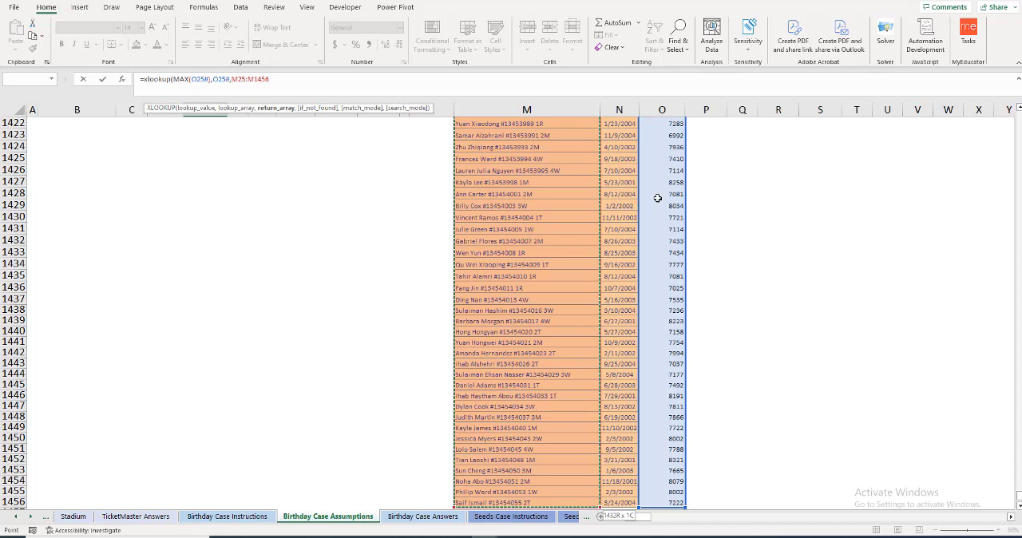
text())
key(Return)
scroll(211, 219, up, 1)
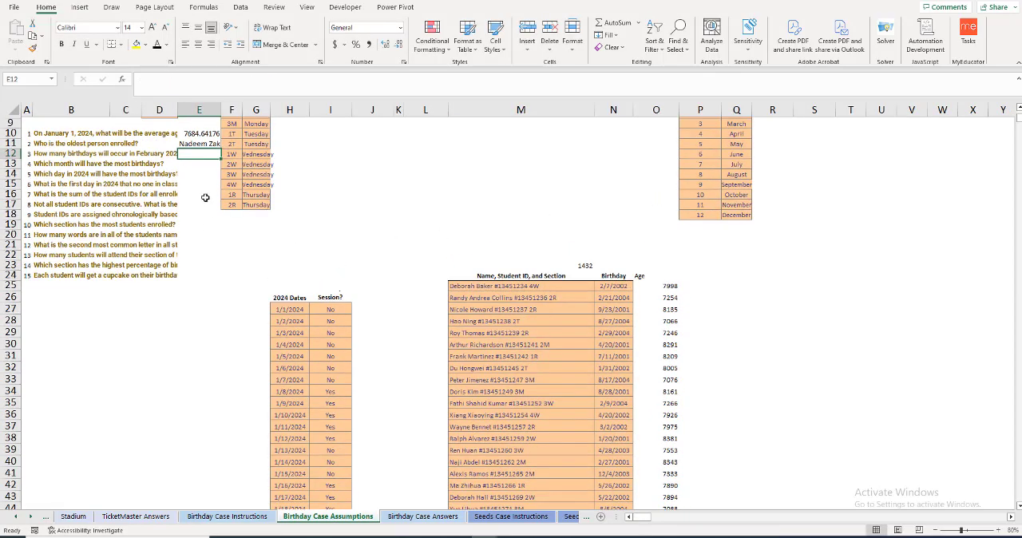
drag(221, 110, 243, 111)
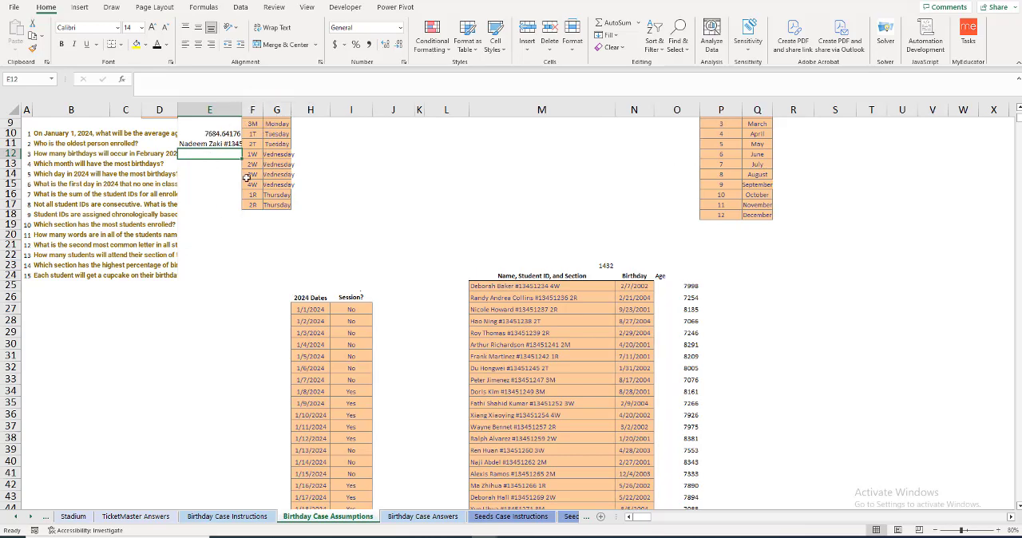
Step: Add the header mnth in P24, beside the Age column
click(713, 278)
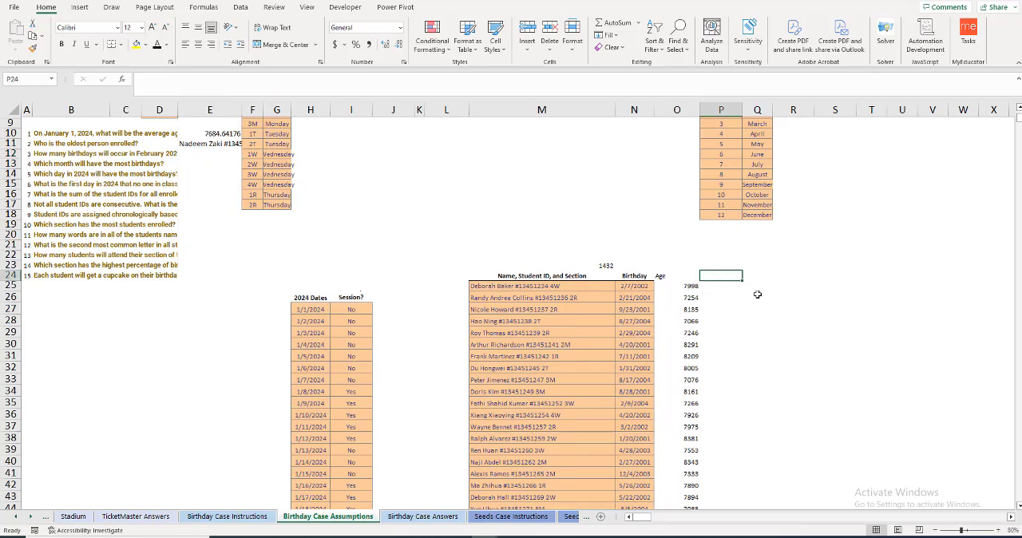
text(Mnth)
key(Return)
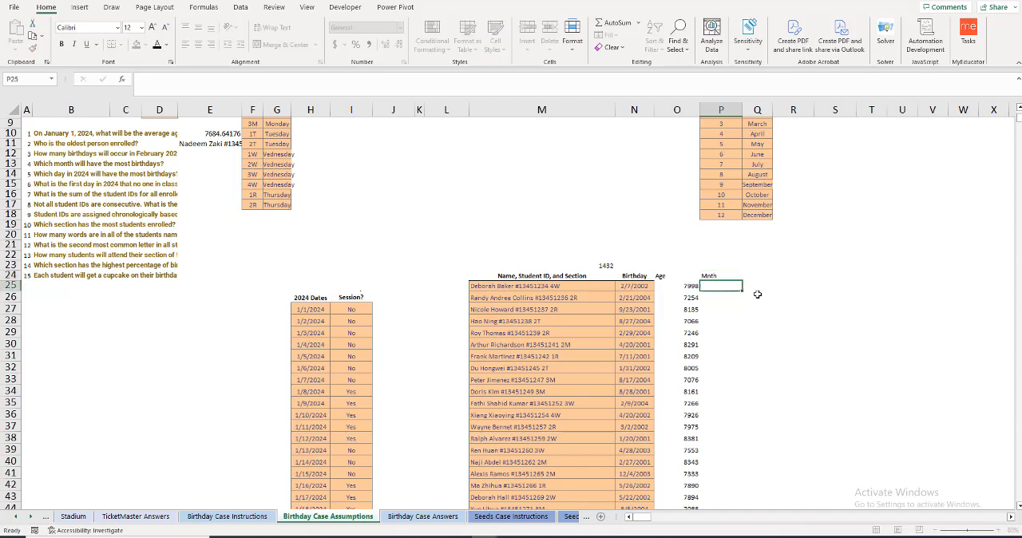
text(=)
key(Up)
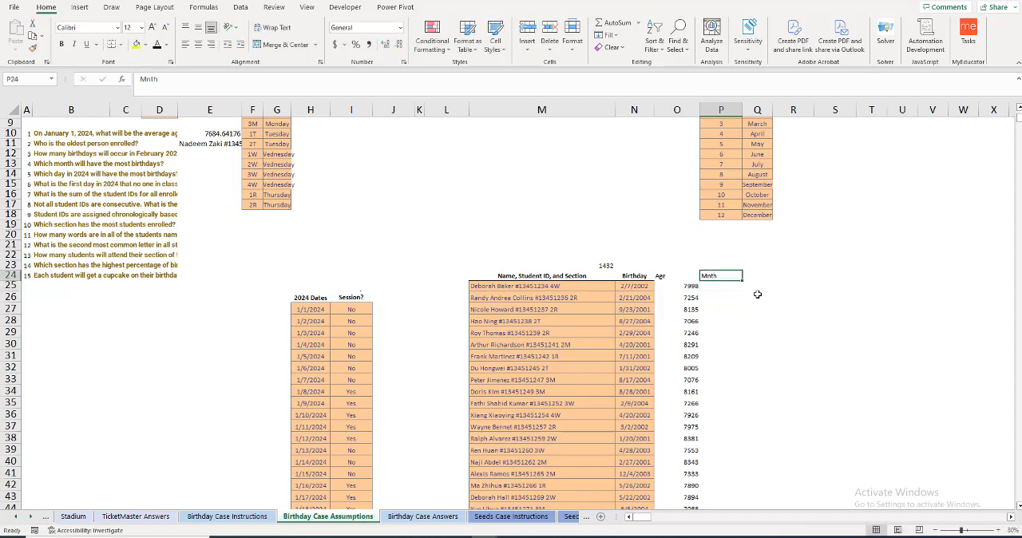
text(=mon)
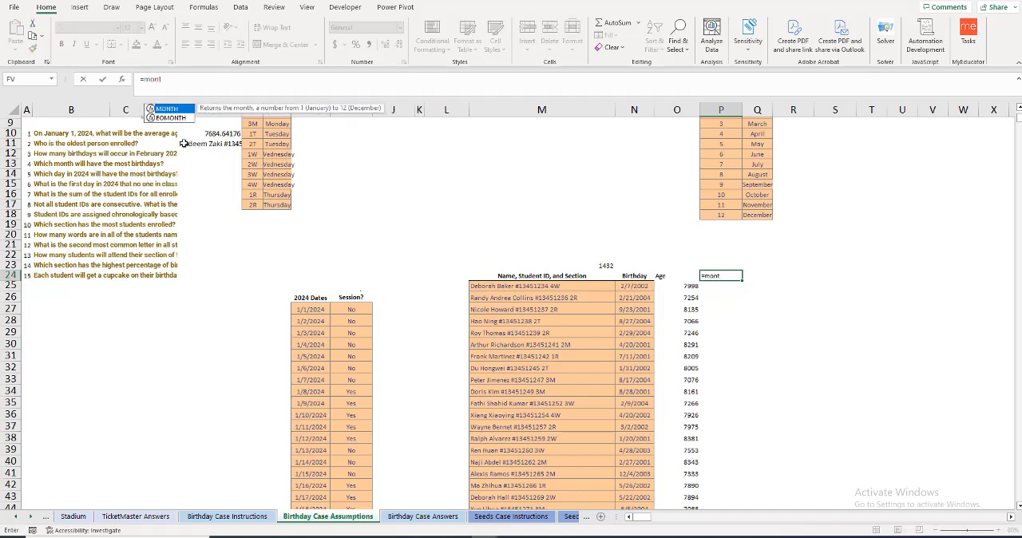
text(t)
key(BackSpace)
key(BackSpace)
key(BackSpace)
key(BackSpace)
key(BackSpace)
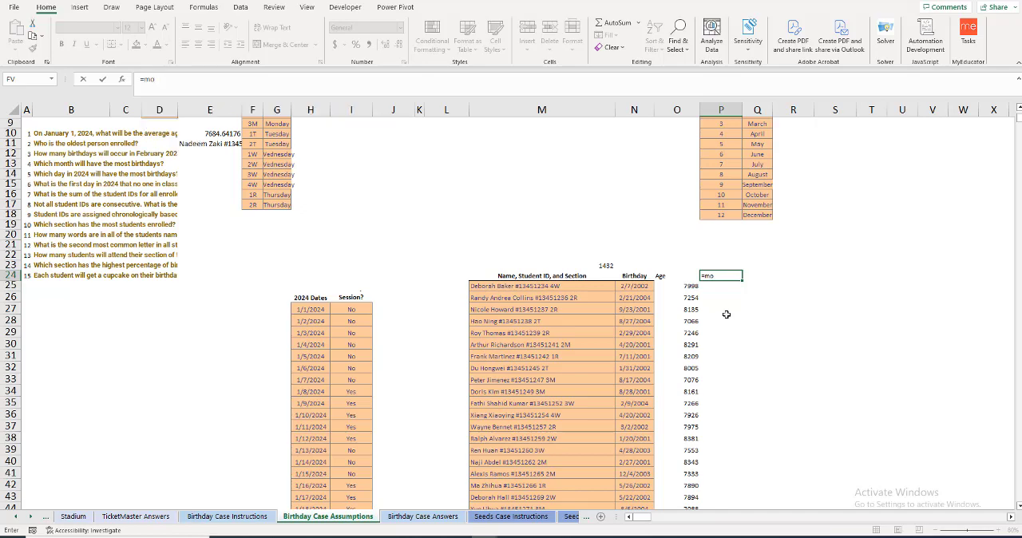
key(Escape)
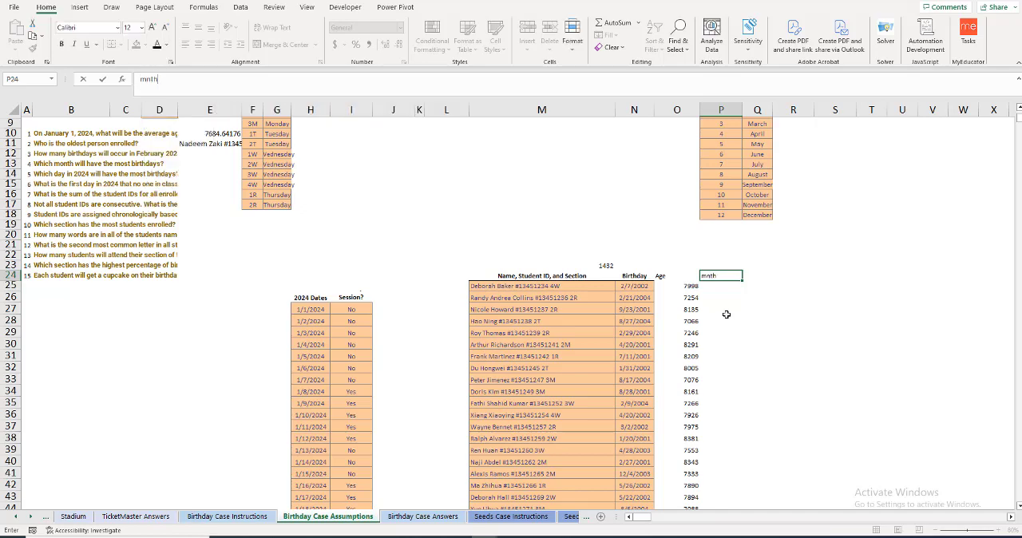
key(Return)
Step: Extract every student's birth month from P25 with the formula =MONTH(N25:N1456)
text(=month)
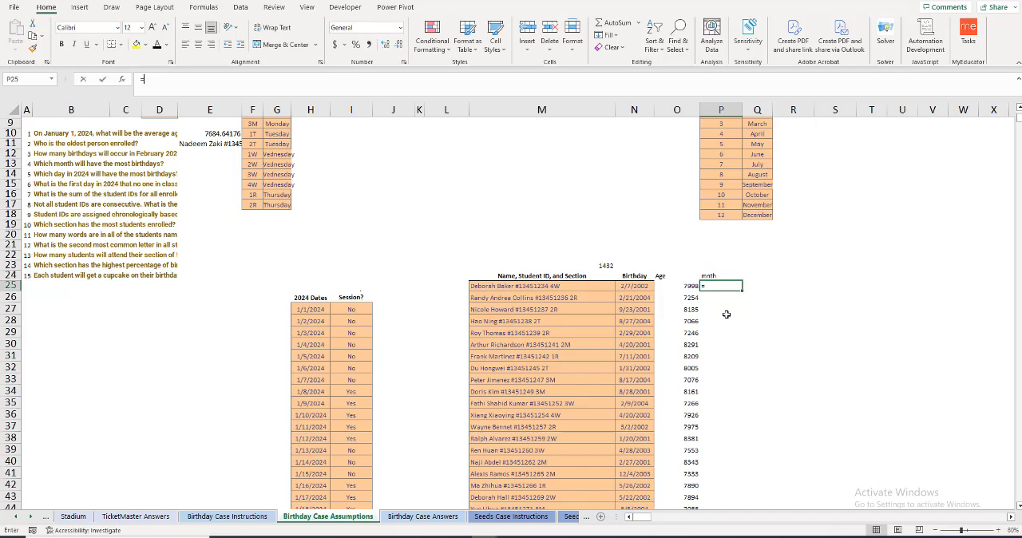
key(Tab)
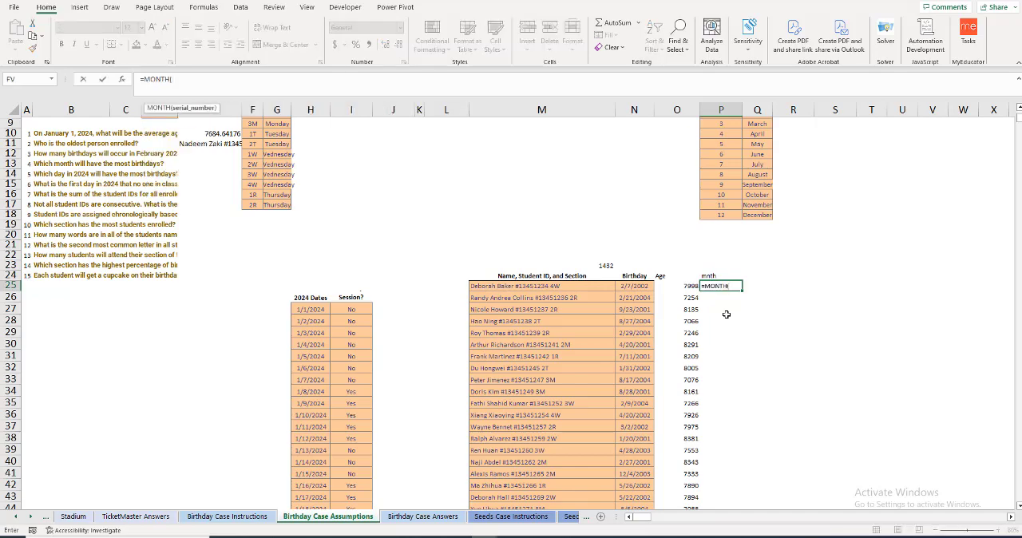
click(628, 287)
key(ctrl+shift+Down)
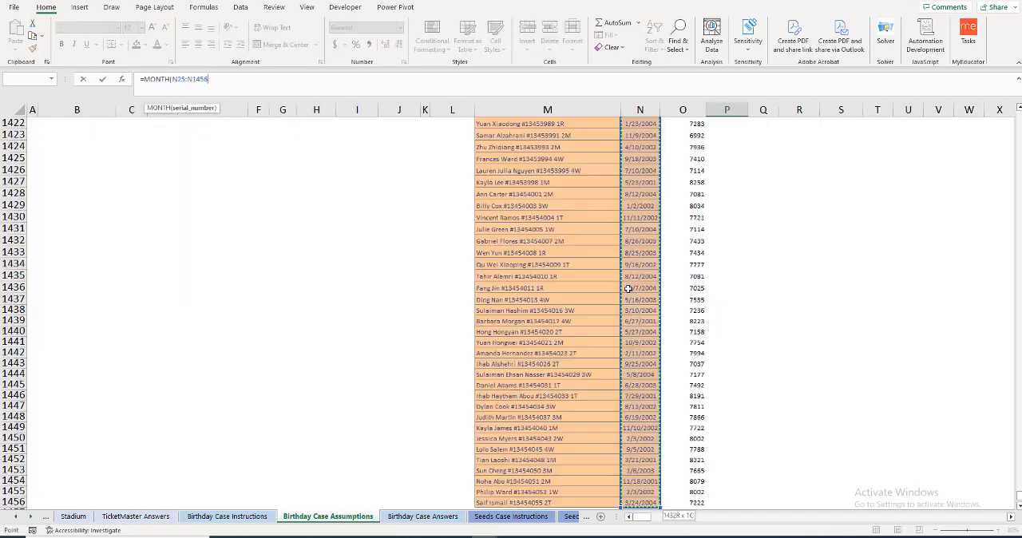
key(Return)
scroll(715, 262, up, 5)
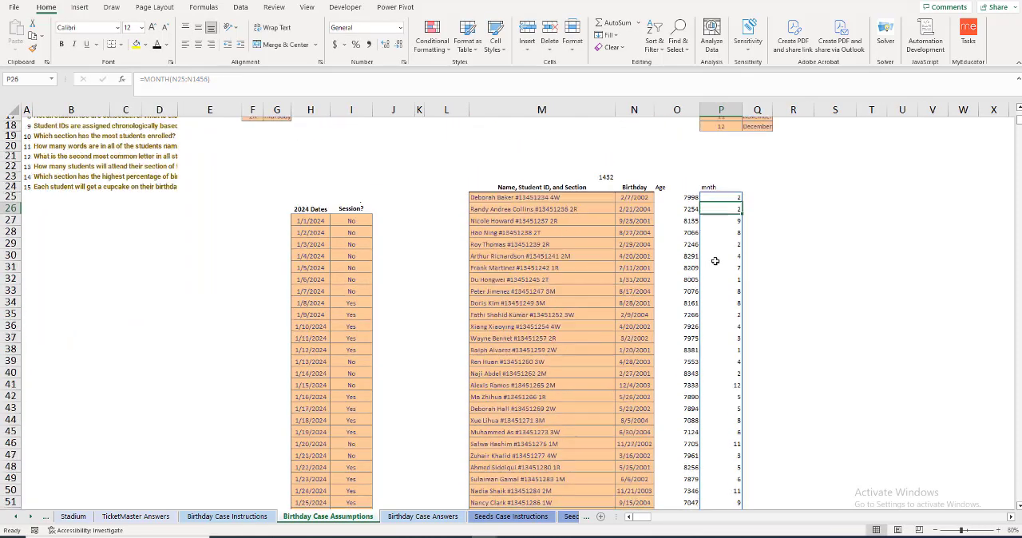
Step: Widen column Q to fit the month names and select R7 beside January
scroll(715, 262, up, 2)
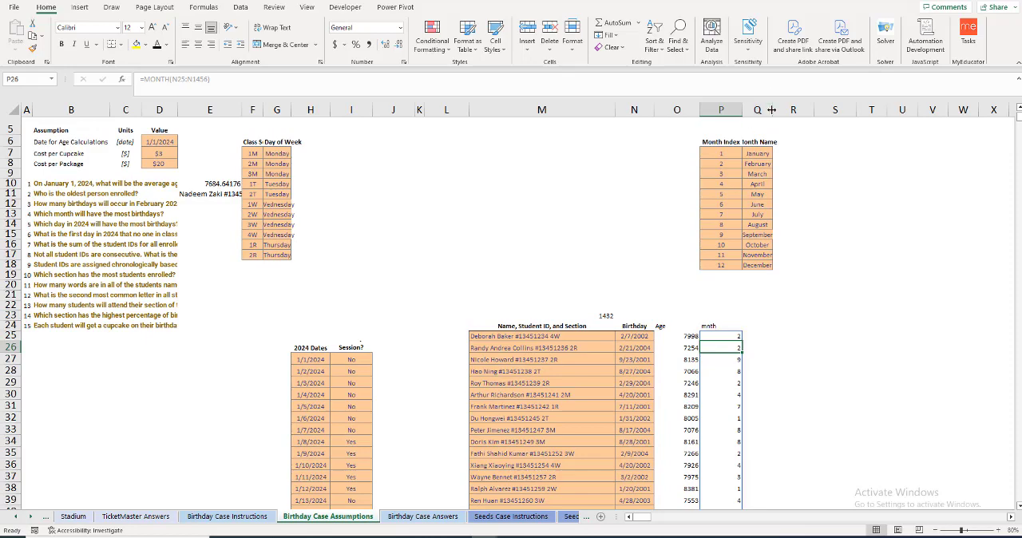
drag(773, 110, 788, 109)
click(802, 150)
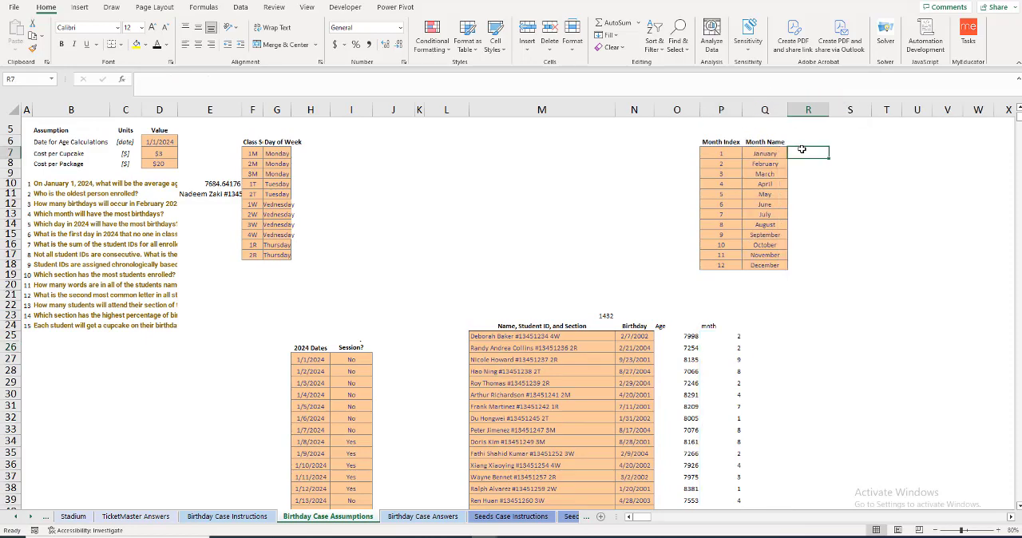
Step: Count January's birthdays in R7 with the formula =COUNTIF($P$25#,P7), using an absolute reference to the birth-month range
text(=coun)
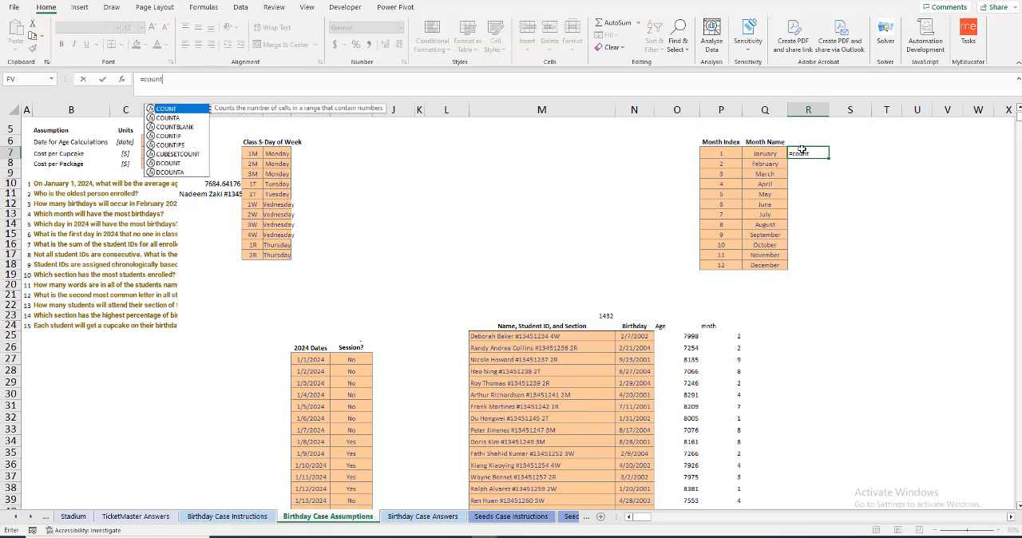
text(t)
key(Tab)
key(BackSpace)
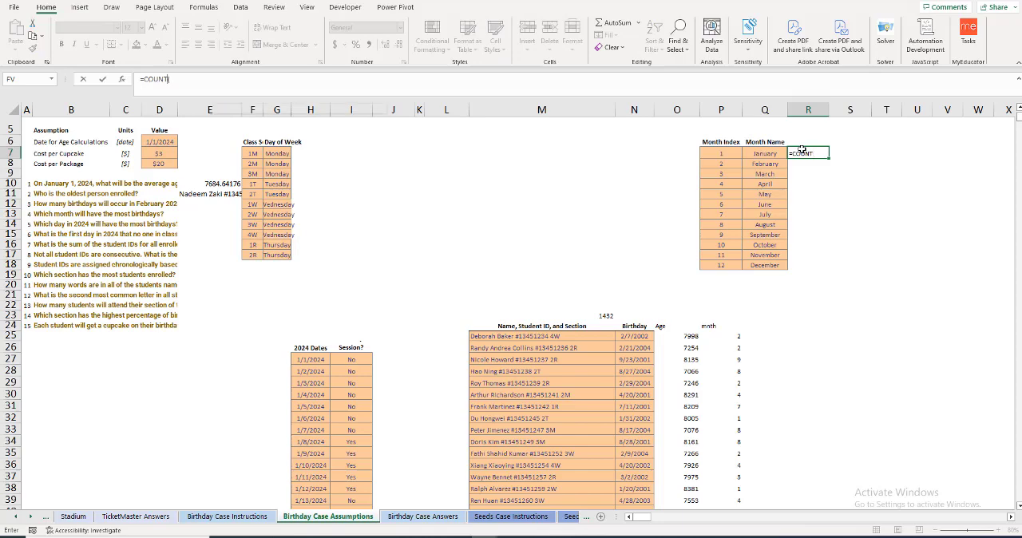
text(IF()
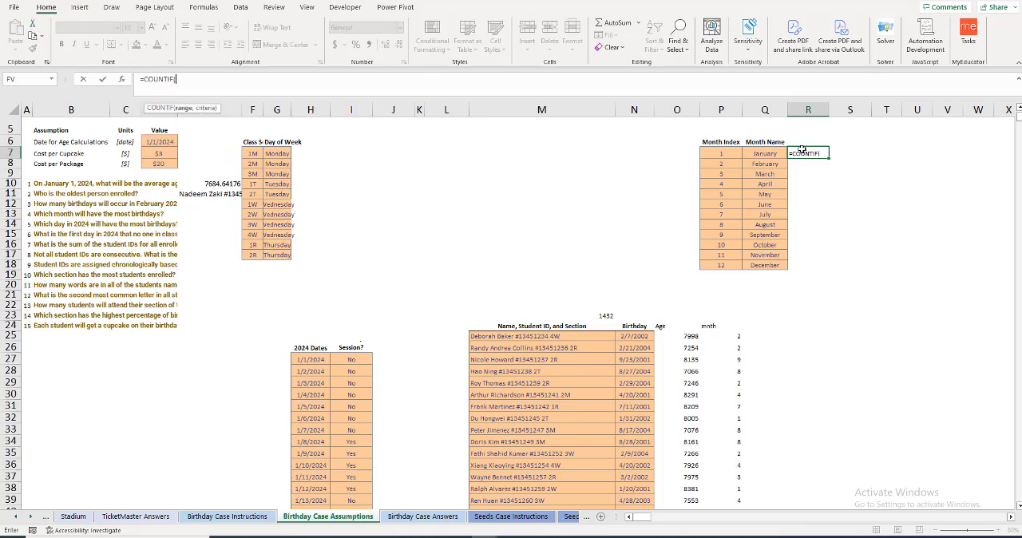
click(732, 335)
key(ctrl+shift+Down)
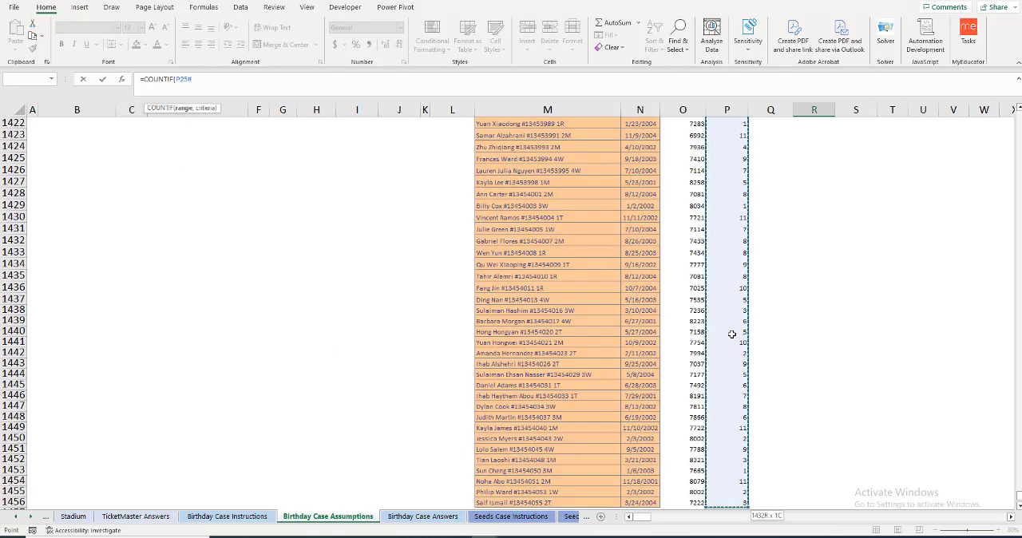
key(F4)
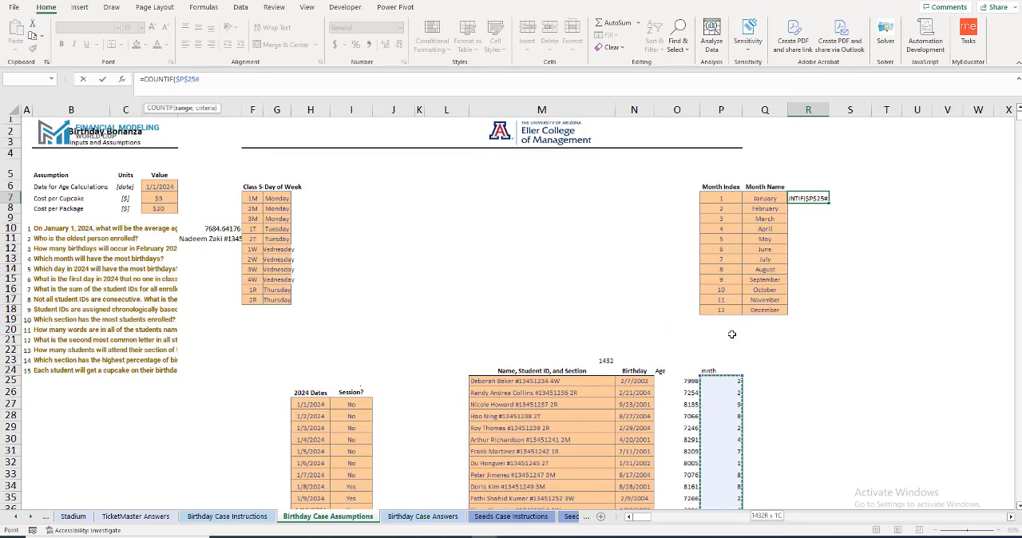
text(,)
key(Left)
key(Left)
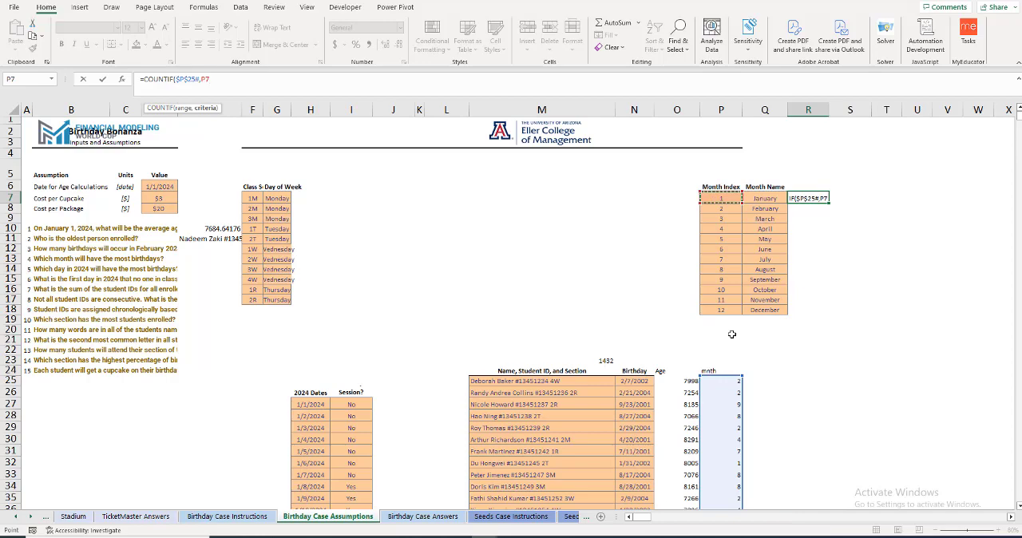
text())
key(Return)
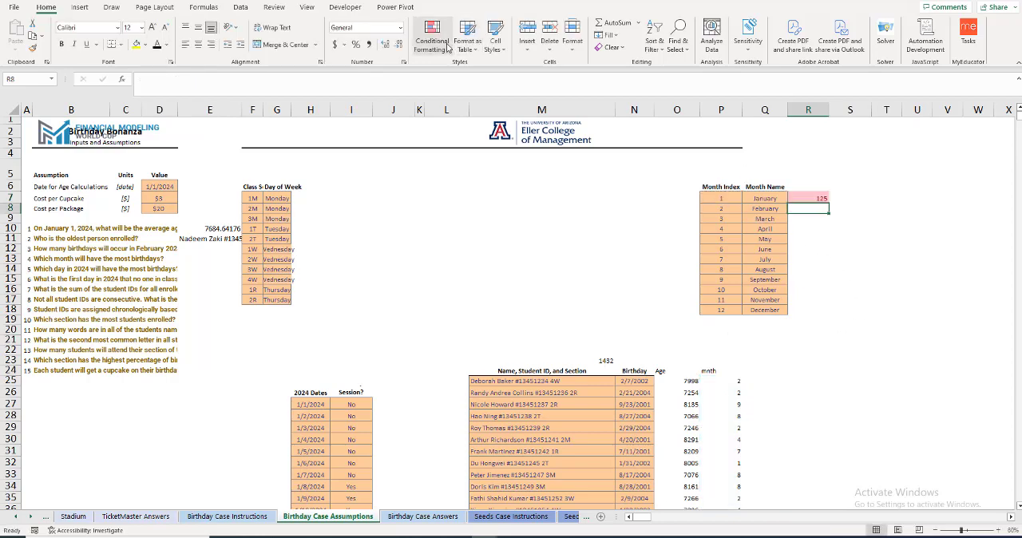
Step: Clear the formatting of R7 and reduce its font size to 16
click(799, 198)
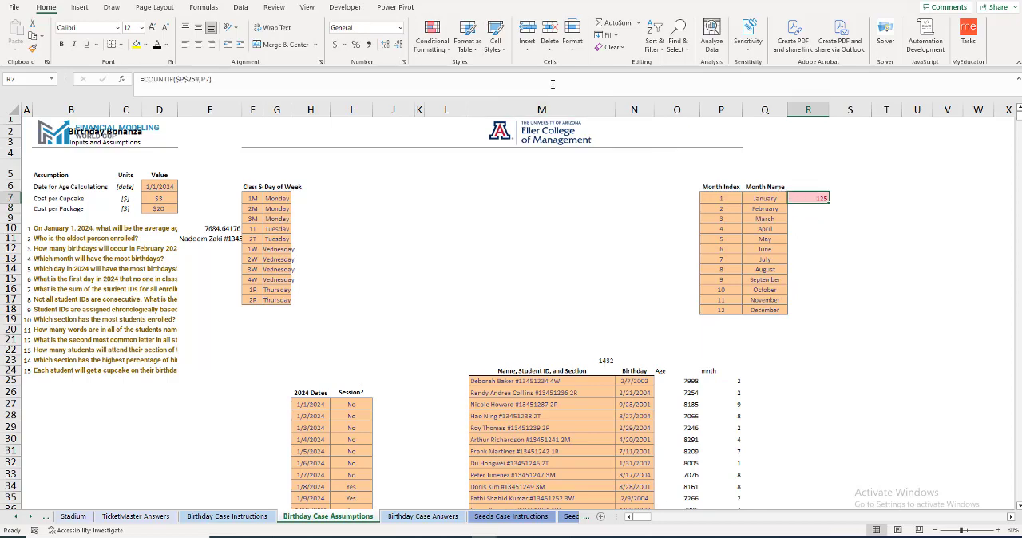
click(612, 48)
click(631, 77)
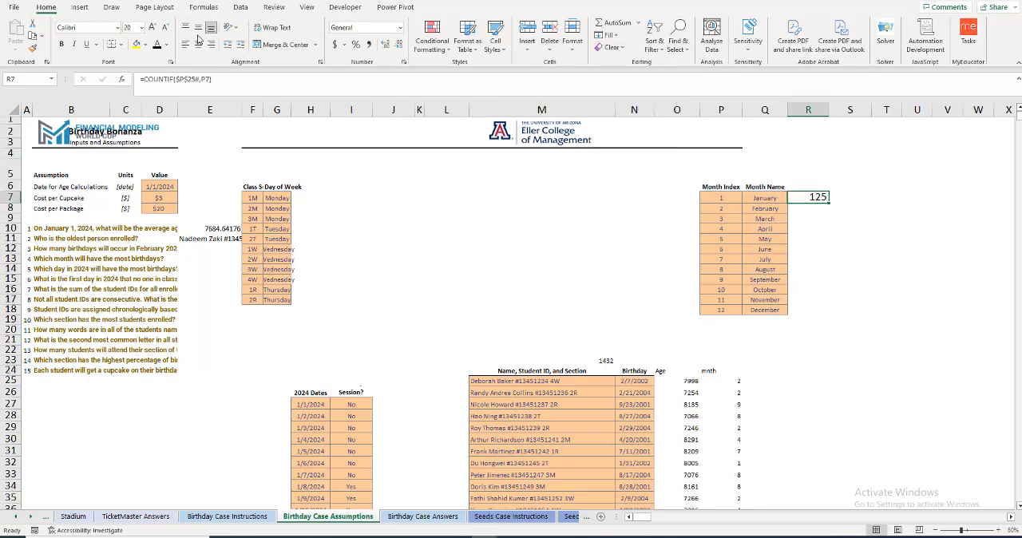
click(164, 27)
click(165, 27)
Step: Fill the birthday count down to R18 and highlight the top 1 item in R7:R18 with Green Fill with Dark Green Text
drag(829, 204, 829, 313)
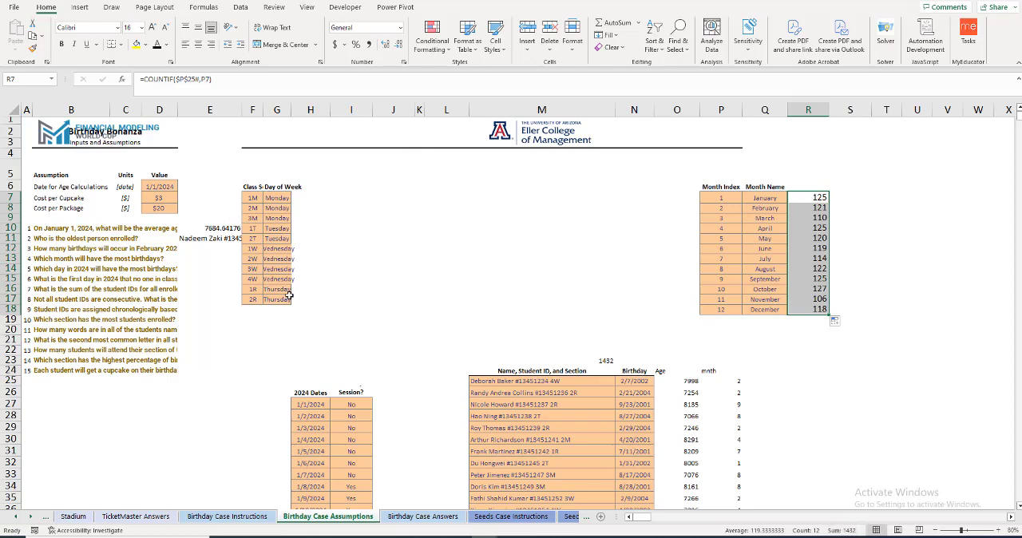
click(451, 57)
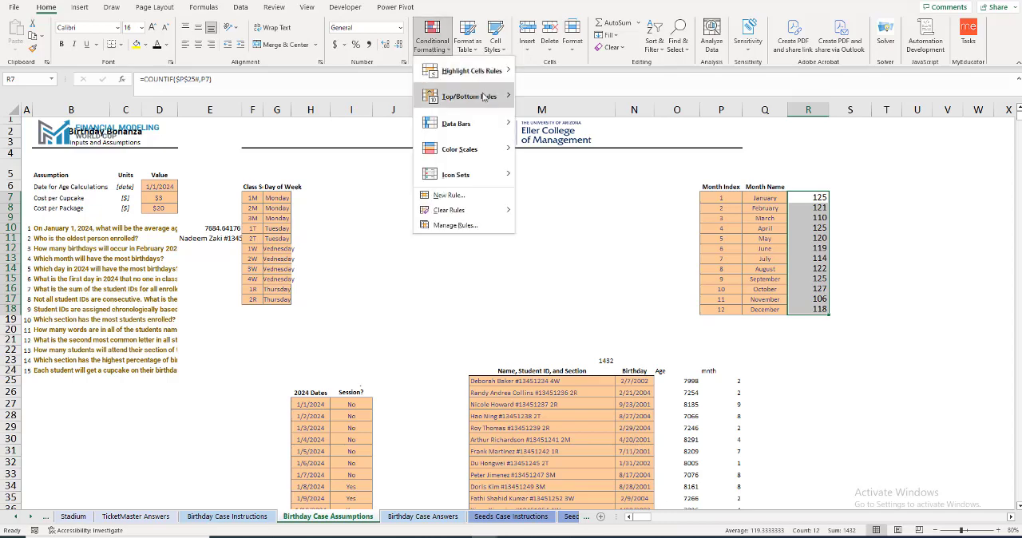
mouse_move(479, 72)
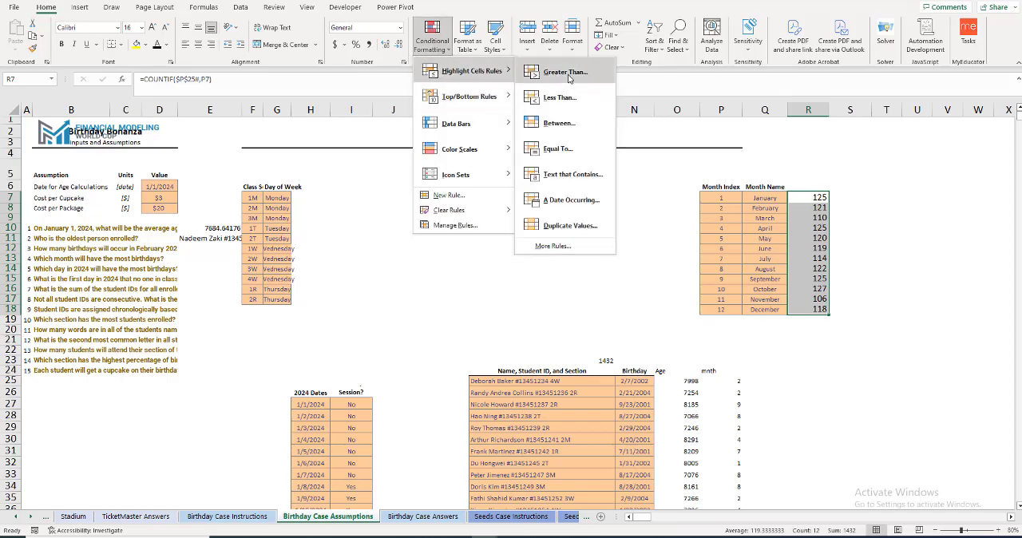
mouse_move(479, 96)
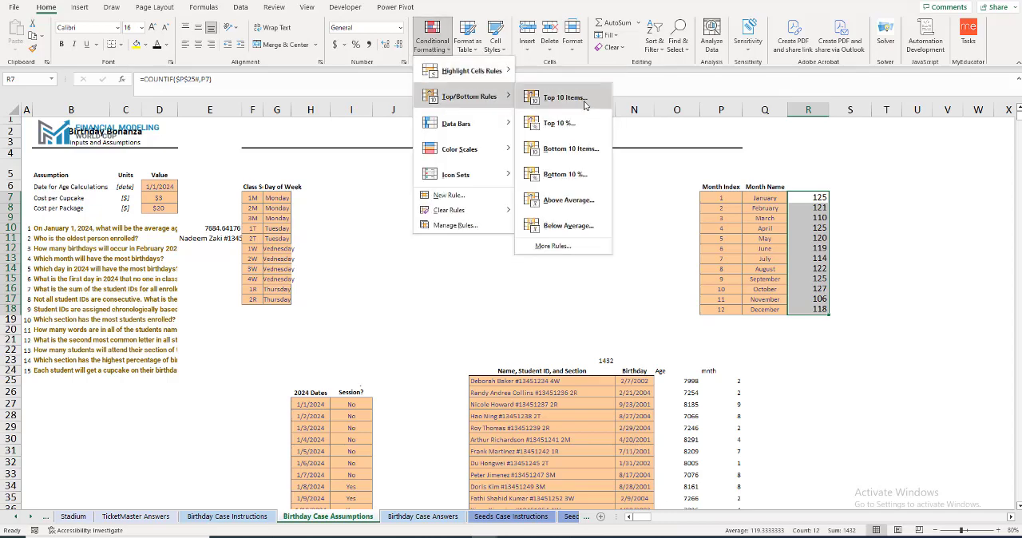
click(585, 104)
click(520, 224)
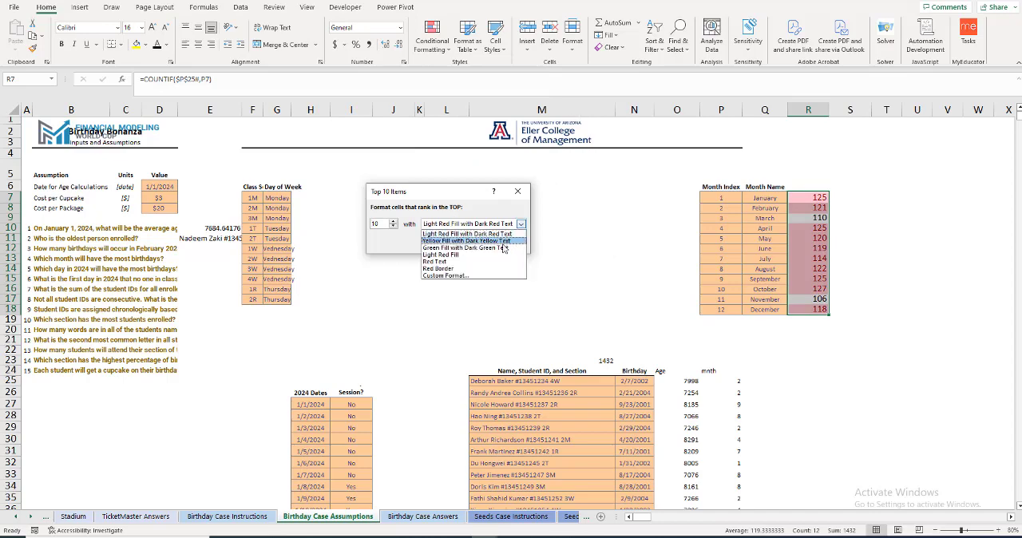
click(493, 248)
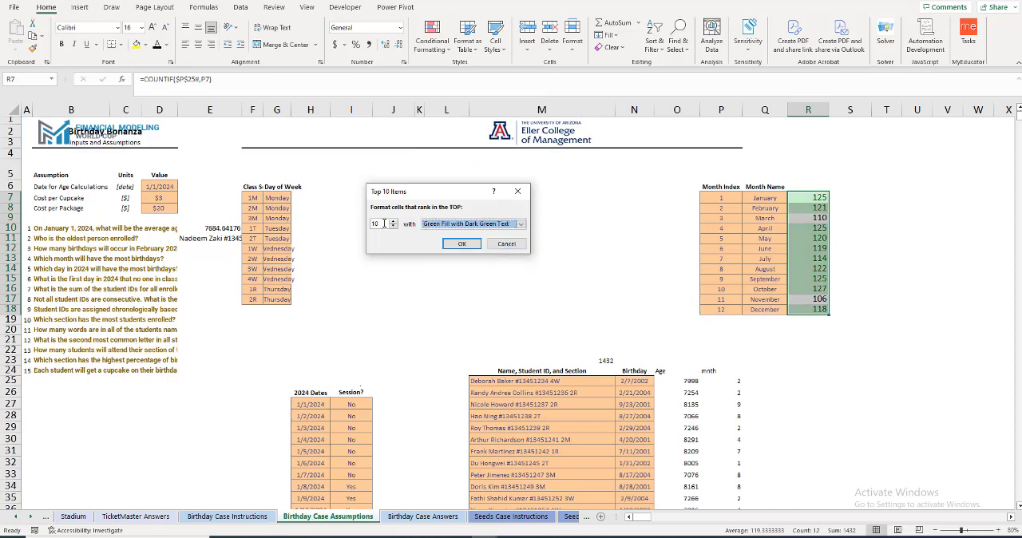
drag(384, 223, 364, 223)
text(1)
click(462, 244)
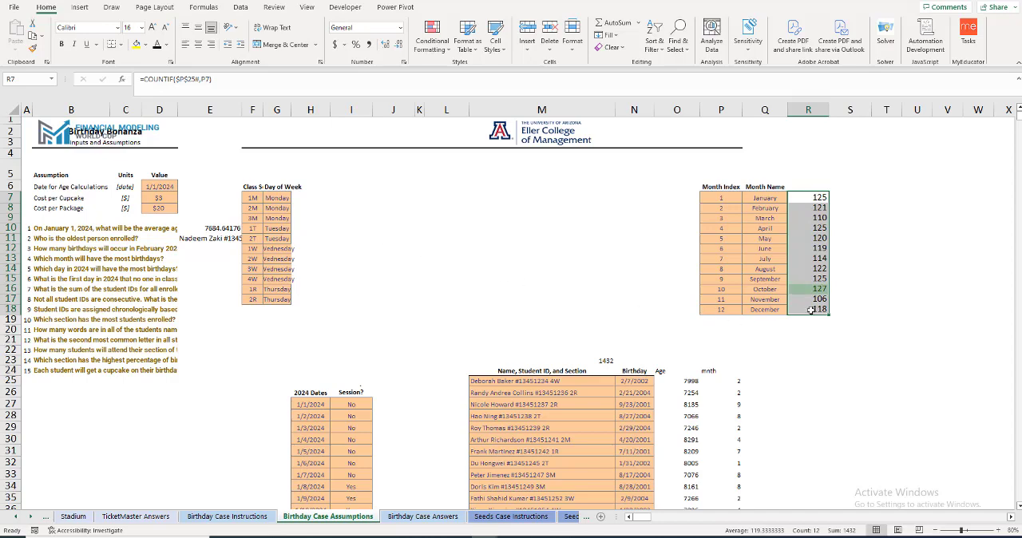
Step: Answer questions 3 and 4 by linking E12 to February's count with =R8 and E13 to the October name with =Q16
click(206, 251)
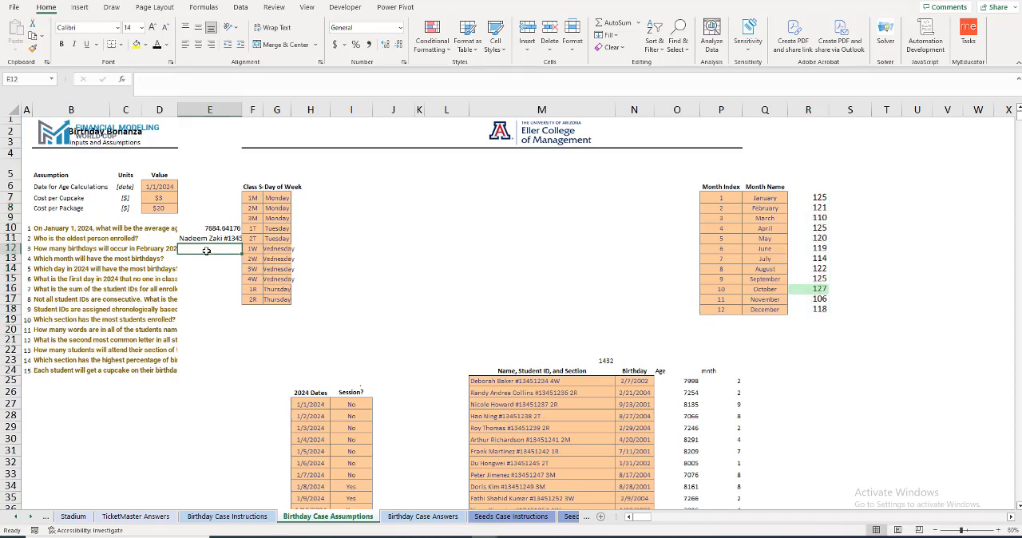
text(=)
click(817, 208)
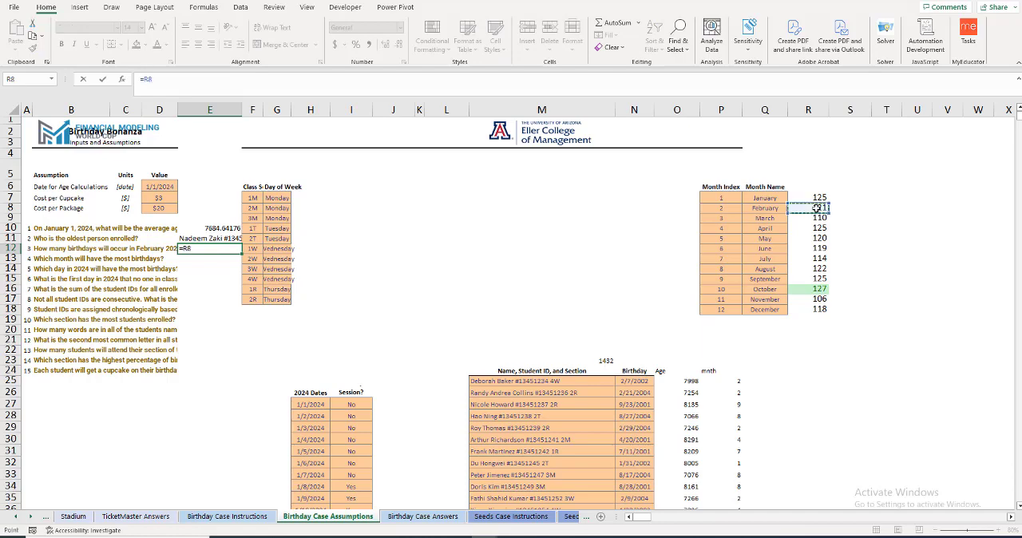
key(Return)
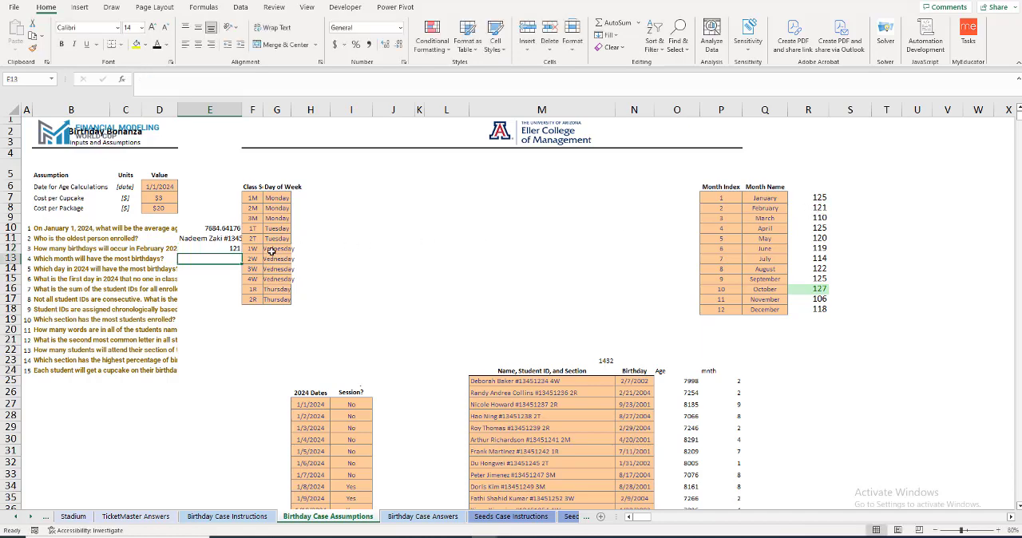
text(=)
click(769, 290)
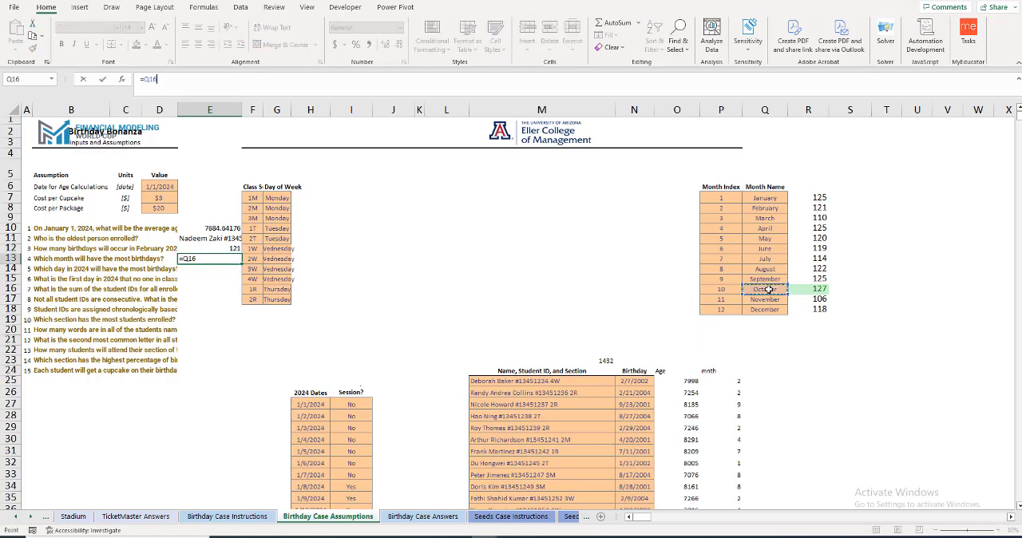
key(Return)
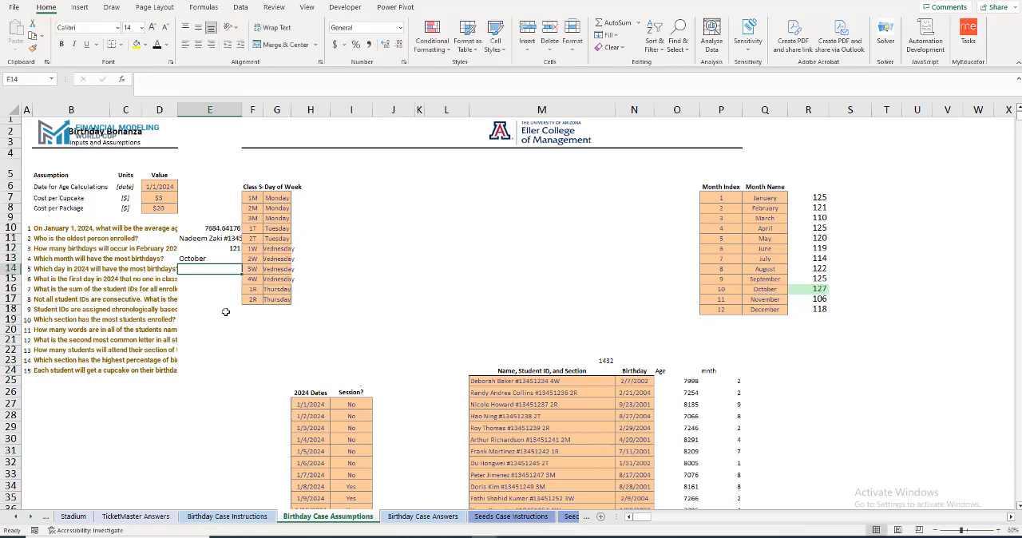
Step: Insert a new column between the Birthday and Age columns
scroll(226, 311, down, 1)
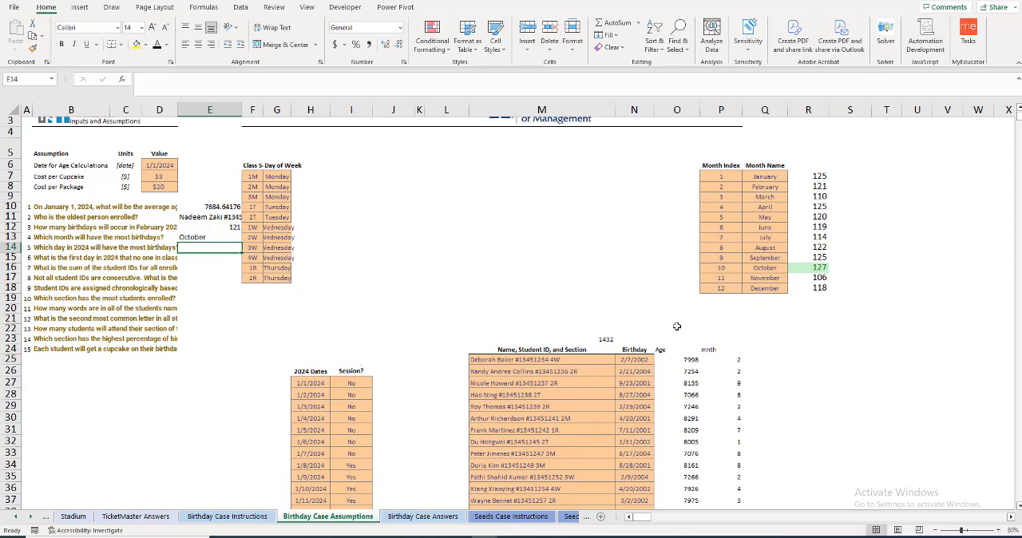
click(764, 349)
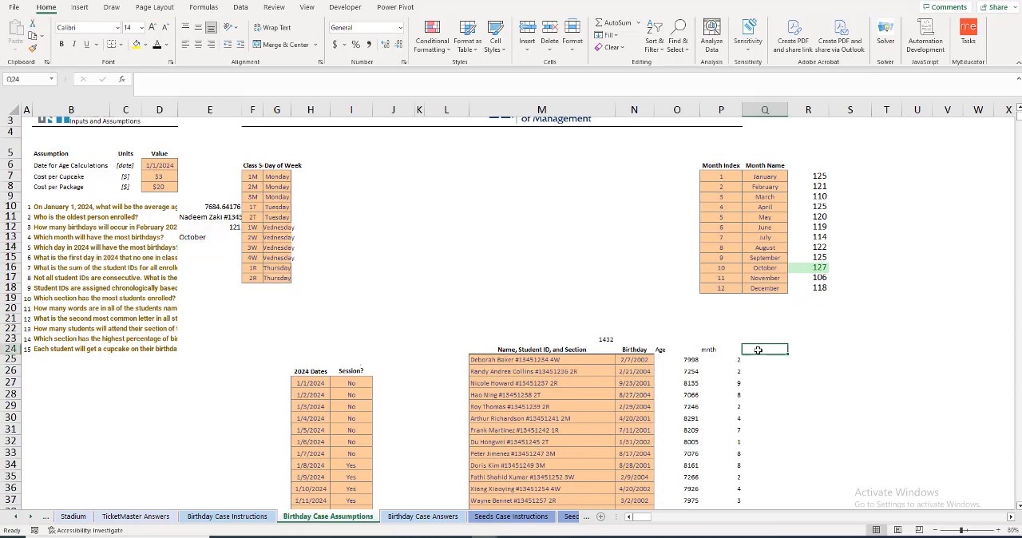
click(671, 109)
right_click(671, 110)
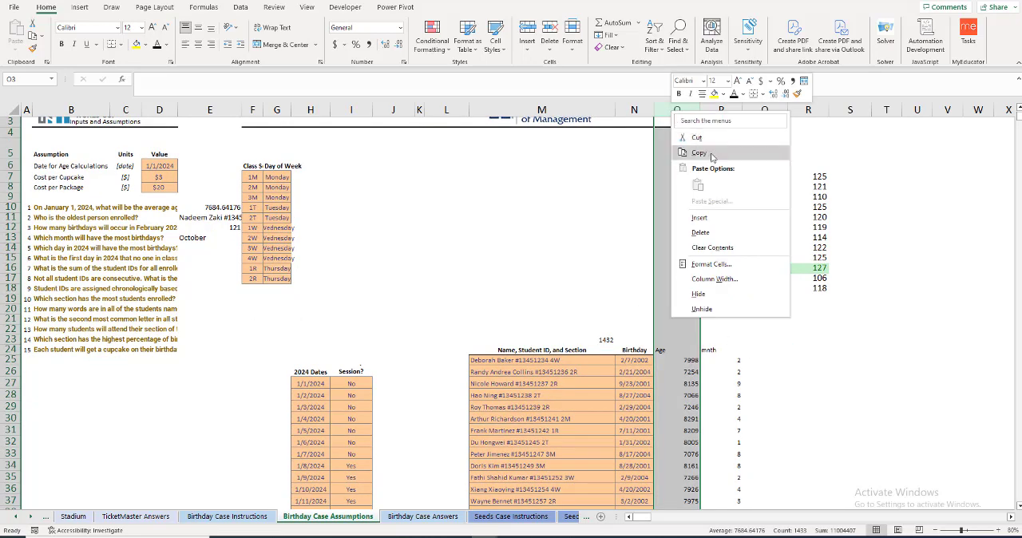
click(704, 218)
Step: Add the header Bday 2024 in O24 of the new column
click(673, 350)
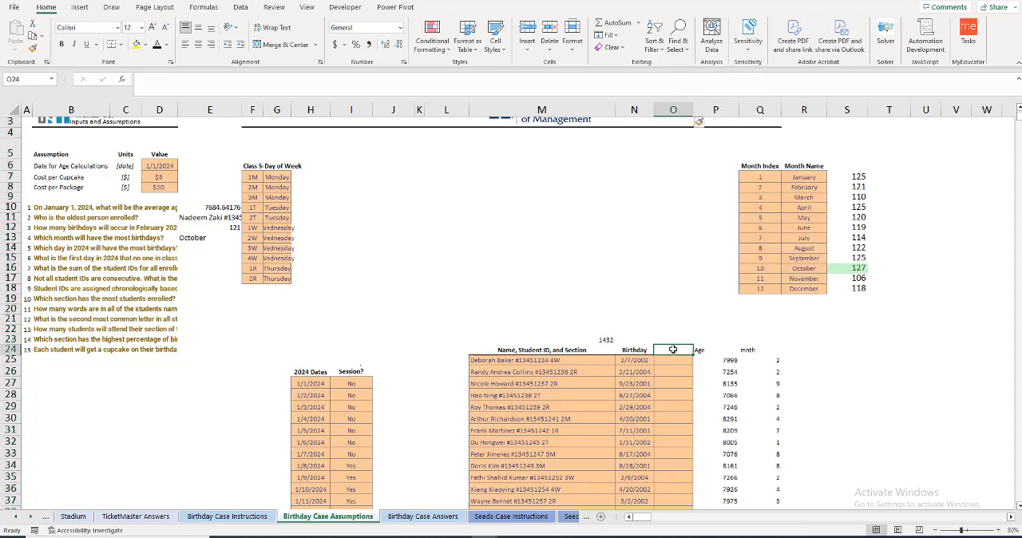
text(Bday)
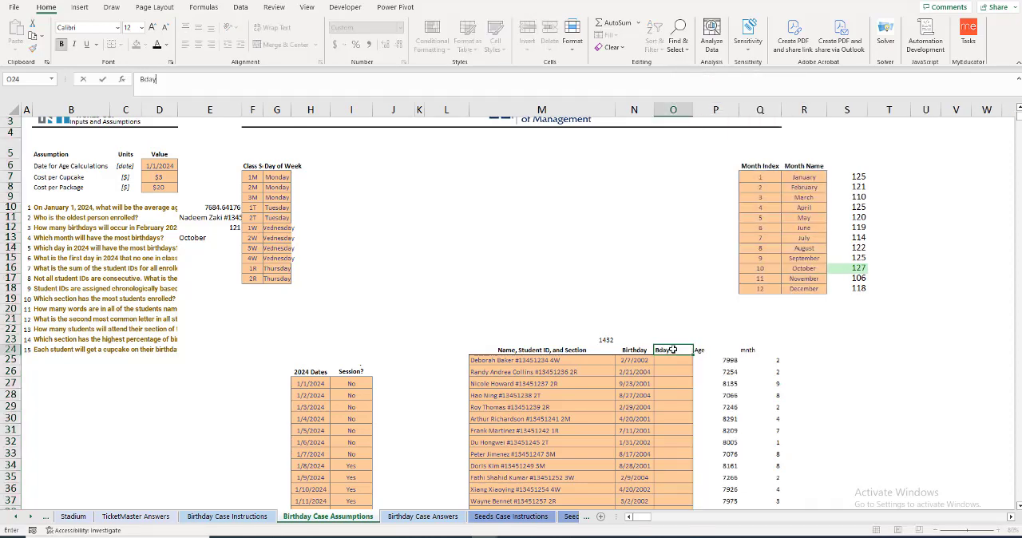
text( 2020)
key(BackSpace)
text(4)
key(Return)
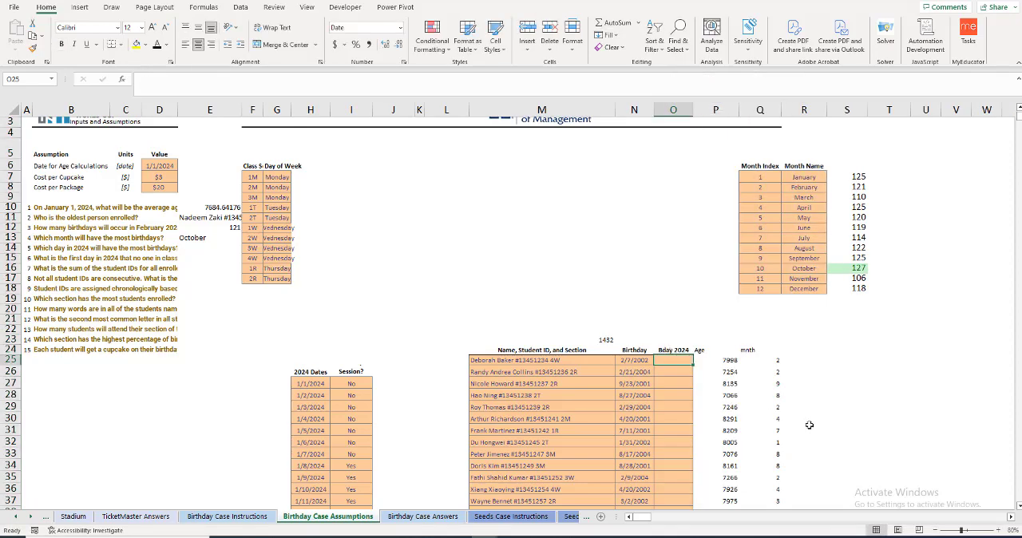
Step: Calculate each student's 2024 birthday in O25 with =DATE(2024,Q25,DAY(N25)) and fill it down the whole student list
text(=DATE()
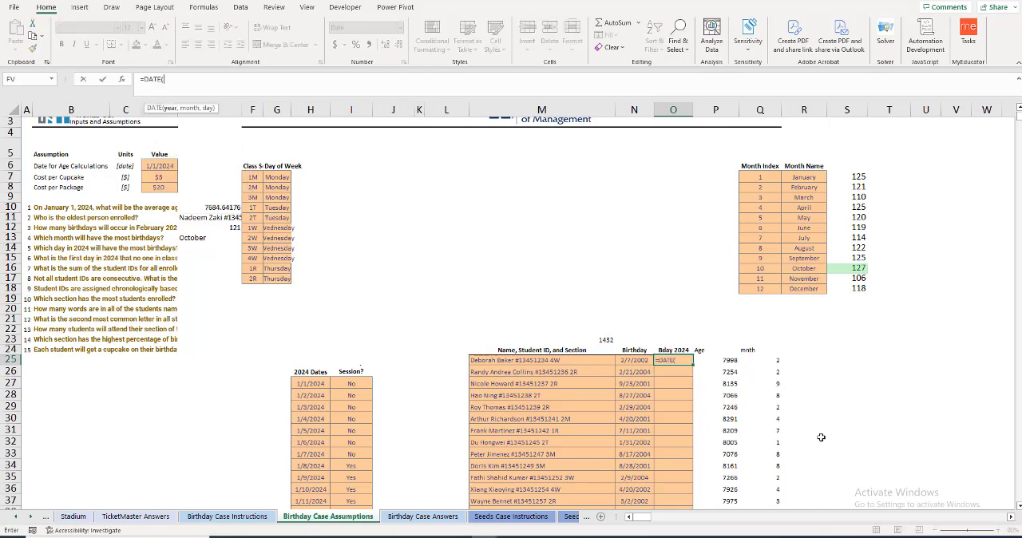
text(2024,)
click(772, 359)
text(,)
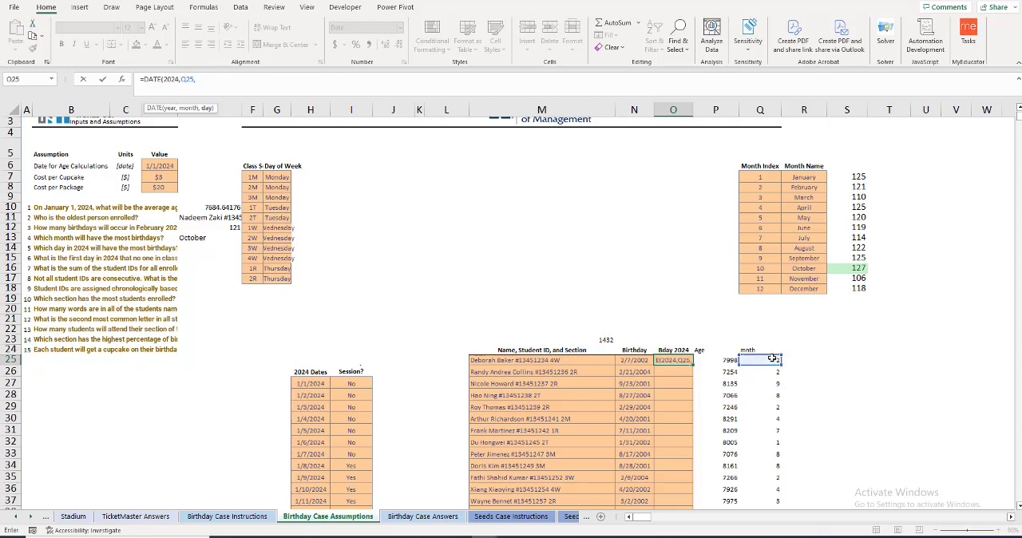
text(DAY()
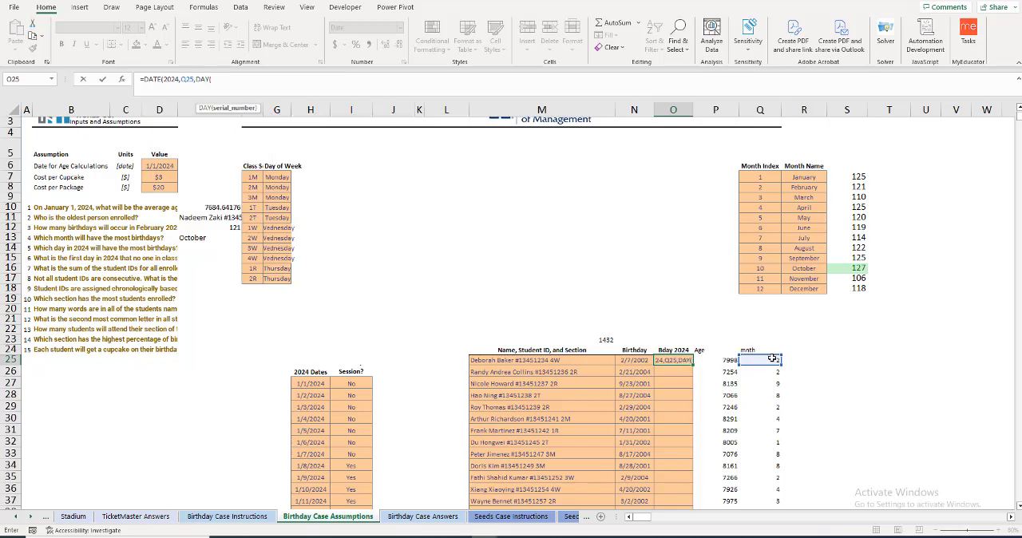
key(Left)
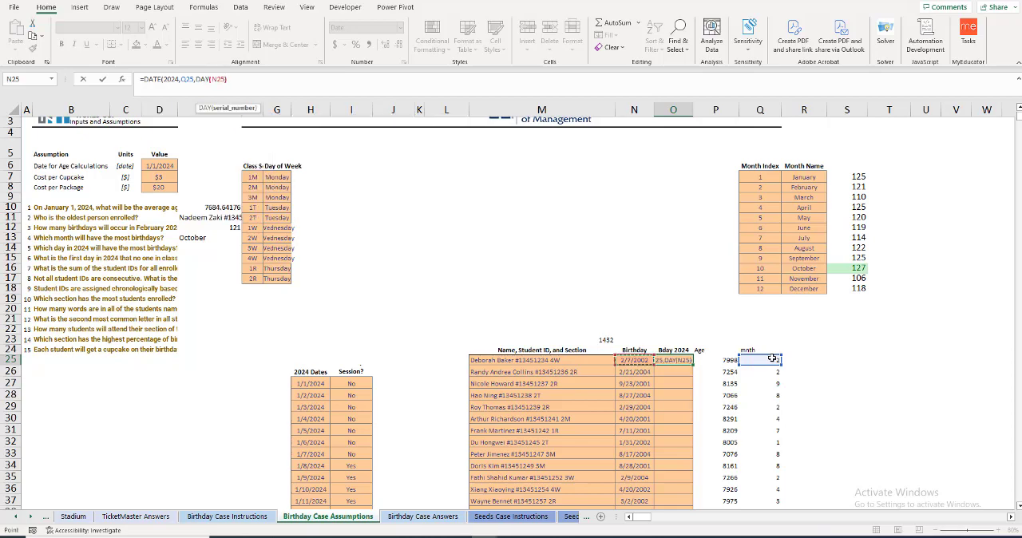
text()))
key(ctrl+Return)
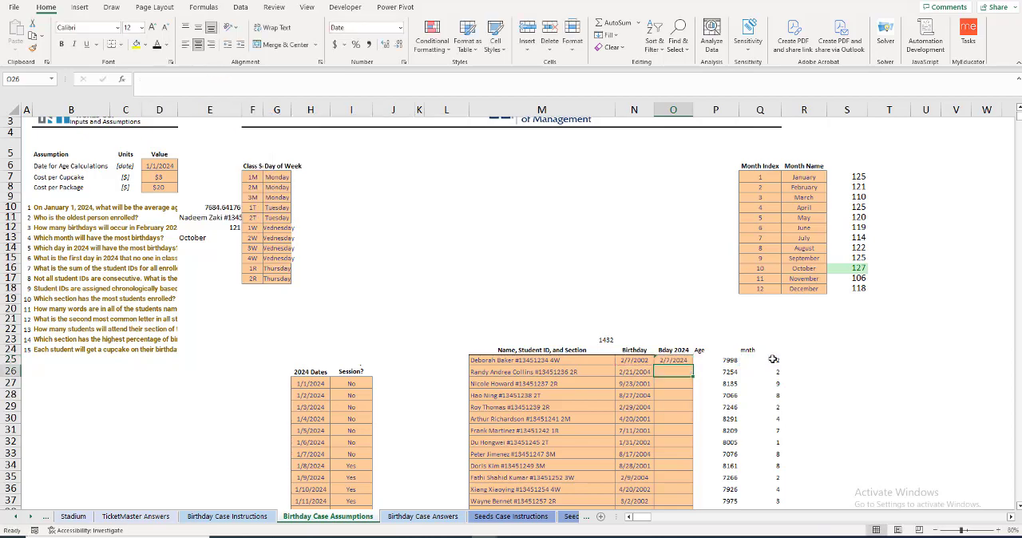
double_click(694, 367)
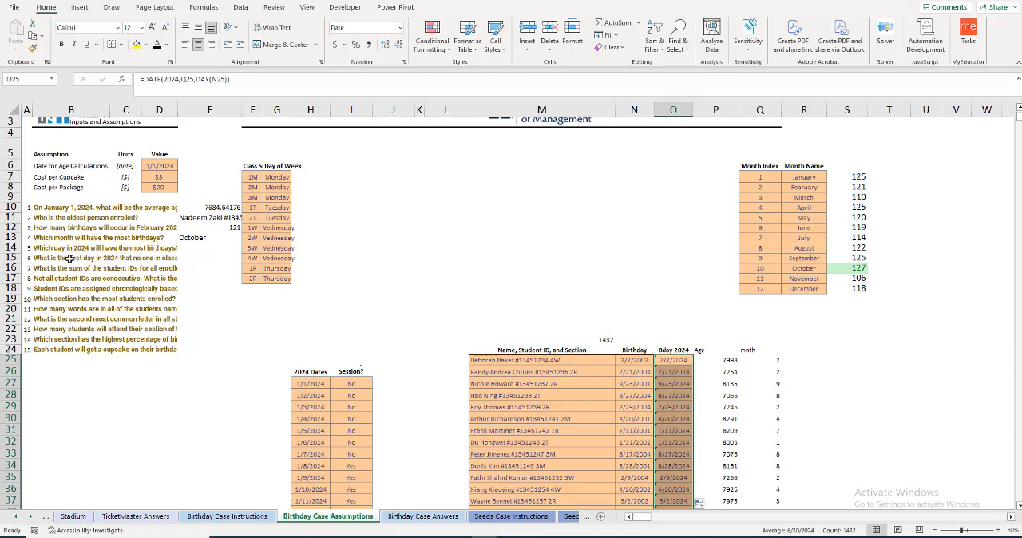
Step: Add the header n in J26, beside the Session? column of the 2024 dates table
click(383, 371)
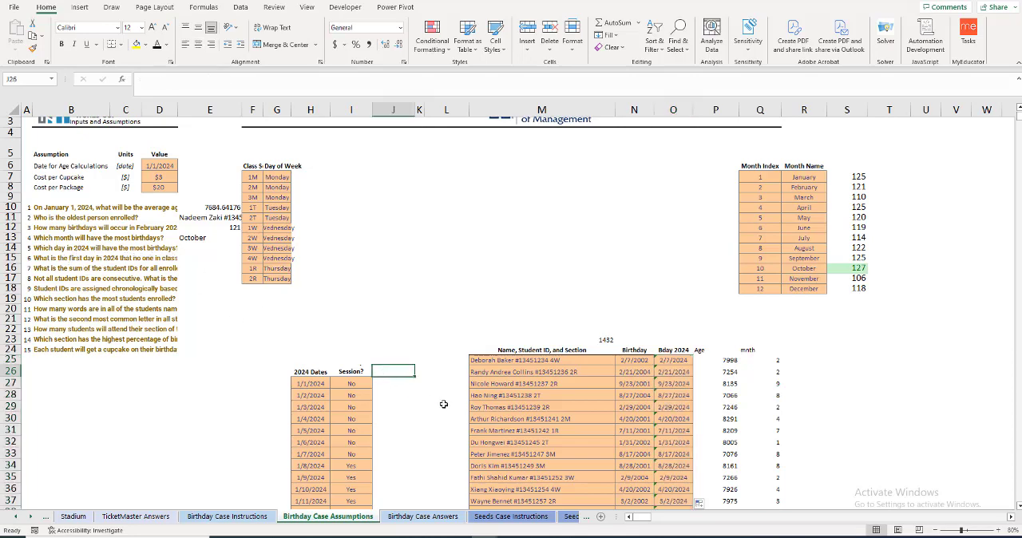
text(n)
key(Return)
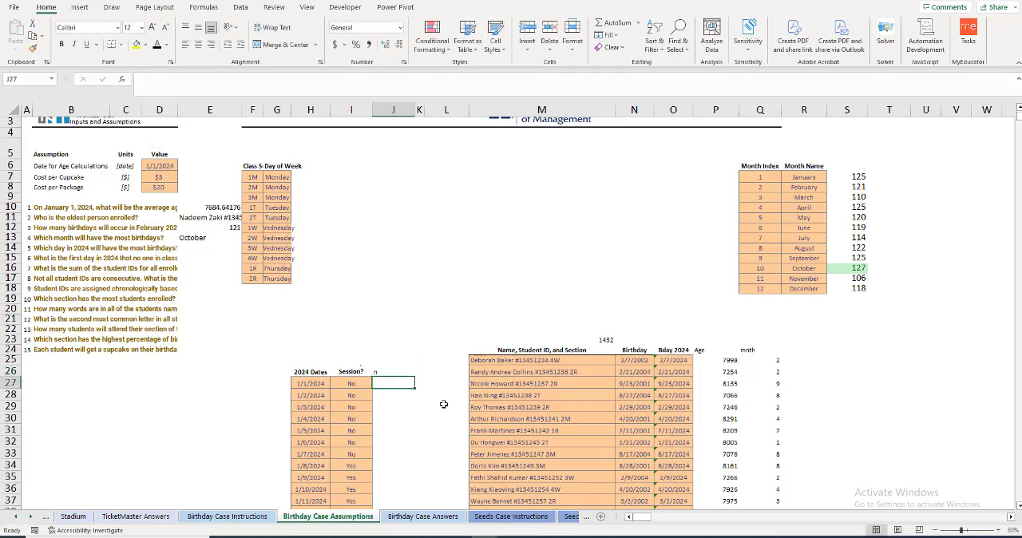
Step: Try to count the birthdays on each 2024 date with =COUNTIF($O$25:$O$1456,H270) in J27, filled down the dates table
text(=COUNTIF()
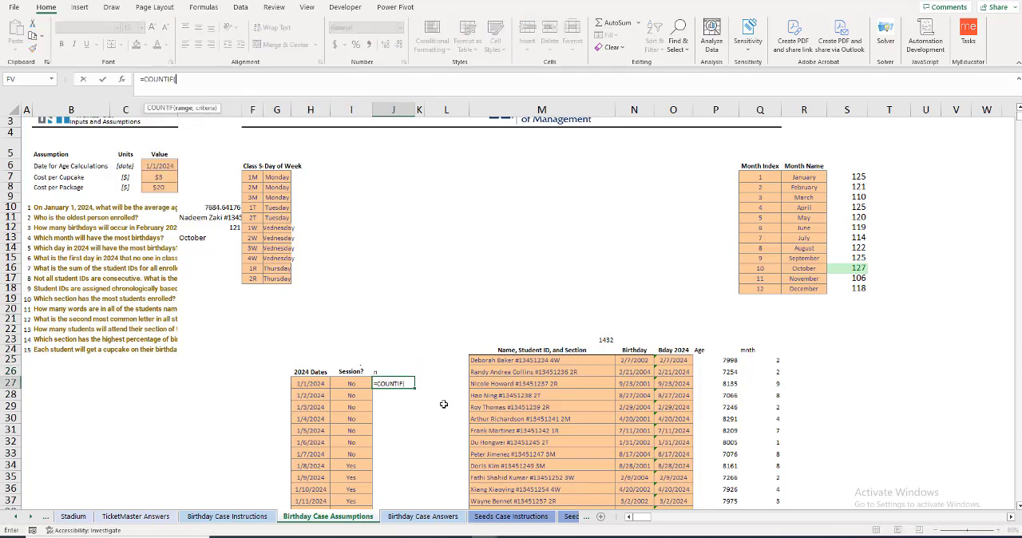
click(685, 362)
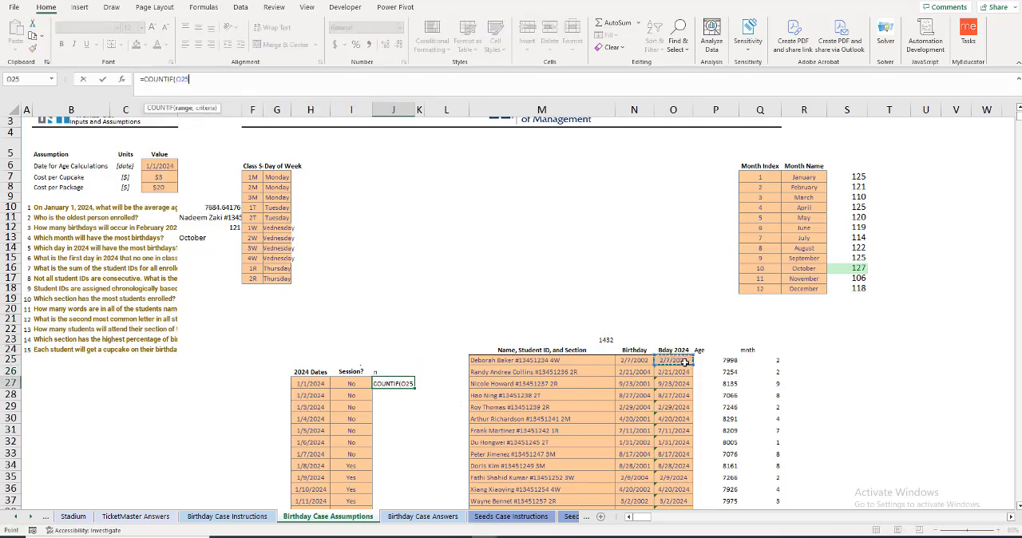
key(ctrl+shift+Down)
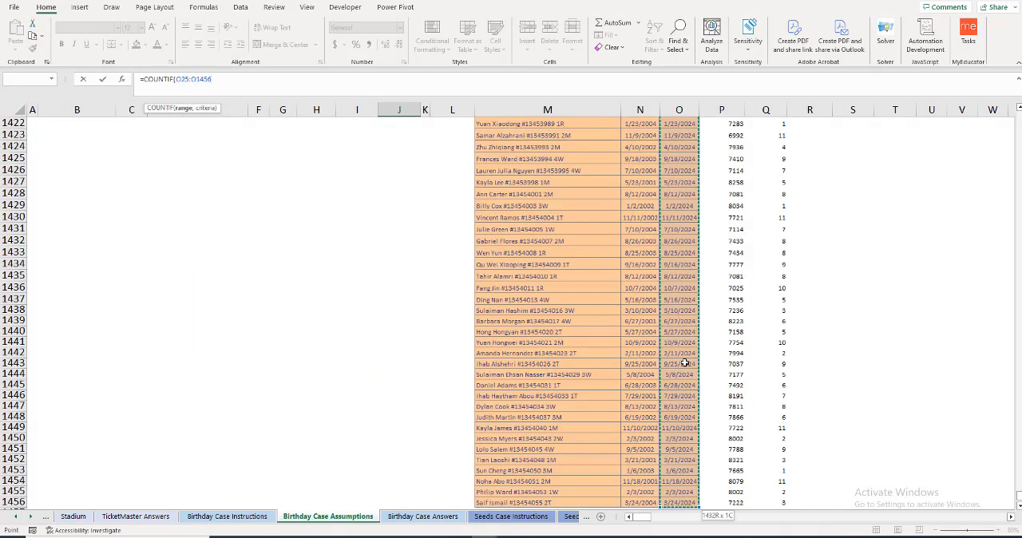
key(F4)
text(,)
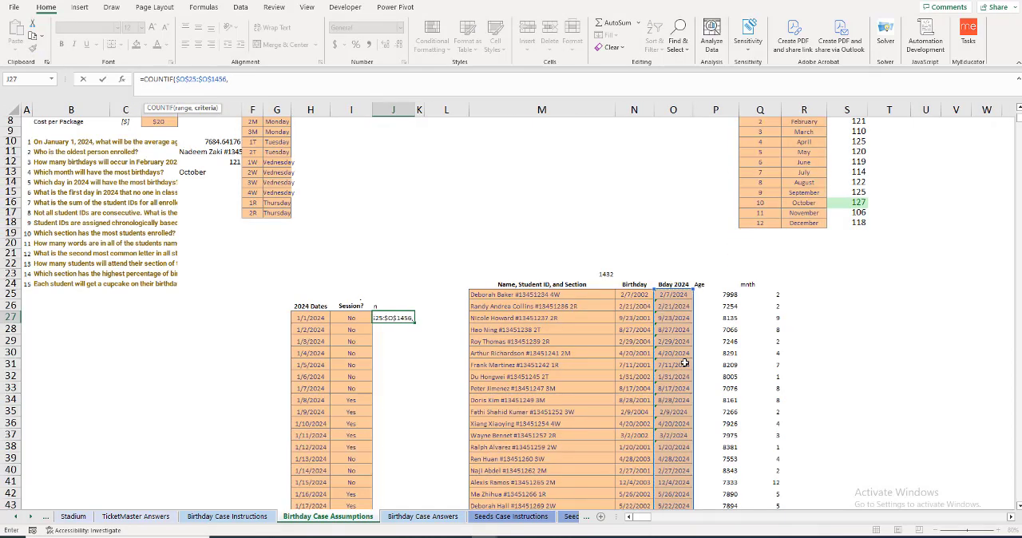
key(Left)
key(Left)
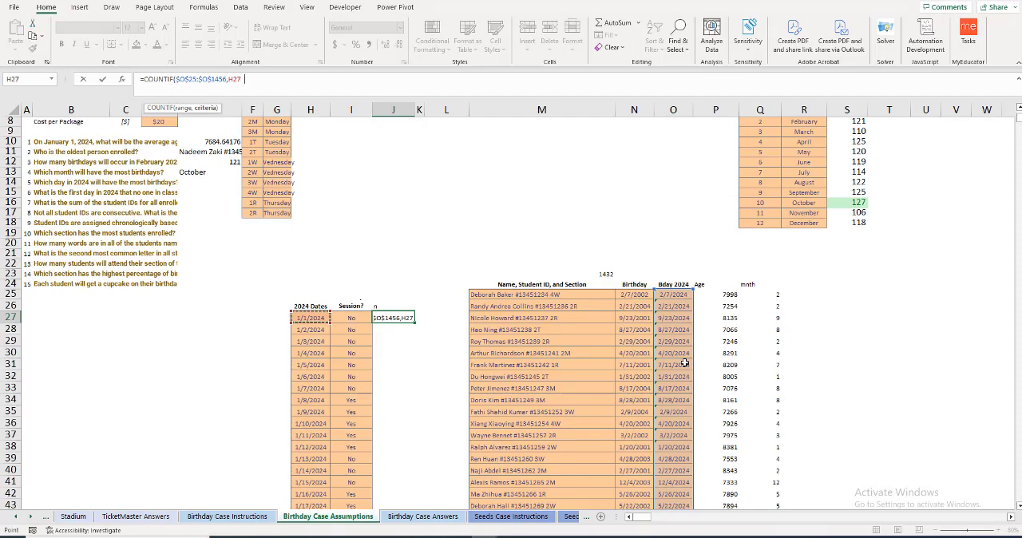
key(Return)
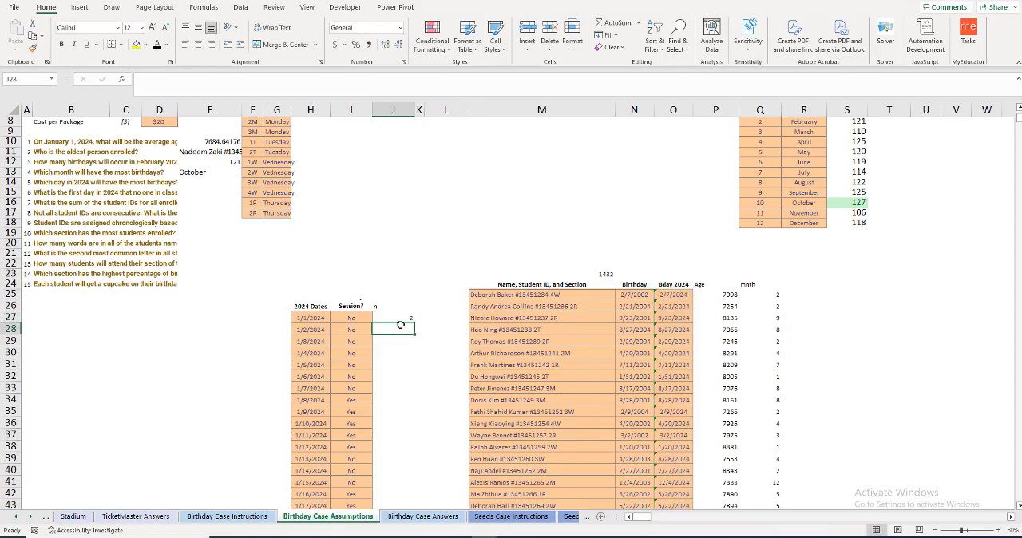
click(399, 316)
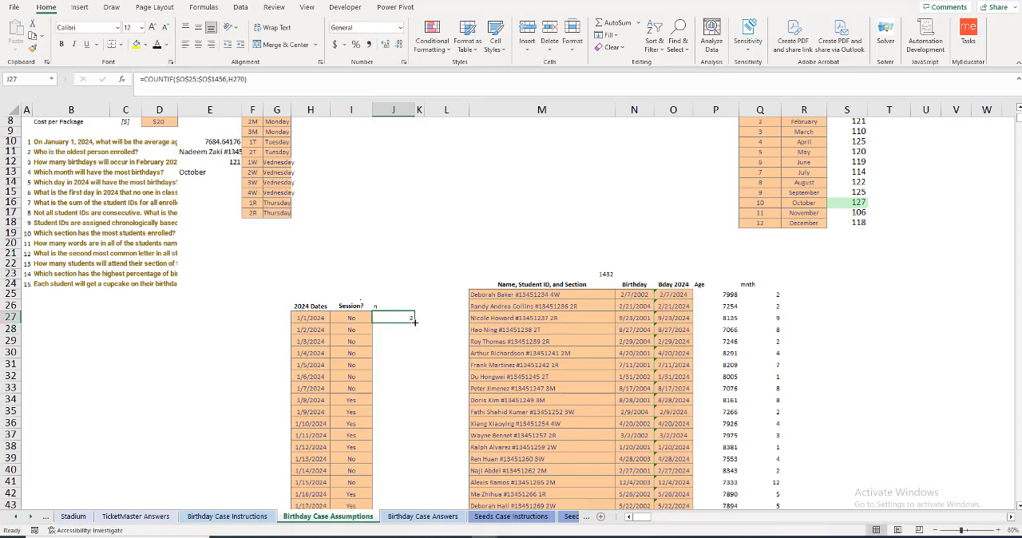
double_click(414, 321)
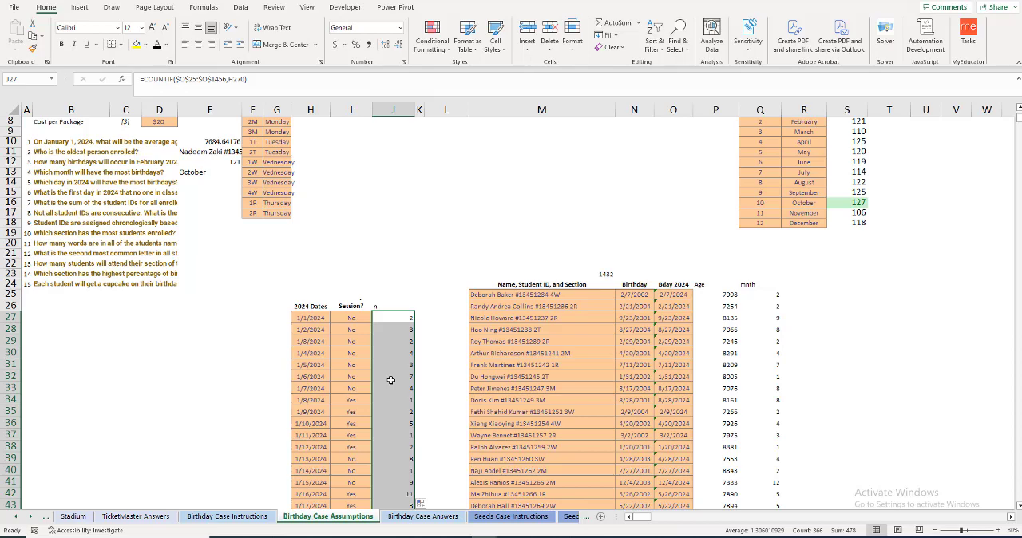
Step: Check the counts in column J against the formula in J27 and the date cells O25 and H27 it should compare
scroll(391, 380, down, 2)
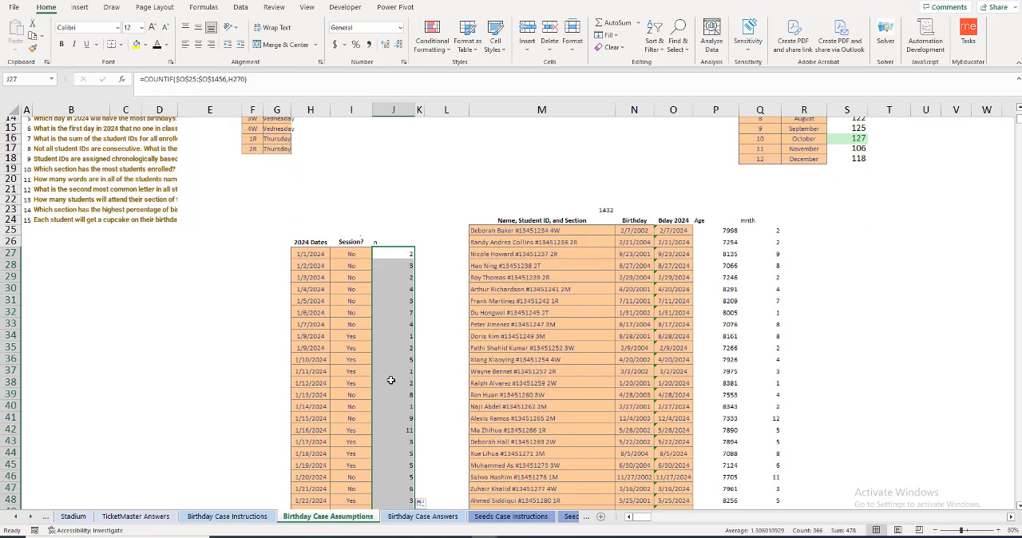
scroll(730, 515, down, 2)
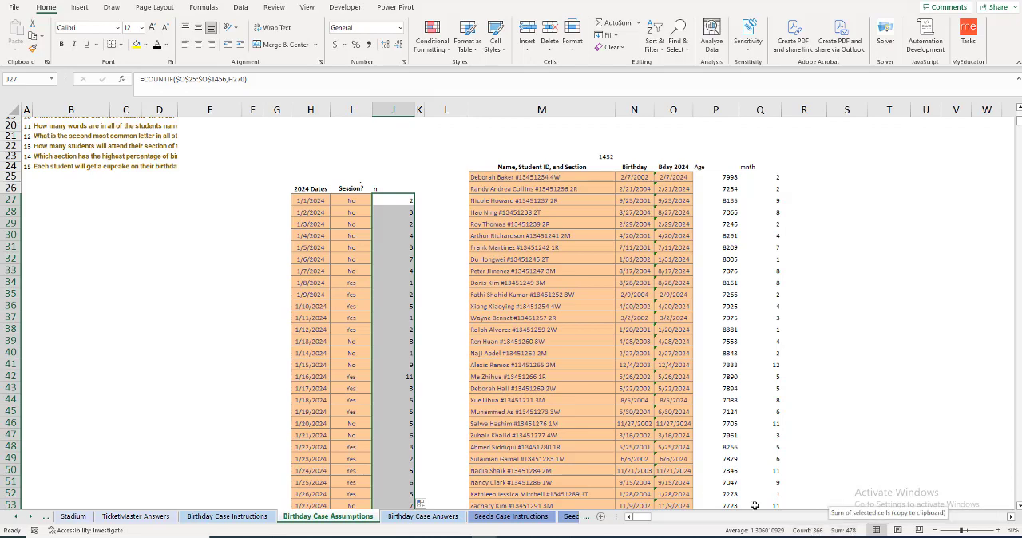
click(389, 339)
scroll(382, 285, up, 2)
click(391, 253)
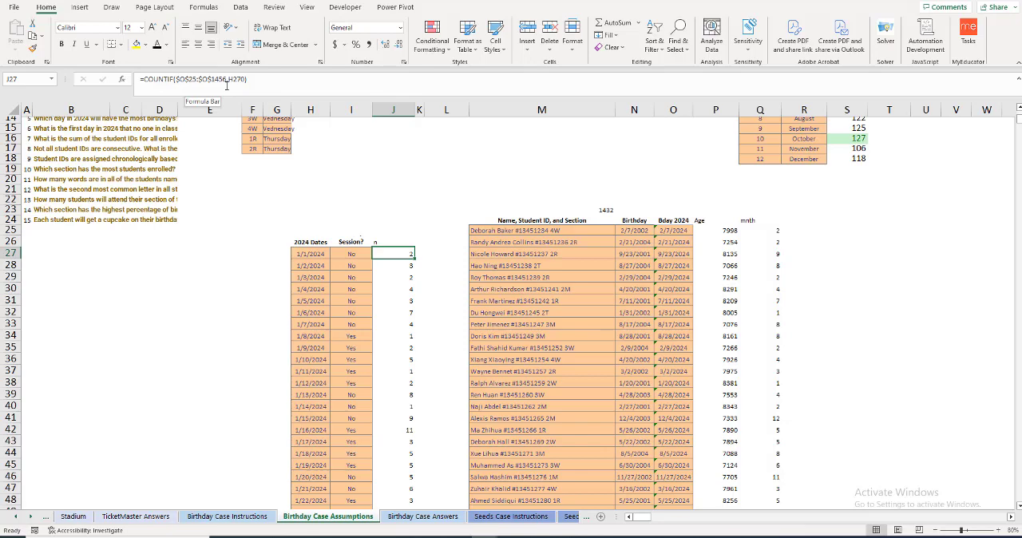
click(687, 231)
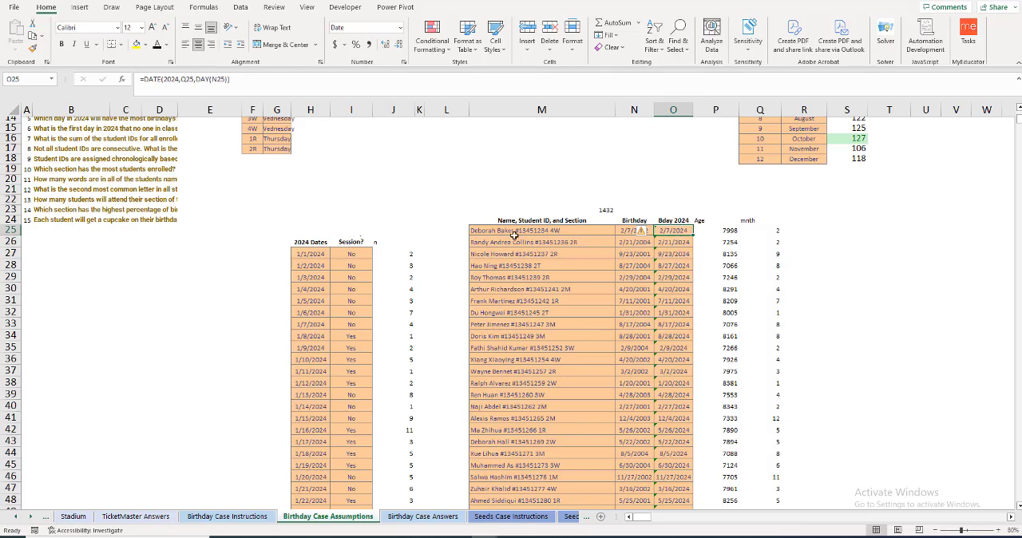
click(308, 253)
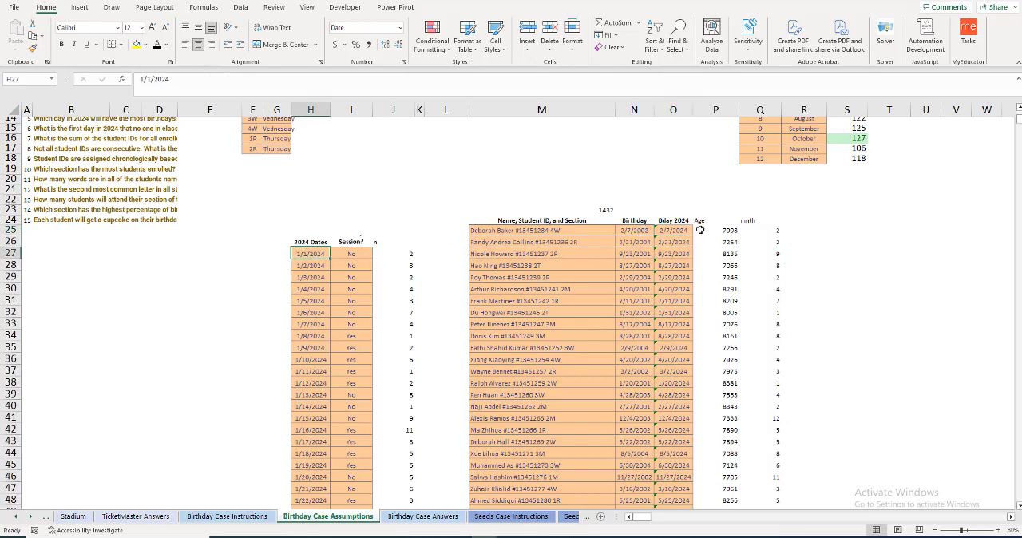
click(675, 231)
Step: Clear all the COUNTIF formulas under the n header, from J27 down to the end of the dates table
click(412, 253)
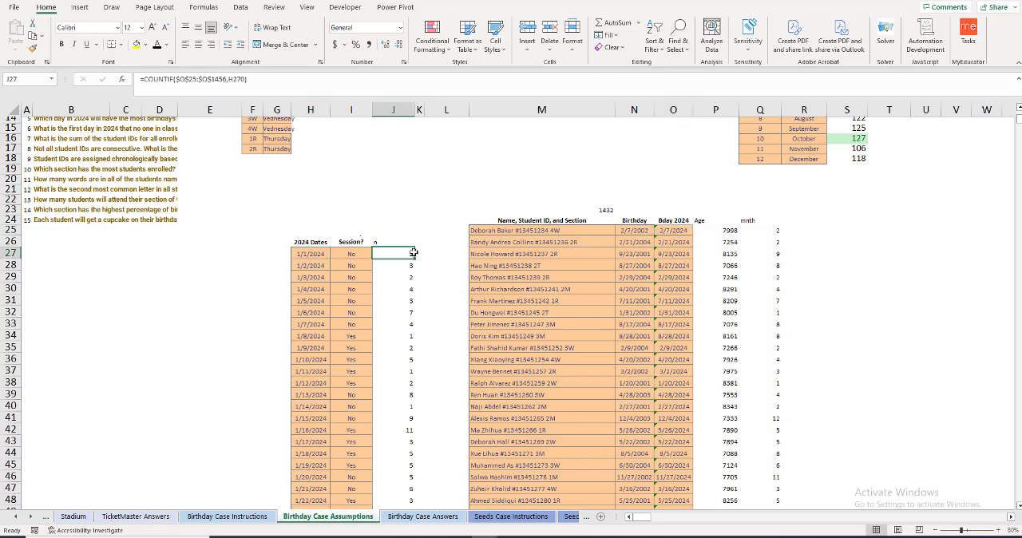
key(ctrl+shift+Down)
key(Delete)
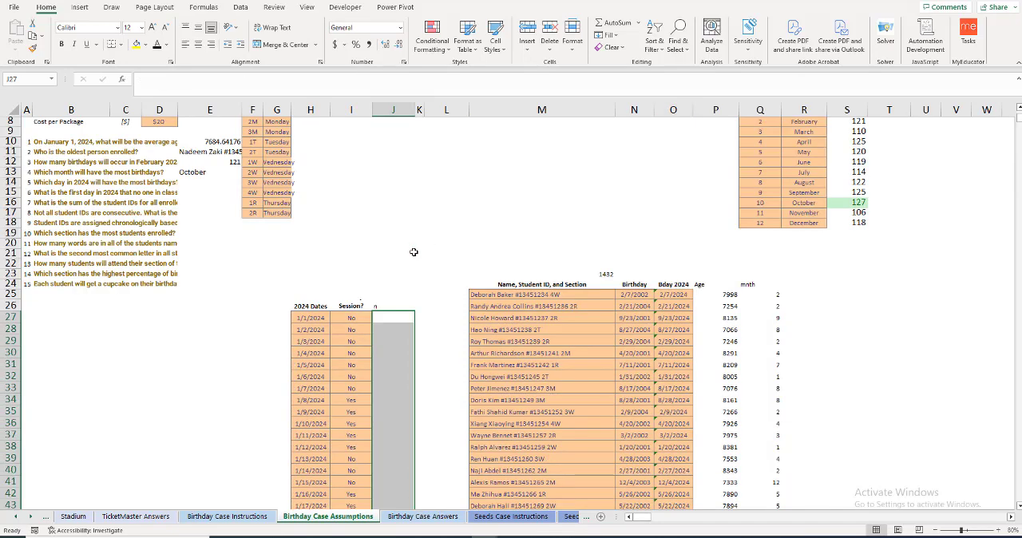
key(Down)
key(Up)
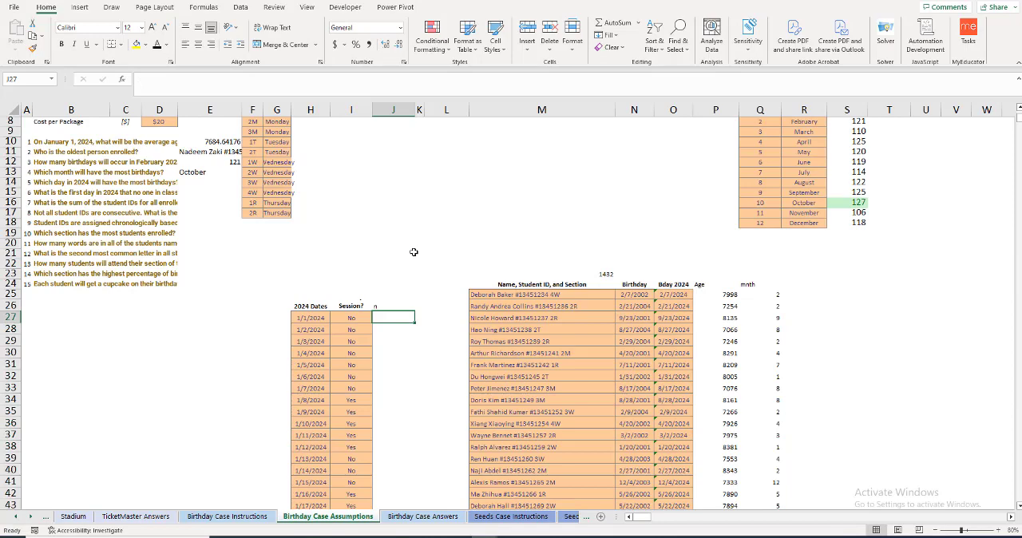
Step: Count the birthdays on each 2024 date with =COUNTIFS($O$25:$O$1456,H27) in J27 and fill it down the dates table
text(=COUNTIFS()
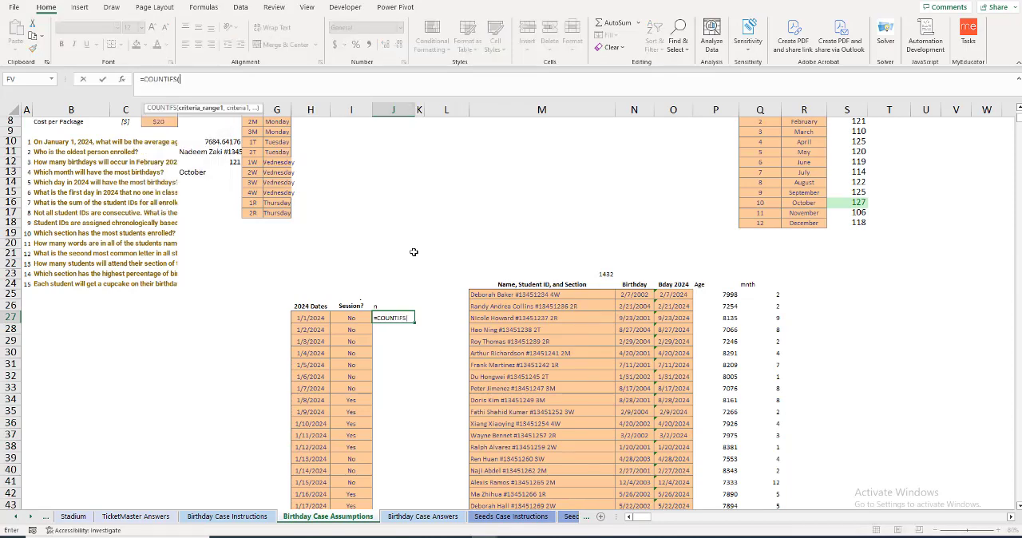
click(675, 294)
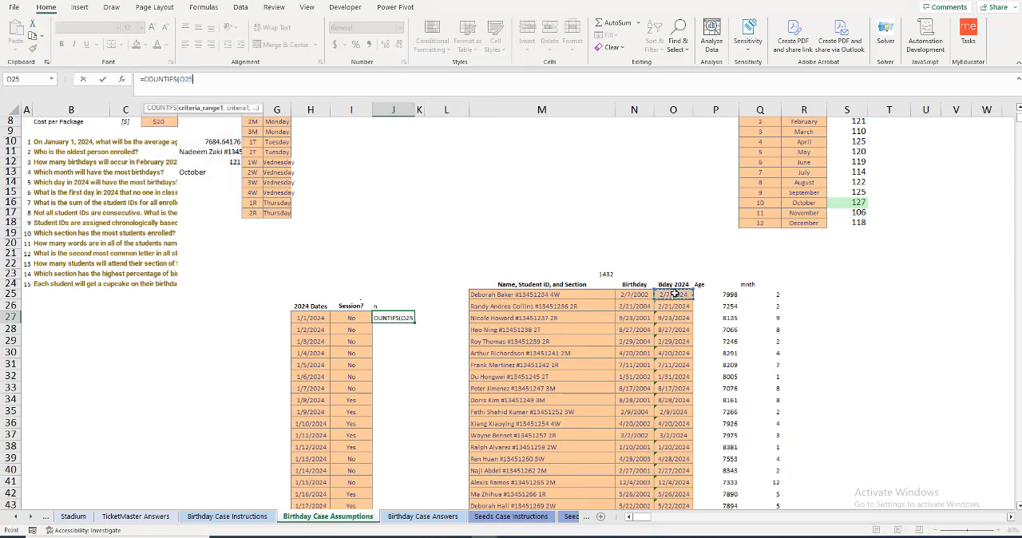
key(ctrl+shift+Down)
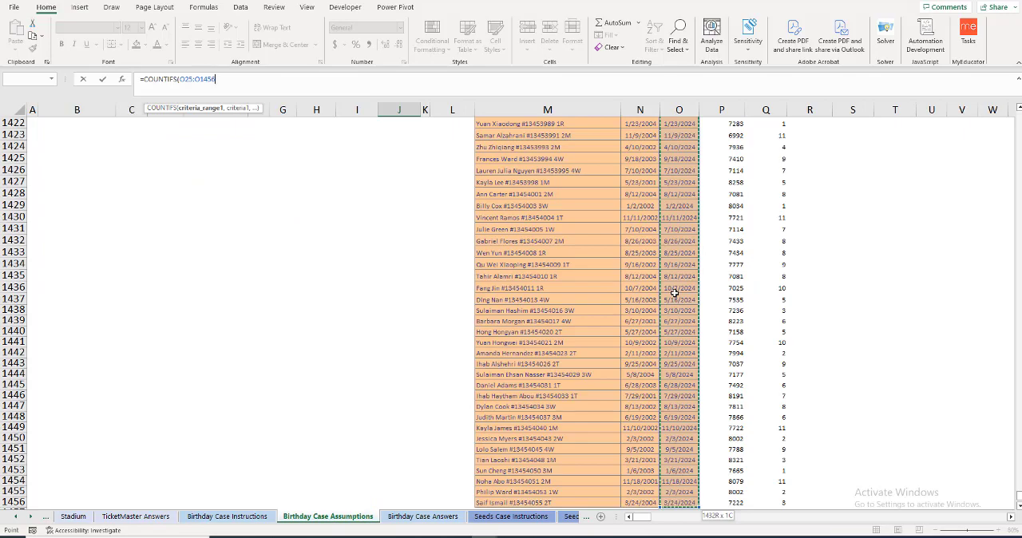
key(F4)
text(,)
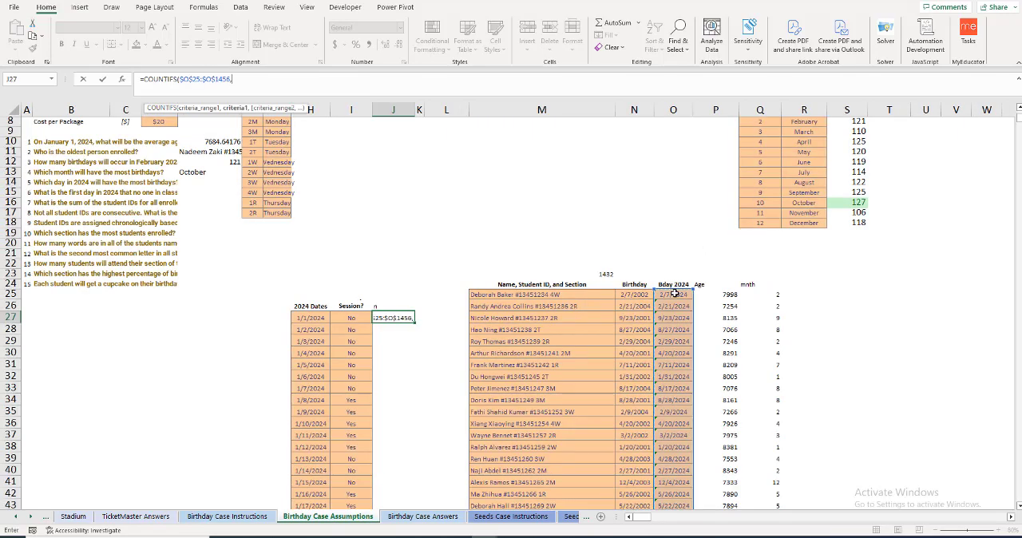
click(311, 318)
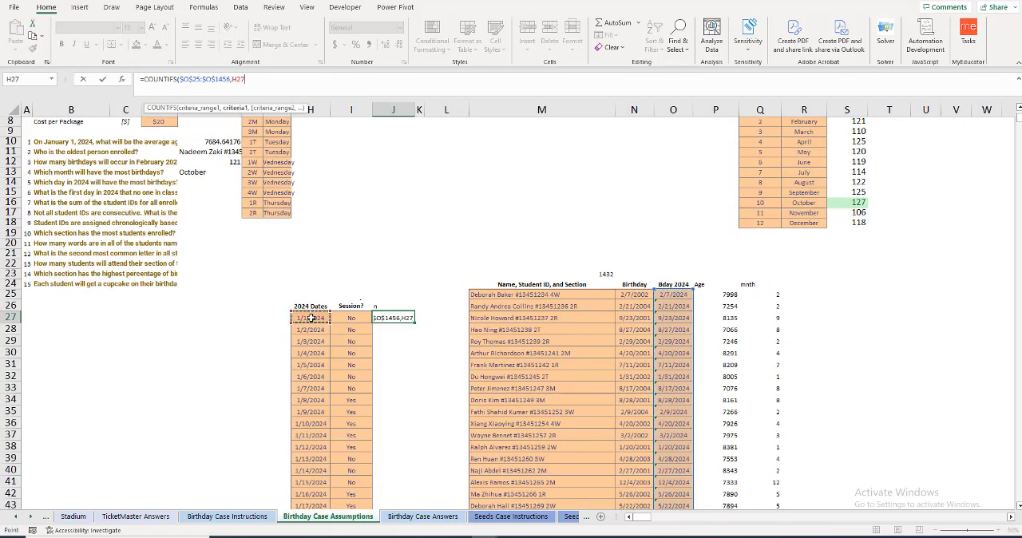
key(Return)
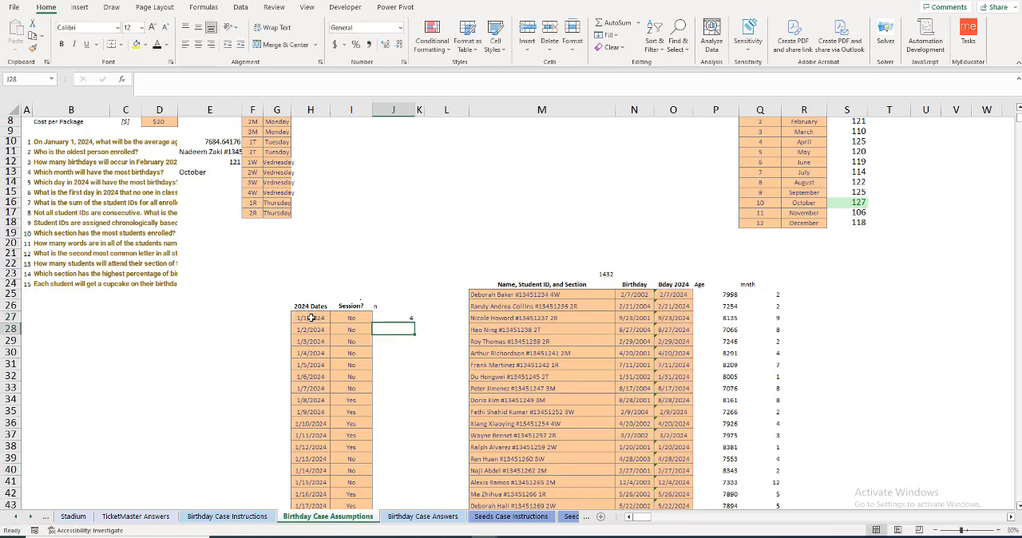
click(401, 319)
double_click(414, 322)
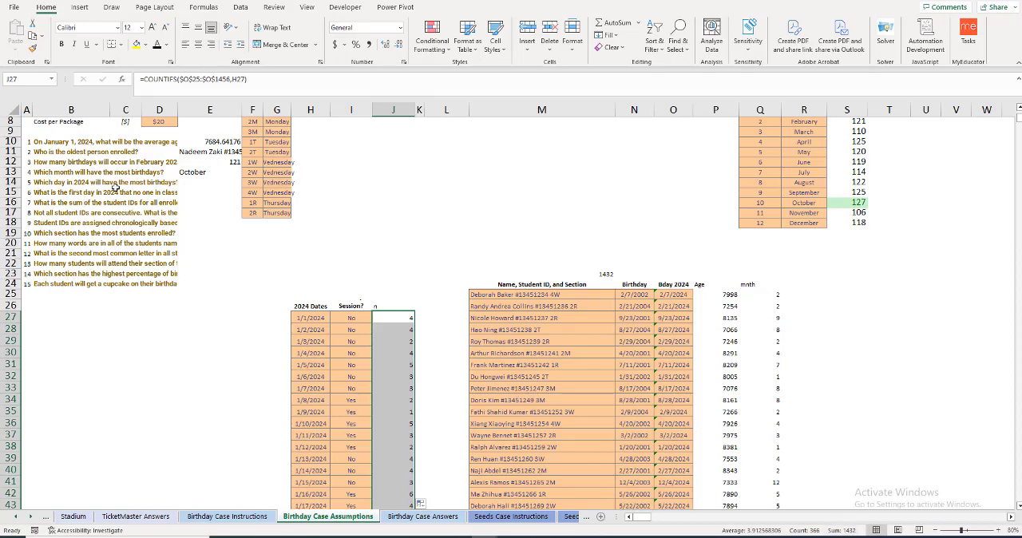
Step: Answer question 5 in E14 by looking up the 2024 date with the most birthdays using =XLOOKUP(9^99,J27:J392,H27:H392,,-1)
click(216, 182)
text(=)
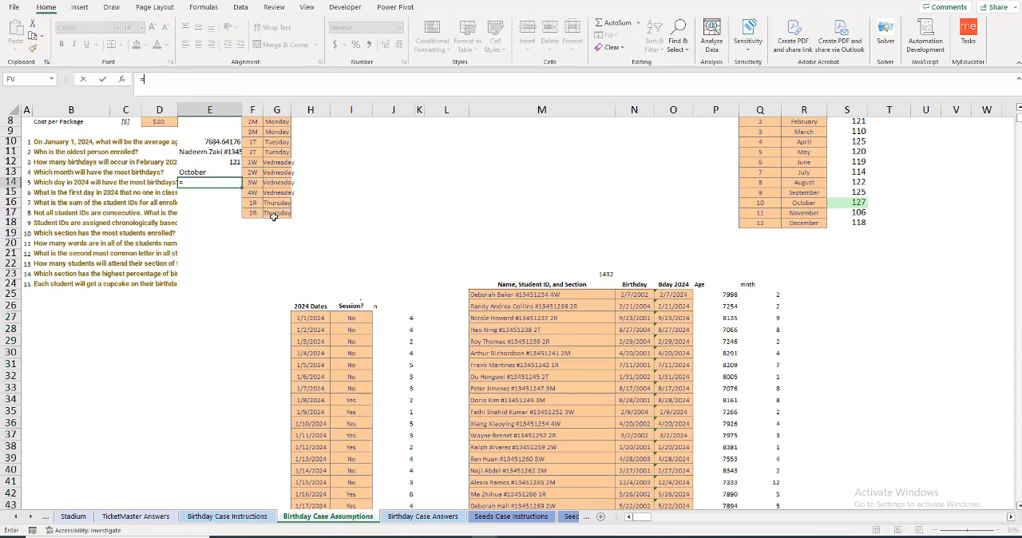
text(xloo)
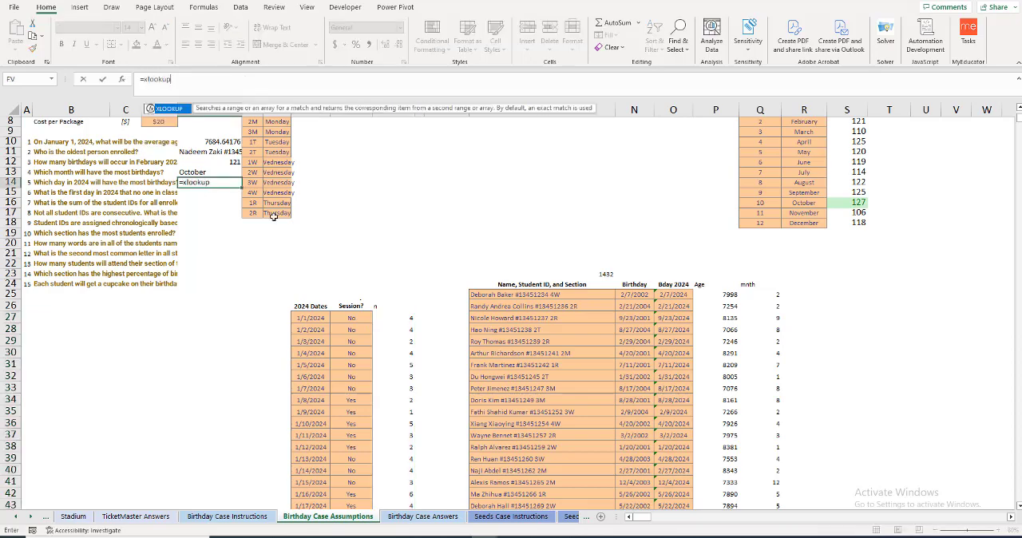
text(kup)
key(Tab)
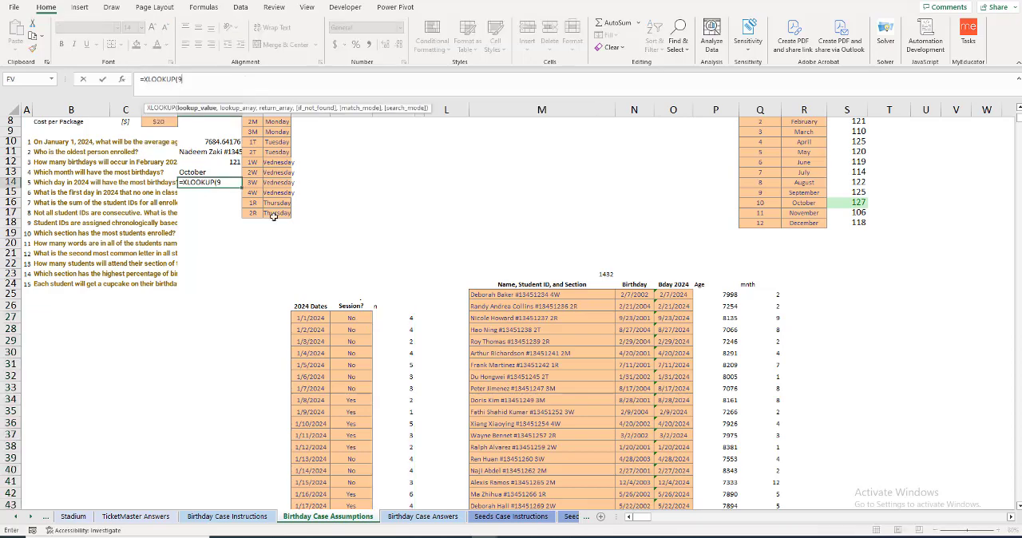
text(9^99,)
click(407, 318)
key(ctrl+shift+Down)
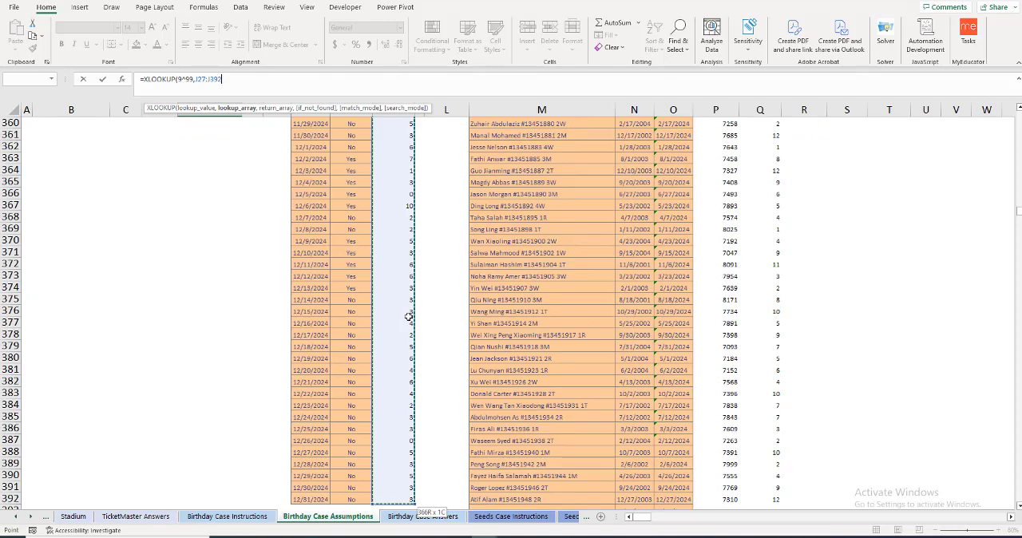
text(,)
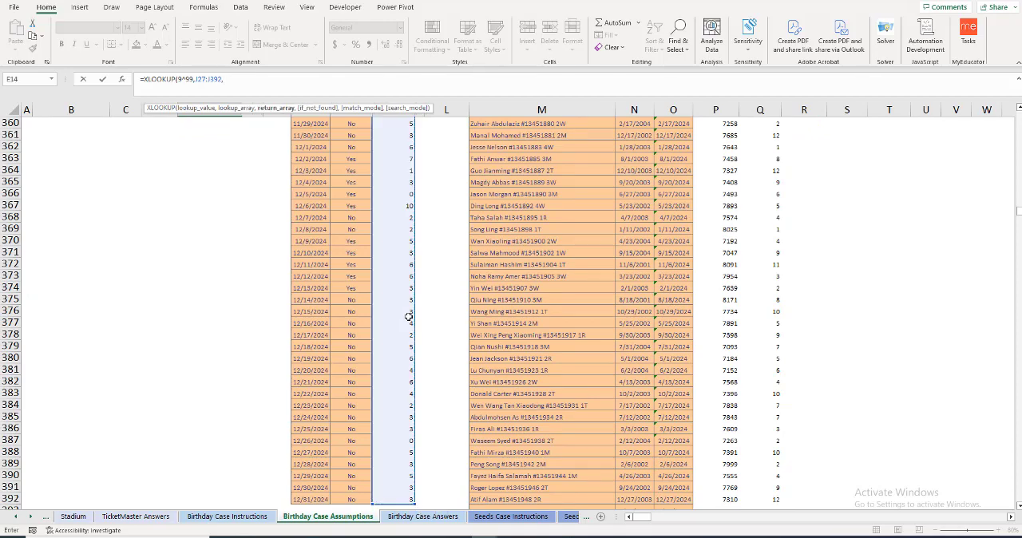
key(Left)
key(Left)
key(Left)
key(Down)
key(Down)
key(Down)
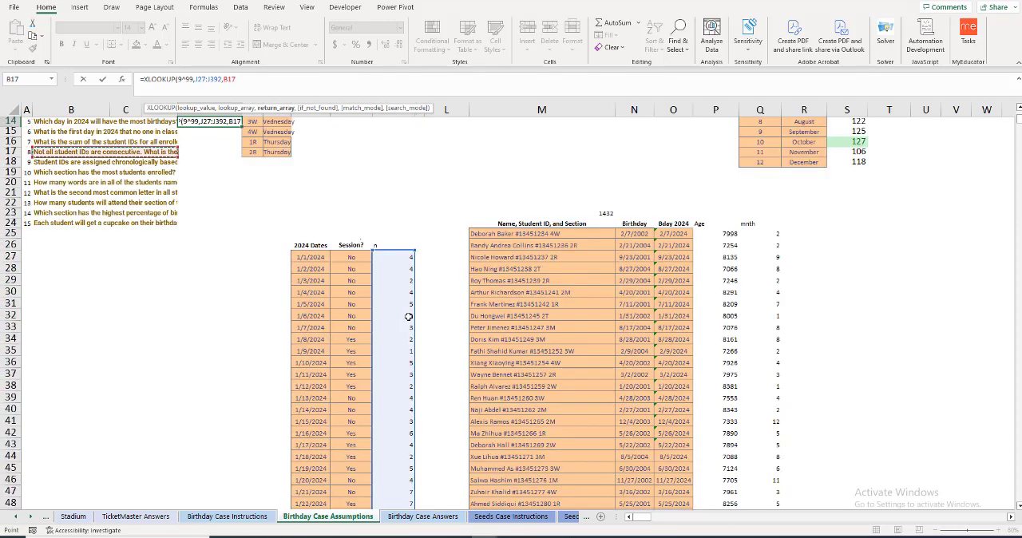
key(Right)
key(Right)
key(Right)
key(Right)
key(Right)
key(Right)
key(Down)
key(Down)
key(Down)
key(Down)
key(Down)
key(Down)
key(Down)
key(Down)
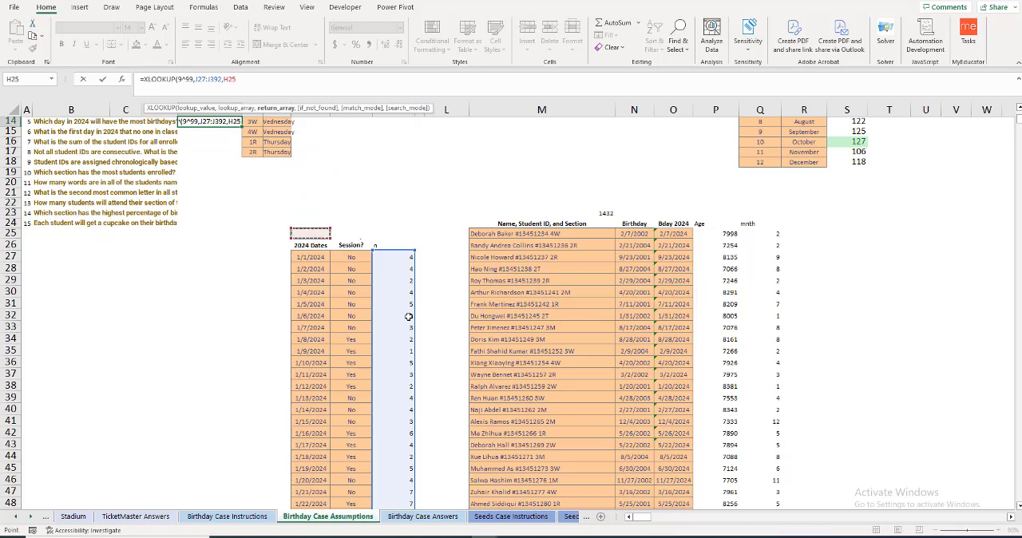
key(Down)
key(Down)
key(ctrl+shift+Down)
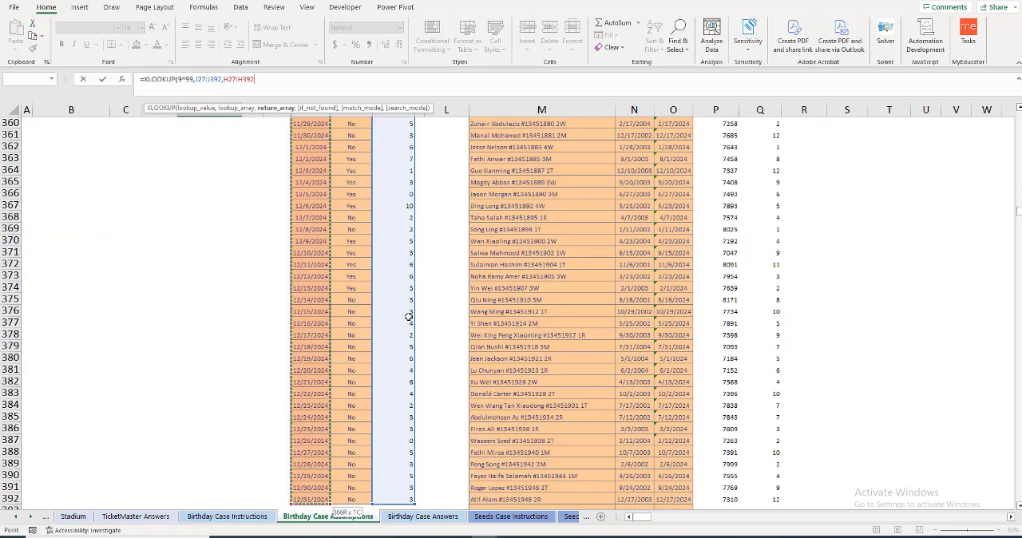
text(,)
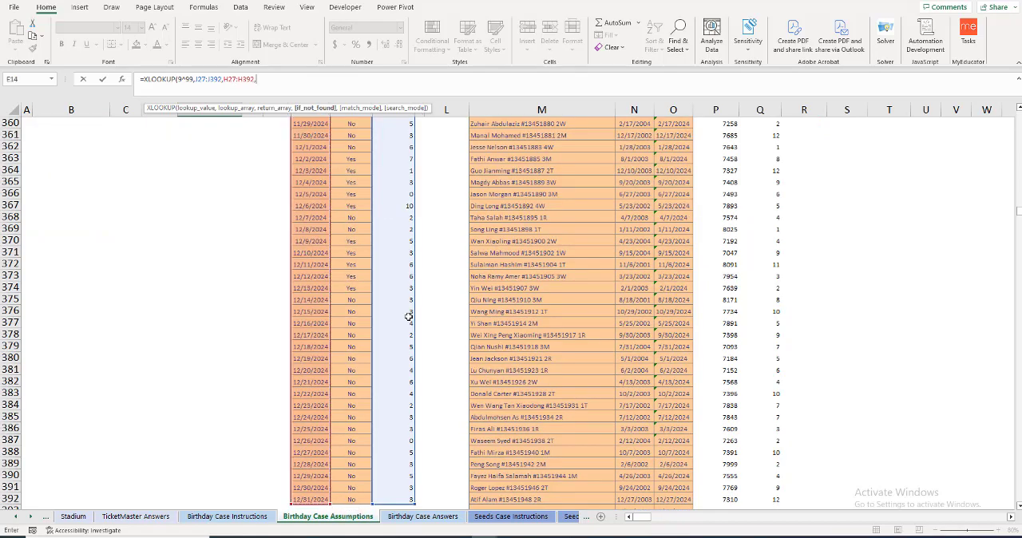
text(,)
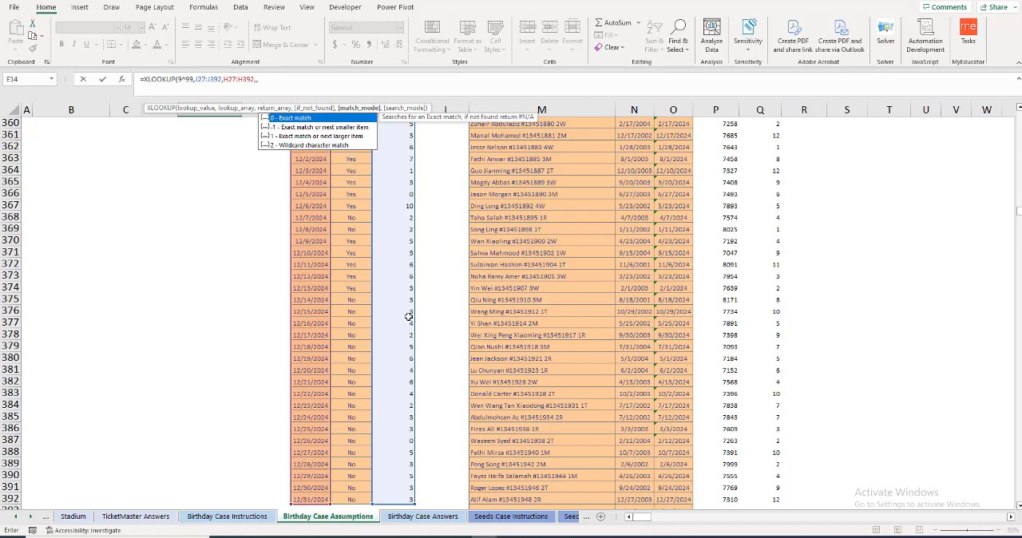
text(-1)
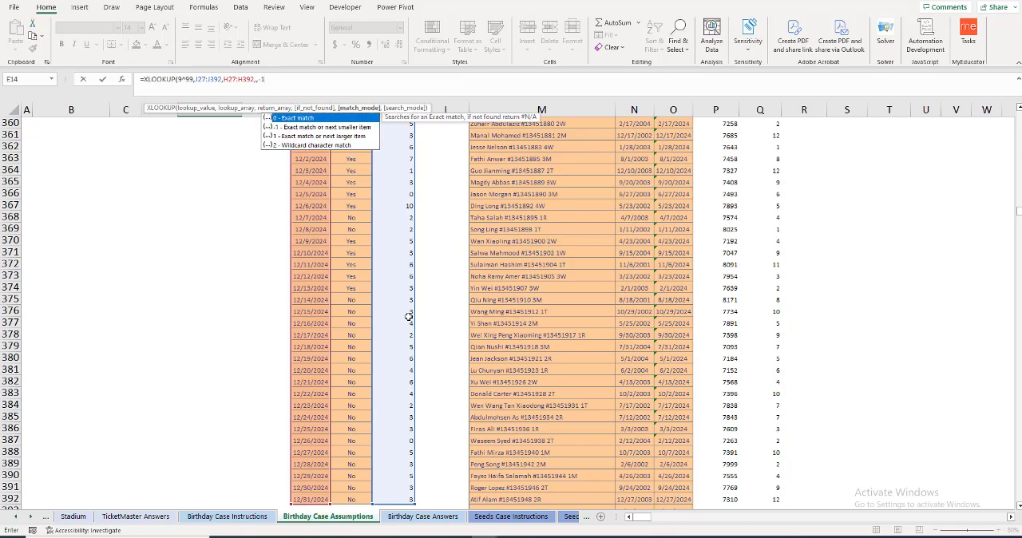
text())
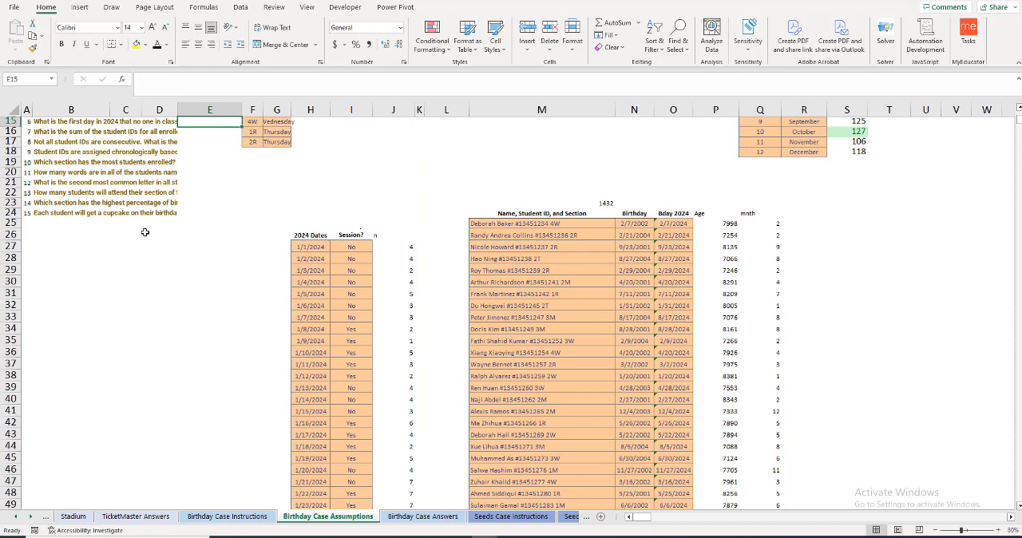
Step: Format the question 5 answer in E14 as a day-month-year date
scroll(144, 232, up, 1)
click(219, 143)
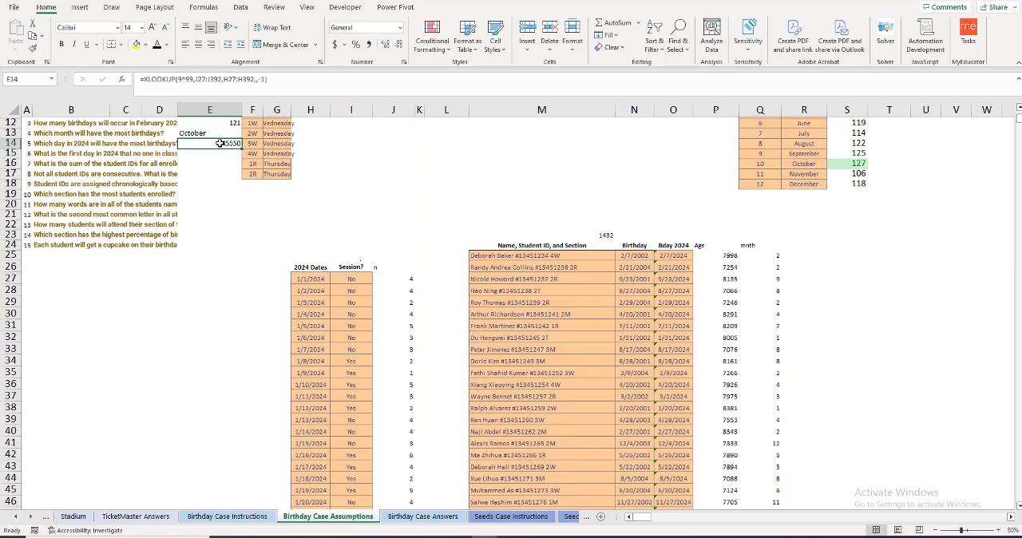
key(ctrl+shift+3)
Step: Answer question 6 in E15 by looking up the first 2024 date with no birthdays using =XLOOKUP(0,J27:J392,H27:H392)
click(211, 153)
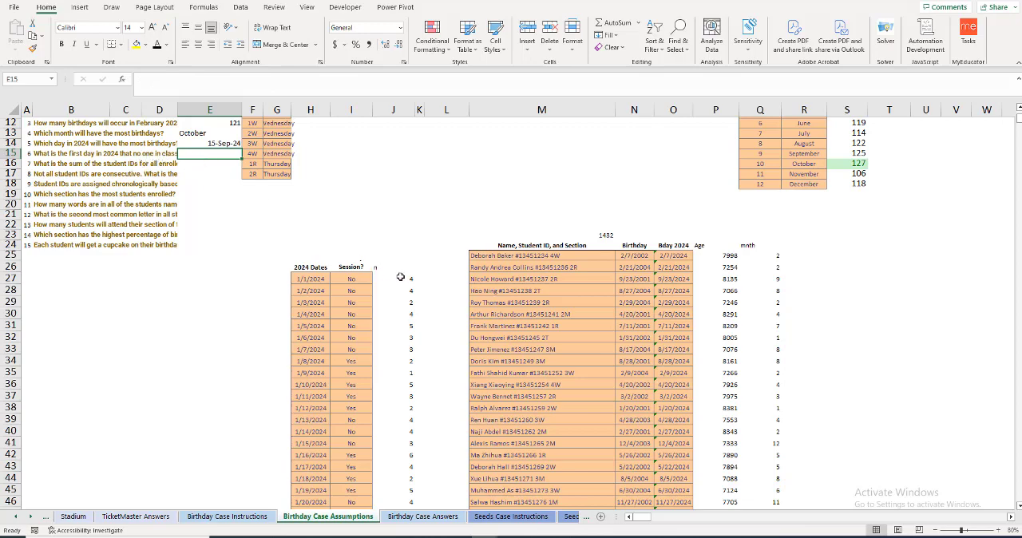
text(=xlook)
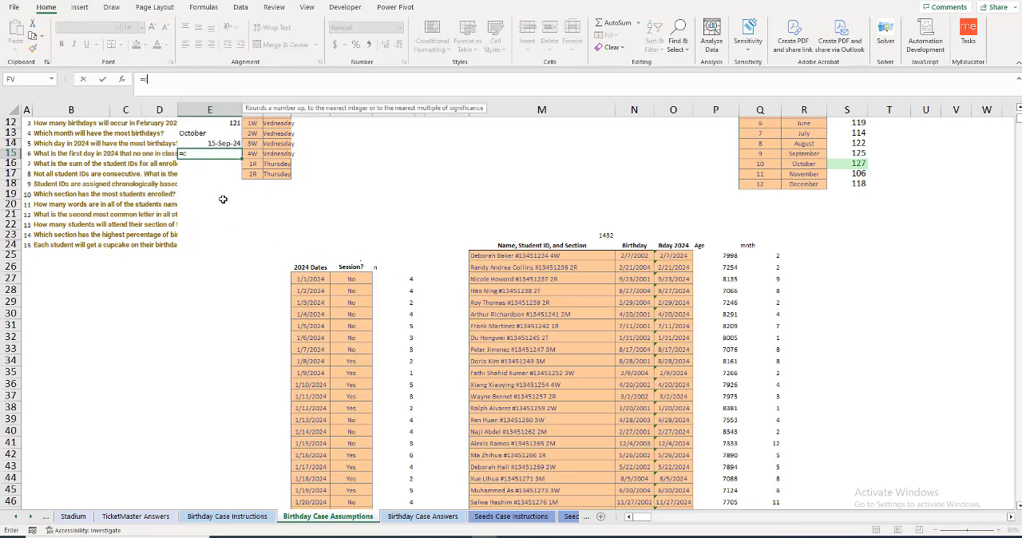
key(Tab)
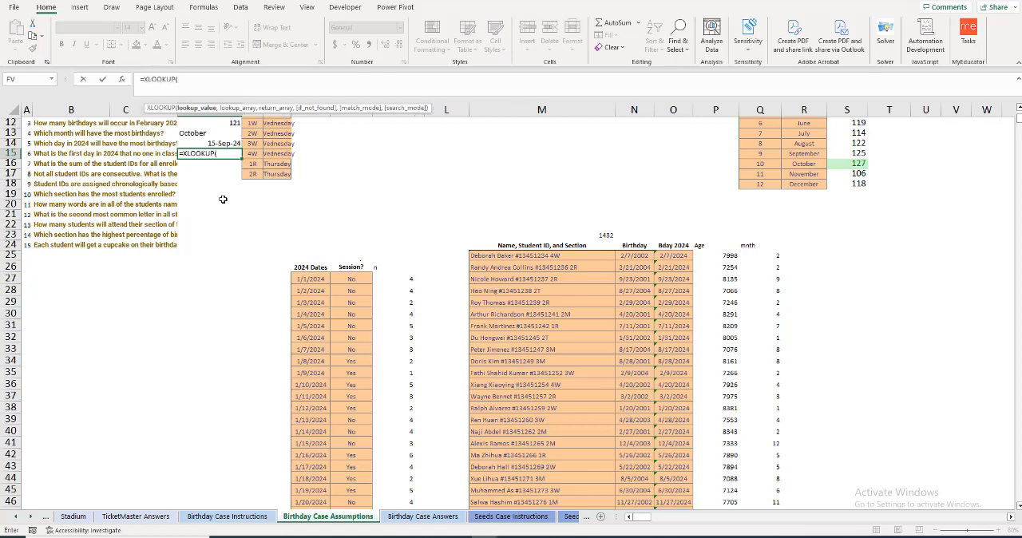
text(0,)
key(Down)
key(Down)
key(Down)
key(Down)
key(Down)
key(Down)
key(Down)
key(Down)
key(Down)
key(Right)
key(Right)
key(Right)
key(Right)
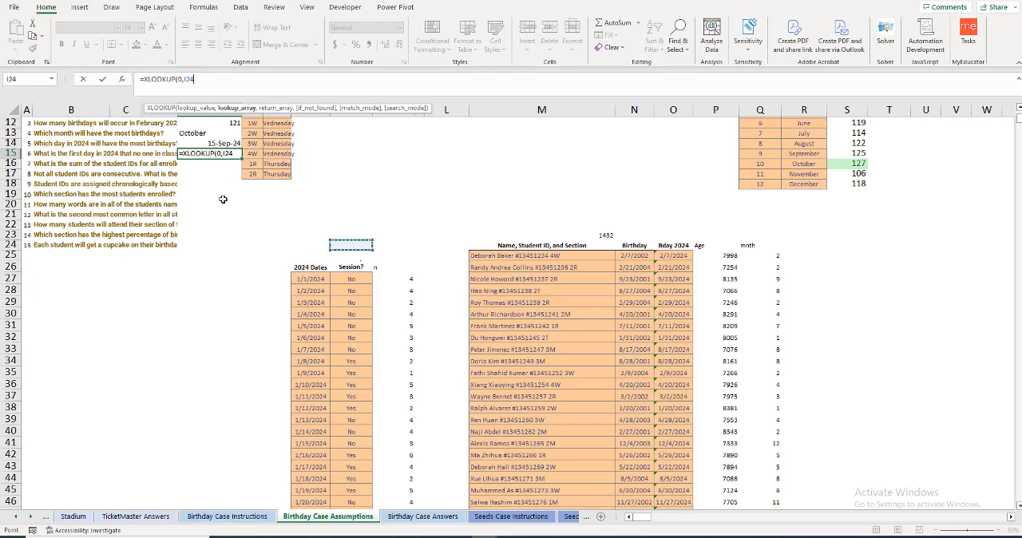
key(Down)
key(Down)
key(Down)
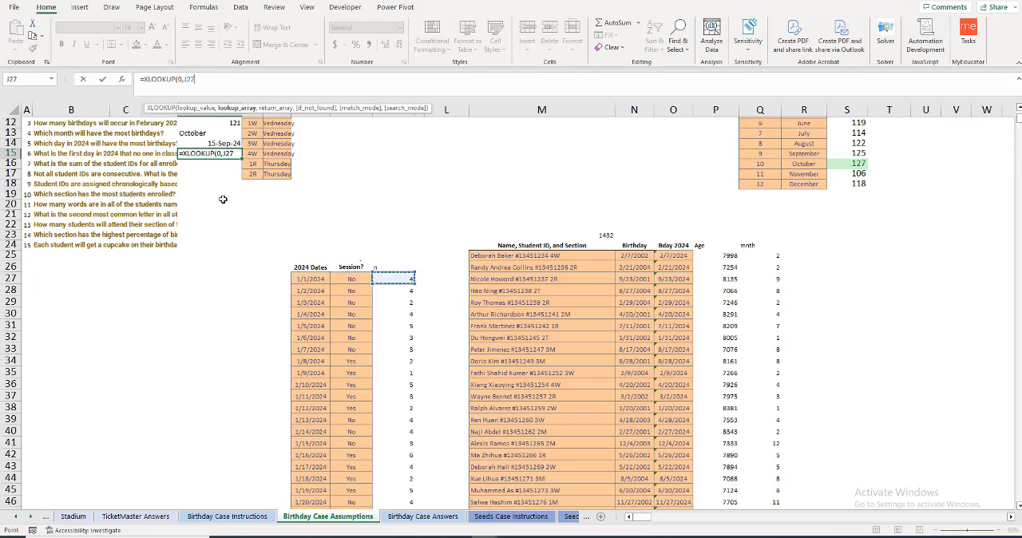
key(ctrl+shift+Down)
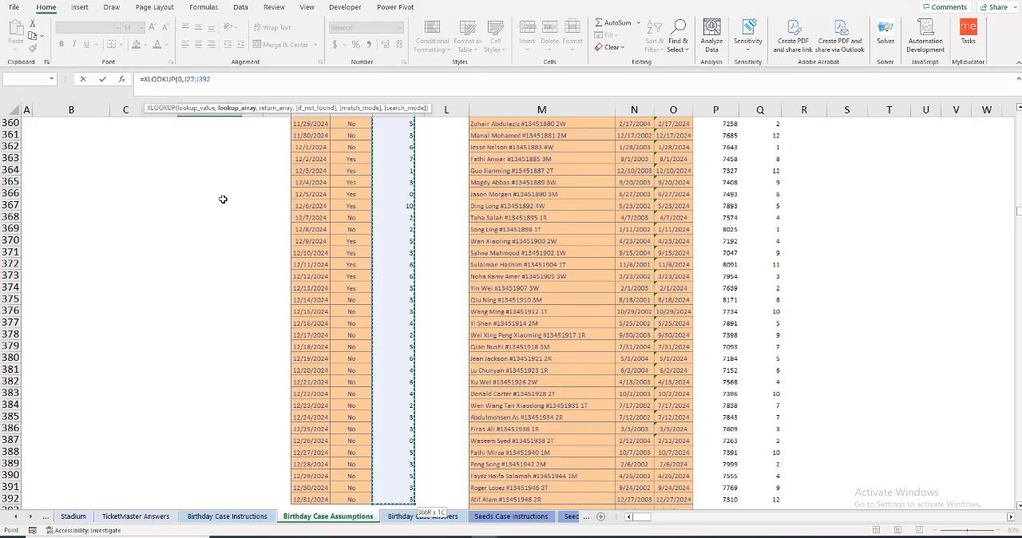
text(,)
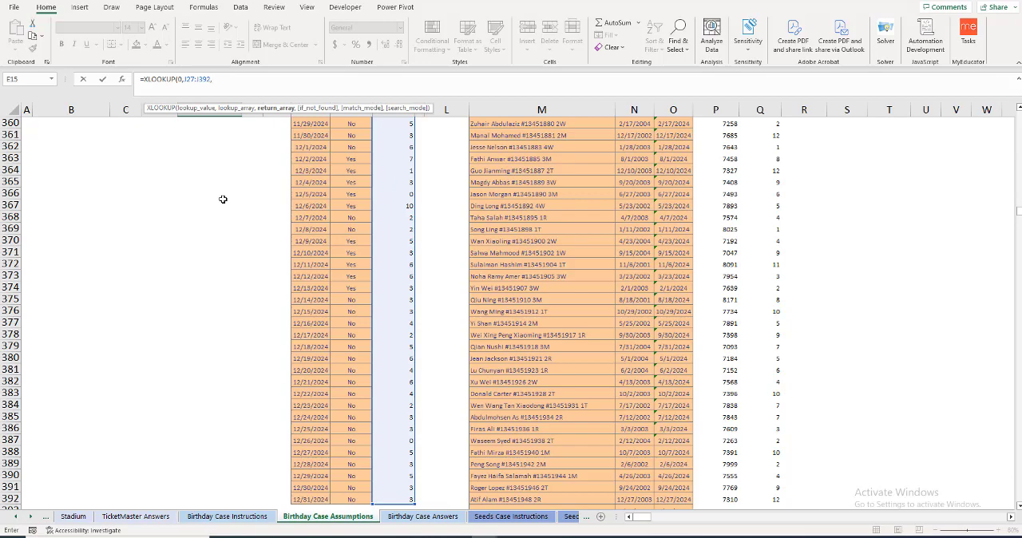
key(Left)
key(Left)
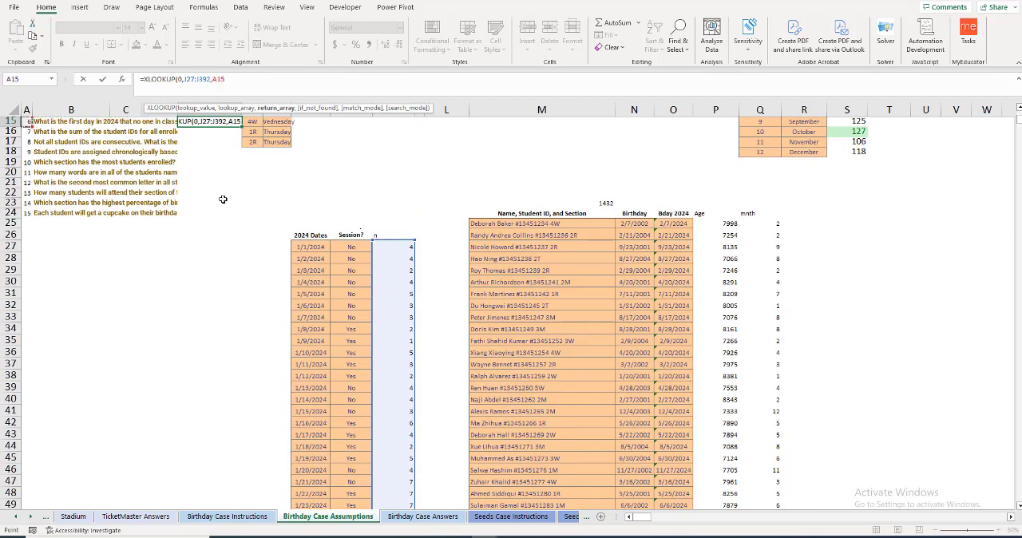
key(Down)
key(Right)
key(Right)
key(Right)
key(Right)
key(Down)
key(Down)
key(Down)
key(Down)
key(Down)
key(Down)
key(Down)
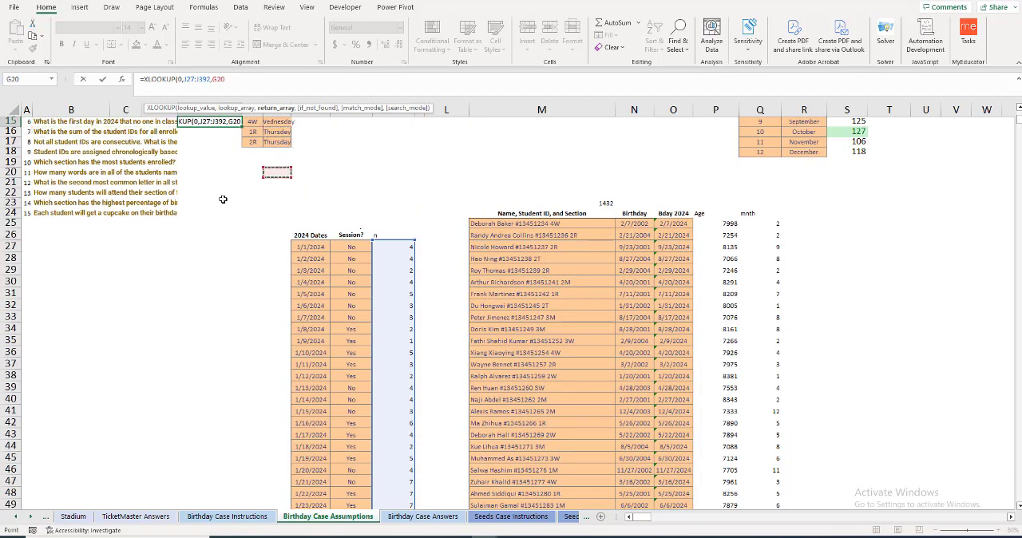
key(Right)
key(Down)
key(Down)
key(Down)
key(Down)
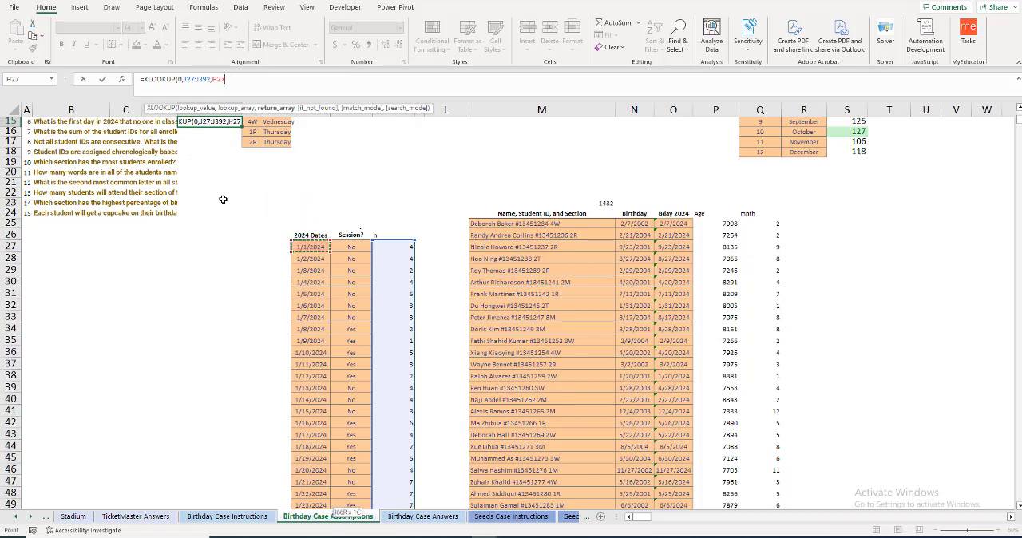
key(ctrl+shift+Down)
key(Escape)
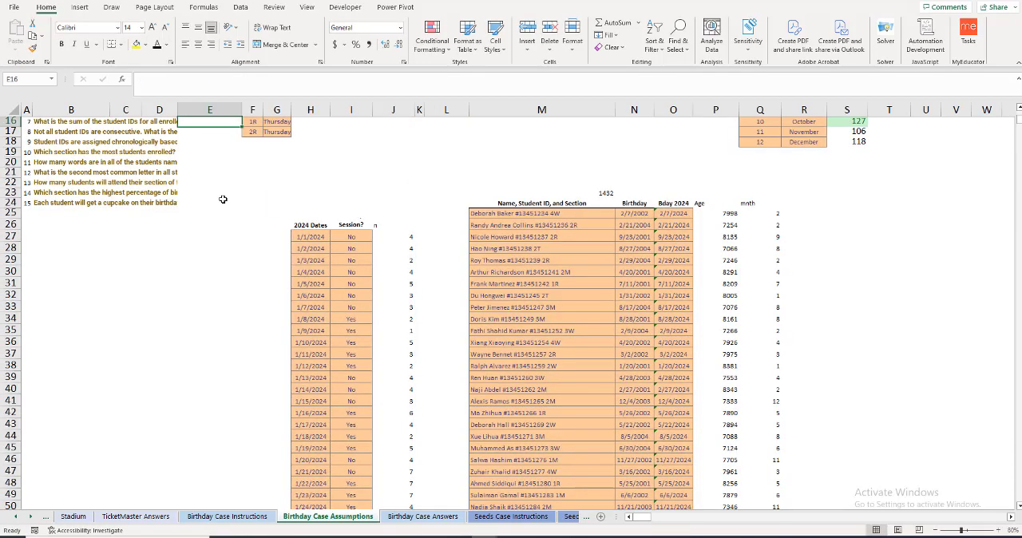
Step: Format the question 6 answer in E15 as a day-month-year date
scroll(251, 210, up, 1)
scroll(251, 212, up, 1)
click(212, 155)
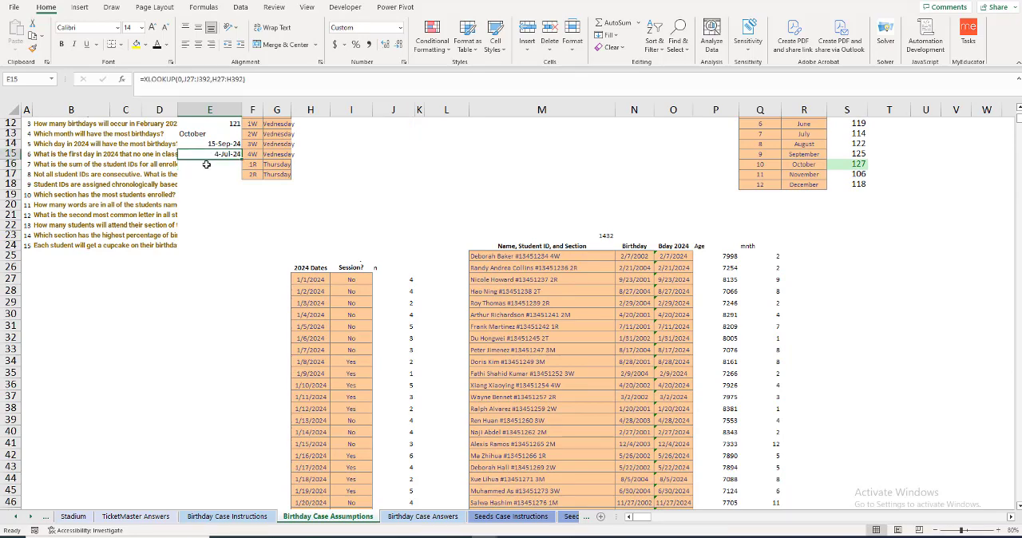
click(206, 164)
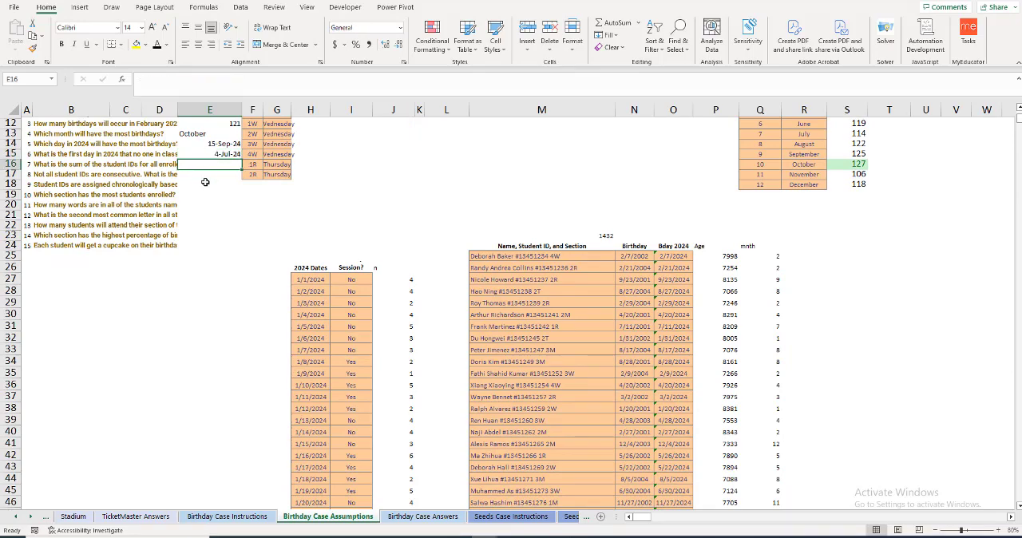
Step: Add a First column in R24 and extract all students' first names from R25 down with =TEXTBEFORE(M25:M1456," ")
click(798, 245)
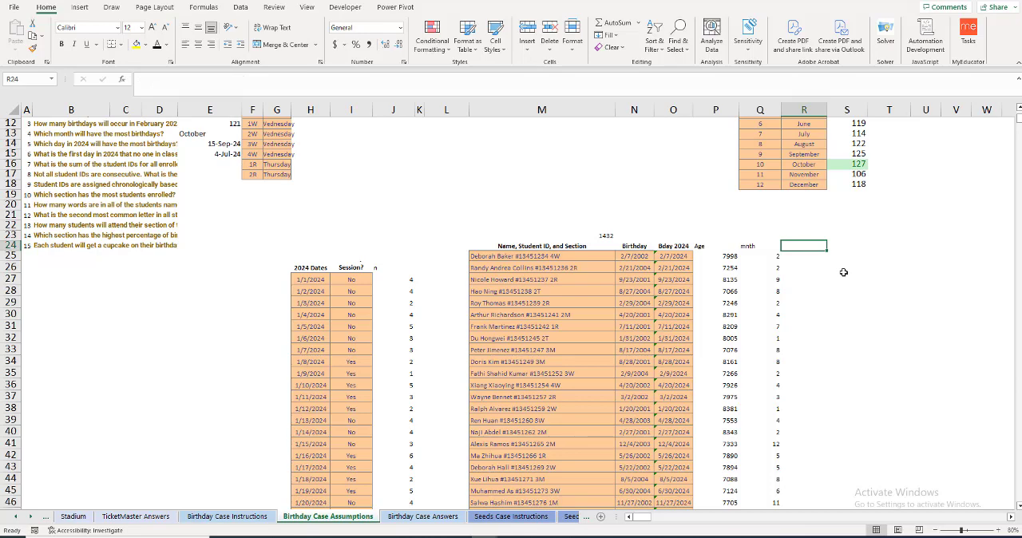
text(First)
key(Return)
text(=TEXTBEFORE()
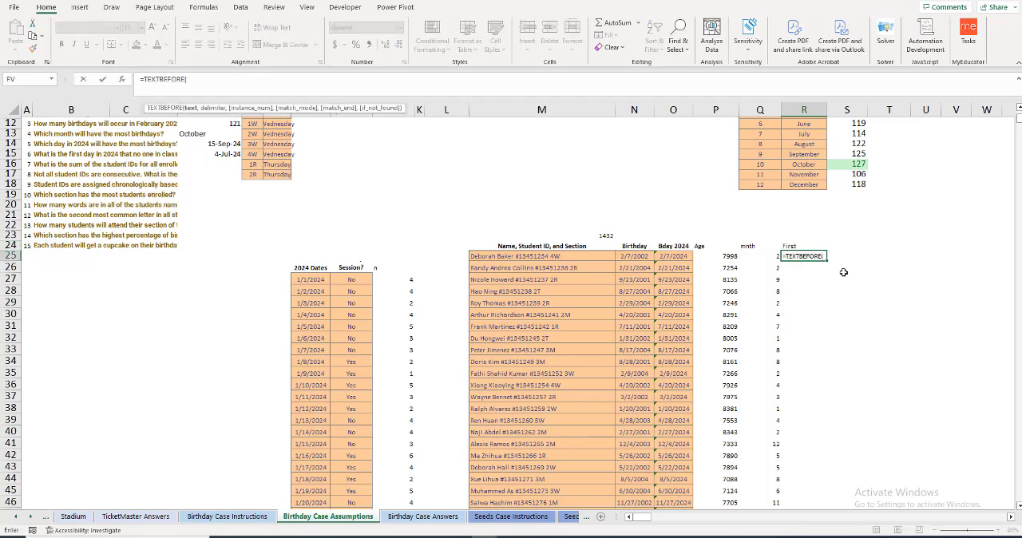
key(Left)
key(Left)
key(Left)
key(Left)
key(Left)
key(ctrl+shift+Down)
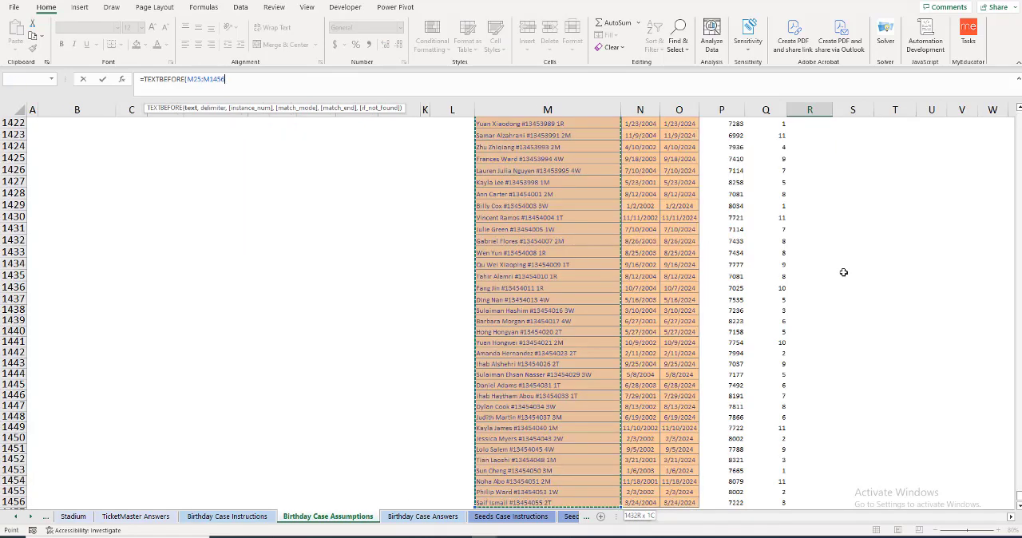
text(," ")
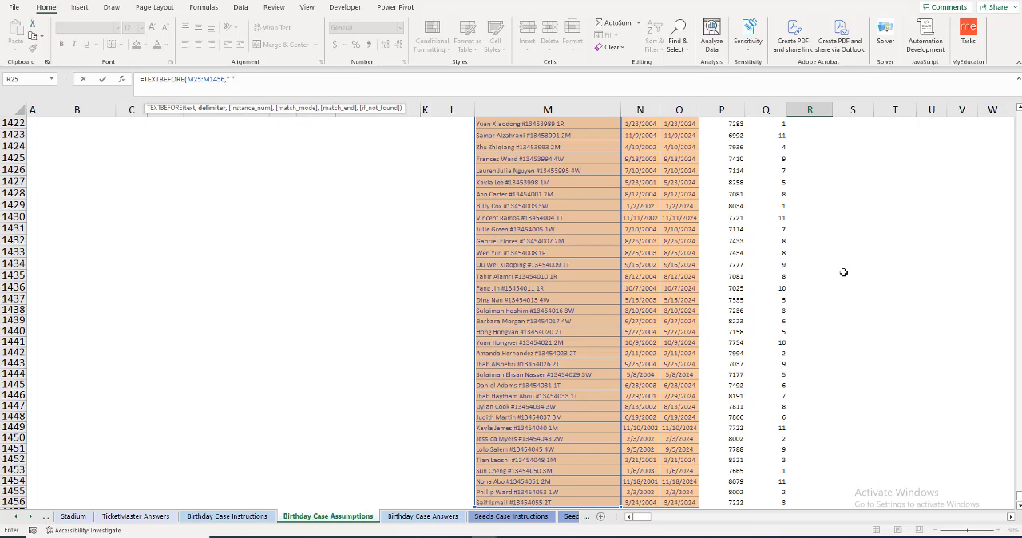
text())
key(Return)
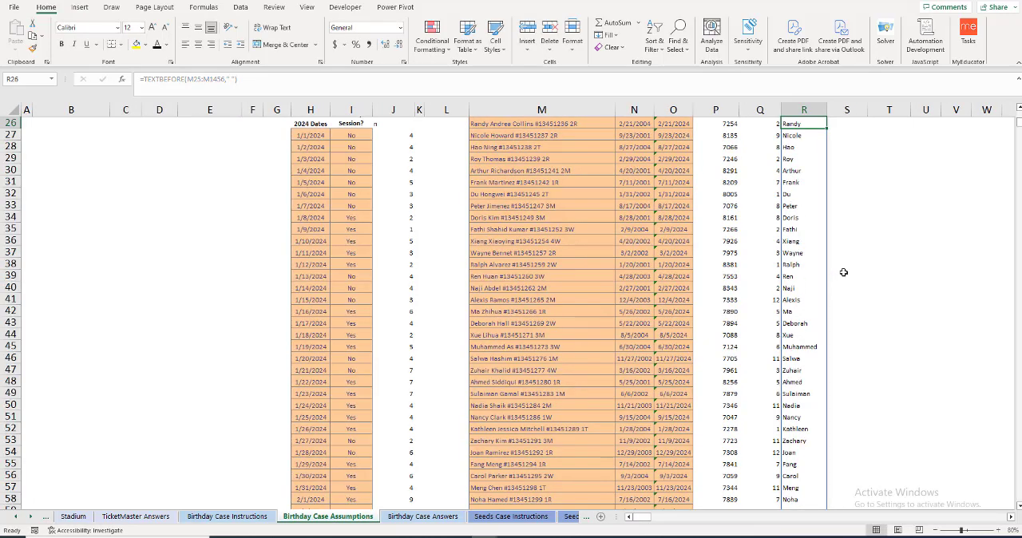
Step: Add a Name column in S24 and extract all students' full names from S25 down with =TEXTBEFORE(M25:M1456," #")
key(Right)
key(Up)
key(Up)
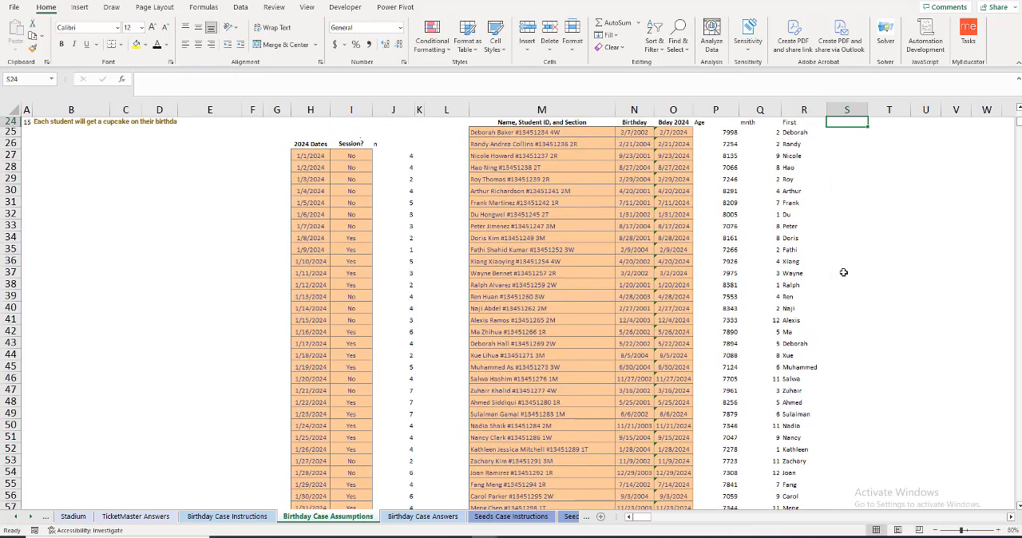
text(Name)
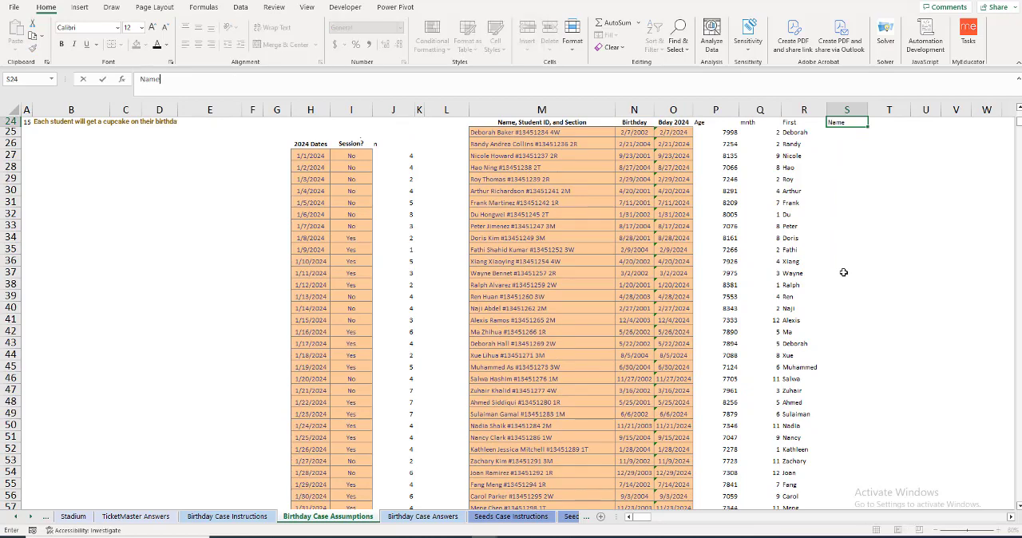
key(Return)
text(=textbe)
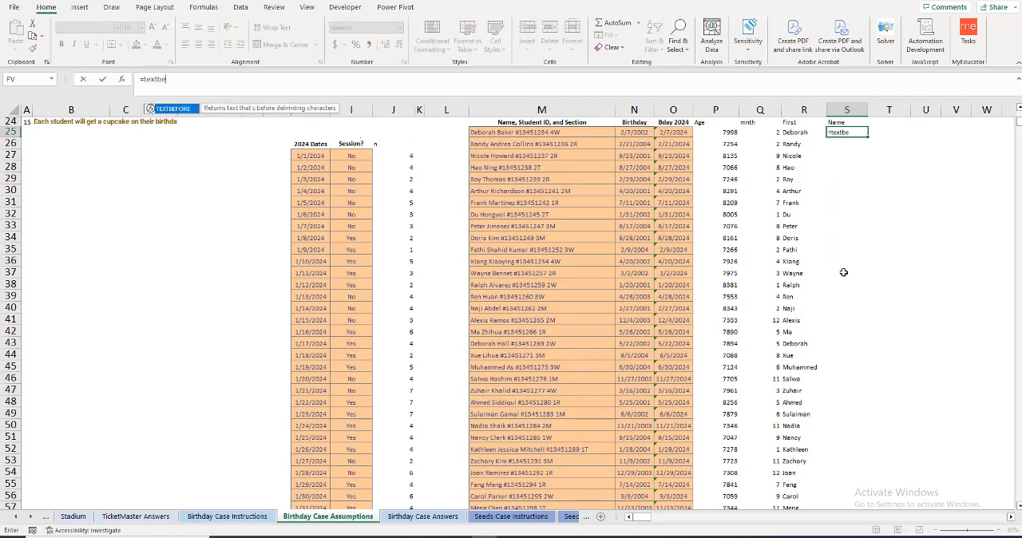
key(Tab)
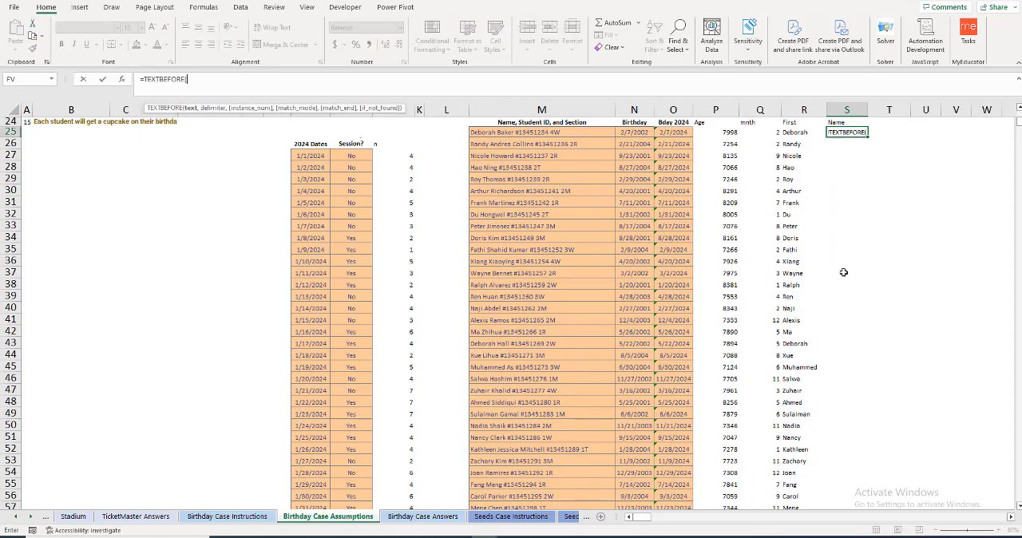
key(Left)
key(Left)
key(Left)
key(Left)
key(Left)
key(Left)
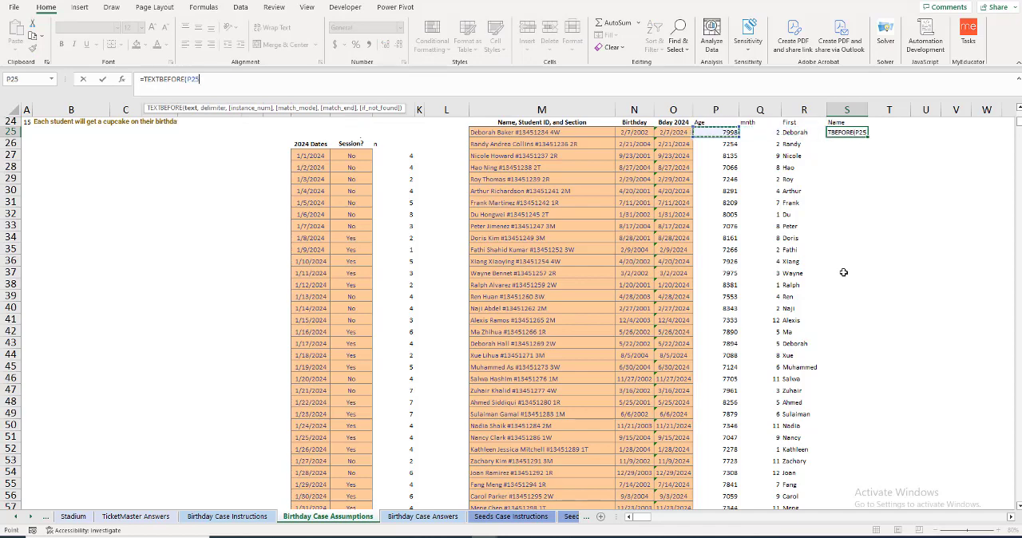
key(ctrl+shift+Down)
text(,)
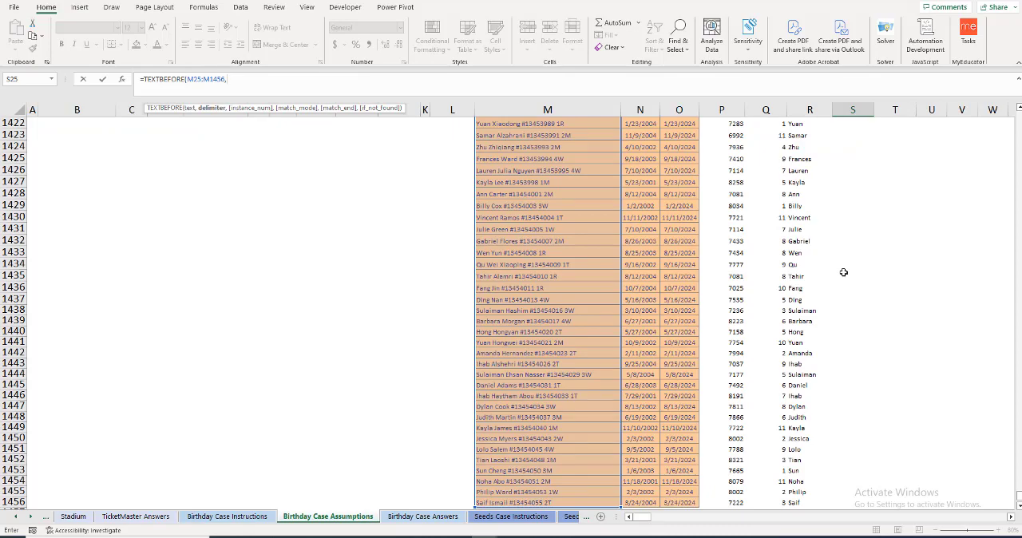
text(" #")
key(Return)
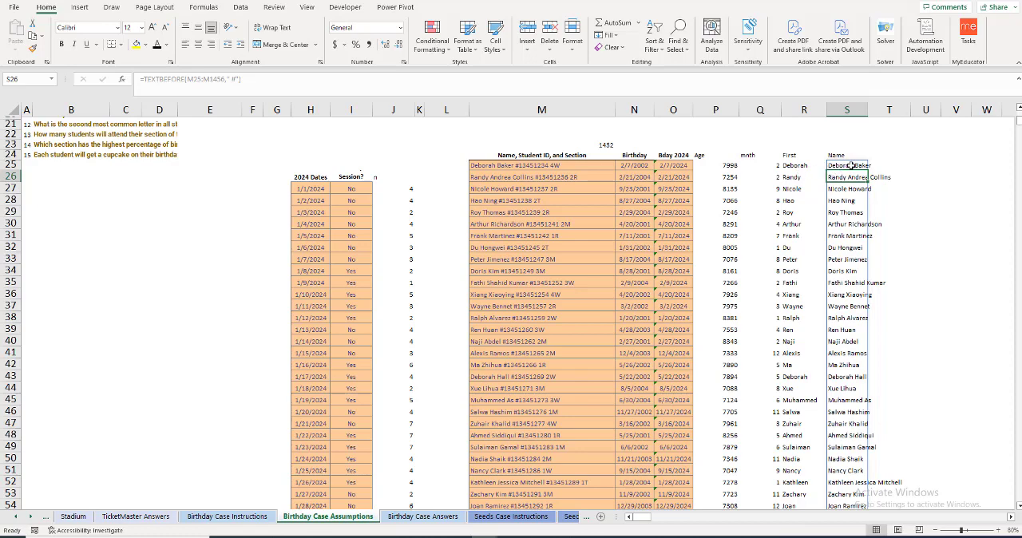
Step: Add a words column header in T24 and begin the word-count formula in T25 with =LEN(S25)-LEN(
click(885, 155)
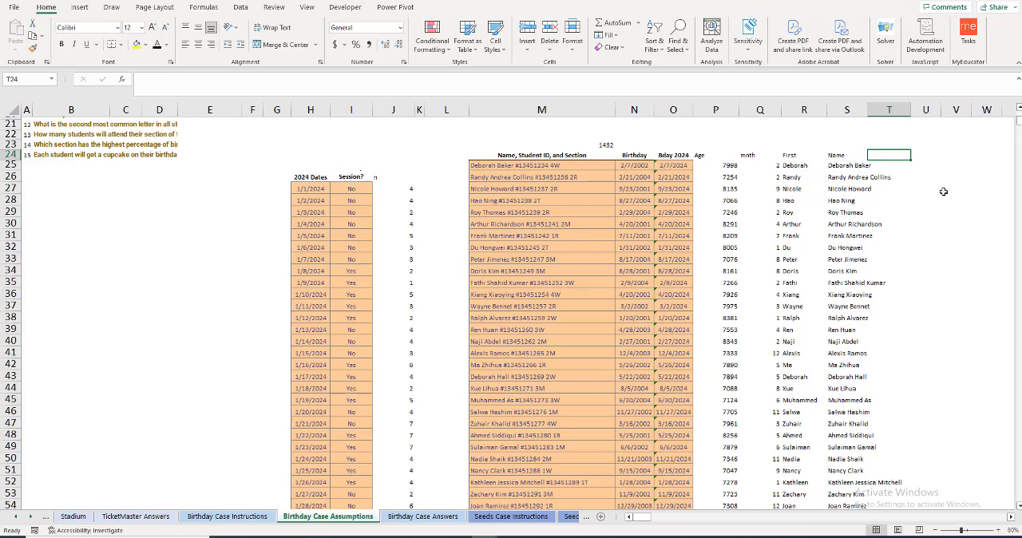
text(words)
key(Return)
text(=)
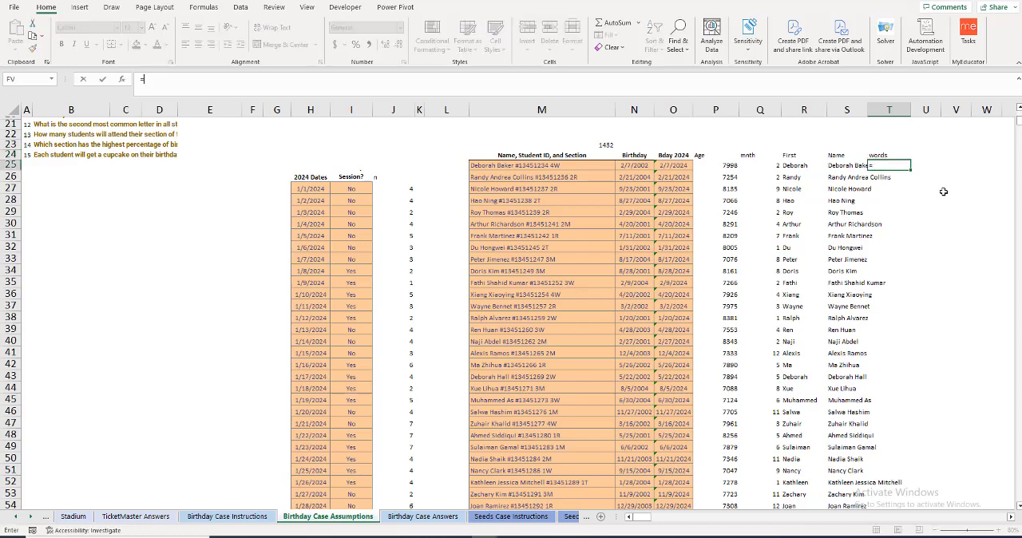
text(len)
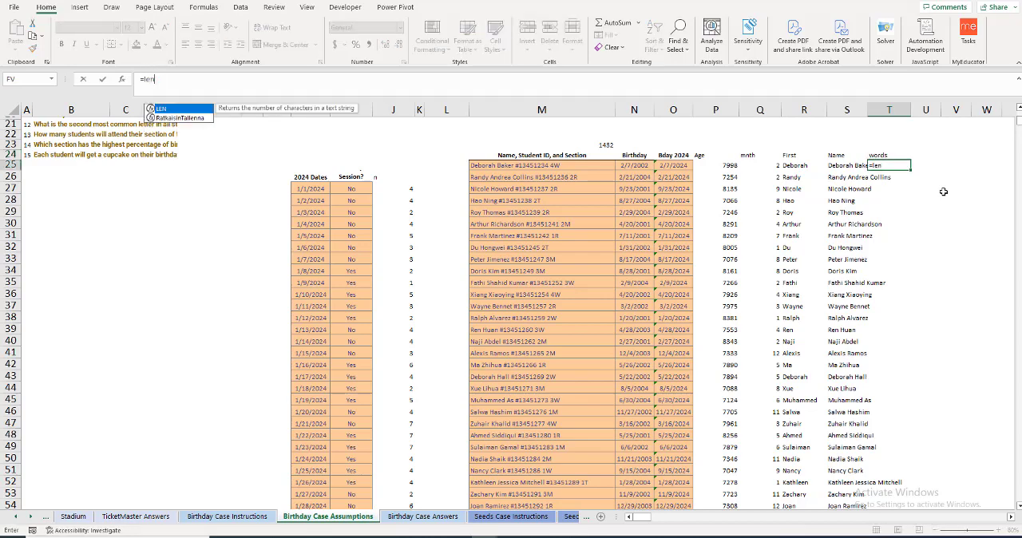
text(()
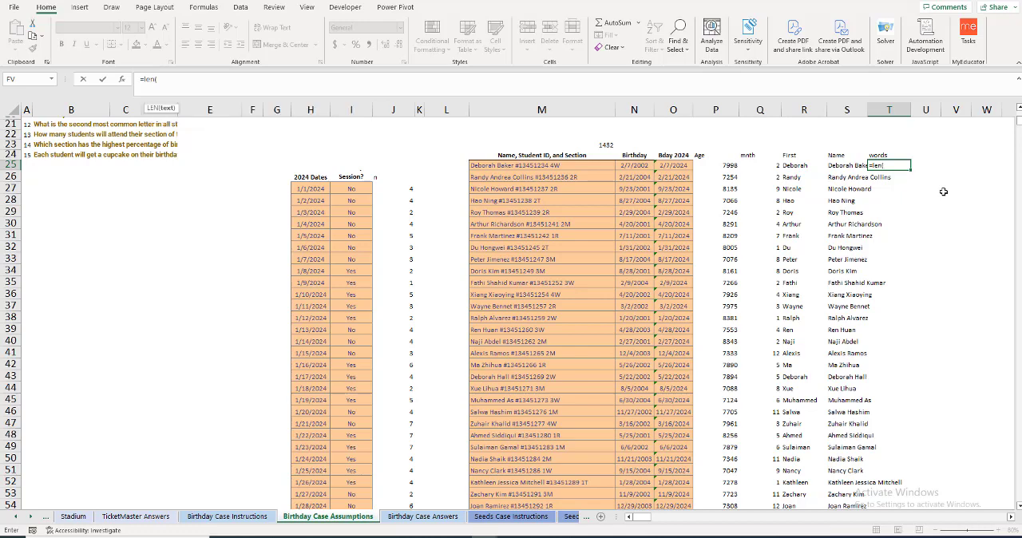
key(Left)
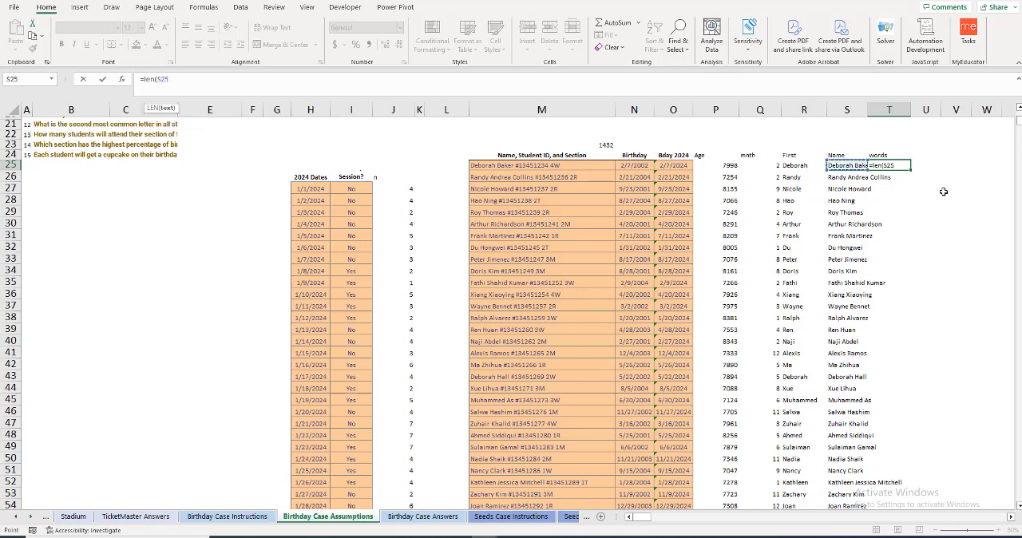
text()-len()
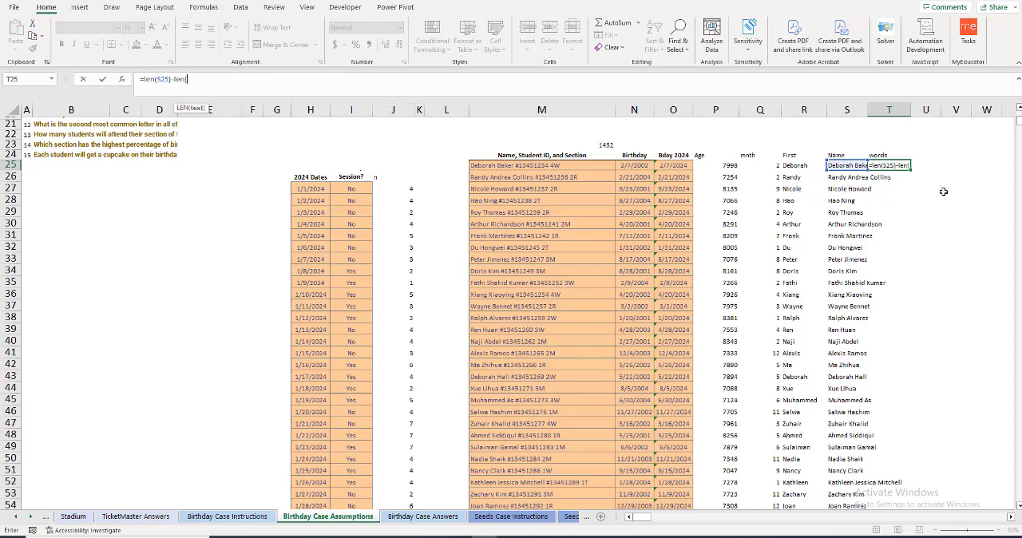
key(Return)
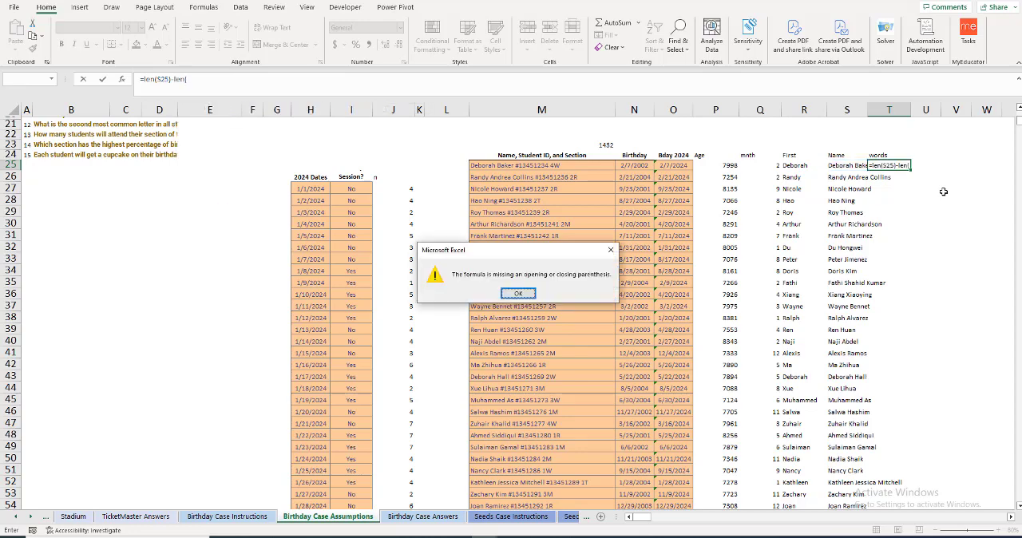
key(Return)
text(l)
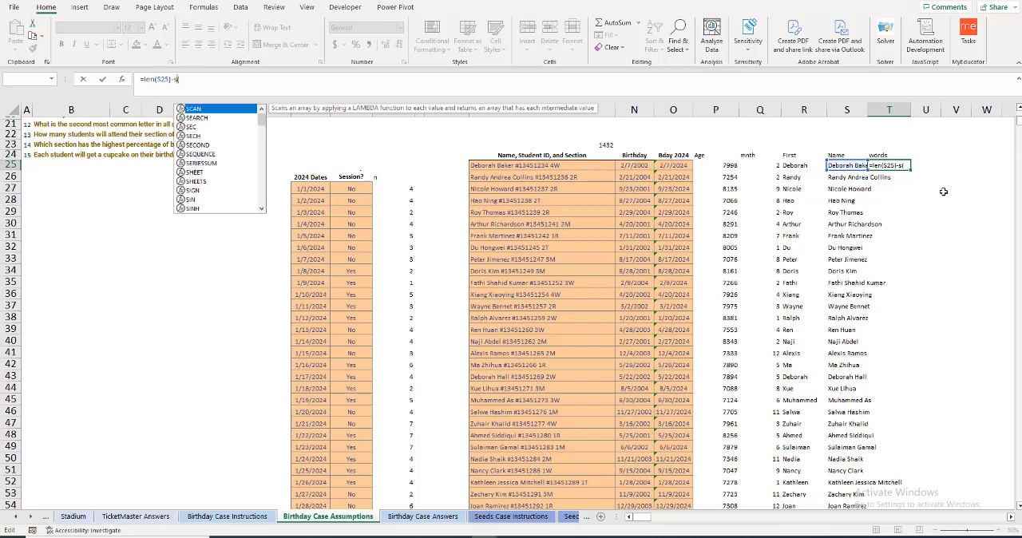
key(BackSpace)
text(len()
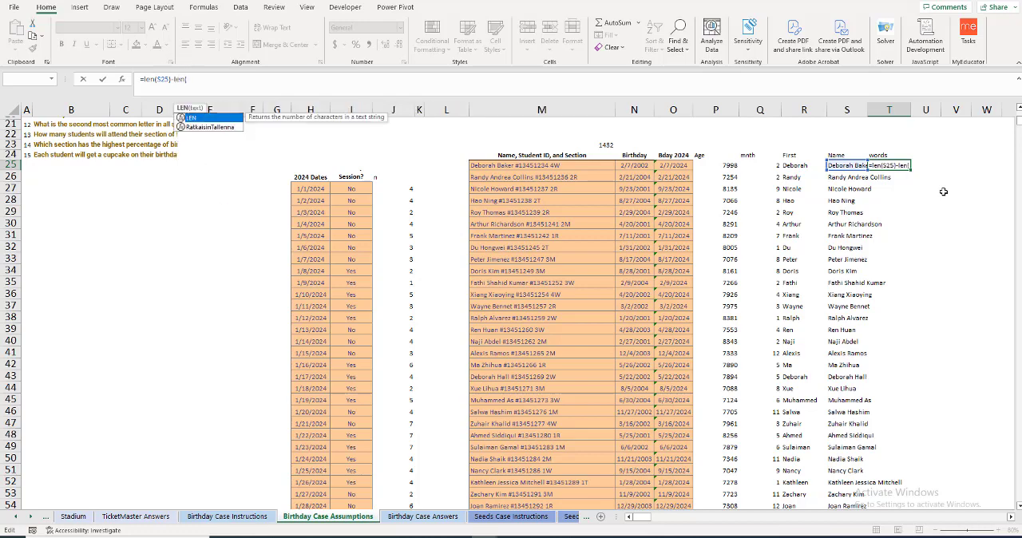
text(sub)
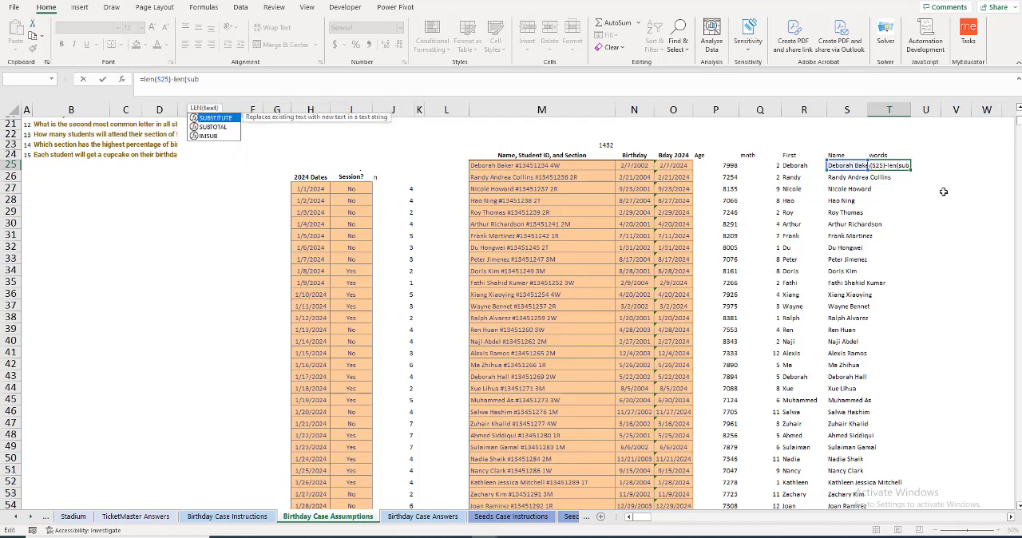
Step: Nest a SUBSTITUTE function inside the second LEN of the T25 formula, with M25 as its text
key(Tab)
key(Left)
key(Left)
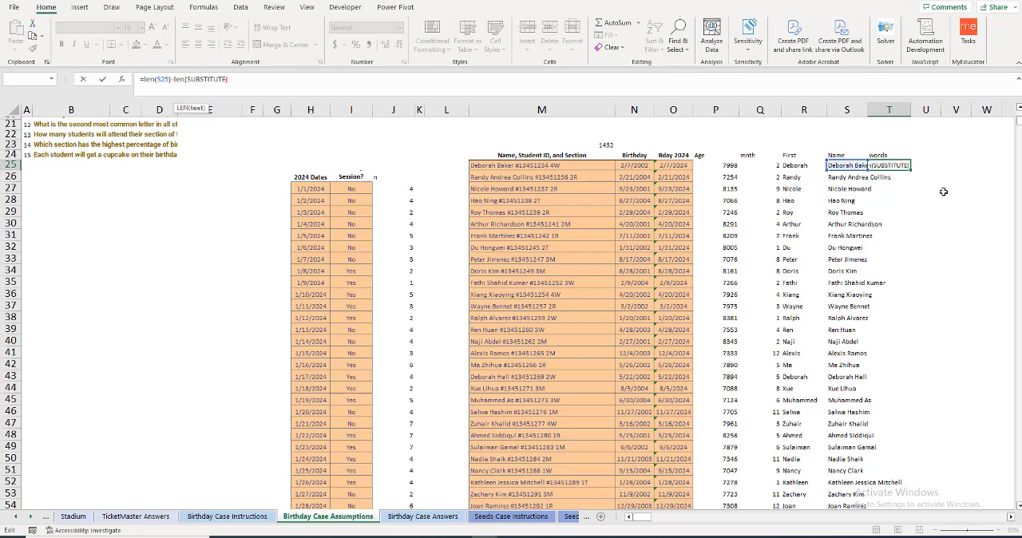
key(Return)
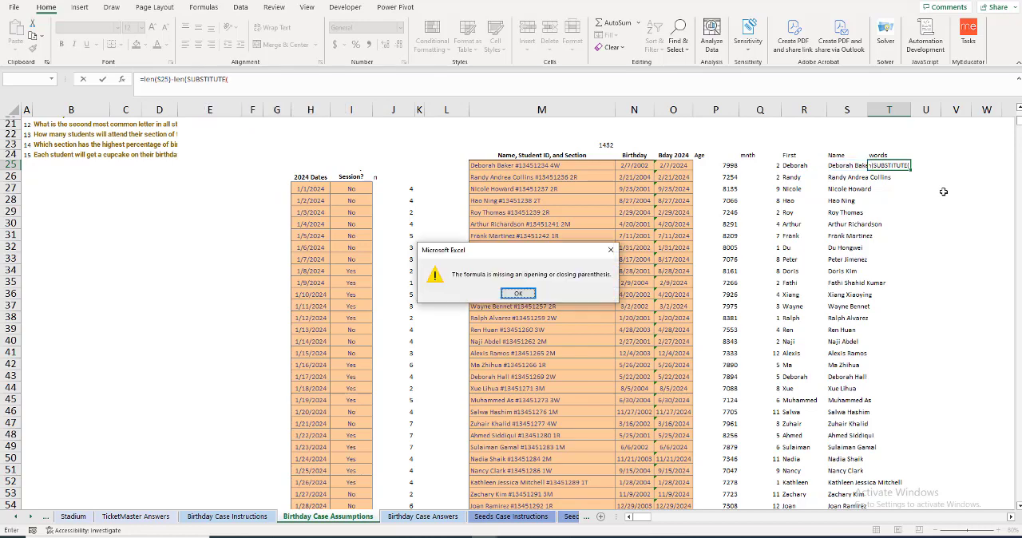
key(Return)
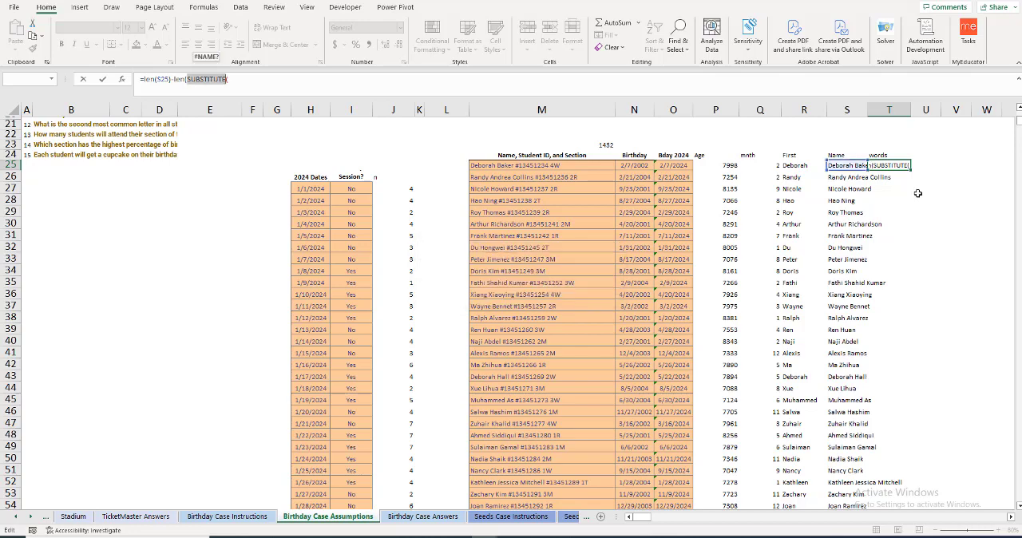
click(269, 73)
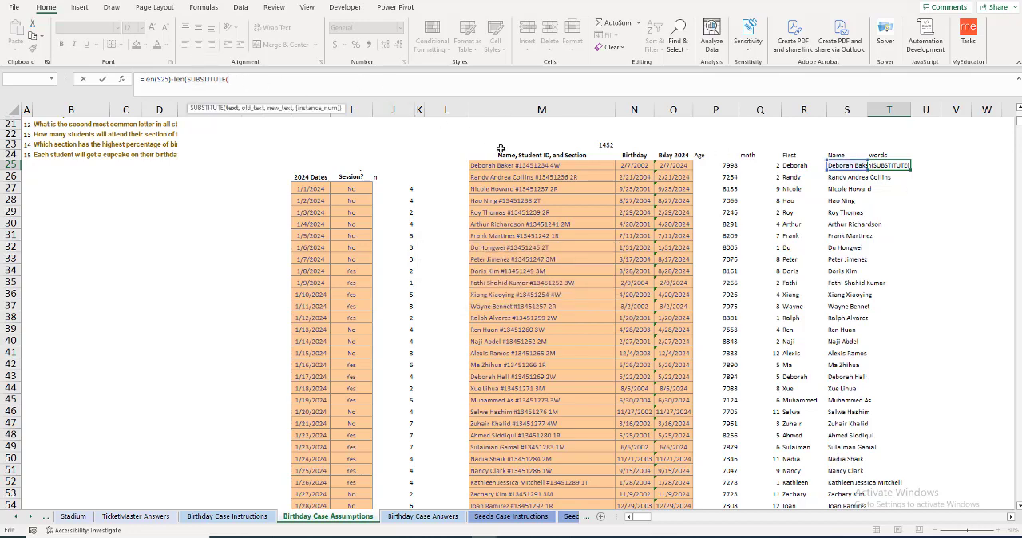
click(516, 166)
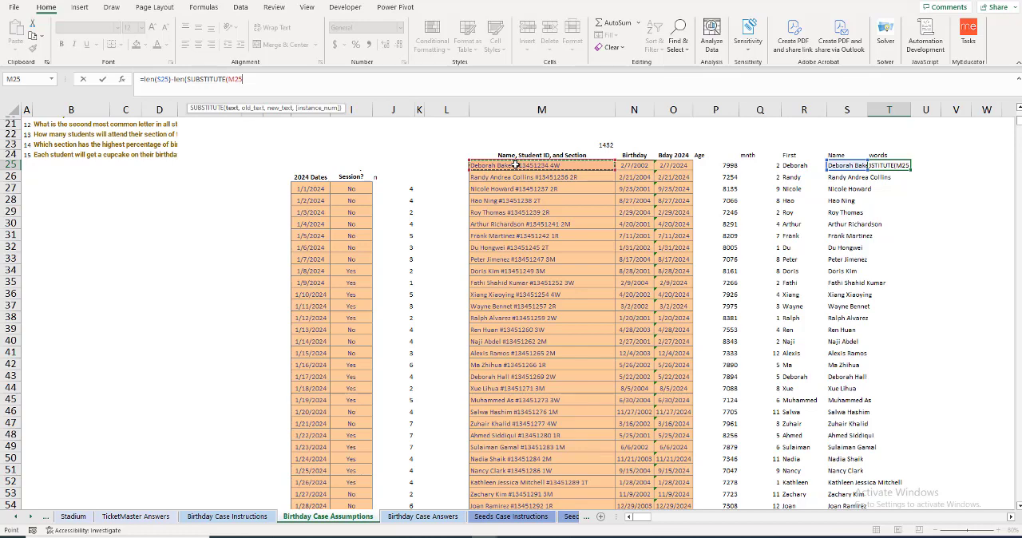
key(ctrl+shift+Down)
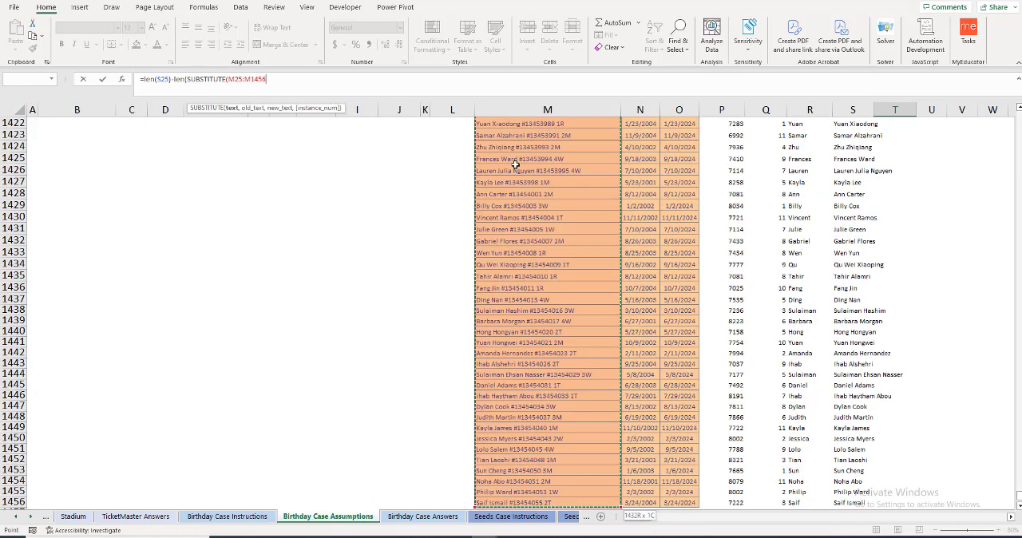
text(,)
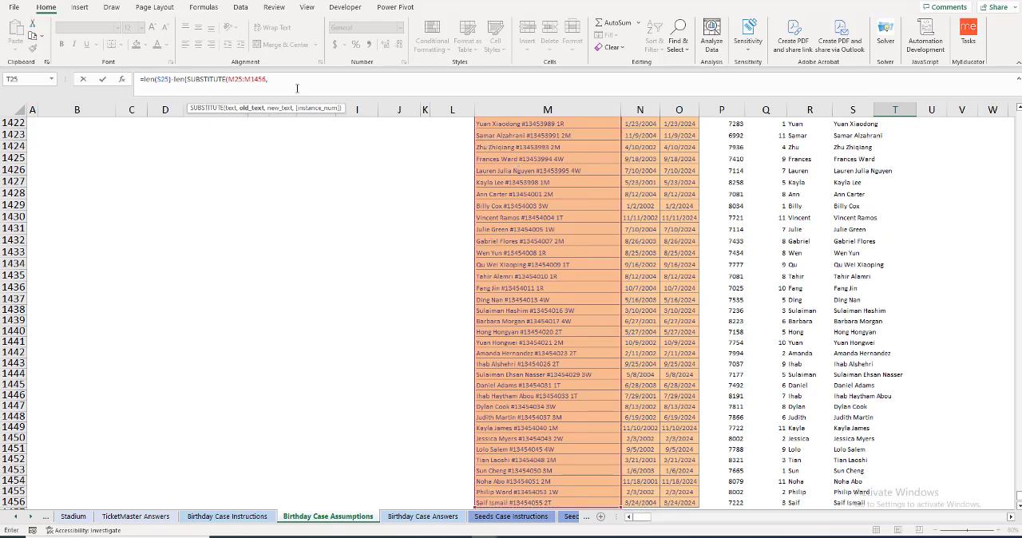
key(BackSpace)
key(BackSpace)
key(BackSpace)
key(BackSpace)
key(BackSpace)
key(BackSpace)
key(BackSpace)
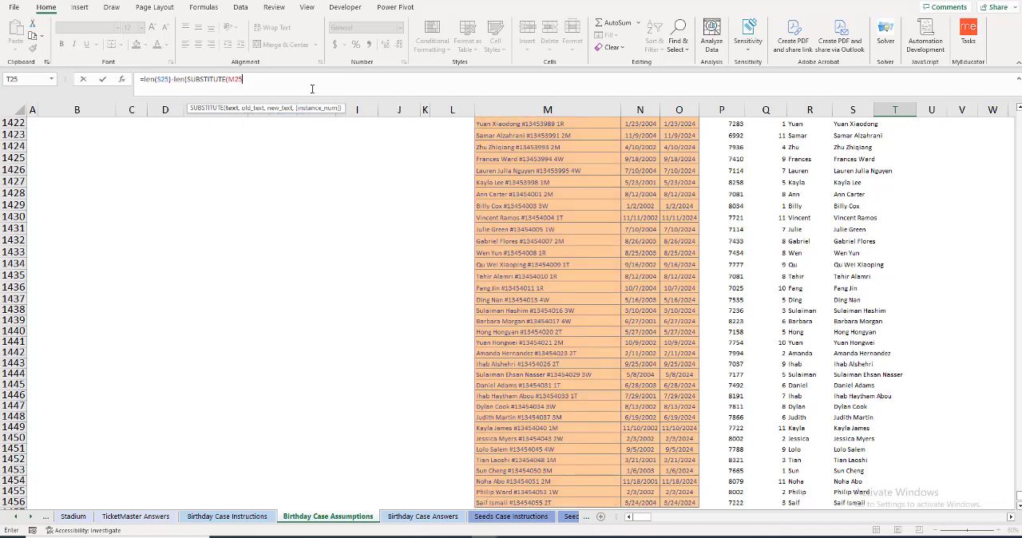
Step: Complete the T25 formula as =LEN(S25)-LEN(SUBSTITUTE(M25," ",""))+1
text(," ","")))
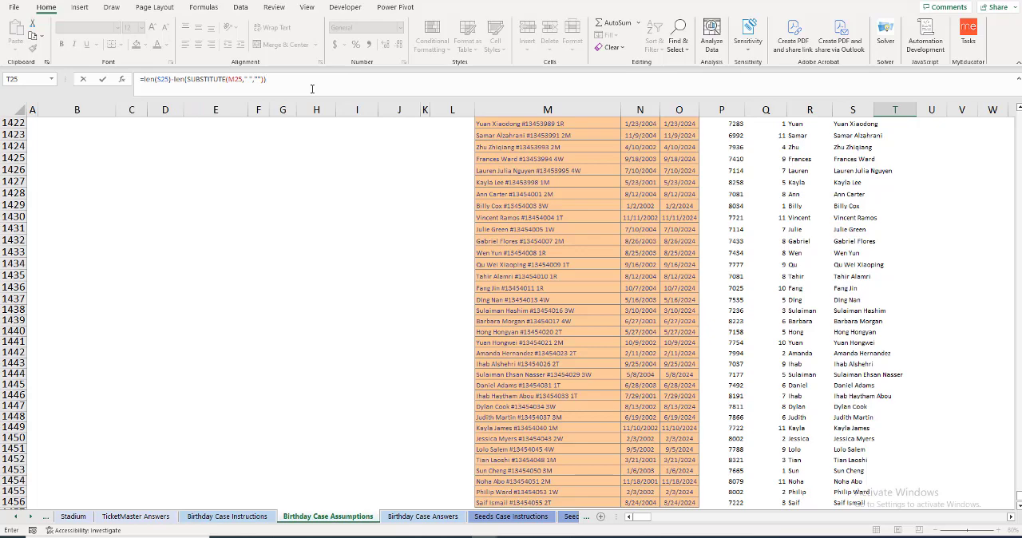
text(+1)
key(Return)
scroll(903, 207, up, 2)
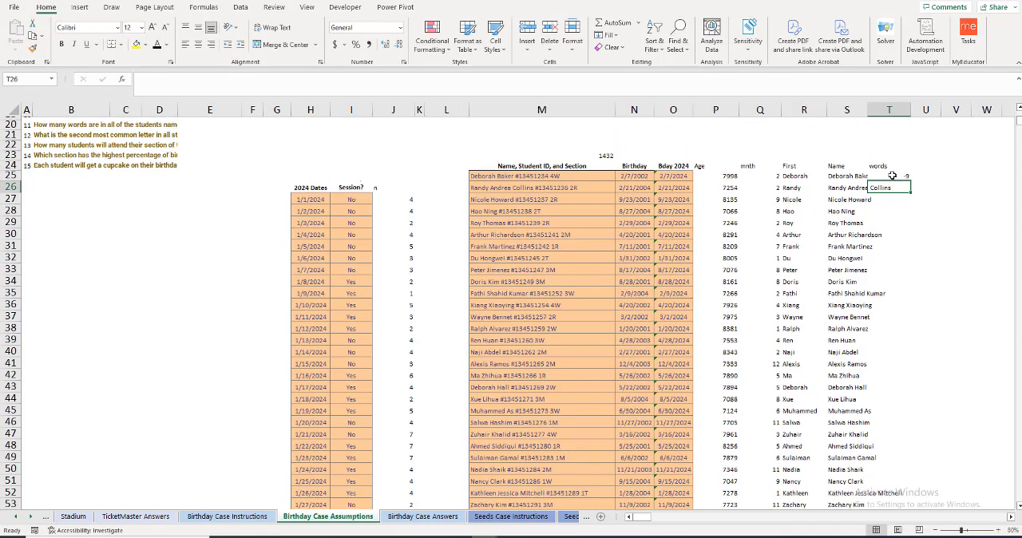
click(891, 176)
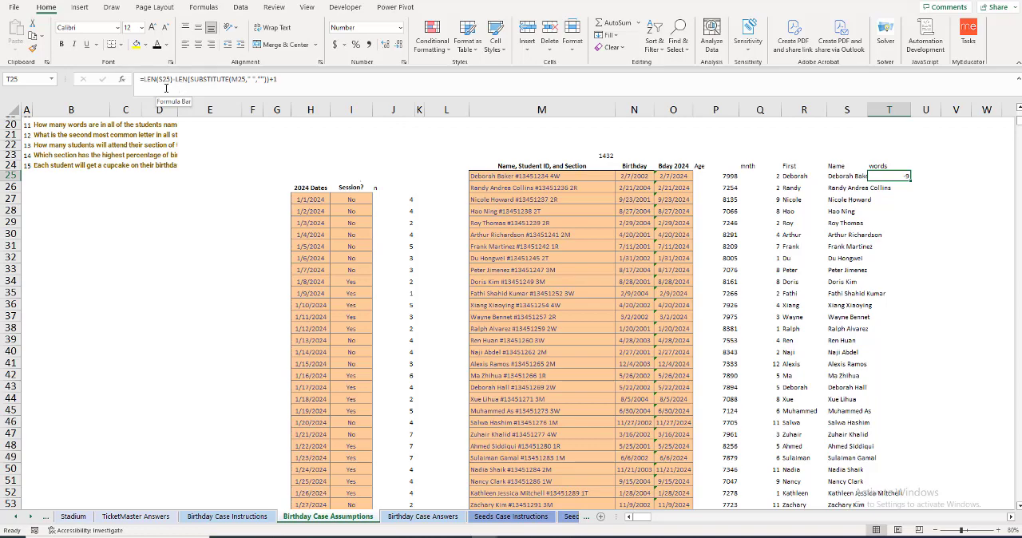
click(230, 81)
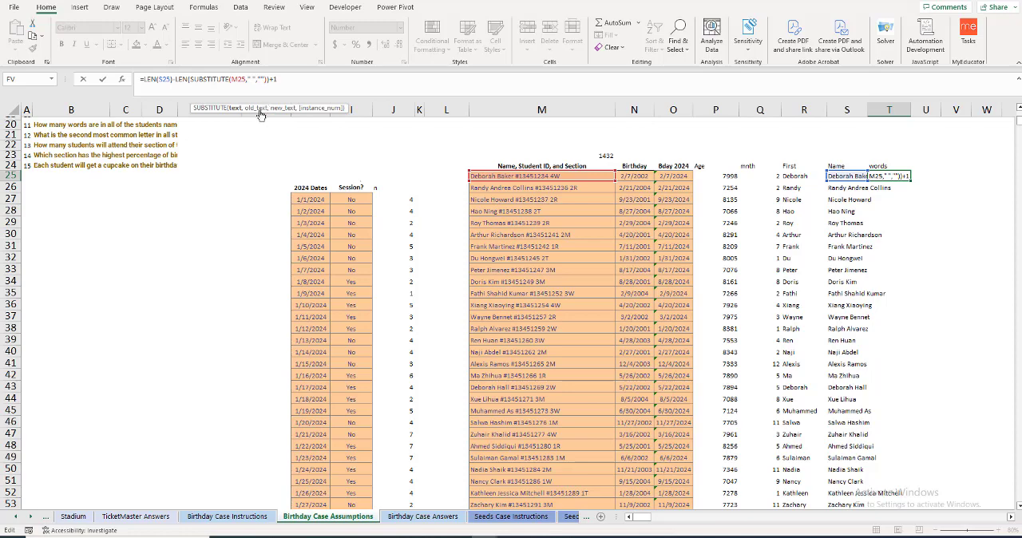
click(591, 174)
drag(591, 174, 844, 182)
key(Return)
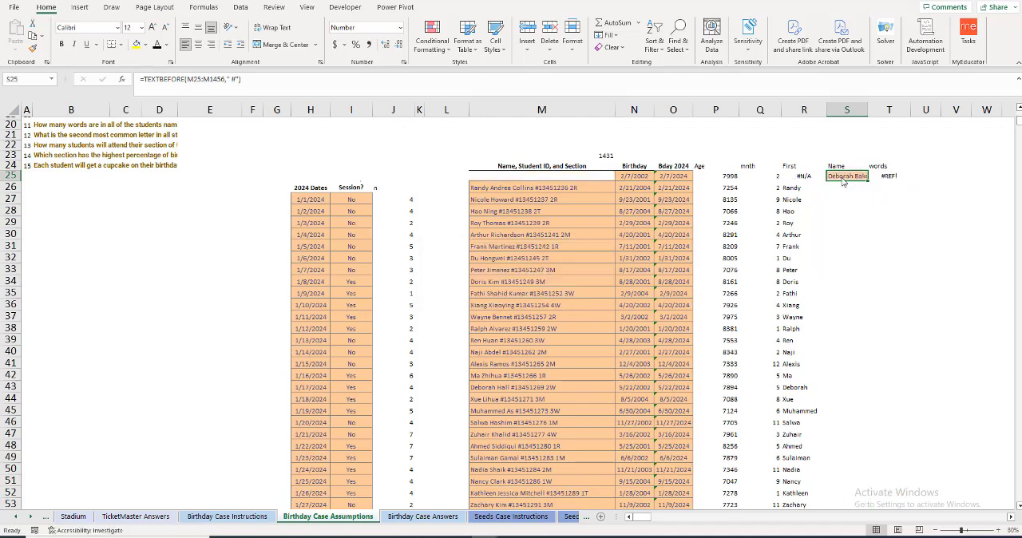
click(889, 176)
click(846, 176)
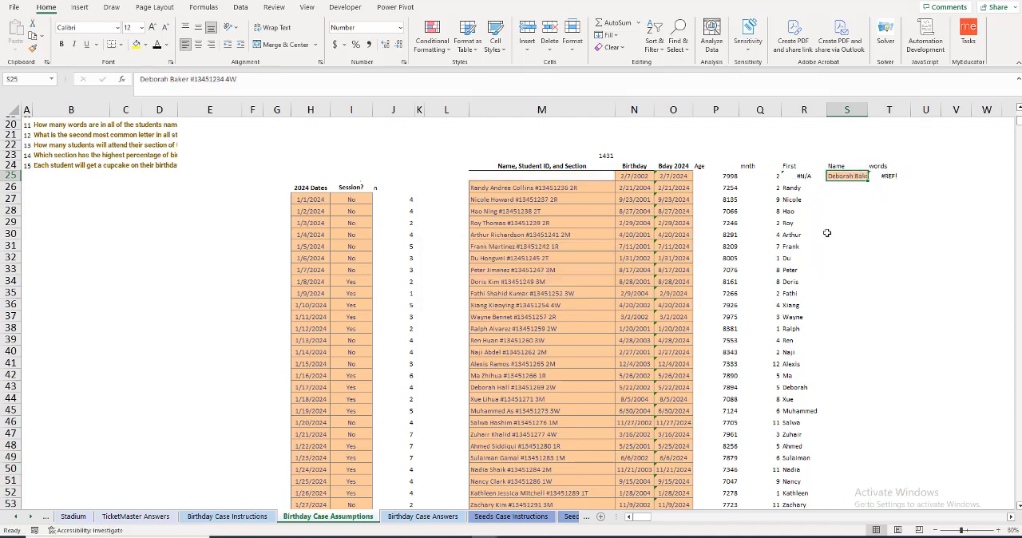
click(891, 176)
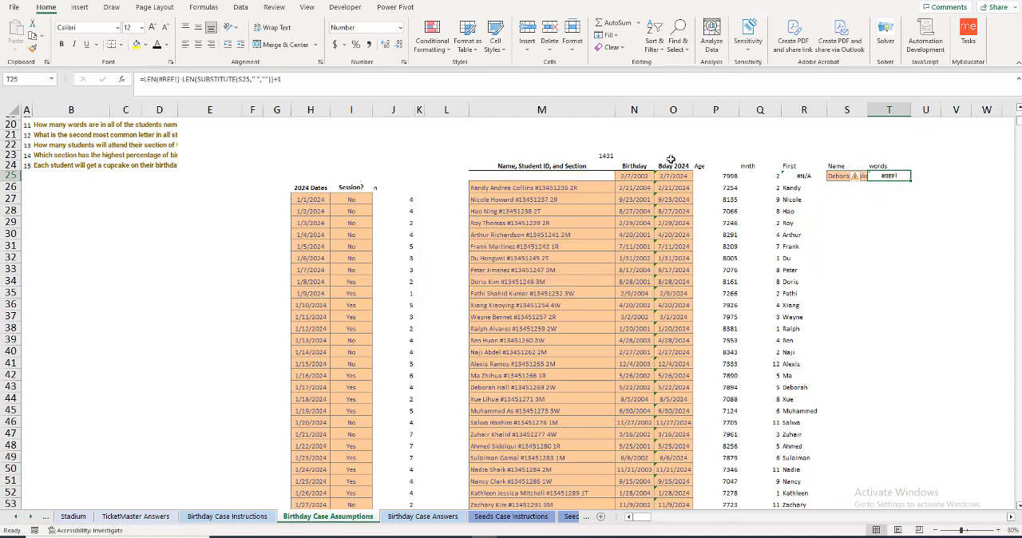
click(273, 80)
text())
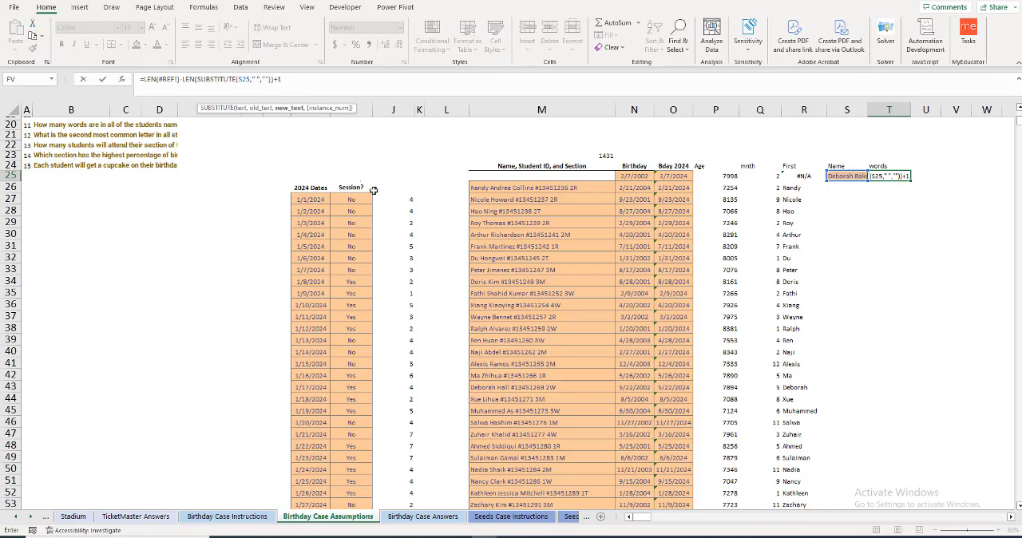
key(ctrl+Return)
key(ctrl+z)
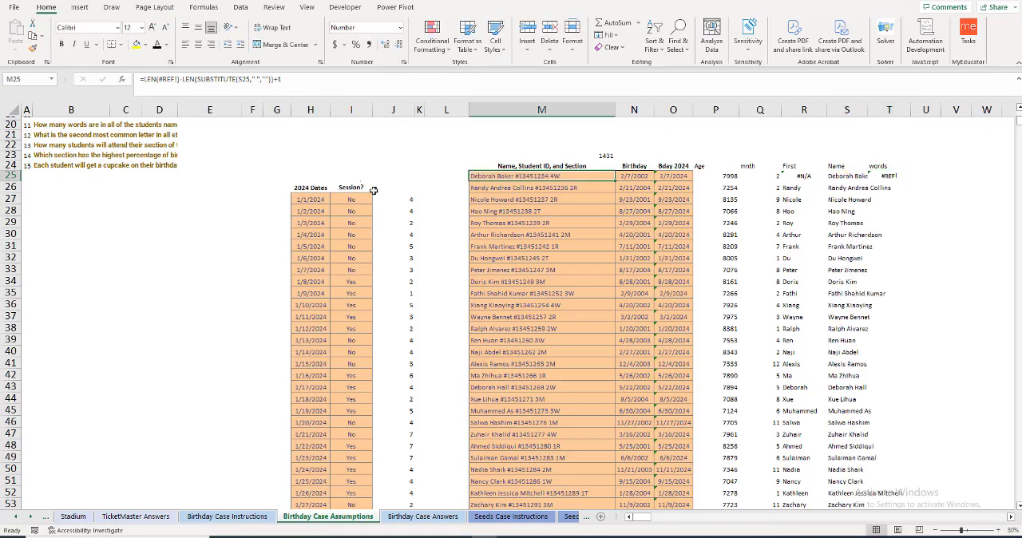
Step: Correct the T25 formula to =LEN(S25)-LEN(SUBSTITUTE(S25," ",""))+1 and fill it down the words column for all students
click(893, 177)
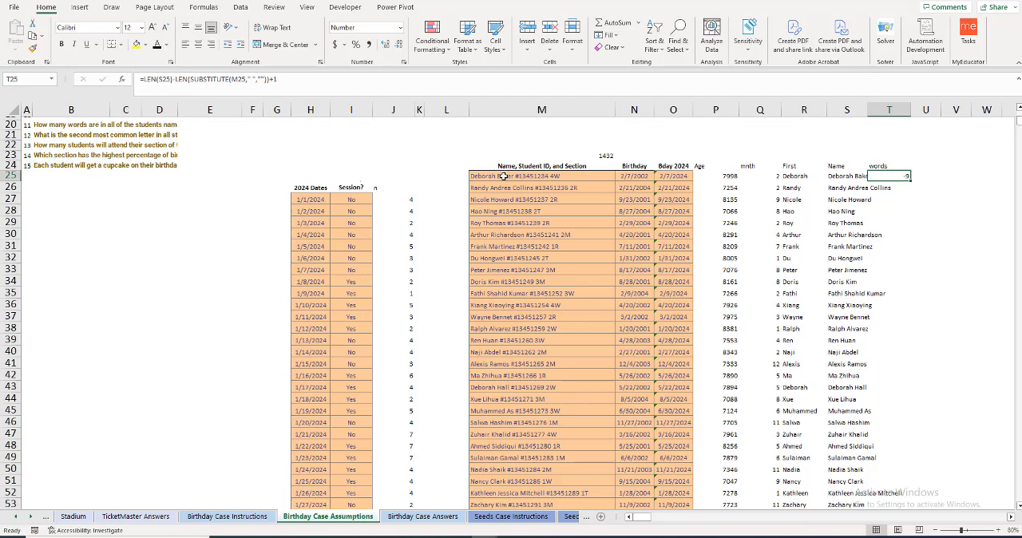
click(162, 79)
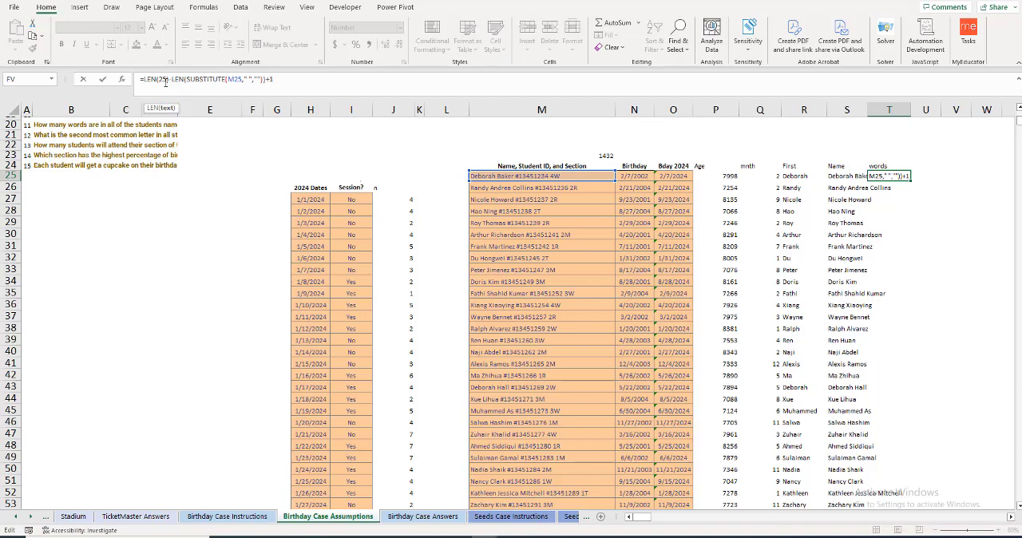
text(S)
click(239, 79)
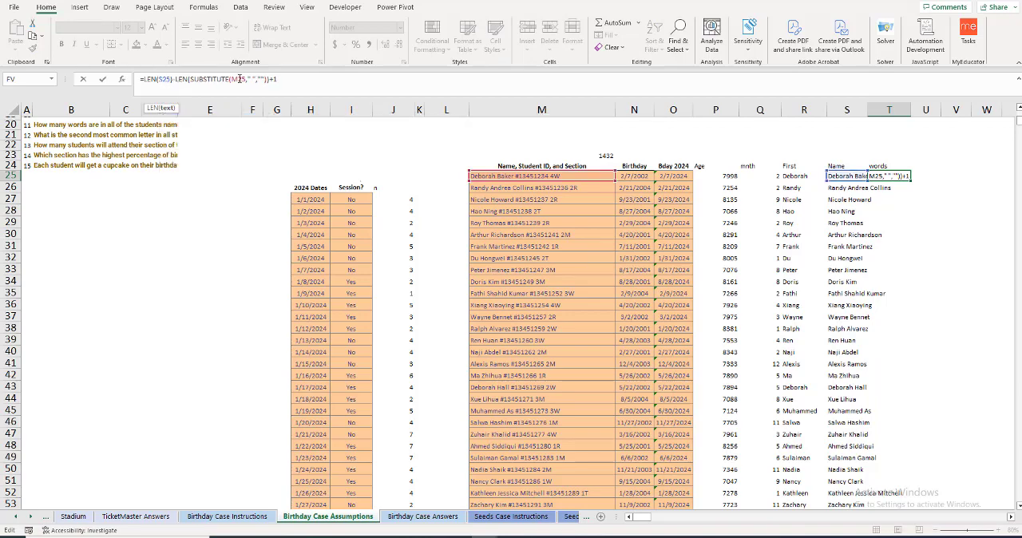
text(S)
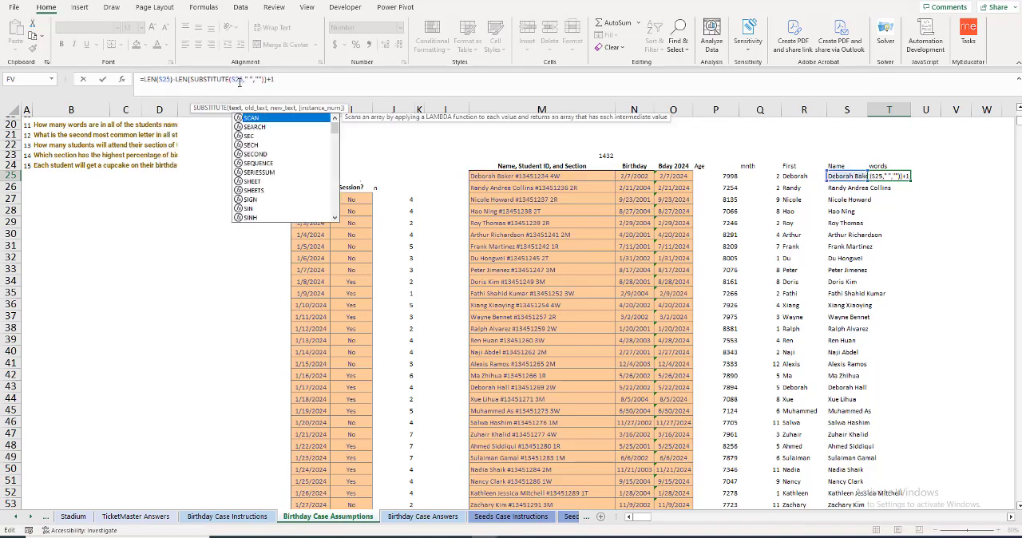
key(Return)
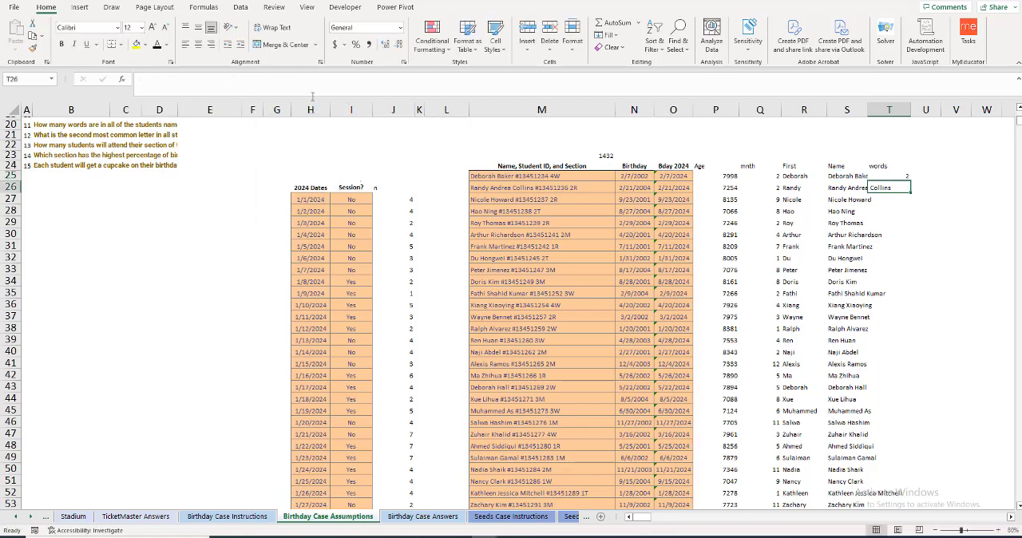
click(901, 176)
double_click(911, 182)
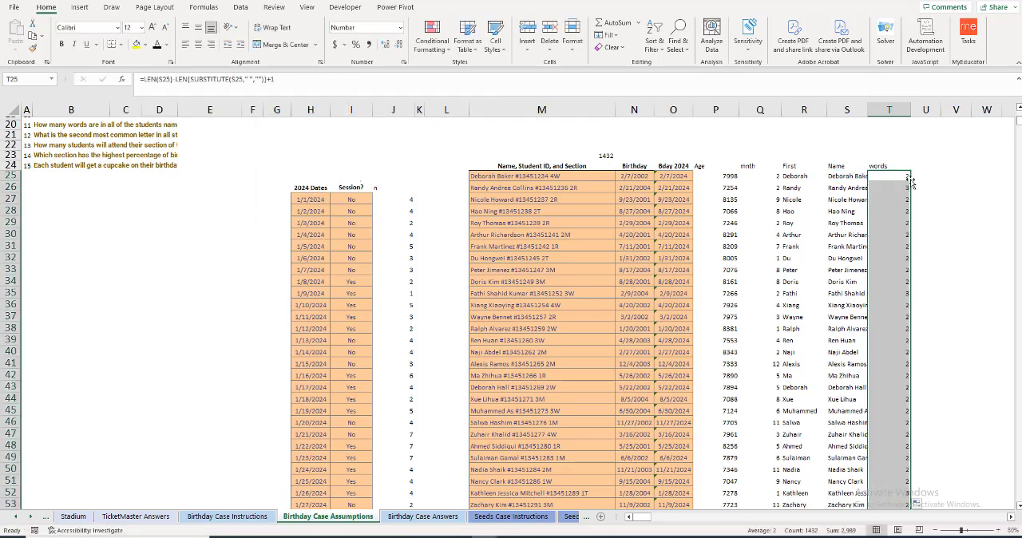
Step: Total the words column in E20 with a SUM formula covering T25 down to the last student
scroll(163, 183, up, 1)
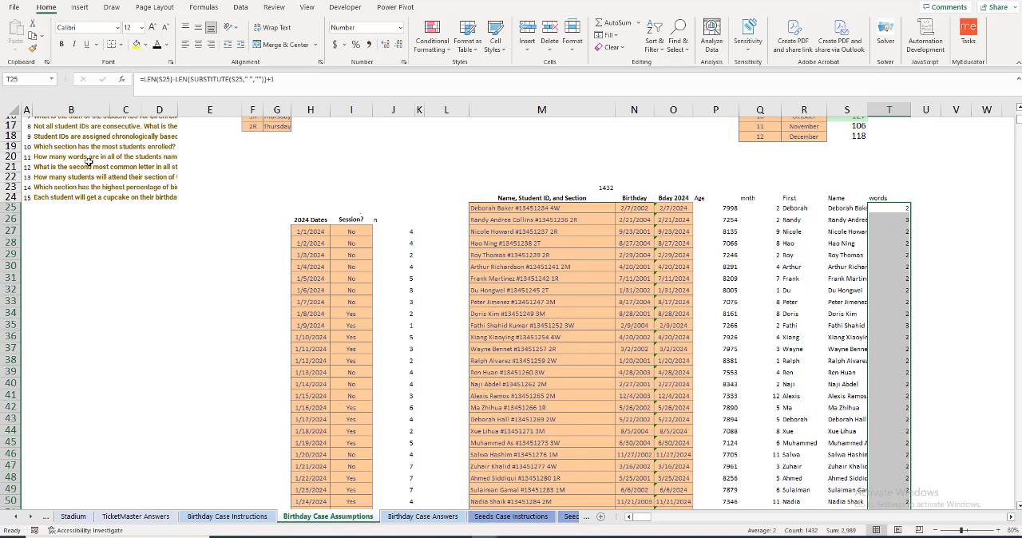
click(191, 157)
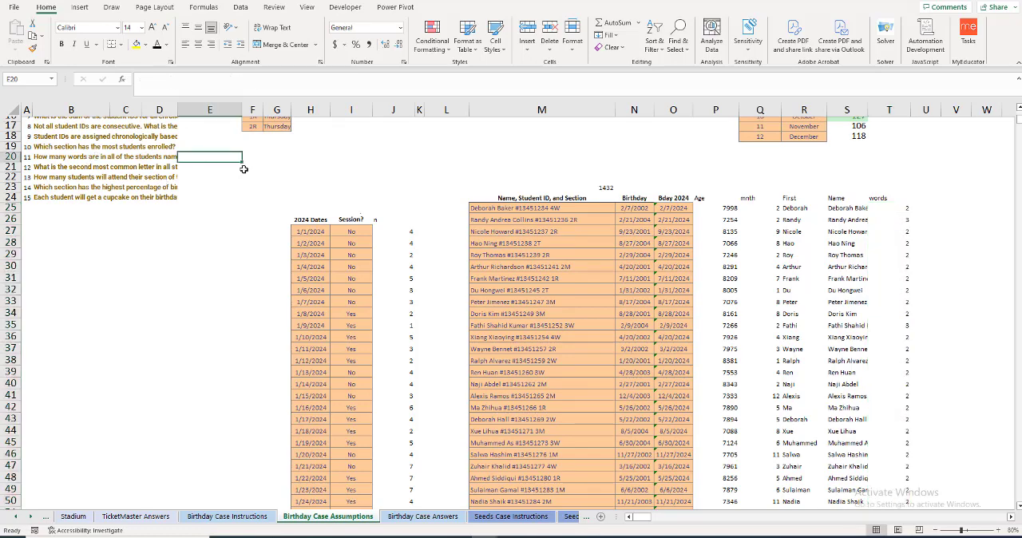
text(=sum()
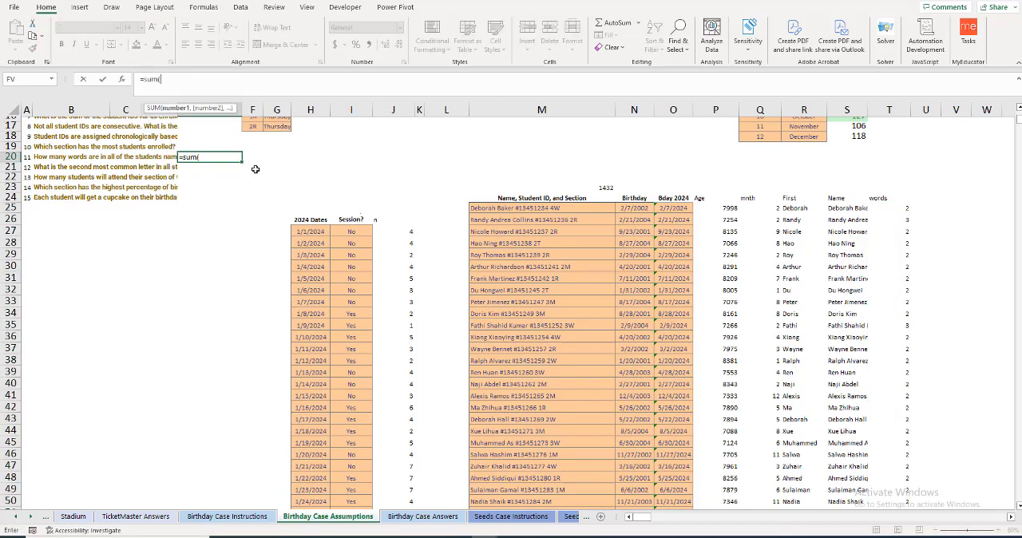
click(905, 206)
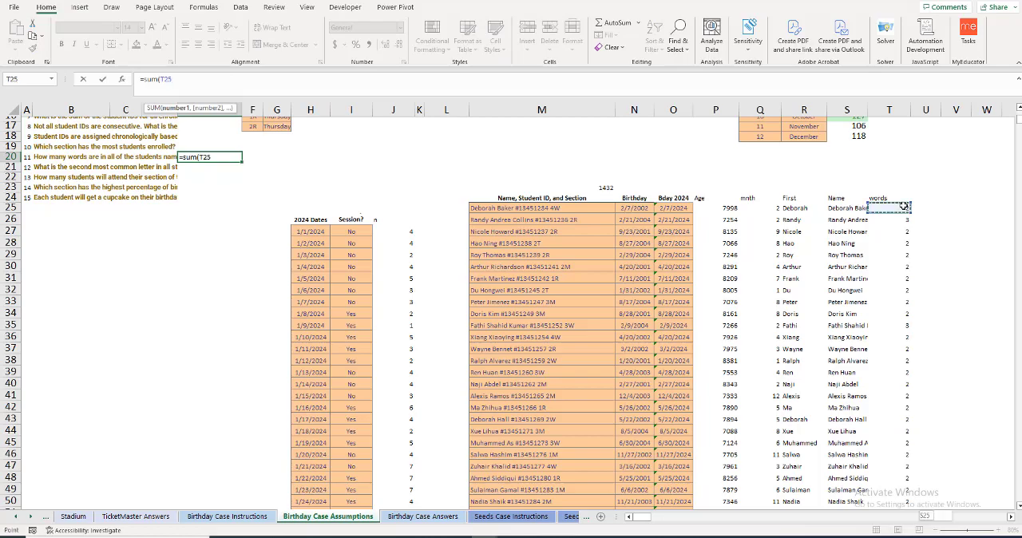
key(ctrl+shift+Down)
key(Return)
Step: Add an ID column header in U24 and begin the extraction formula in U25 with =MID(M25
scroll(573, 253, up, 4)
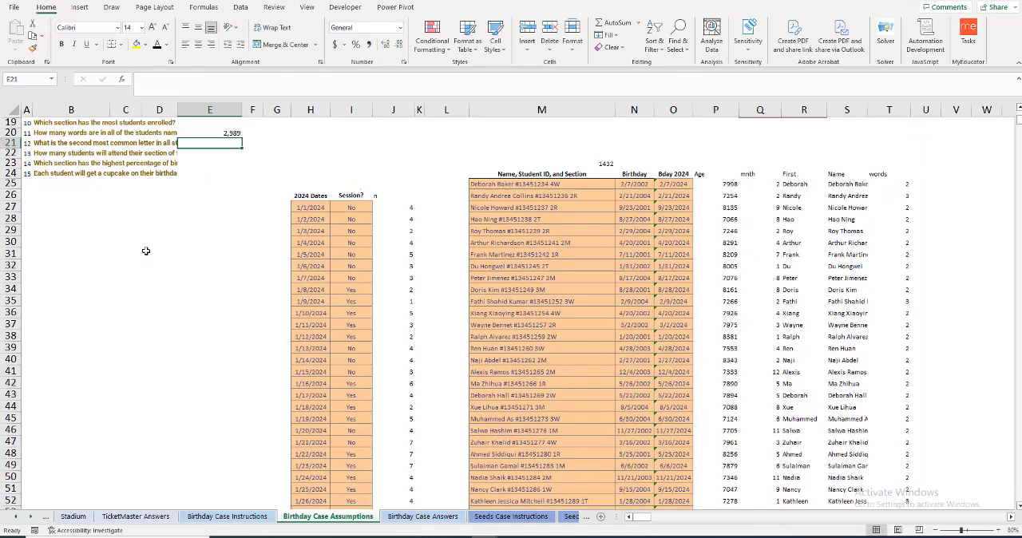
click(194, 179)
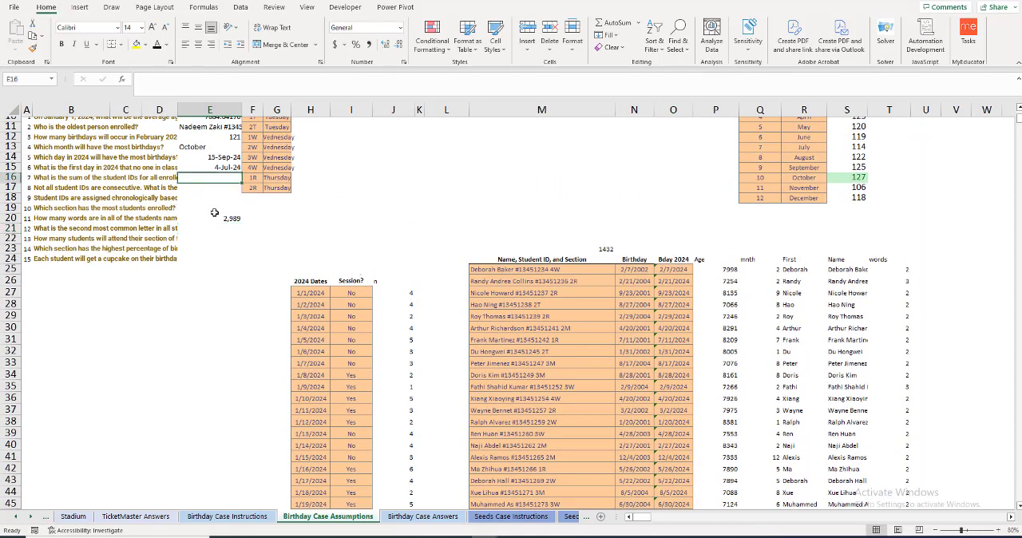
click(928, 259)
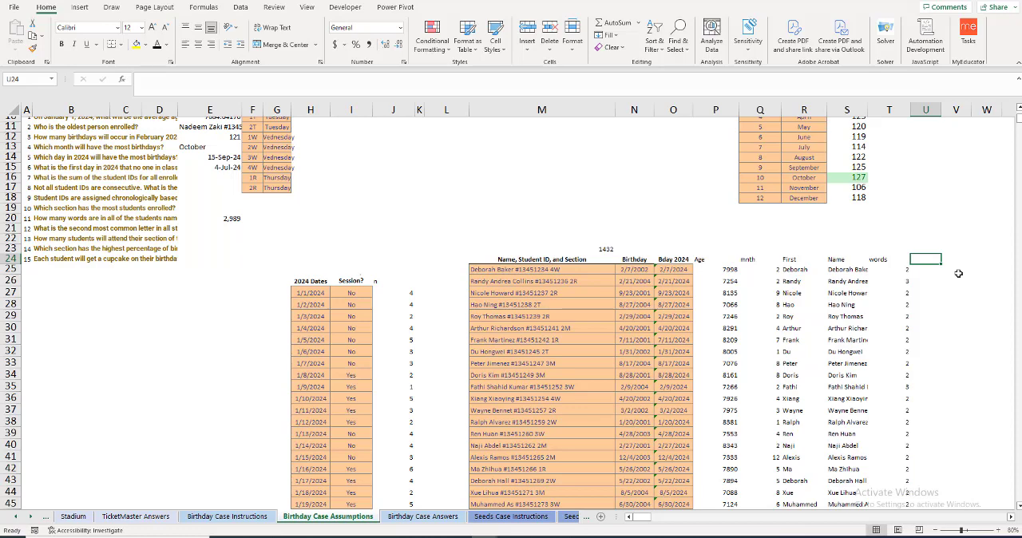
text(ID)
key(Return)
text(=)
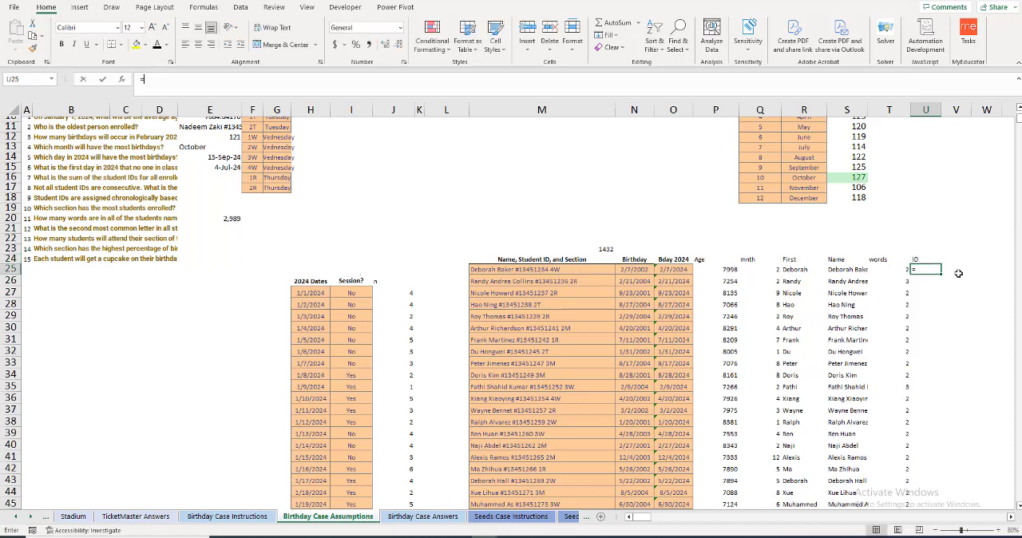
text(MID()
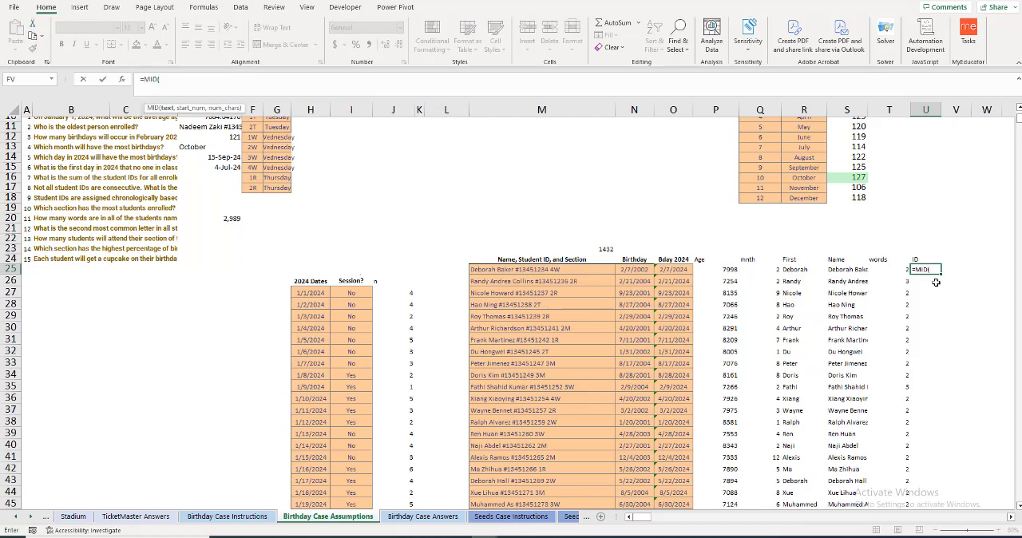
click(522, 271)
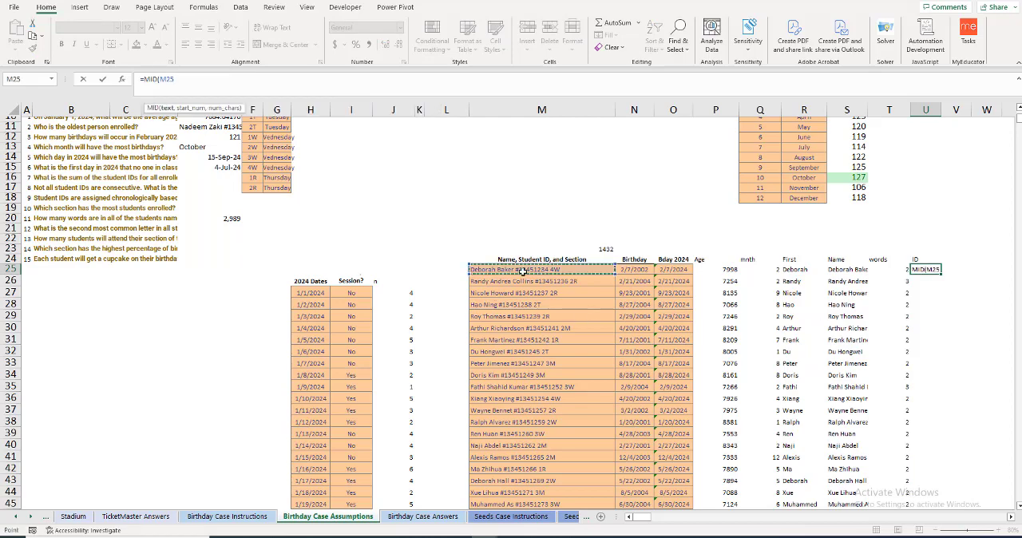
Step: Give the MID formula in U25 the start position FIND("#",M25)+1 and continue to its character-count argument
text(,find)
key(Tab)
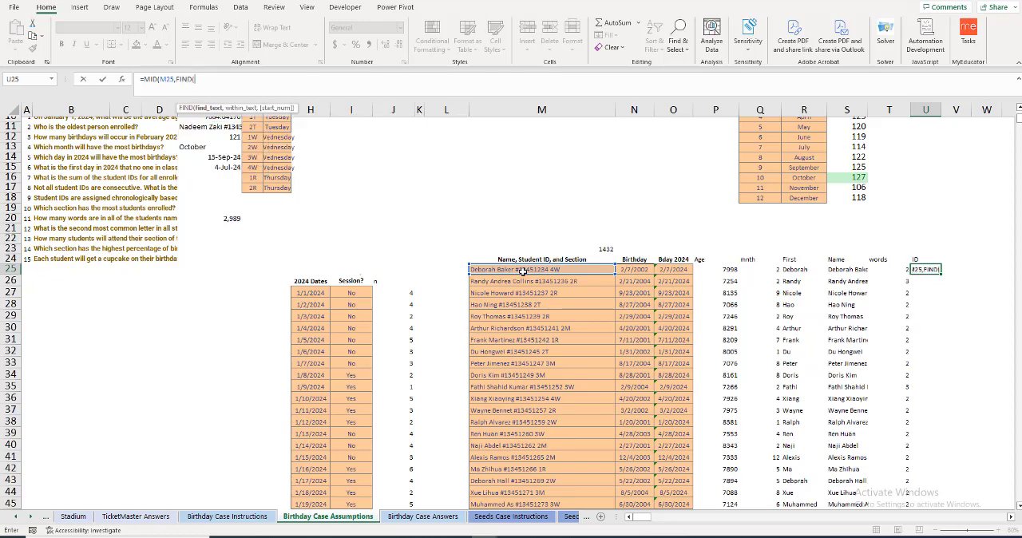
text("#",)
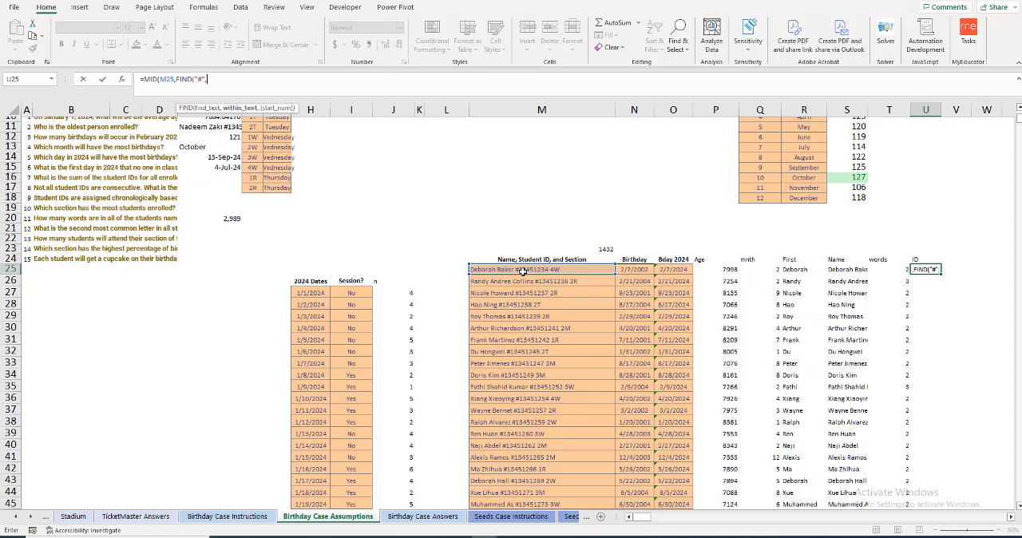
click(523, 271)
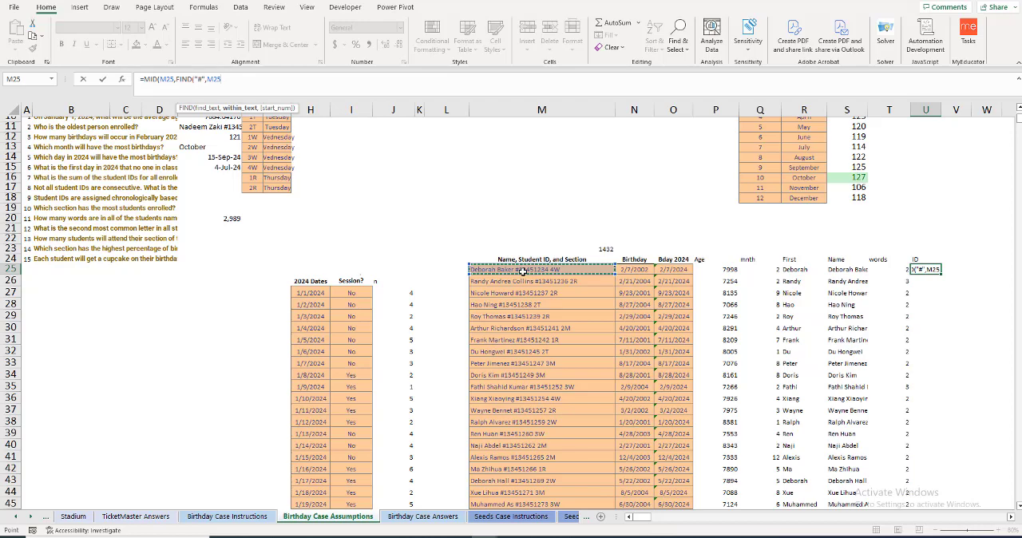
text())
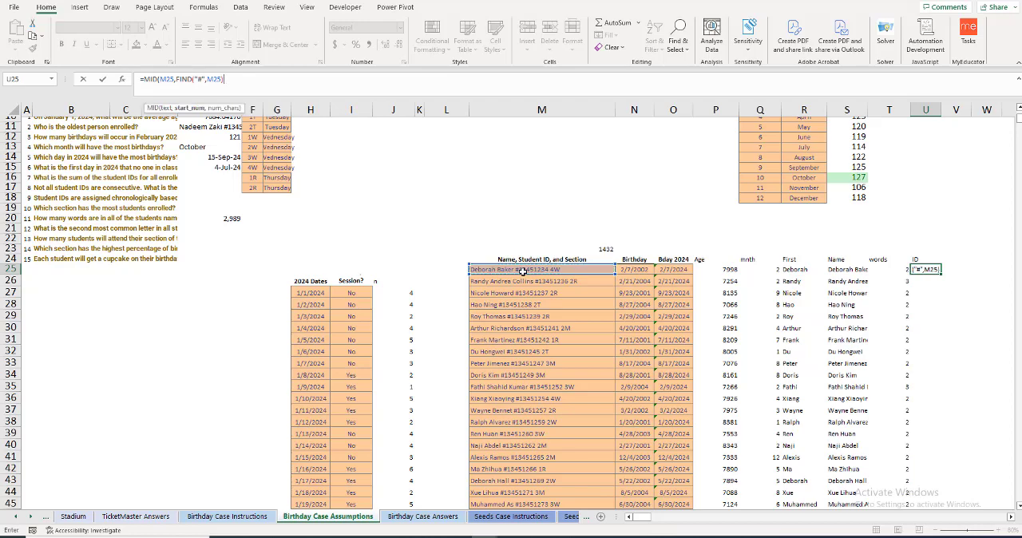
text(+1,8)
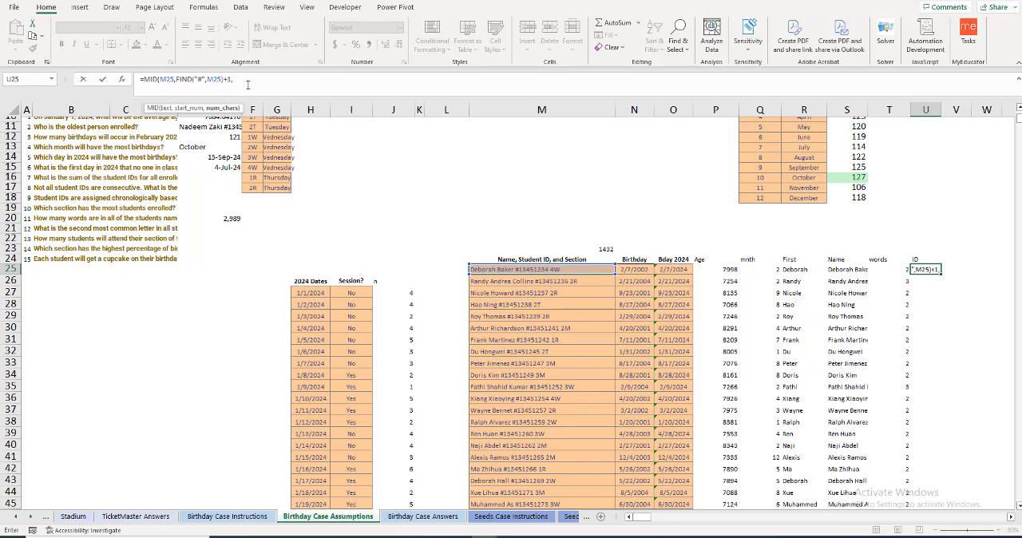
Step: Finish the U25 MID formula with a length of 8 characters and fill it down to U27
text(8)
key(Return)
click(929, 269)
drag(942, 274, 941, 296)
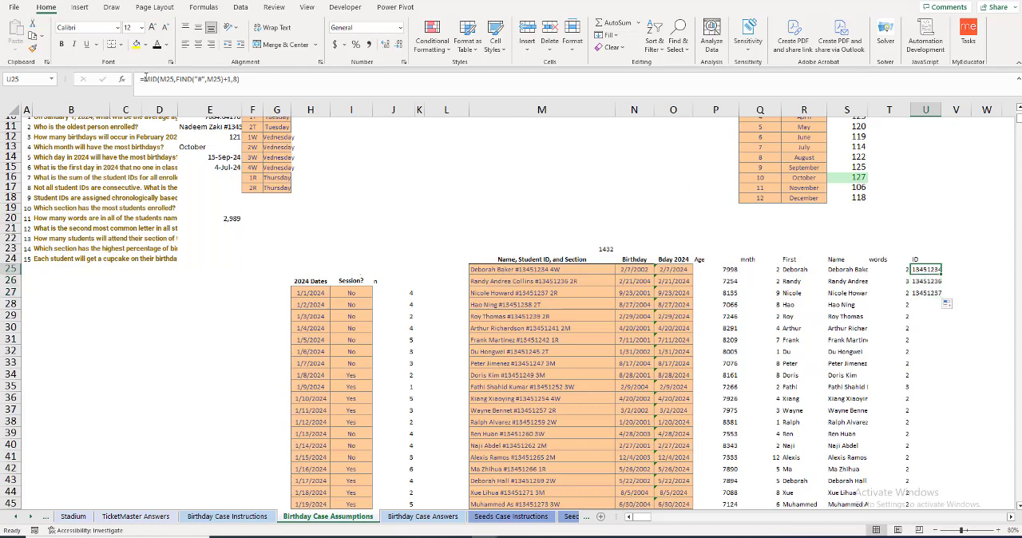
Step: Wrap the U25 formula in VALUE, giving =VALUE(MID(M25,FIND("#",M25)+1,8)), and widen column U
click(142, 79)
text(value()
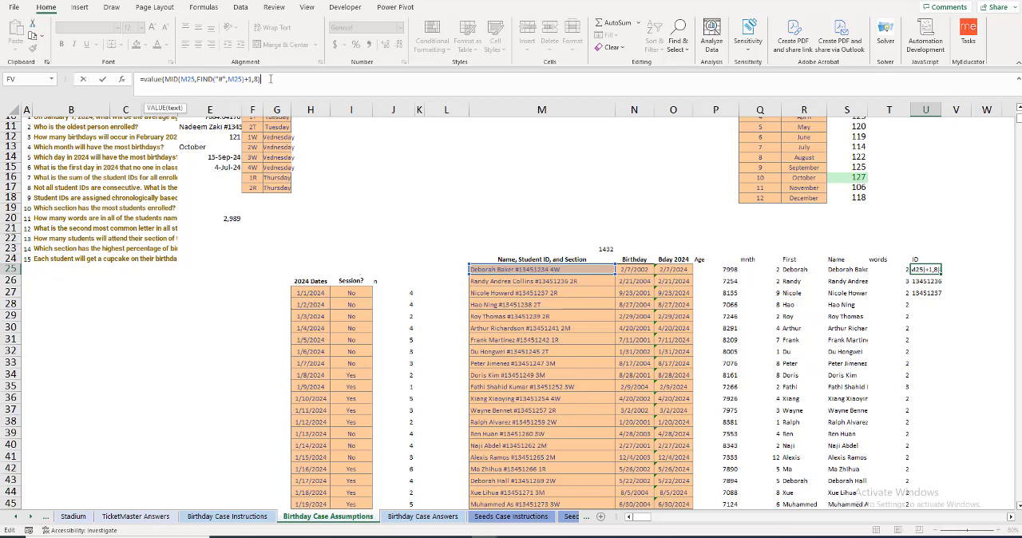
text())
key(Return)
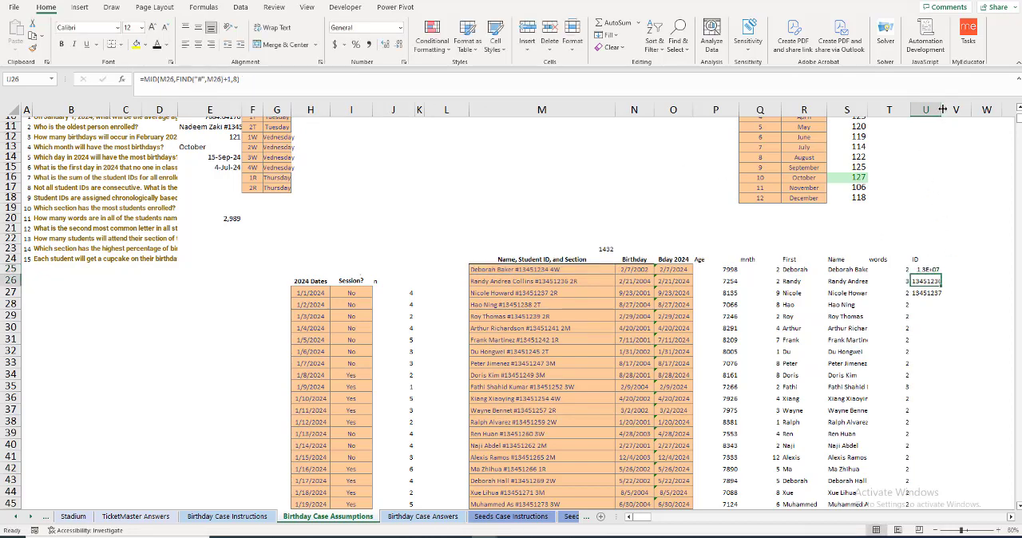
drag(942, 110, 958, 110)
Step: Fill the VALUE formula from U25 down the ID column for all students
click(932, 270)
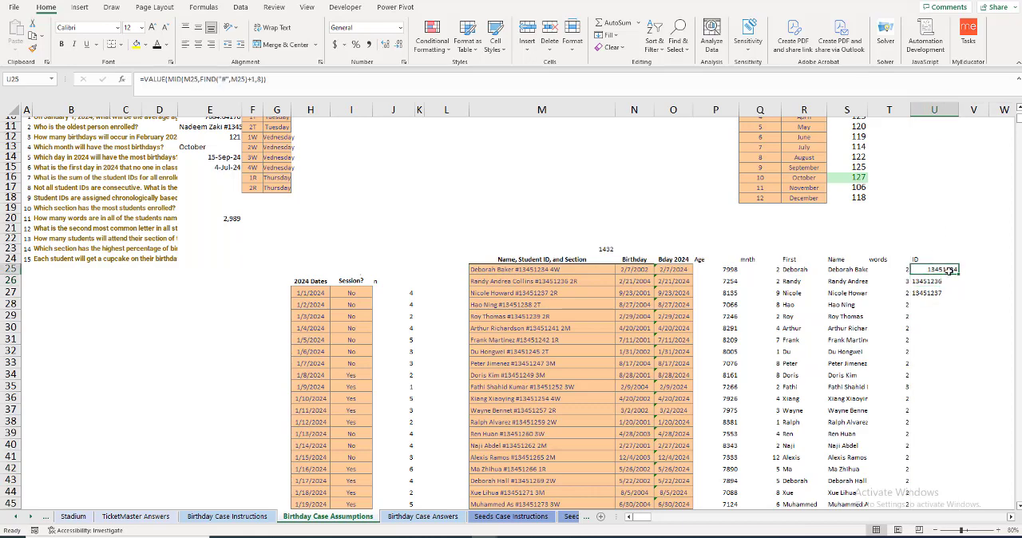
drag(958, 274, 959, 294)
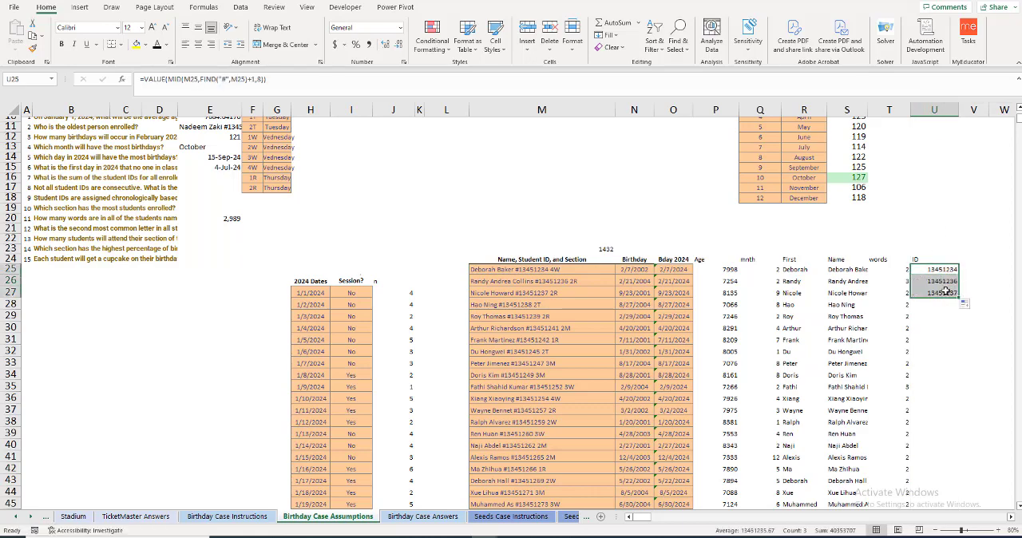
click(949, 292)
double_click(959, 297)
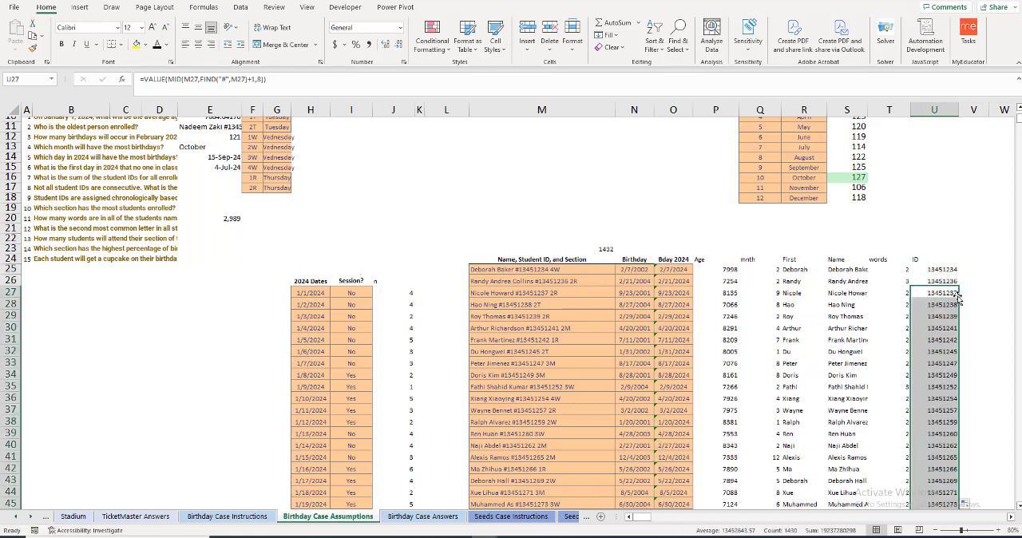
Step: Total the student IDs in E16 with a SUM formula covering U25 down to the last student
click(217, 181)
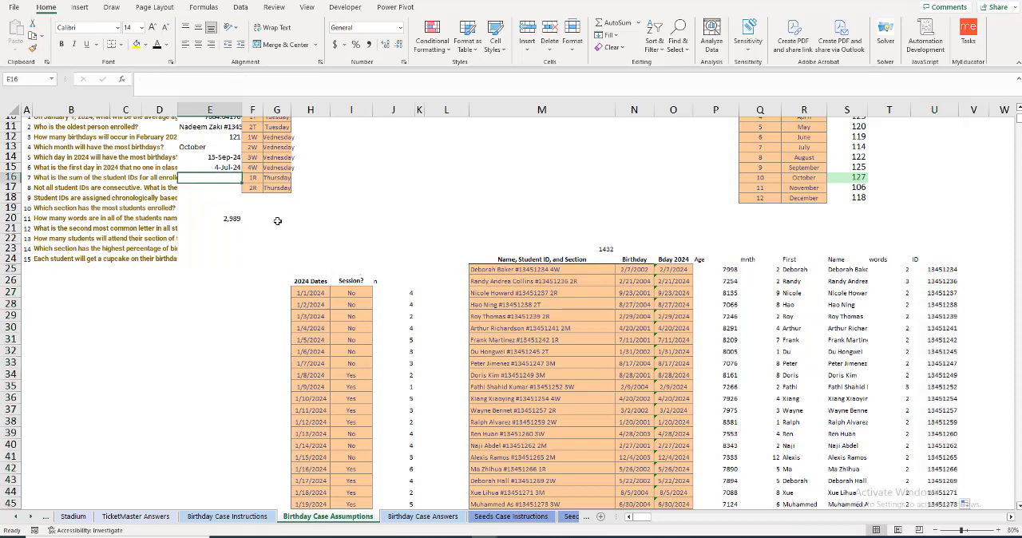
text(=sum()
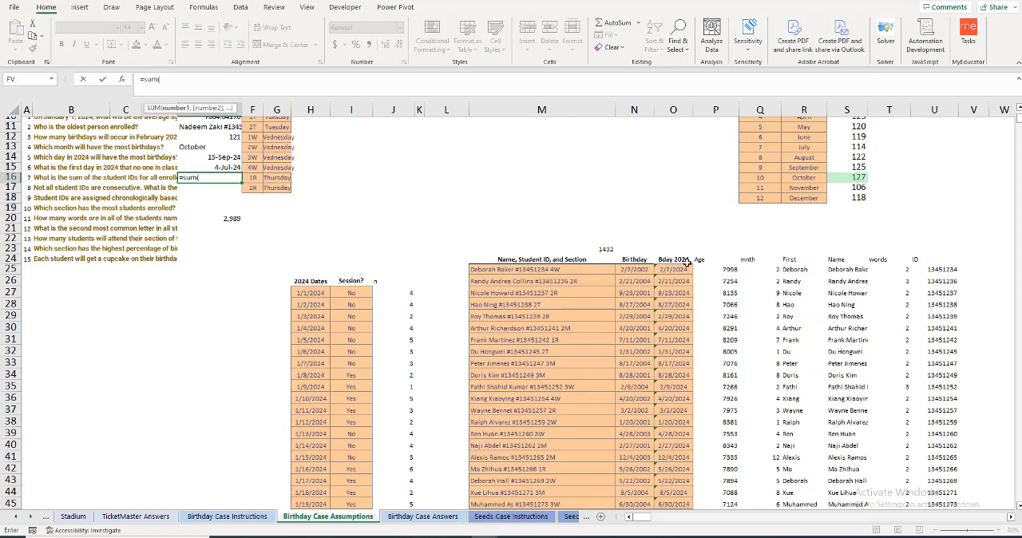
click(948, 270)
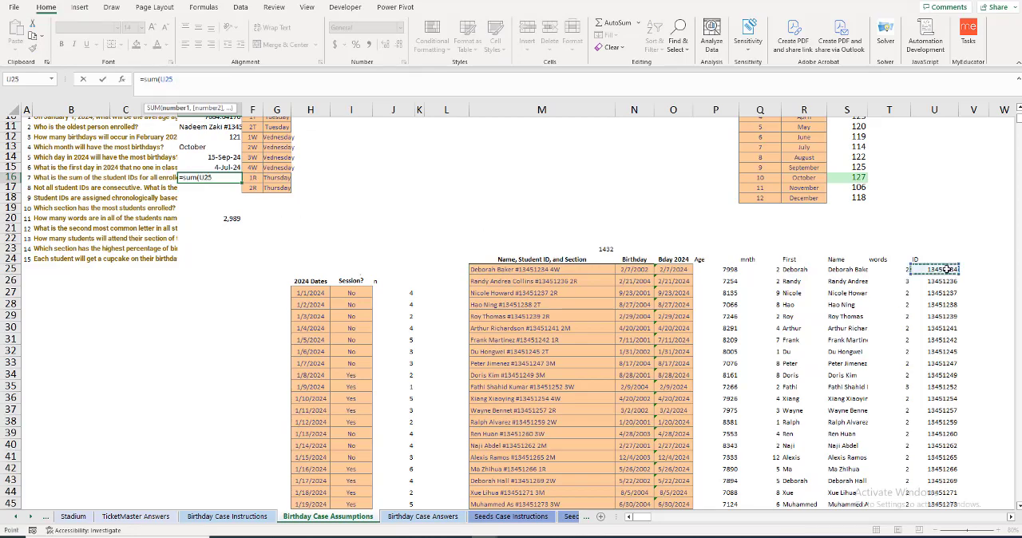
key(ctrl+shift+Down)
key(Return)
scroll(414, 263, up, 1)
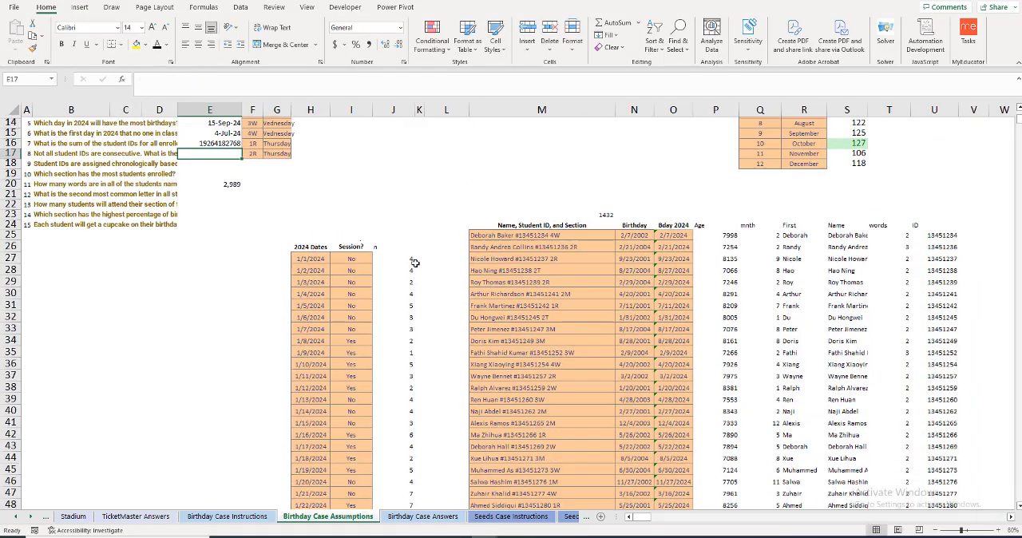
Step: Apply the comma number style to the ID total in E16 and autofit column E
click(205, 144)
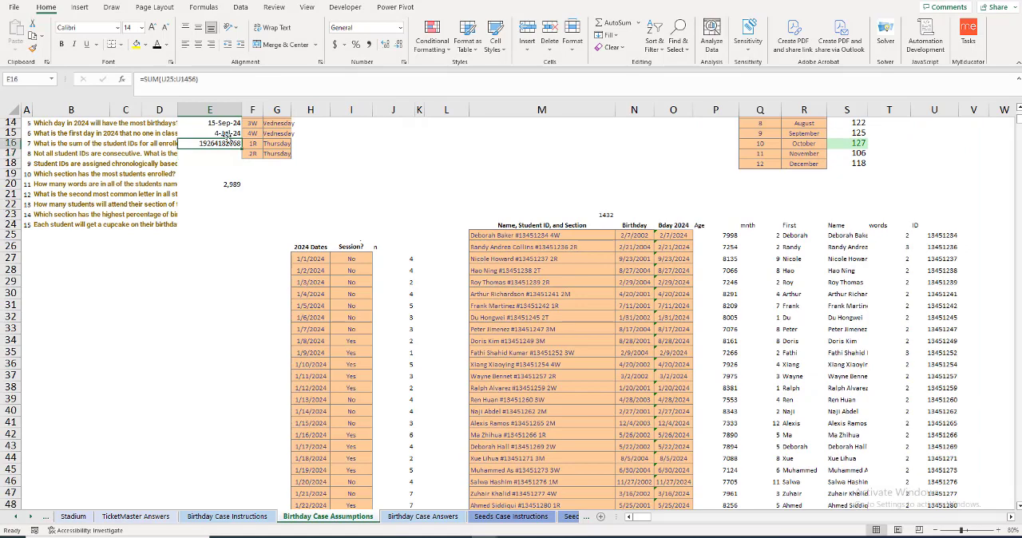
click(368, 44)
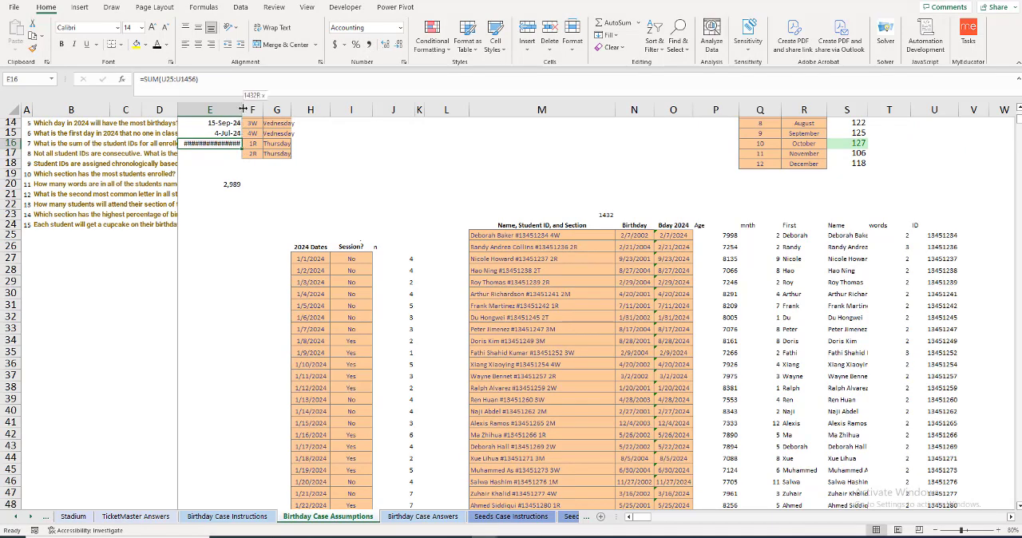
double_click(242, 109)
click(230, 154)
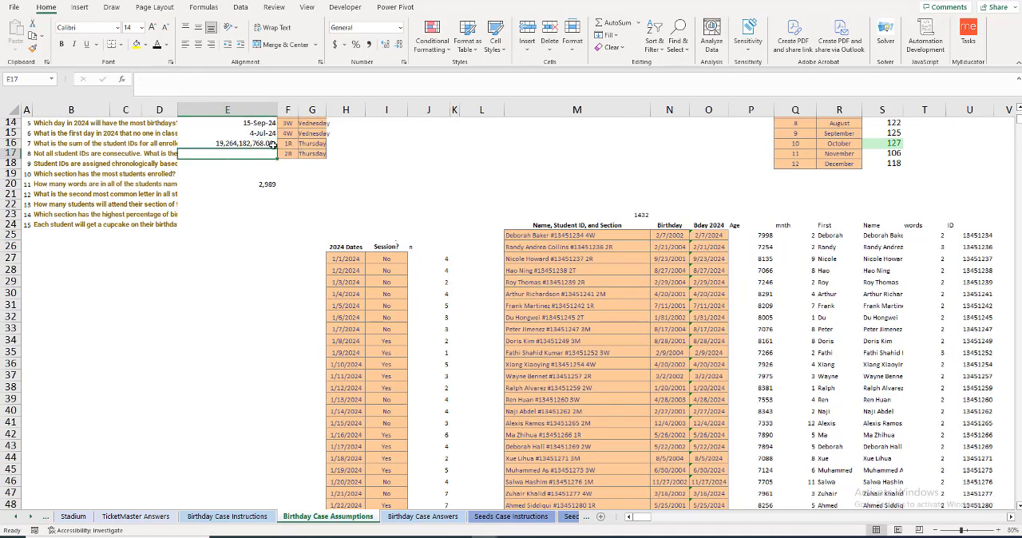
scroll(230, 199, up, 2)
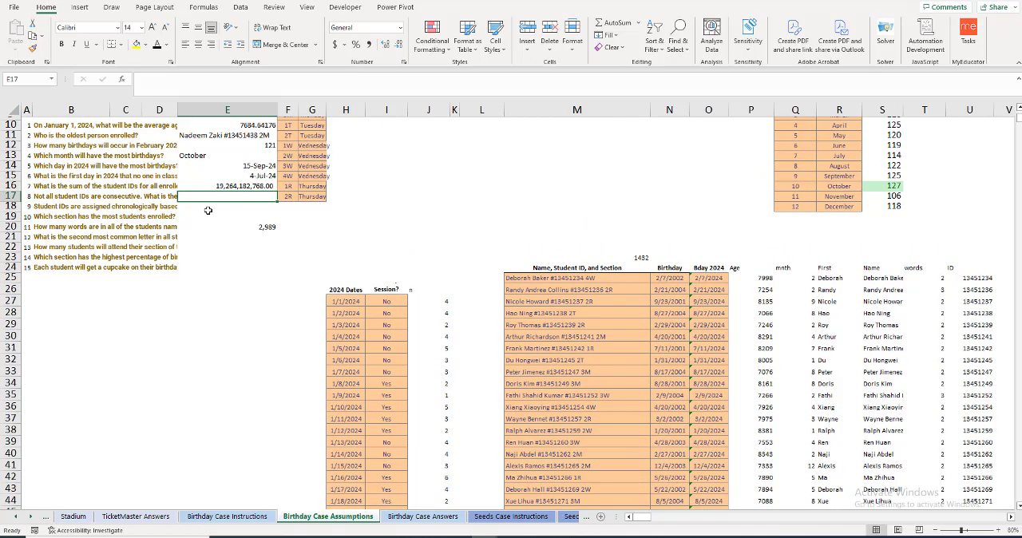
Step: Read question 8 in B17 about consecutive student IDs and add a "consec" column header in V24
click(165, 196)
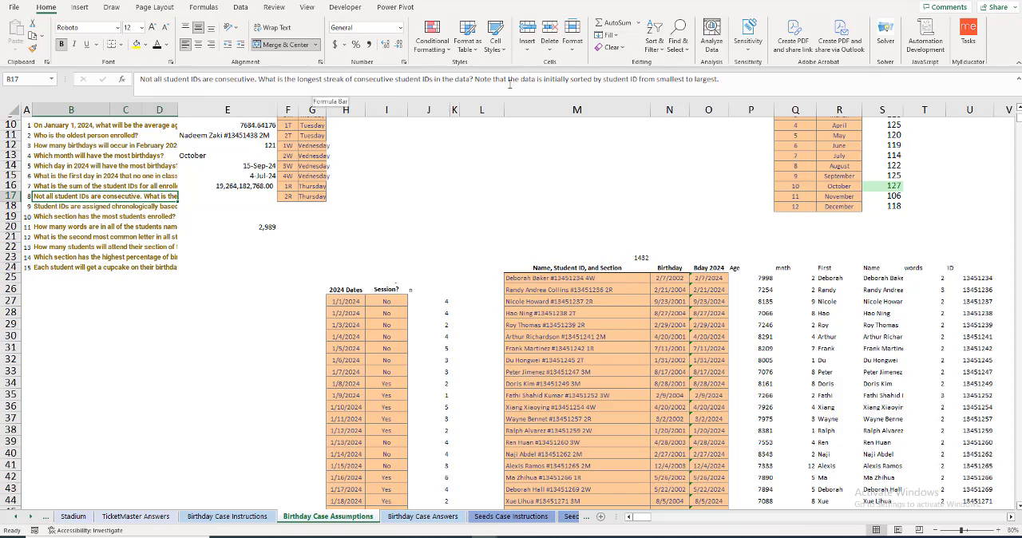
click(1012, 518)
click(1011, 517)
click(1011, 518)
click(1012, 518)
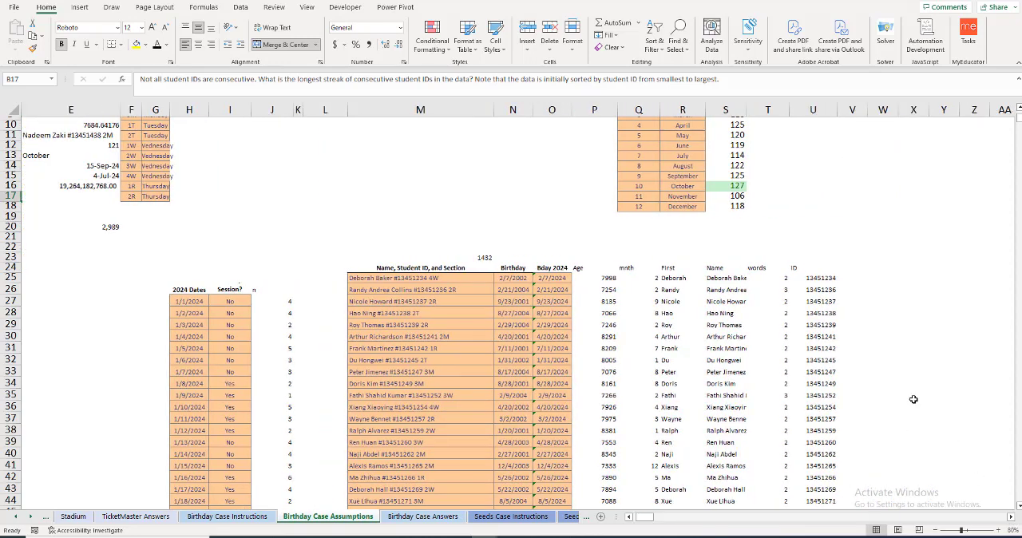
click(847, 266)
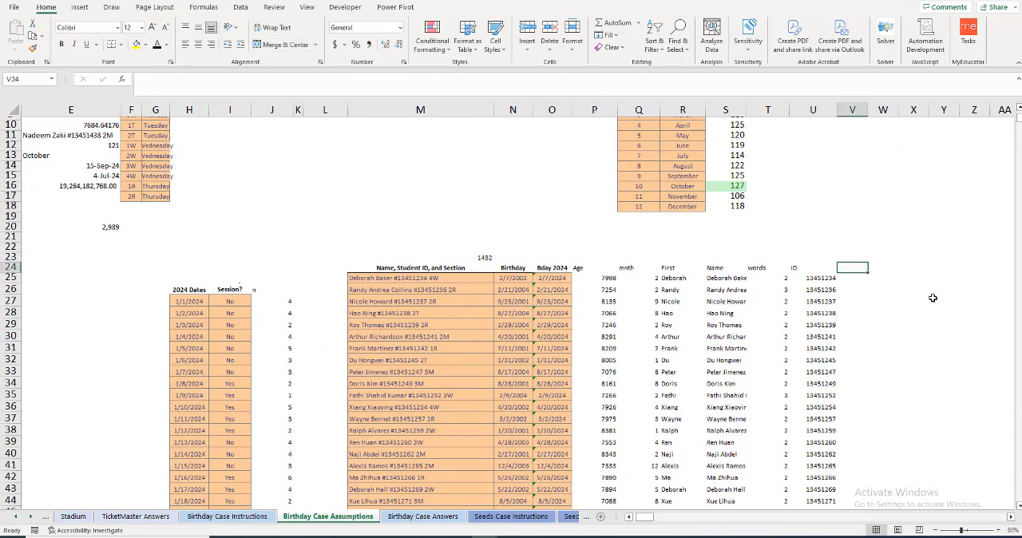
text(consec)
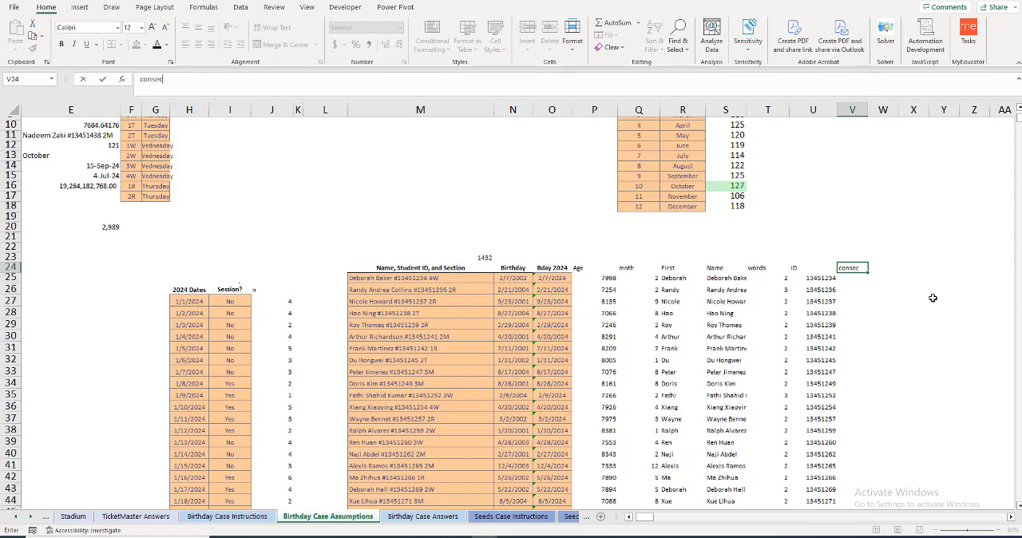
key(Return)
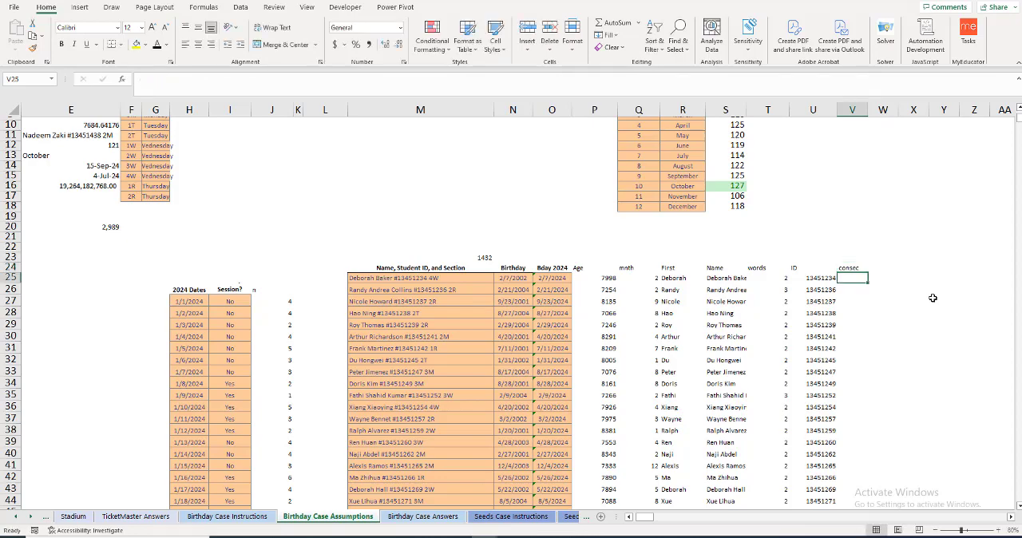
Step: Enter 0 in V25 as the starting value of the consec column
text(=)
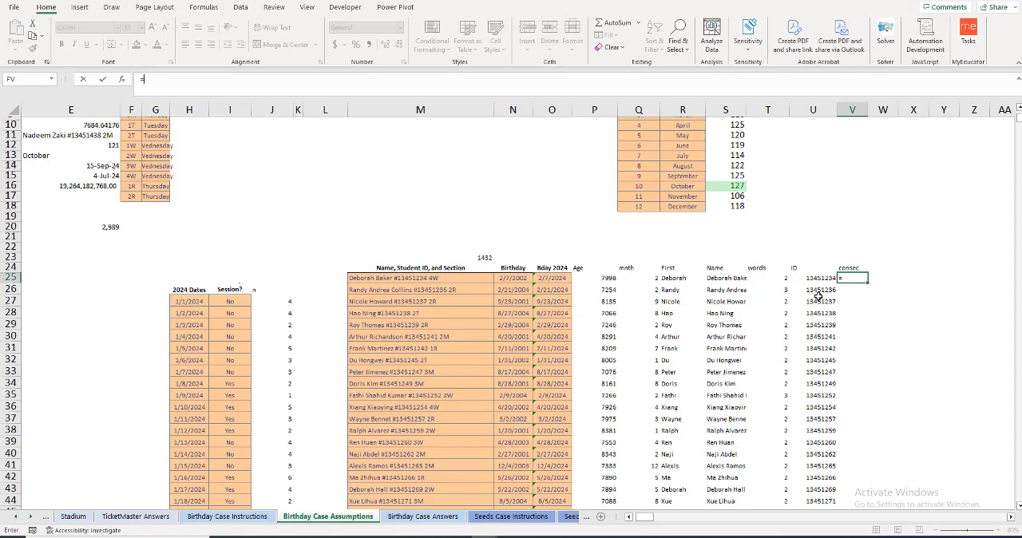
key(BackSpace)
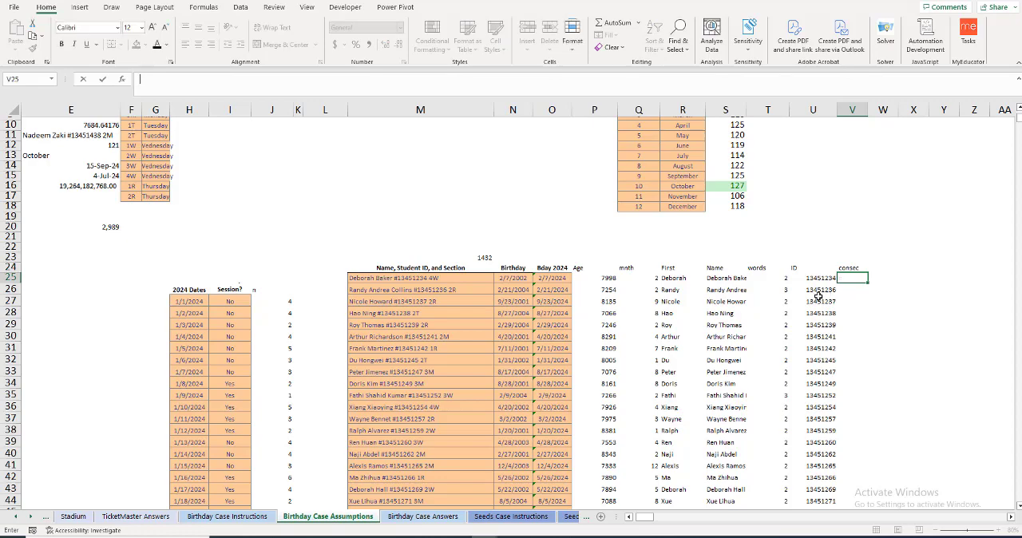
key(Return)
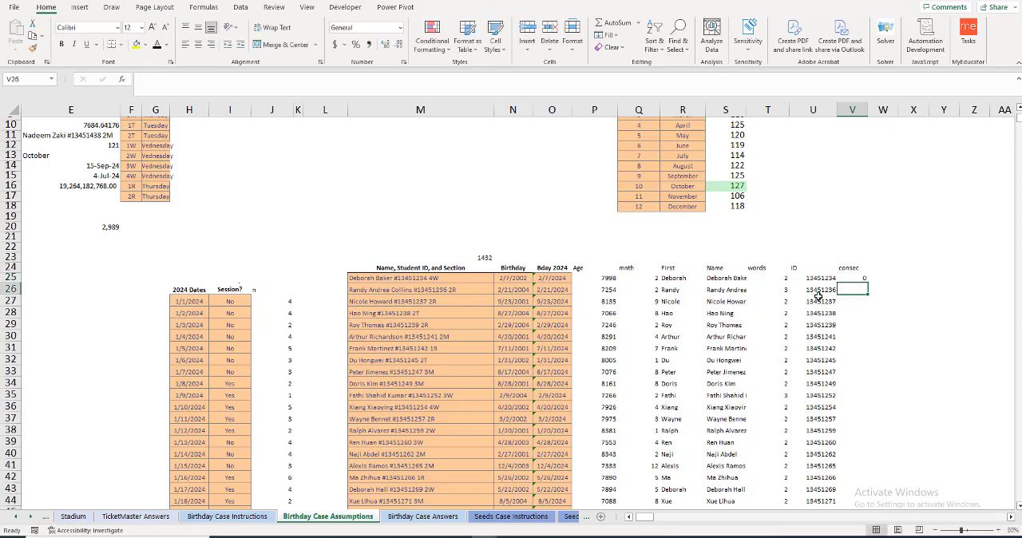
Step: Enter the streak-counting formula =IF(U26-U25=1,V25+1,0) in V26
text(=if()
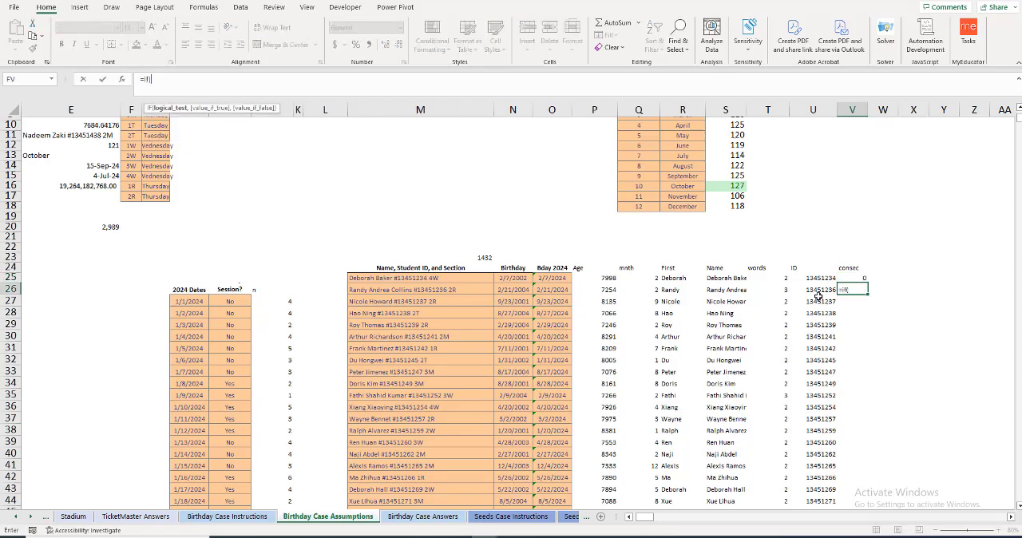
click(816, 291)
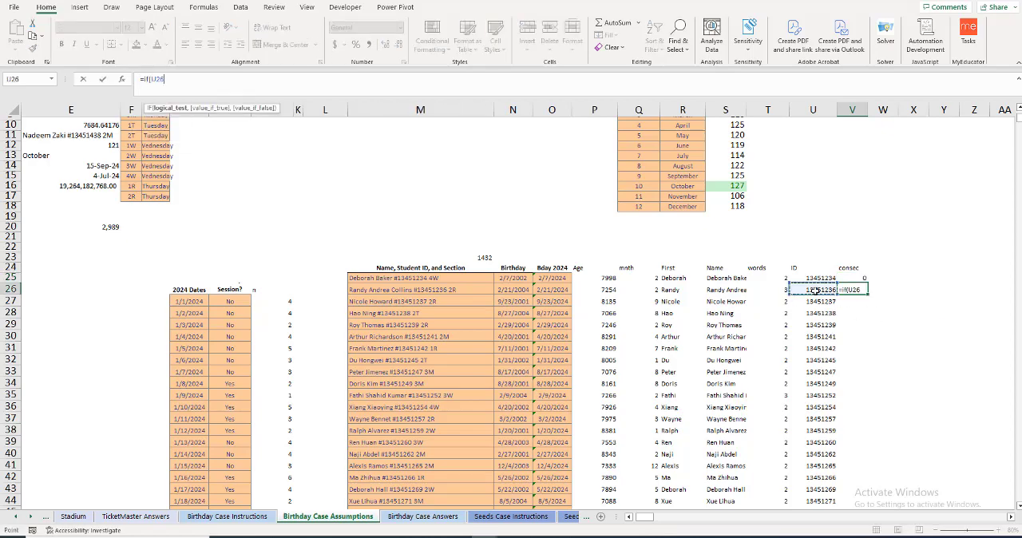
text(-)
click(819, 277)
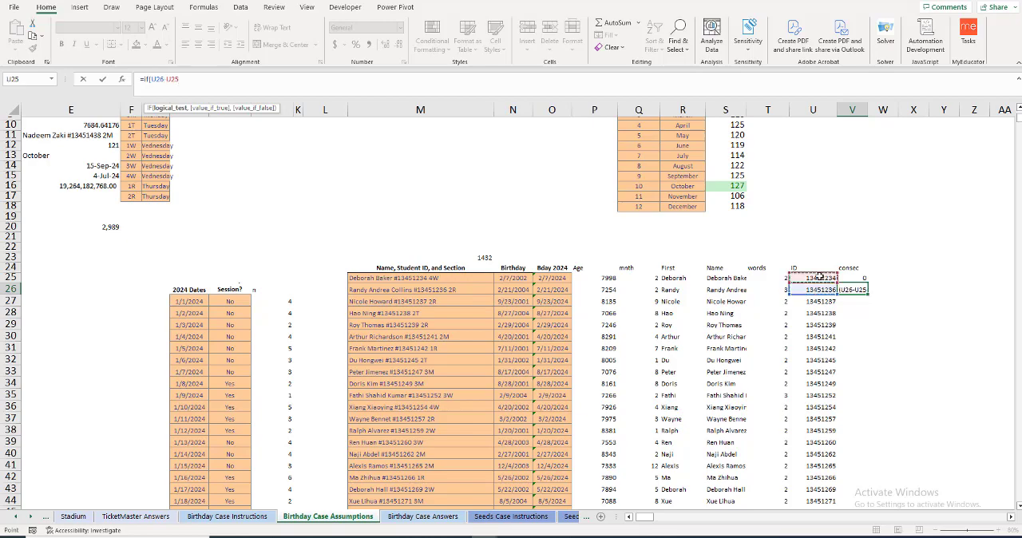
text(=1,)
click(848, 278)
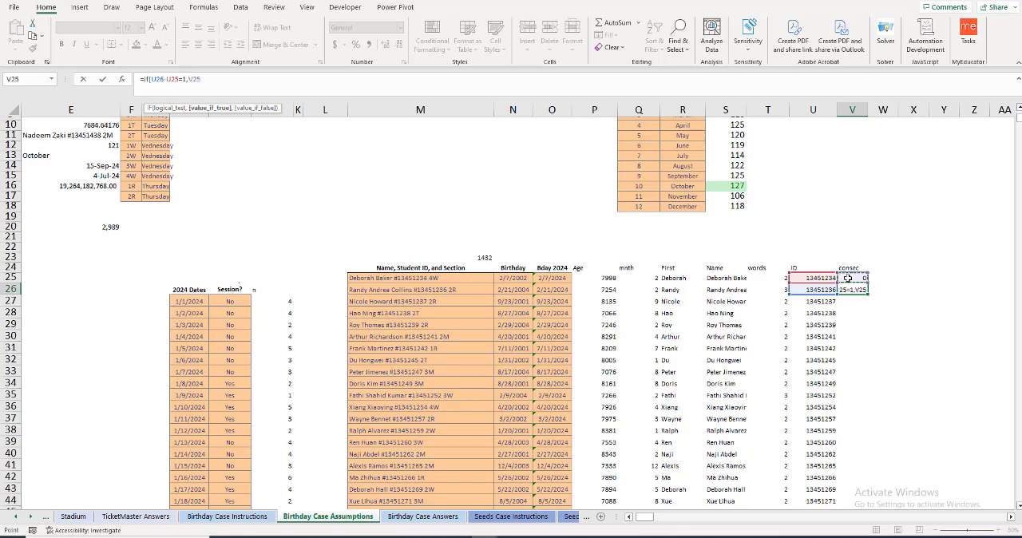
text(+1,)
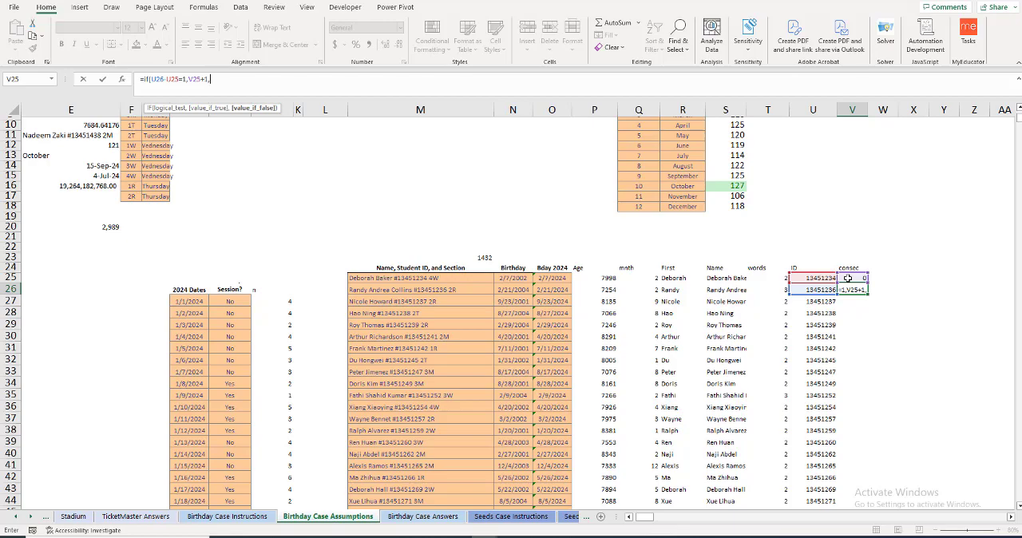
text(0))
key(Return)
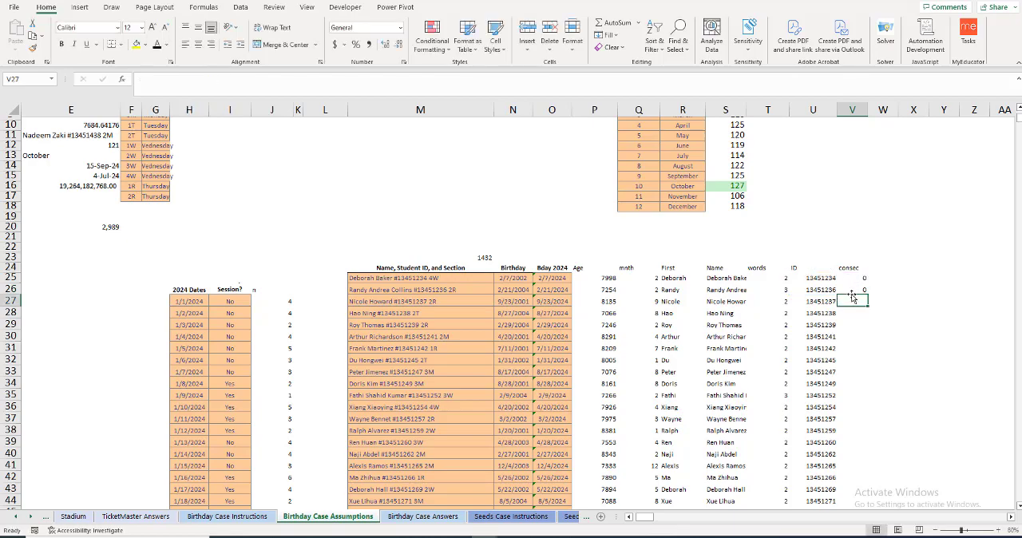
Step: Fill the V26 streak formula down to V35 and check the first few rows
click(853, 290)
drag(867, 295, 883, 401)
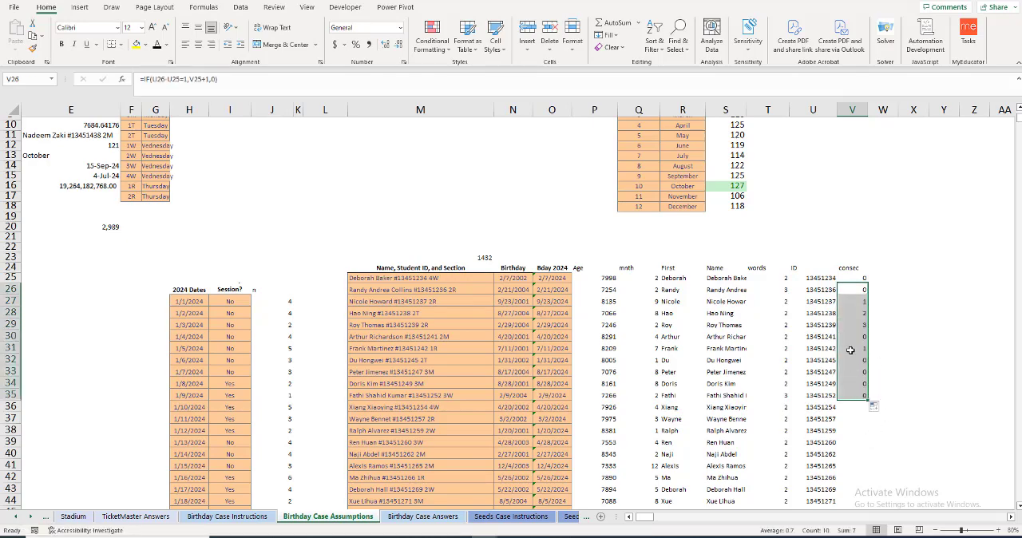
click(850, 300)
drag(849, 291, 849, 300)
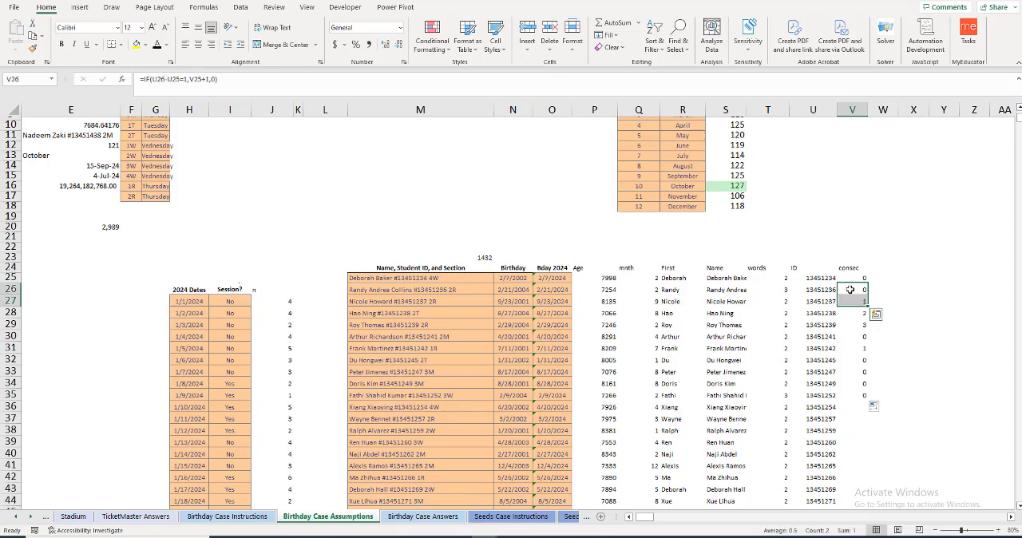
click(851, 290)
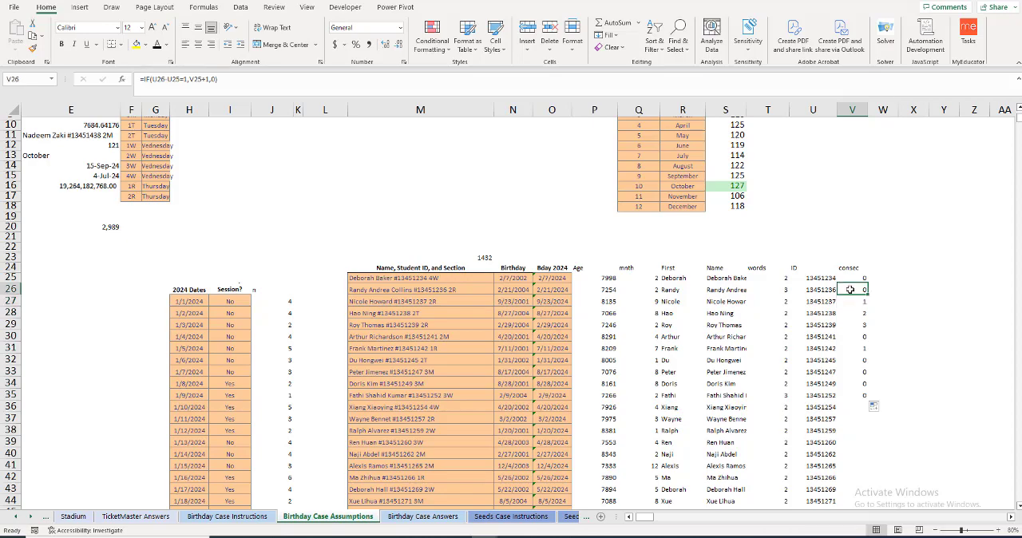
Step: Change the streak formula in V26 so non-consecutive IDs return 1: =IF(U26-U25=1,V25+1,1)
click(852, 278)
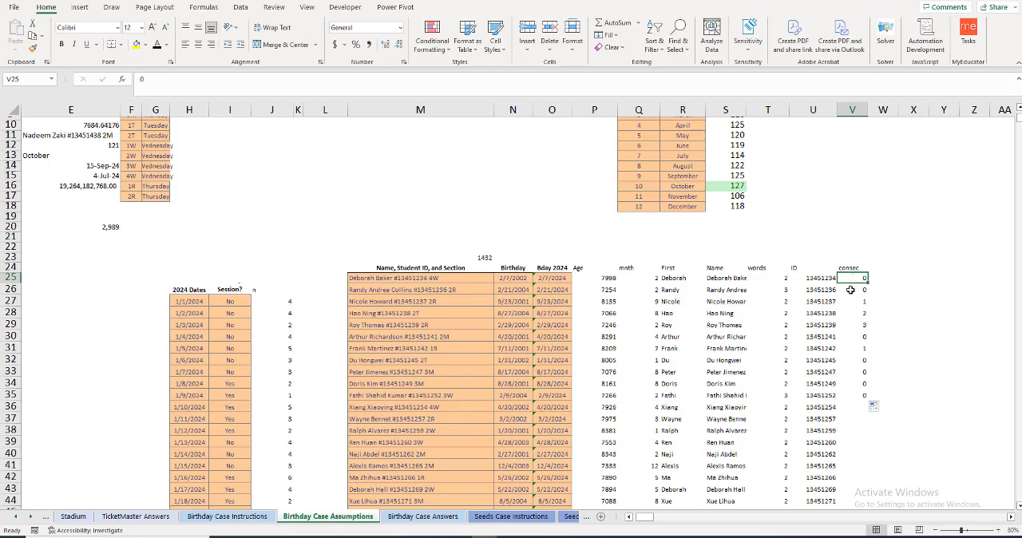
click(852, 290)
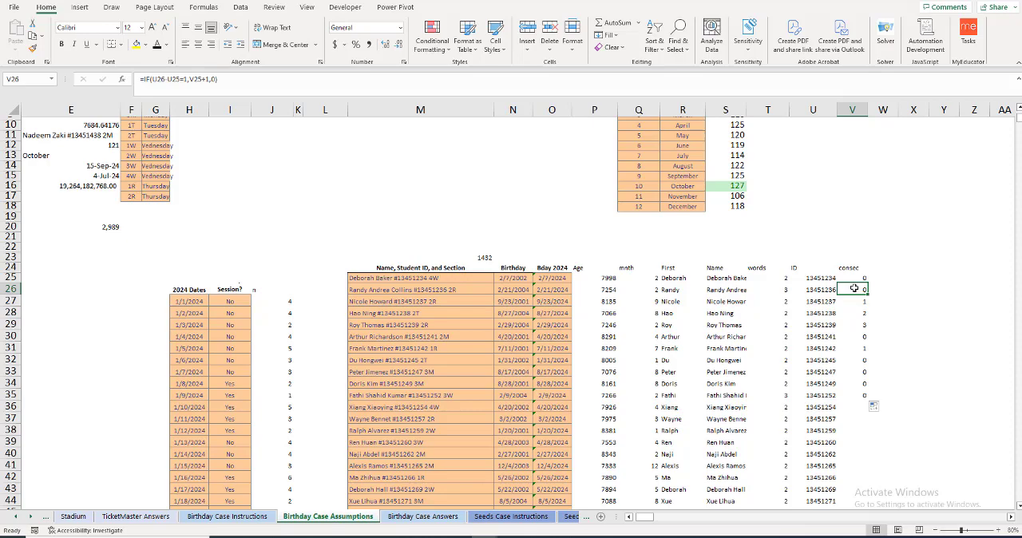
click(211, 81)
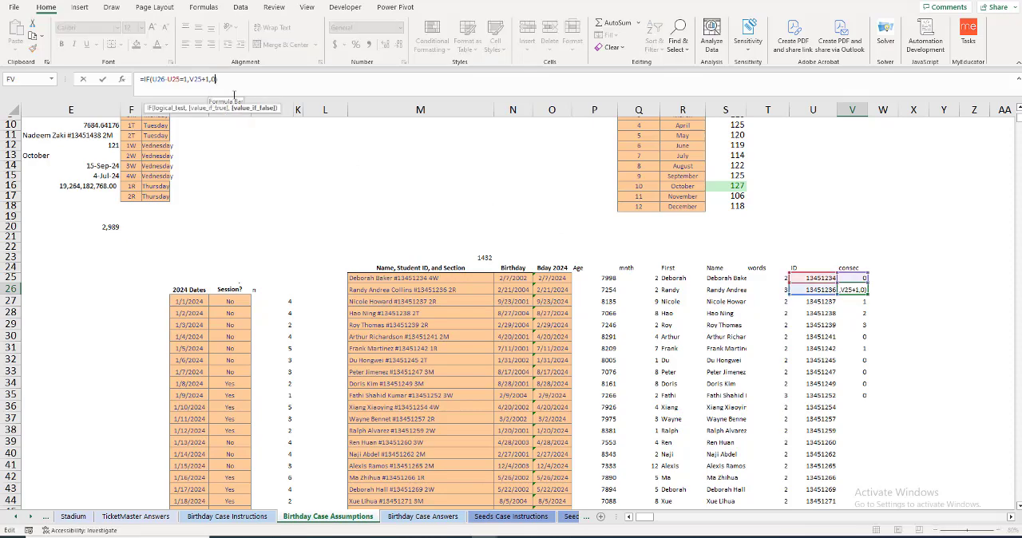
key(BackSpace)
text(1)
key(Return)
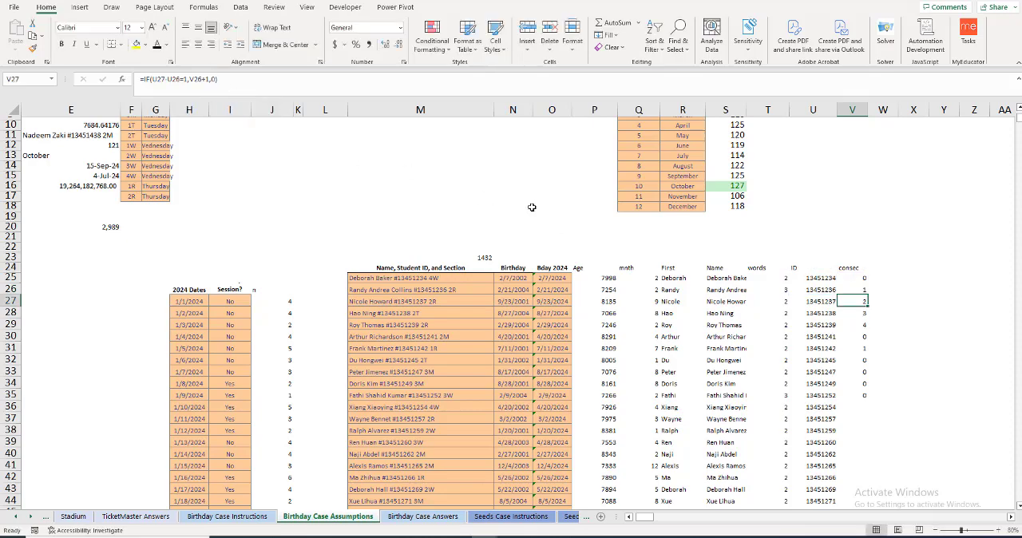
Step: Fill the revised V26 formula down to V35 and check the streak counts in the first rows
click(858, 290)
double_click(869, 295)
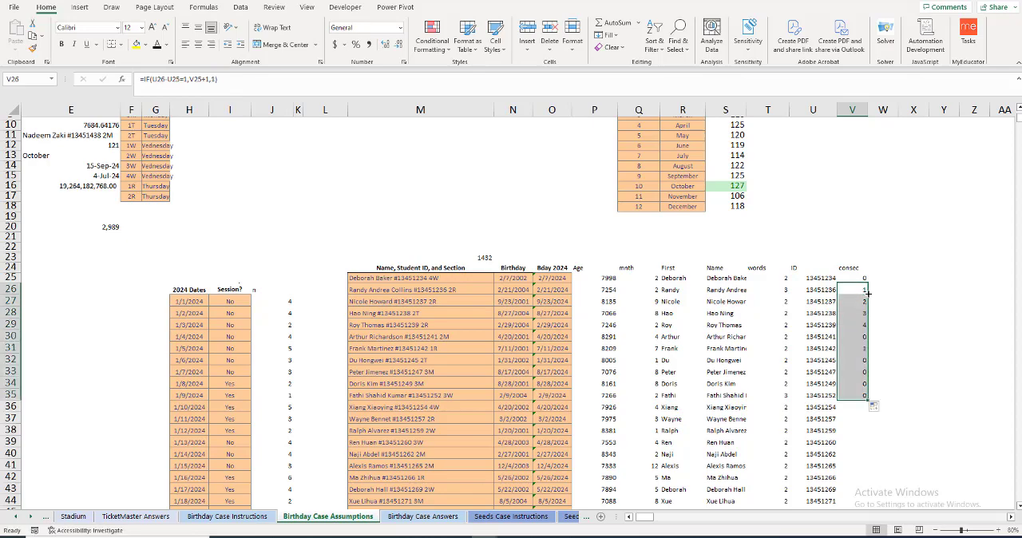
drag(852, 292, 852, 314)
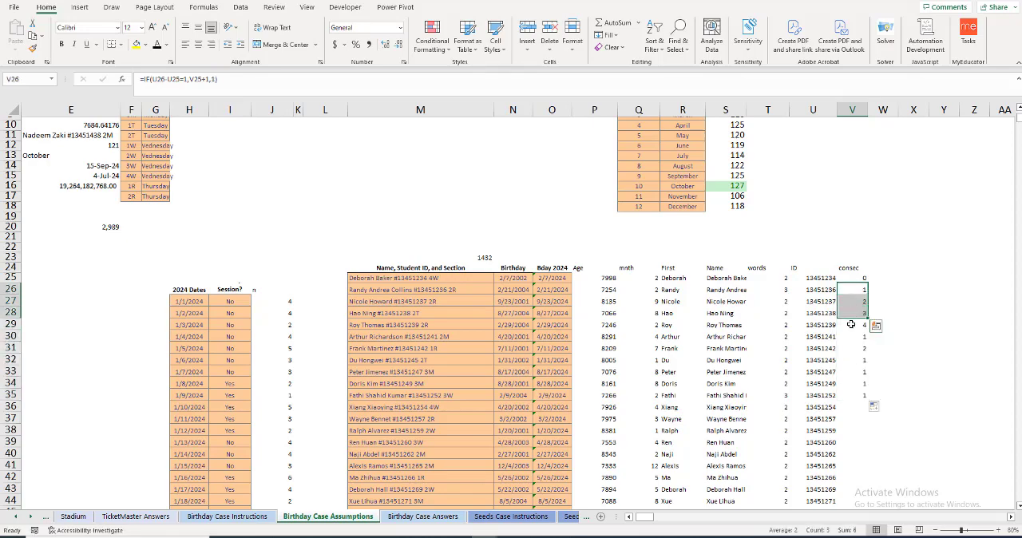
click(851, 325)
click(849, 339)
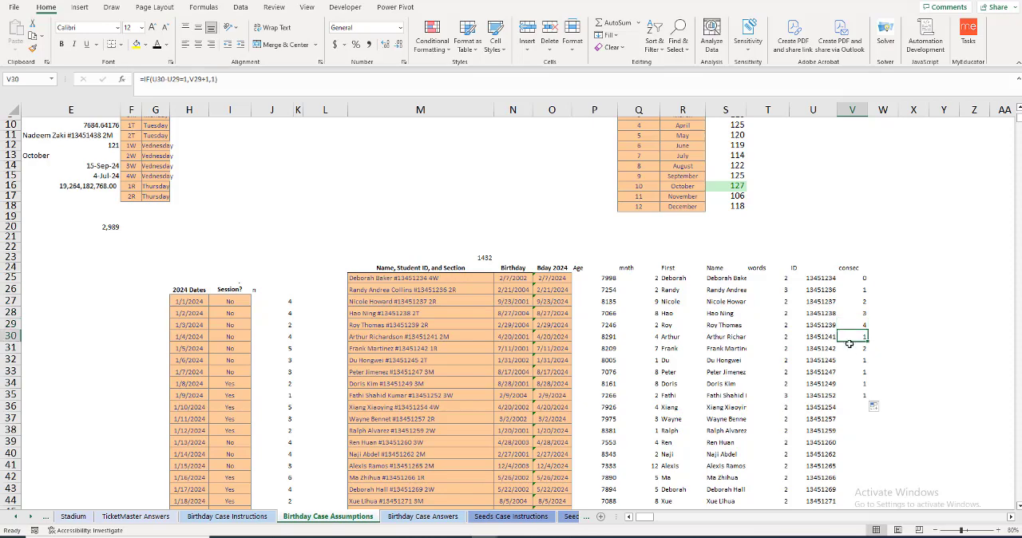
click(849, 348)
click(850, 361)
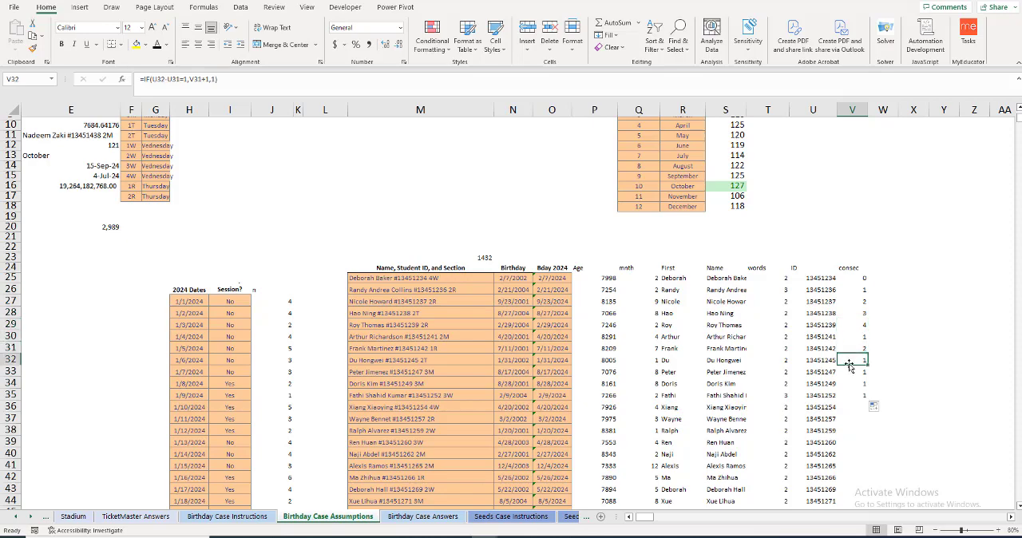
Step: Extend the streak formula from V35 down to the last student row, V1456, and spot-check V38:V39
click(853, 398)
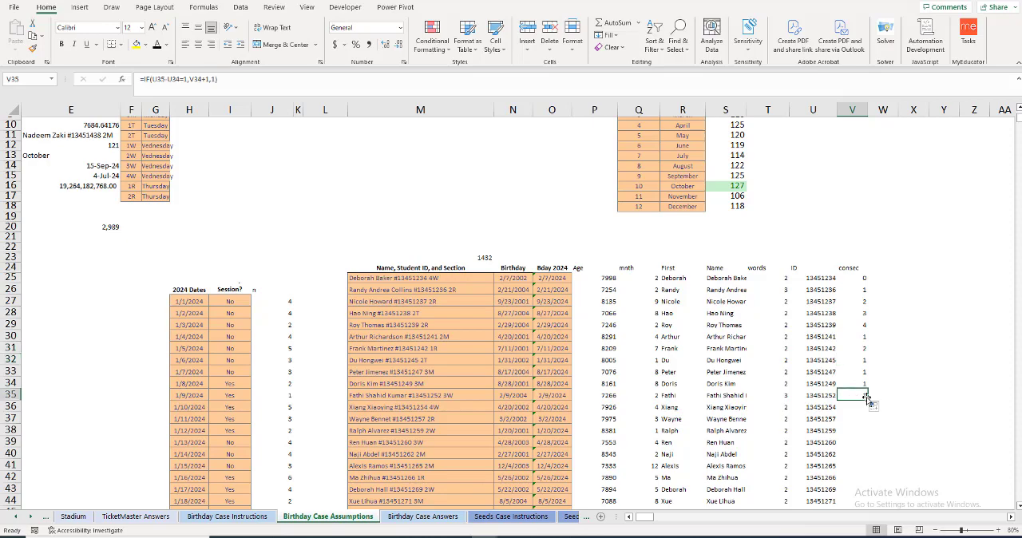
double_click(868, 401)
scroll(861, 392, down, 2)
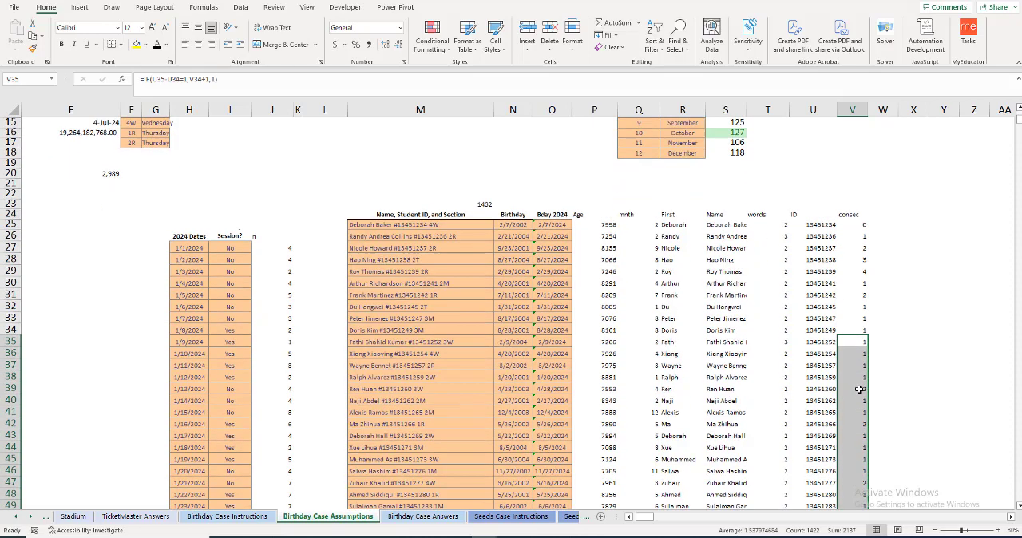
drag(852, 356, 846, 369)
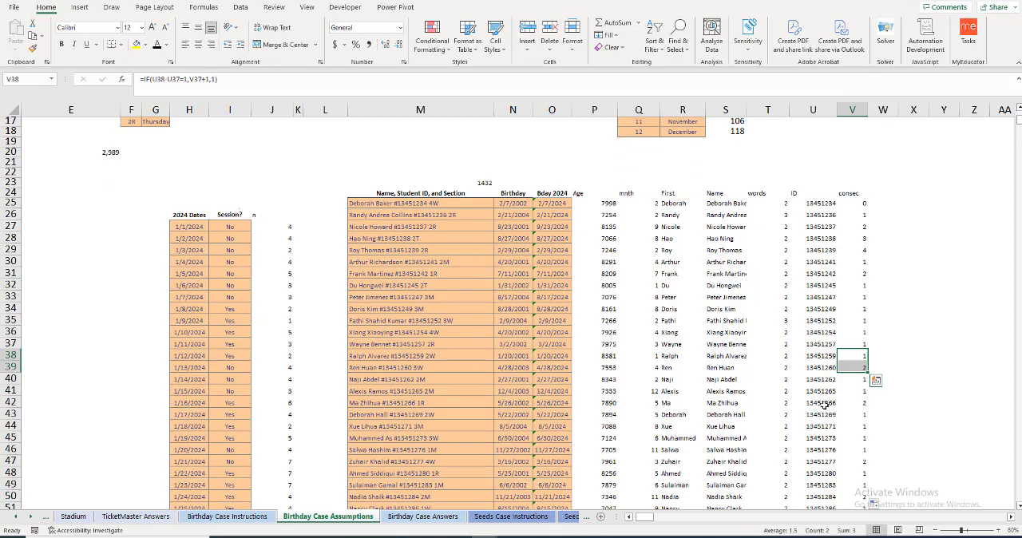
Step: Reread question 8 in B17 and answer it in E17 with =MAX(V25:V1456)
scroll(212, 380, up, 2)
scroll(211, 380, up, 2)
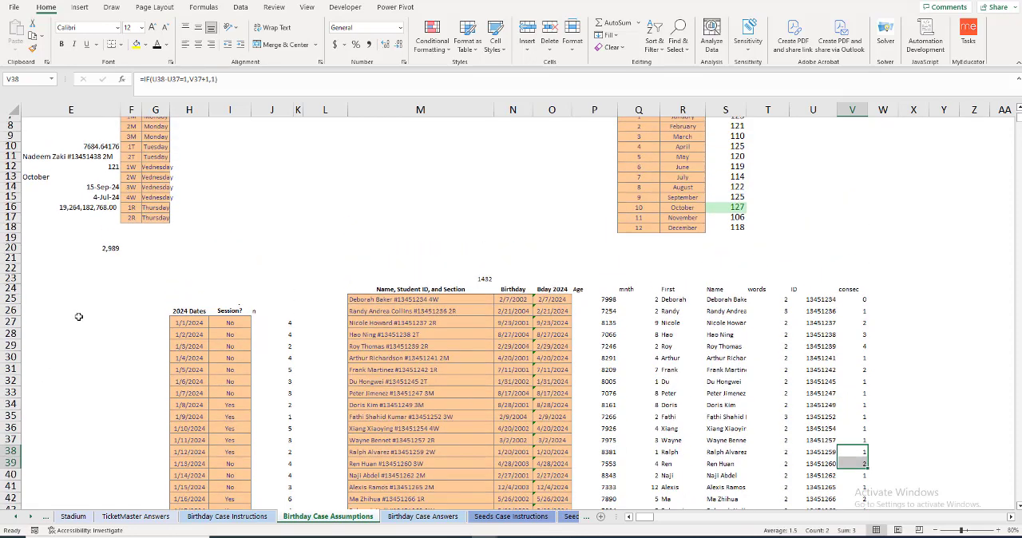
drag(652, 524, 646, 521)
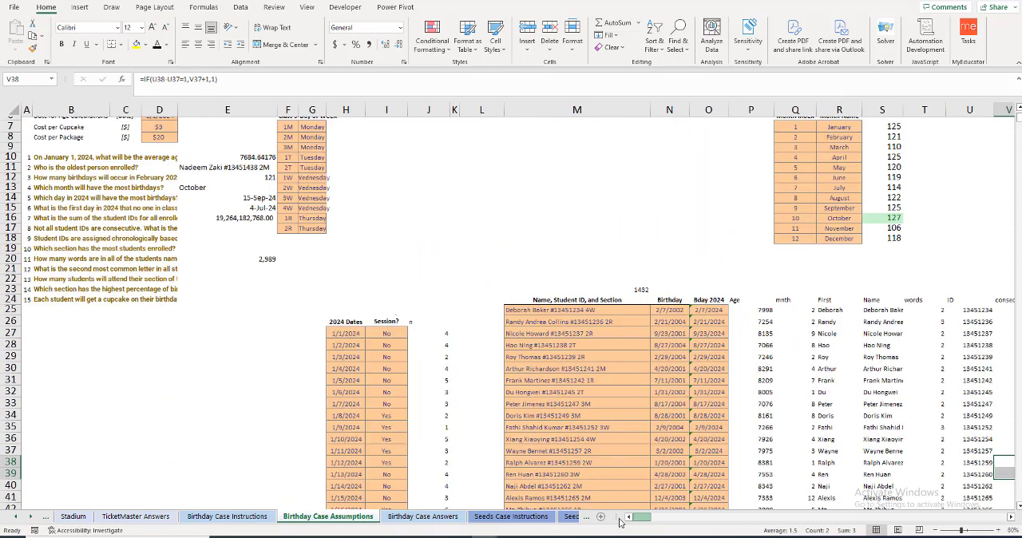
click(189, 229)
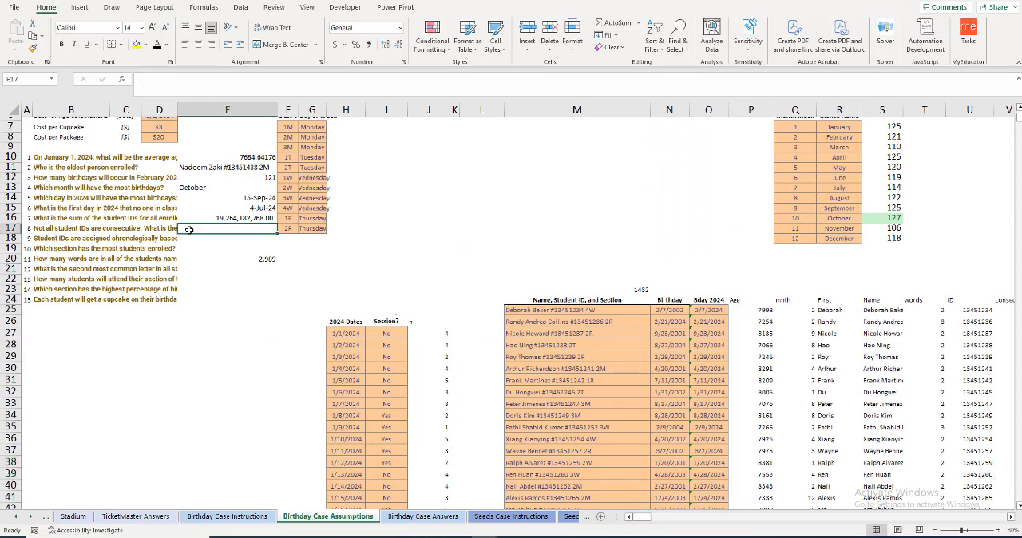
click(170, 229)
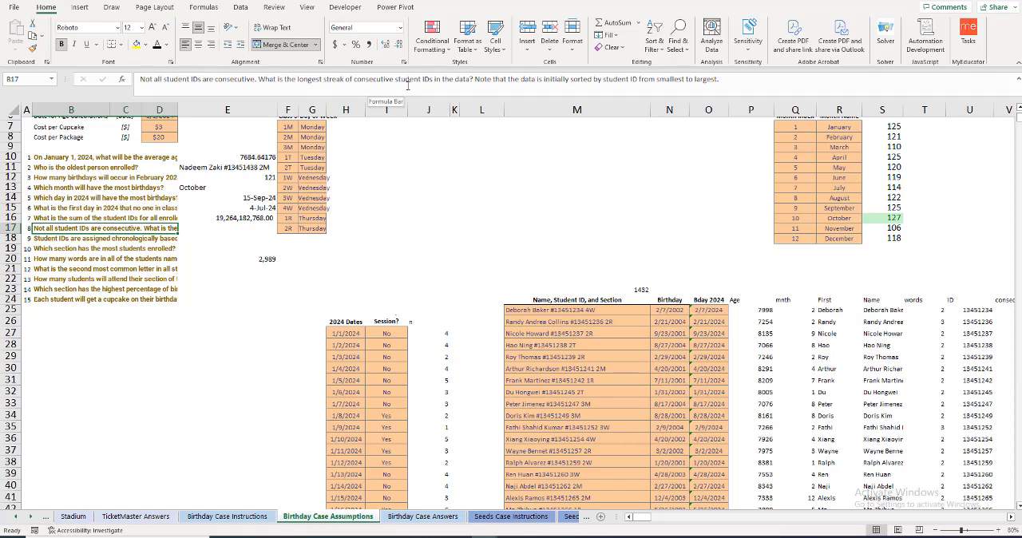
click(214, 229)
text(=max()
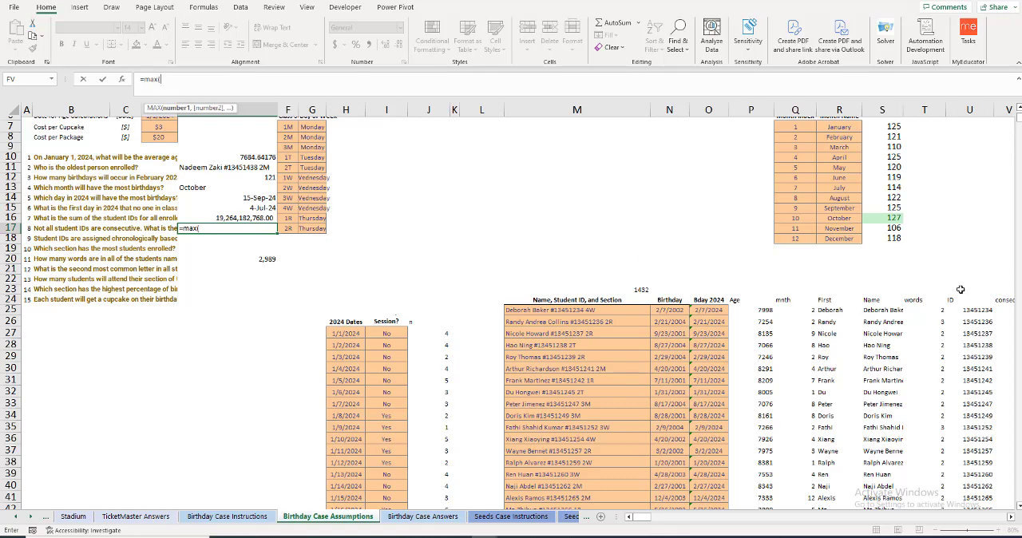
click(1003, 301)
key(Down)
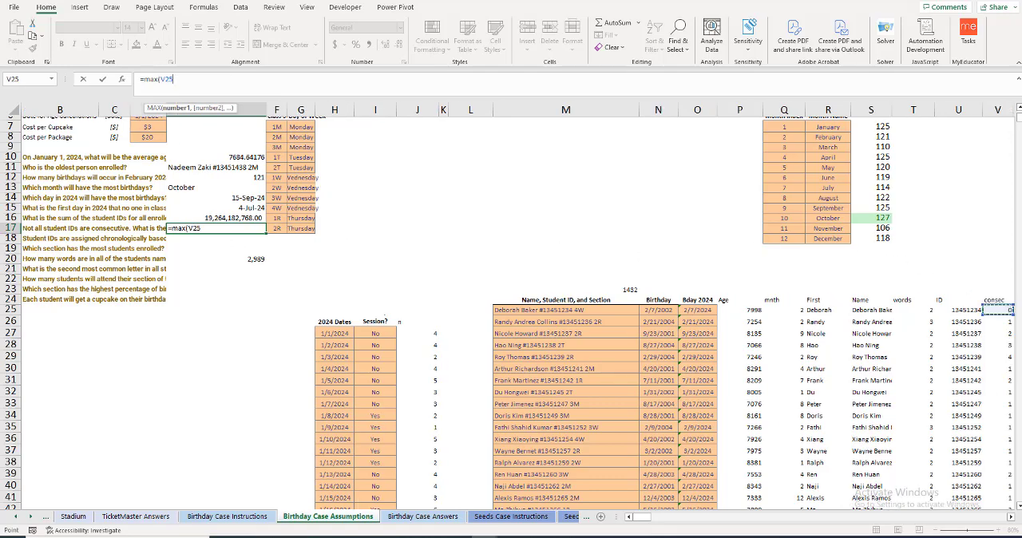
key(ctrl+shift+Down)
text())
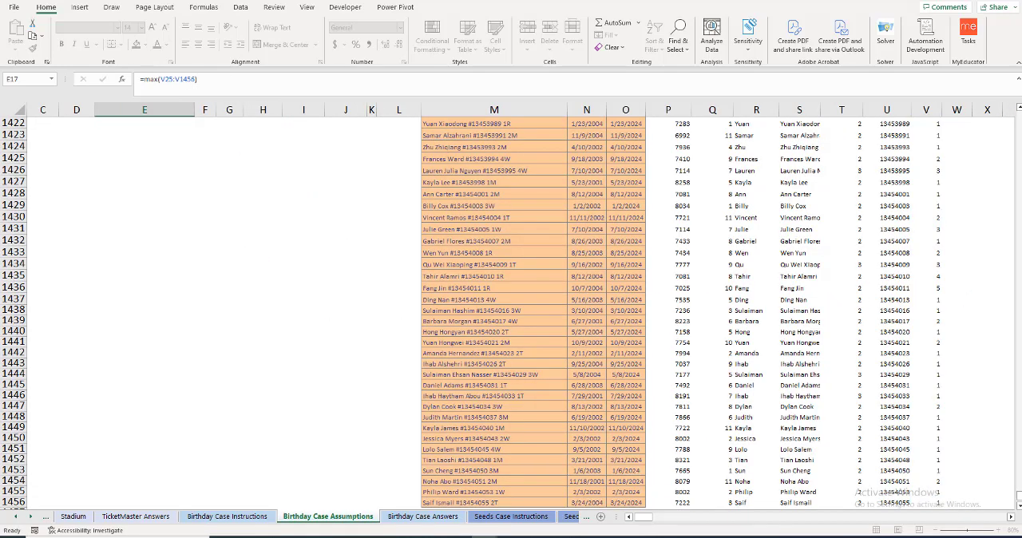
key(ctrl+Return)
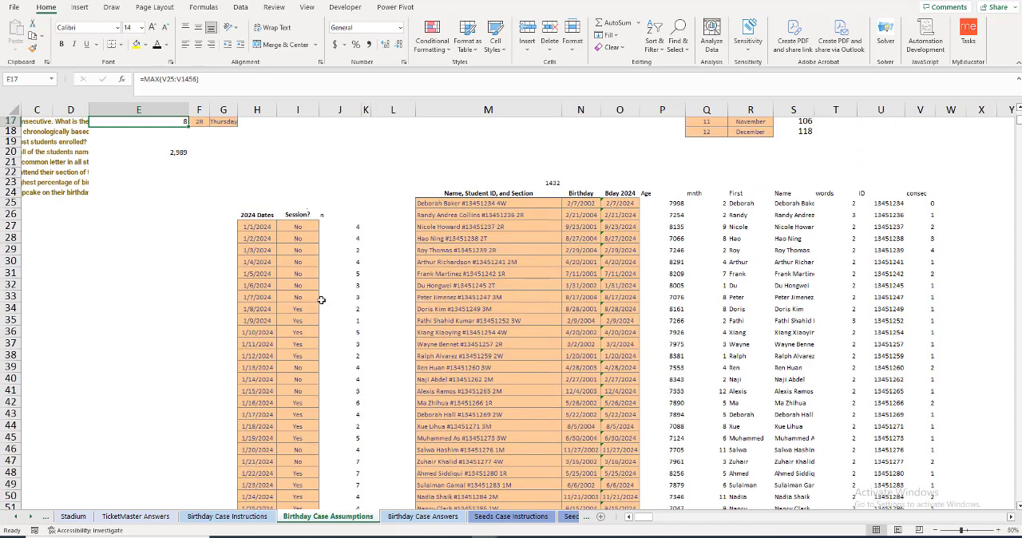
Step: Review the MAX formula in E17 and compare the student IDs in U30:U39 with their consec counts
key(Up)
key(Up)
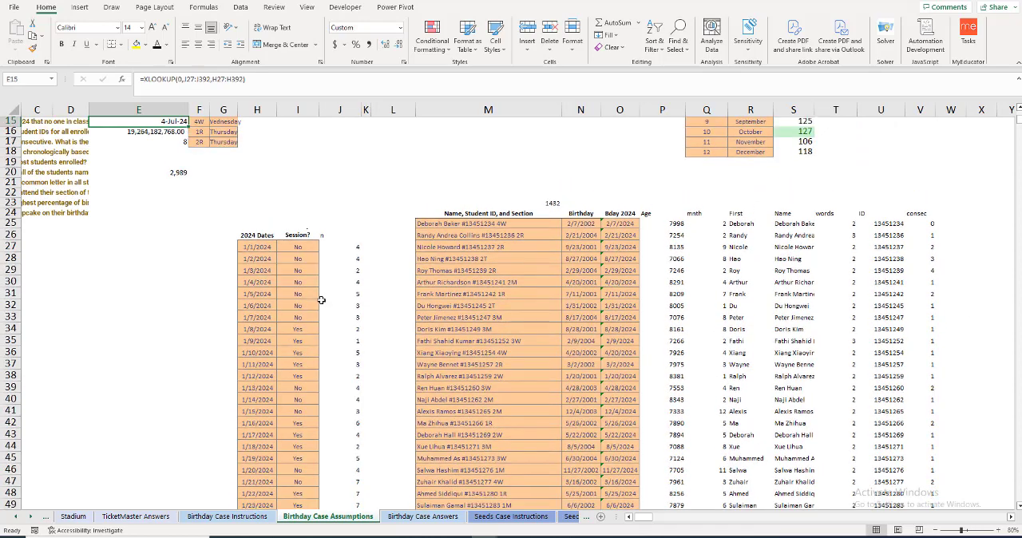
click(169, 142)
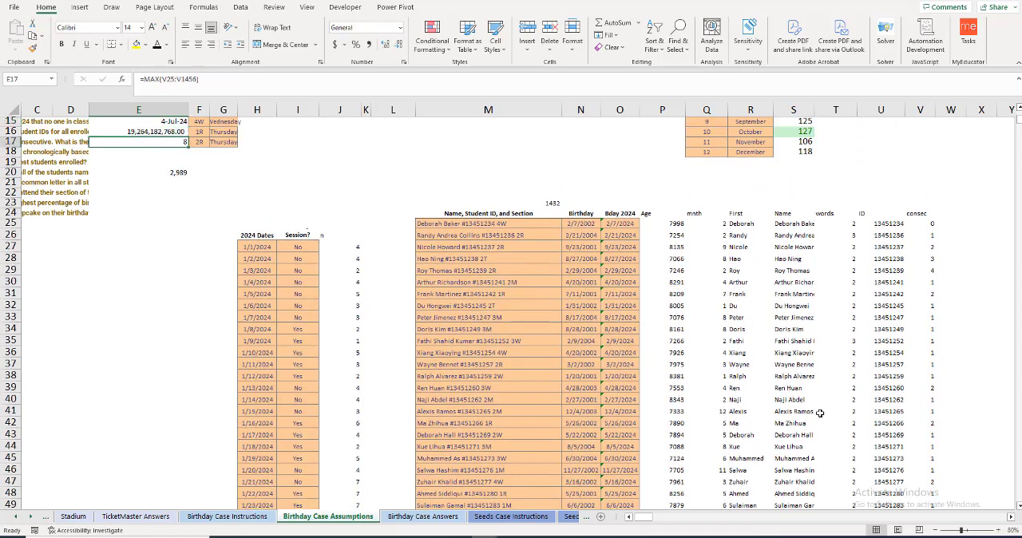
click(1011, 516)
click(1012, 517)
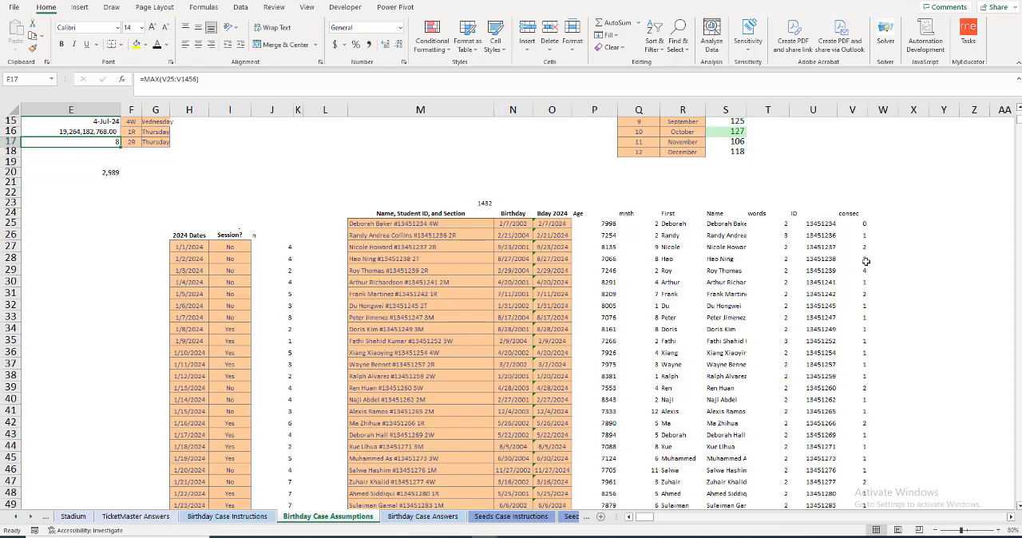
drag(834, 240, 831, 295)
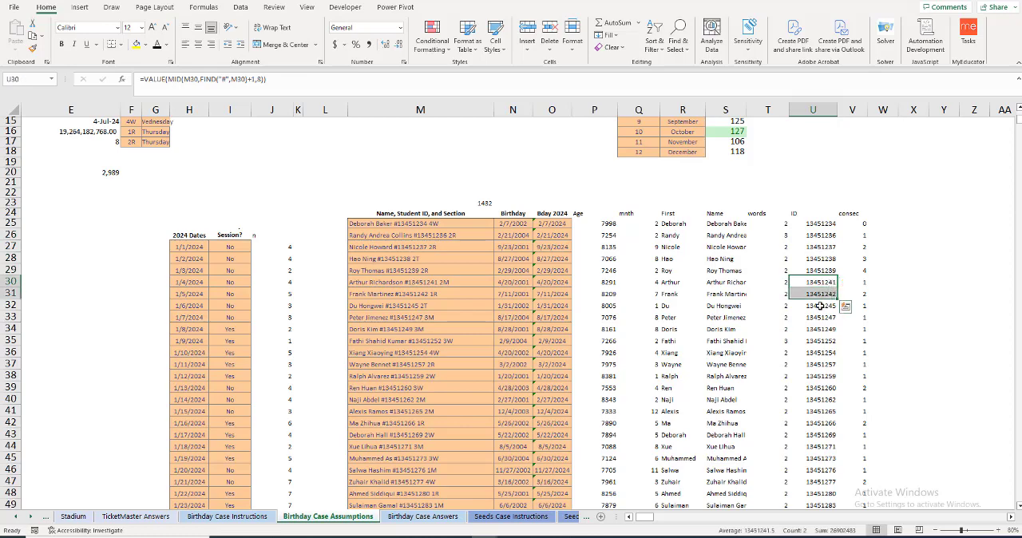
click(820, 308)
click(818, 319)
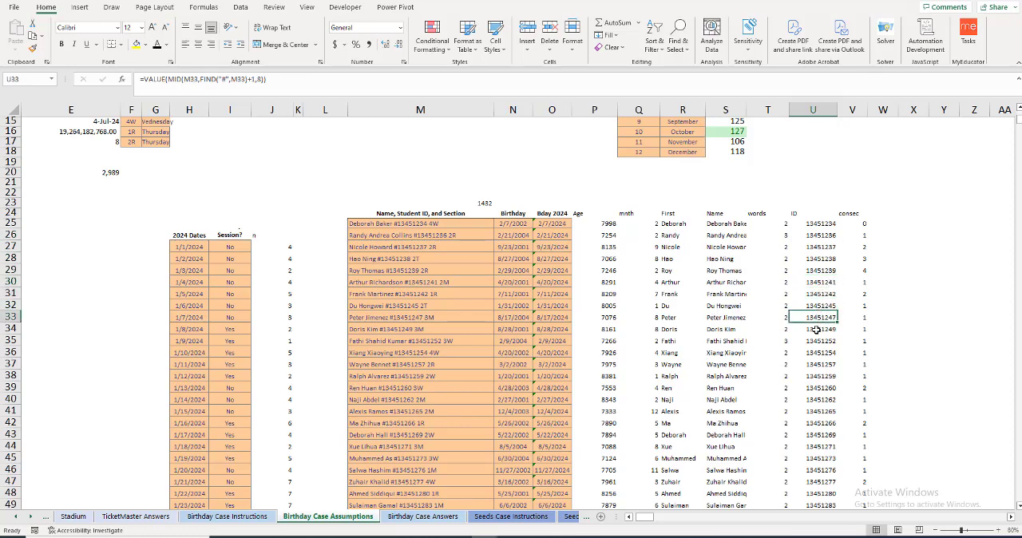
click(816, 329)
click(817, 342)
click(815, 353)
click(815, 365)
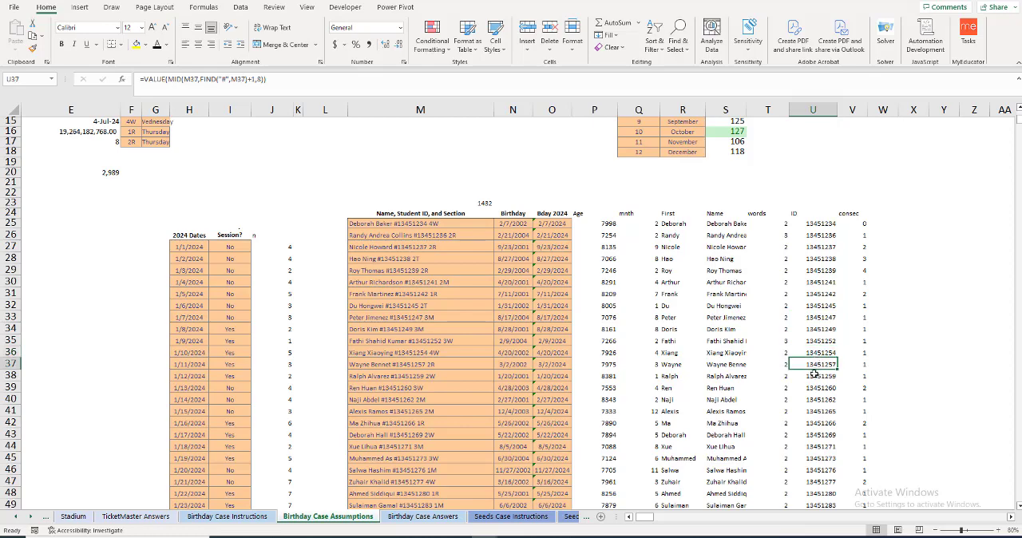
click(815, 376)
drag(815, 380, 815, 390)
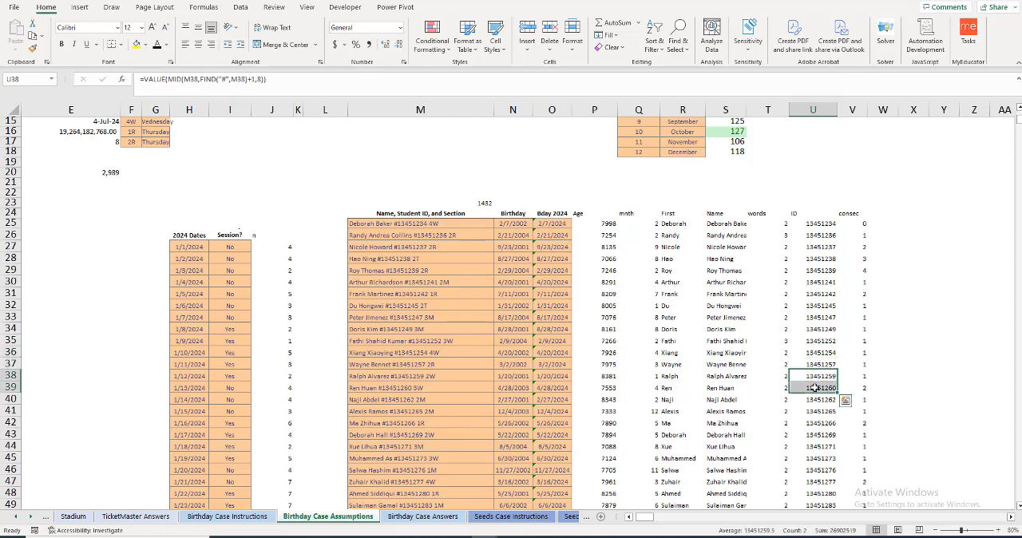
Step: Check the consec counts against the student IDs from row 42 down to row 82
scroll(815, 389, down, 1)
click(864, 359)
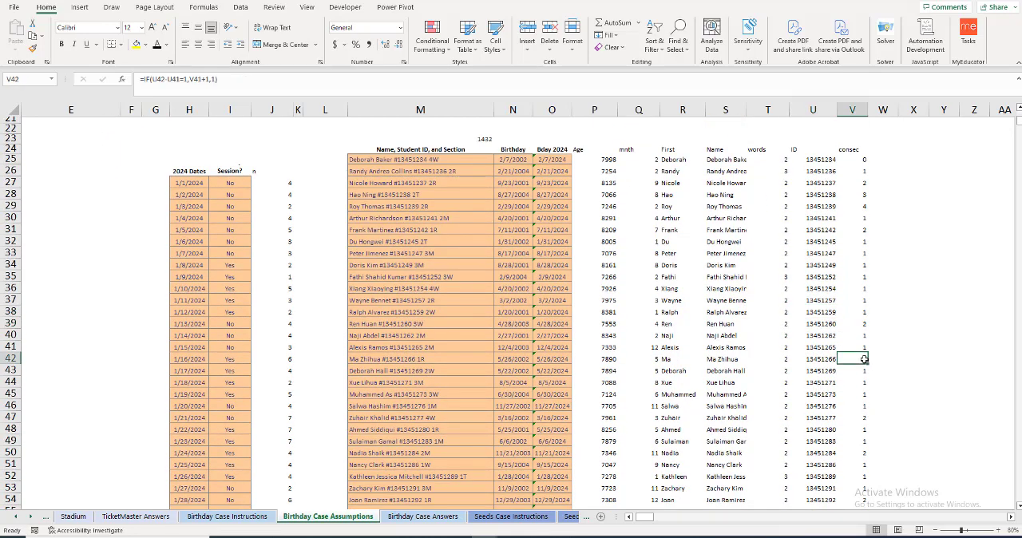
key(Left)
key(Down)
key(Down)
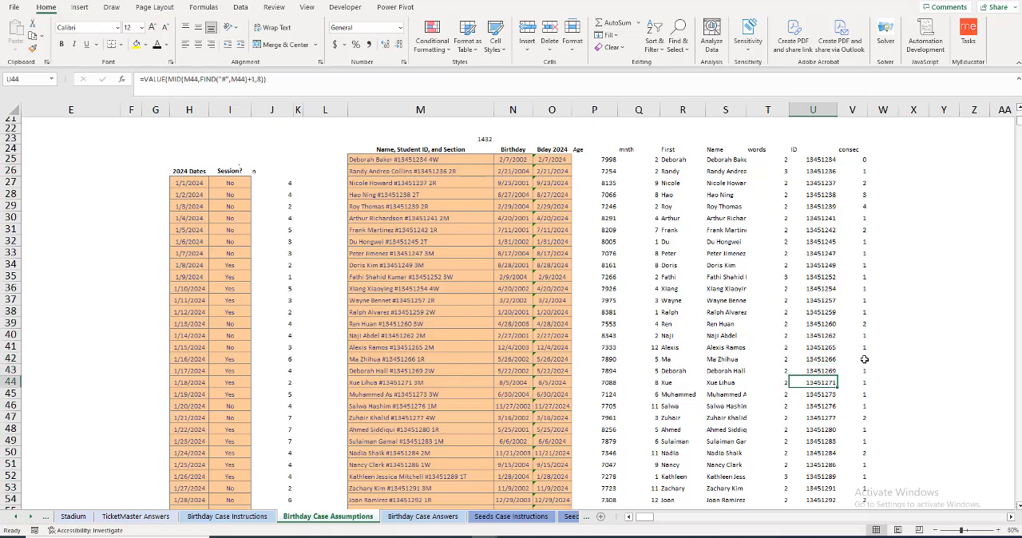
key(Right)
key(Down)
key(Down)
key(Down)
key(Down)
key(Down)
key(Down)
key(Down)
key(Down)
key(Down)
key(Down)
key(Down)
key(Down)
key(Down)
key(Down)
key(Down)
key(Down)
key(Down)
key(Down)
key(Down)
key(Down)
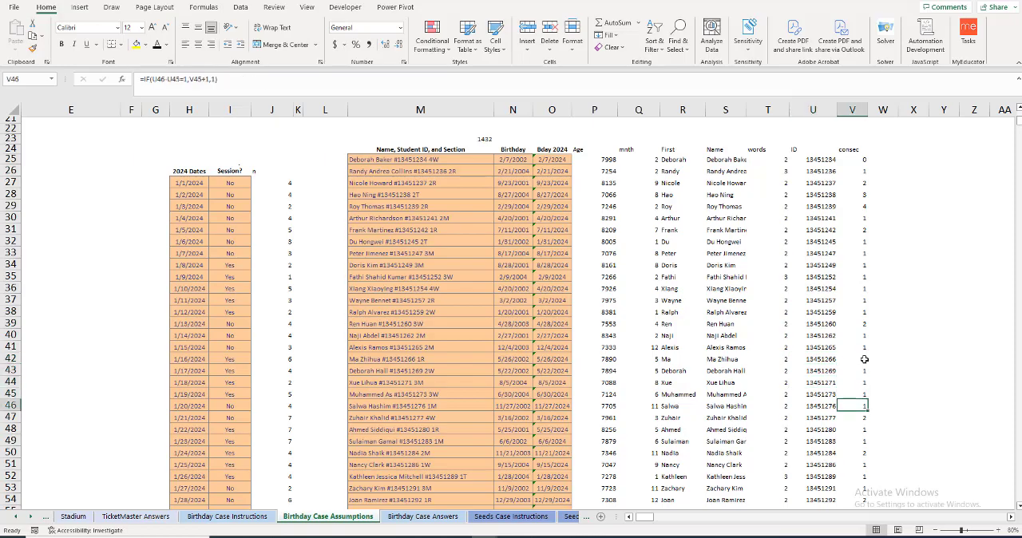
key(Down)
key(Down)
key(Down)
key(Down)
key(Down)
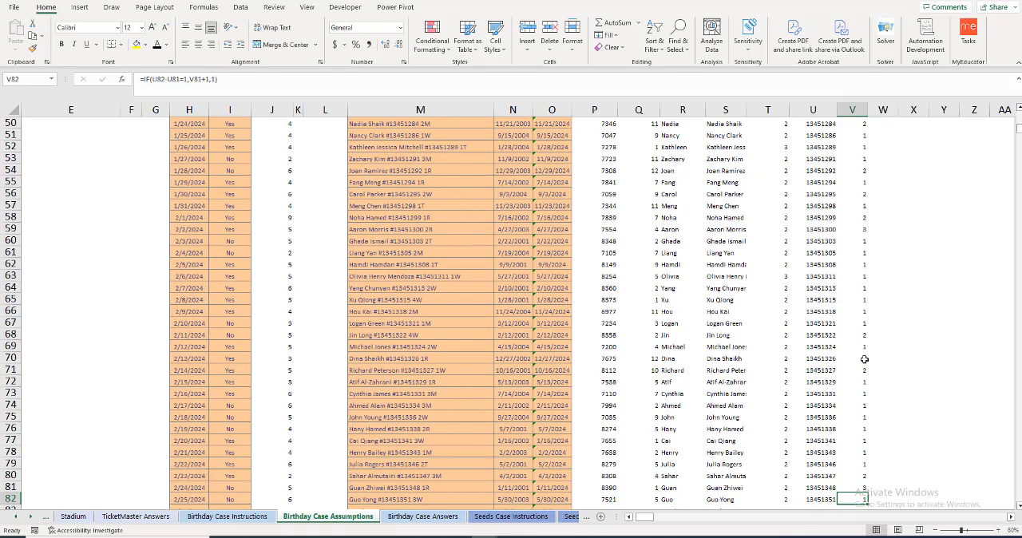
Step: Examine the consec counts in rows 55 to 83 and compare them with the consecutive IDs in U79:U81
click(864, 179)
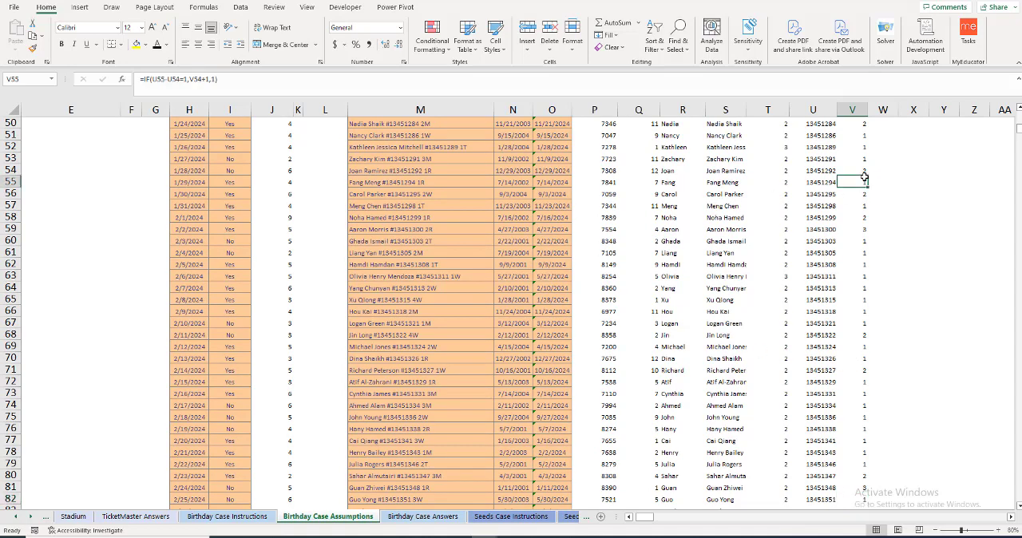
key(Down)
key(Down)
key(Down)
key(Down)
key(Down)
key(Down)
key(Down)
key(Down)
key(Down)
key(Down)
key(Down)
key(Down)
key(Down)
key(Down)
key(Down)
key(Down)
key(Down)
key(Down)
key(Down)
key(Down)
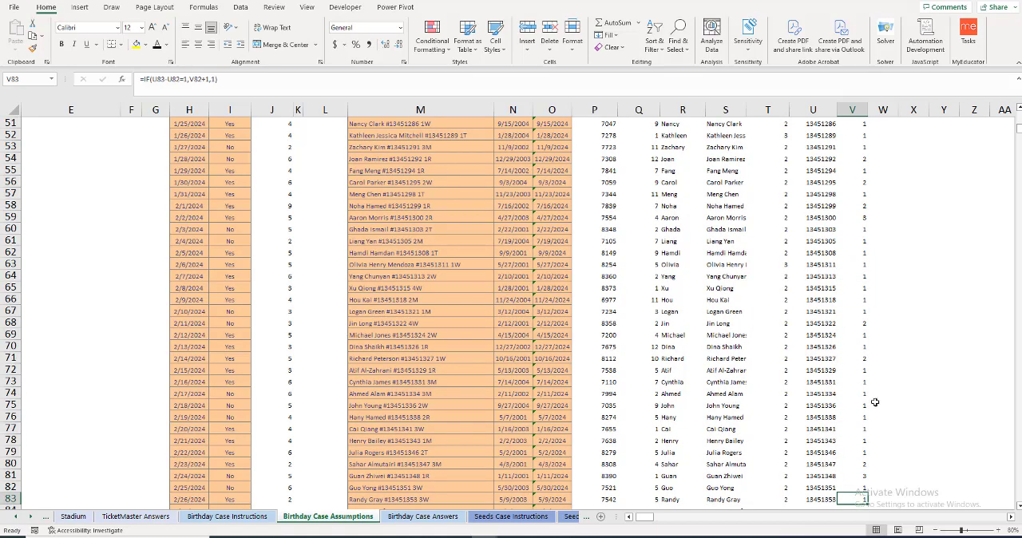
click(853, 455)
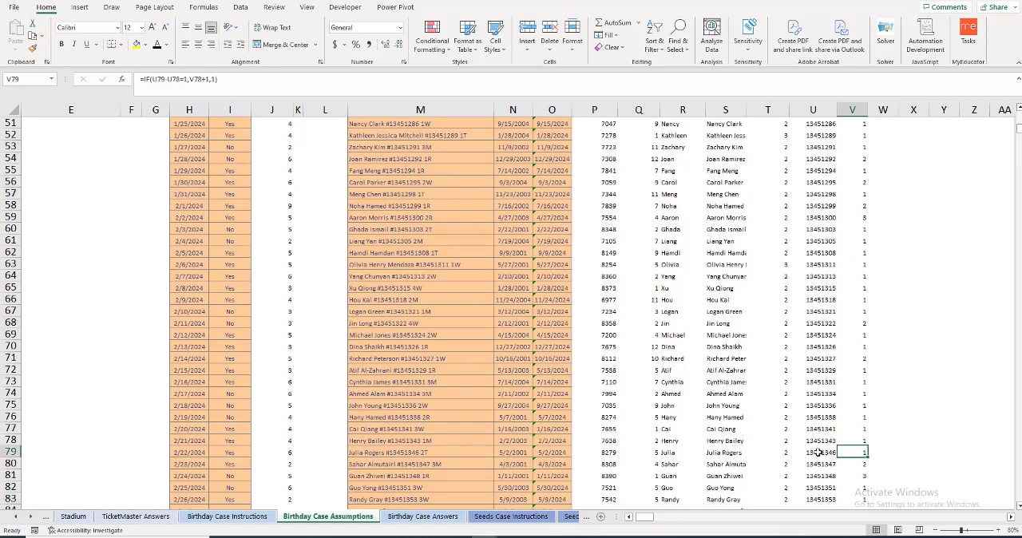
drag(823, 441, 830, 474)
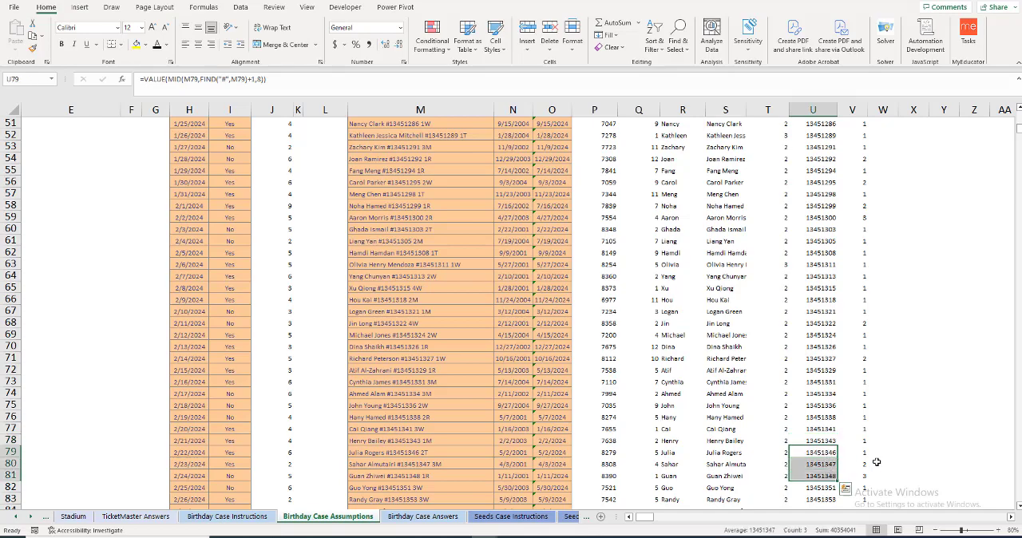
scroll(896, 456, down, 2)
scroll(895, 456, down, 1)
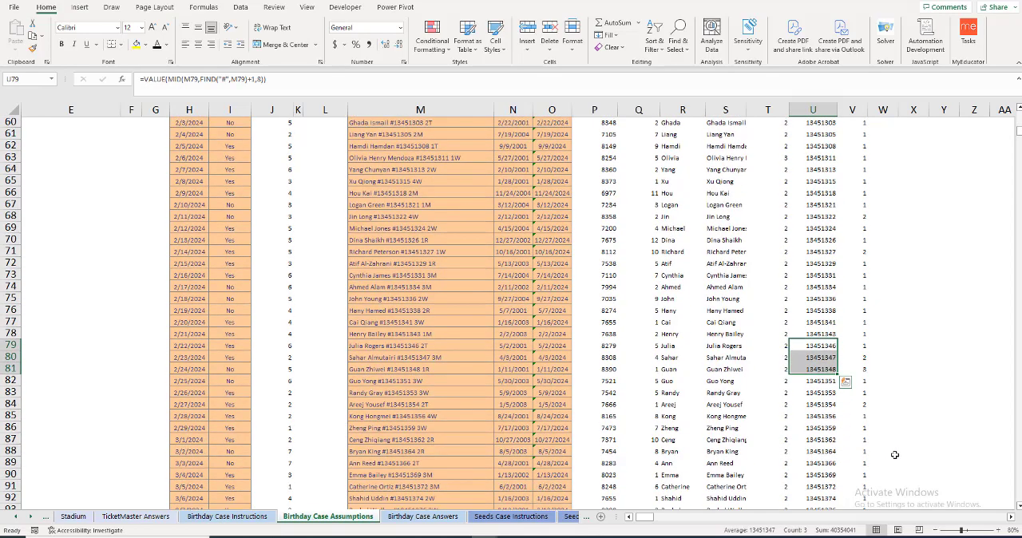
Step: Recheck the answer to question 8 and its MAX formula in E17
scroll(895, 456, up, 3)
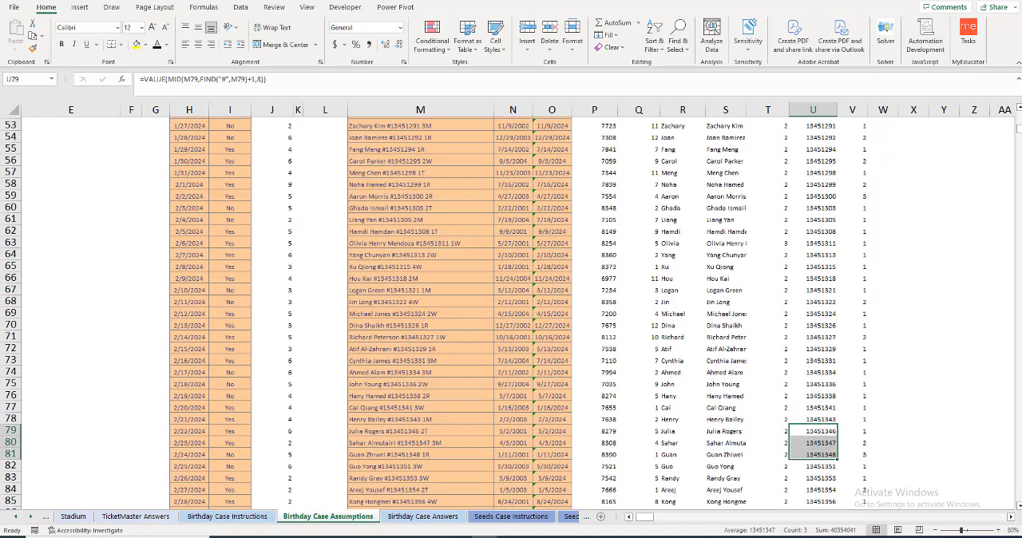
drag(1020, 130, 1020, 113)
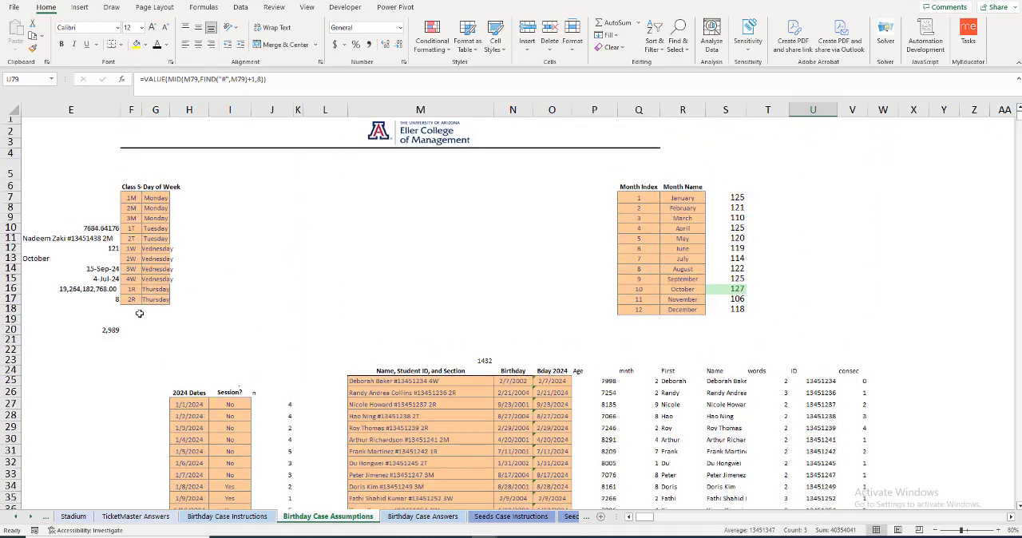
drag(640, 517, 629, 521)
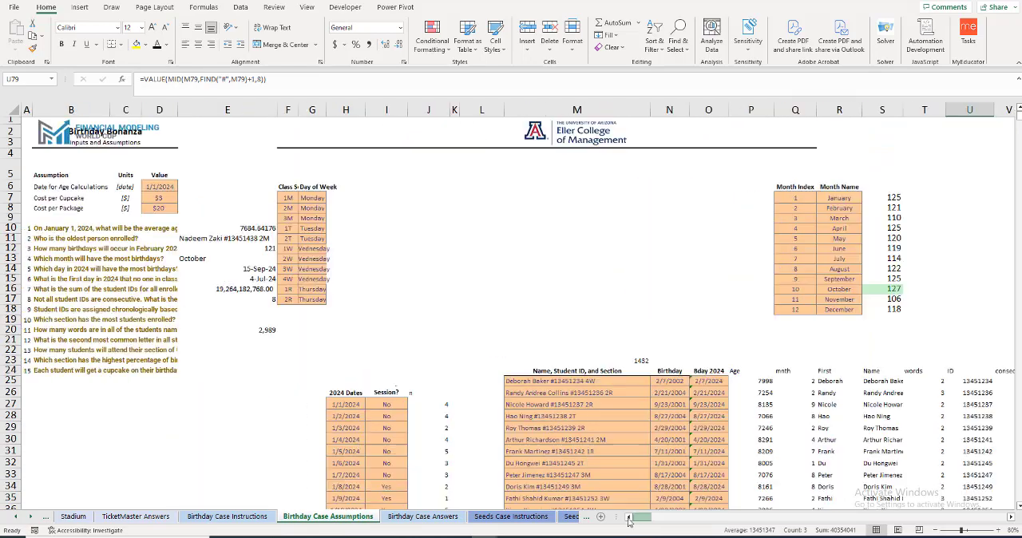
click(236, 302)
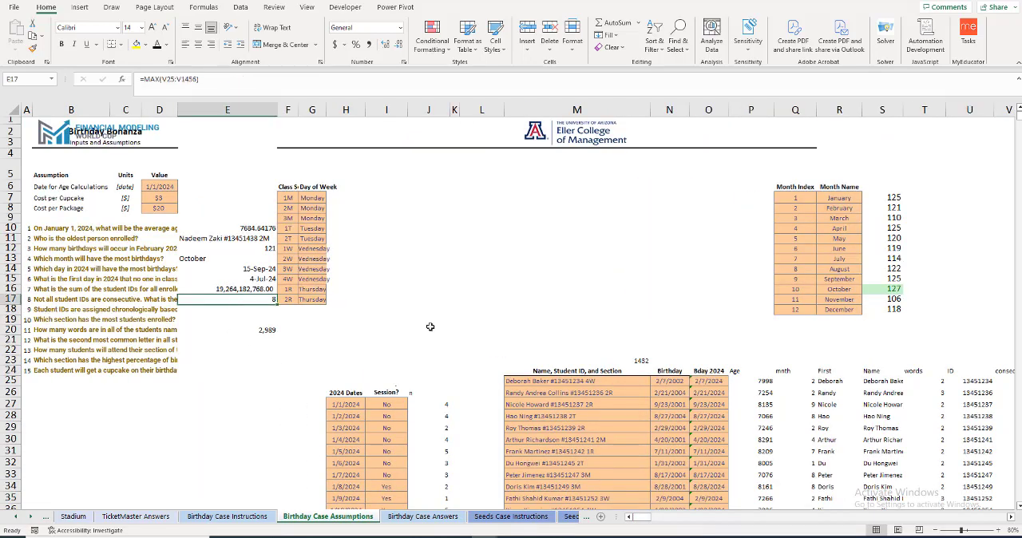
Step: Apply a Top 10 Items conditional formatting rule with Light Red Fill with Dark Red Text to the consec counts in V25:V1456
click(1011, 518)
click(1012, 518)
click(1012, 517)
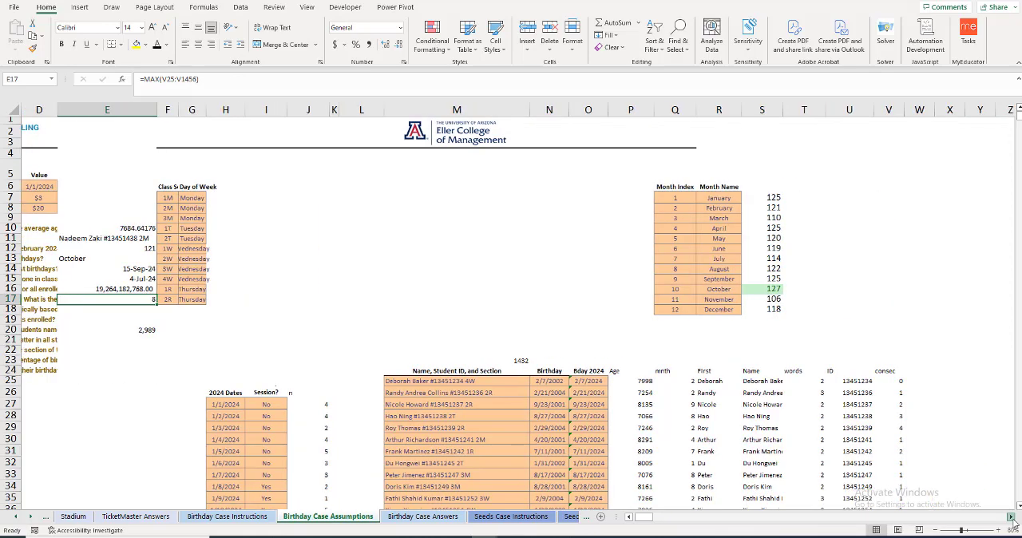
click(895, 382)
key(ctrl+shift+Down)
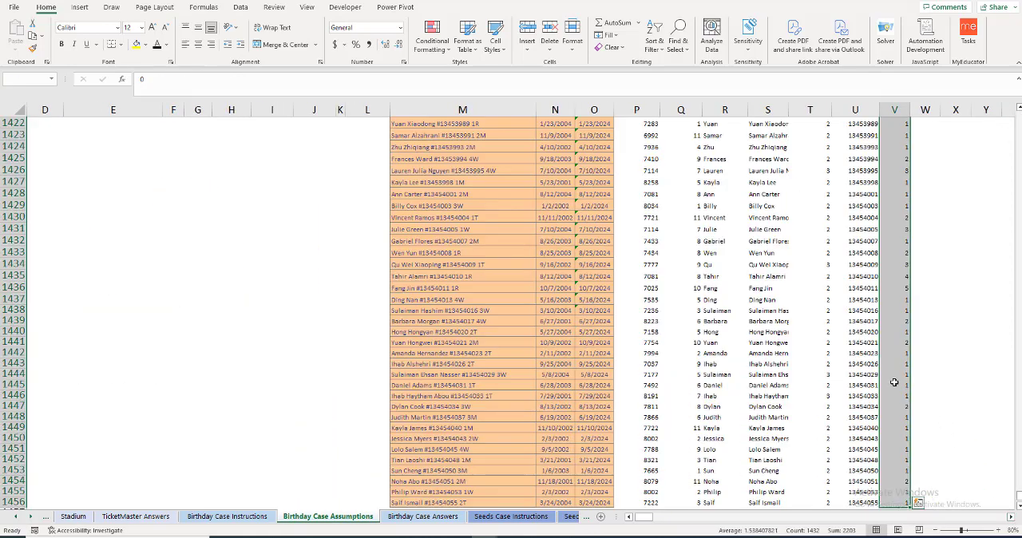
click(449, 51)
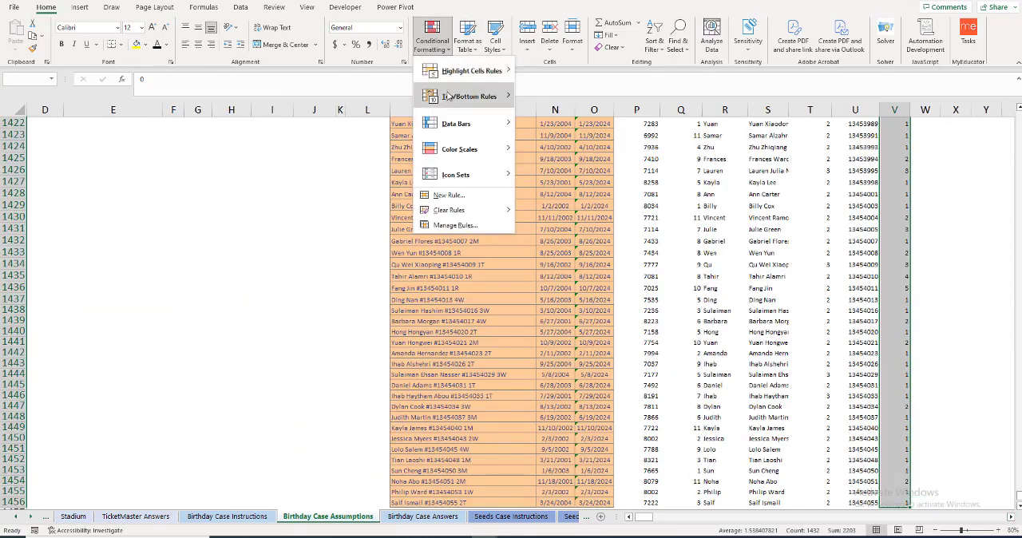
mouse_move(450, 97)
click(551, 98)
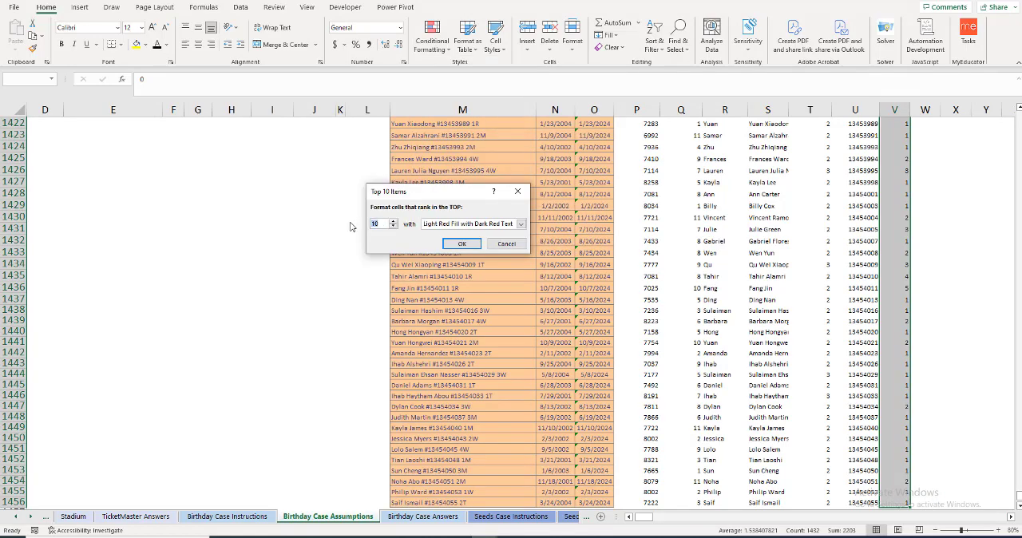
key(Escape)
click(893, 354)
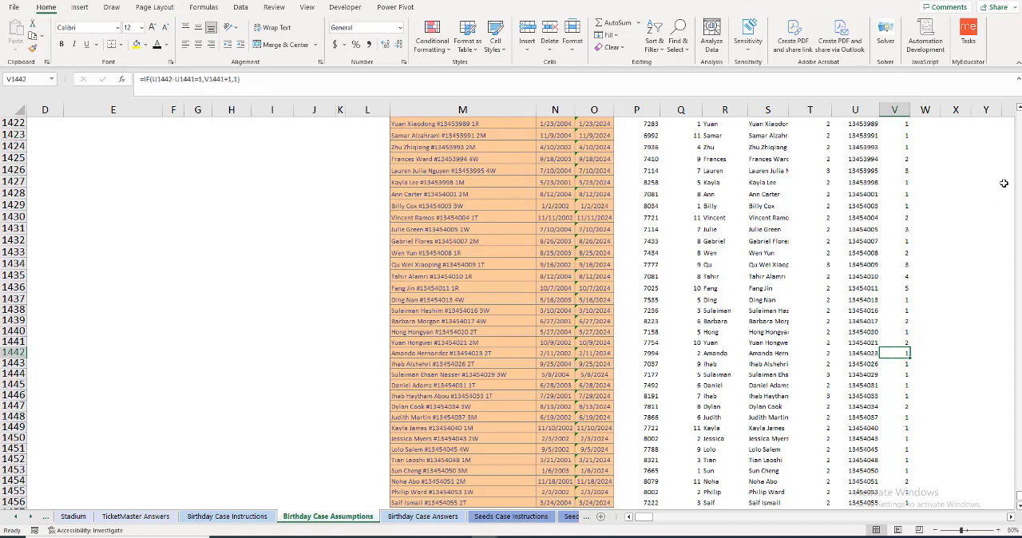
Step: Locate the highlighted top counts in the consec column and select the matching student IDs in U883:U890
scroll(1019, 494, down, 1)
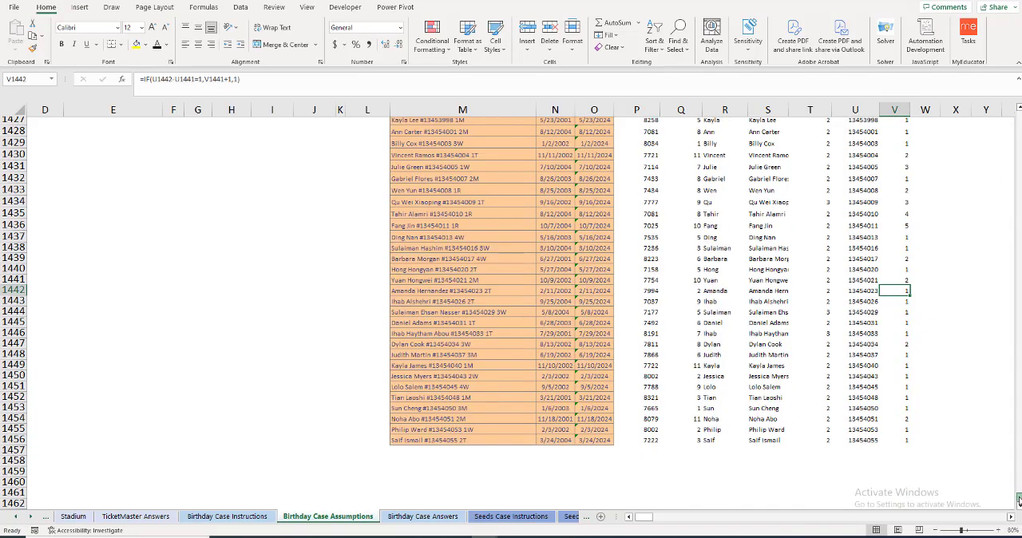
drag(1019, 479, 983, 325)
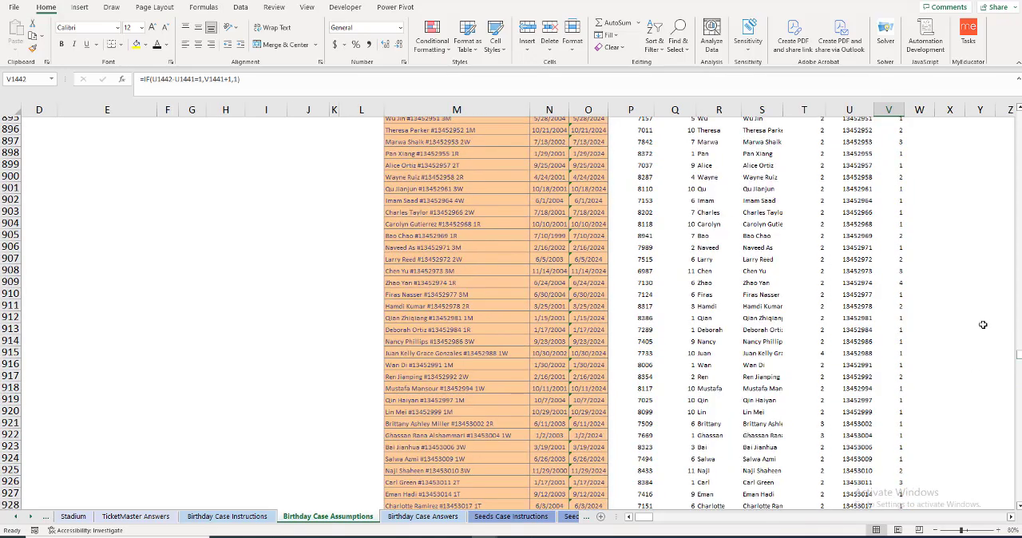
scroll(983, 325, up, 6)
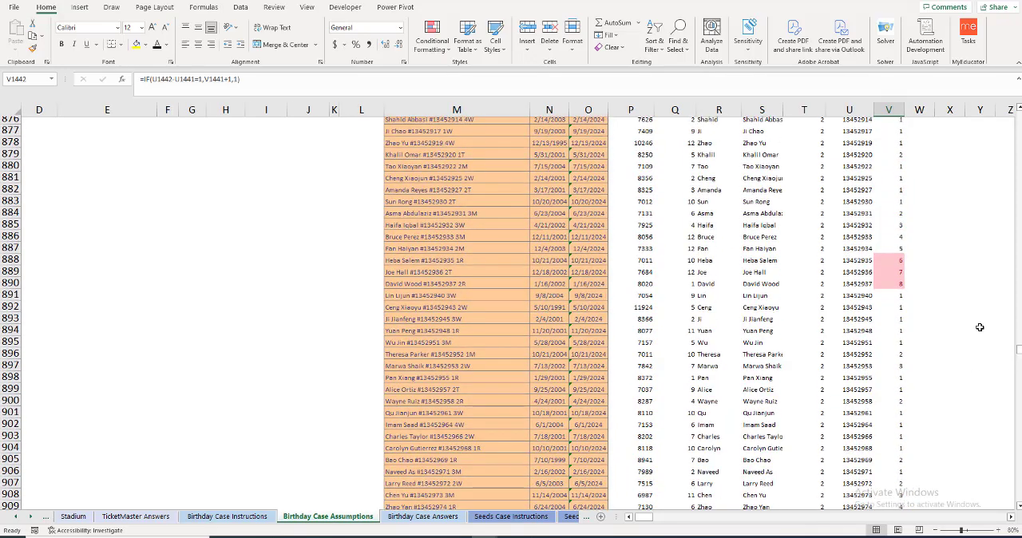
click(862, 203)
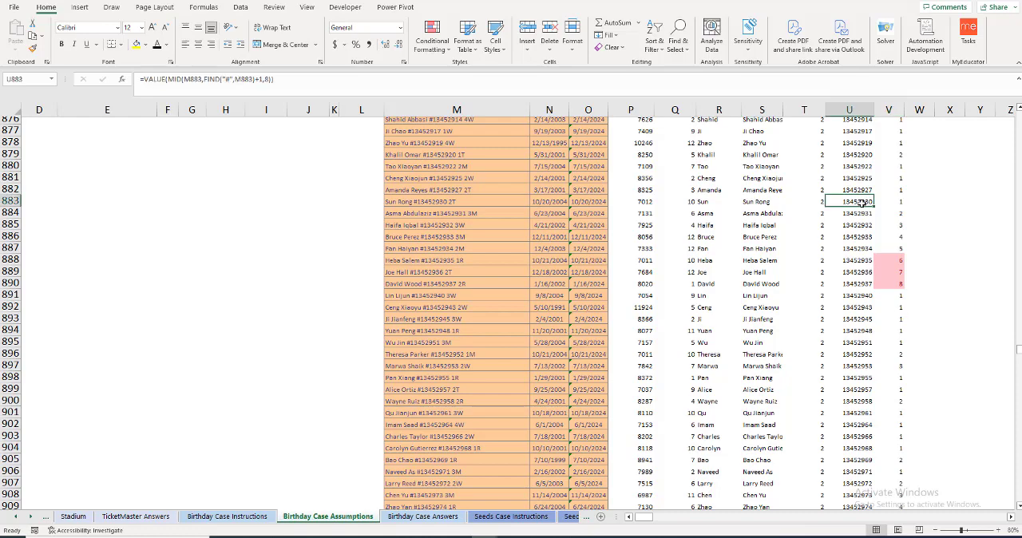
drag(862, 203, 861, 285)
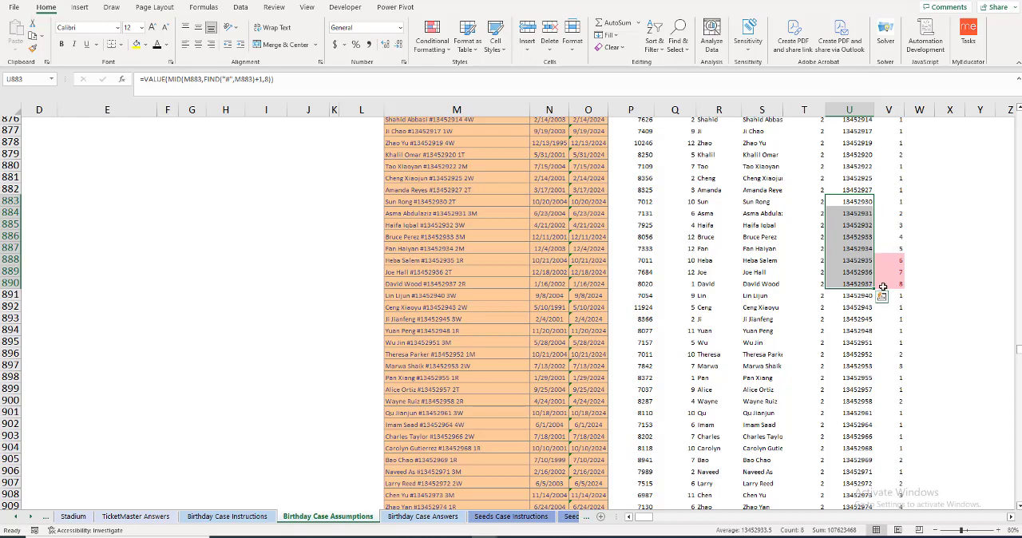
Step: Go through the student IDs from U883 to U890 one by one and compare them with their consec counts
click(857, 202)
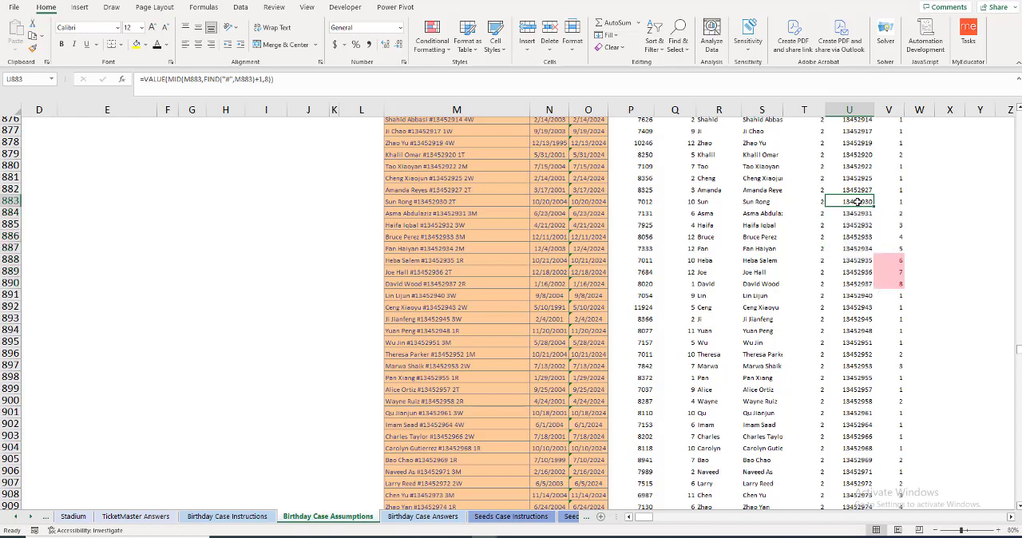
click(892, 212)
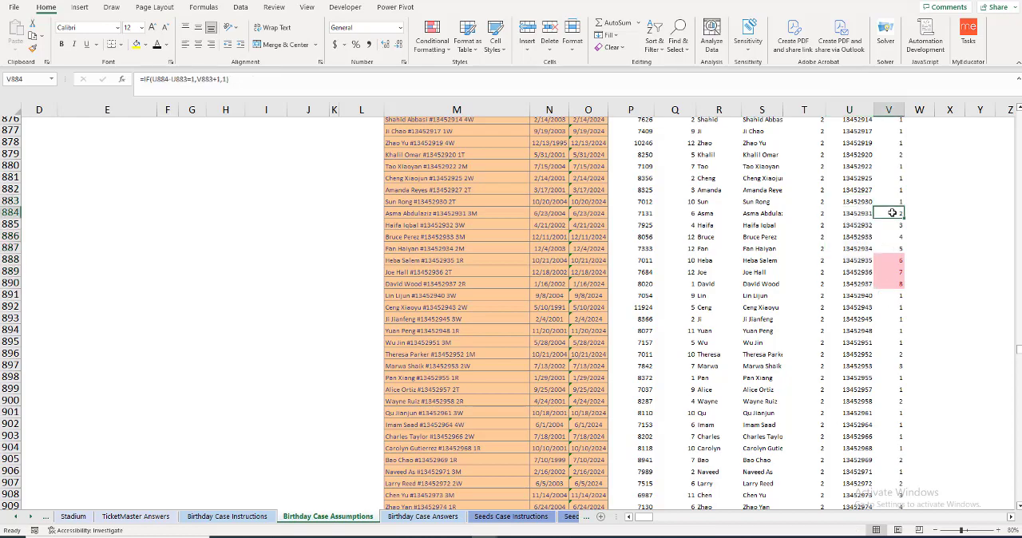
click(865, 205)
click(862, 224)
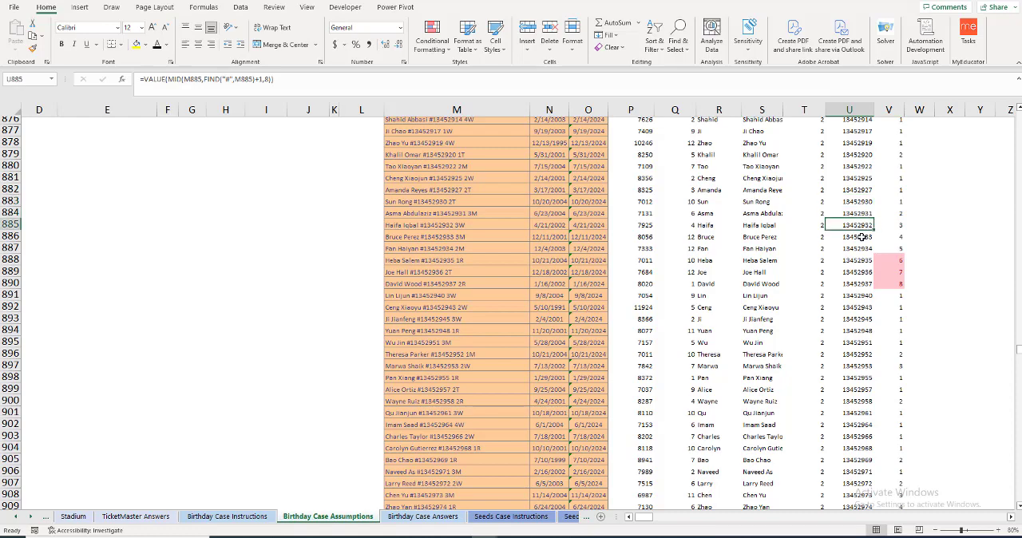
click(862, 236)
click(861, 260)
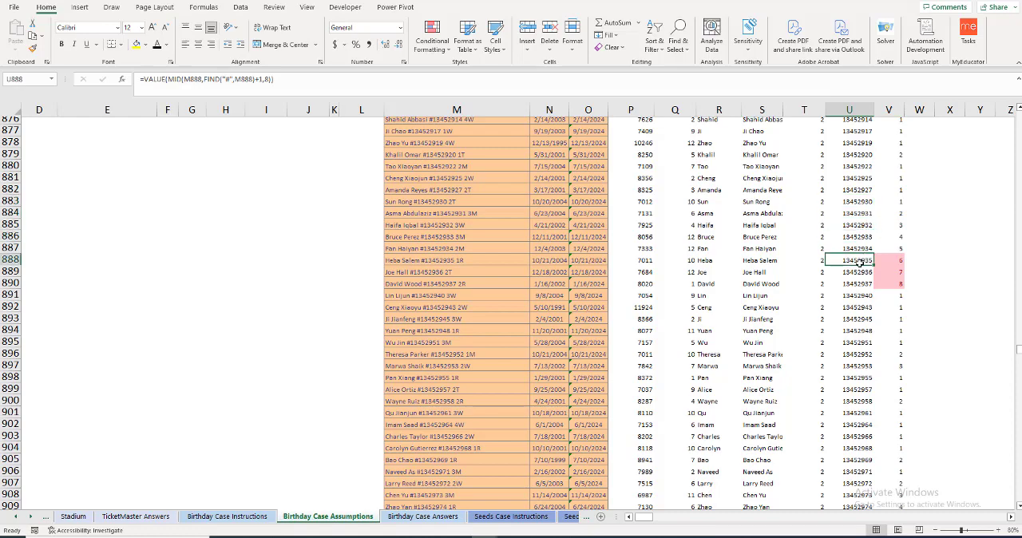
click(860, 205)
click(860, 214)
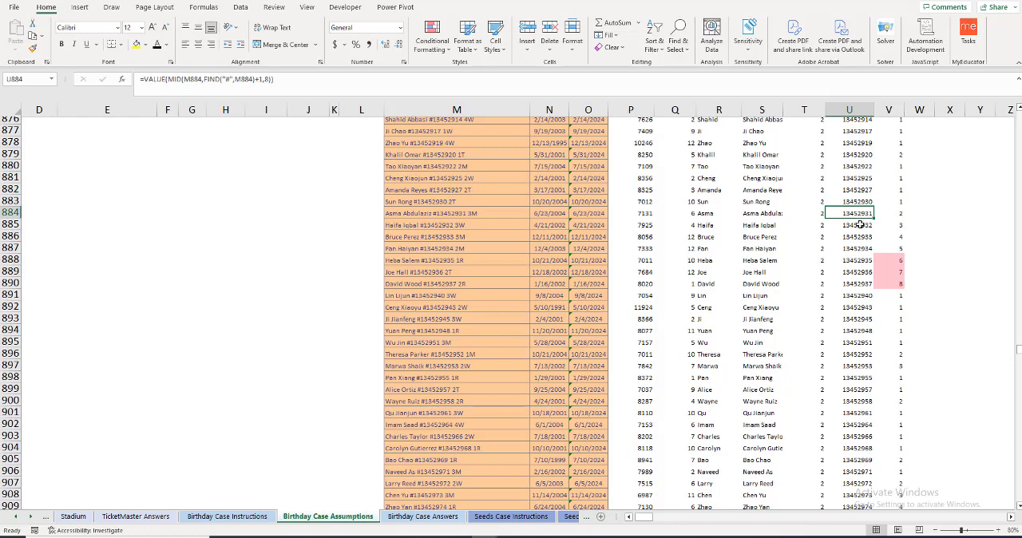
click(861, 226)
click(860, 237)
click(859, 249)
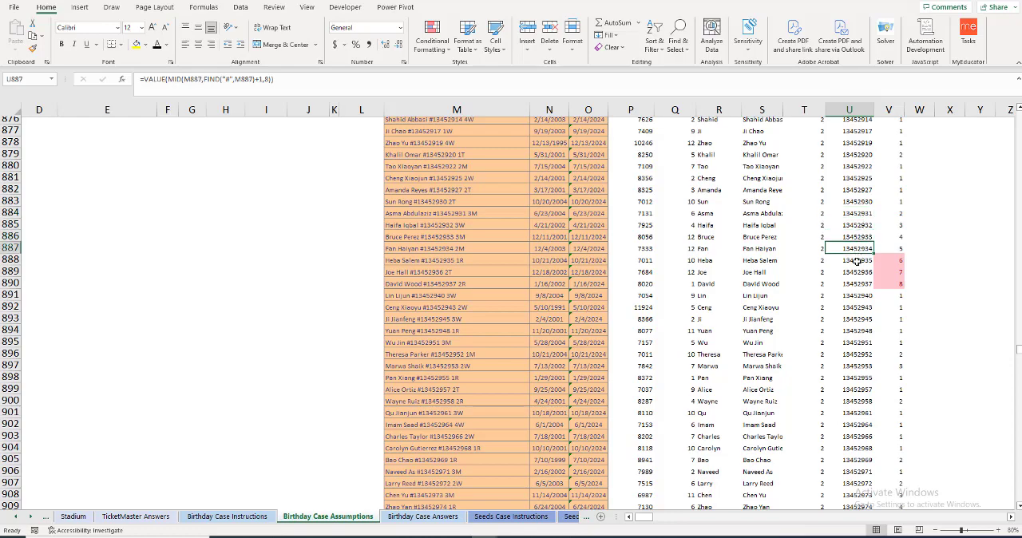
click(857, 261)
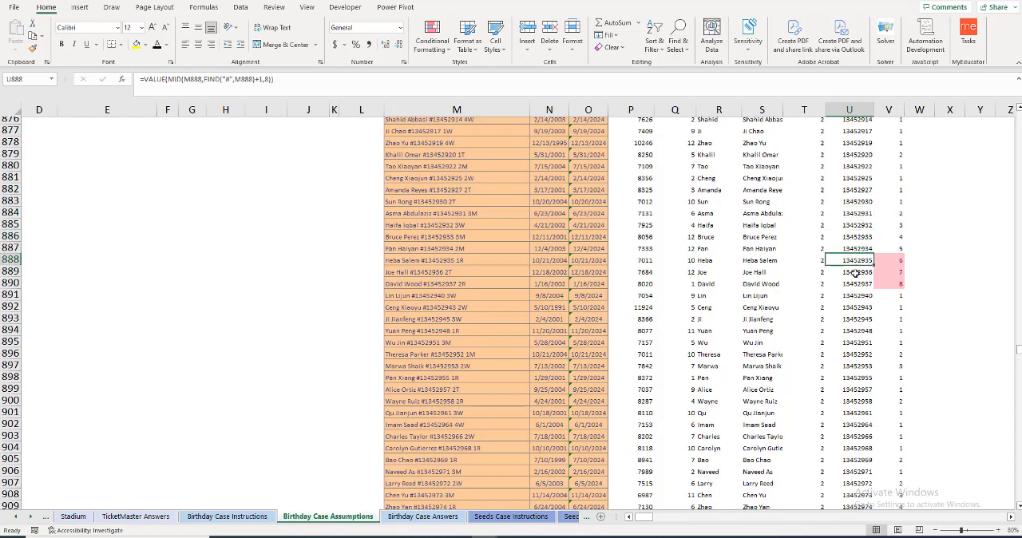
click(855, 273)
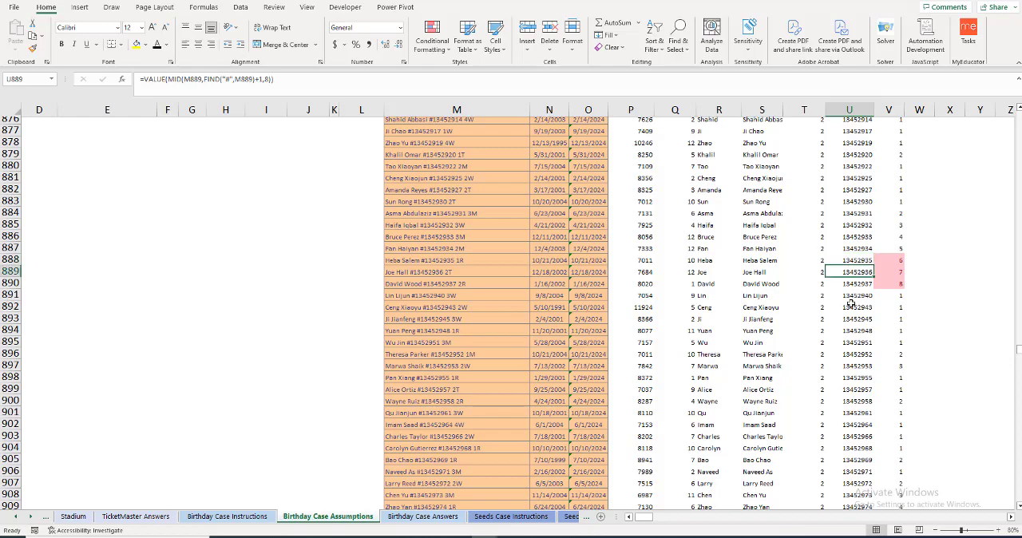
click(858, 284)
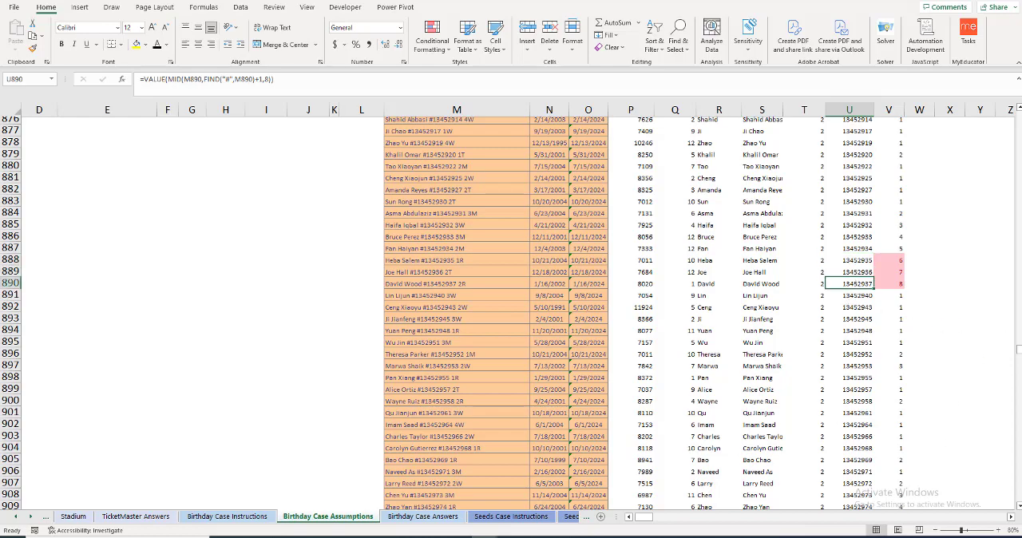
Step: Return to the question list and read the full text of question 9 in B18
scroll(274, 276, left, 2)
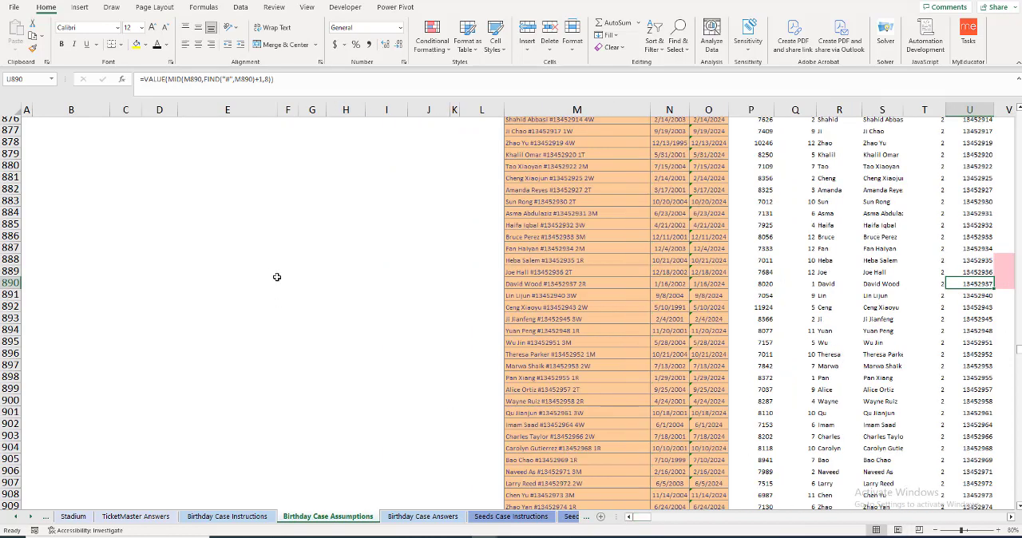
scroll(272, 273, up, 2)
key(ctrl+Left)
key(Up)
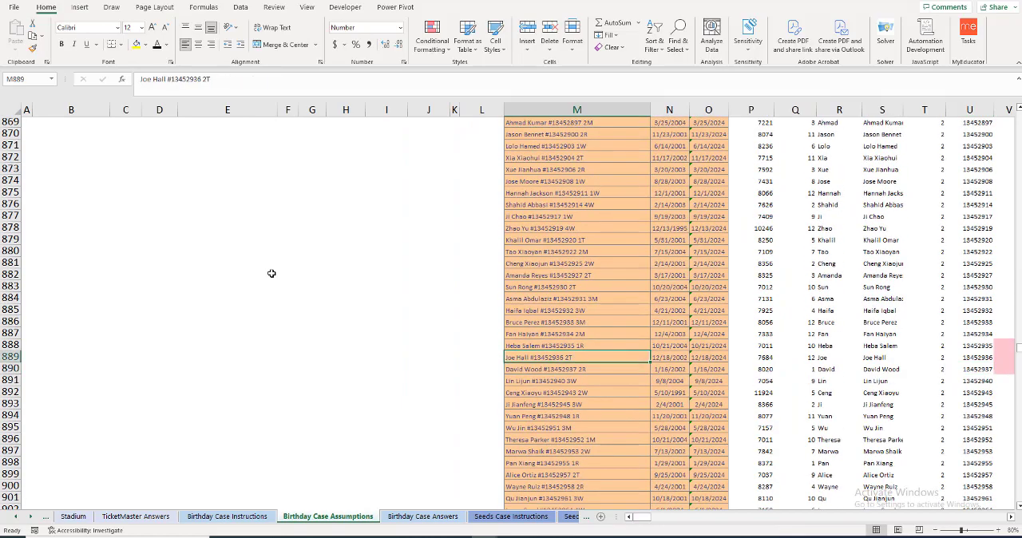
key(ctrl+Up)
key(Up)
key(Up)
key(Up)
key(Up)
key(Up)
key(Up)
key(Up)
key(Up)
key(Up)
key(Up)
key(Up)
key(Up)
key(Up)
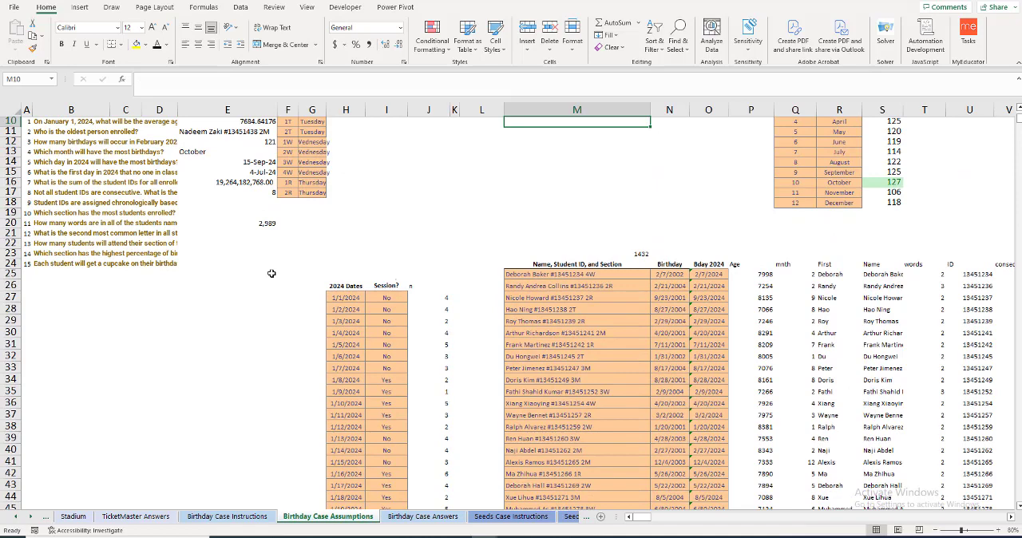
click(216, 192)
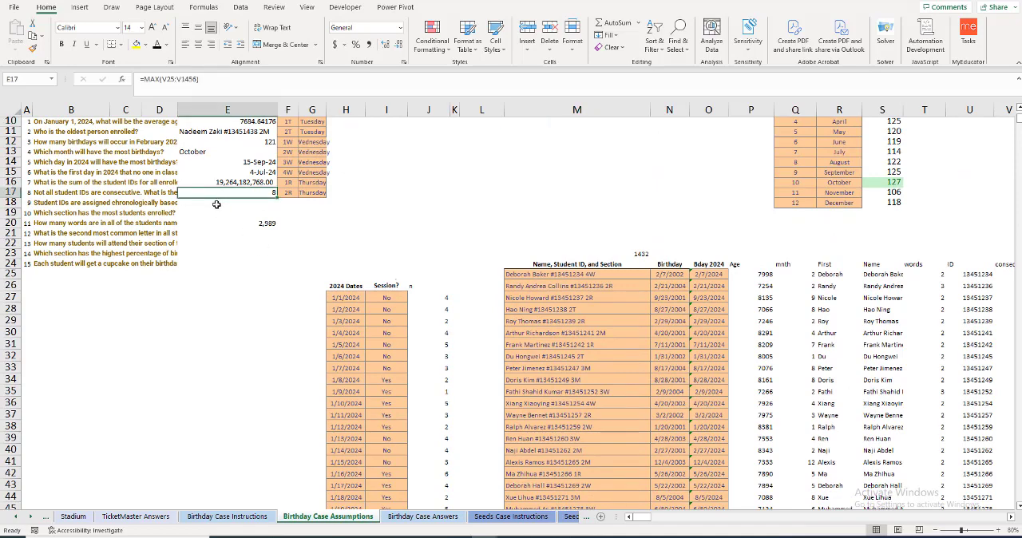
click(216, 205)
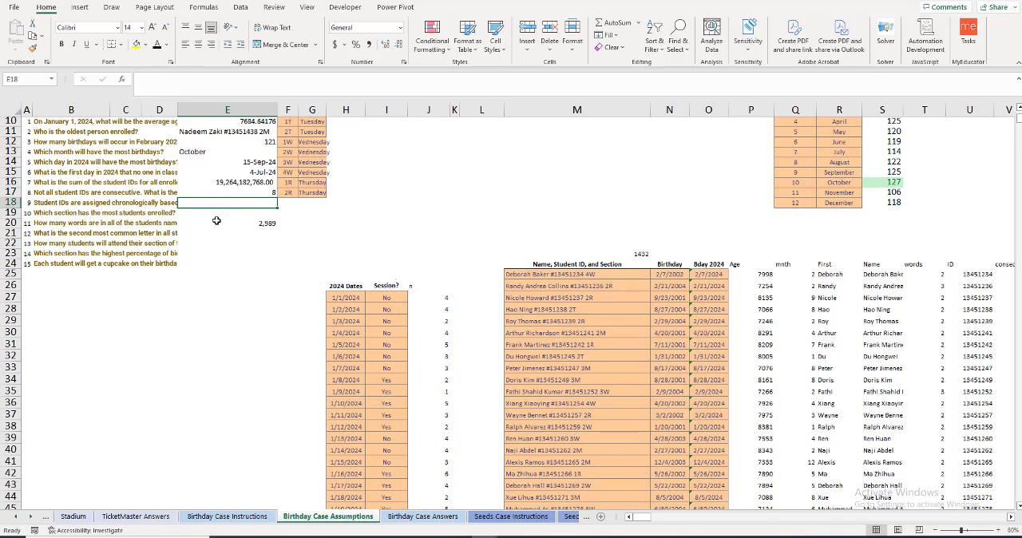
click(154, 205)
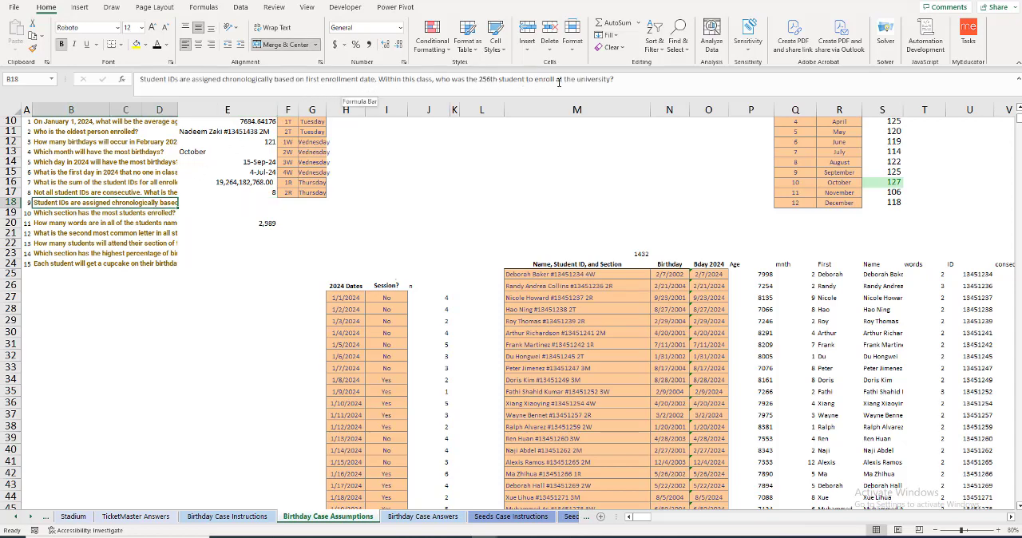
Step: Enter =SMALL(U25:U1456,256) in E18 to get the 256th smallest student ID for question 9
click(228, 203)
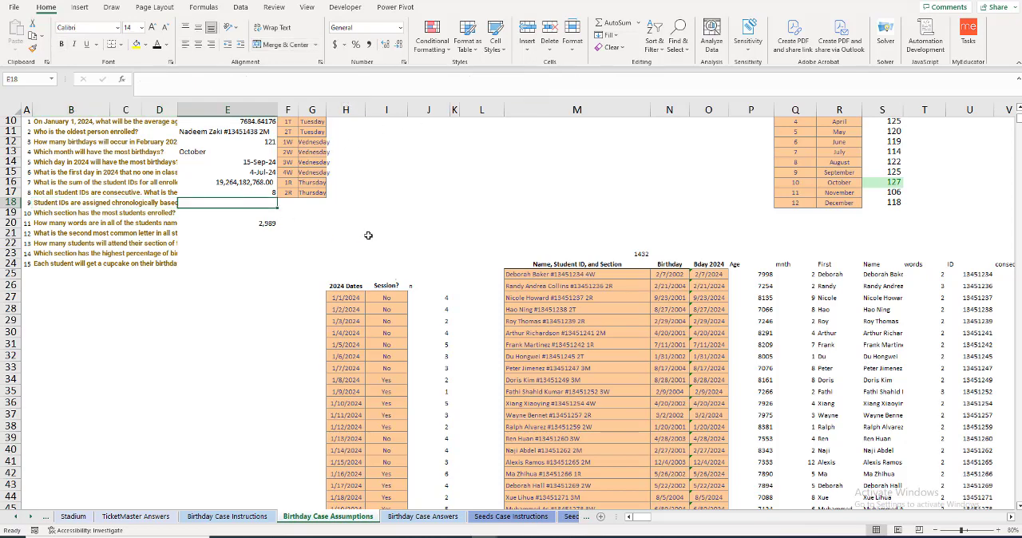
text(=)
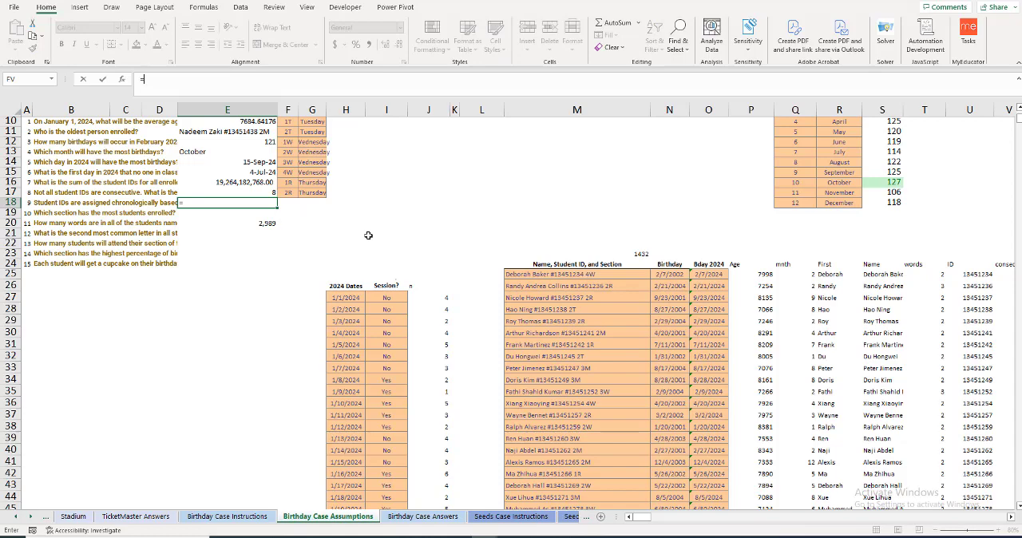
text(sm)
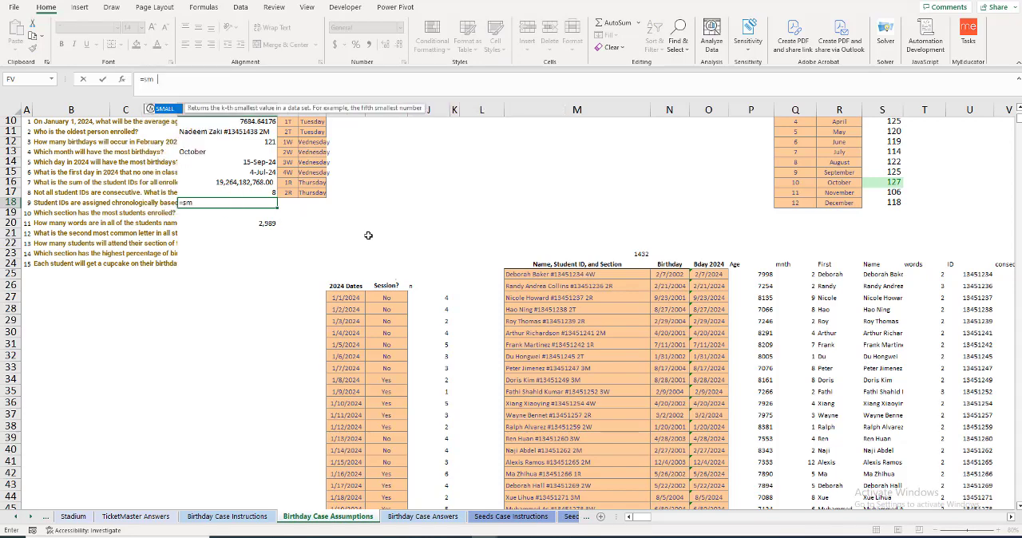
text(all)
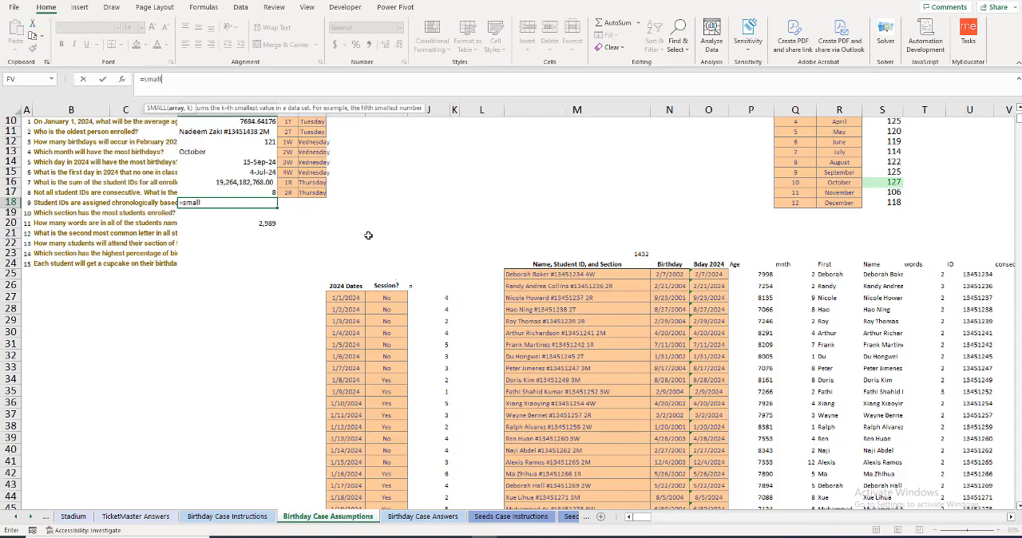
key(Tab)
click(983, 274)
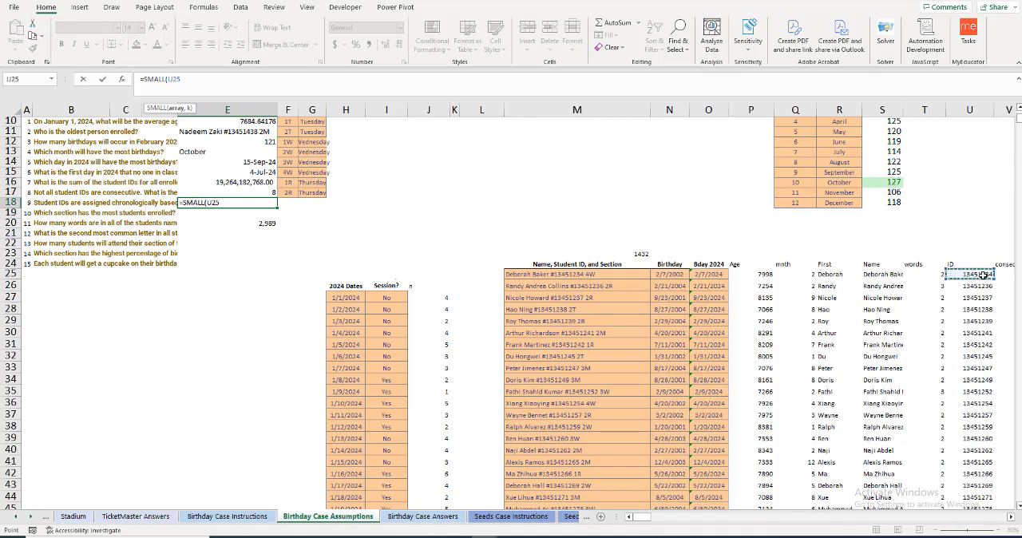
key(ctrl+shift+Down)
text(,)
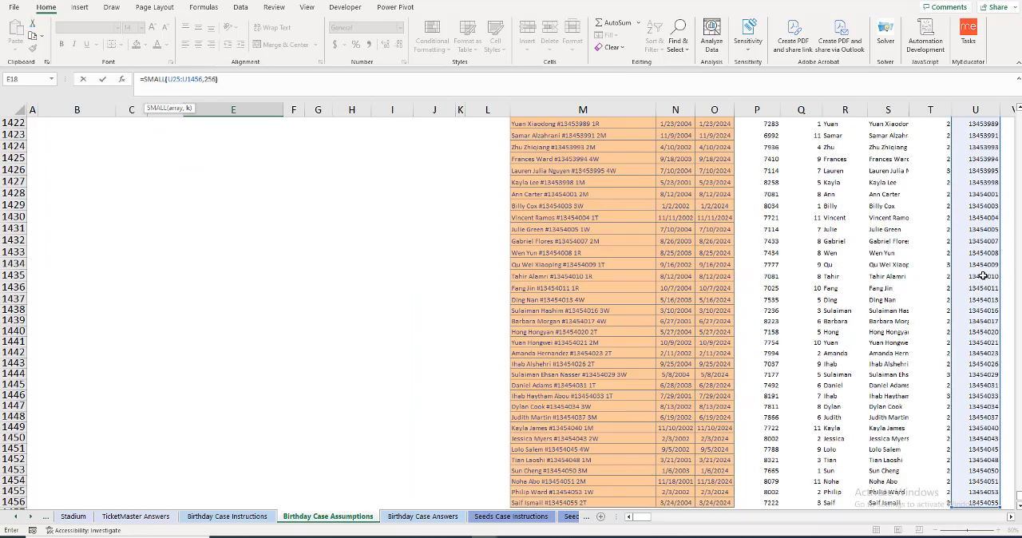
text(256))
key(Return)
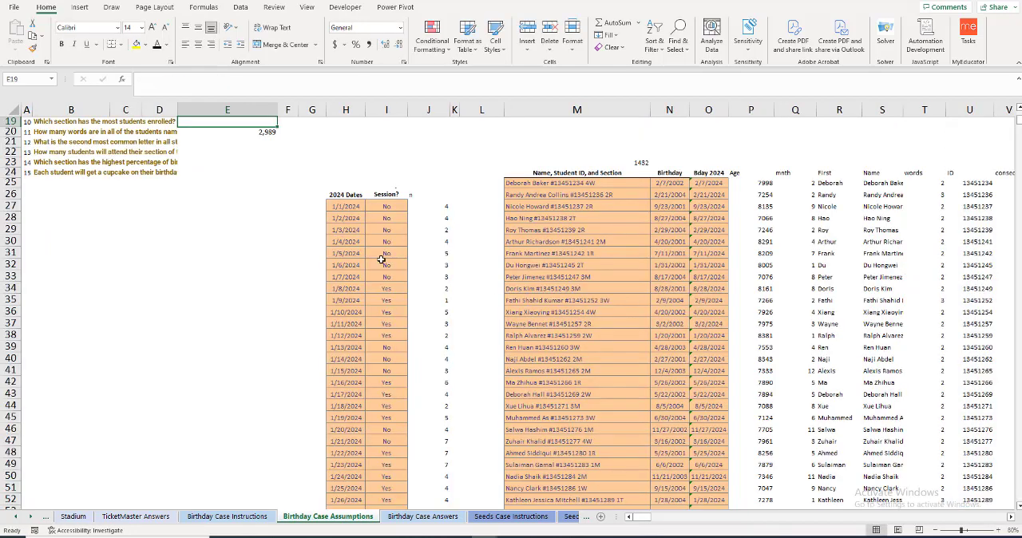
Step: Reopen the formula in E18 and insert an opening XLOOKUP( in front of SMALL so it serves as the lookup value
scroll(382, 260, up, 2)
key(Up)
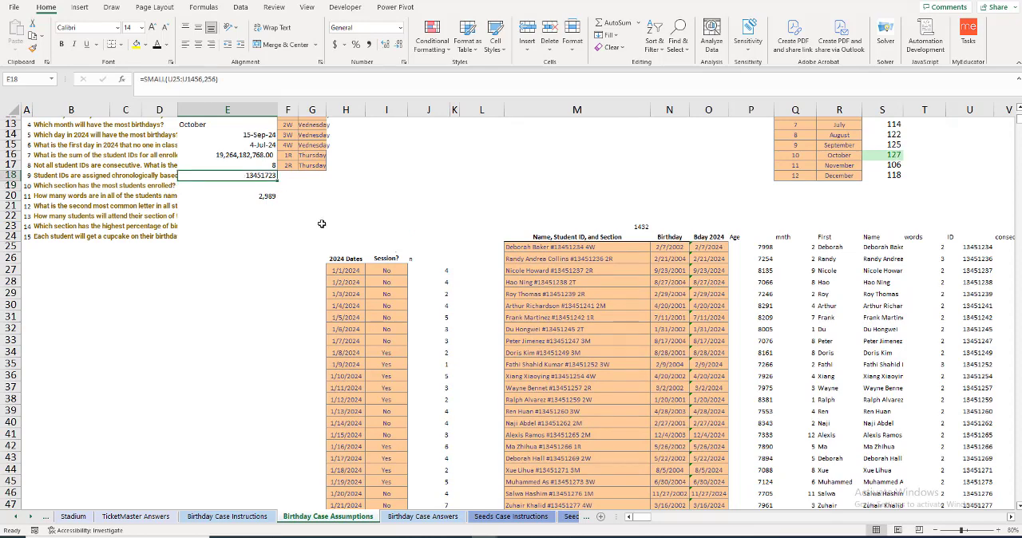
click(144, 79)
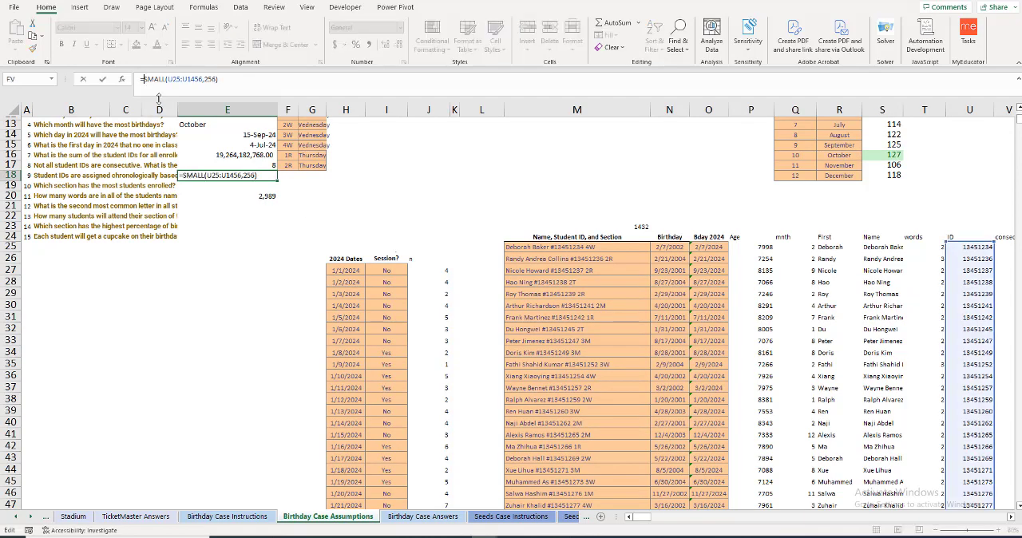
text(xlookup)
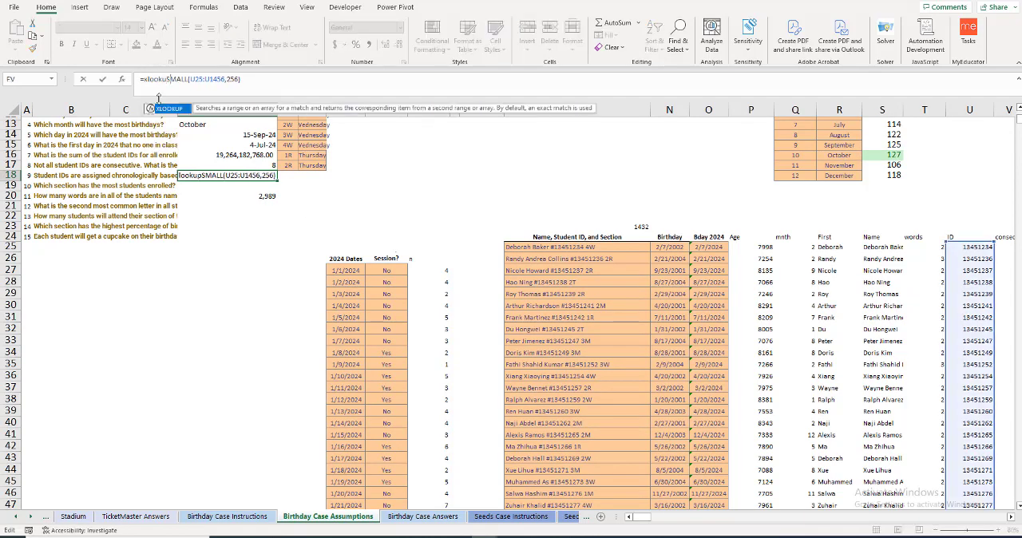
text(()
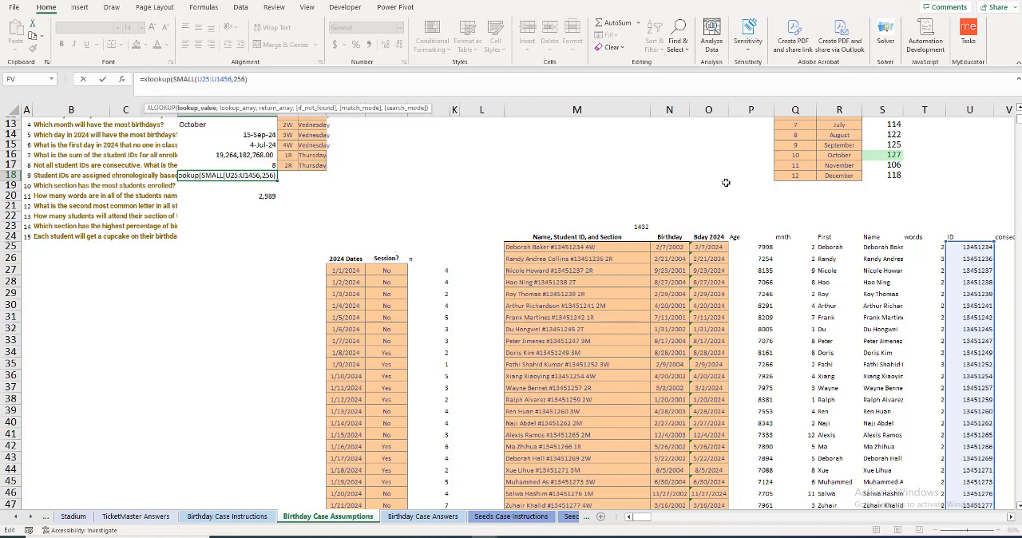
click(977, 248)
key(ctrl+shift+Down)
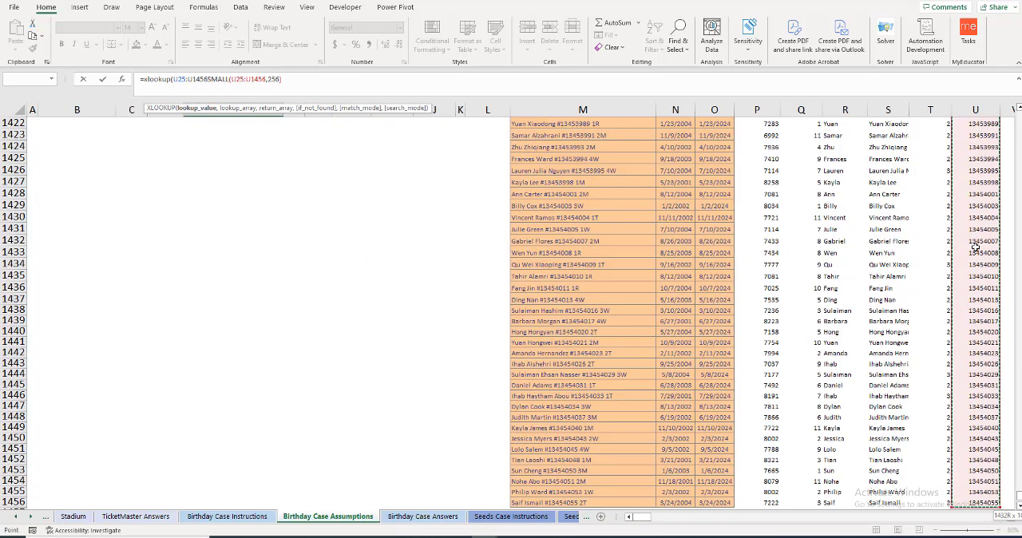
text(,)
key(Left)
key(Left)
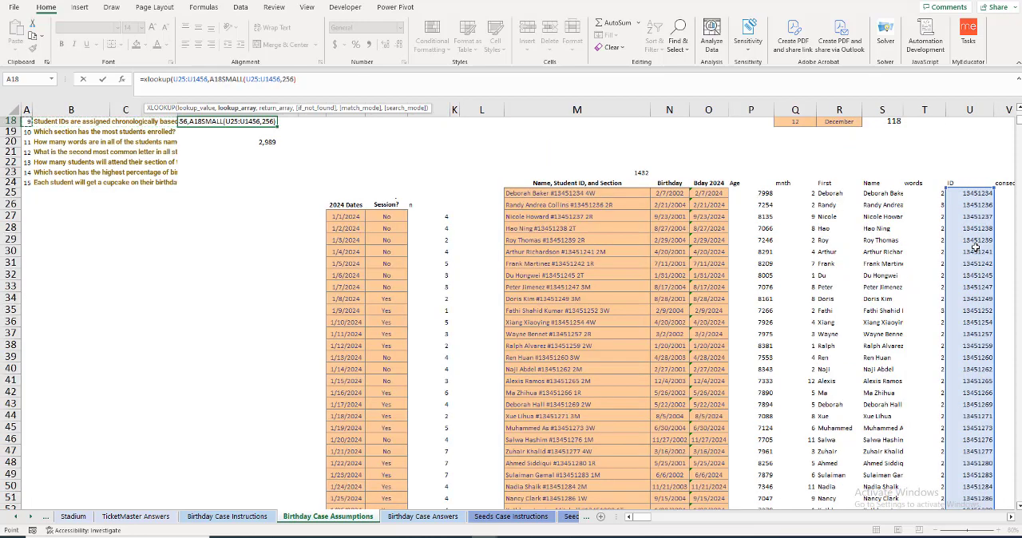
key(Right)
key(Right)
key(Right)
key(Right)
key(Right)
key(Right)
key(Down)
key(Down)
key(Down)
key(Down)
key(Down)
key(Down)
key(Down)
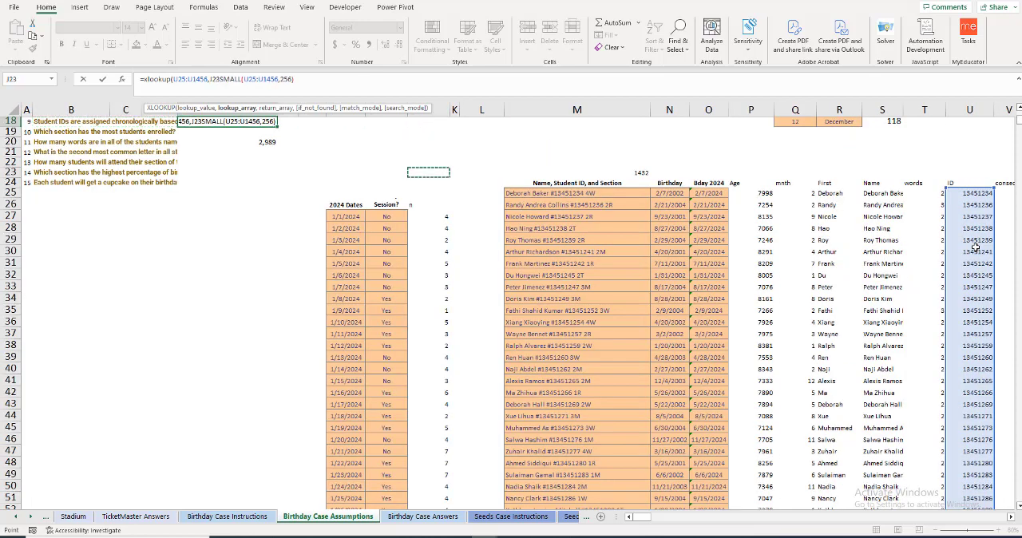
key(Right)
key(Right)
key(Right)
key(Right)
key(Right)
key(Right)
key(Right)
key(Right)
key(Right)
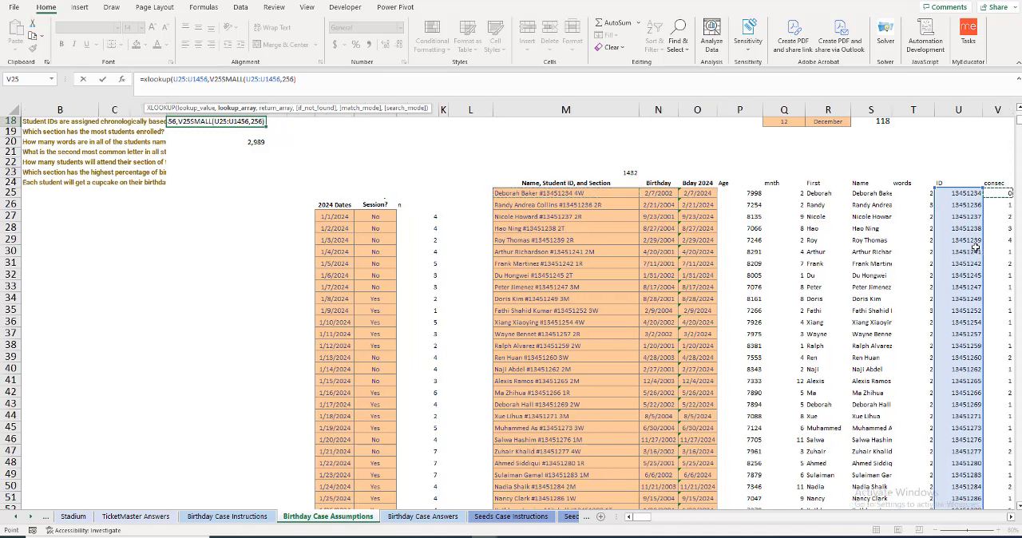
key(ctrl+shift+Down)
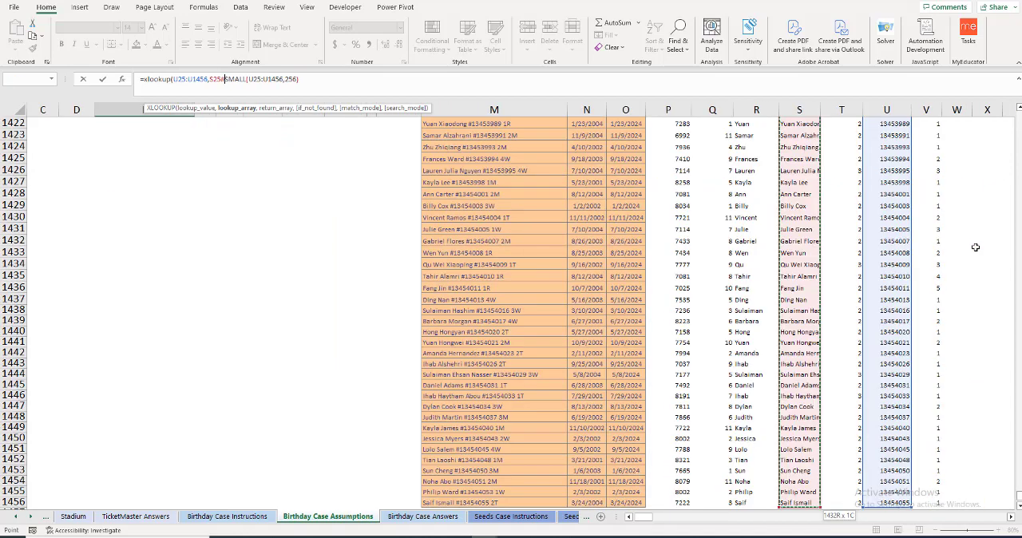
key(Return)
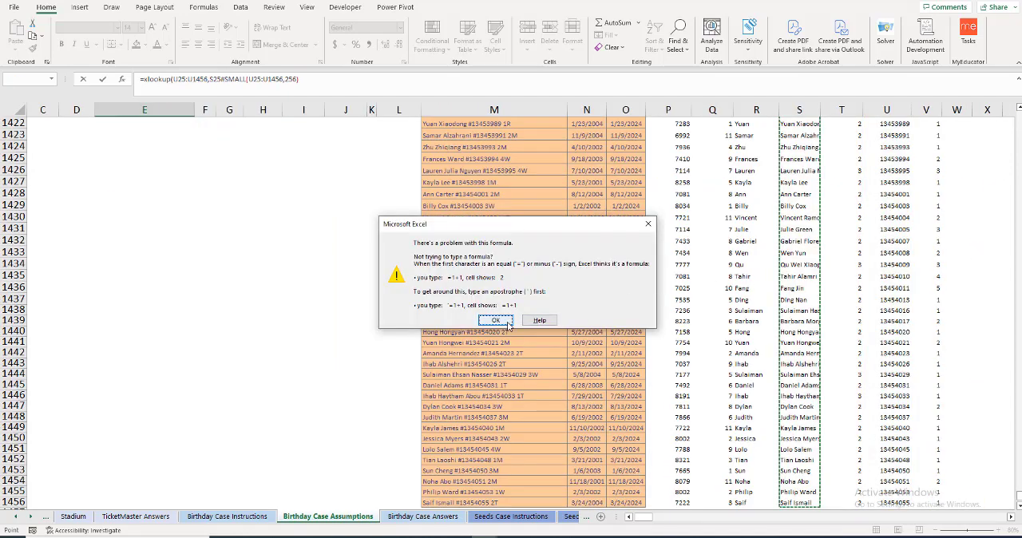
click(496, 320)
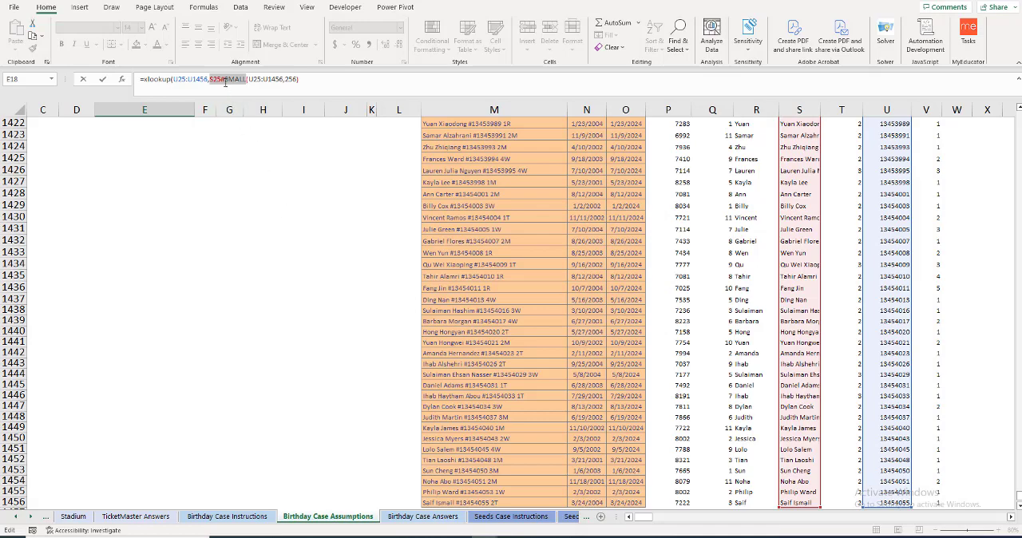
click(225, 79)
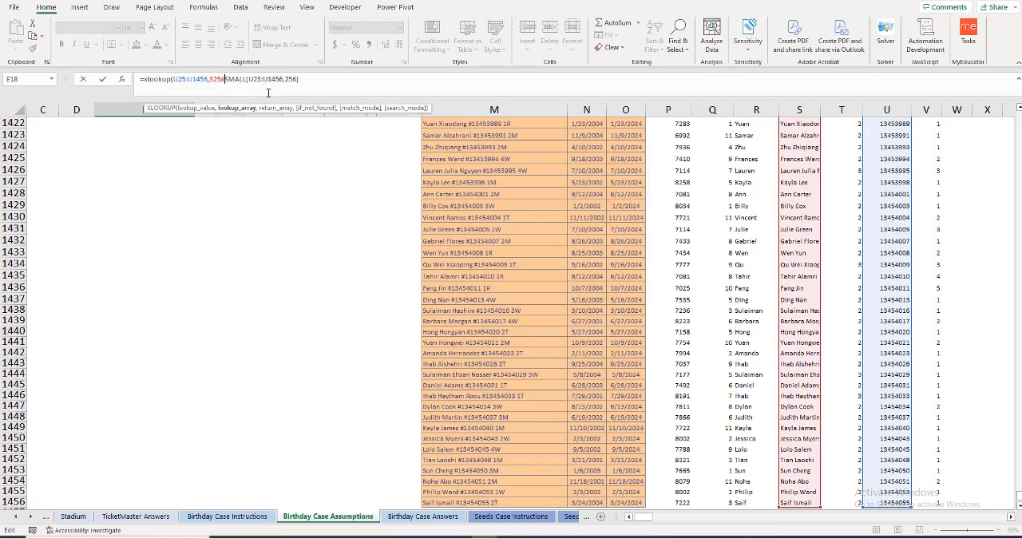
text(,)
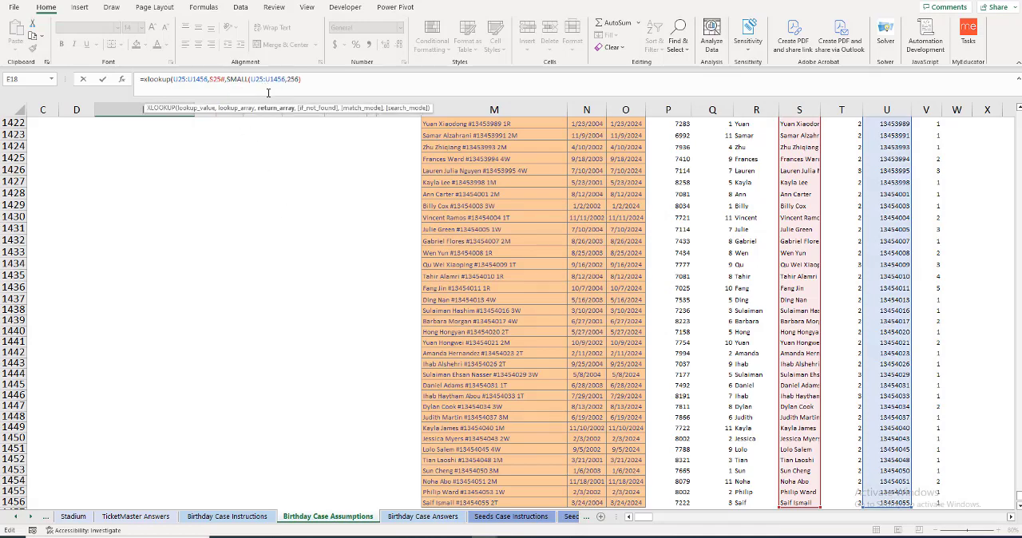
key(BackSpace)
key(BackSpace)
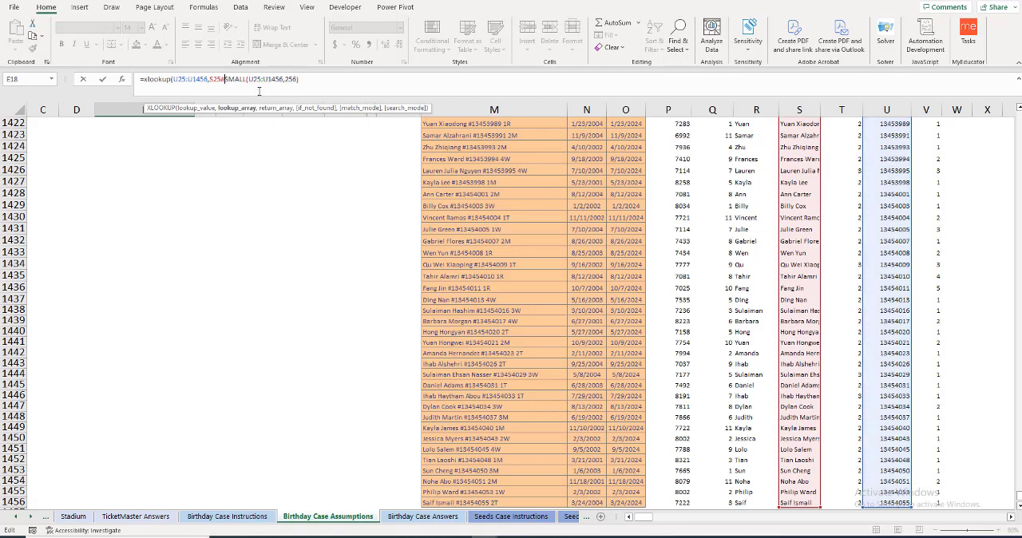
key(BackSpace)
key(BackSpace)
key(BackSpace)
key(BackSpace)
key(BackSpace)
key(BackSpace)
key(BackSpace)
key(BackSpace)
key(BackSpace)
key(BackSpace)
key(BackSpace)
key(BackSpace)
key(BackSpace)
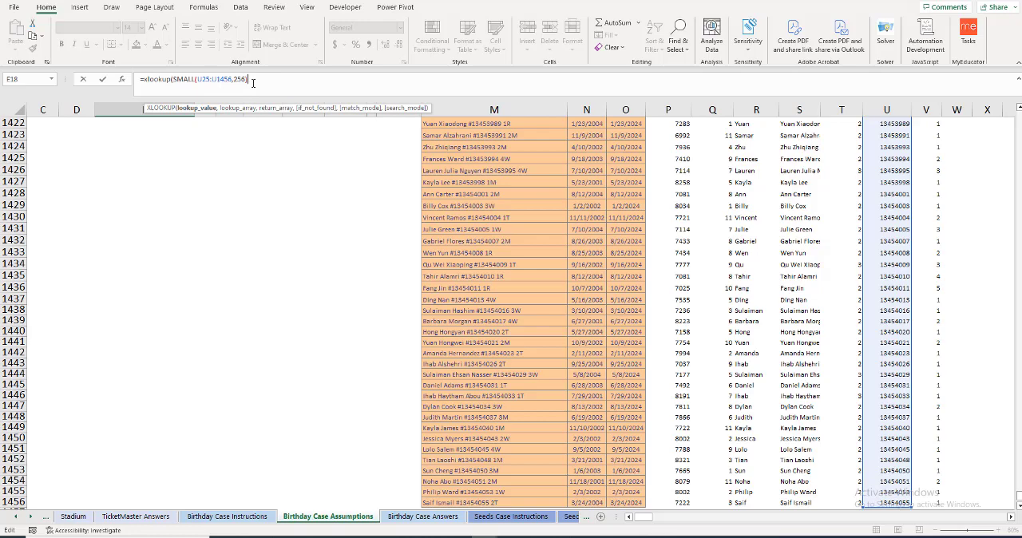
Step: Complete the XLOOKUP in E18 after the SMALL lookup value with lookup array U25:U1456 and return array S25#
text(,)
click(882, 254)
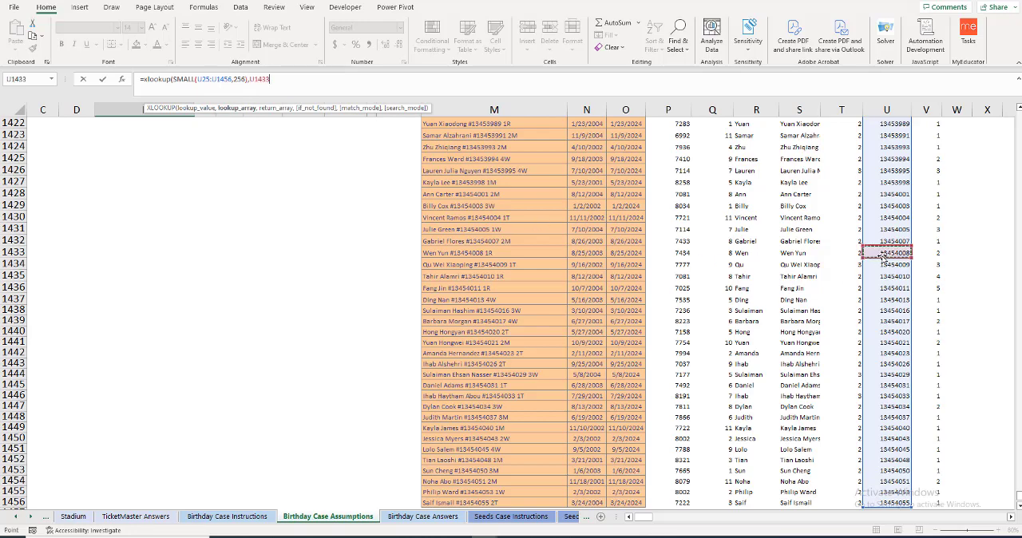
key(ctrl+shift+Up)
key(ctrl+shift+Down)
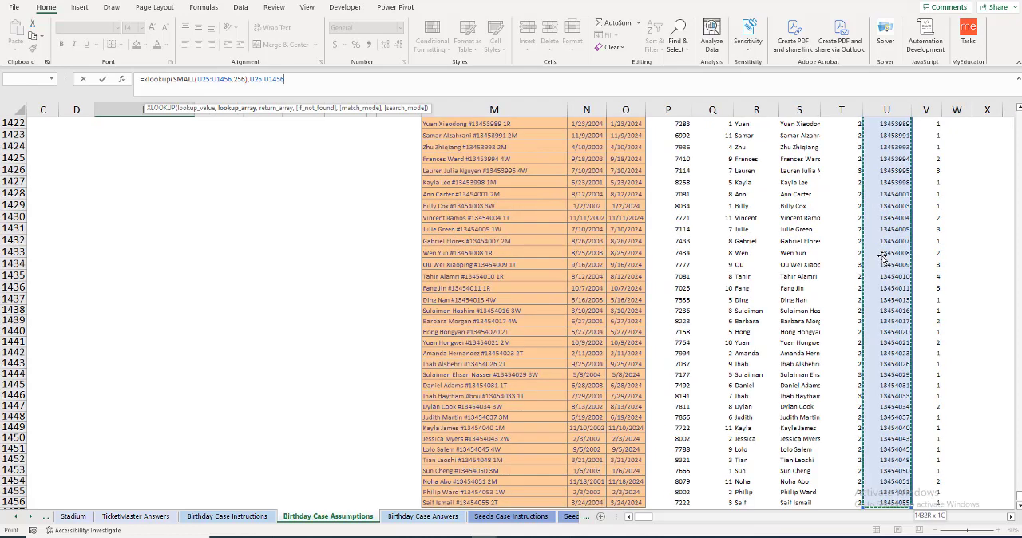
text(,)
click(793, 301)
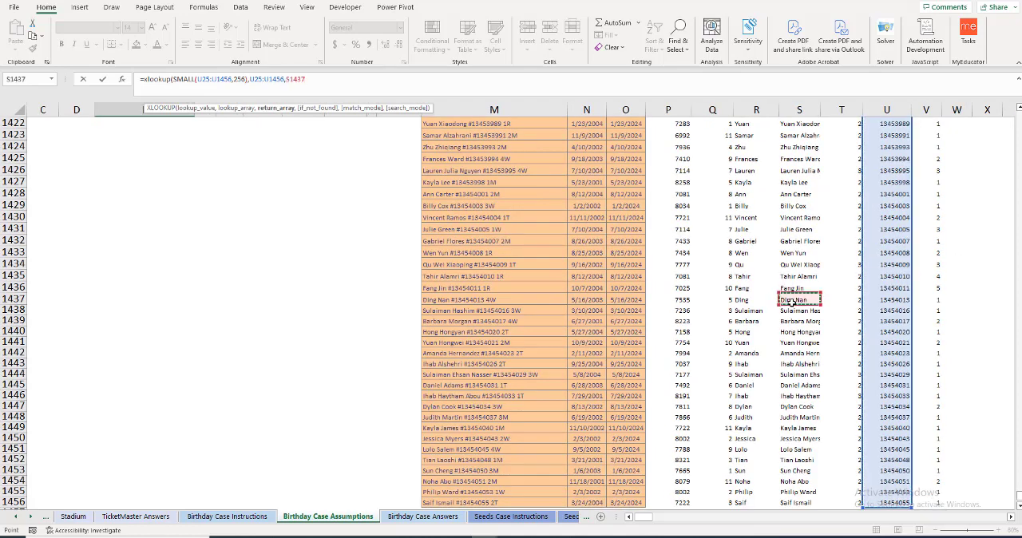
key(ctrl+shift+Up)
key(ctrl+shift+Down)
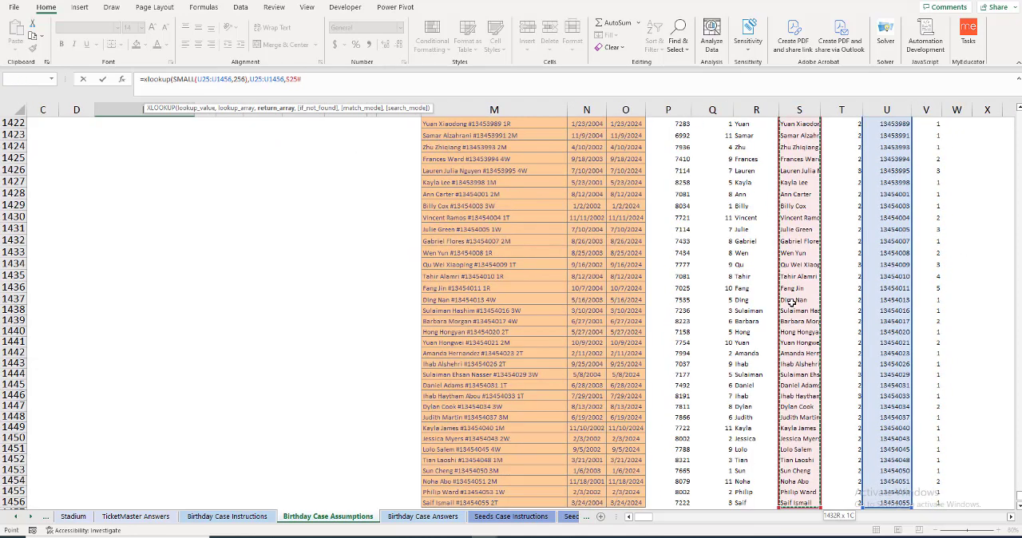
key(Escape)
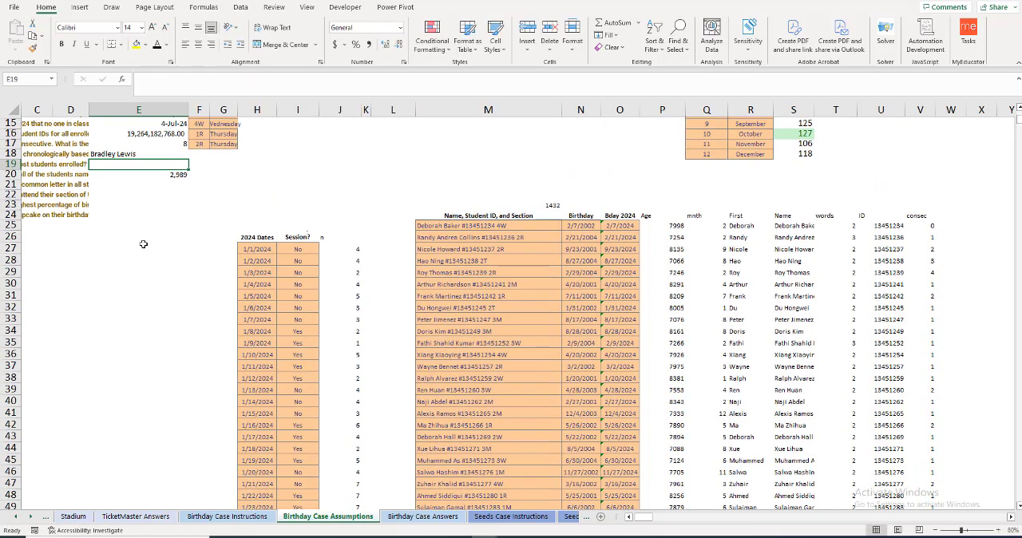
Step: Read question 10 in B19 and add the column header Section in W24 beside the consec column
click(74, 163)
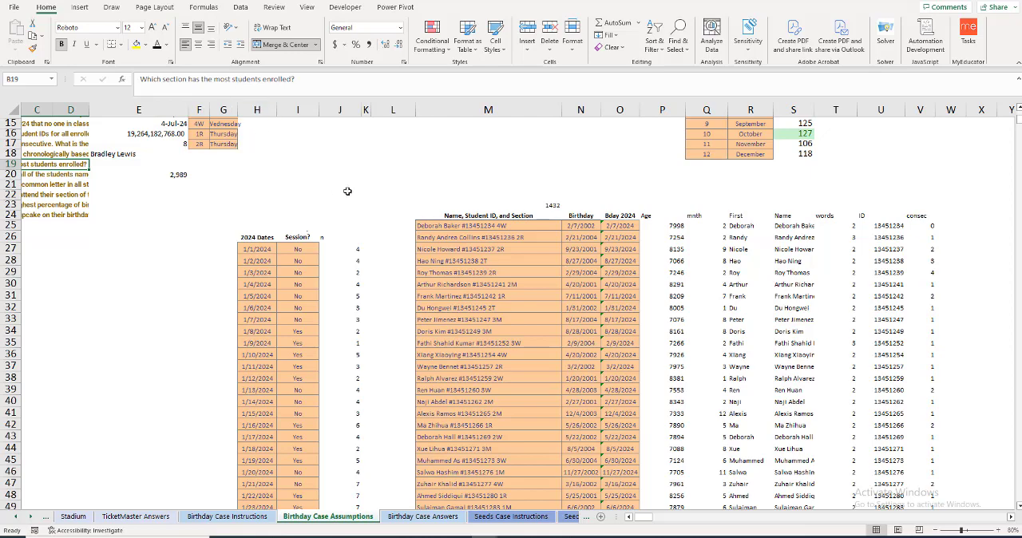
scroll(348, 192, up, 2)
click(956, 279)
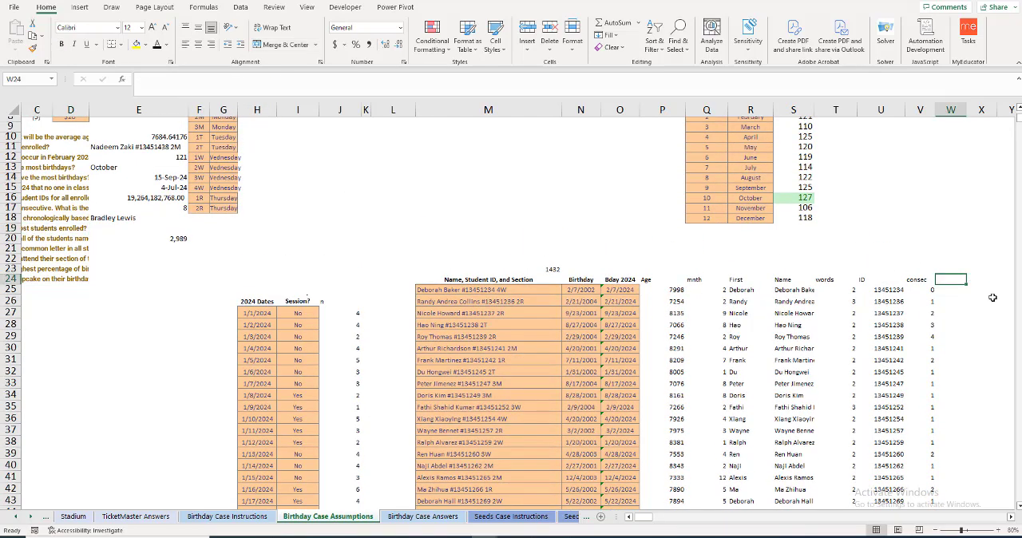
text(section)
key(Return)
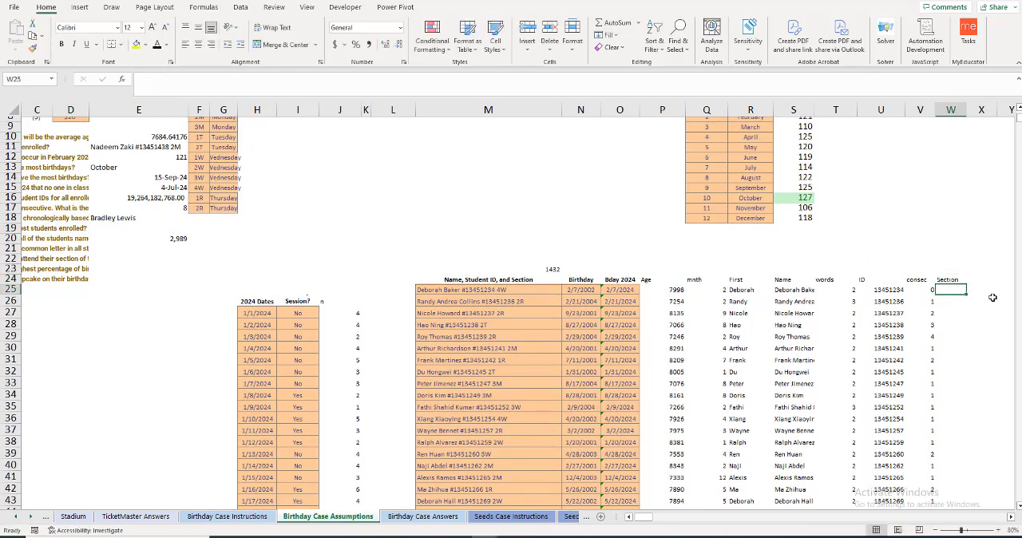
Step: Enter =RIGHT(M25:M1456,2) in W25 to extract every student's section code
text(=righ)
key(Tab)
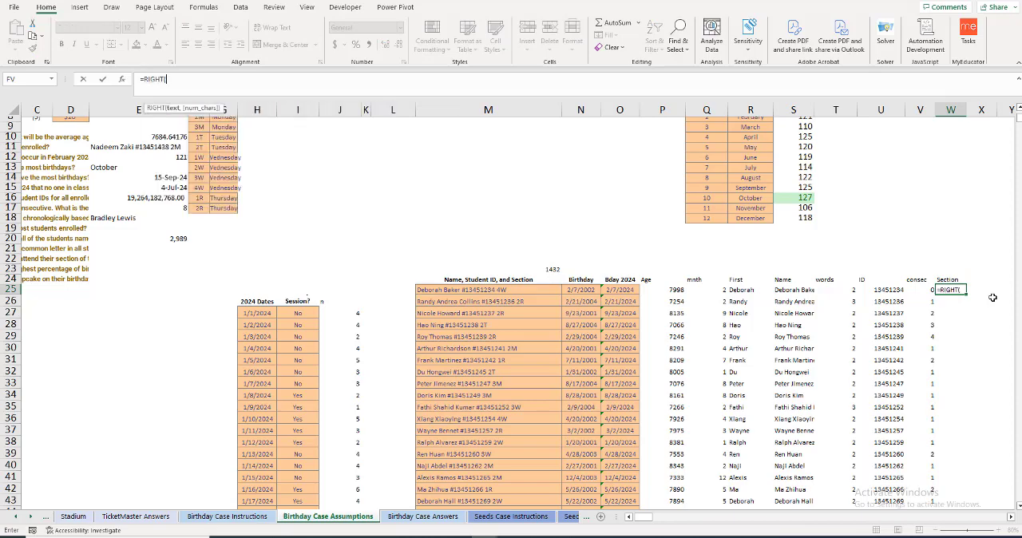
key(Left)
key(Left)
key(ctrl+Left)
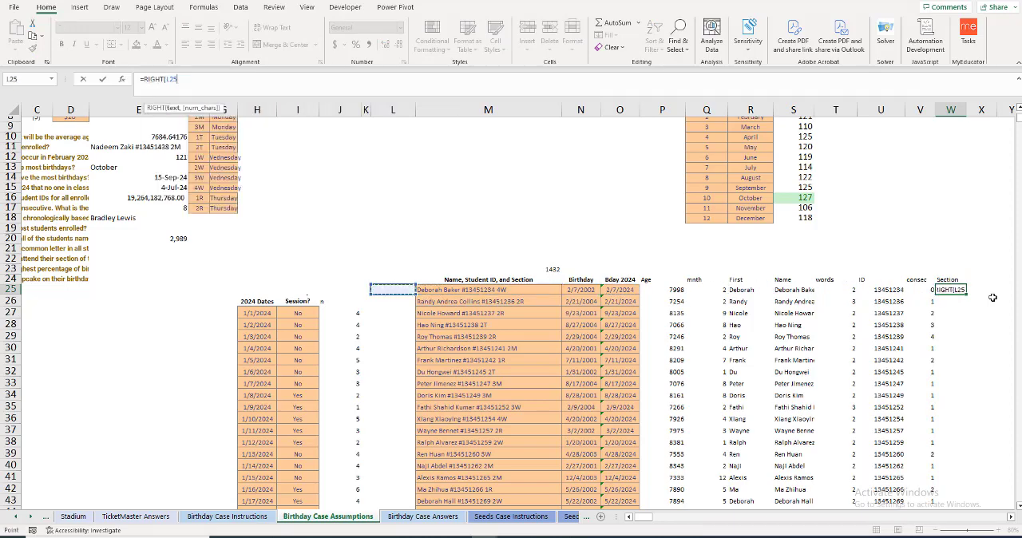
key(ctrl+shift+Down)
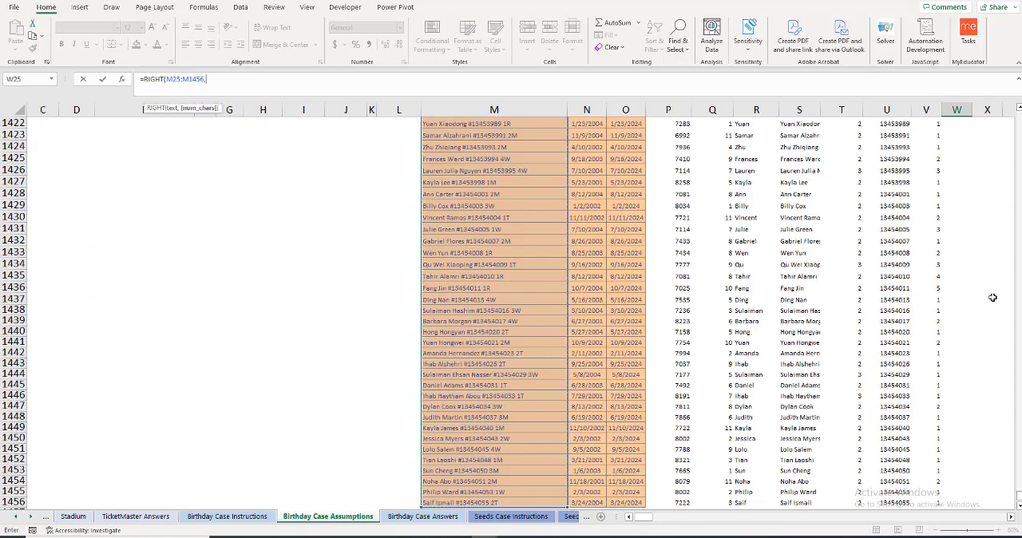
text(,2))
key(Return)
scroll(969, 306, up, 6)
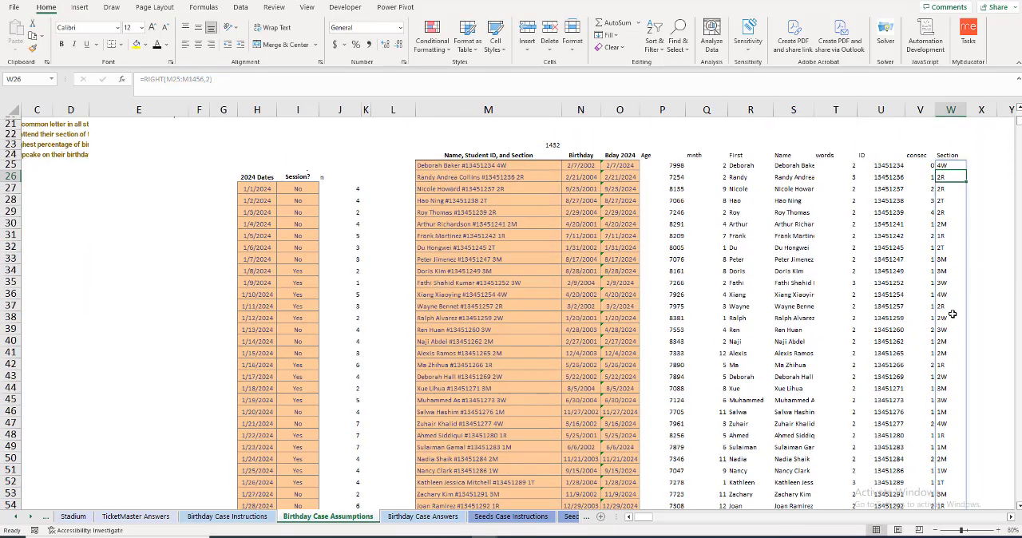
scroll(942, 319, up, 2)
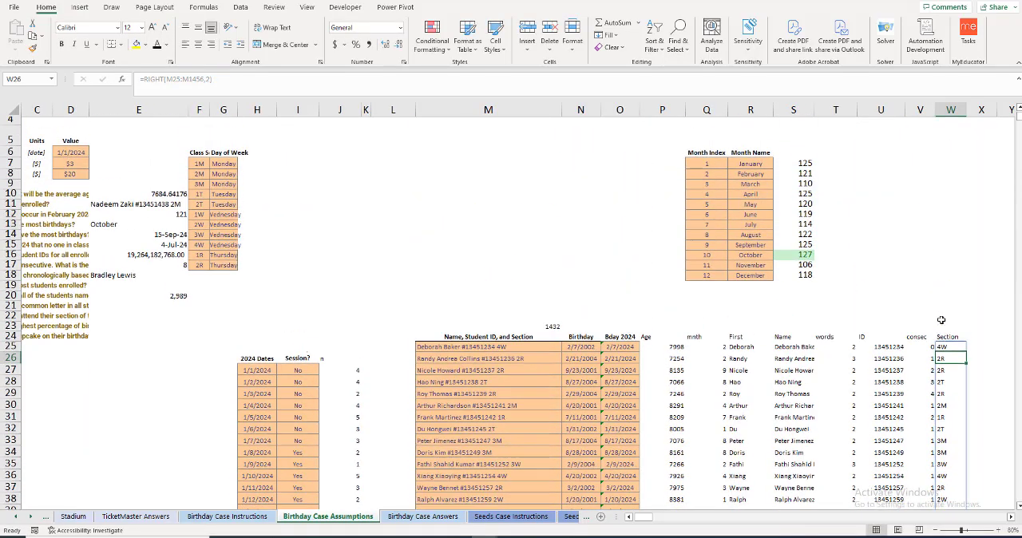
Step: Widen column G and enter =COUNTIF($W$25#,F7) in H7 to count the students in section 1M
drag(238, 113, 250, 113)
click(264, 159)
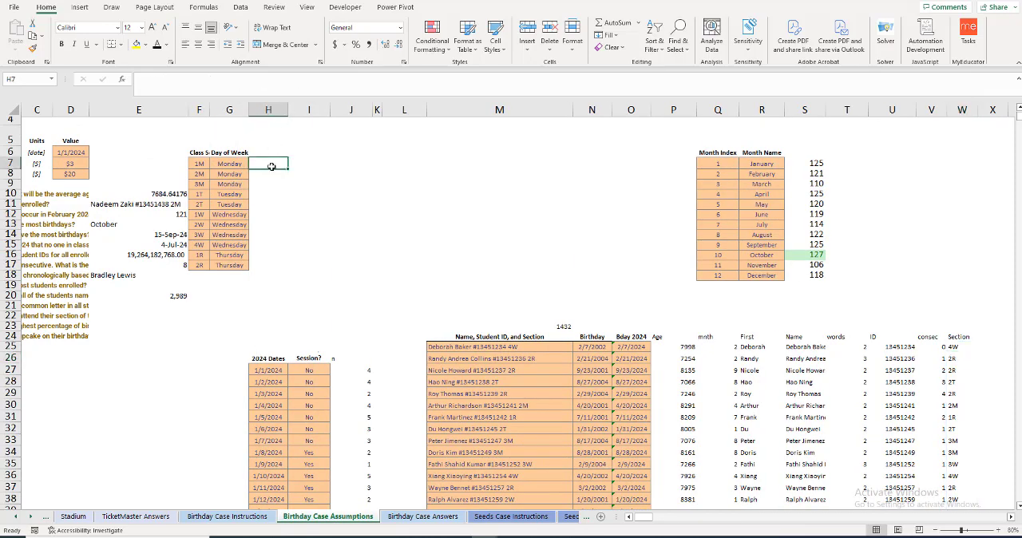
text(=countif)
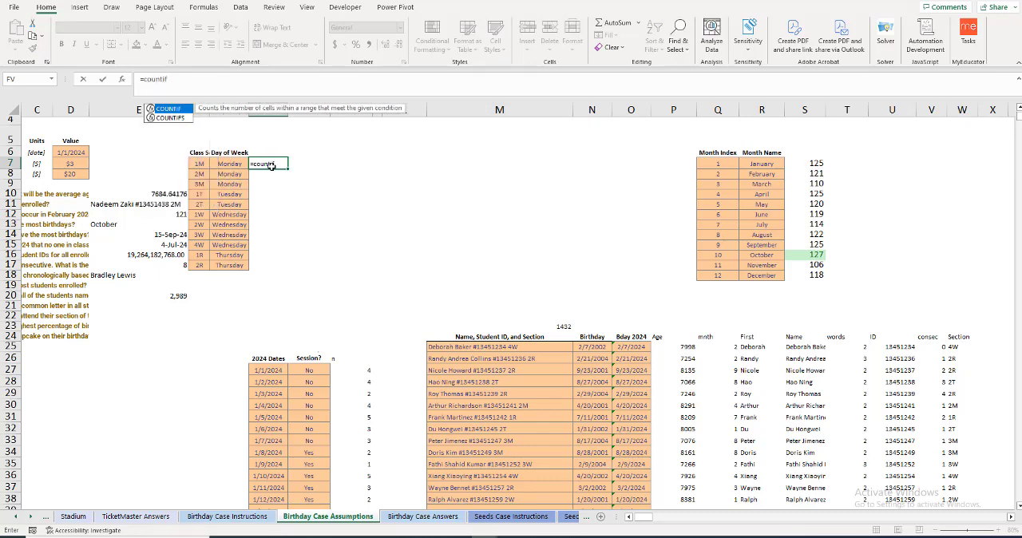
key(Tab)
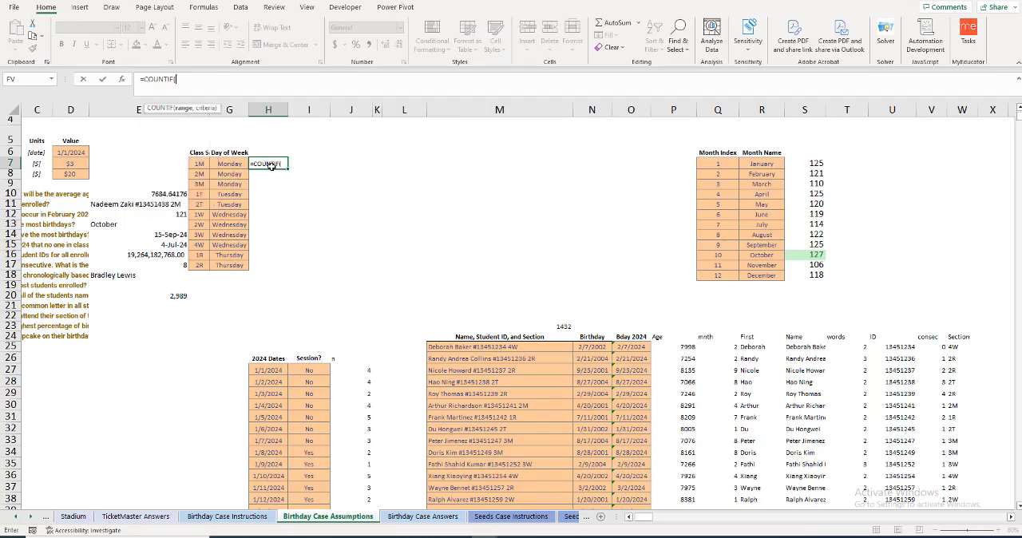
click(956, 349)
key(ctrl+shift+Down)
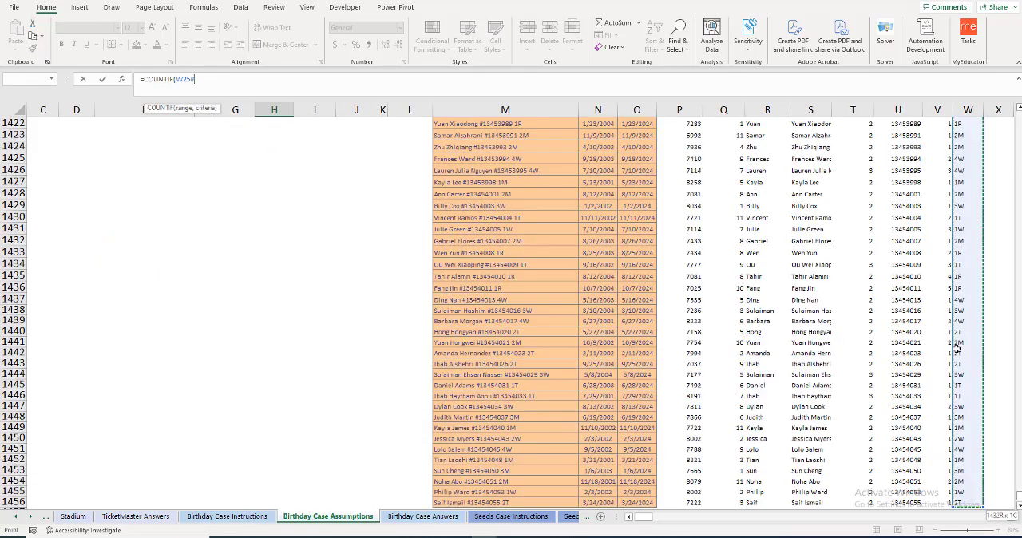
key(F4)
text(,)
key(Left)
key(Left)
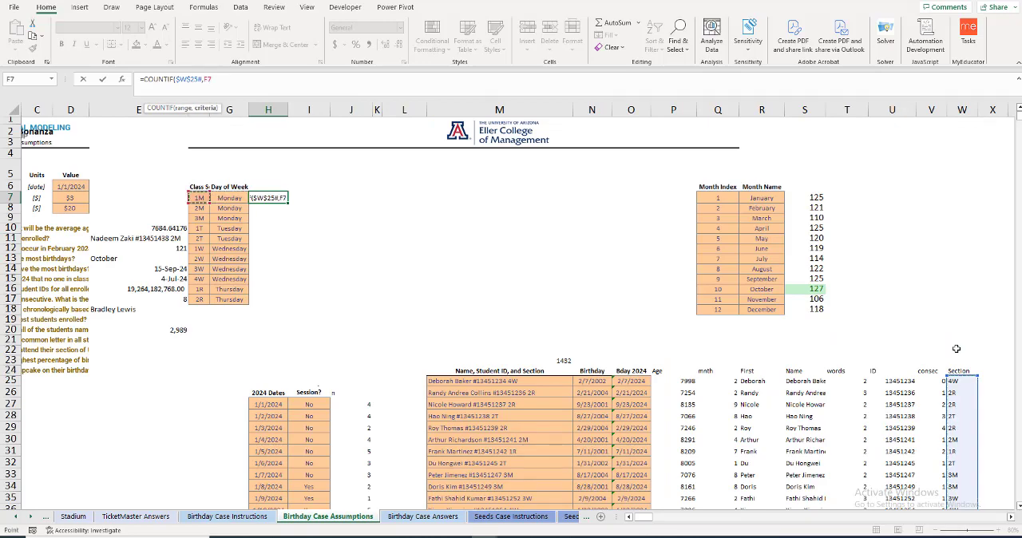
key(Return)
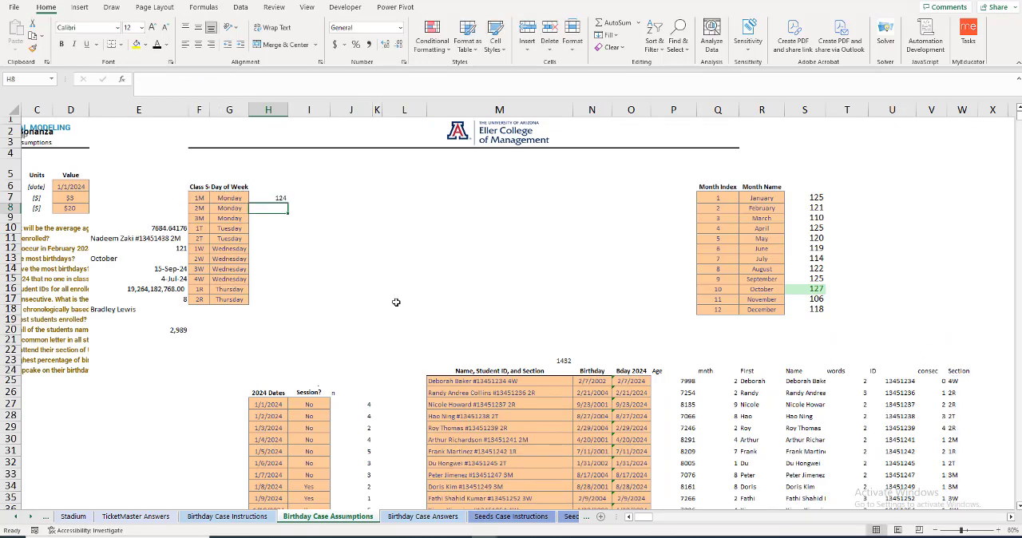
Step: Fill the section count down to H17 and highlight its top 1 item with Light Red Fill with Dark Red Text
click(270, 199)
drag(288, 208, 285, 301)
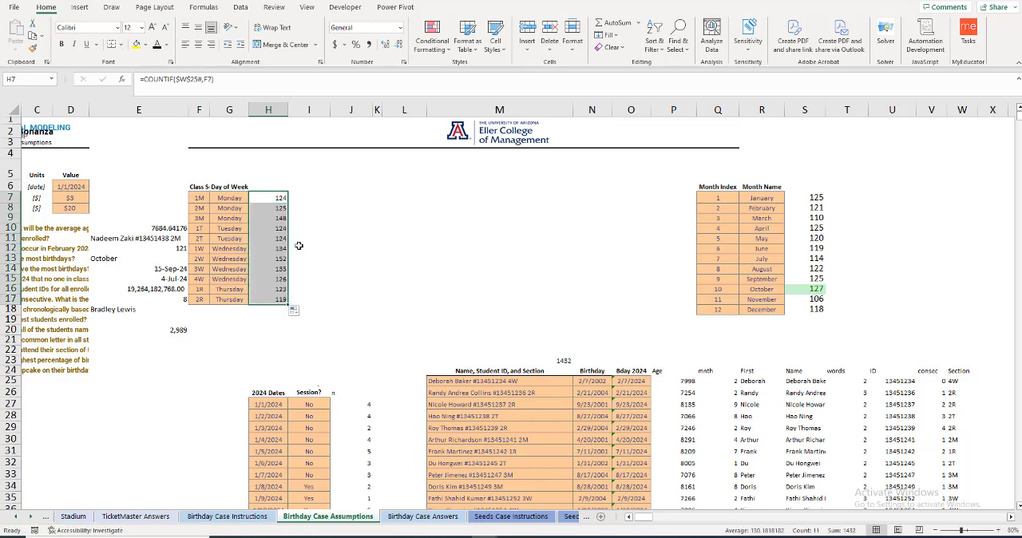
click(437, 56)
mouse_move(479, 71)
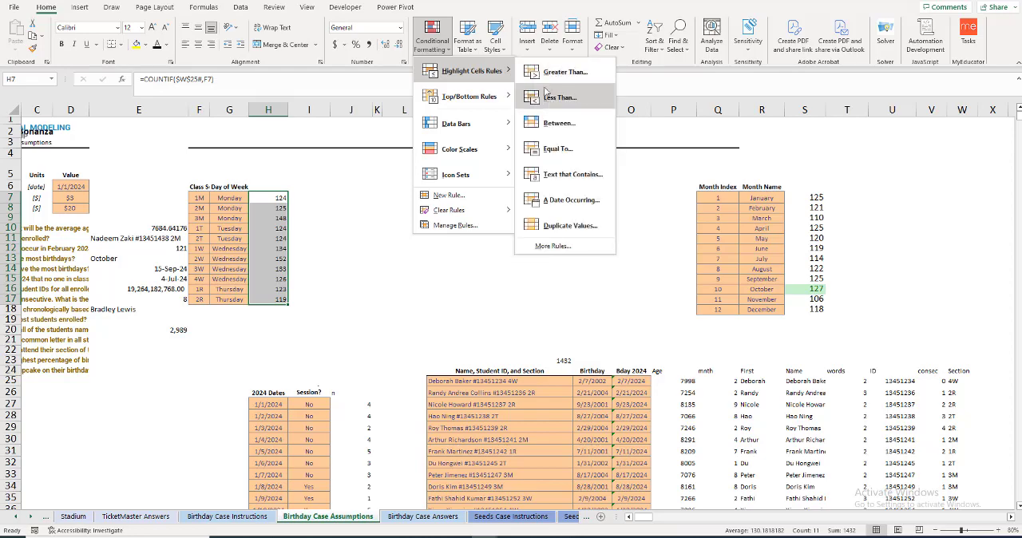
mouse_move(481, 98)
click(553, 99)
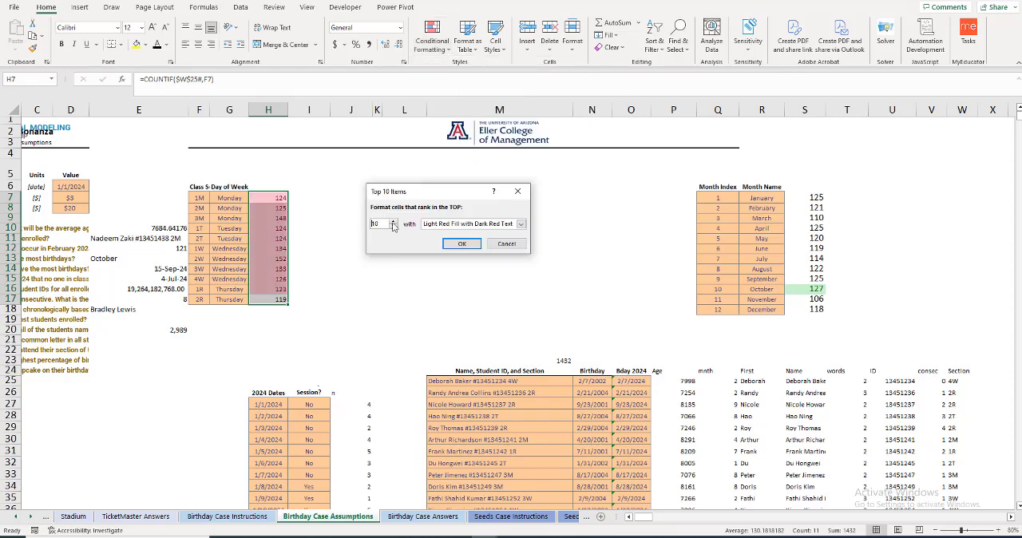
drag(383, 224, 358, 225)
text(1)
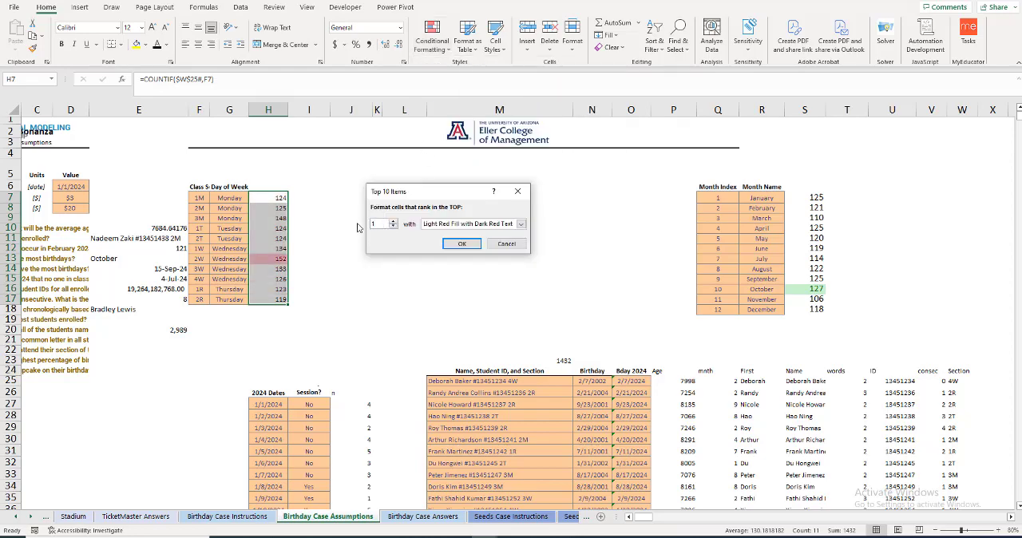
key(Return)
Step: Copy the section code 2W from F13 into E19 as the answer to the most-enrolled-section question
click(206, 260)
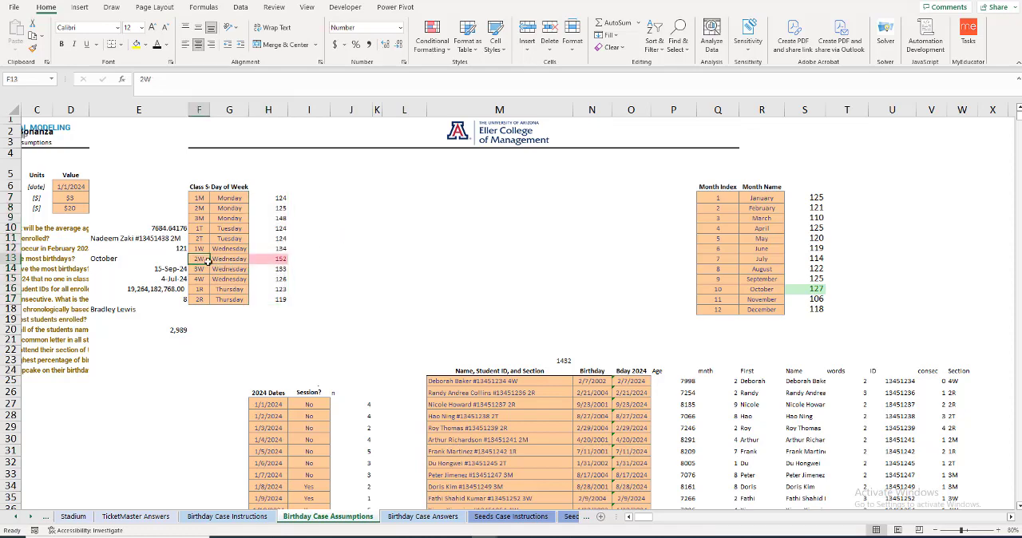
key(ctrl+c)
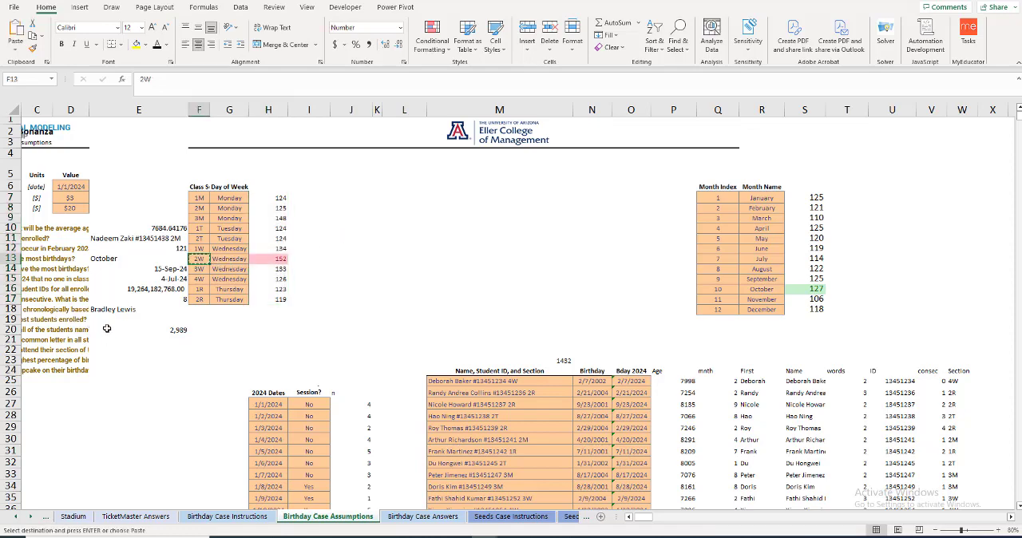
click(107, 320)
key(ctrl+v)
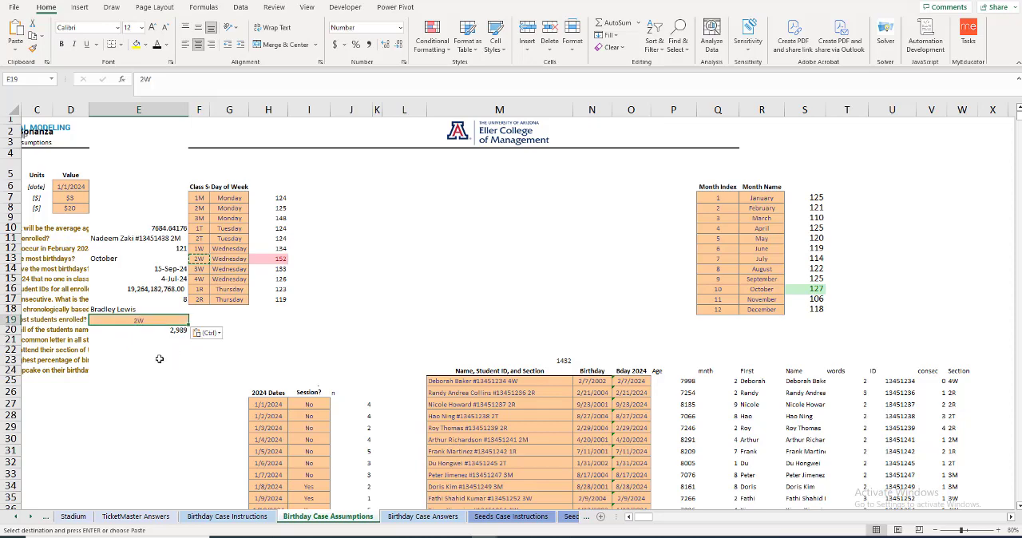
Step: Read the questions in B20 and B21 and inspect the first-name formula in R25
click(51, 329)
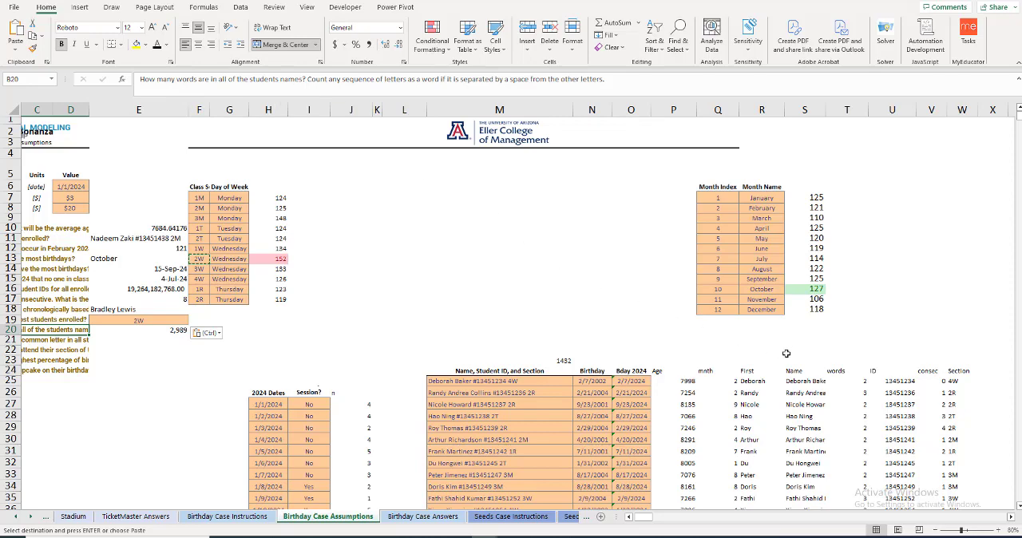
click(103, 329)
click(71, 341)
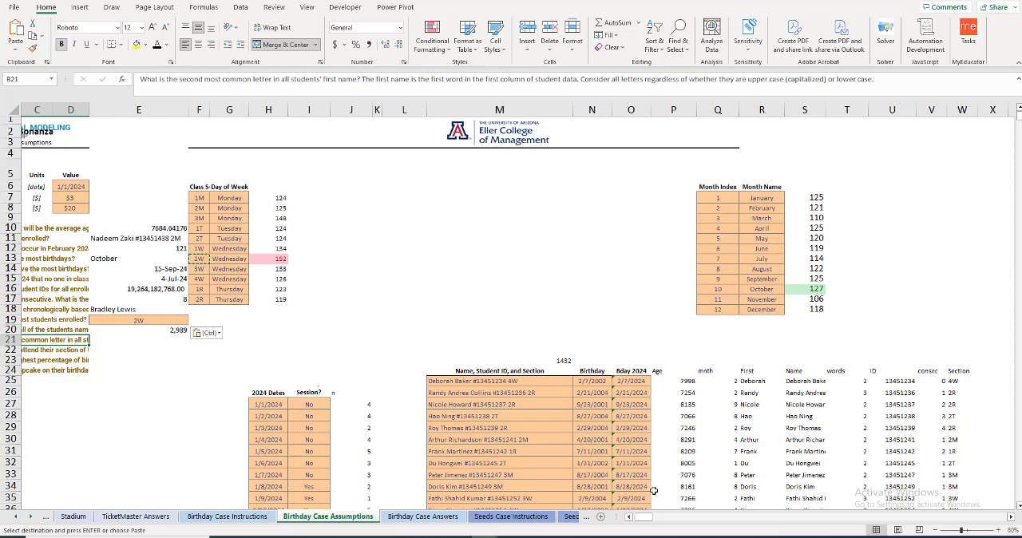
click(1011, 518)
click(1010, 519)
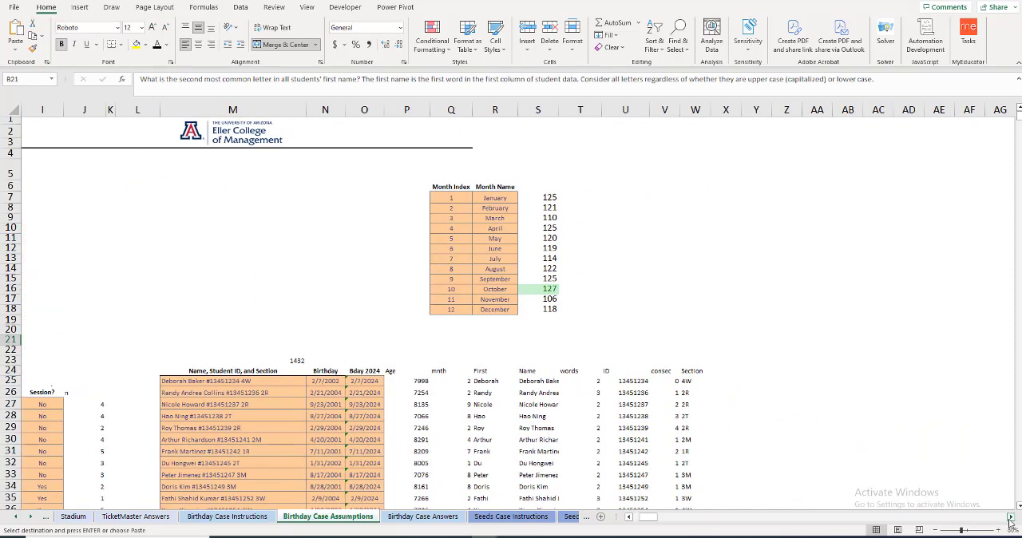
click(484, 383)
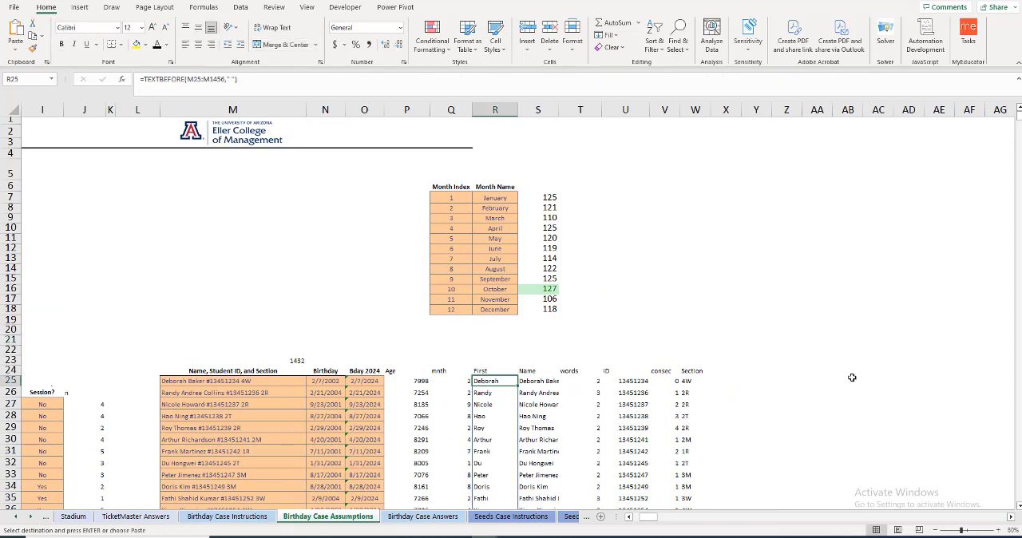
Step: Enter =LOWER(R25#) in AC24 to list all students' first names in lower case
click(877, 371)
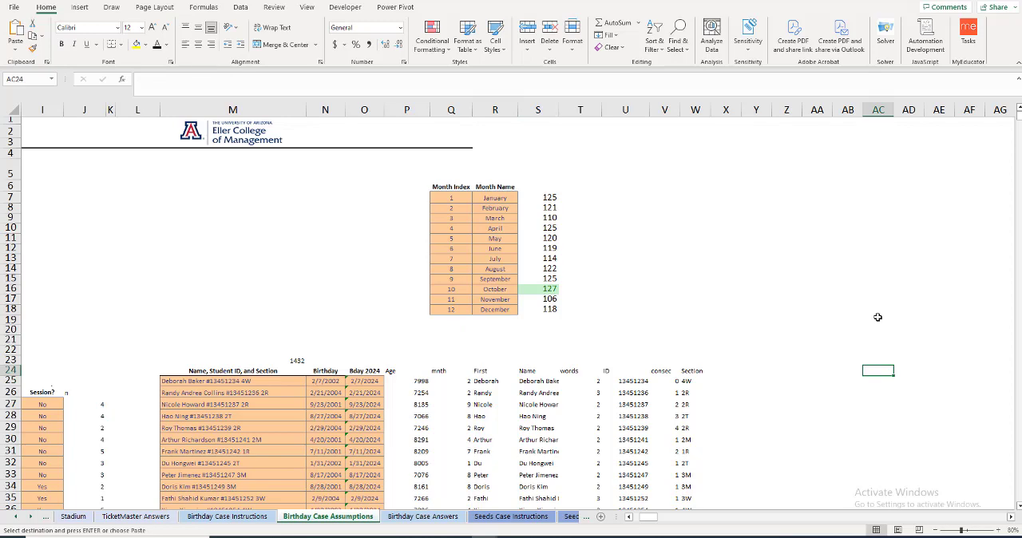
text(=lo)
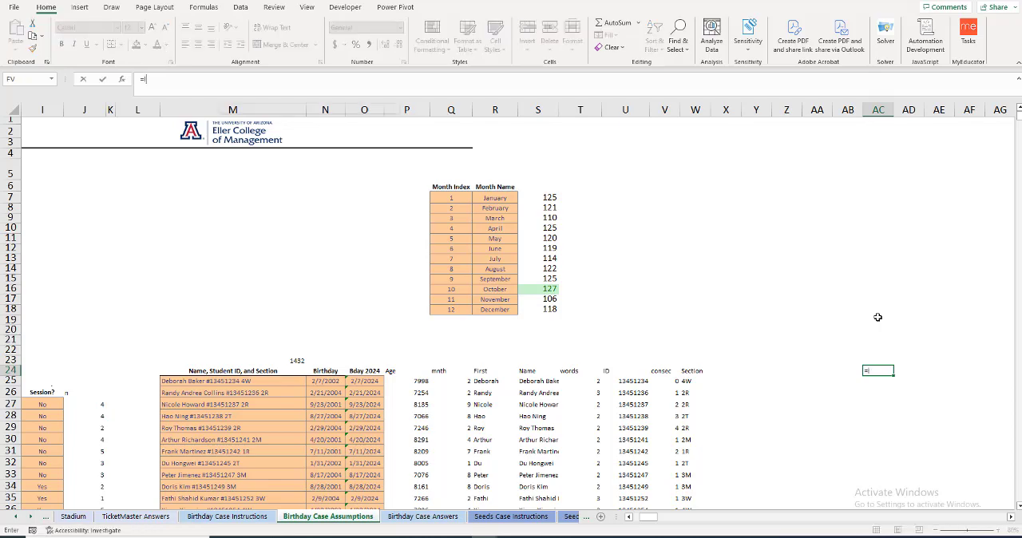
text(wer)
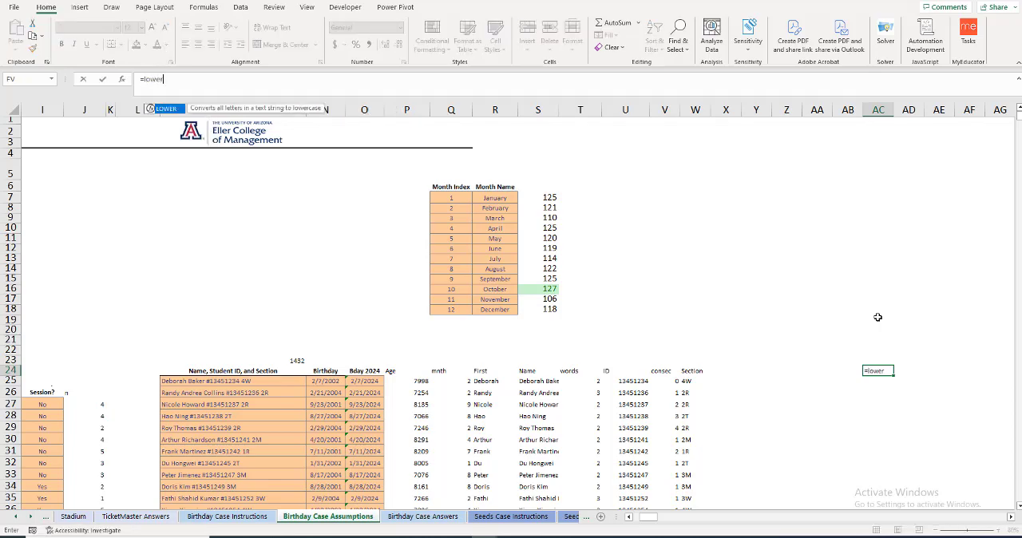
text(()
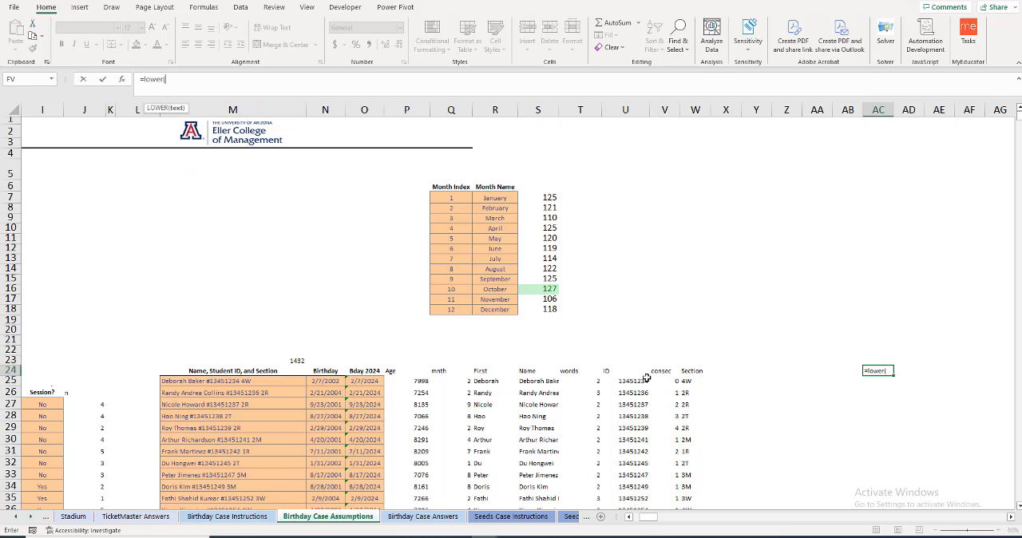
click(488, 382)
key(ctrl+shift+Down)
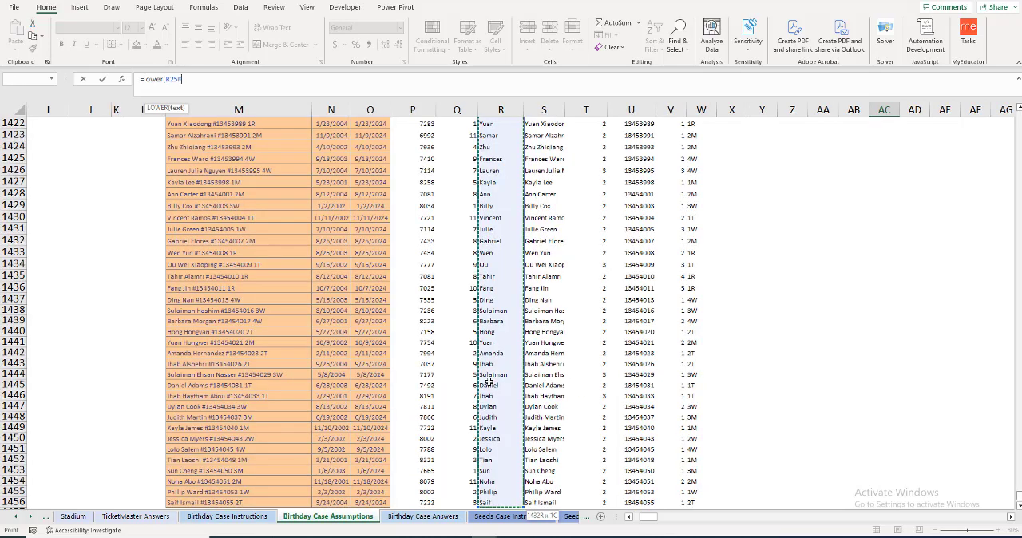
key(Return)
Step: Enter the letters a, b and c as column headers in AD22, AE22 and AF22
scroll(879, 326, up, 2)
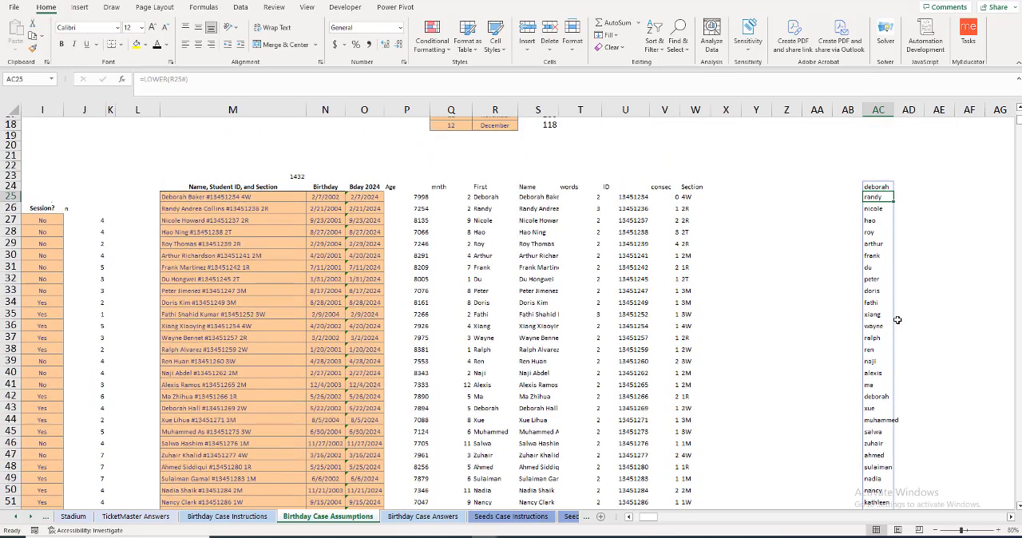
scroll(896, 295, up, 3)
click(903, 231)
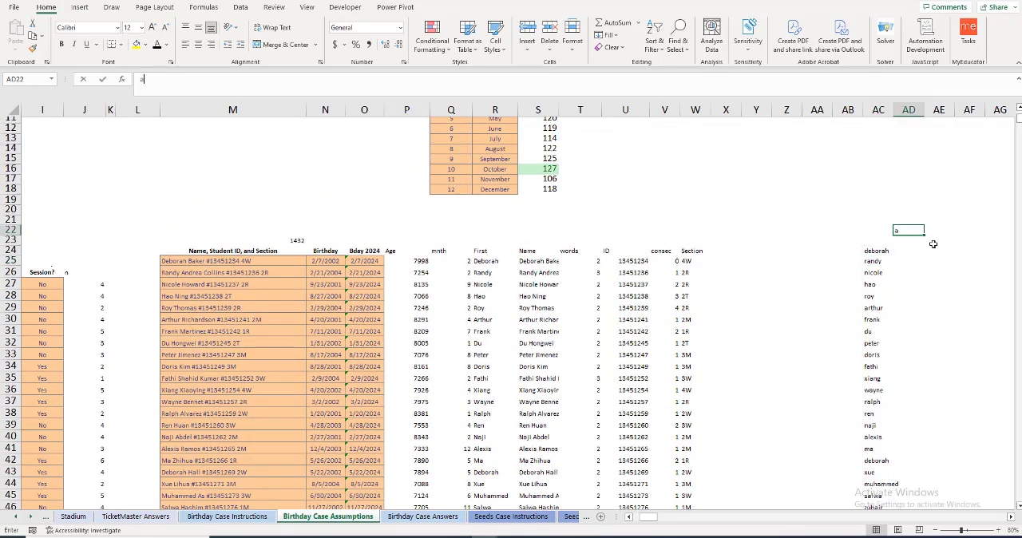
text(a)
key(Tab)
text(b)
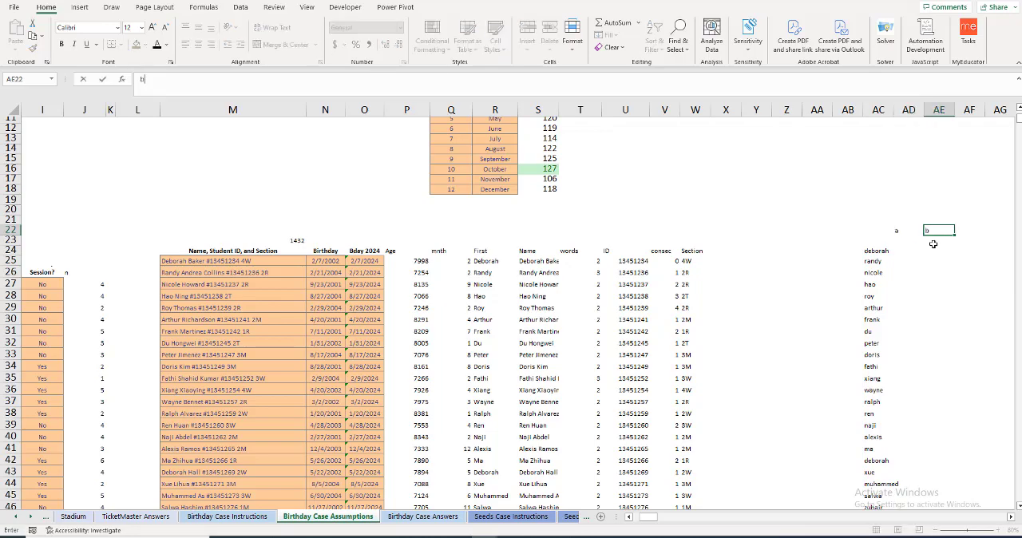
key(Tab)
text(b)
Step: Try to get the letter's character code with =CODE(AC22) in AB21
key(Up)
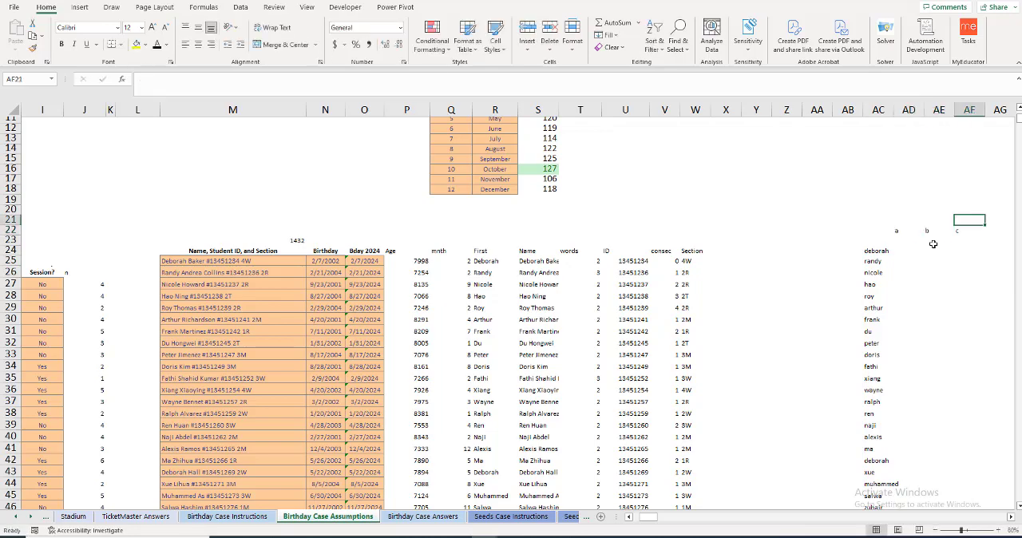
key(Left)
key(Left)
key(Left)
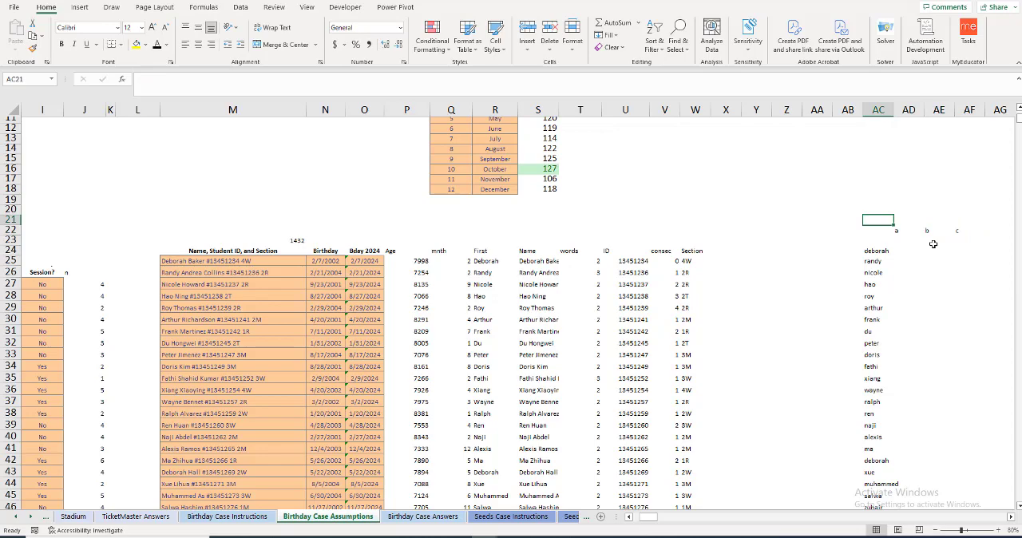
key(Left)
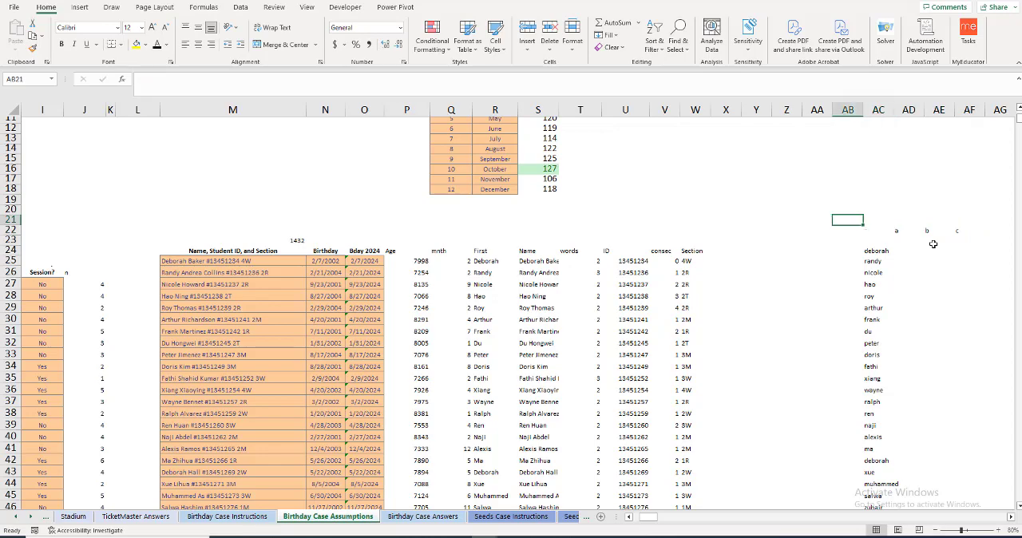
text(=code)
key(Tab)
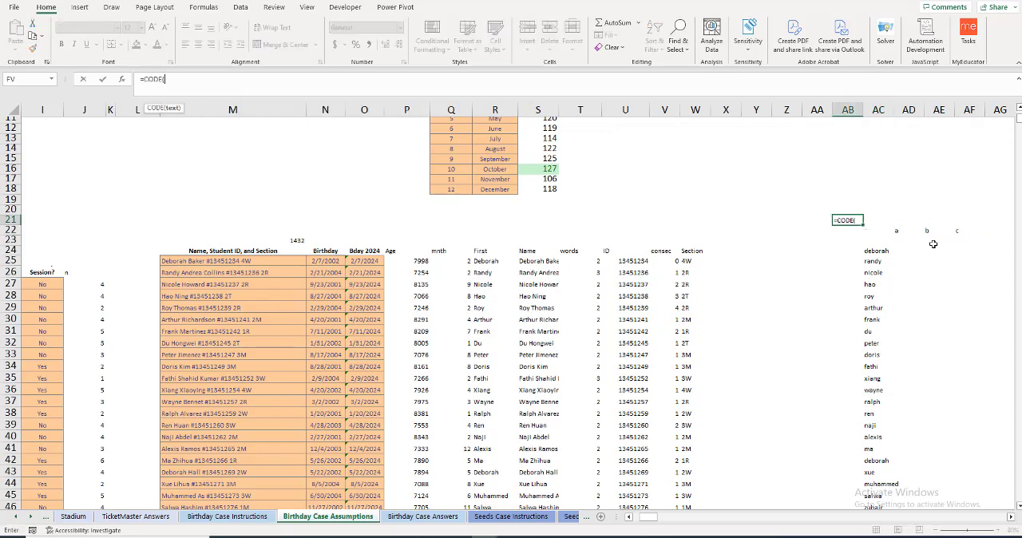
click(888, 230)
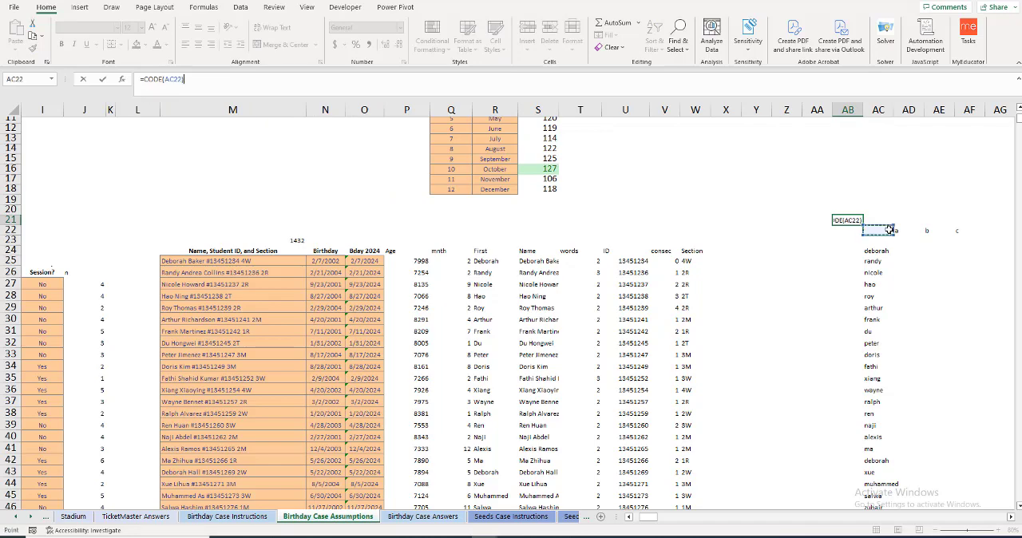
key(Return)
Step: Replace the formula in AB21 with =CODE(AD22) to return the character code of the letter a
click(843, 221)
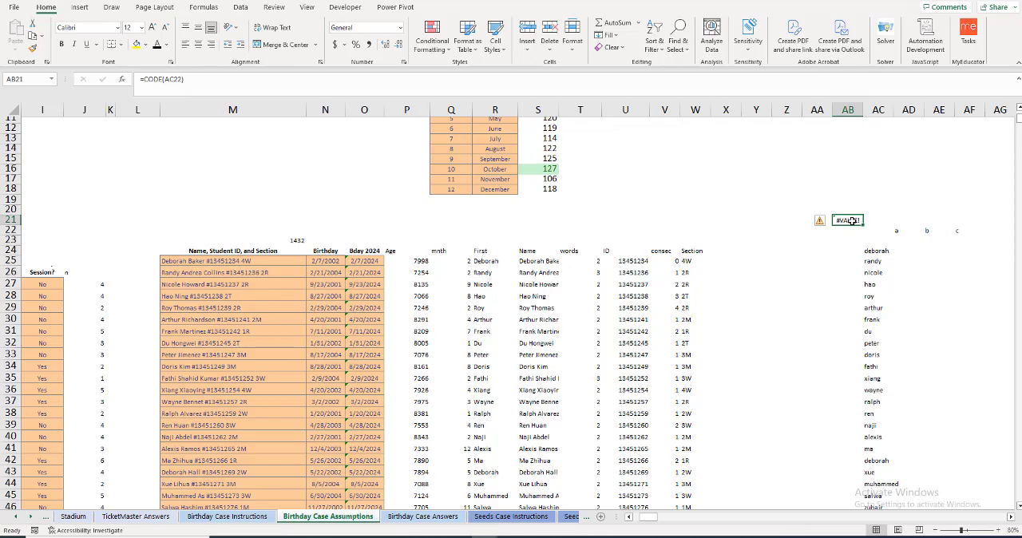
text(=code)
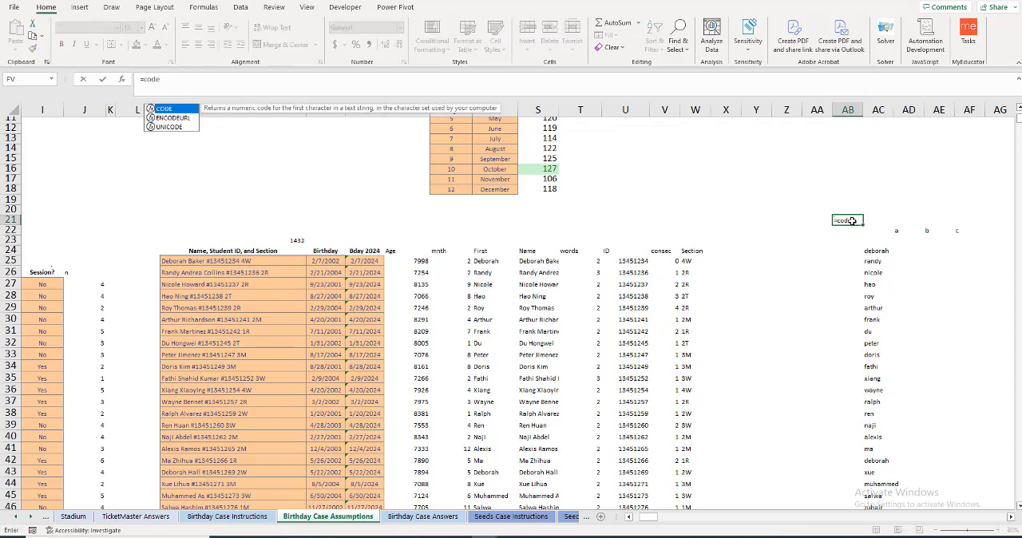
text(()
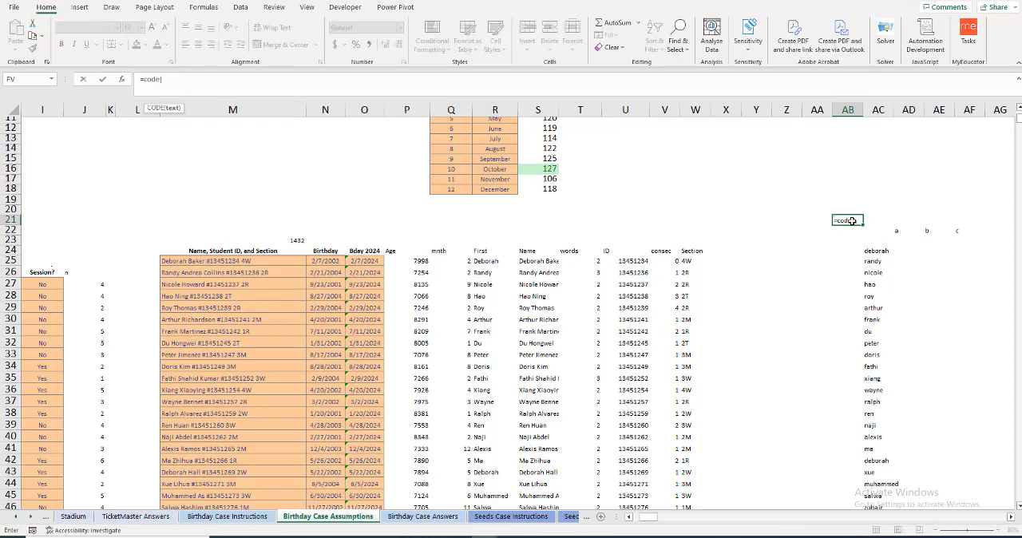
click(908, 231)
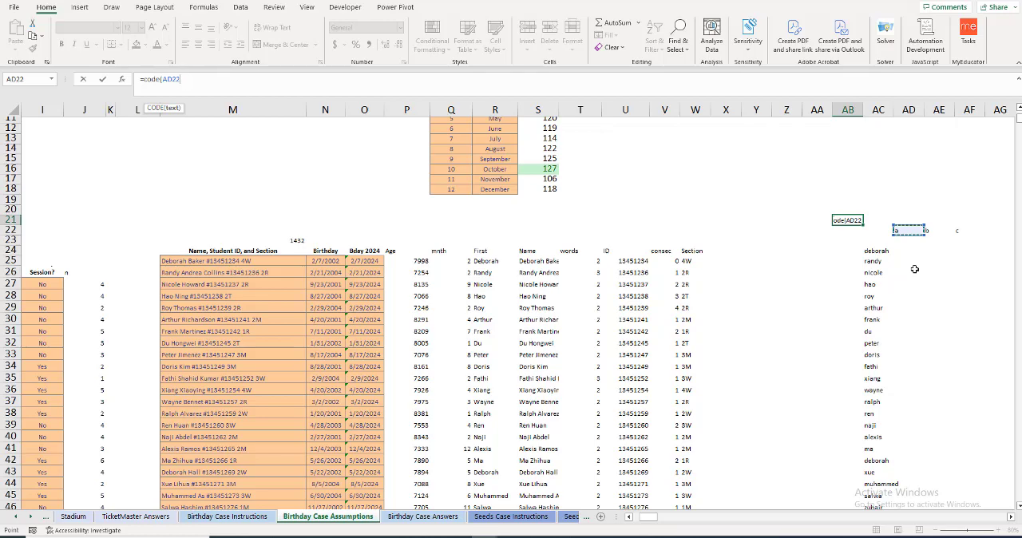
key(Return)
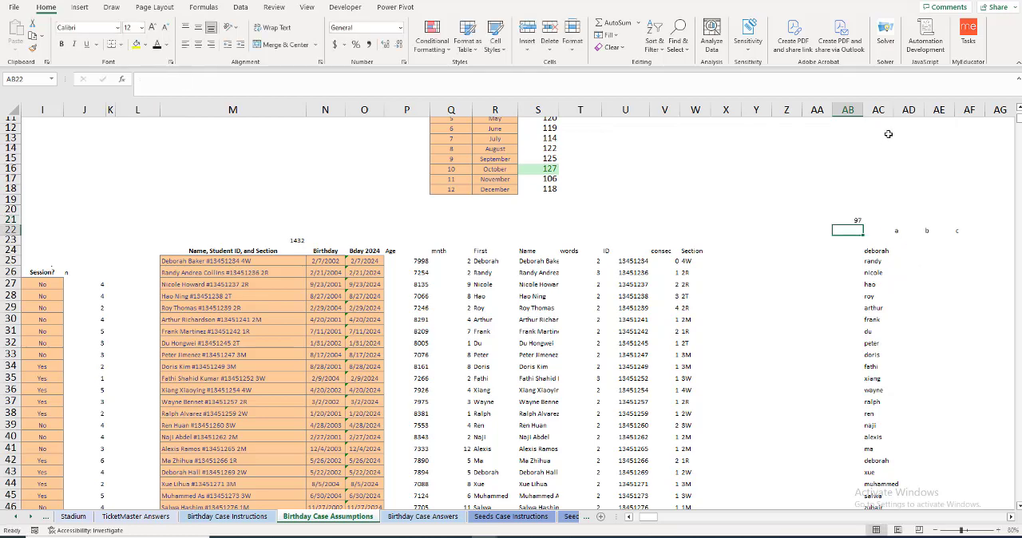
Step: Center the contents of columns AC through BN horizontally
drag(879, 109, 965, 110)
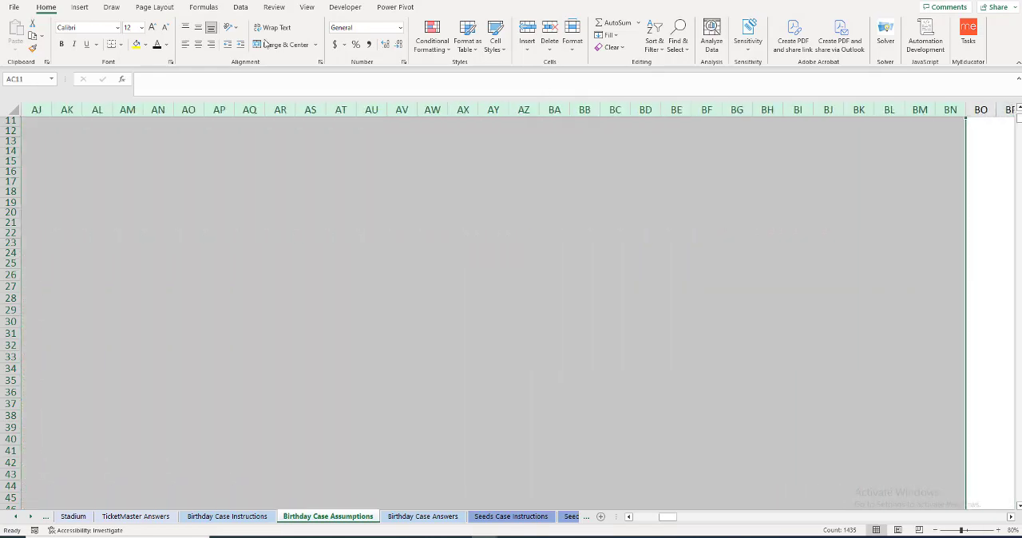
click(201, 46)
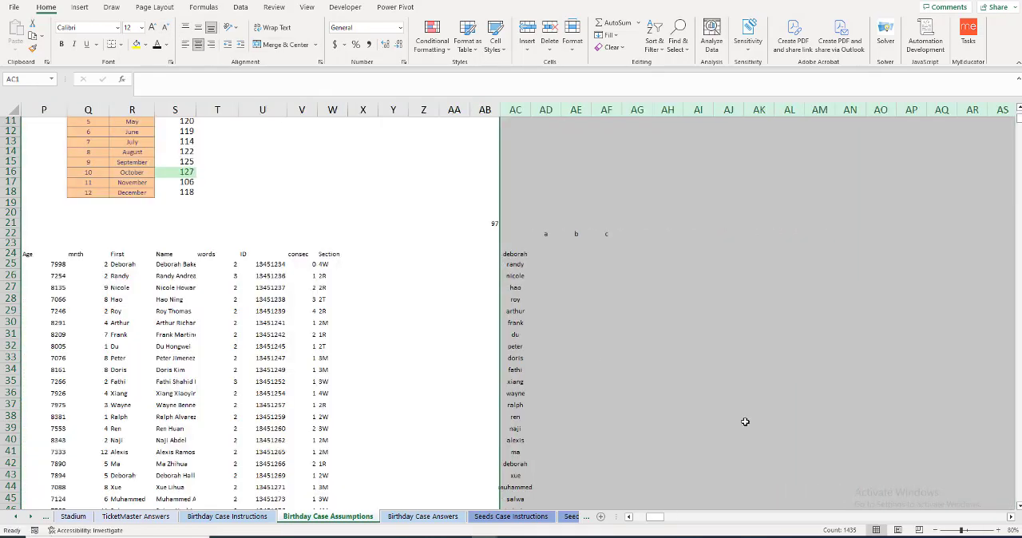
key(Left)
Step: Enter =SEQUENCE(,26,97) in AD21 to list the 26 lower-case character codes across the row
scroll(605, 347, down, 2)
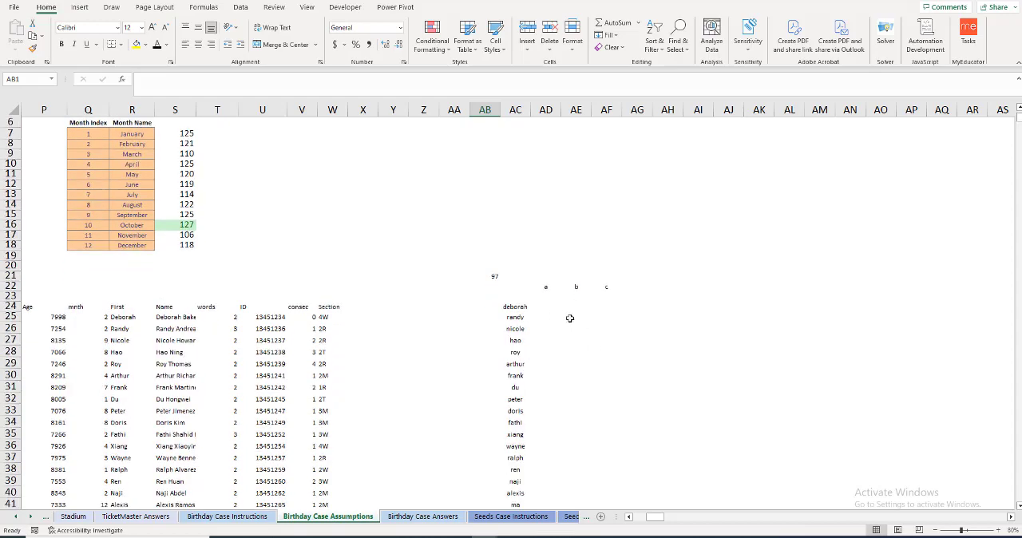
scroll(570, 319, down, 1)
click(548, 256)
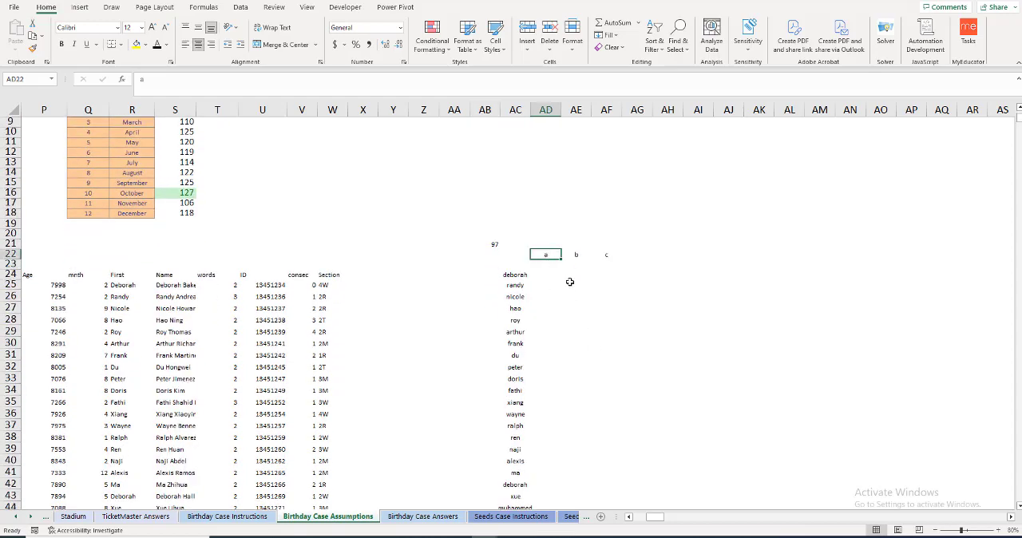
click(545, 244)
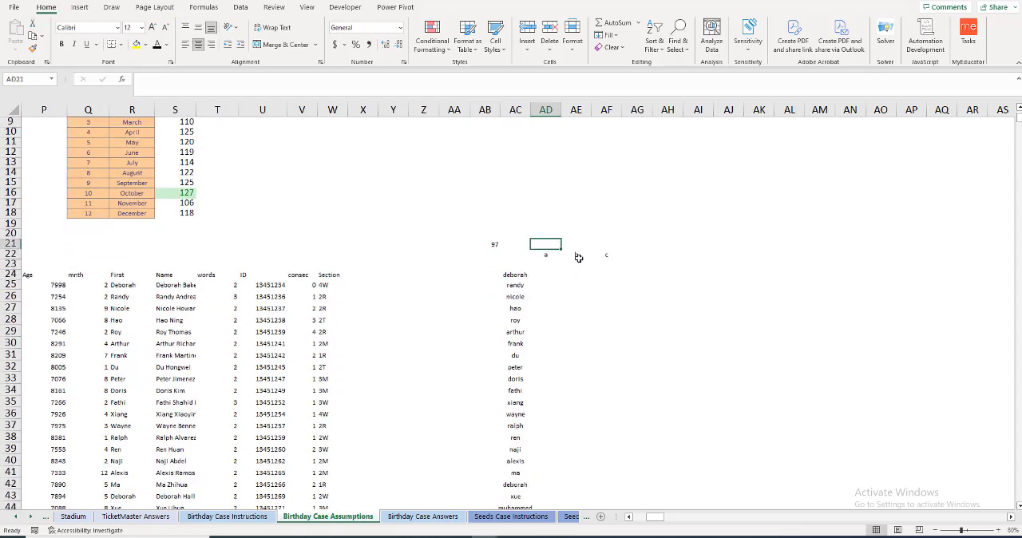
text(=seq)
key(Tab)
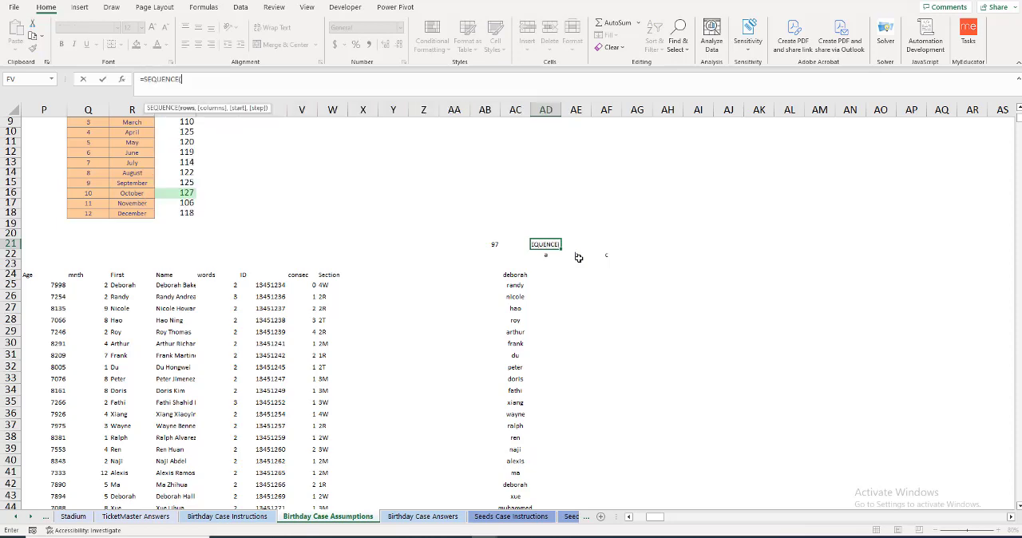
text(,26,)
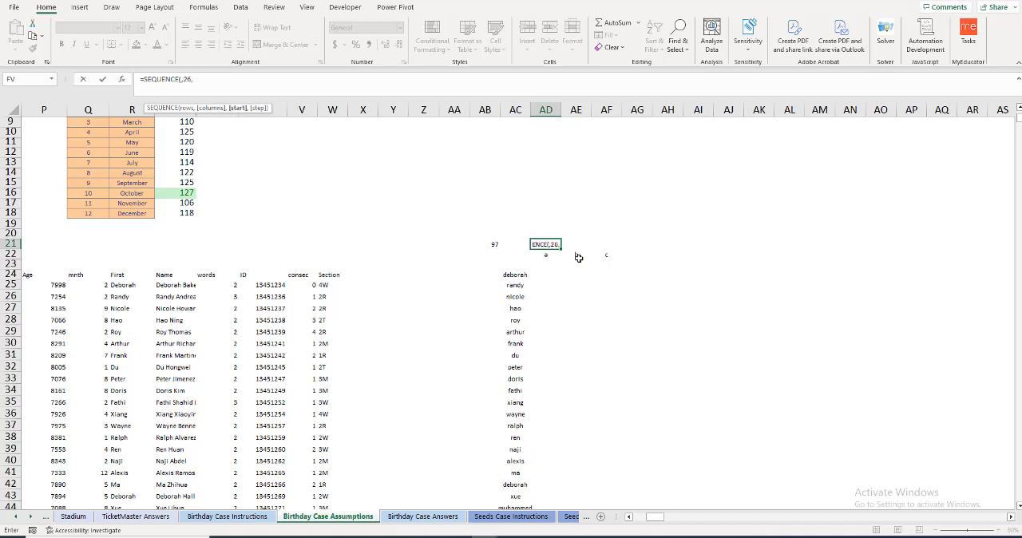
text(97))
key(Return)
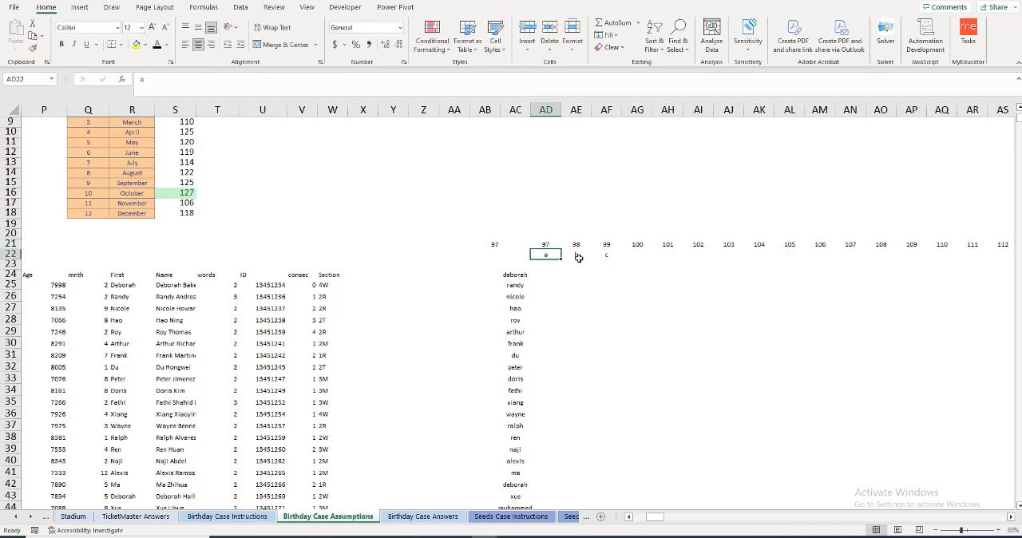
Step: Replace the typed letters in row 22 with =CHAR(AD21) in AD22, filled across to BC22
drag(574, 256, 608, 262)
key(Delete)
click(543, 253)
text(=char)
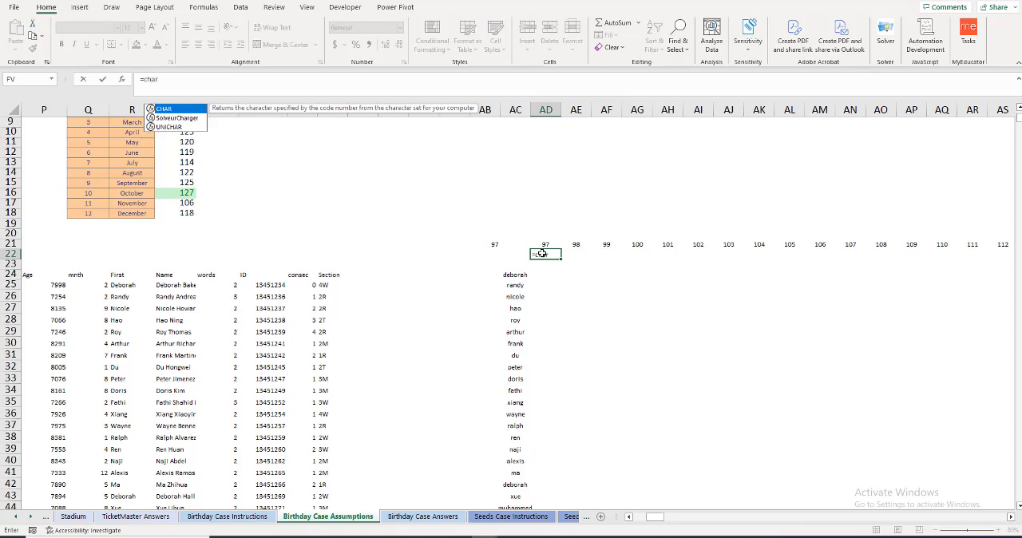
key(Tab)
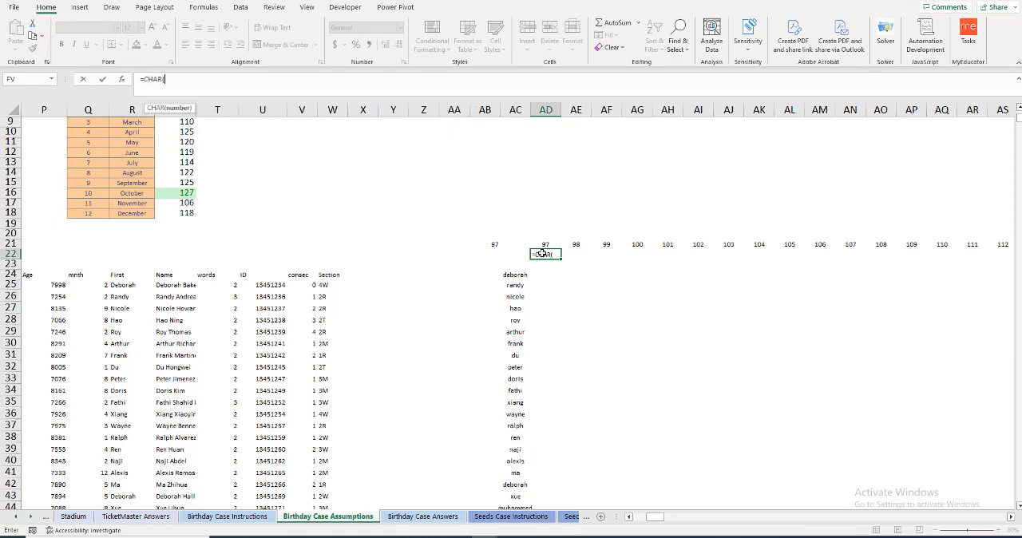
click(540, 246)
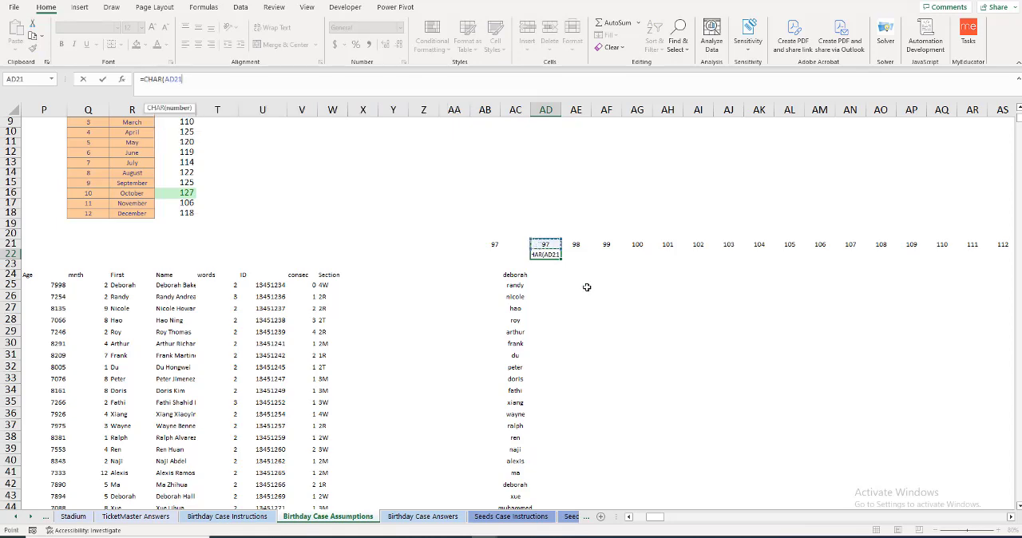
key(Return)
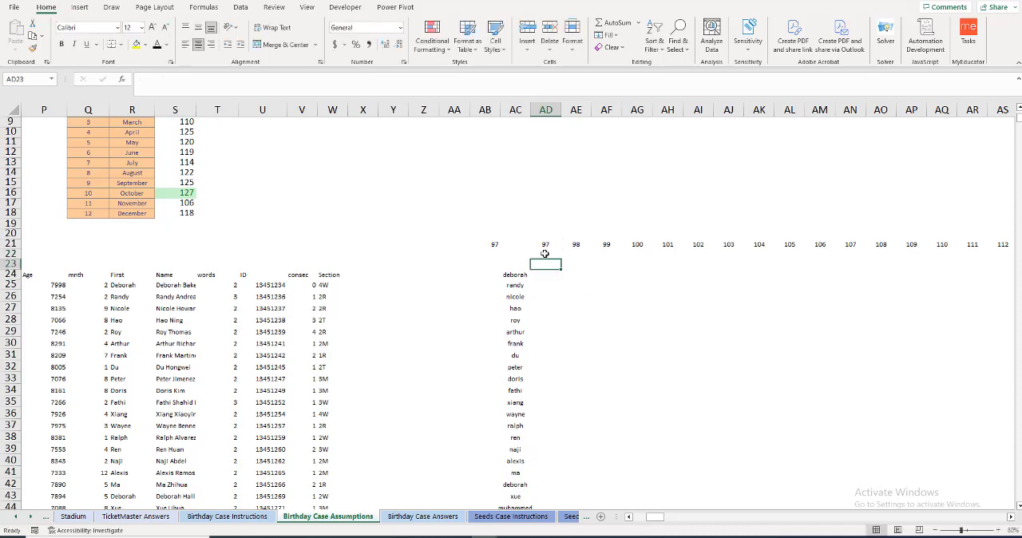
click(544, 253)
drag(562, 259, 959, 257)
Step: Begin a formula in AD24 with =LEN(AC24#) to get the length of every lower-case first name
click(188, 274)
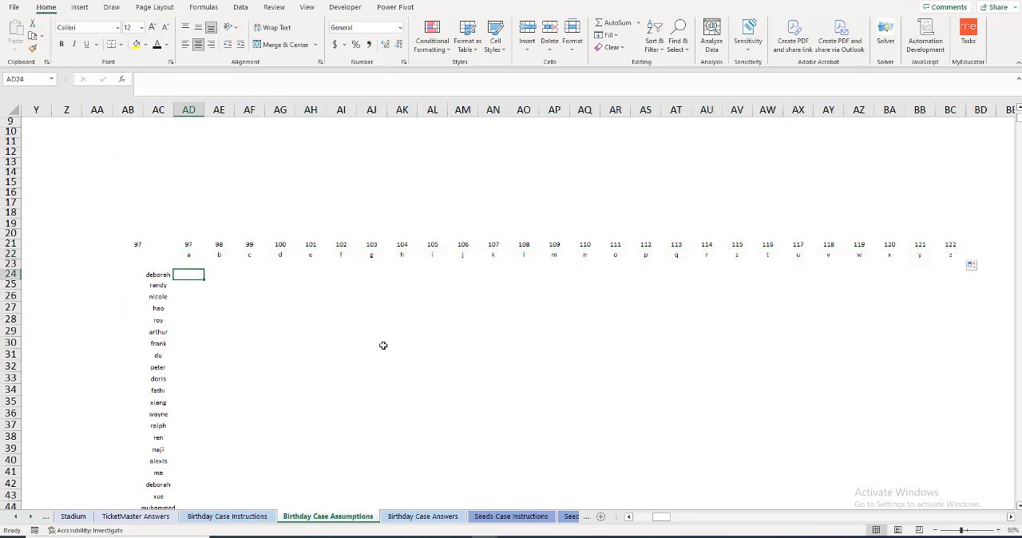
text(=)
text(len)
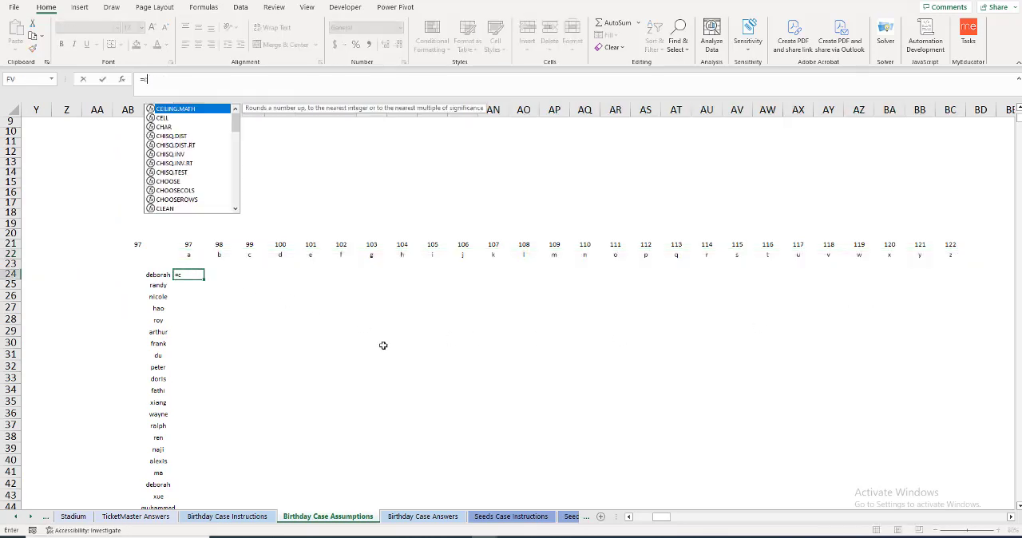
key(Tab)
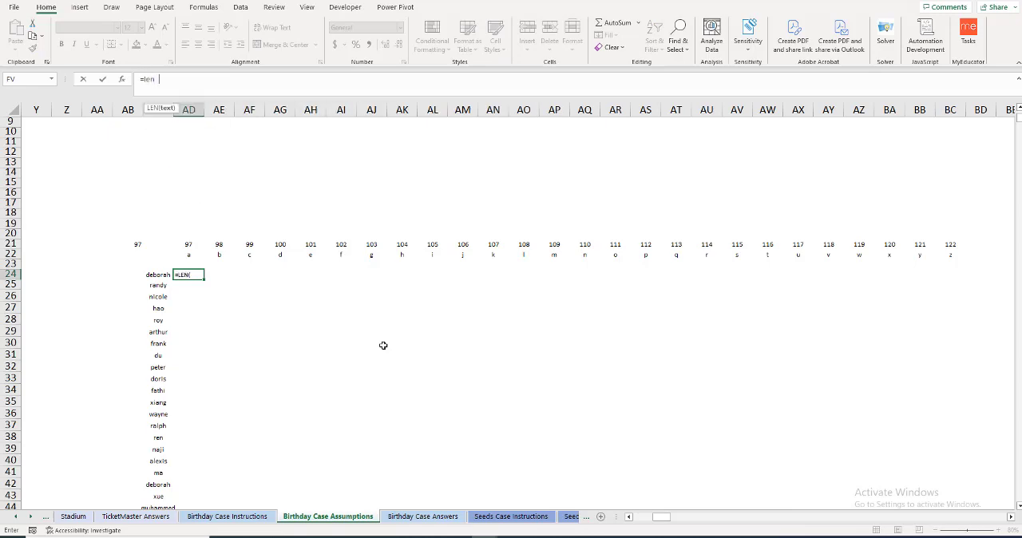
key(Left)
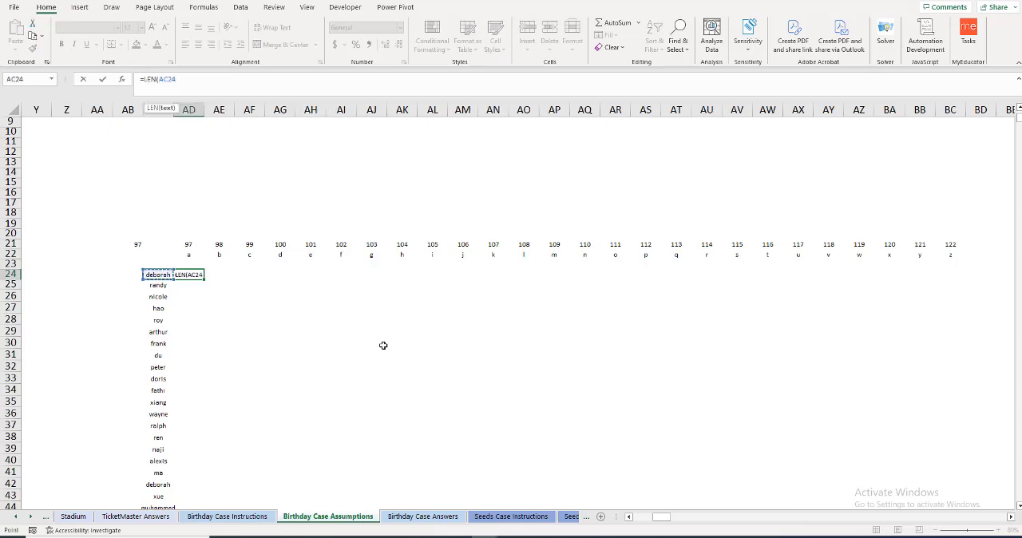
key(ctrl+shift+Down)
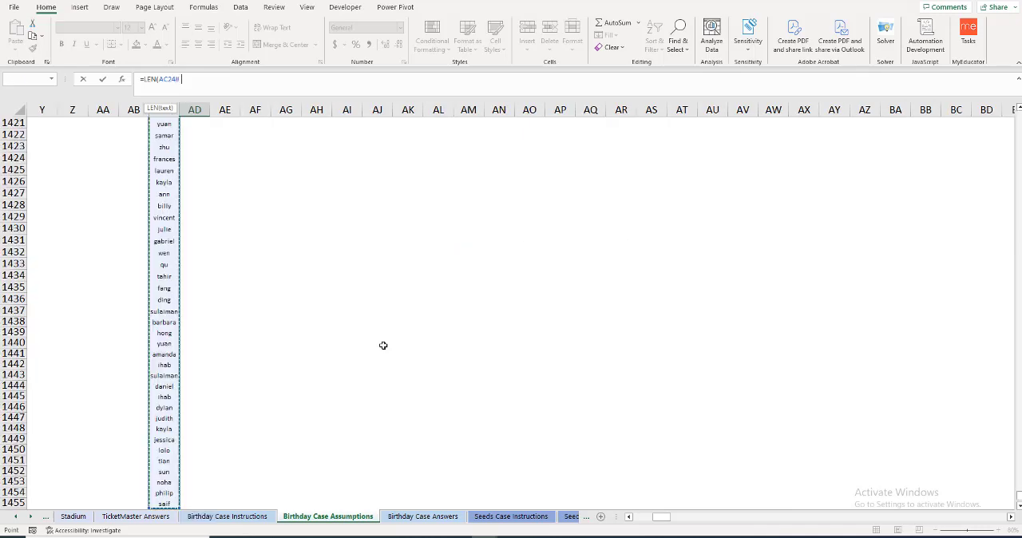
text(,)
key(BackSpace)
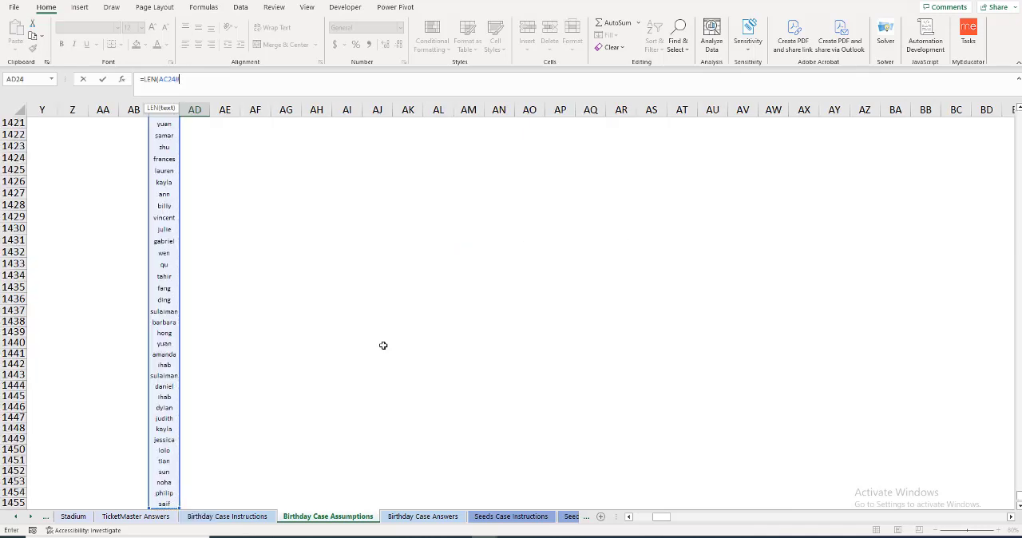
text()-len)
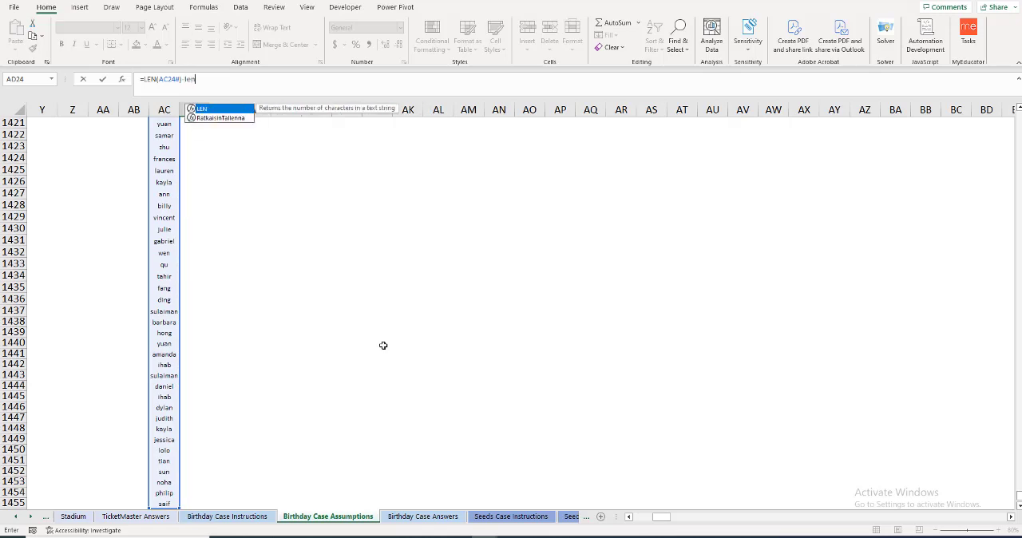
text((subs)
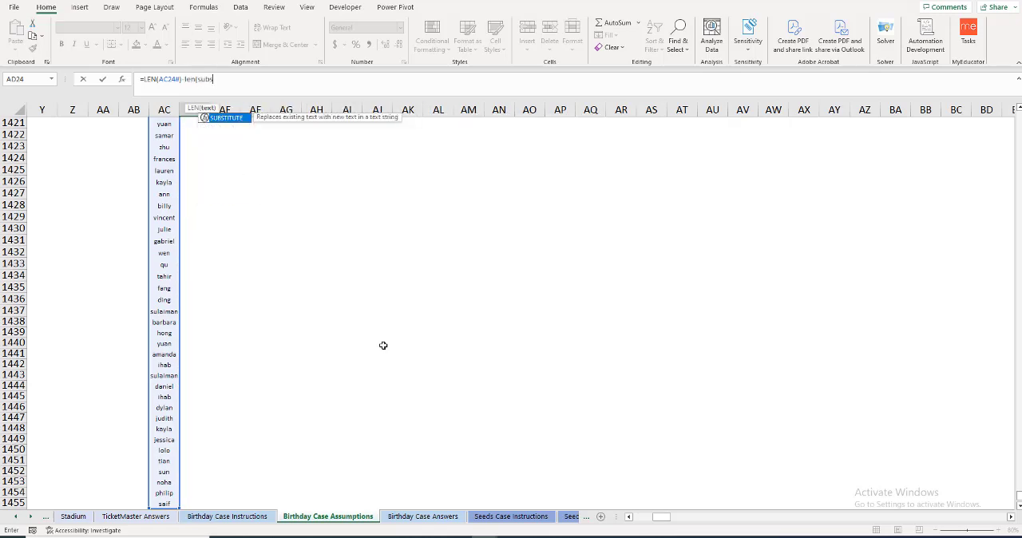
Step: Complete the AD24 formula by subtracting LEN(SUBSTITUTE(AC24#,AD$22,"")) to count each name's occurrences of the header letter
key(Tab)
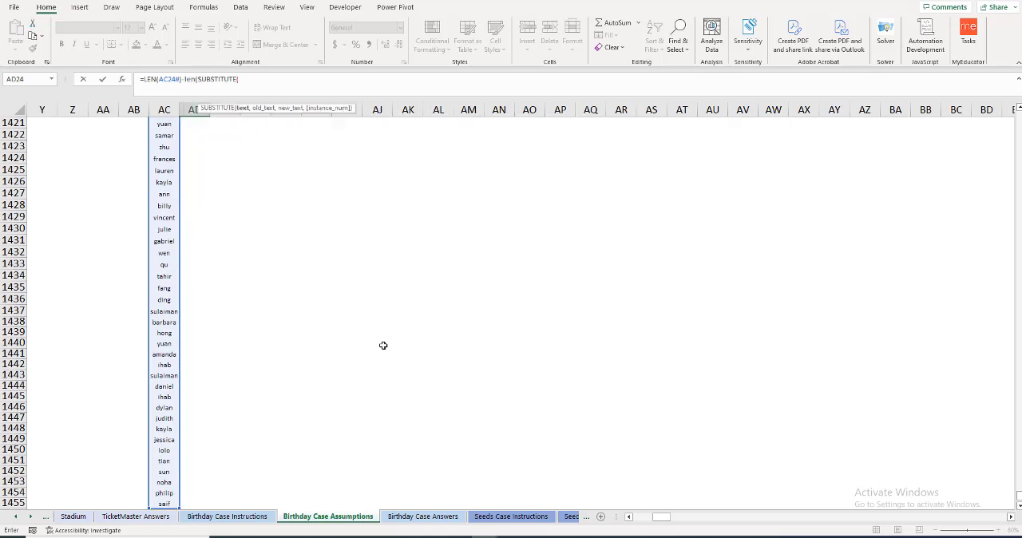
text(ac24#)
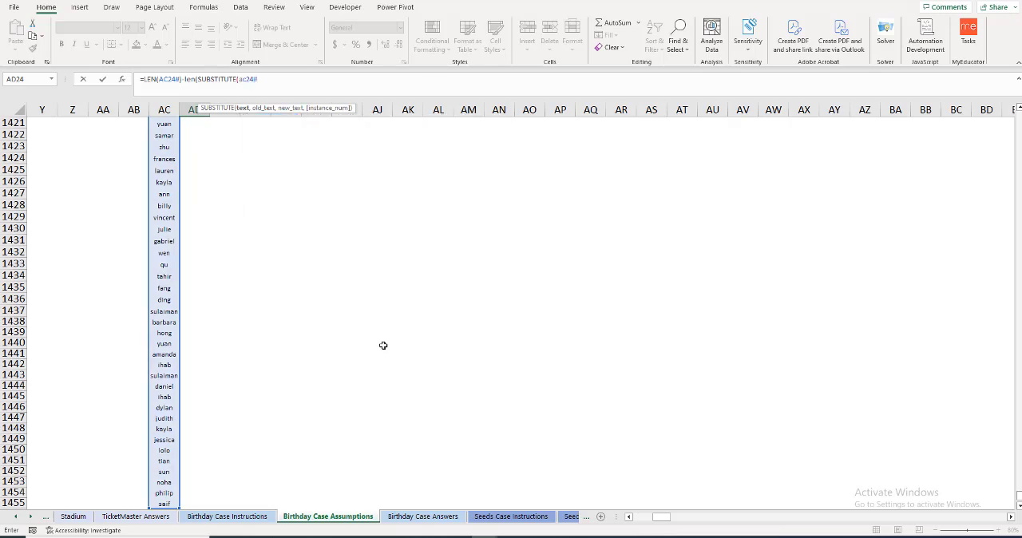
text(,)
key(Up)
key(Up)
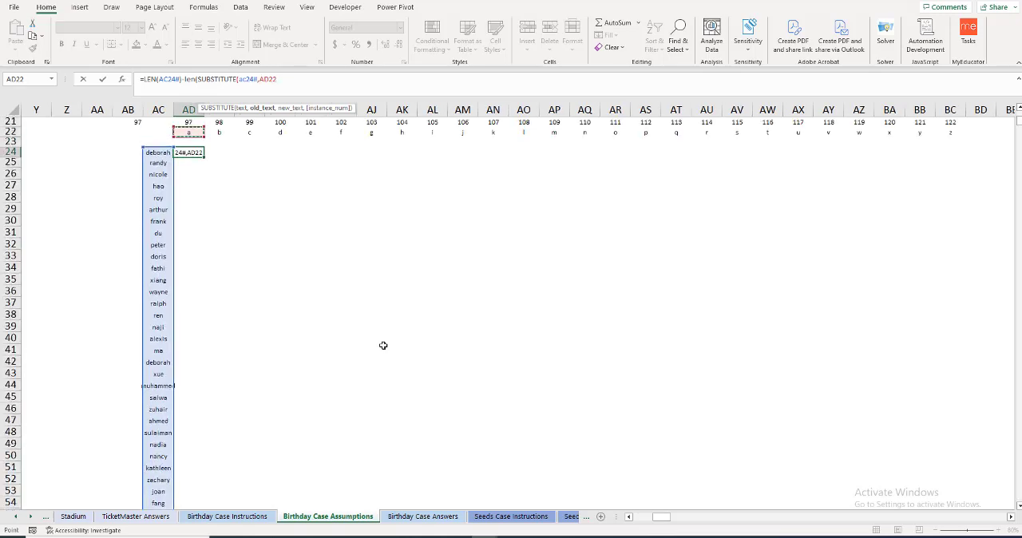
key(F4)
key(F4)
text(,"")
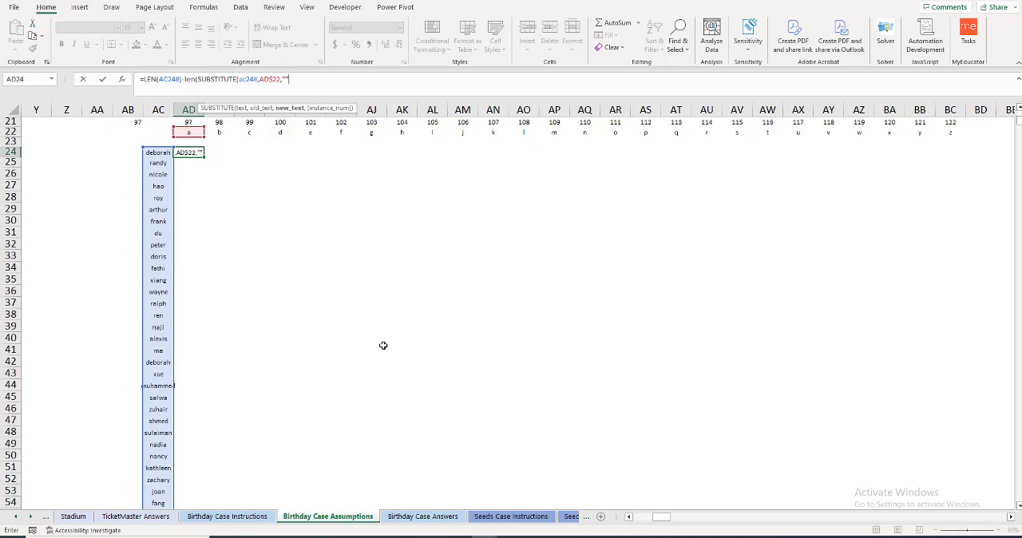
text())
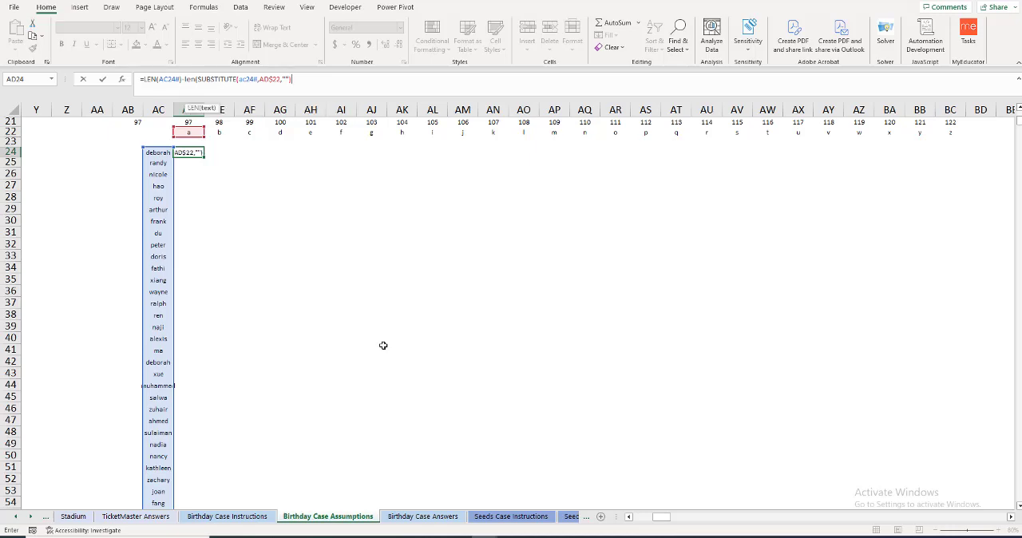
text())
key(Return)
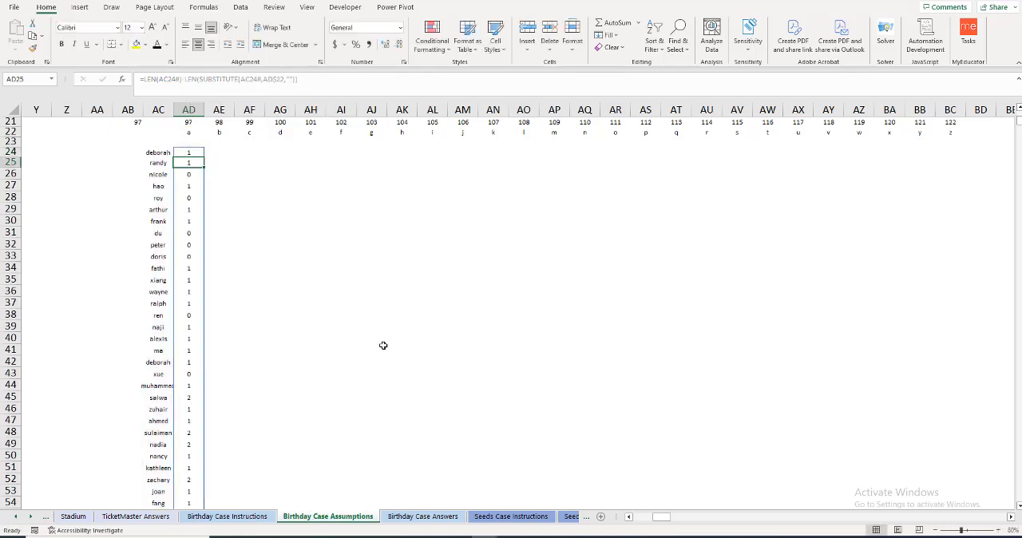
Step: Try filling the letter-count formula from AD24 across to BC24 and check the copied references in AE24
click(191, 155)
drag(204, 158, 956, 161)
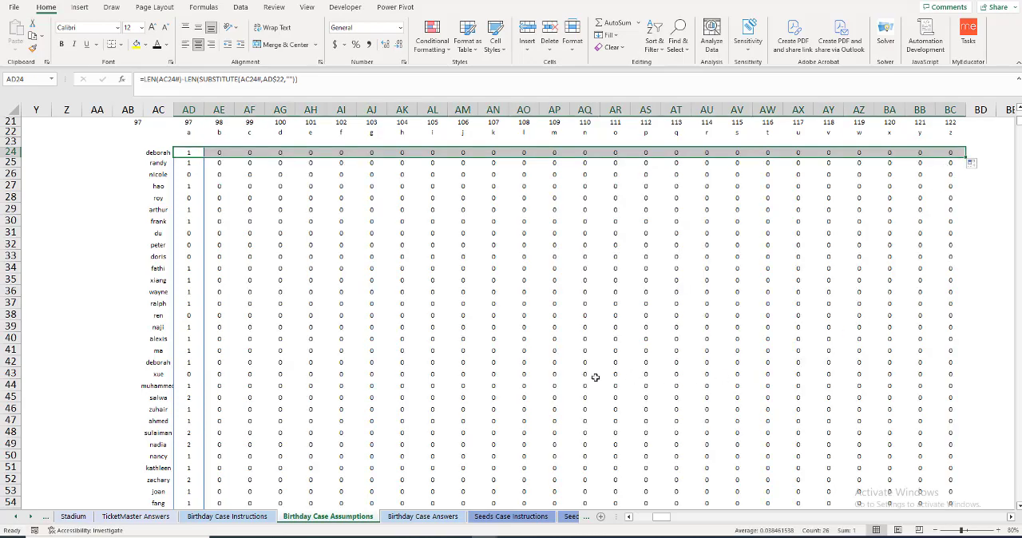
click(219, 153)
double_click(219, 153)
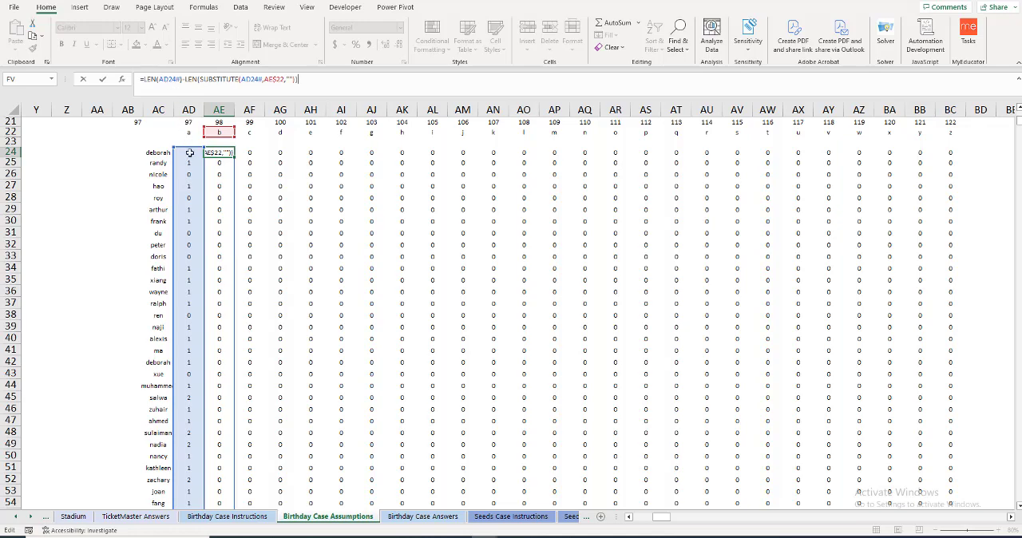
key(Escape)
key(Left)
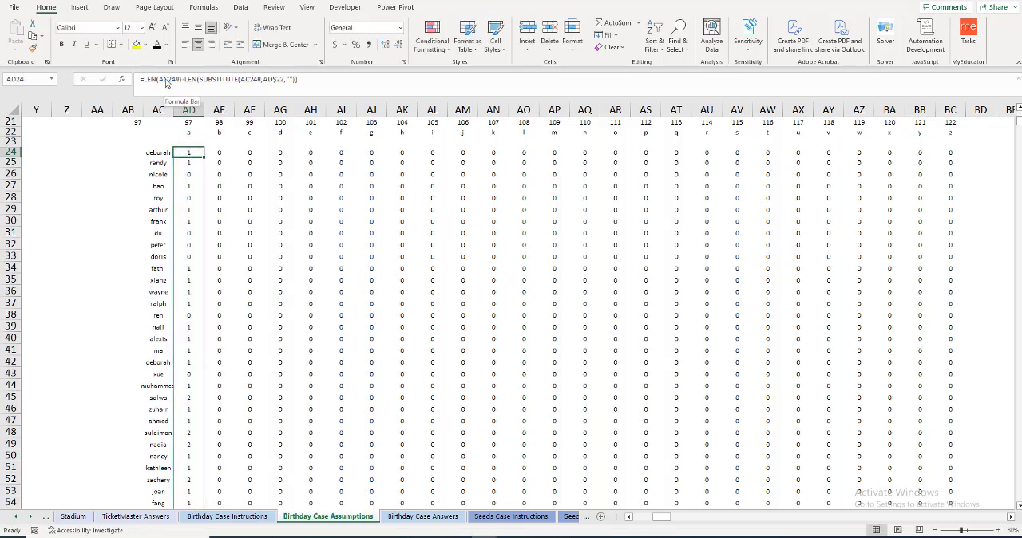
Step: Lock the name column in both references of the AD24 formula, giving =LEN($AC24#)-LEN(SUBSTITUTE($AC24#,AD$22,""))
double_click(190, 153)
click(168, 80)
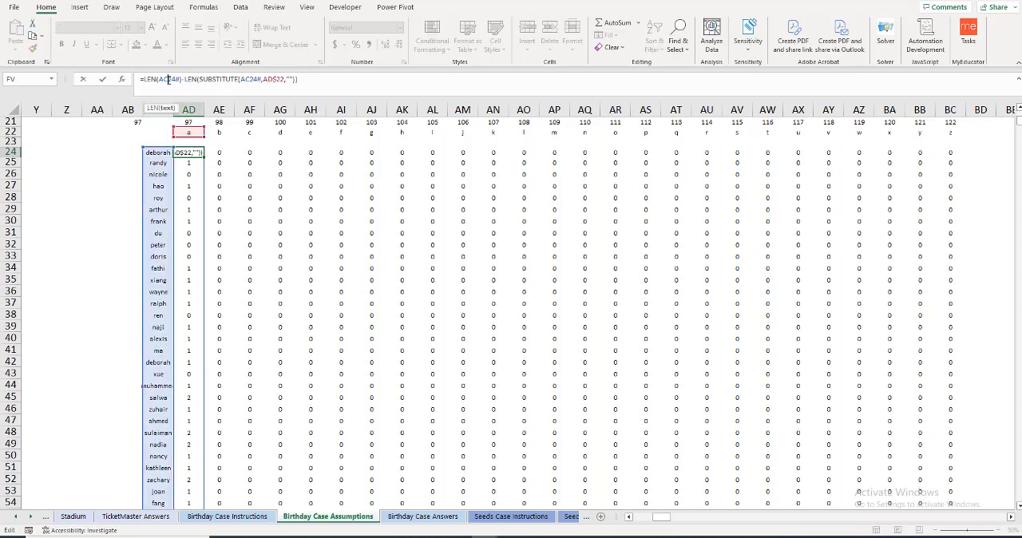
key(F4)
key(F4)
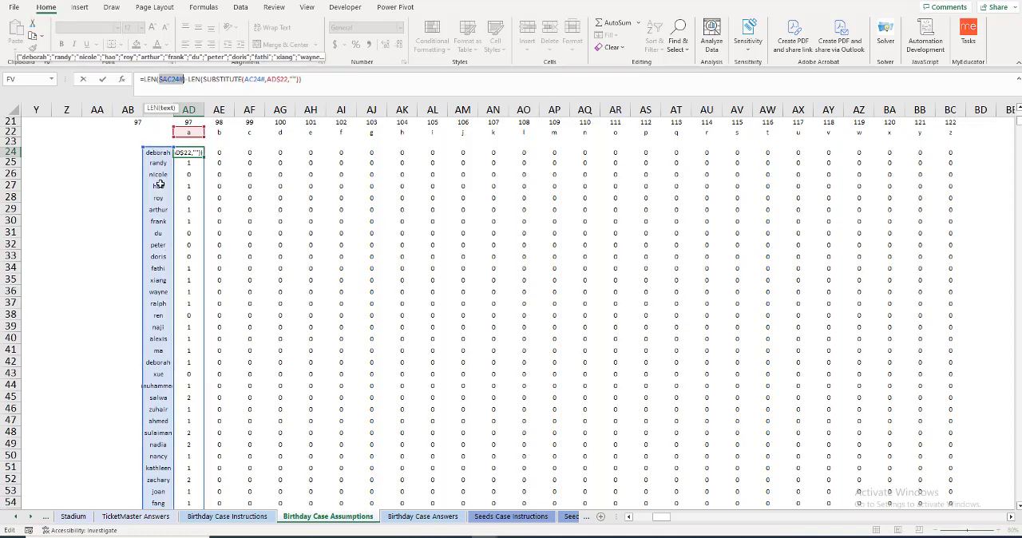
click(253, 79)
key(F4)
key(F4)
key(F4)
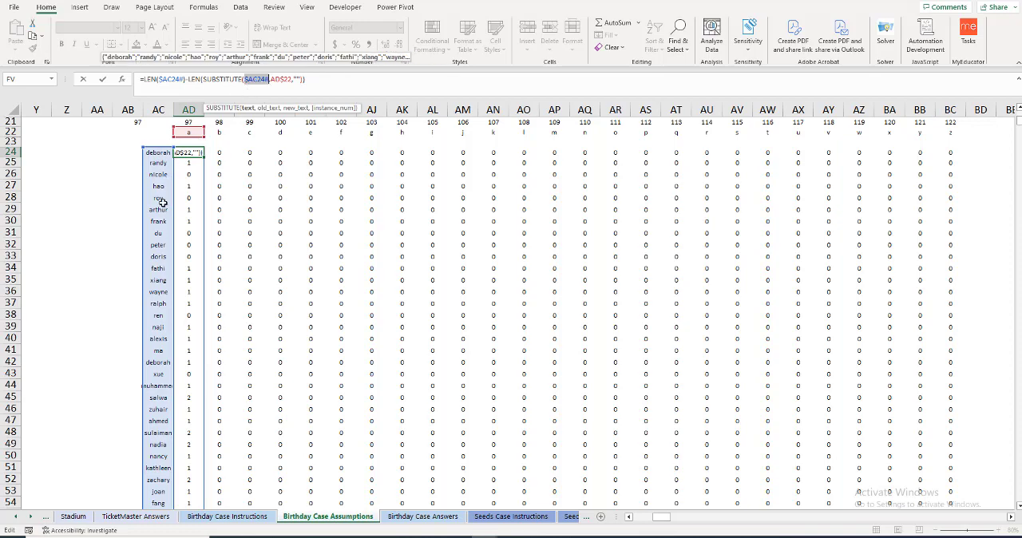
key(Return)
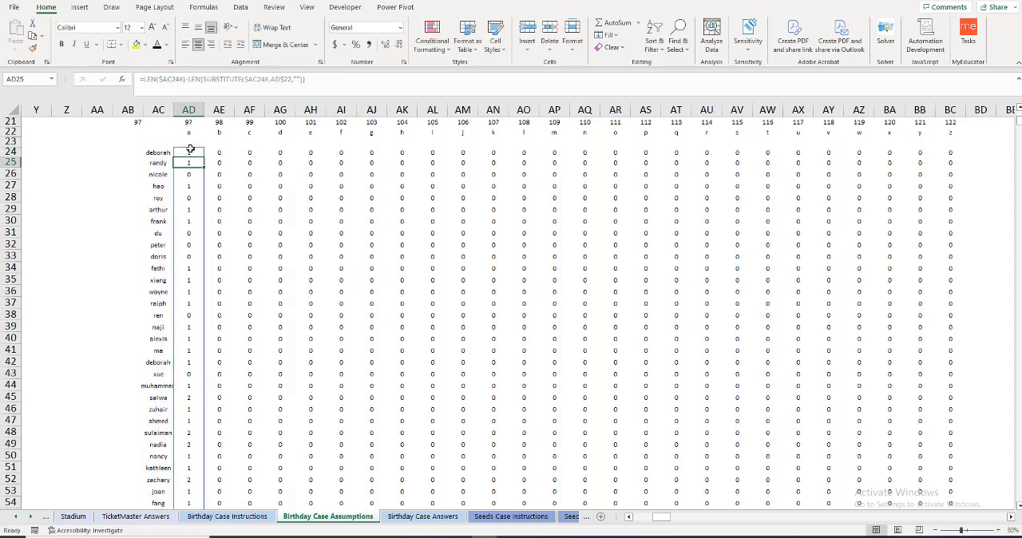
Step: Fill the corrected letter-count formula from AD24 across to BC24 and try filling it down the name rows
click(199, 154)
drag(200, 153, 955, 164)
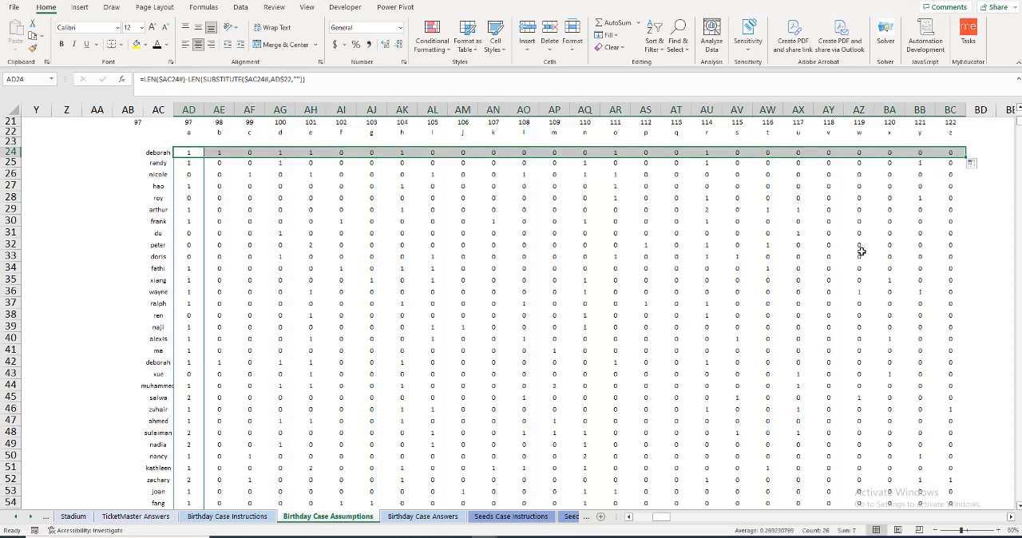
double_click(966, 156)
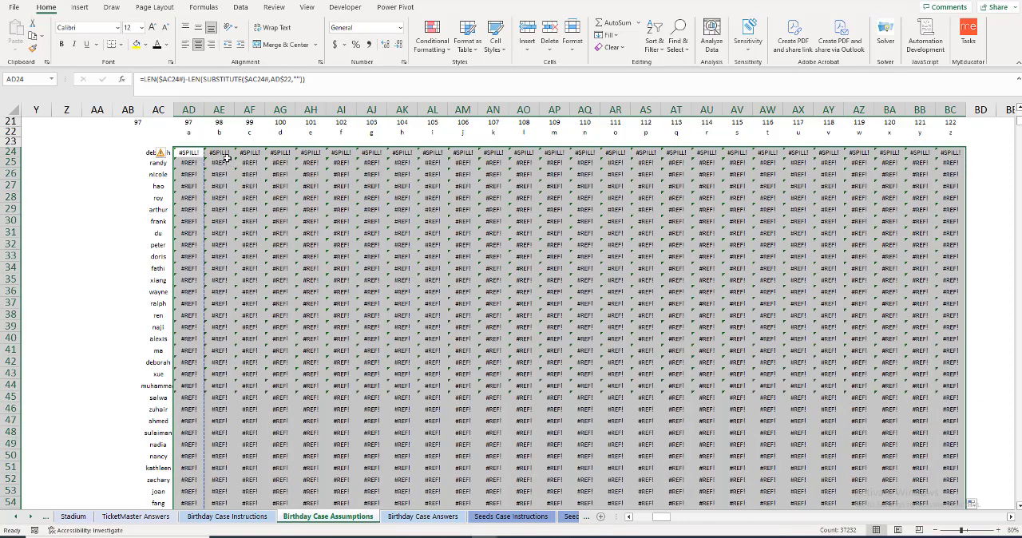
Step: Undo the downward fill of the letter-count formula and check the spilled counts for columns AE to BC down the name rows
key(ctrl+z)
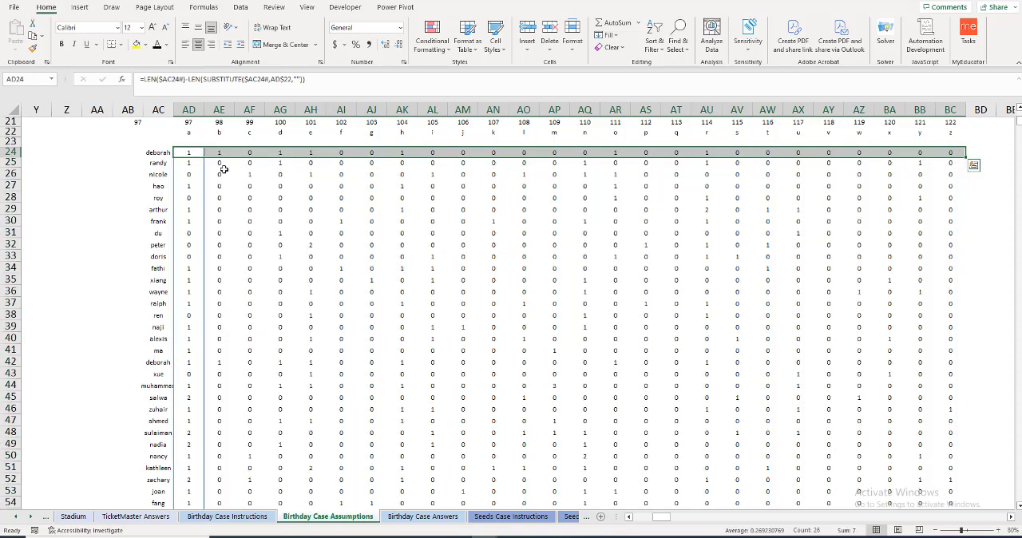
drag(223, 163, 948, 184)
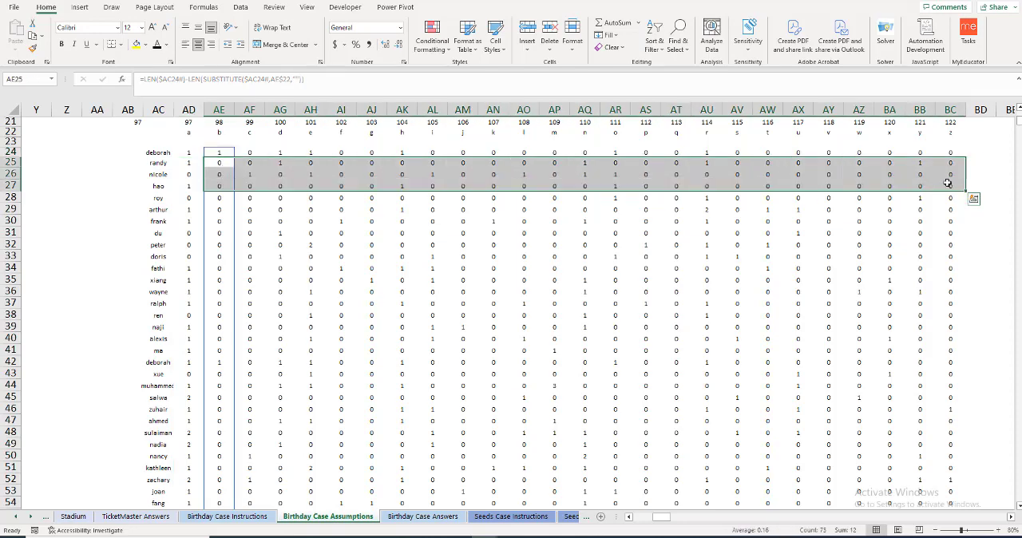
key(ctrl+shift+Down)
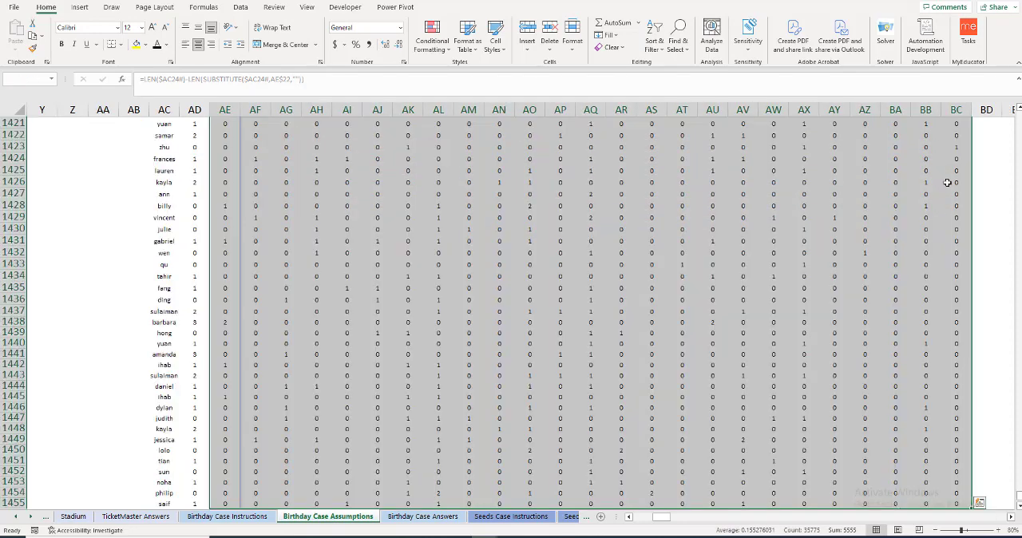
key(ctrl+BackSpace)
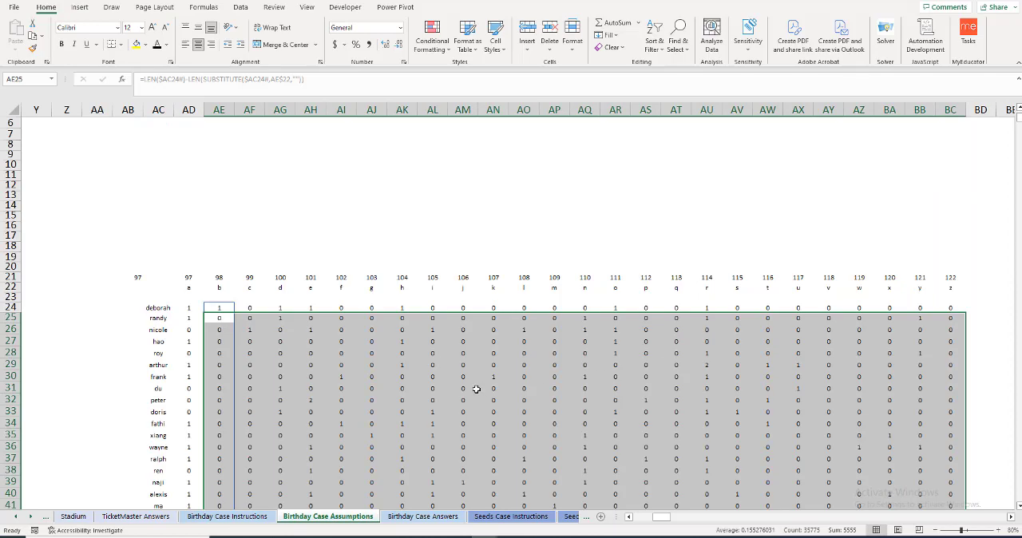
click(238, 309)
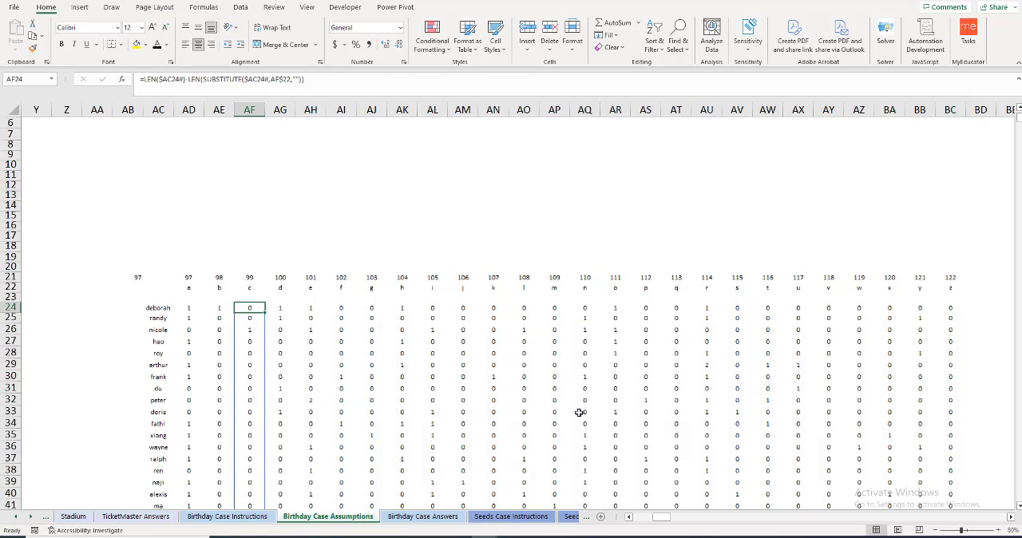
scroll(932, 420, down, 2)
scroll(932, 422, down, 3)
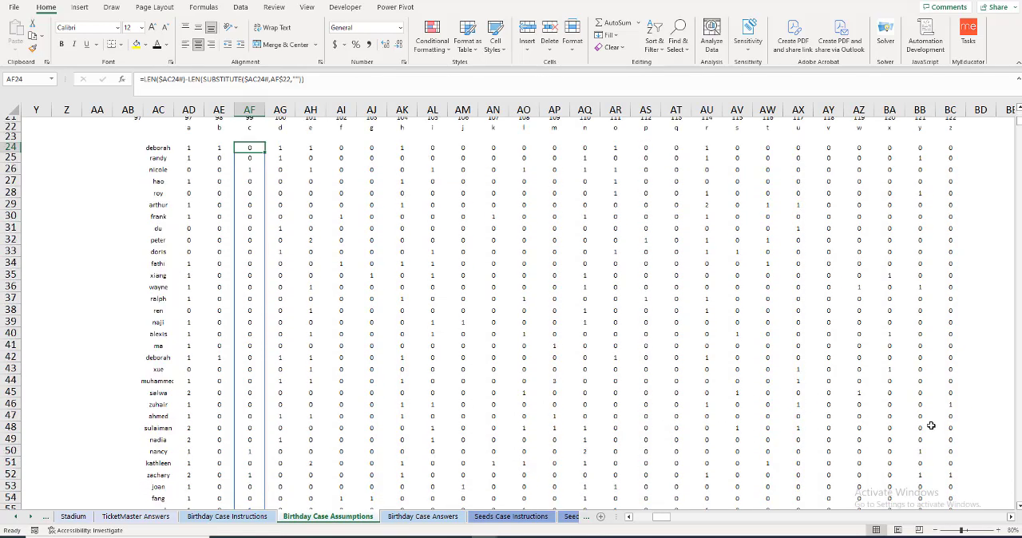
scroll(608, 403, up, 2)
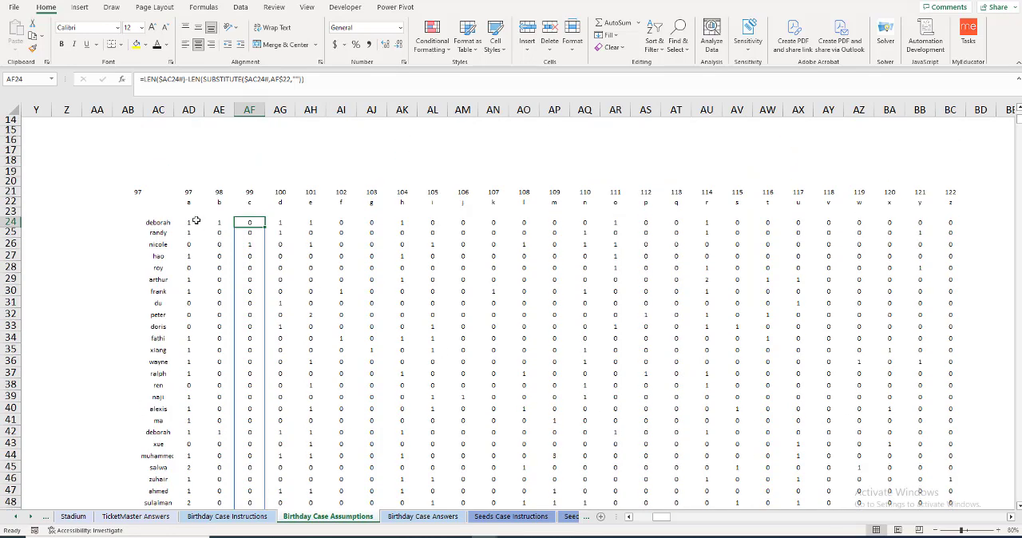
Step: Total the spilled counts for the letter a in AD23 with =SUM(AD24#)
click(186, 212)
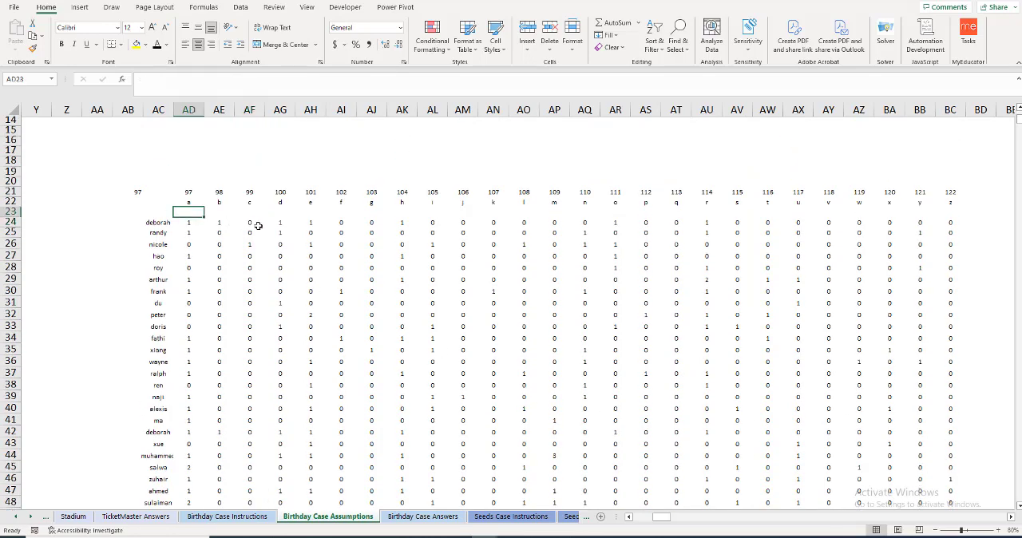
text(=sum)
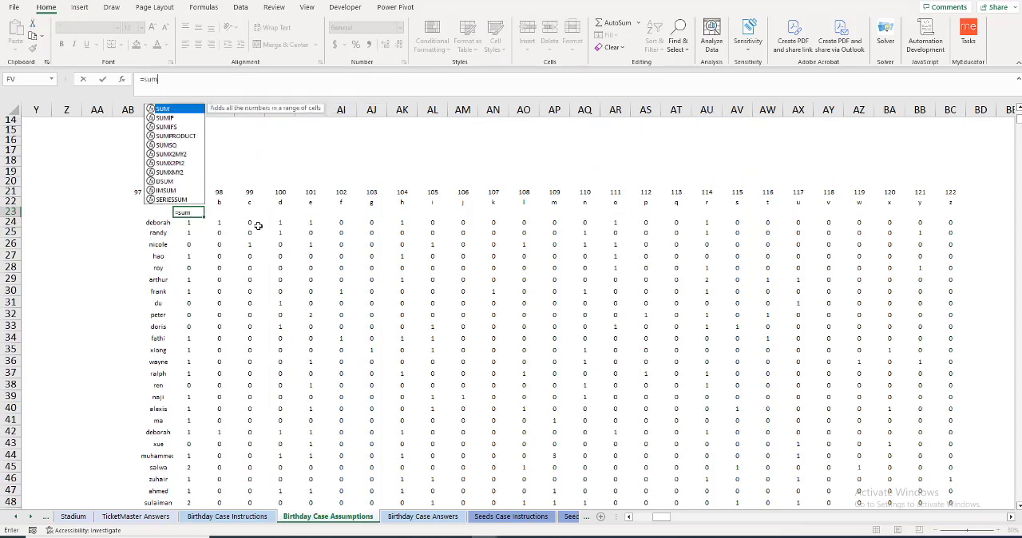
key(Tab)
key(Down)
key(ctrl+shift+Down)
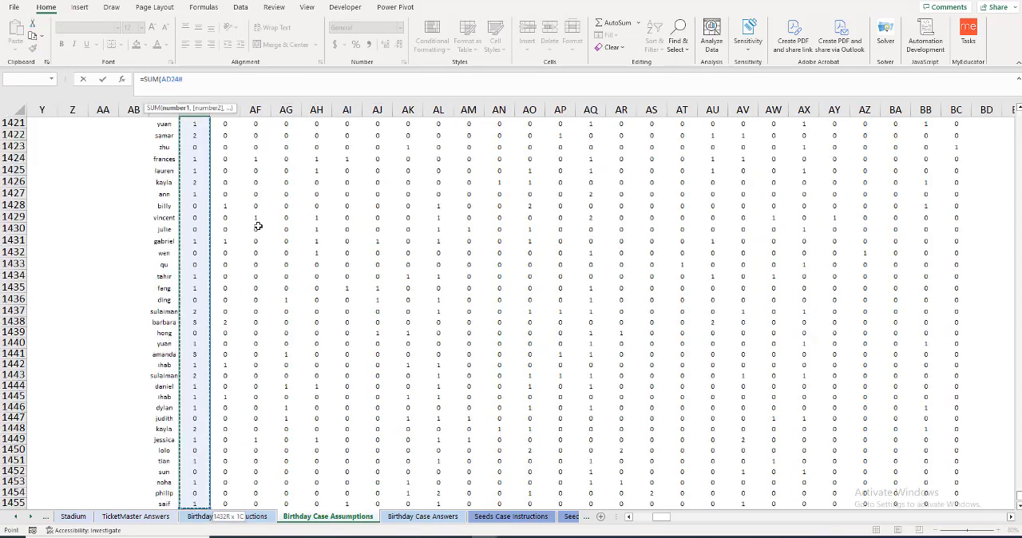
text(,)
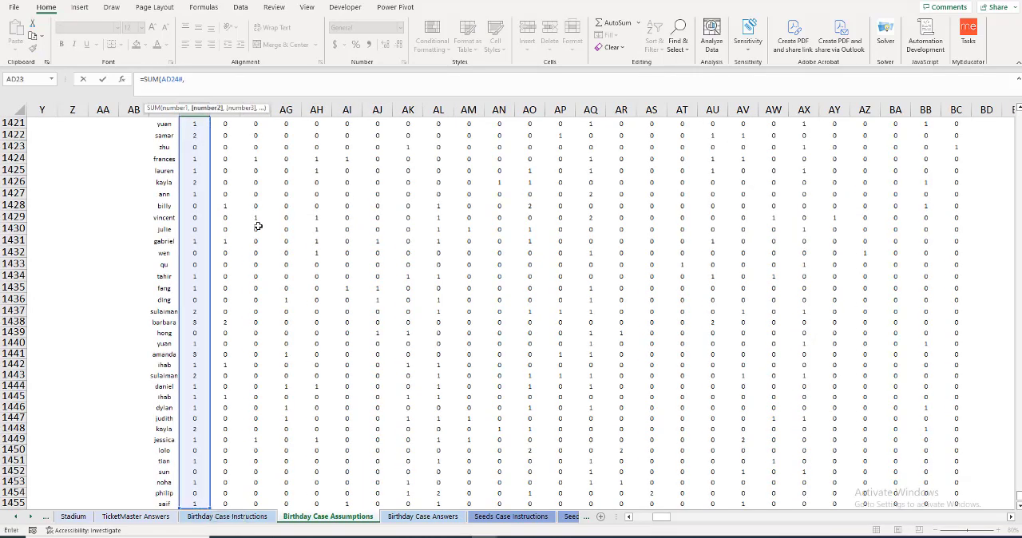
key(BackSpace)
key(Return)
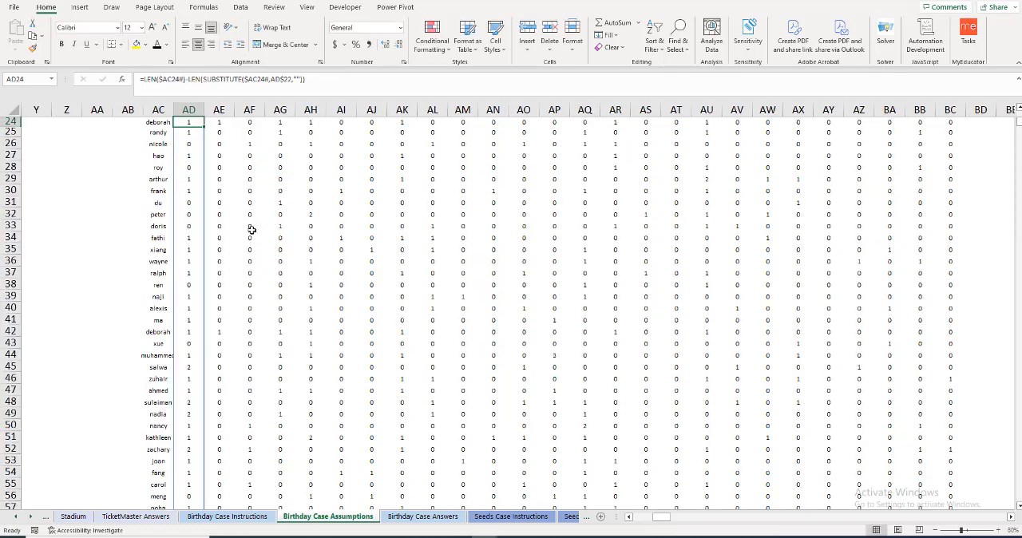
Step: Fill the AD23 total across to BC23 so every letter from a to z has a sum
scroll(212, 226, up, 2)
click(188, 177)
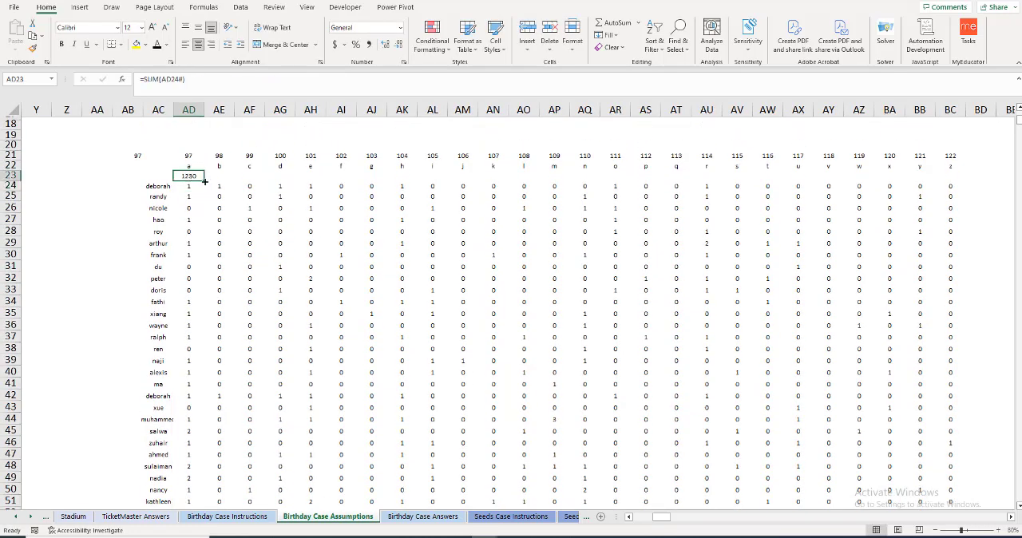
drag(204, 182, 952, 182)
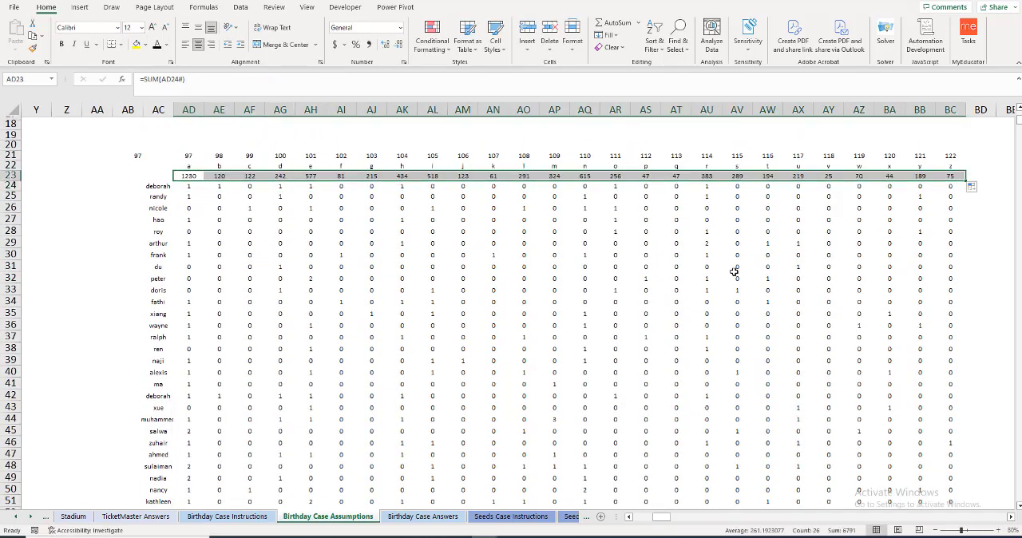
scroll(191, 189, up, 2)
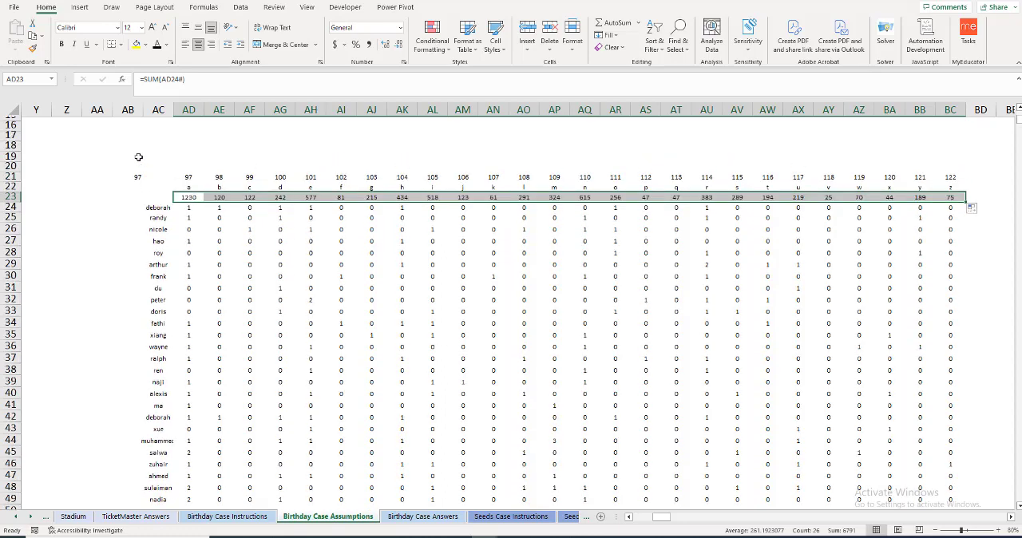
Step: Label AB23 as 2nd, beside the row of letter totals
click(118, 196)
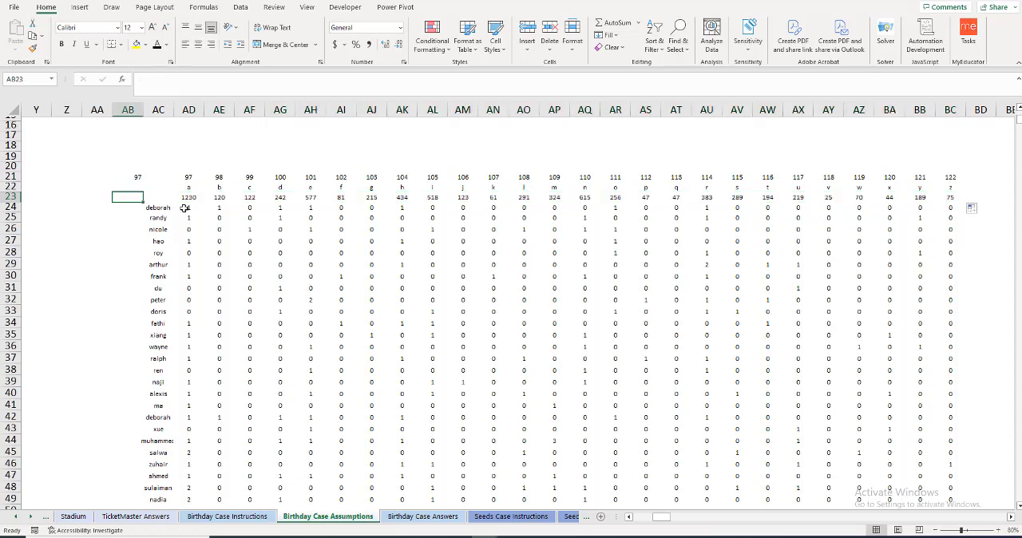
text(2nd)
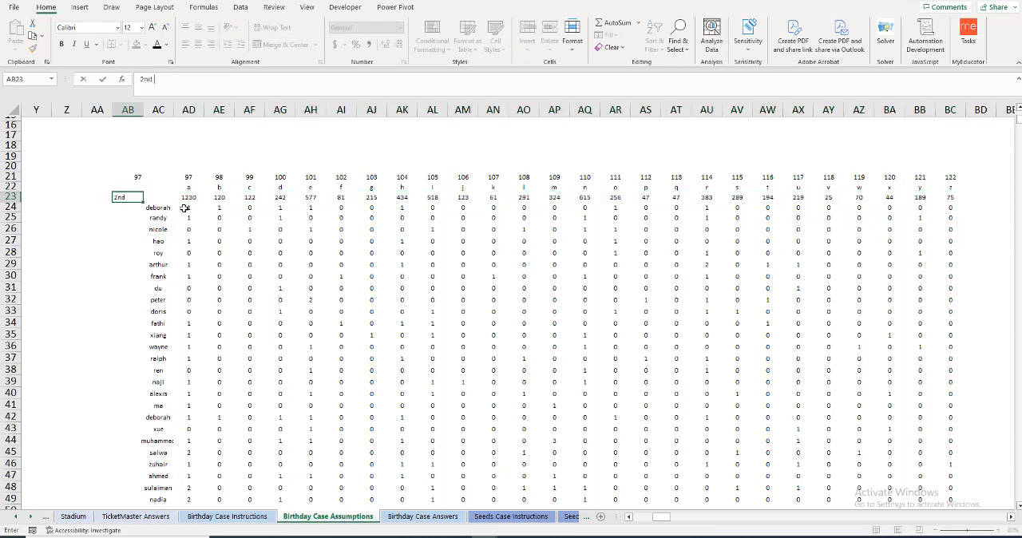
key(Tab)
Step: Start an XLOOKUP in AC23 with LARGE(AD23:BC23,2) as the lookup value
text(=)
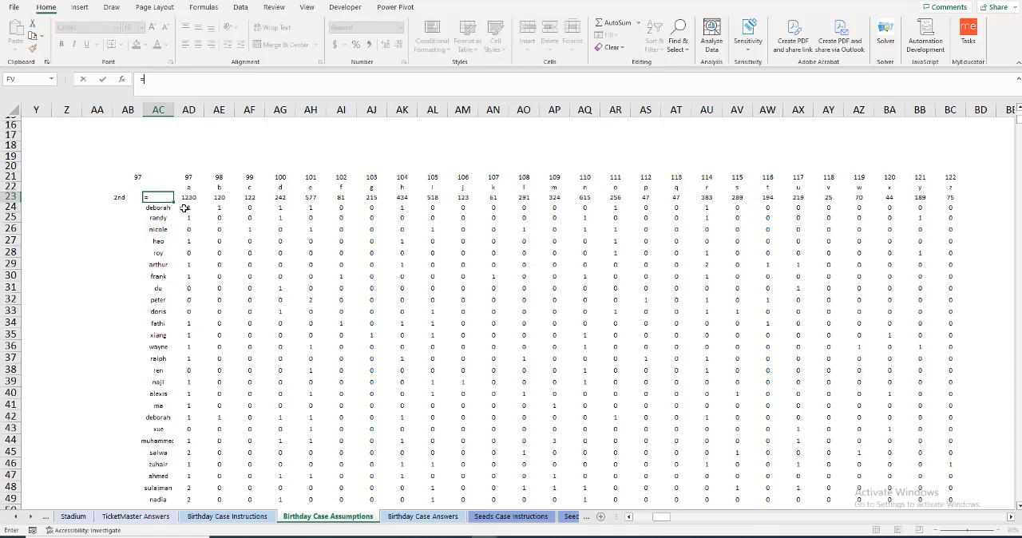
text(xlookup)
key(Tab)
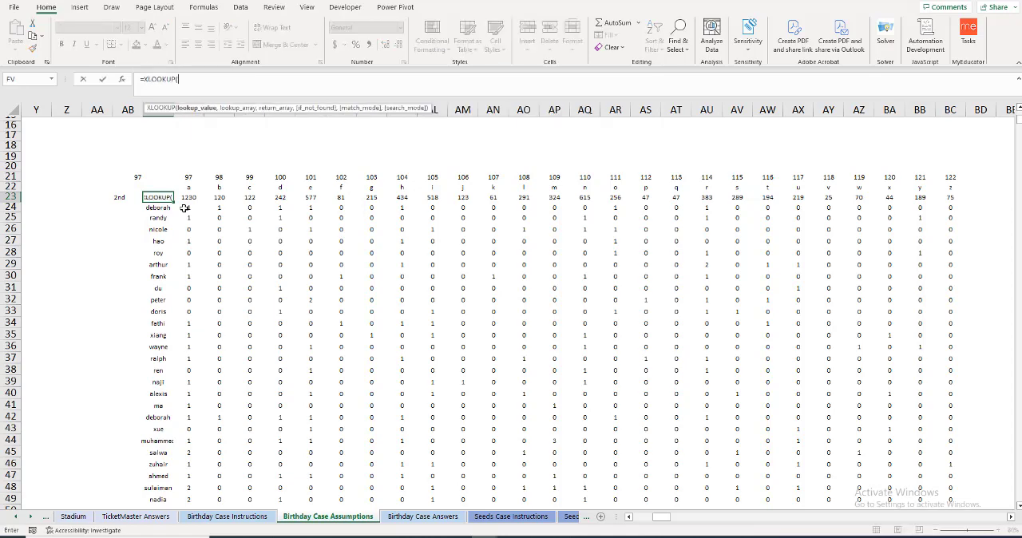
text(large)
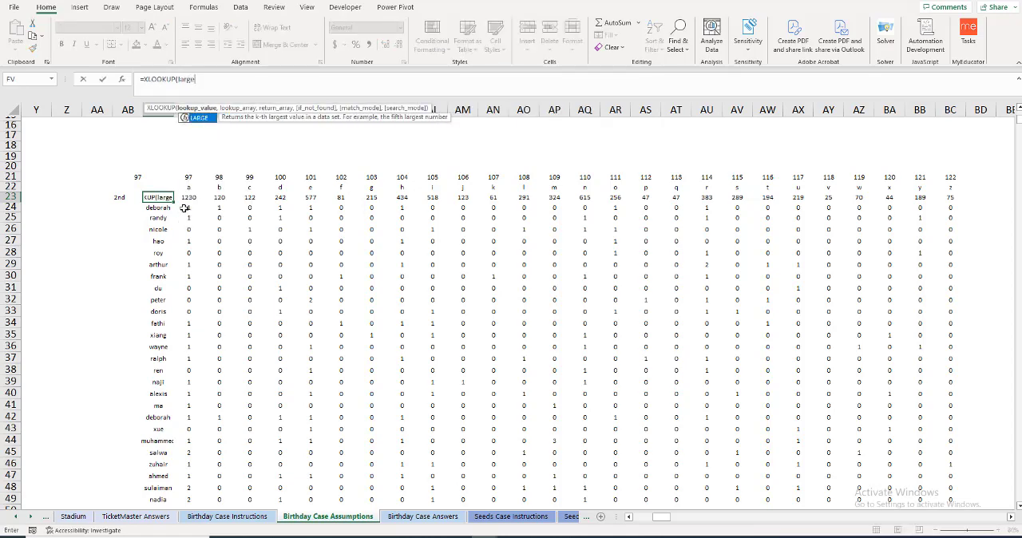
text(()
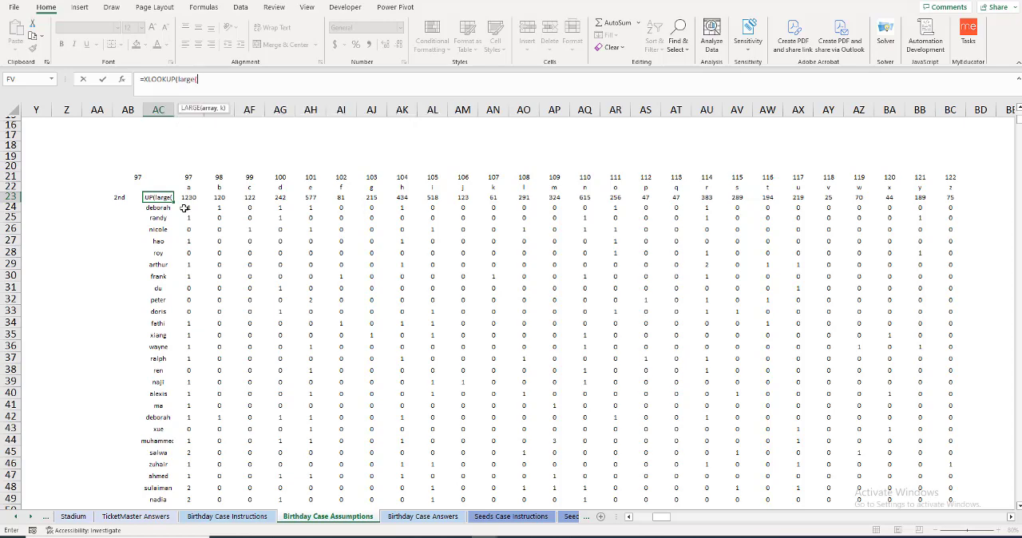
click(189, 198)
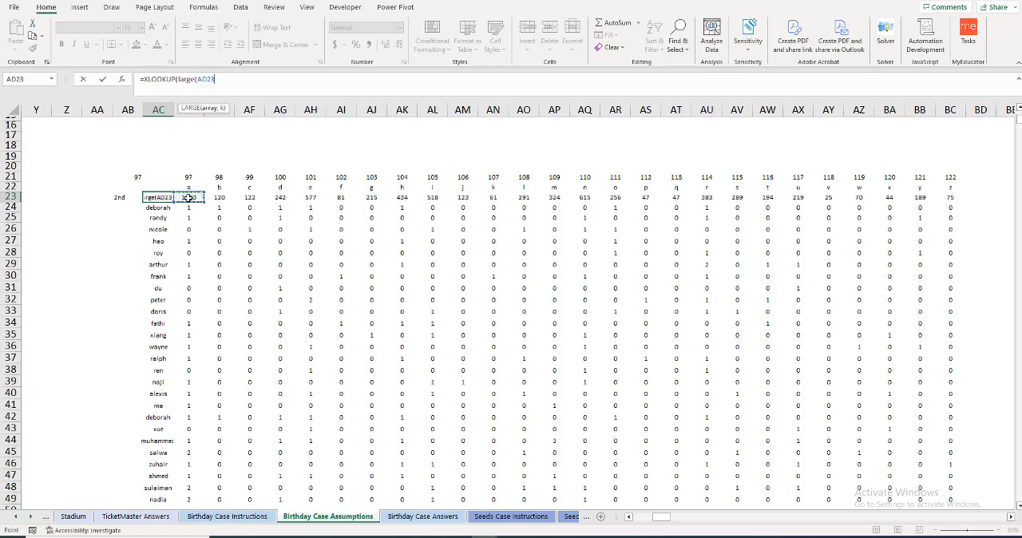
key(ctrl+shift+Right)
text(,)
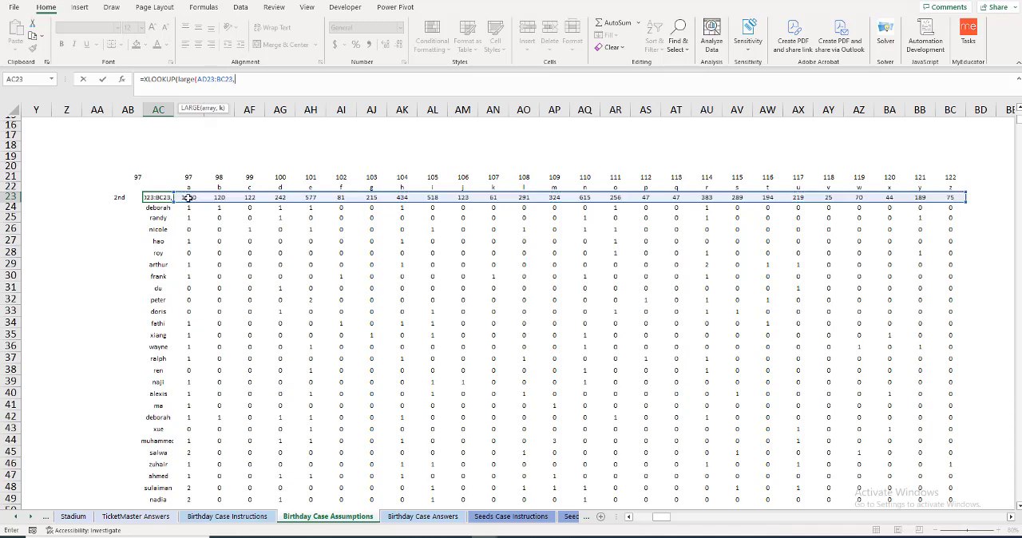
text(2))
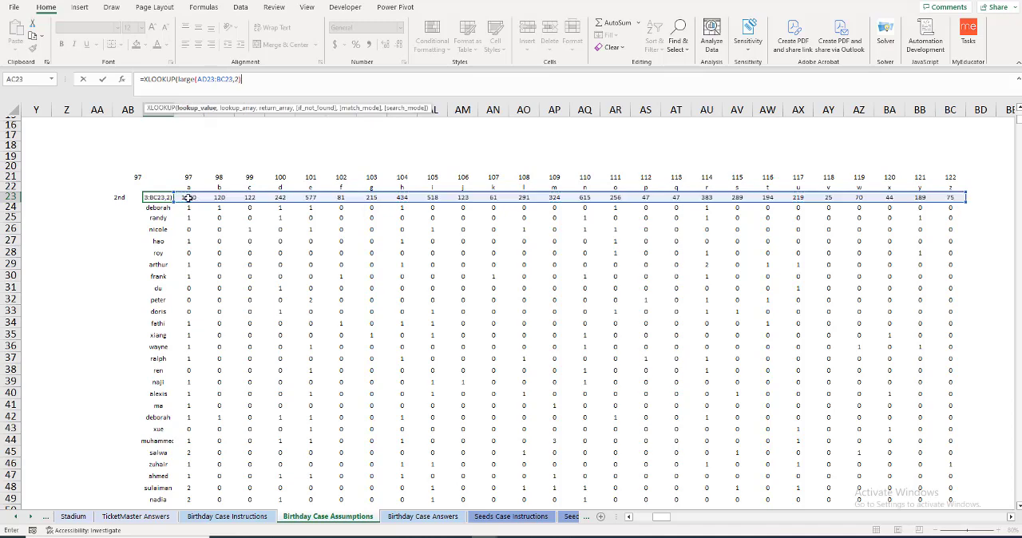
text(,)
Step: Complete the AC23 XLOOKUP with lookup array AD23:BC23 and return array AD22:BC22
click(188, 198)
key(ctrl+shift+Right)
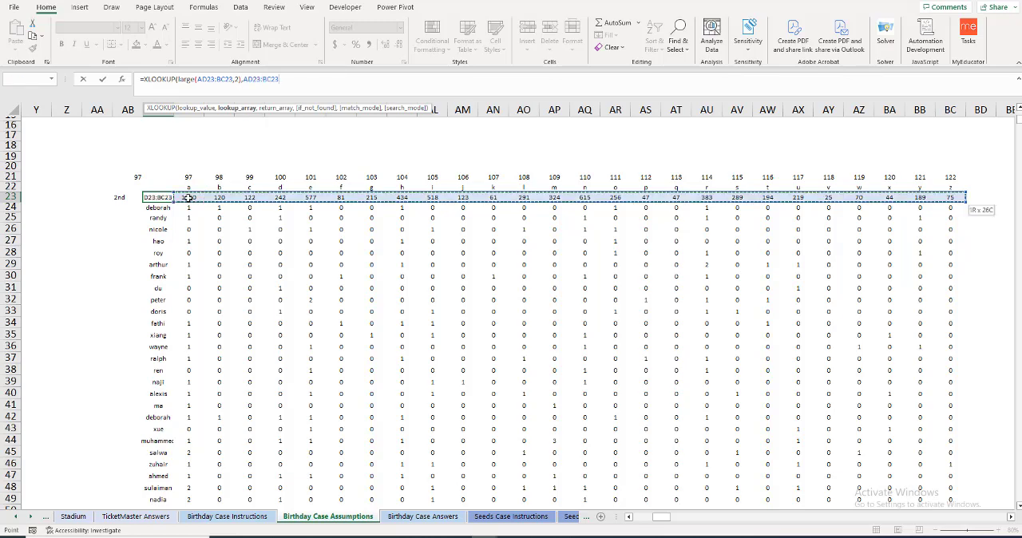
text(,)
key(Up)
key(Right)
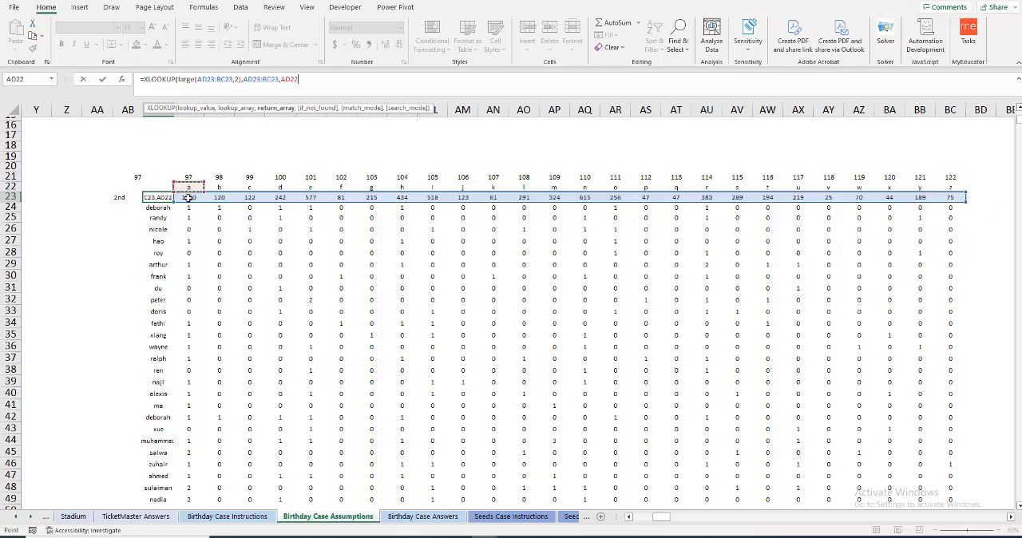
key(ctrl+shift+Right)
key(ctrl+shift+Right)
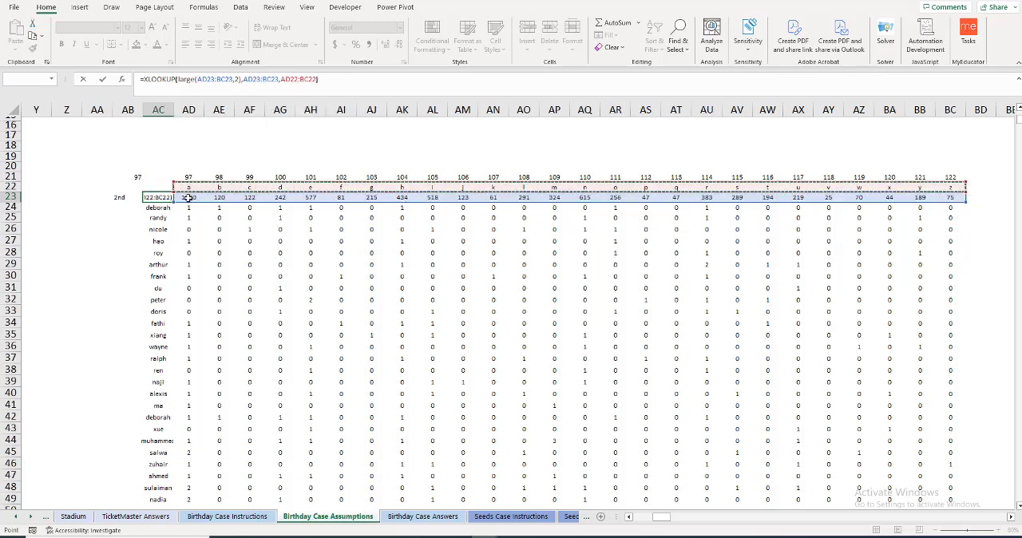
key(Return)
Step: Copy the AC23 result into answer cell E21 for the second most common letter, pasting values only
key(Left)
click(162, 200)
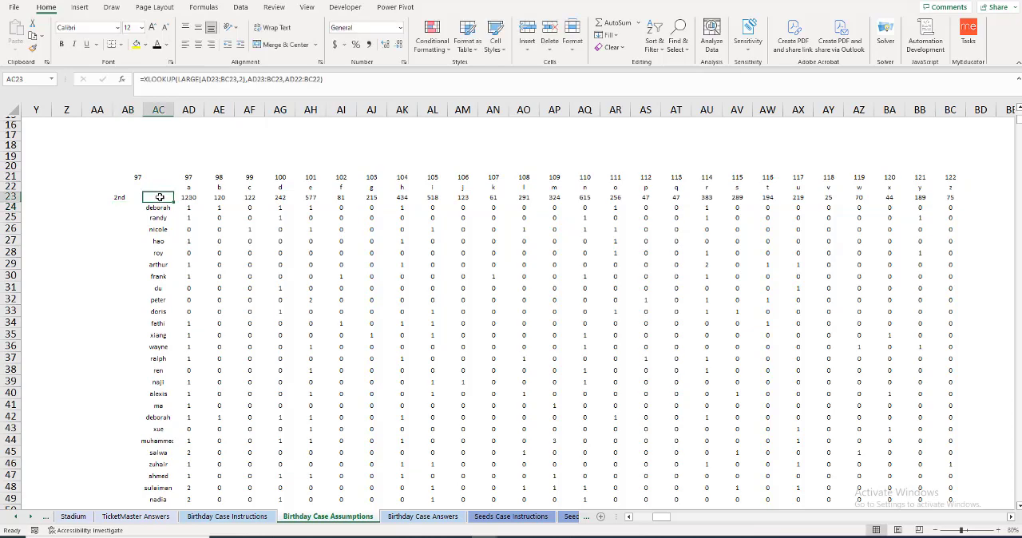
key(ctrl+c)
key(Left)
key(ctrl+Left)
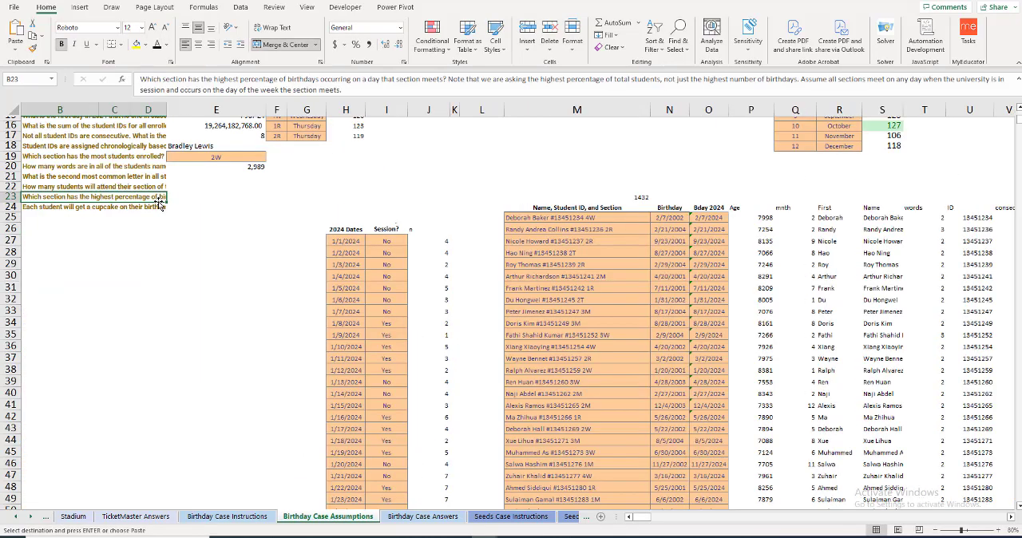
click(210, 178)
key(ctrl+v)
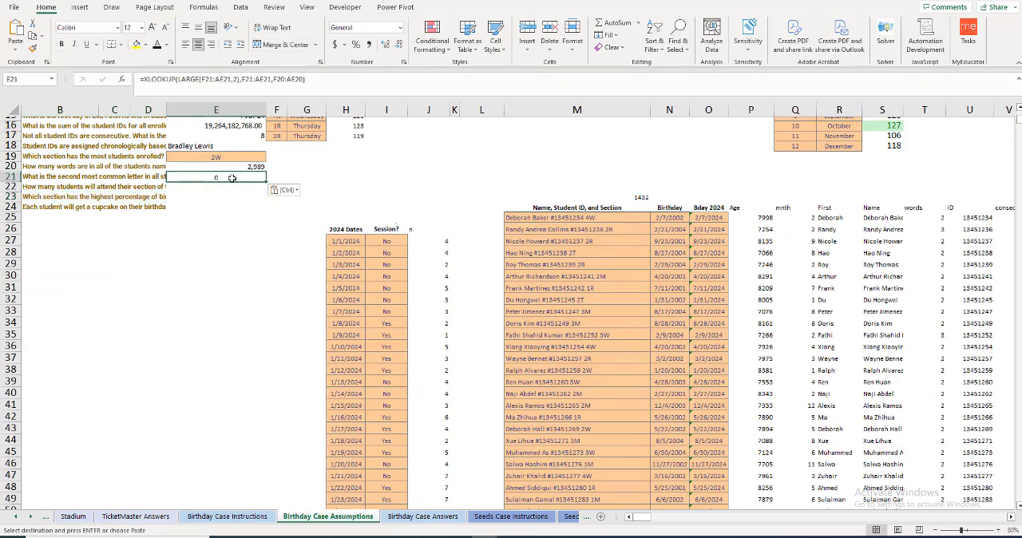
key(ctrl+alt+v)
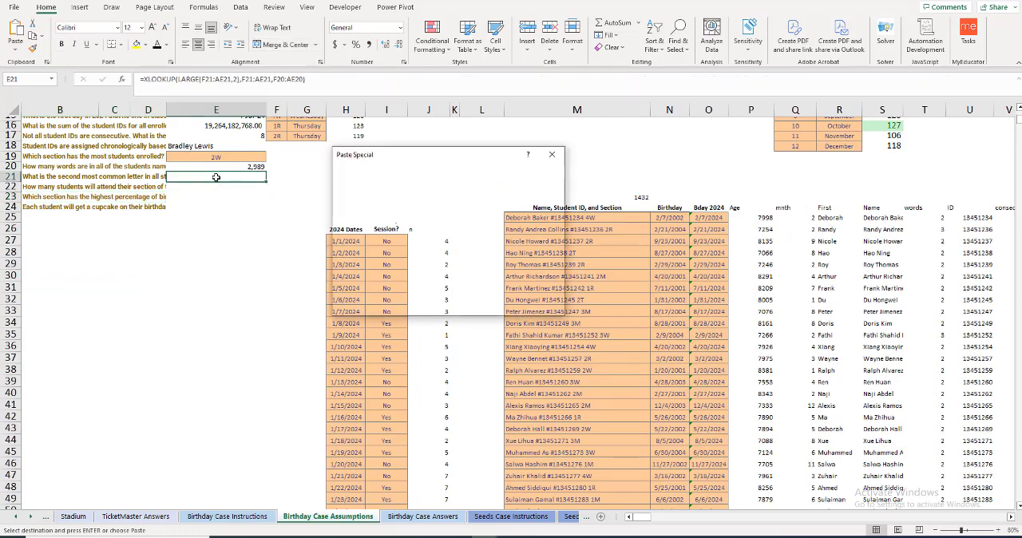
key(v)
key(Return)
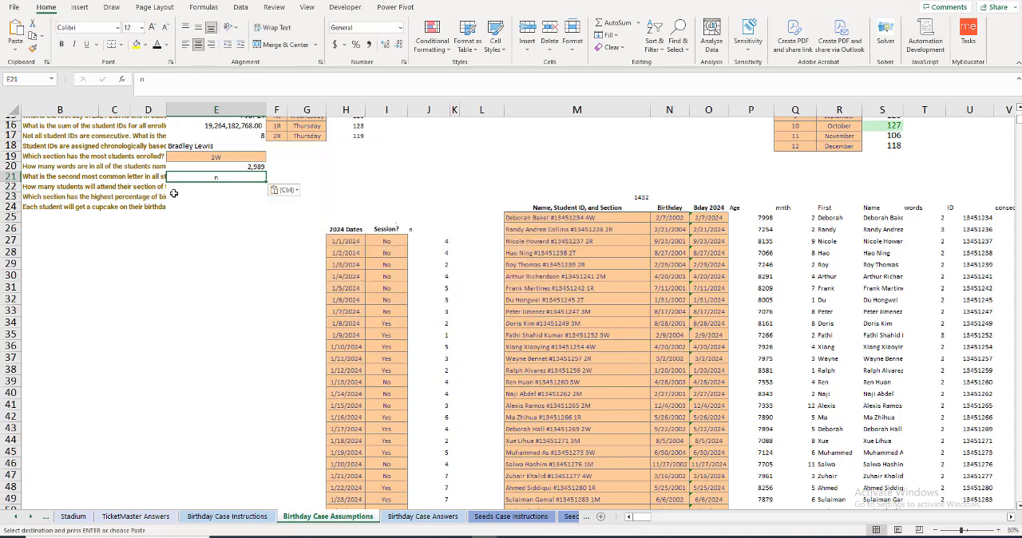
key(Return)
Step: Read the full question in B22 about students attending class on their birthday, and narrow column J slightly
click(129, 187)
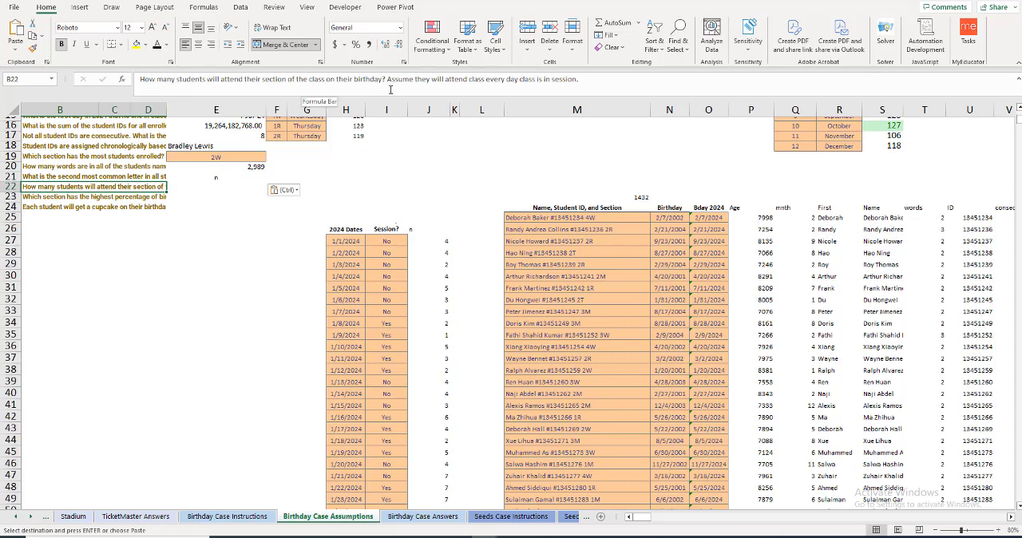
drag(449, 109, 436, 109)
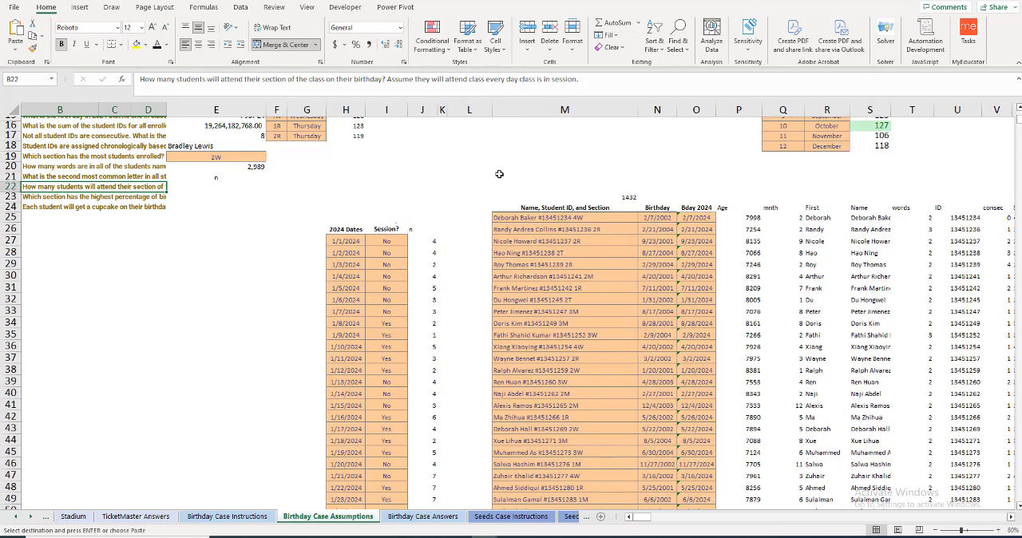
scroll(727, 353, up, 1)
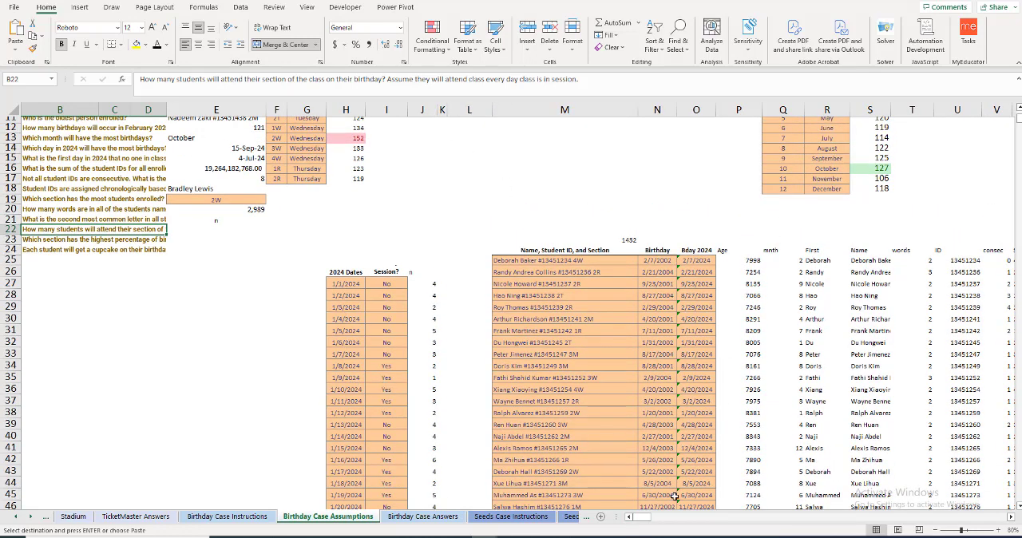
Step: Add the header "class day" in X24, beside the Section column of the student table
click(1011, 518)
click(1011, 518)
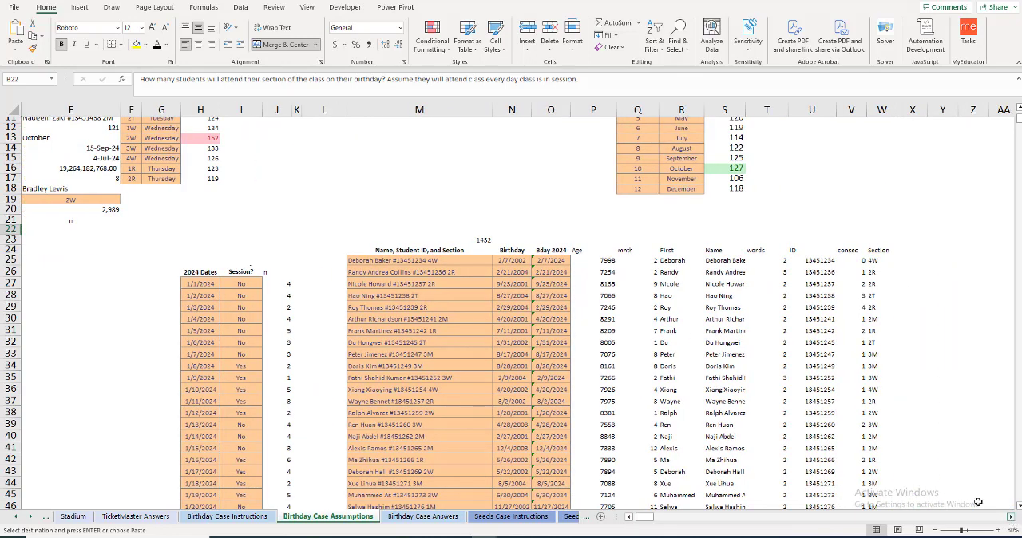
scroll(927, 458, up, 2)
click(903, 274)
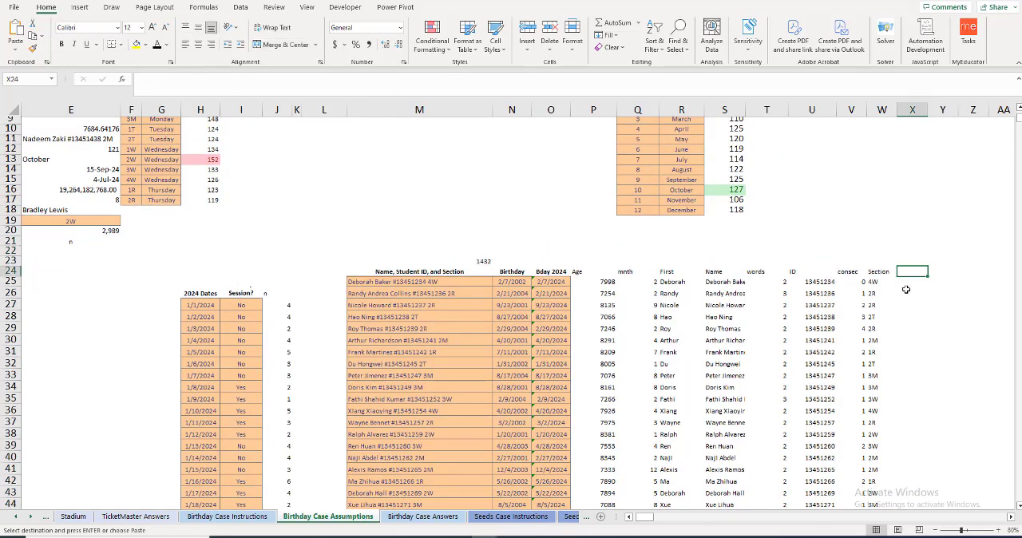
click(888, 284)
click(909, 271)
text(class d)
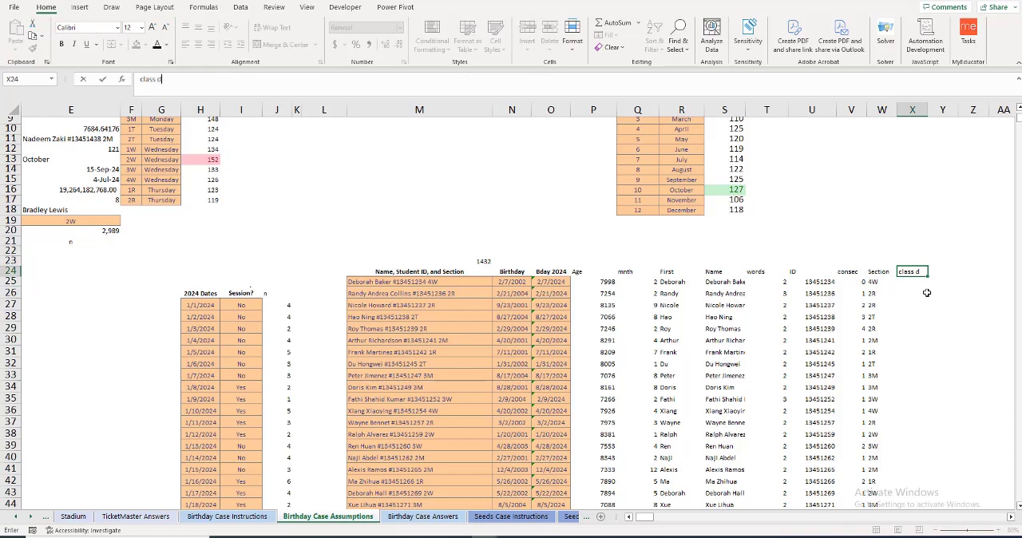
text(ay)
key(Return)
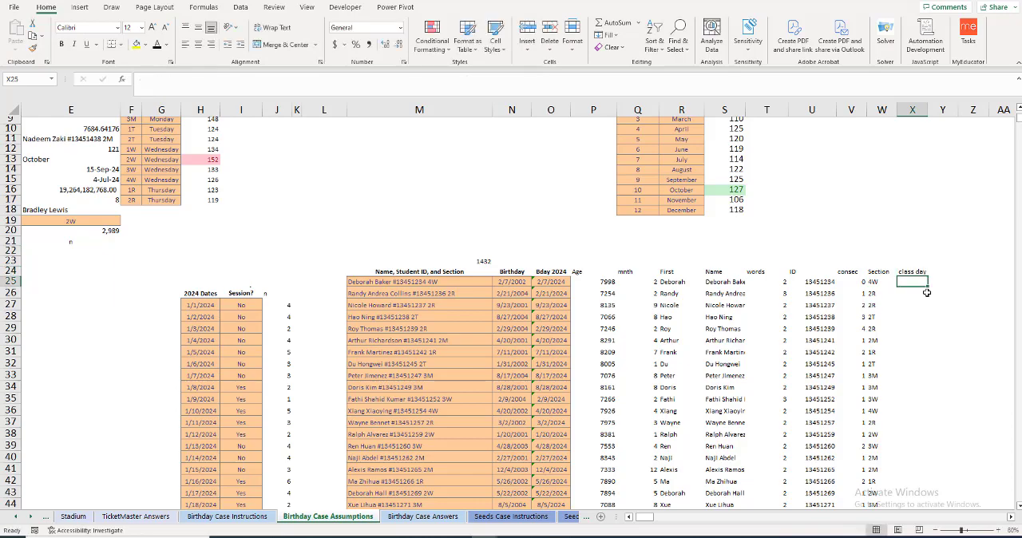
Step: Start an XLOOKUP in X25 with the spilled section range W25# as the lookup value
text(=)
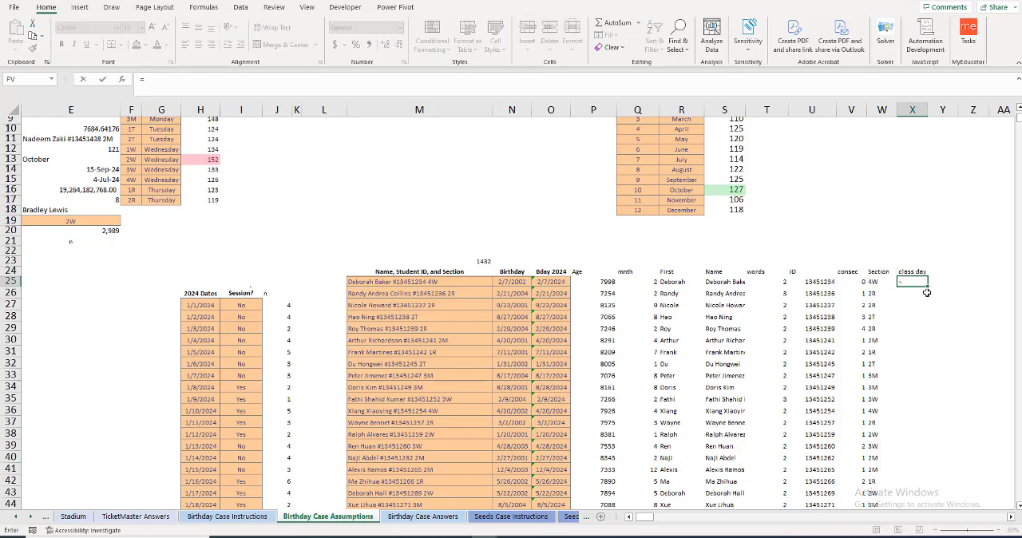
text(xlooku)
key(Tab)
key(Left)
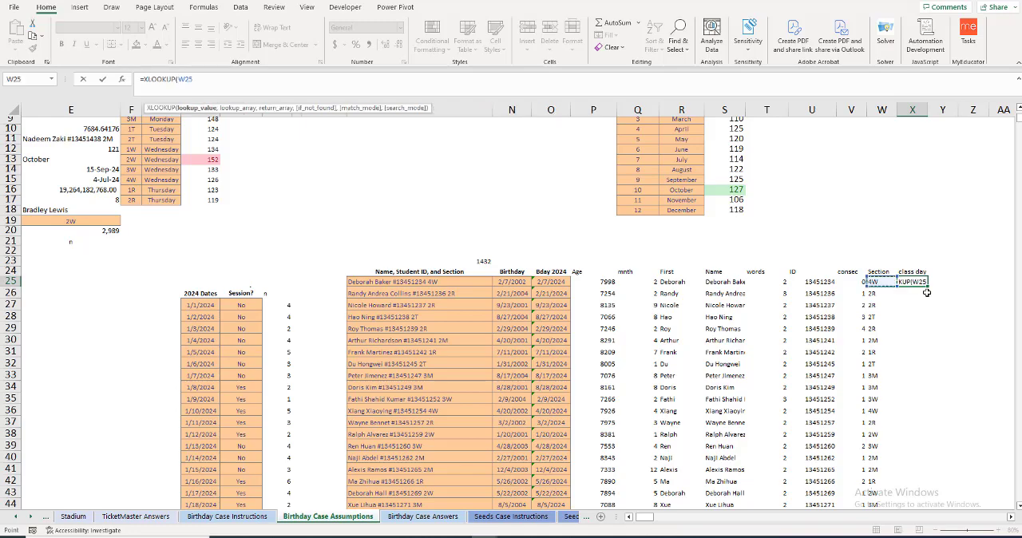
key(Left)
key(Left)
key(Left)
key(Left)
key(Left)
key(Left)
key(Left)
key(Right)
key(Right)
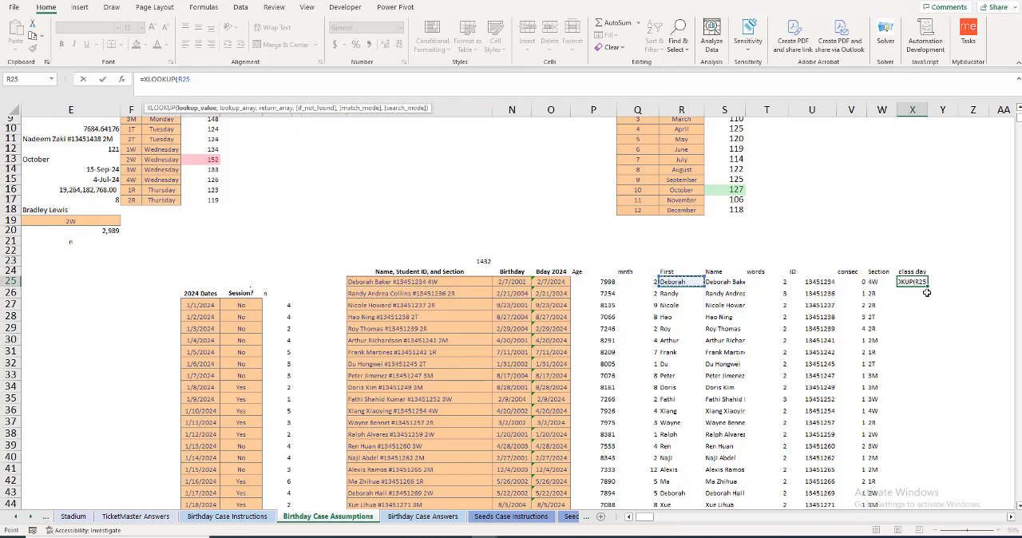
key(Right)
key(Right)
key(Right)
key(Right)
key(Right)
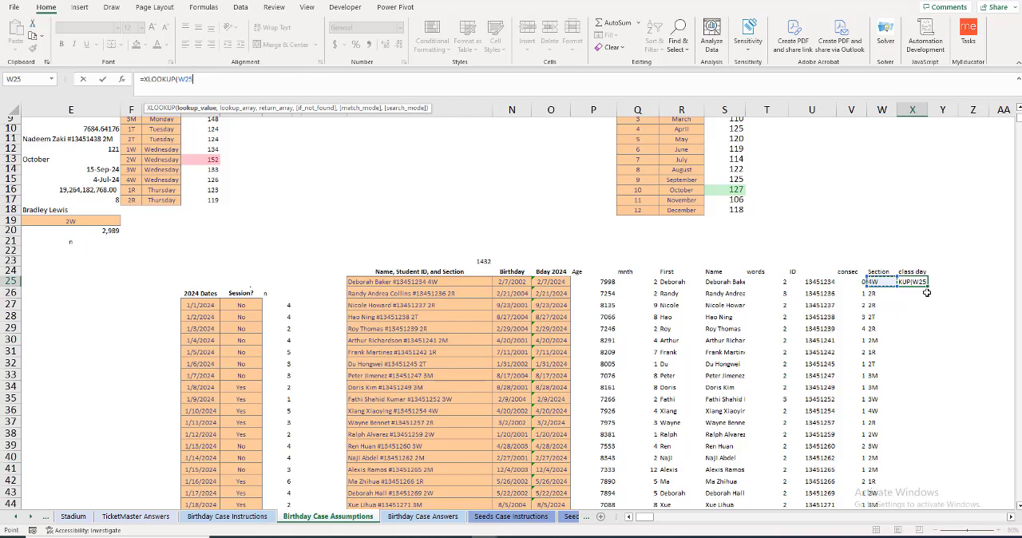
key(ctrl+shift+Down)
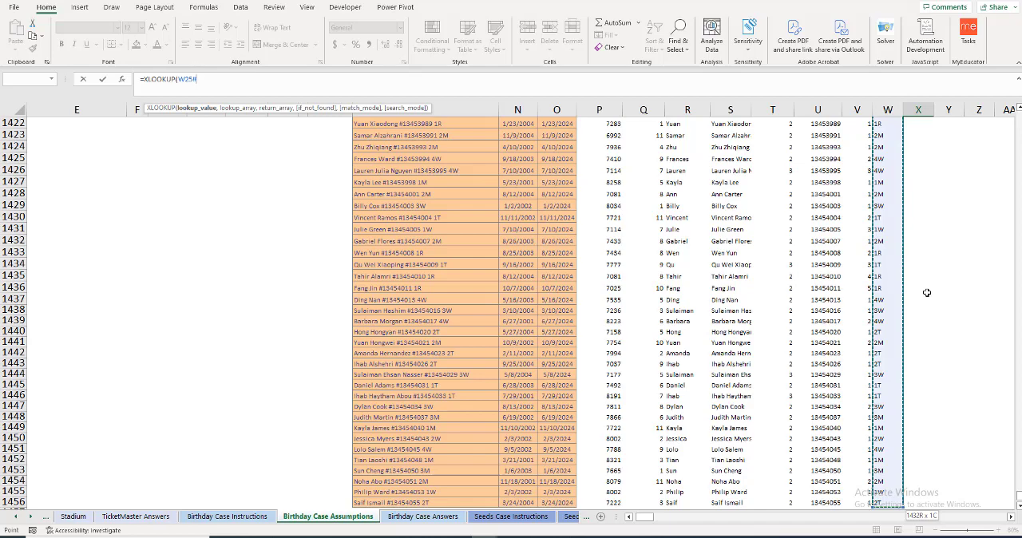
Step: Try the class section list F7:F17 and then the first day of week G7 as the XLOOKUP lookup array in X25
text(,)
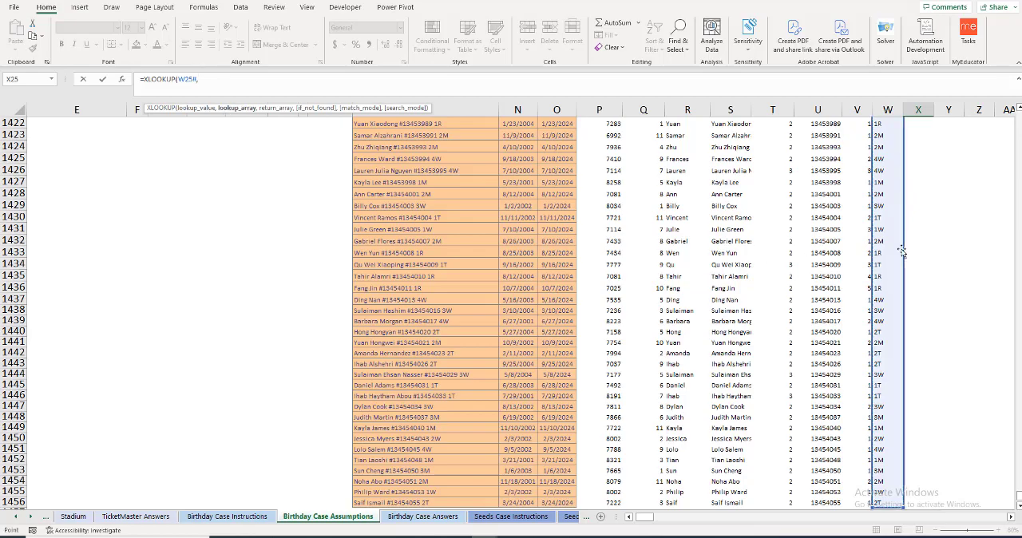
key(Up)
key(Up)
key(Up)
key(Up)
key(Up)
key(Up)
key(Up)
key(Up)
key(Up)
key(Up)
key(Up)
key(Up)
key(Up)
key(Up)
key(Up)
key(Up)
key(Up)
key(Up)
key(Up)
key(Up)
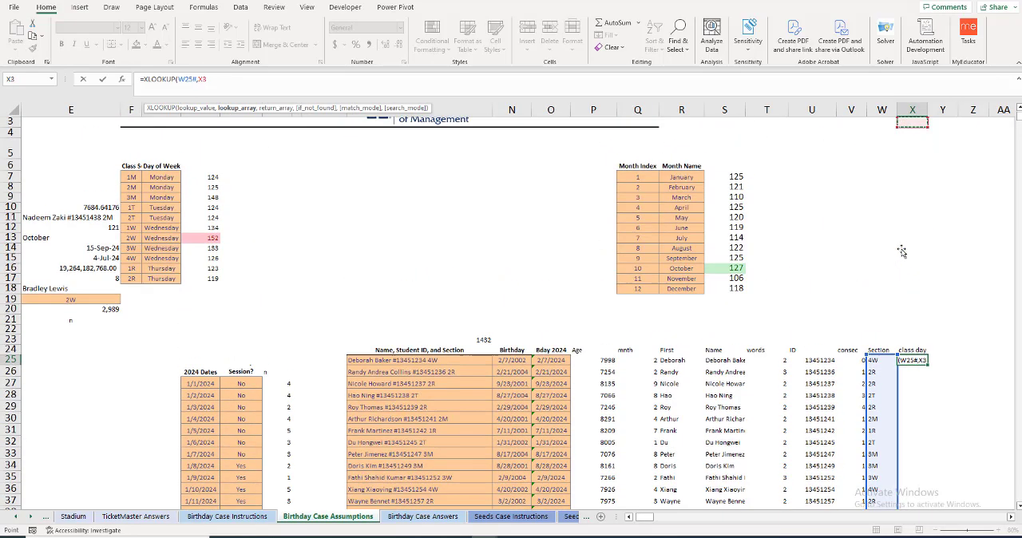
drag(129, 176, 128, 278)
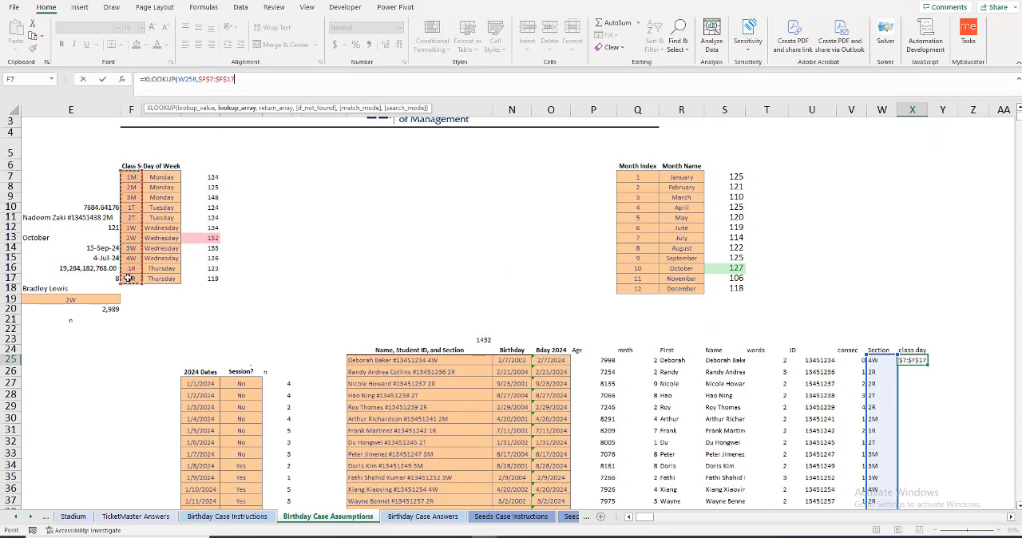
click(174, 178)
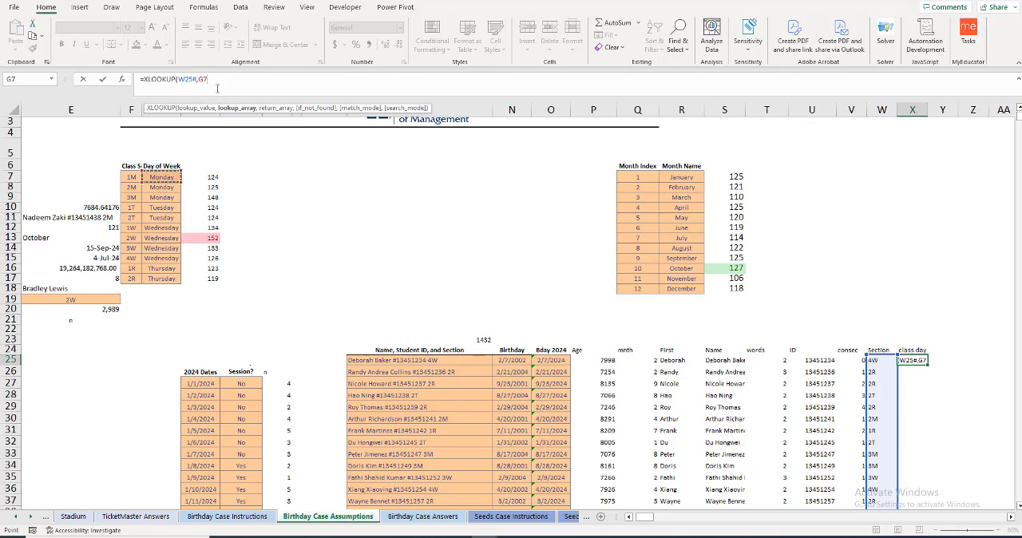
Step: Copy the unfinished XLOOKUP formula text from X25 and cancel the cell entry
drag(210, 79, 102, 83)
key(ctrl+c)
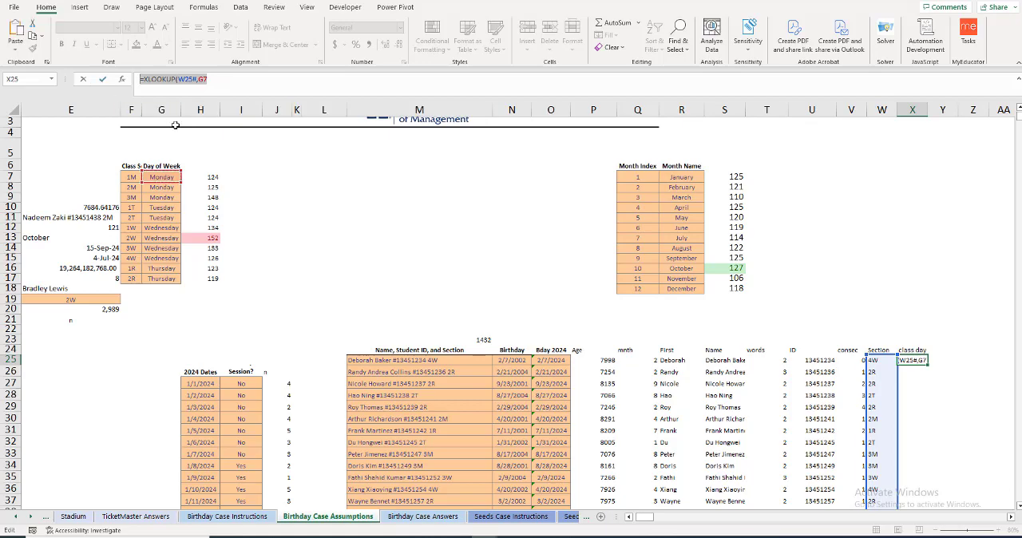
key(Escape)
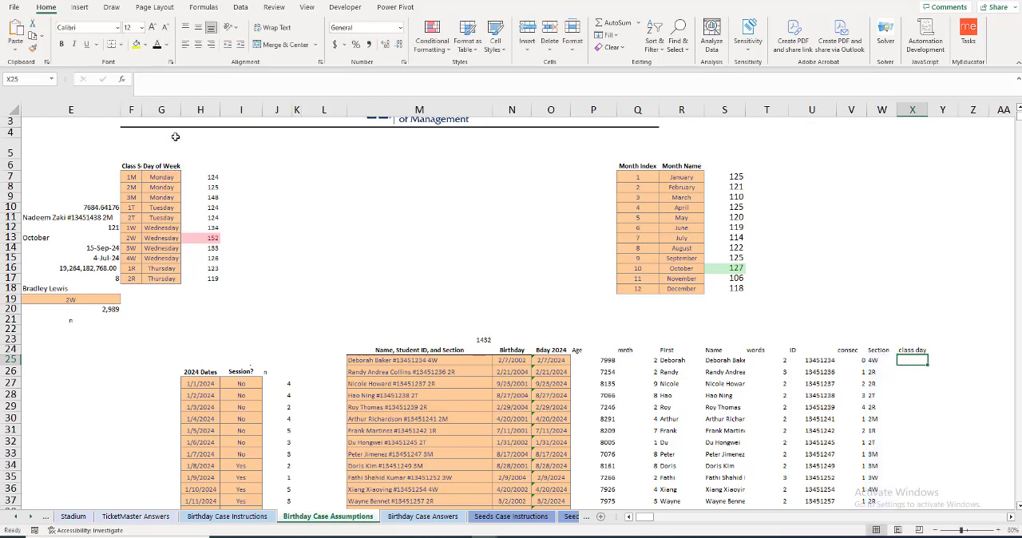
Step: Add the header "wkday" in I6, beside the class section and day of week table
click(239, 166)
text(wkday)
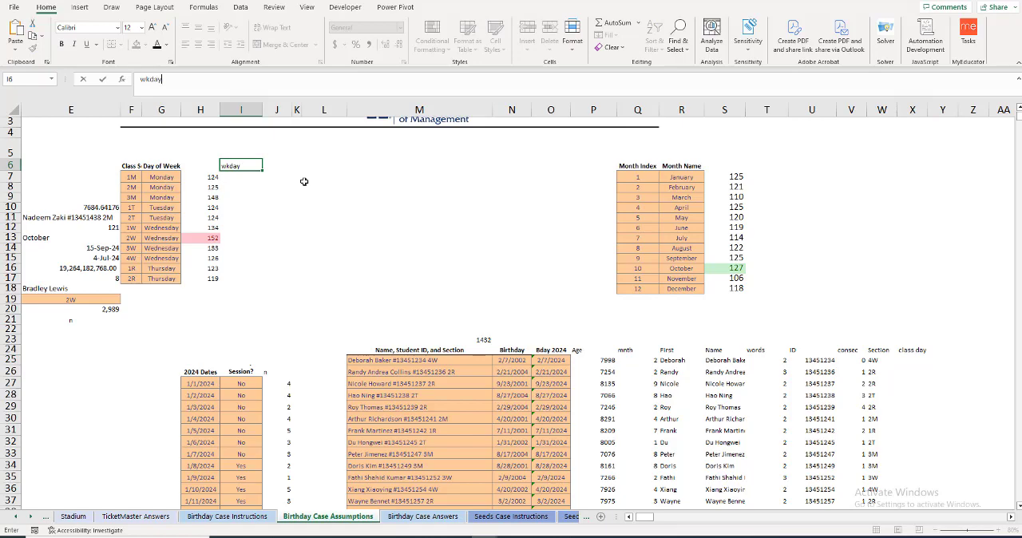
key(Return)
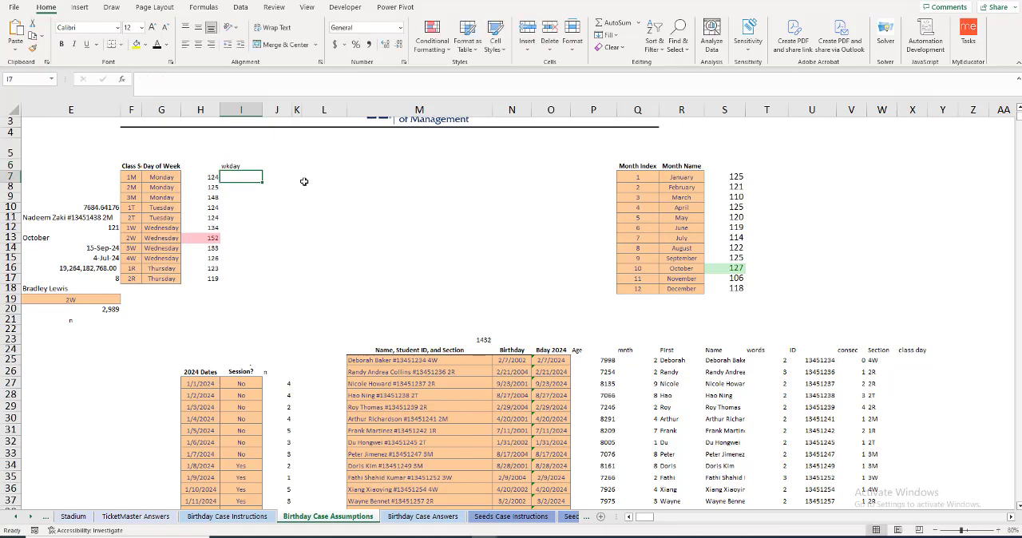
Step: Fill I7:I17 with weekday numbers for the sections: 1 for Monday, 2 for Tuesday, 3 for Wednesday and 4 for Thursday
text(1)
key(Return)
text(1)
key(Return)
text(1)
key(Return)
text(2)
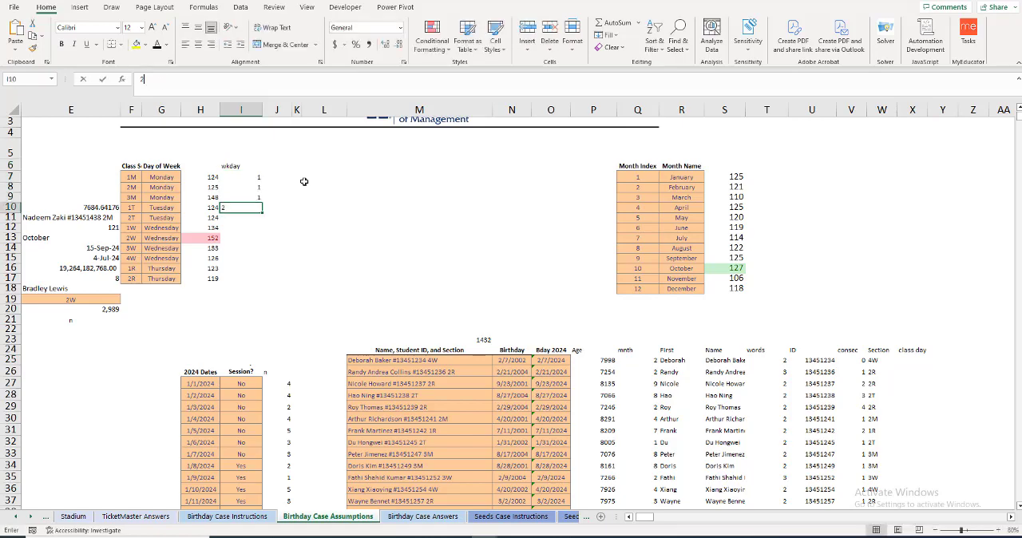
key(Return)
text(2)
key(Return)
text(3)
key(Return)
text(3)
key(Return)
text(3 3)
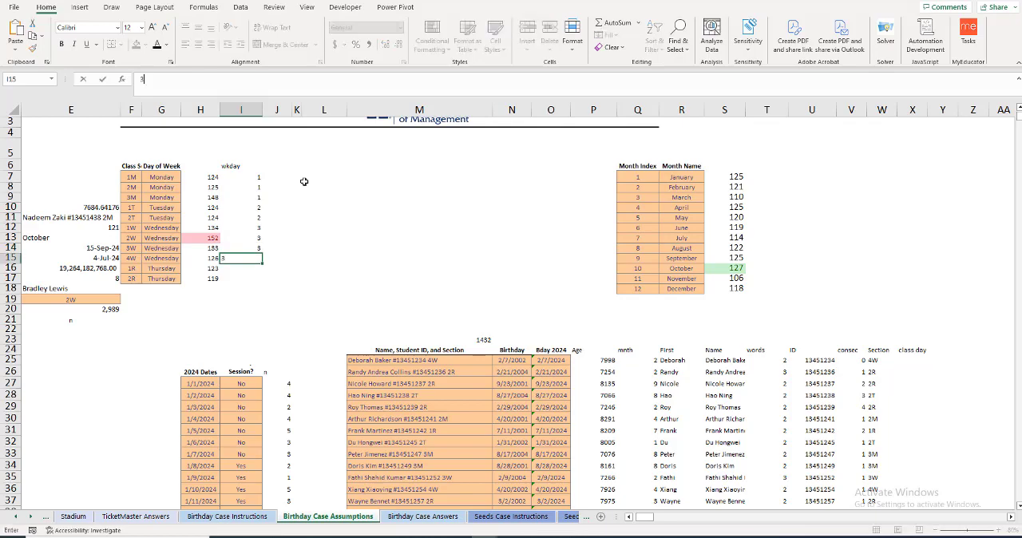
key(Return)
text(4)
key(Return)
text(4)
key(Return)
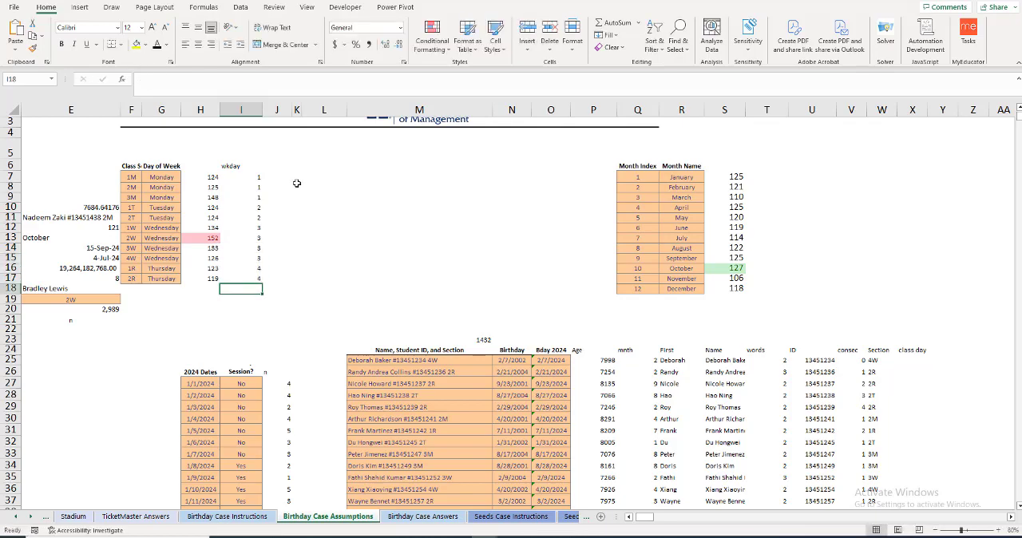
Step: Paste the copied XLOOKUP text into X25 and remove the G7 reference so it ends after W25# and the comma
click(668, 372)
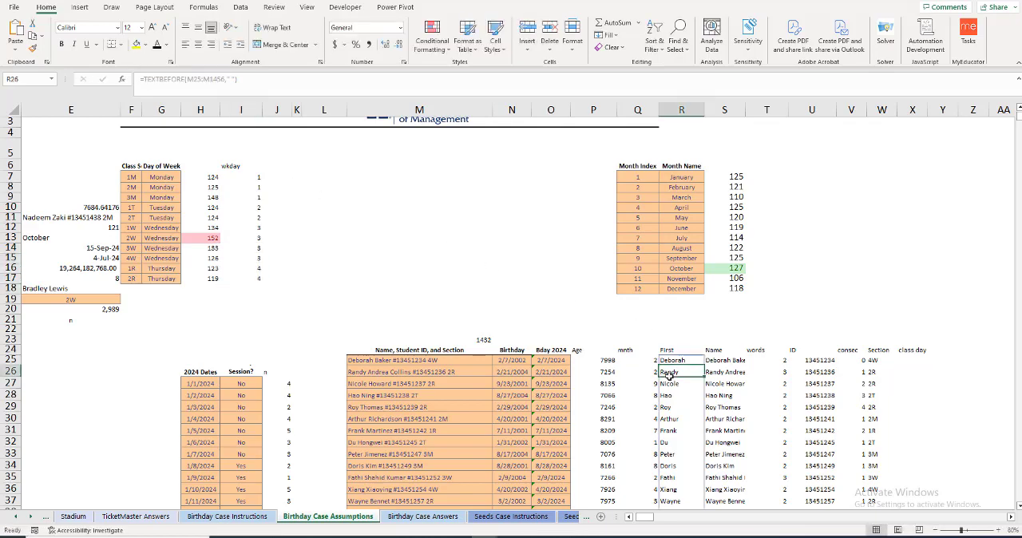
click(914, 361)
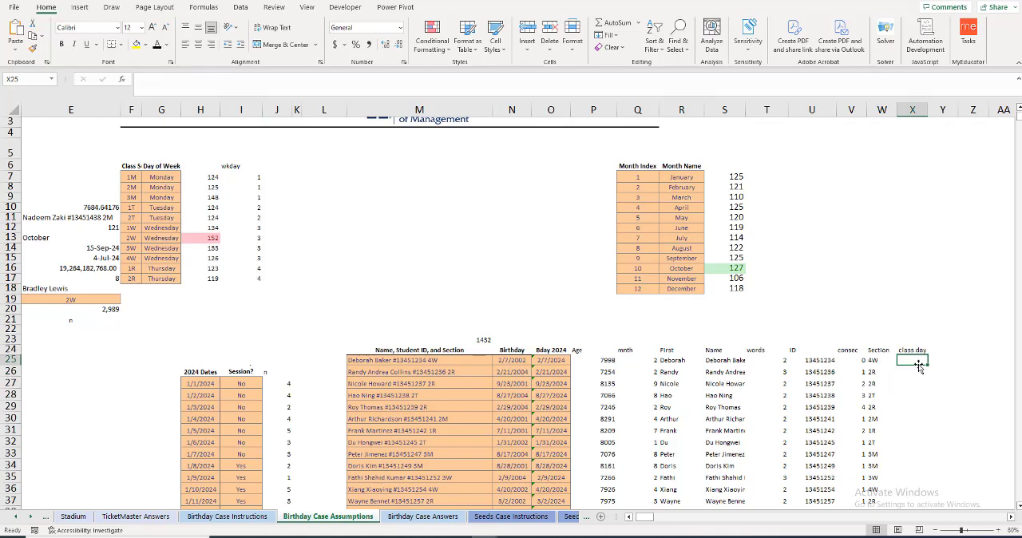
key(ctrl+v)
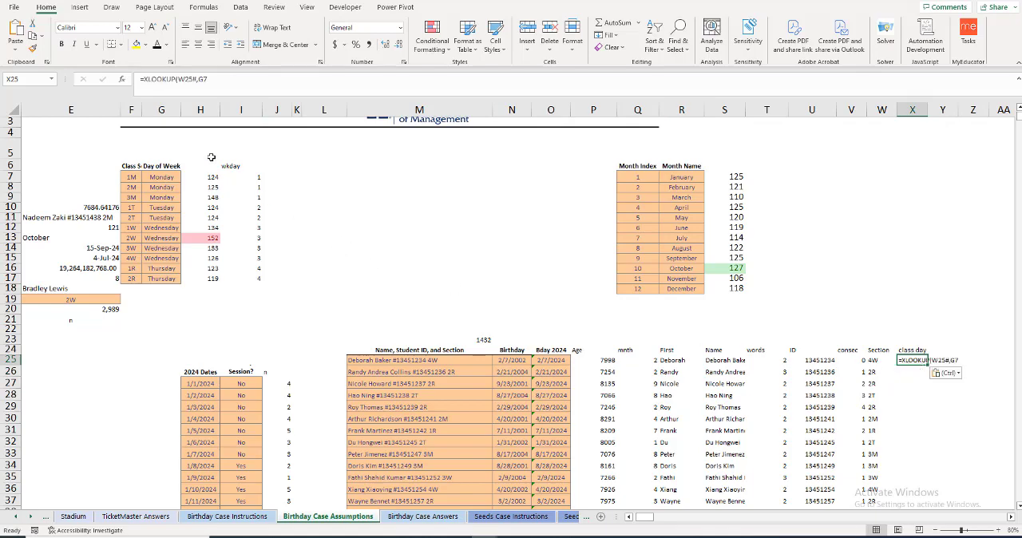
click(222, 105)
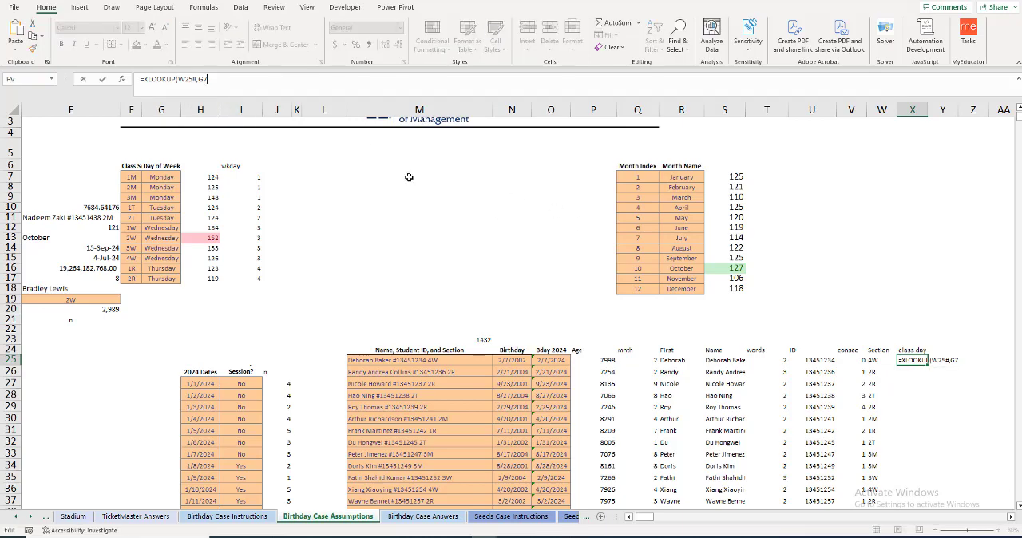
key(F2)
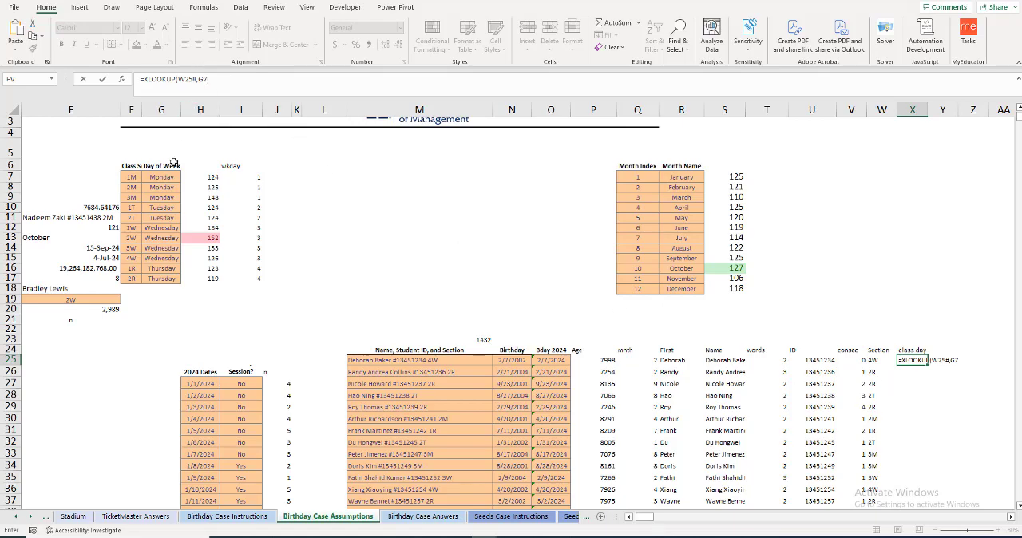
key(BackSpace)
key(BackSpace)
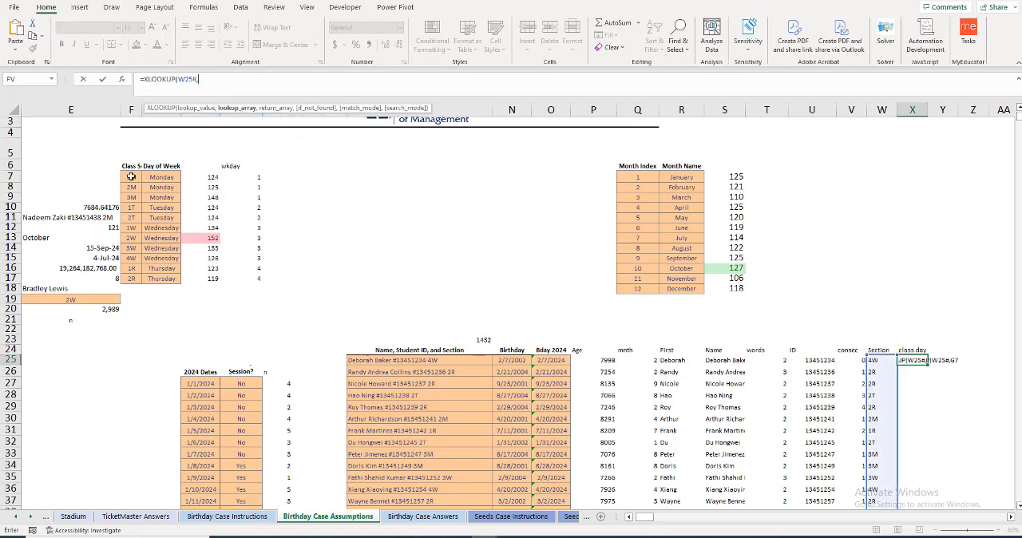
Step: Complete the X25 XLOOKUP with $F$7:$F$17 as the lookup array and the weekday numbers $I$7:$I$17 as the return array
drag(131, 177, 132, 277)
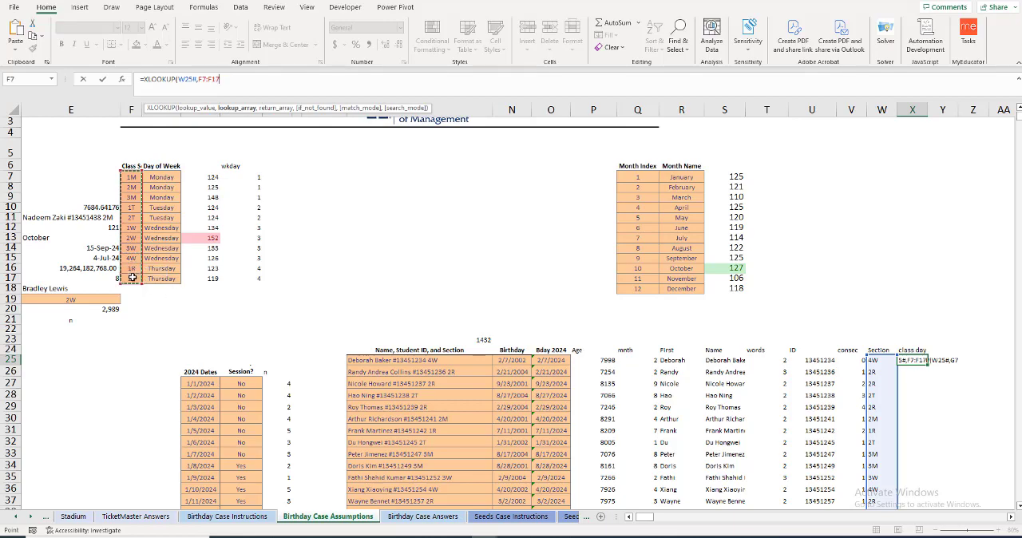
key(F4)
text(,)
drag(251, 177, 251, 277)
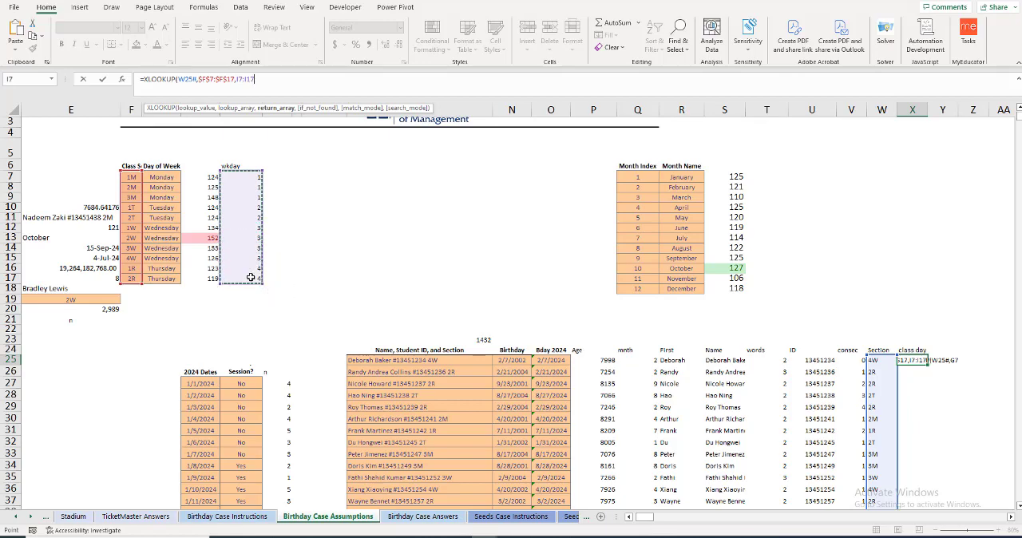
key(F4)
key(Return)
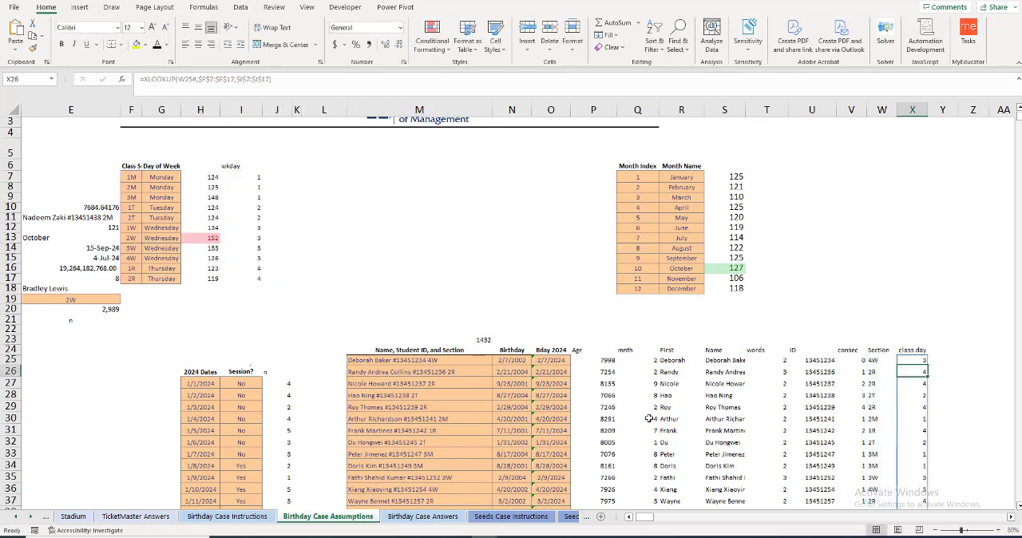
Step: Add the header "wk bday" in Y24, beside the class day column
click(940, 351)
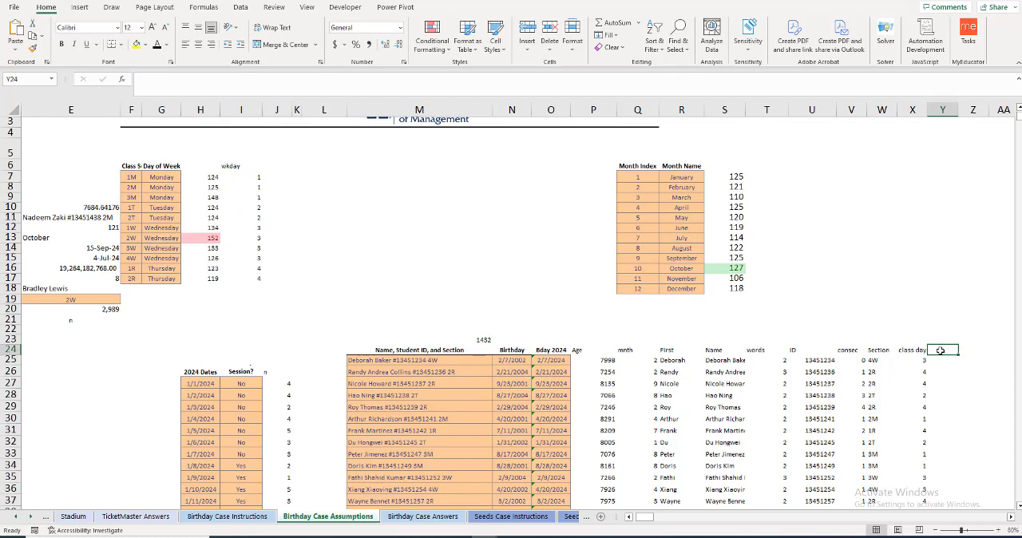
text(wk)
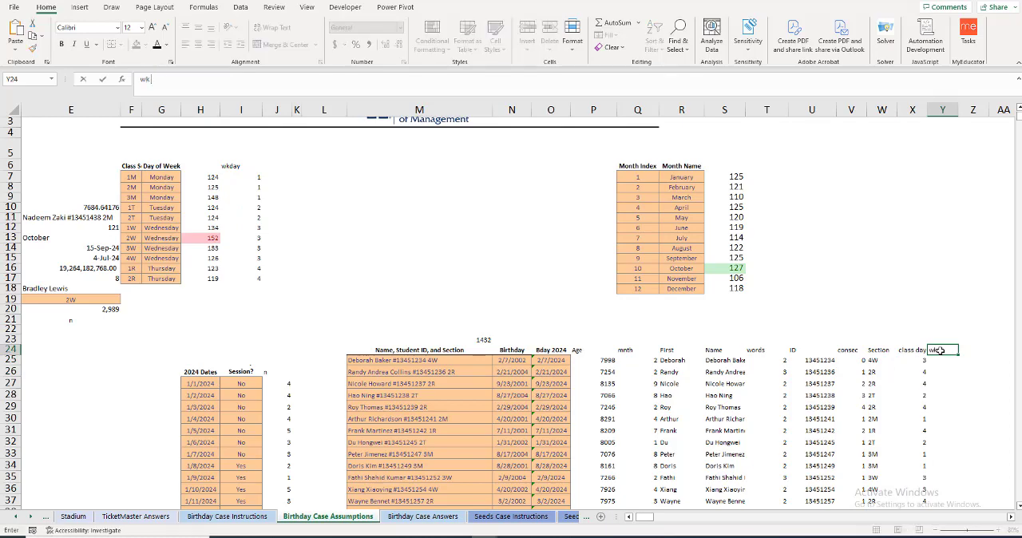
text( d bday)
key(Return)
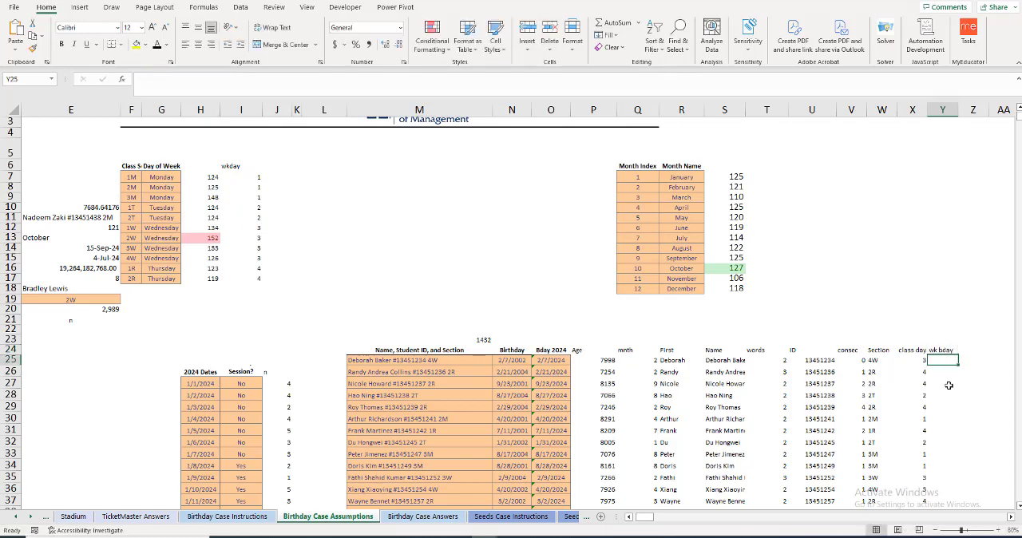
Step: Enter =WEEKDAY(O25,) in Y25 to get the weekday of the first student's 2024 birthday
text(=week)
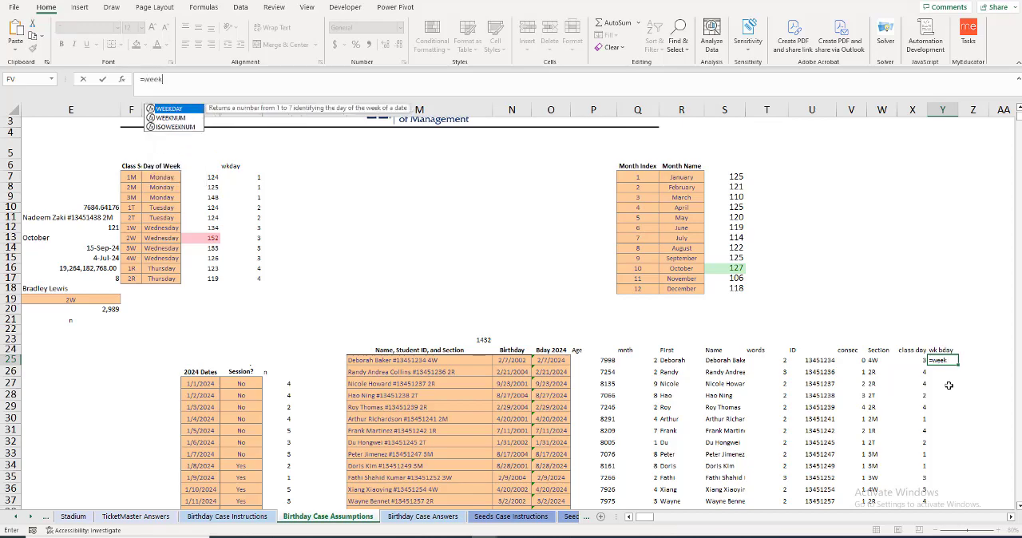
key(Tab)
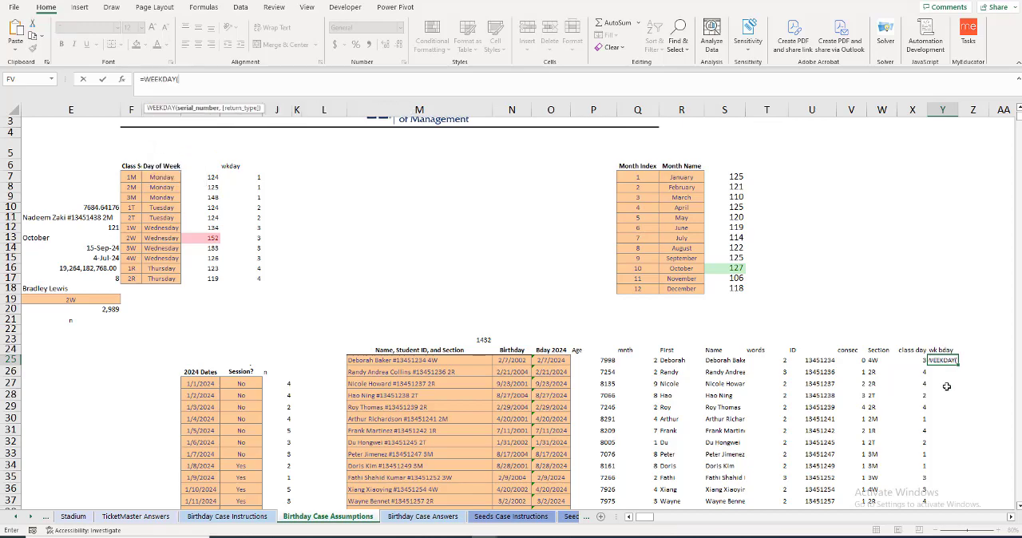
click(550, 362)
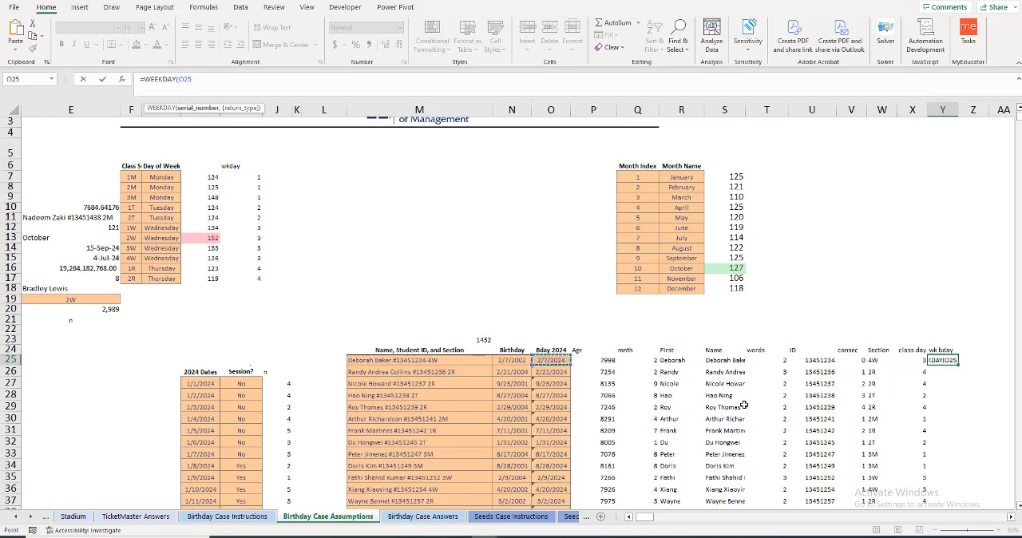
text(,)
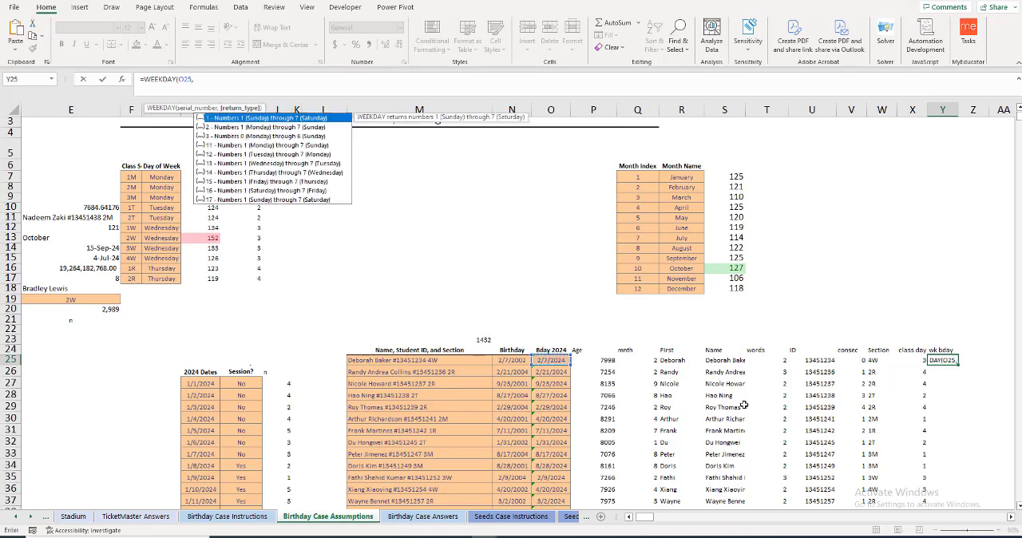
click(245, 130)
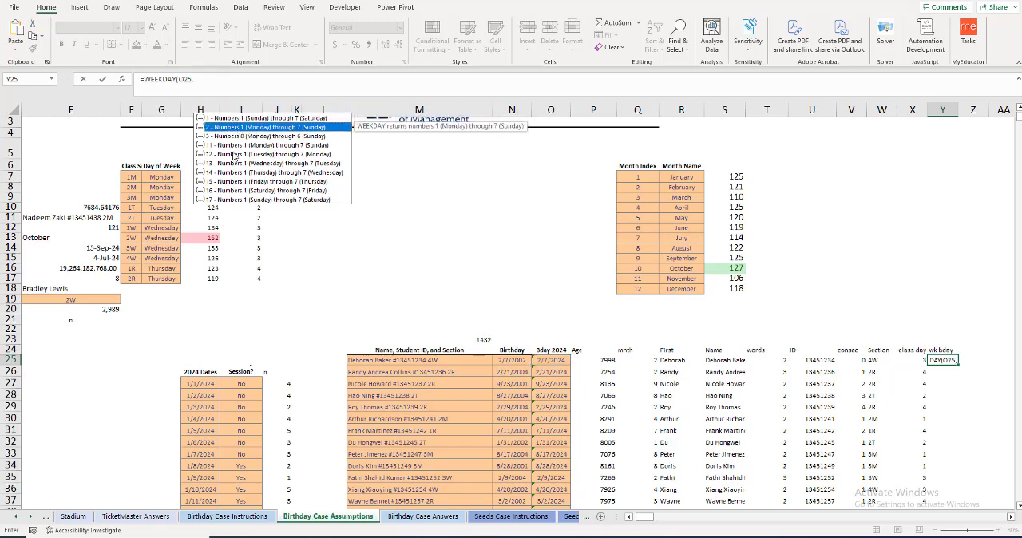
text())
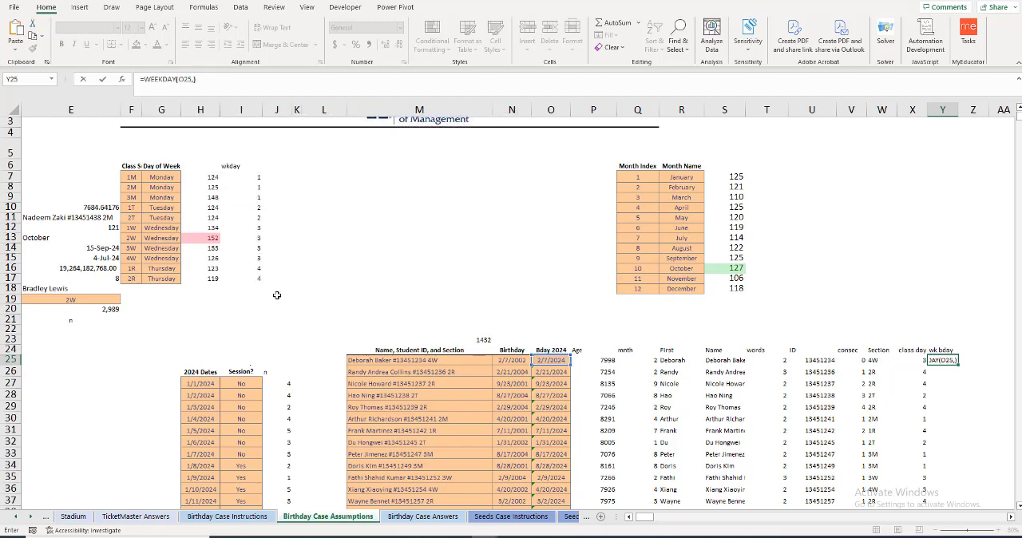
key(Return)
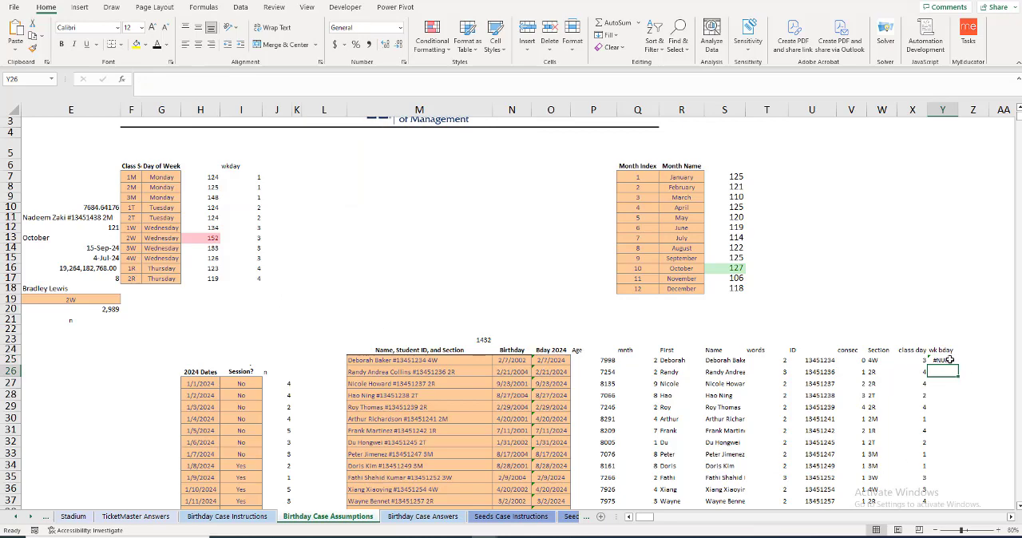
Step: Set the return type of the WEEKDAY formula in Y25 to 2, numbering Monday as 1 through Sunday as 7
click(949, 360)
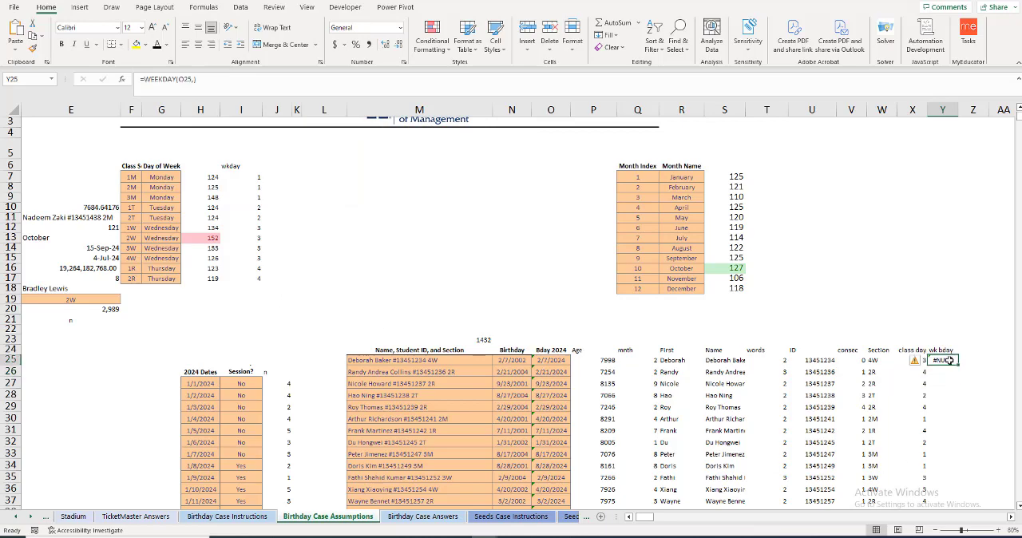
click(199, 80)
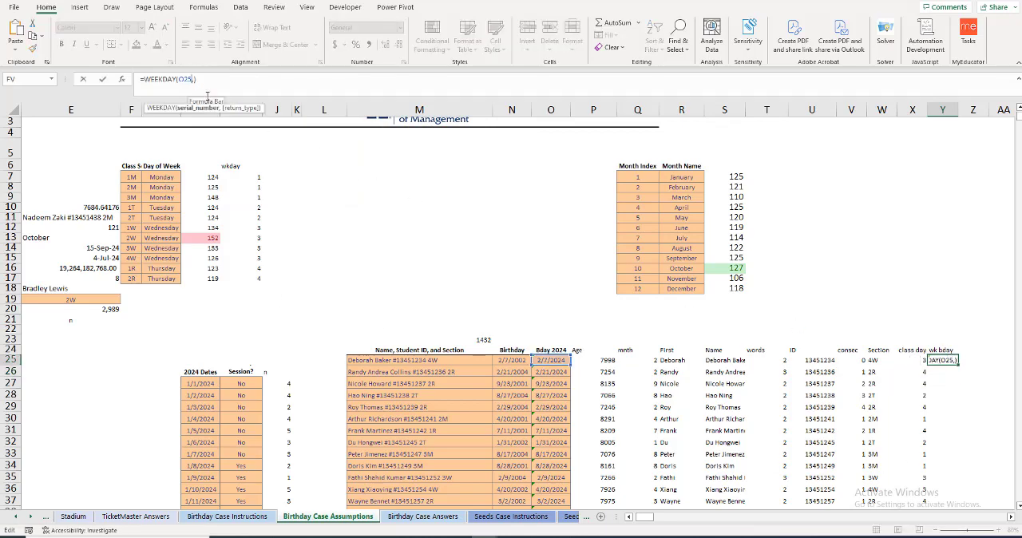
text(2)
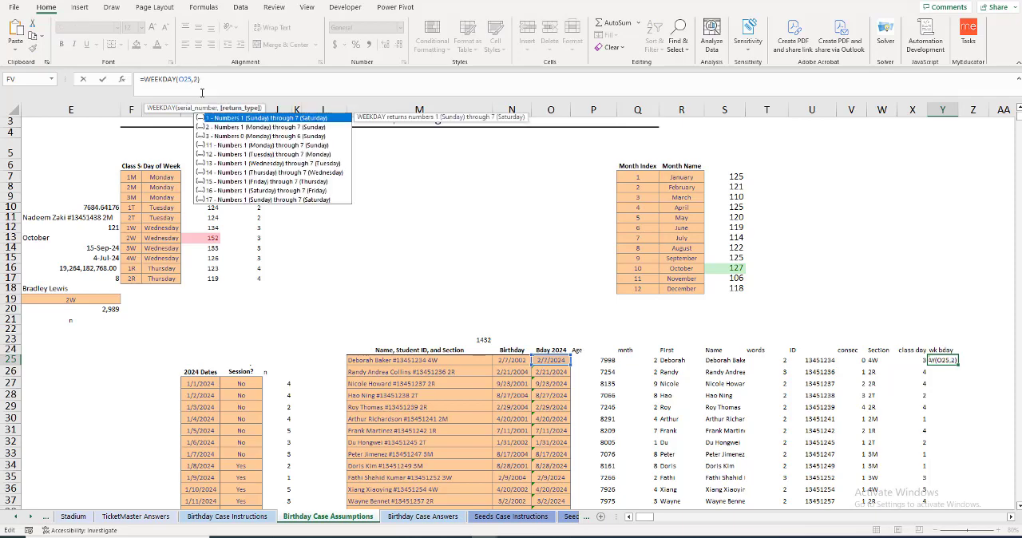
text())
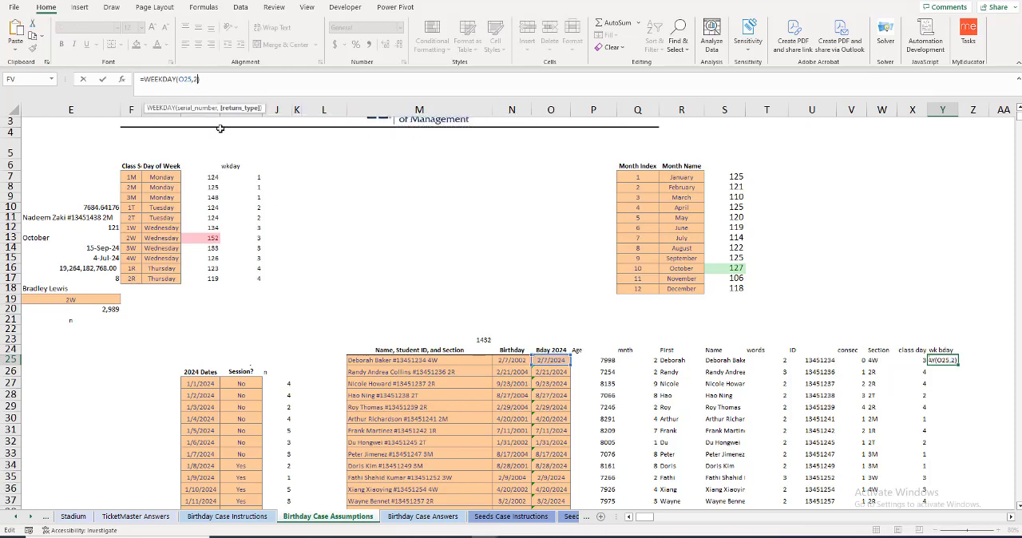
key(Return)
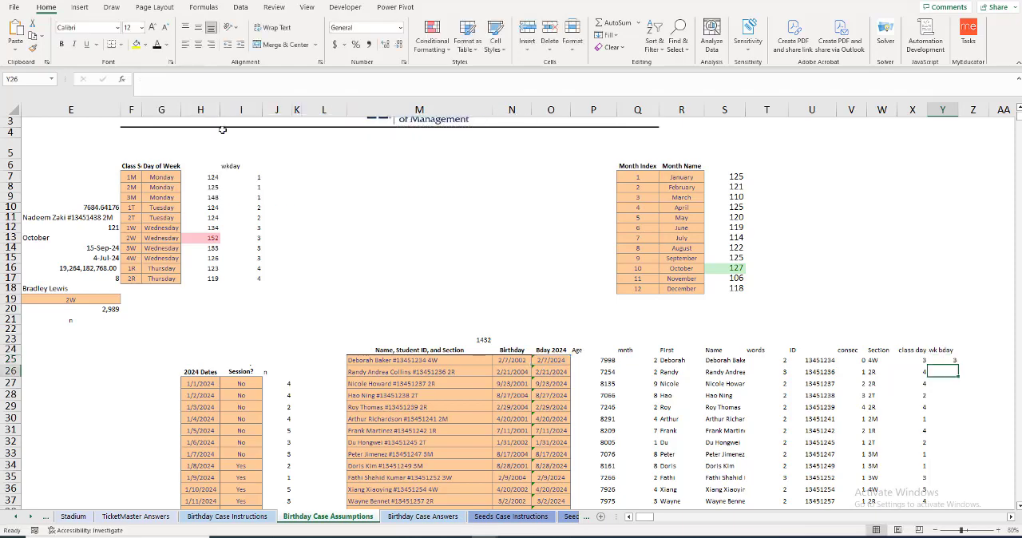
Step: Fill the WEEKDAY formula in Y25 down the wk bday column for all students
click(954, 361)
double_click(958, 365)
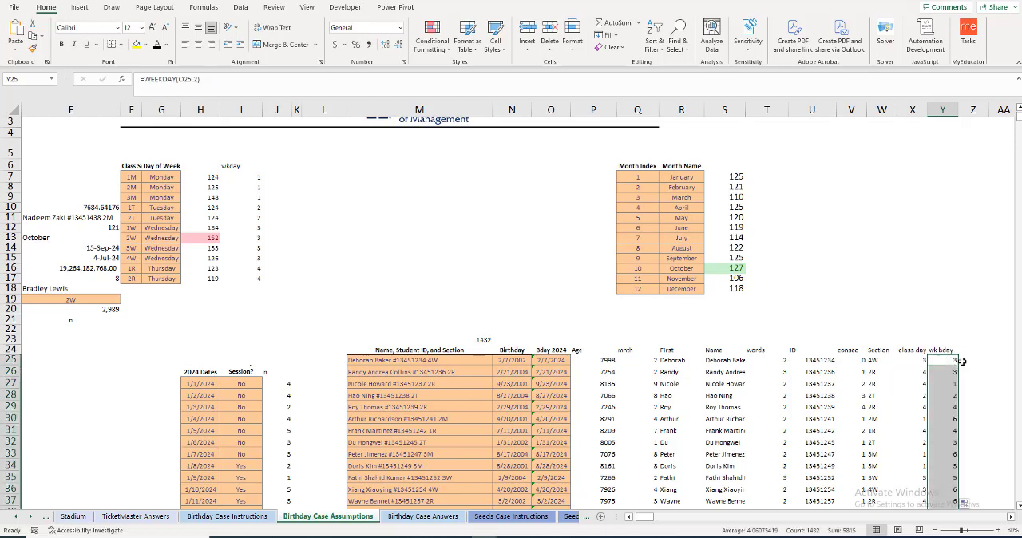
Step: Insert three blank columns at Z, AA and AB, ahead of the existing helper data
click(963, 351)
key(Right)
key(Right)
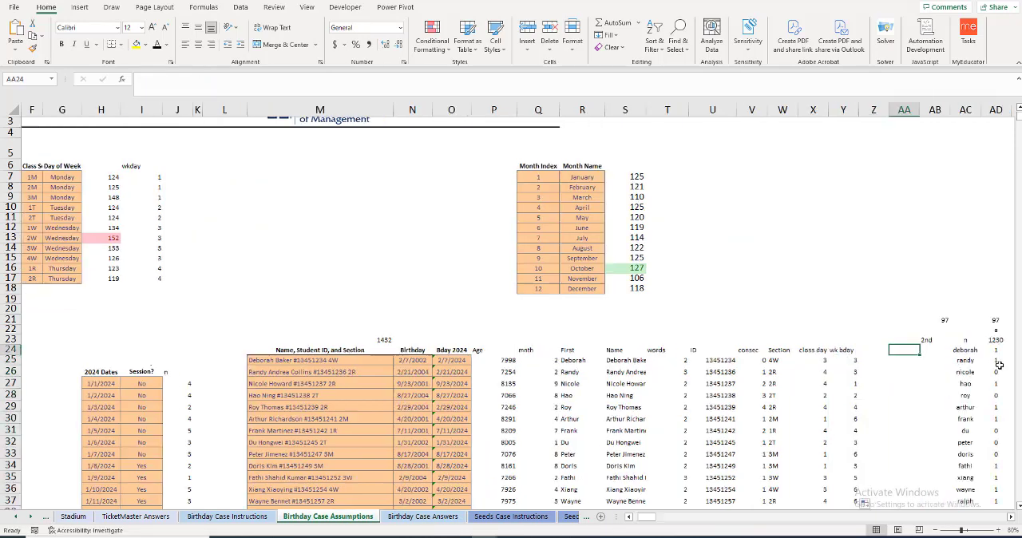
click(875, 353)
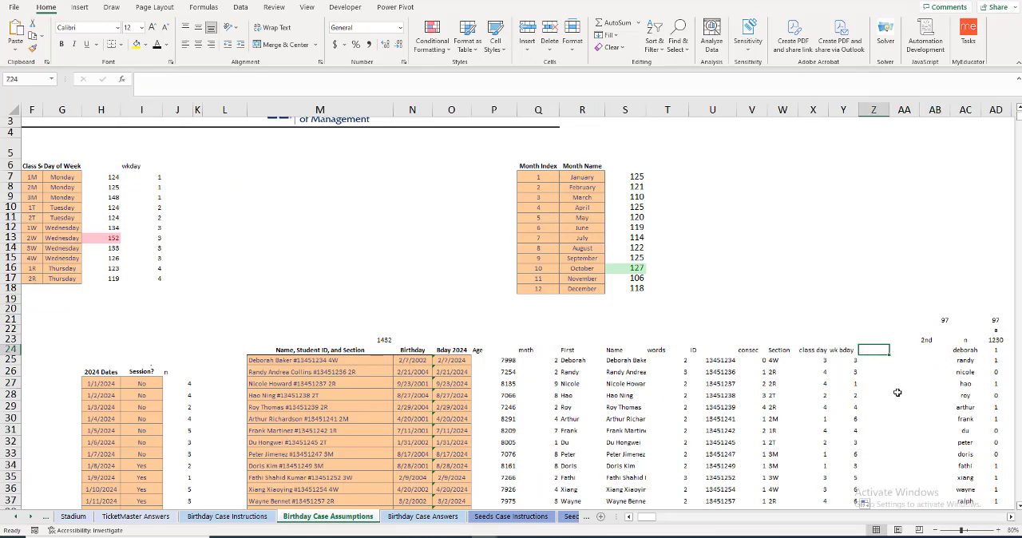
click(885, 112)
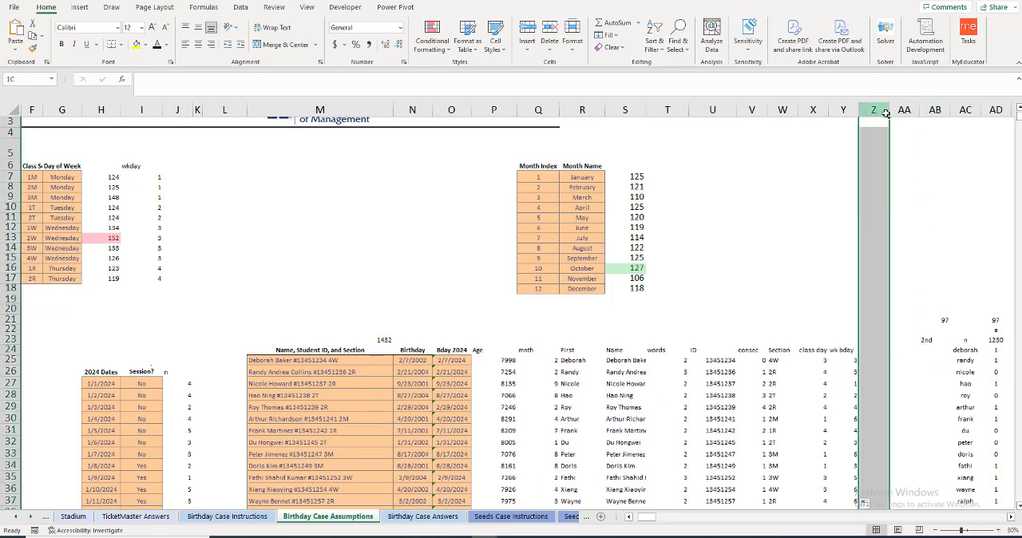
drag(886, 112, 933, 109)
right_click(905, 112)
click(881, 109)
right_click(931, 112)
click(877, 216)
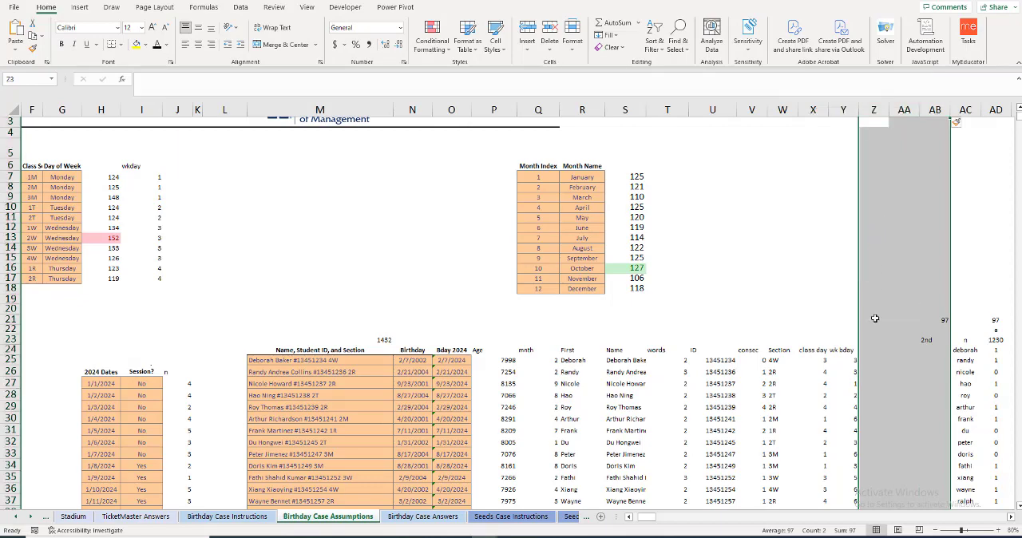
Step: Add the header "insession?" in Z24, beside the wk bday column
click(873, 353)
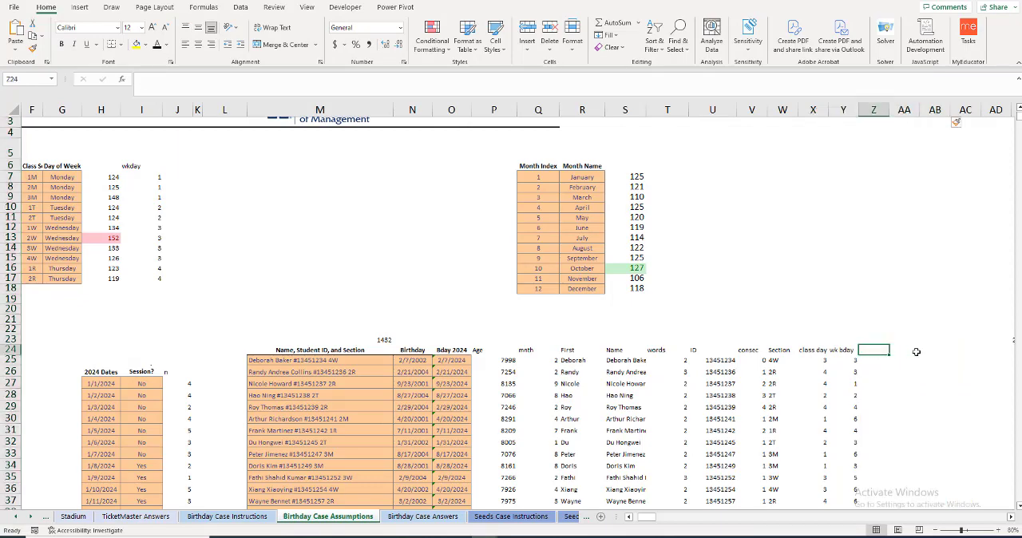
text(insession?)
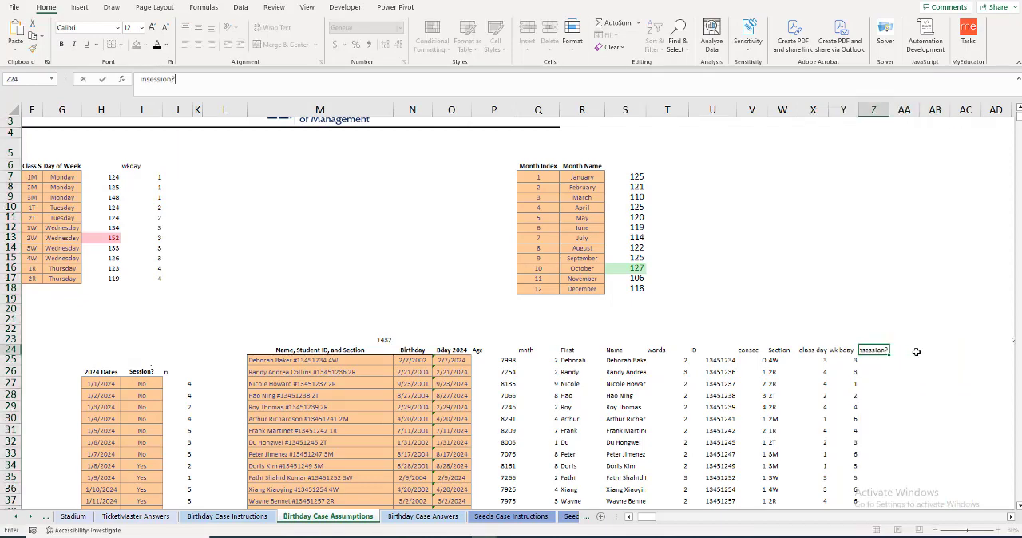
key(Return)
Step: Start an IF formula in Z25 with an XLOOKUP of O25, using the 2024 dates $H$27:$H$392 as the lookup array
text(=if()
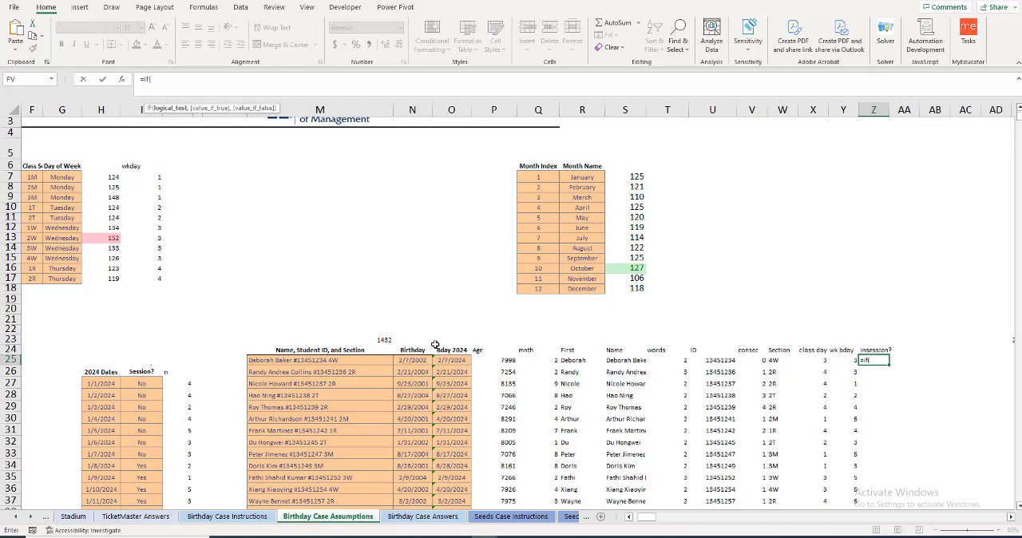
text(v)
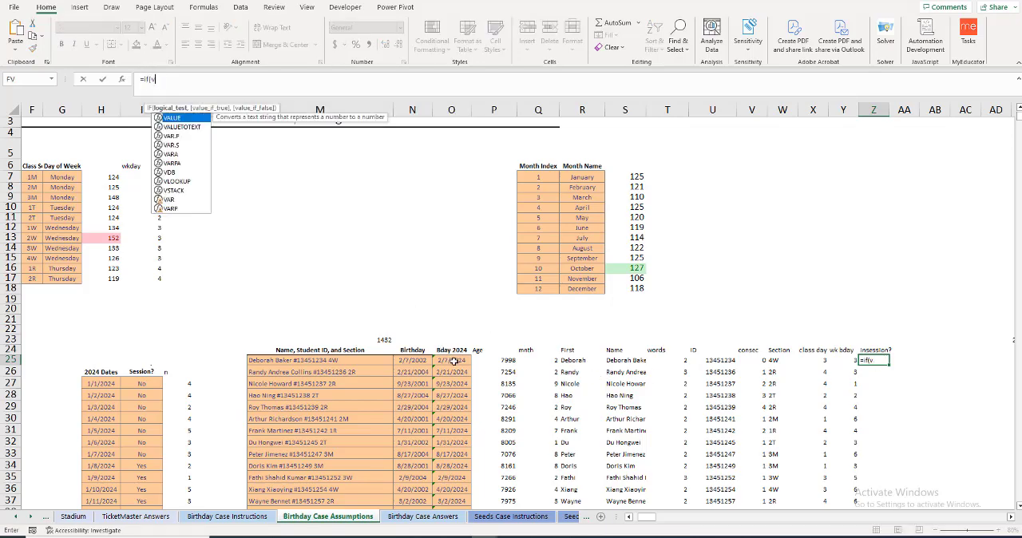
key(BackSpace)
text(xlo)
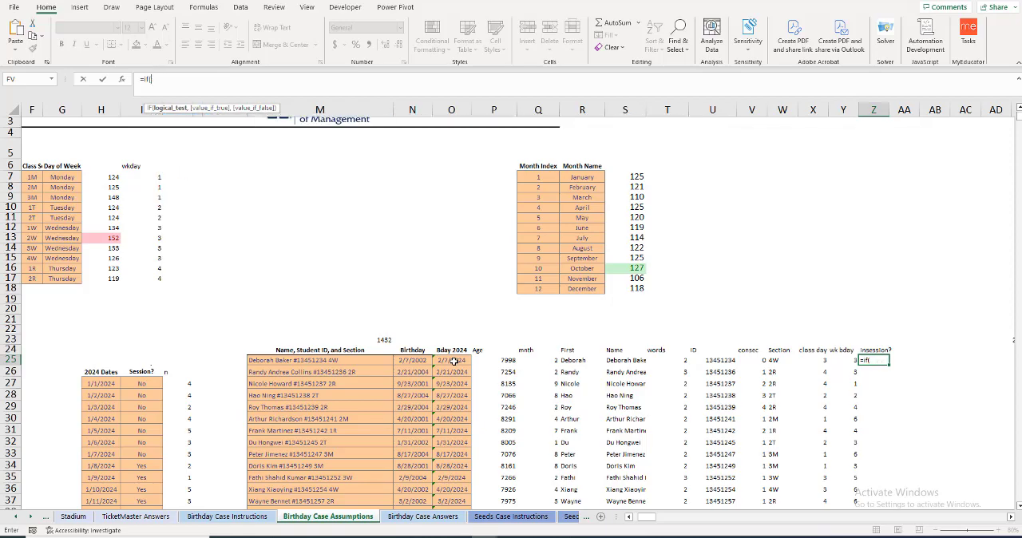
key(Tab)
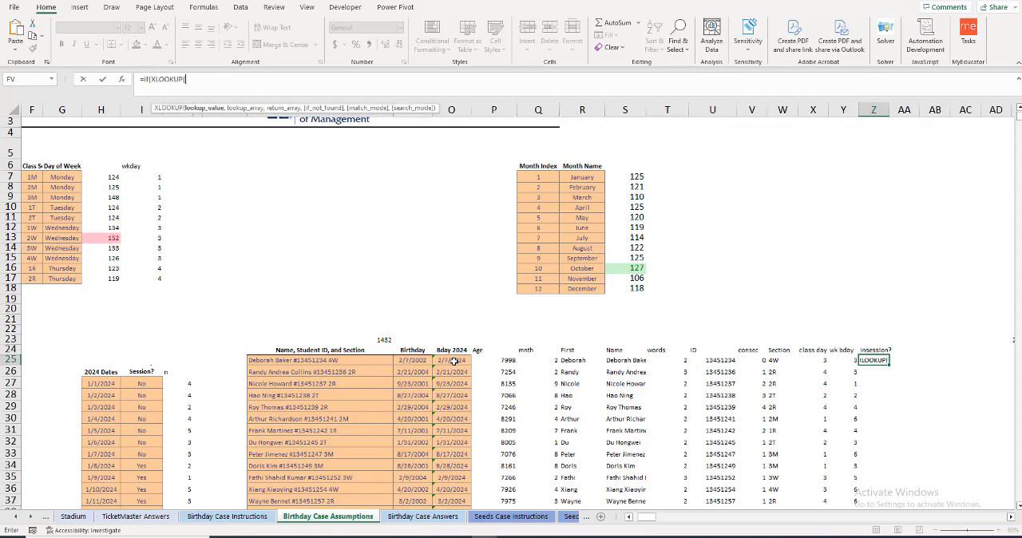
click(454, 361)
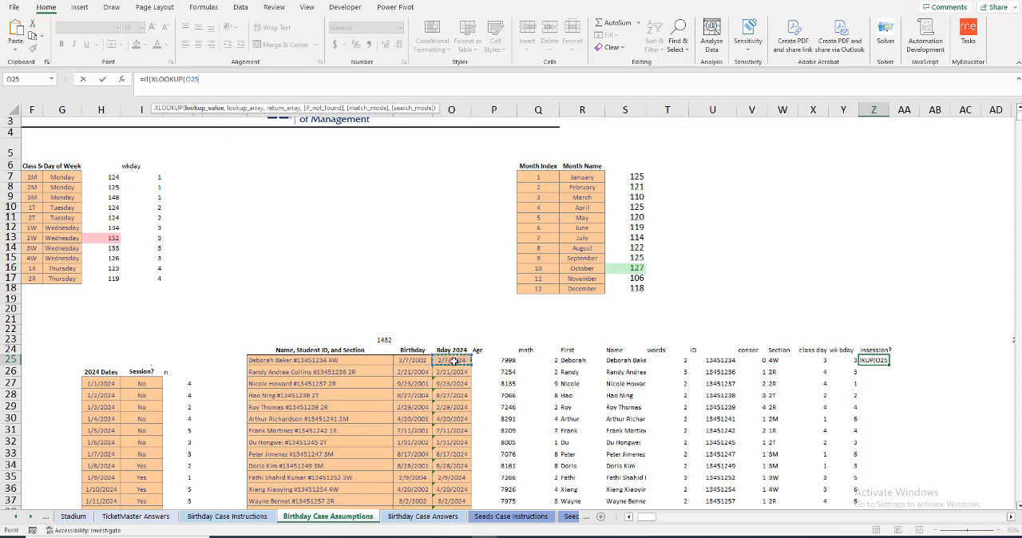
text(,)
click(108, 384)
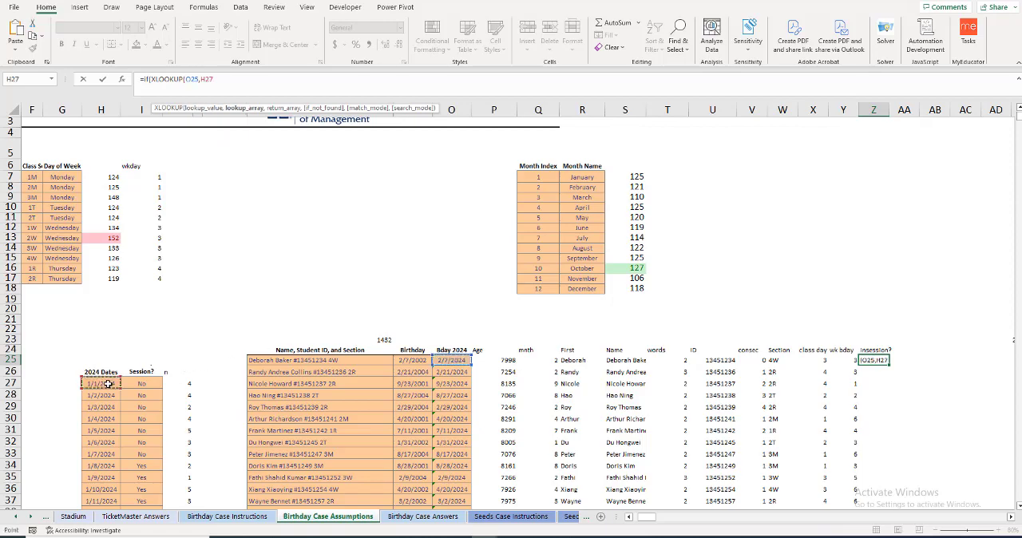
key(ctrl+shift+Down)
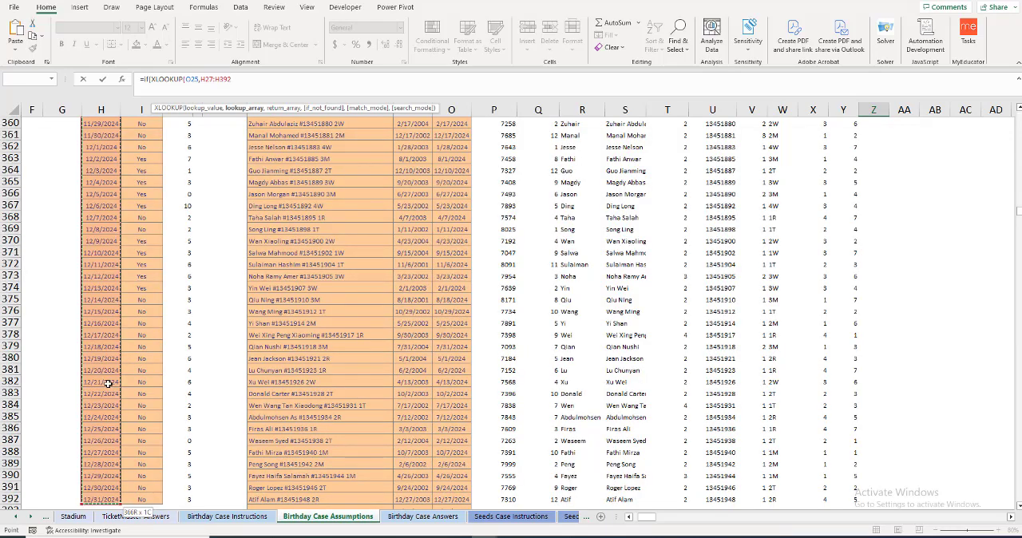
key(F4)
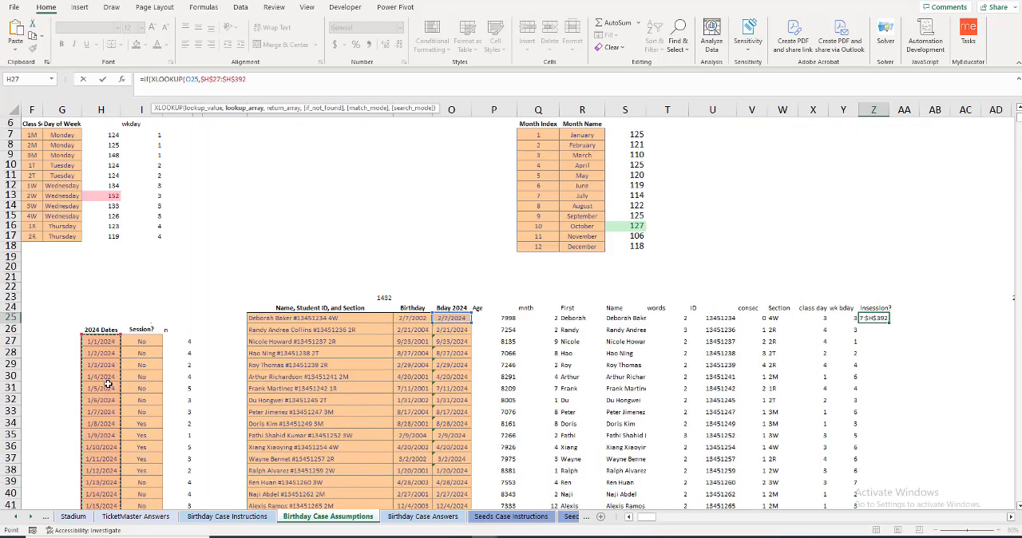
Step: Complete the Z25 formula with $I$27:$I$392 as the return array, giving 1 when the result equals "Yes" and 0 otherwise
text(,)
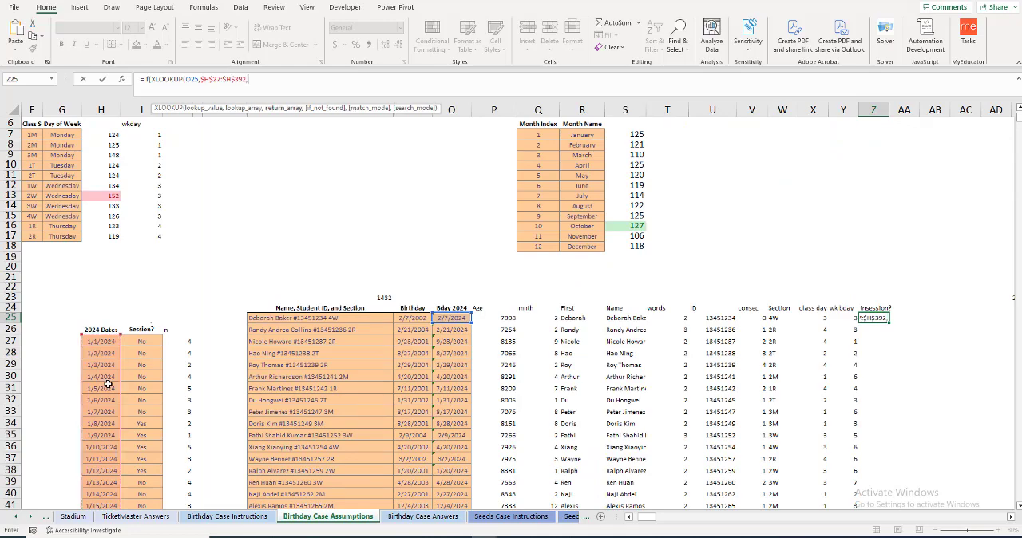
click(142, 340)
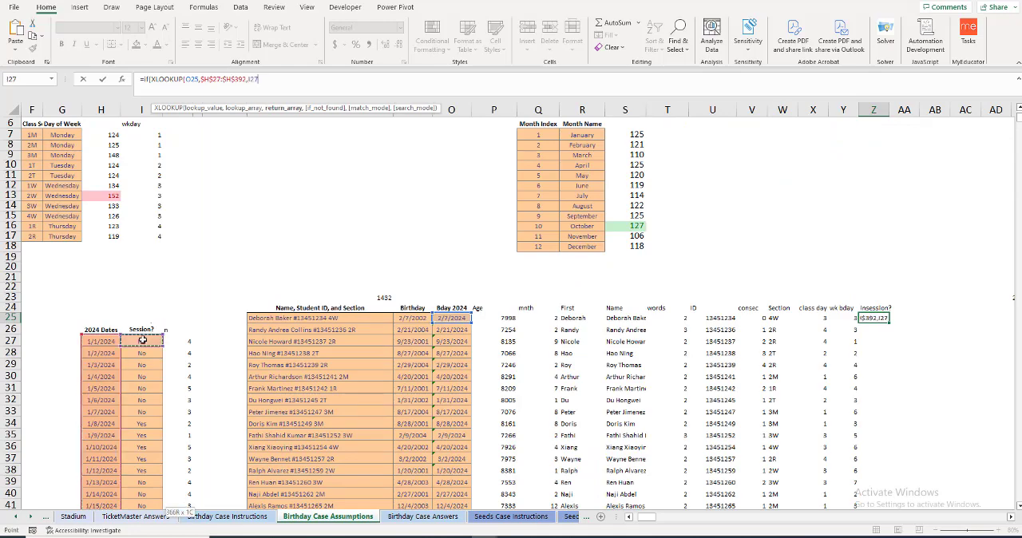
key(ctrl+shift+Down)
key(F4)
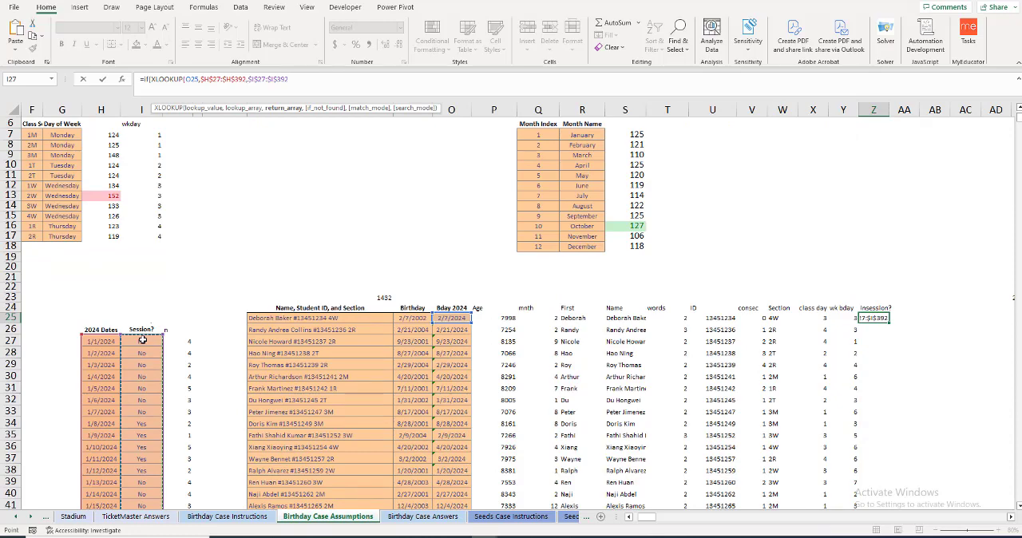
text())
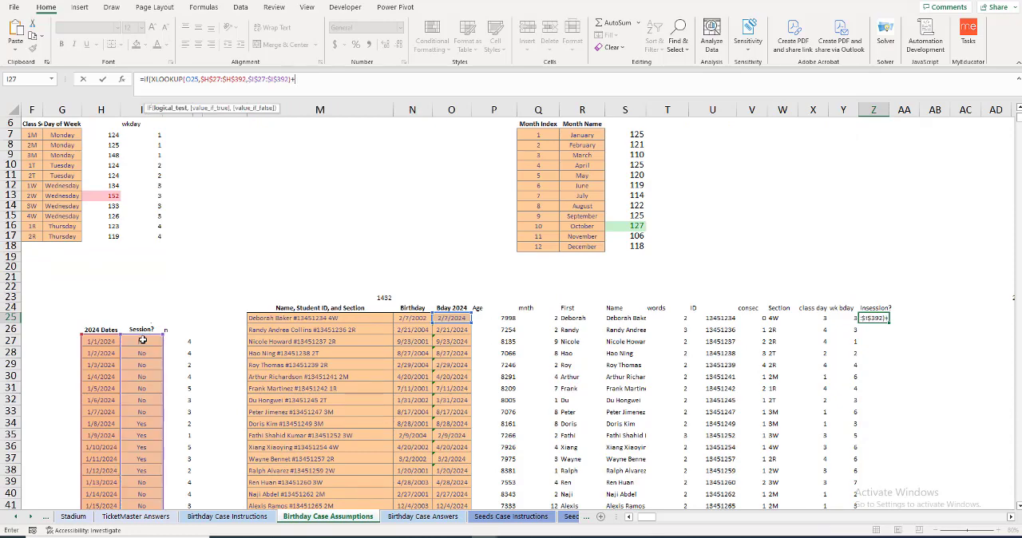
text(="Yes",)
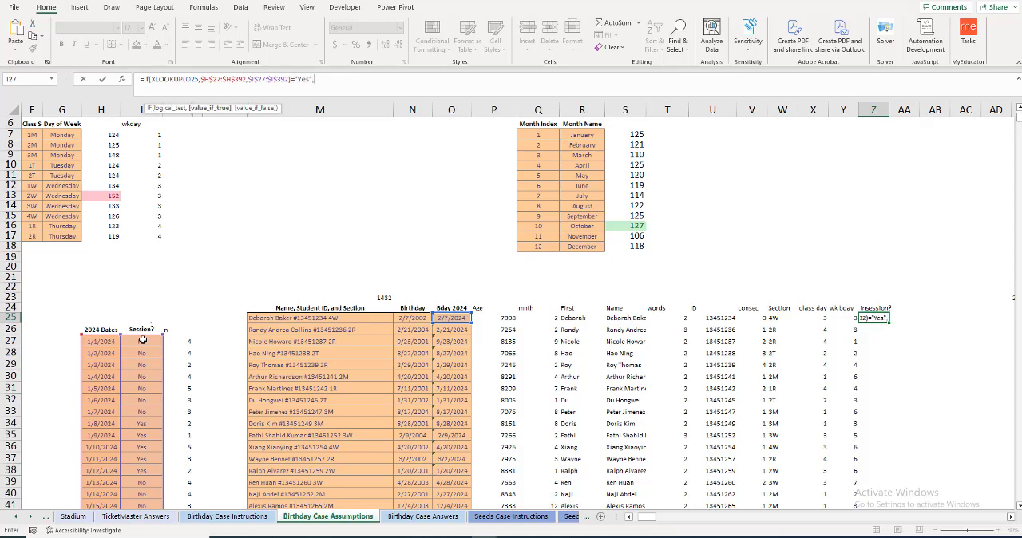
text(1,)
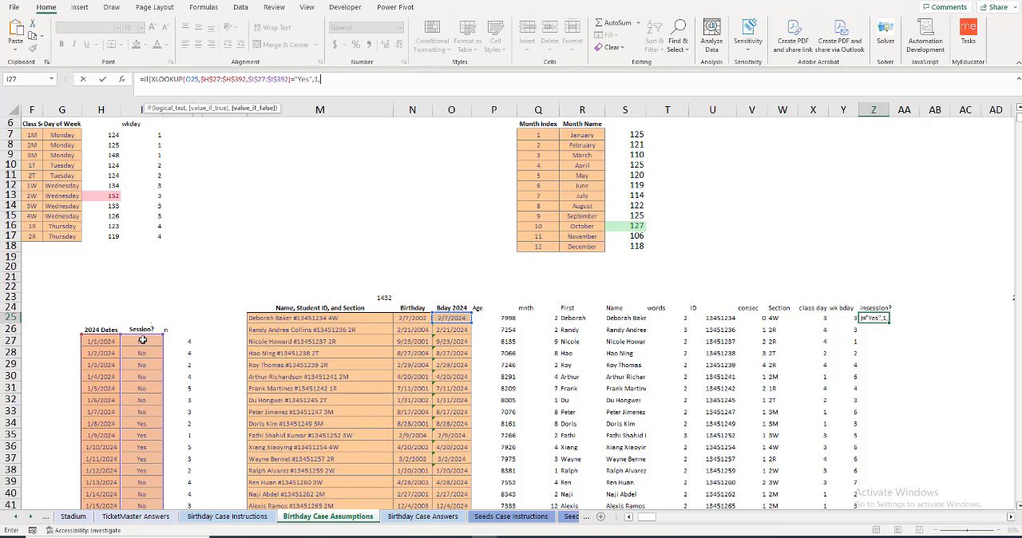
text(0))
key(Return)
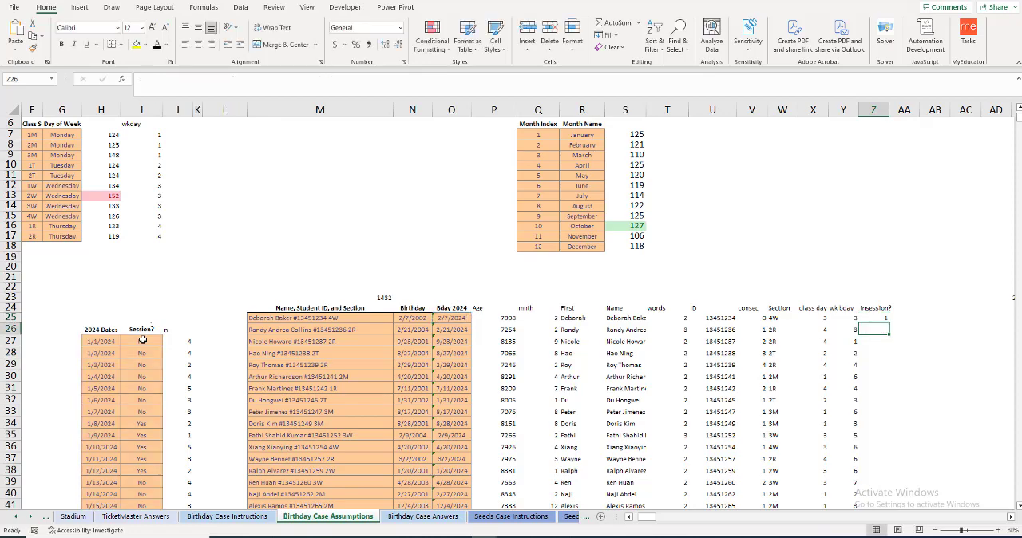
Step: Fill the Z25 session formula down the column for all students
click(873, 319)
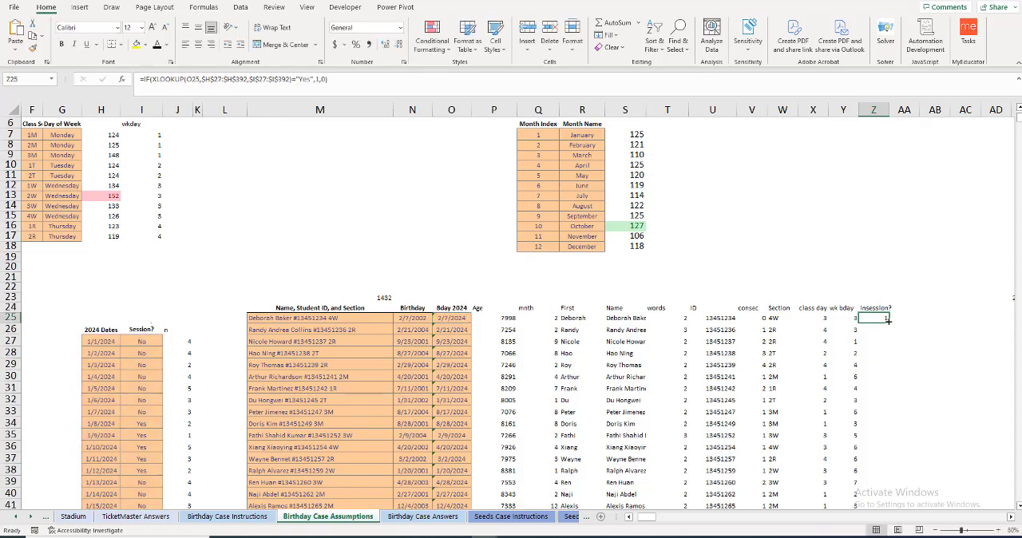
double_click(889, 321)
Step: Add the header "wkday match" in AA24, beside the session column
click(909, 308)
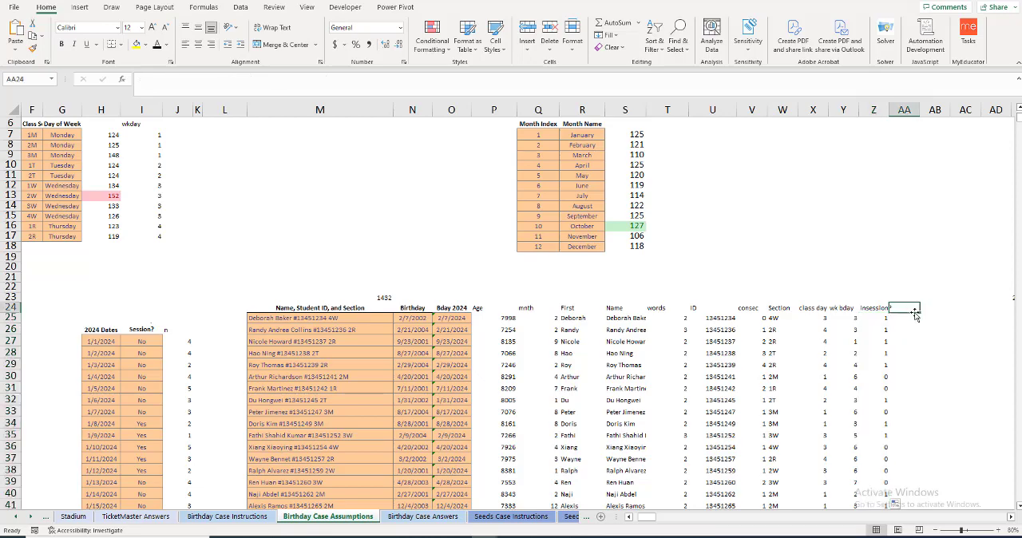
text(we)
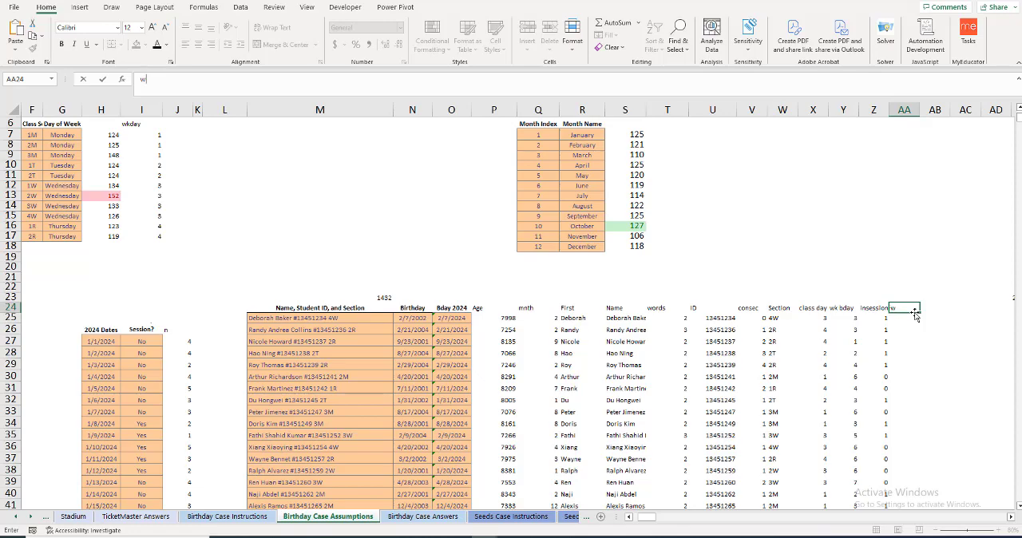
text(day match)
key(Return)
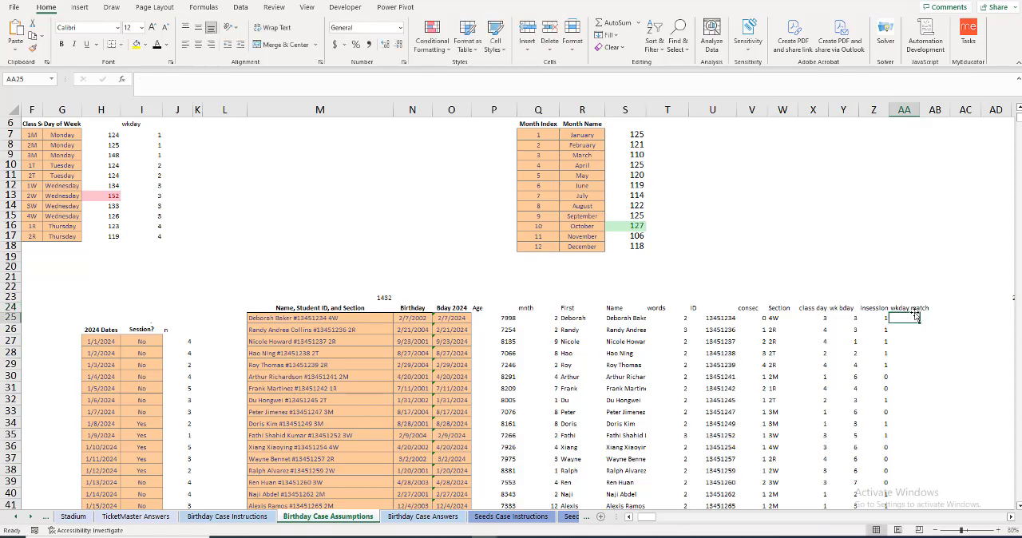
Step: Enter =X25=Y25 in AA25 to compare class day with birthday weekday, and fill it down for all students
text(=)
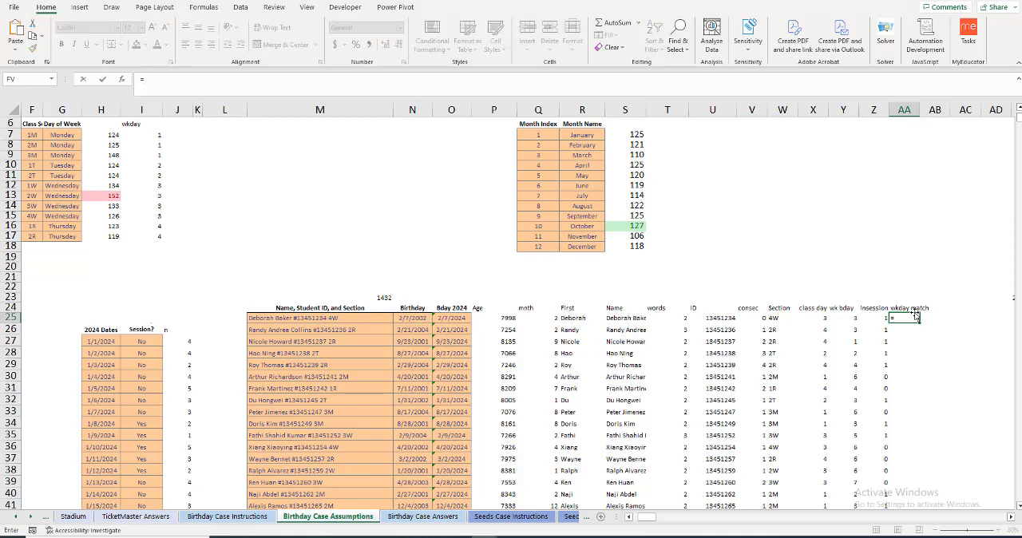
click(814, 317)
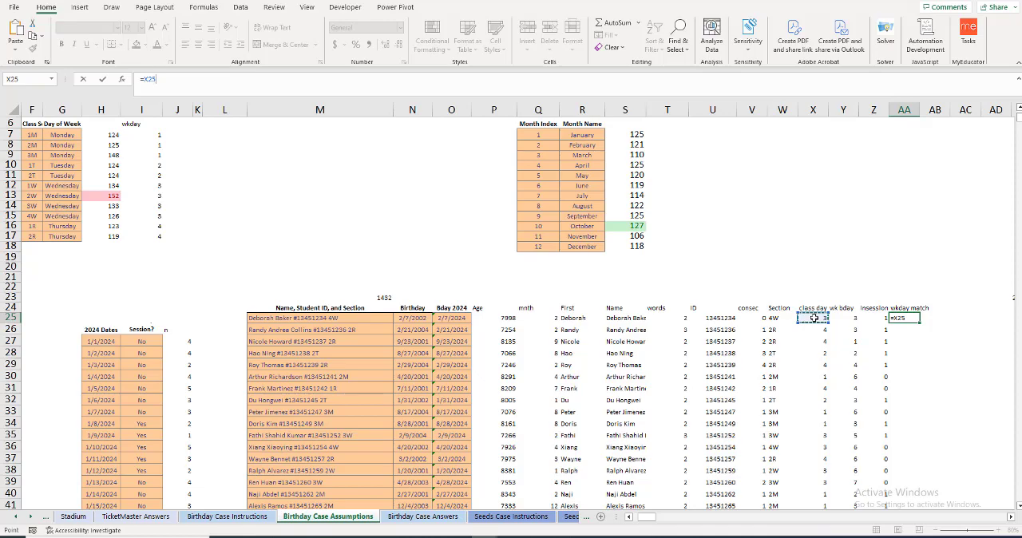
text(=)
click(842, 320)
key(ctrl+Return)
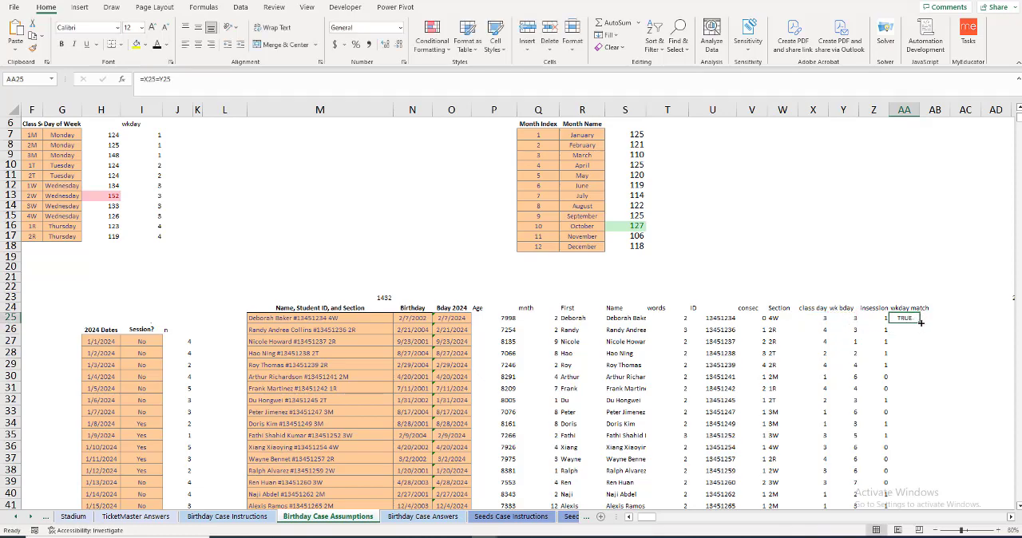
double_click(920, 322)
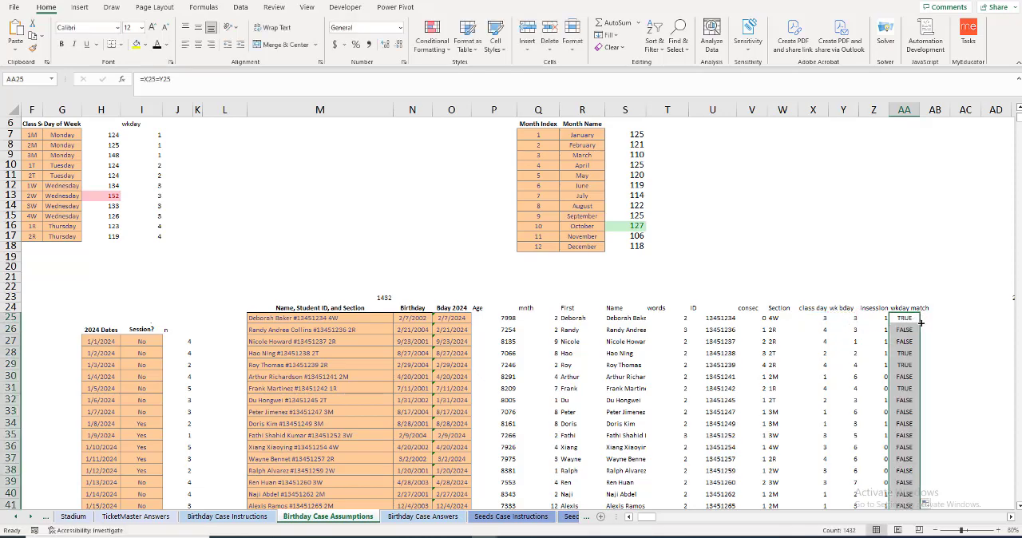
Step: Change AA25 to =--(X25=Y25) so matches return 1 or 0, and fill it down the wkday match column
click(912, 319)
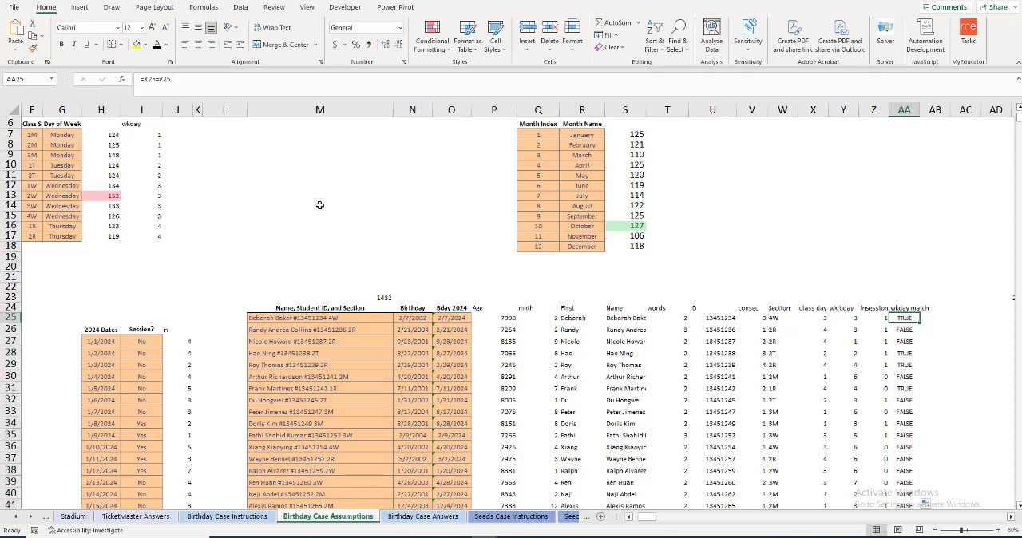
click(144, 81)
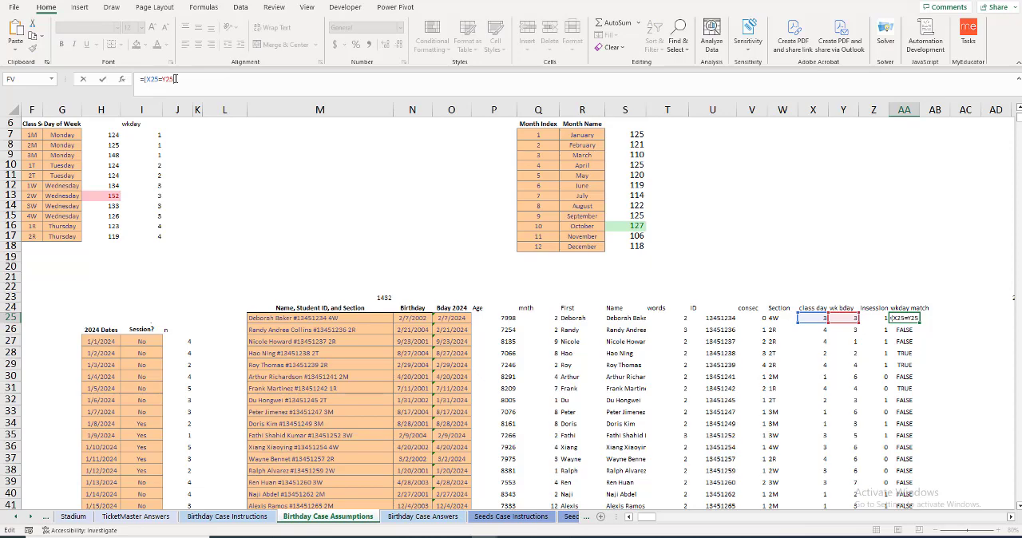
text())
text(-)
key(Return)
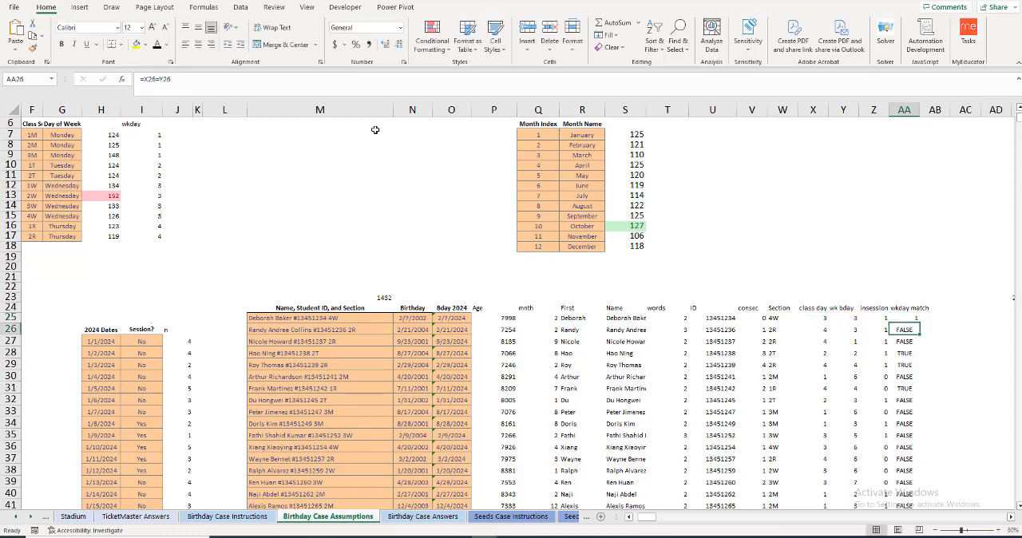
click(908, 320)
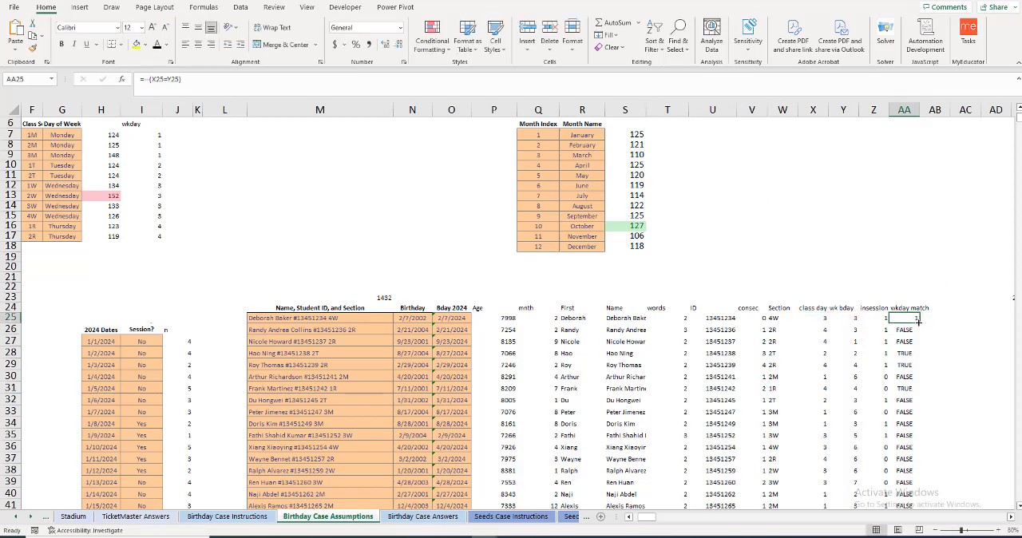
double_click(919, 322)
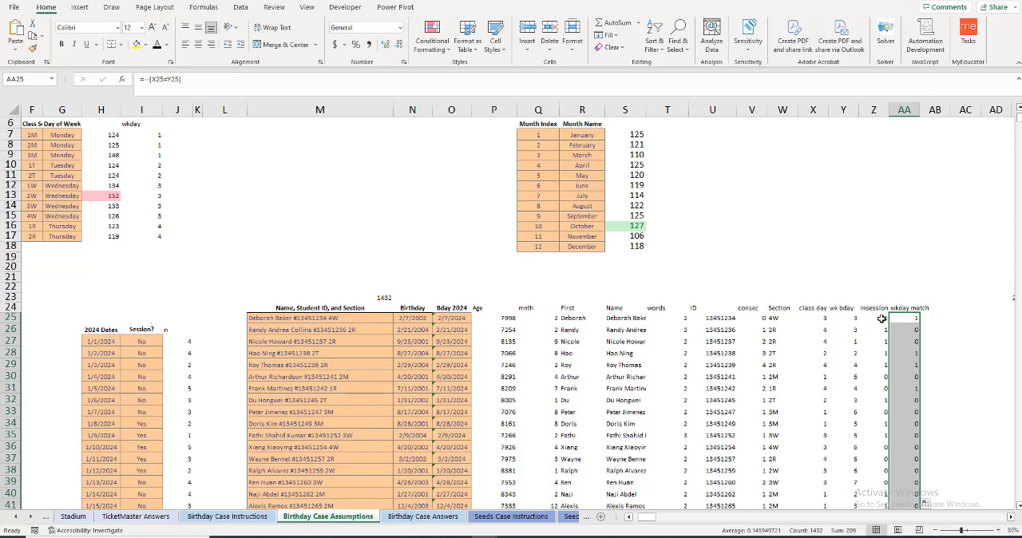
Step: Enter =Z25:Z1456*AA25:AA1456 in AB25 to multiply the in-session flags by the weekday-match flags for all students
drag(884, 319, 917, 319)
click(929, 319)
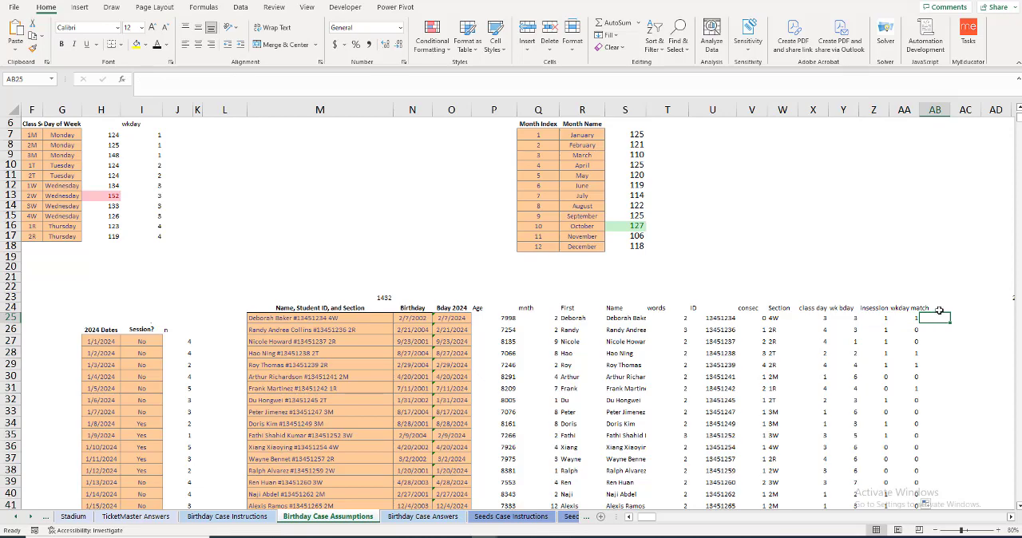
text(=)
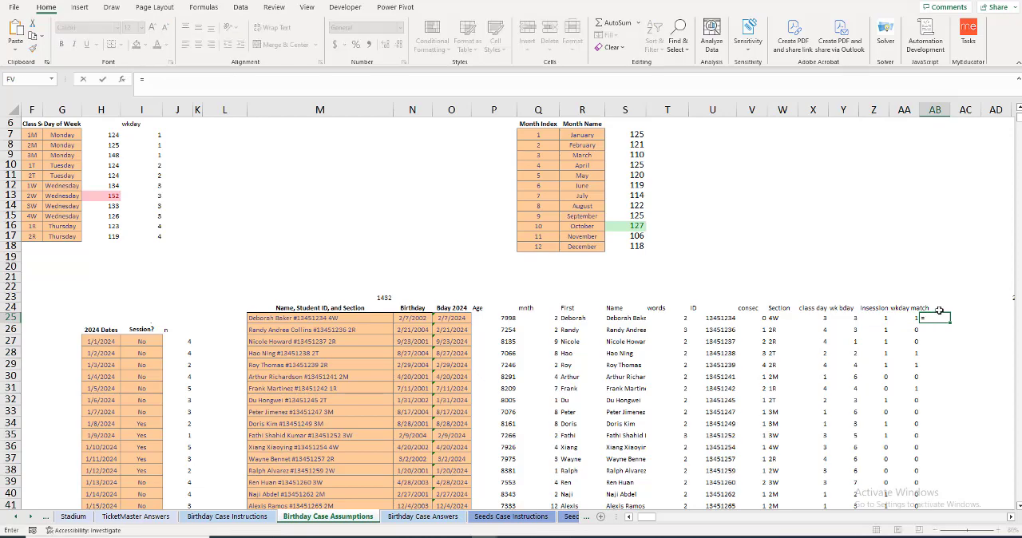
click(885, 318)
key(ctrl+shift+Down)
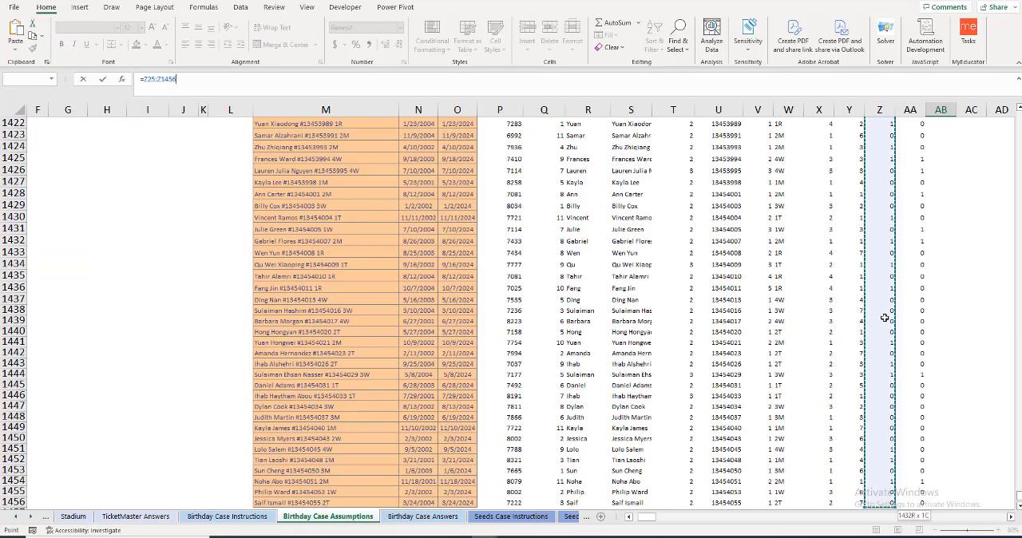
text(*)
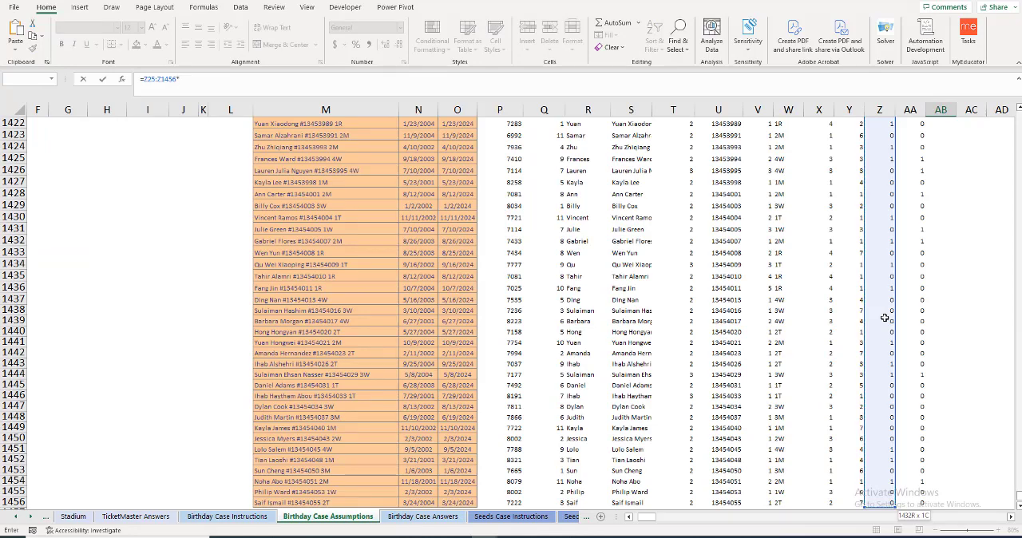
key(Right)
key(Left)
key(Left)
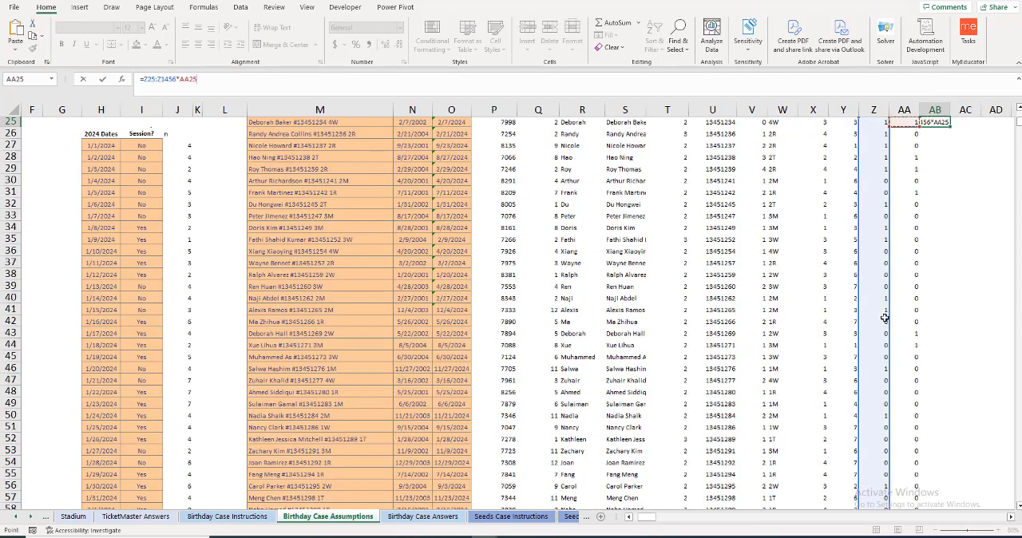
key(ctrl+shift+Down)
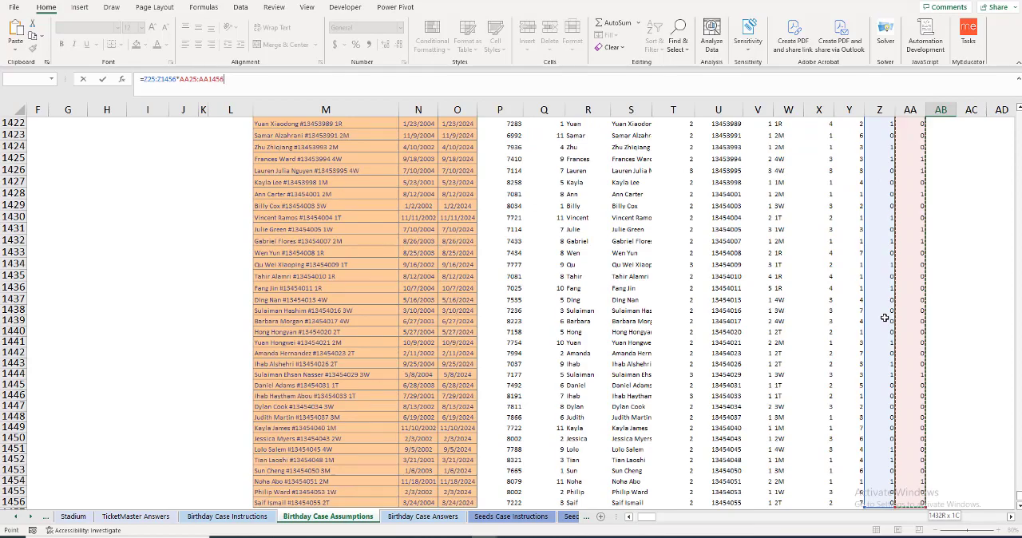
key(Return)
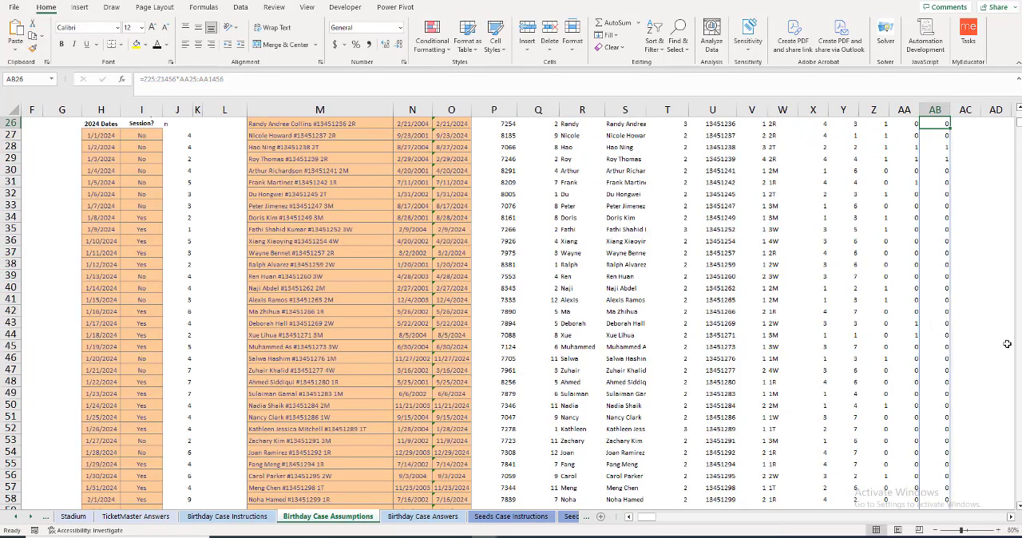
Step: Answer question 13 in E22 with =SUM(AB25#), totalling the students attending class on their birthday
scroll(1001, 344, up, 2)
scroll(1001, 344, up, 2)
scroll(377, 330, up, 1)
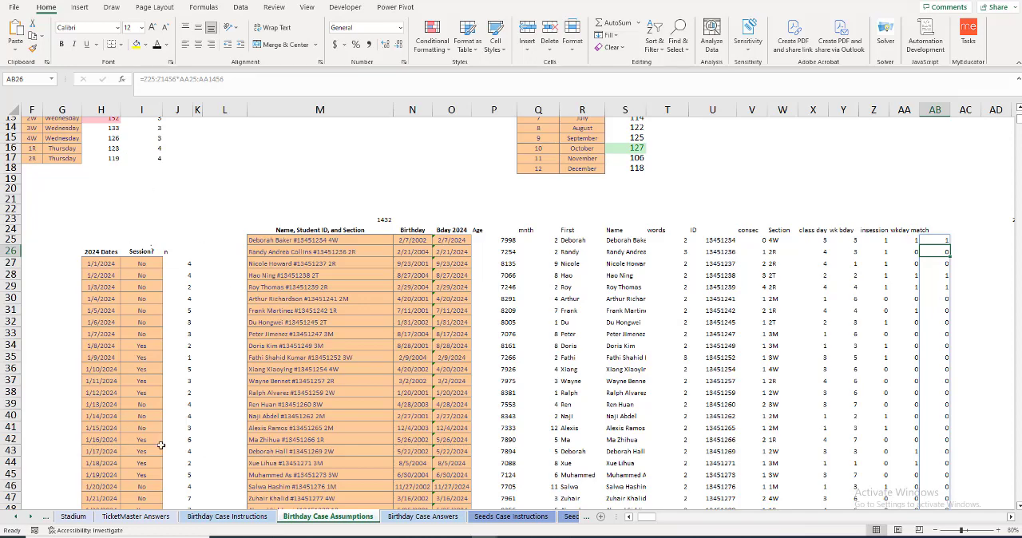
key(Home)
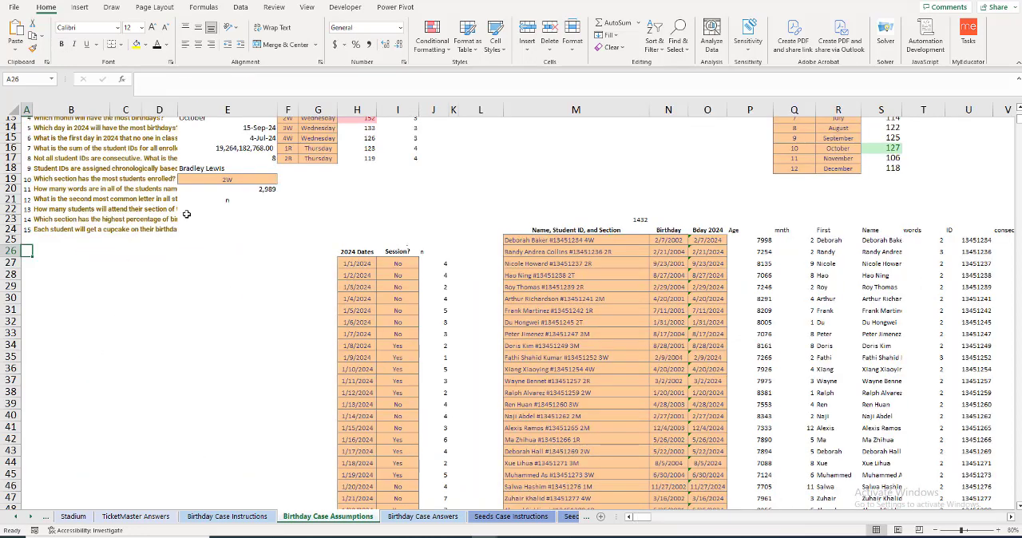
click(193, 209)
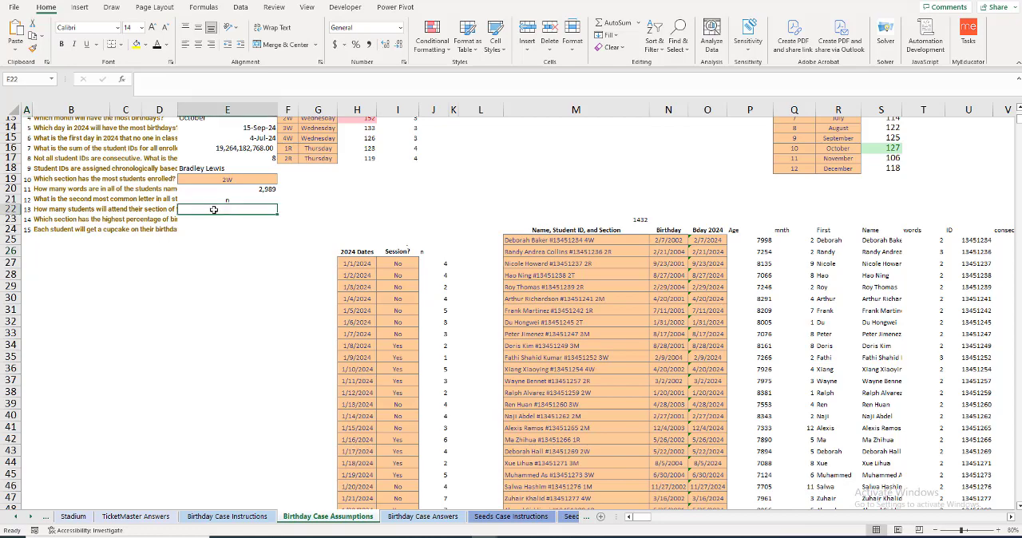
text(=sum()
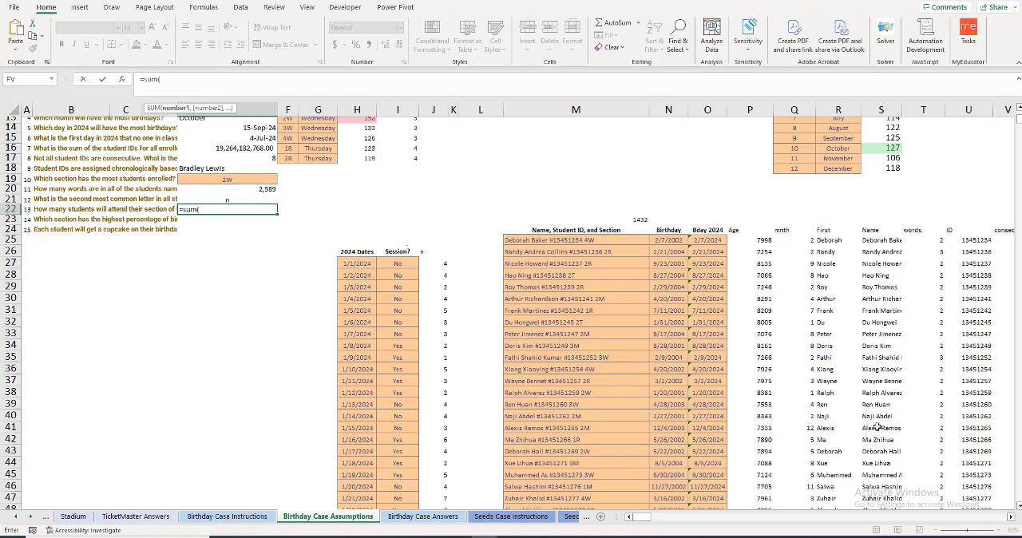
click(1011, 517)
click(1011, 518)
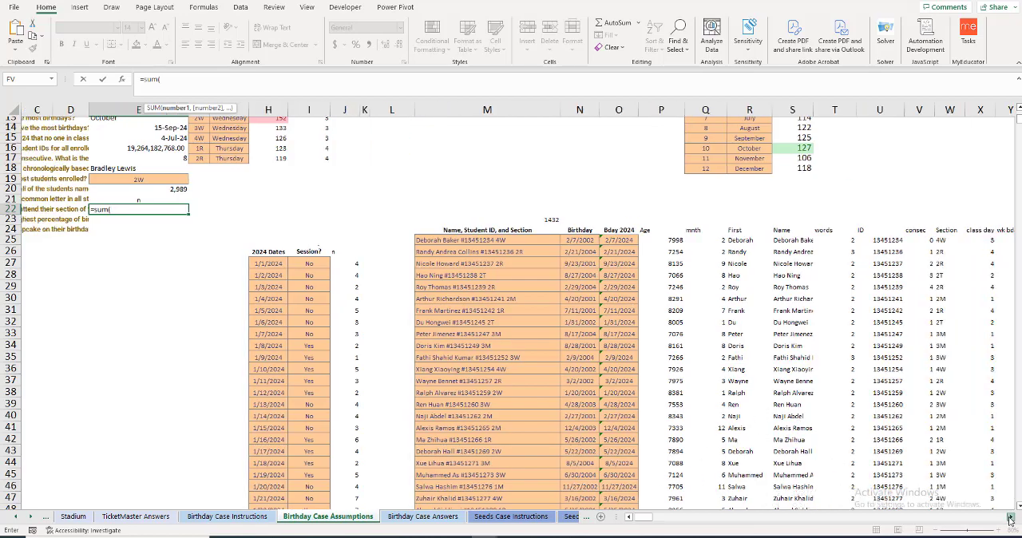
click(885, 241)
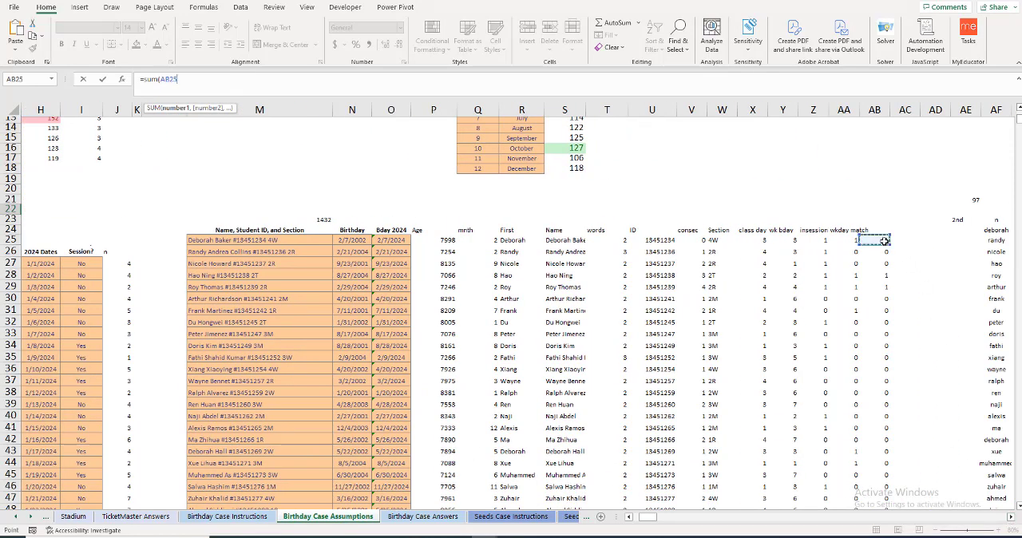
key(ctrl+shift+Down)
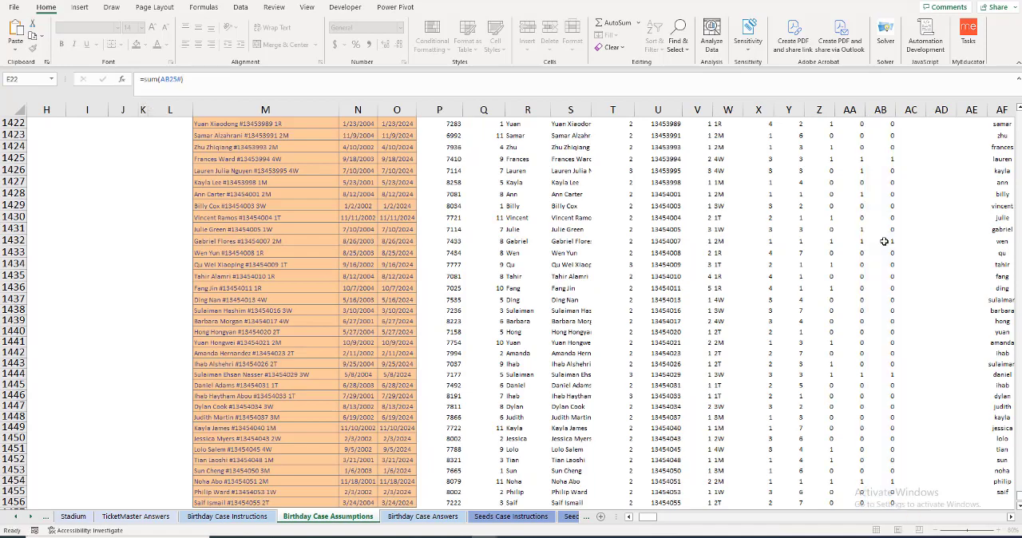
key(ctrl+Return)
scroll(633, 263, up, 1)
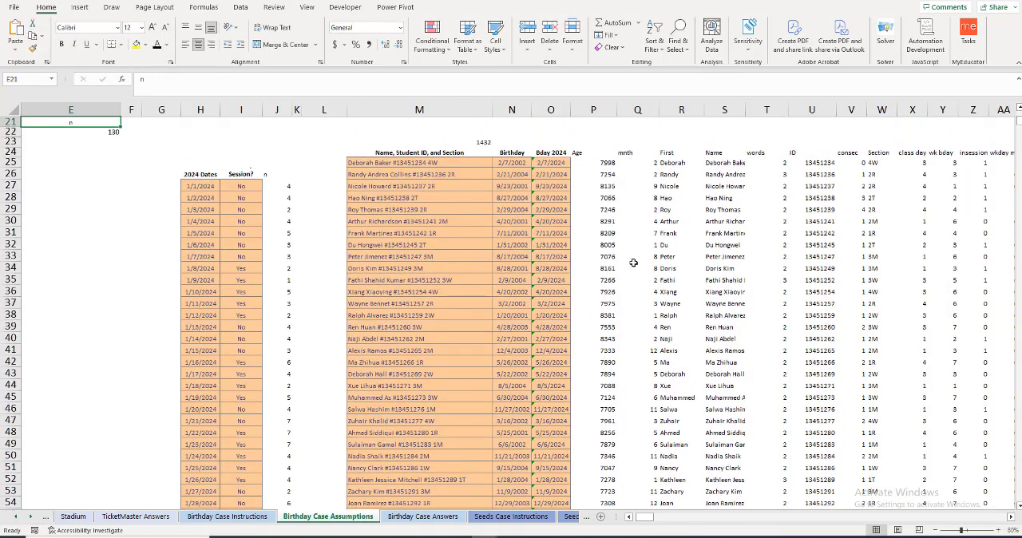
Step: Read question 14 about section birthday percentages and add the header "on bday" in J6, beside the wkday column
key(Down)
key(Home)
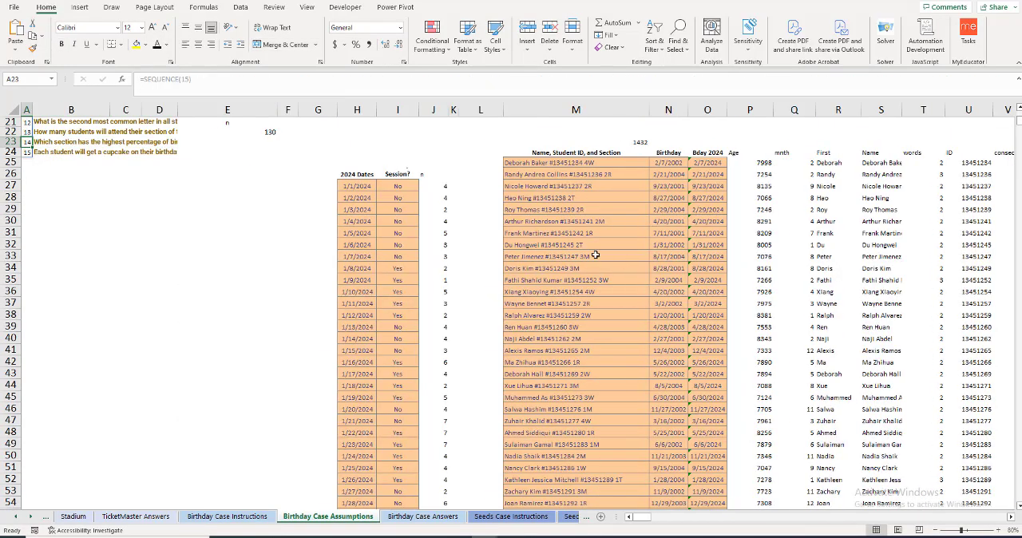
key(Right)
scroll(208, 159, up, 2)
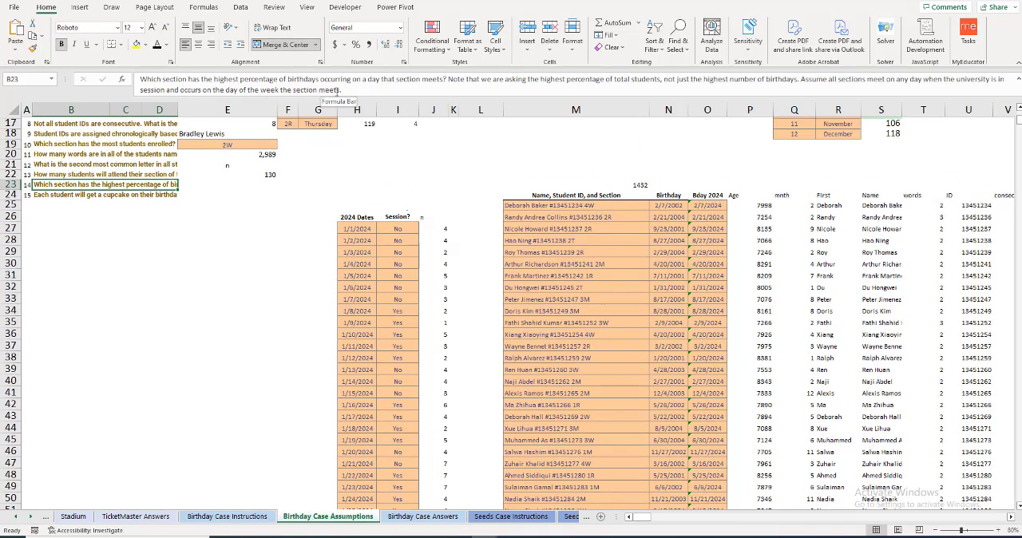
scroll(471, 216, up, 5)
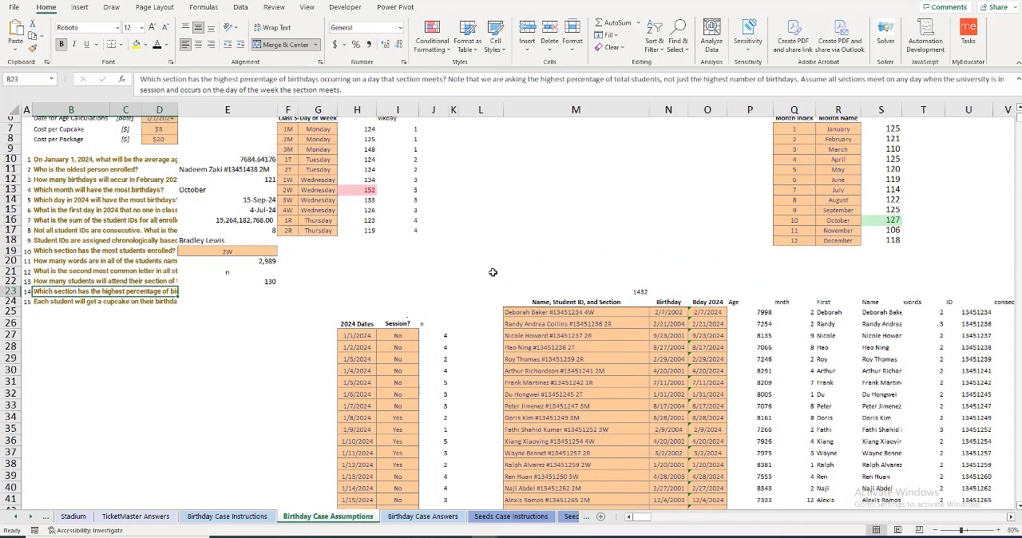
click(436, 173)
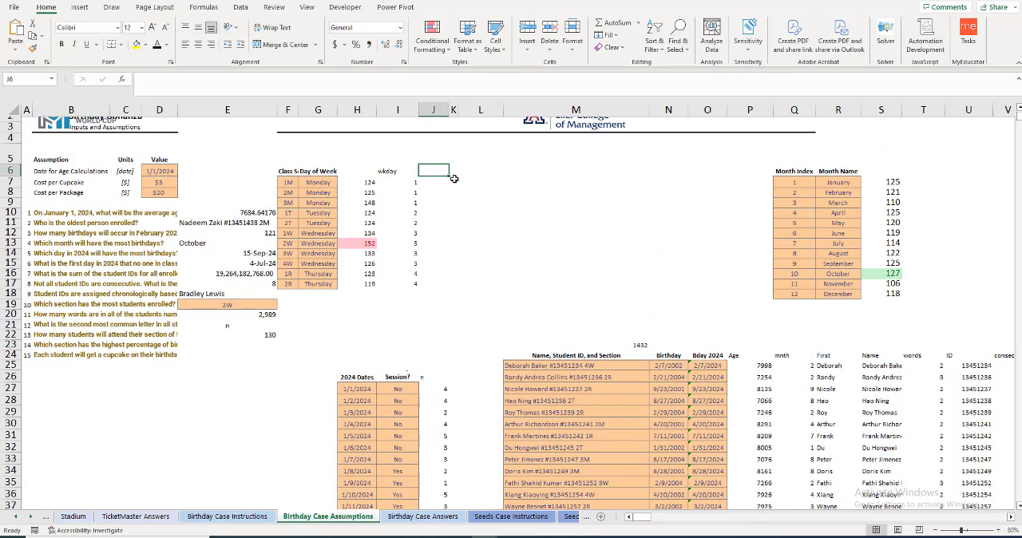
text(in)
key(BackSpace)
key(BackSpace)
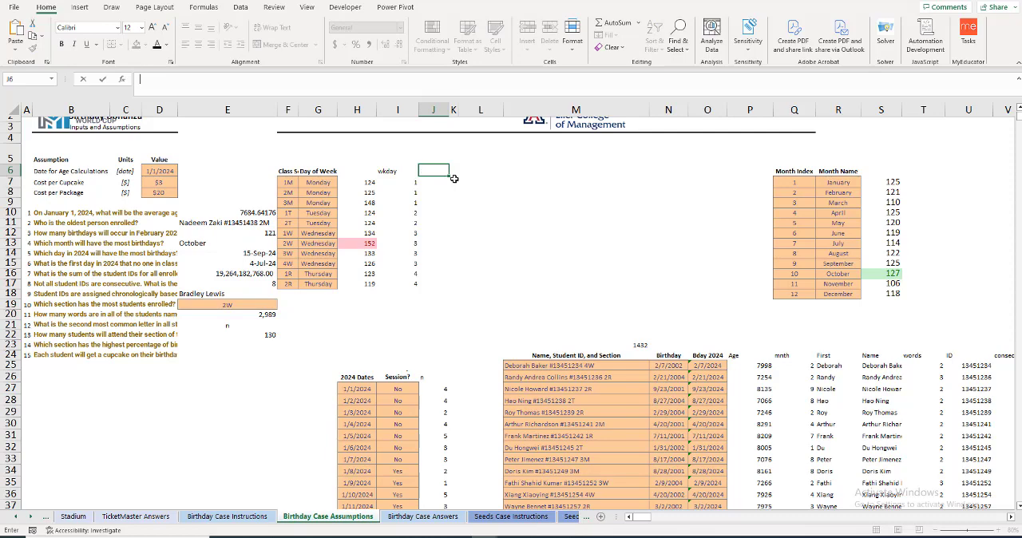
text(on bday)
key(Return)
Step: Start a SUMIF formula in J7 with the absolute spill range $AB$25# as its first argument
text(=counti)
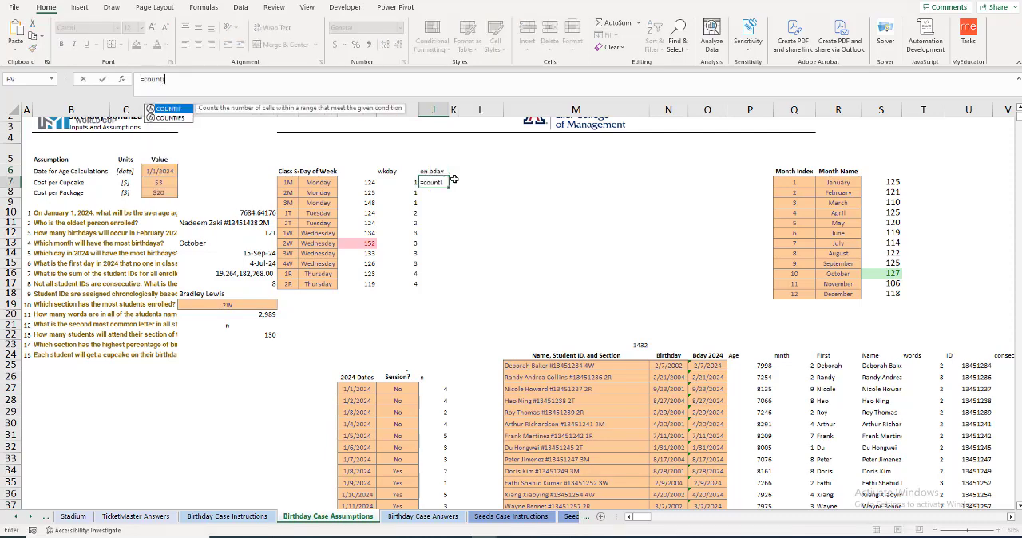
key(BackSpace)
key(BackSpace)
text(sumif)
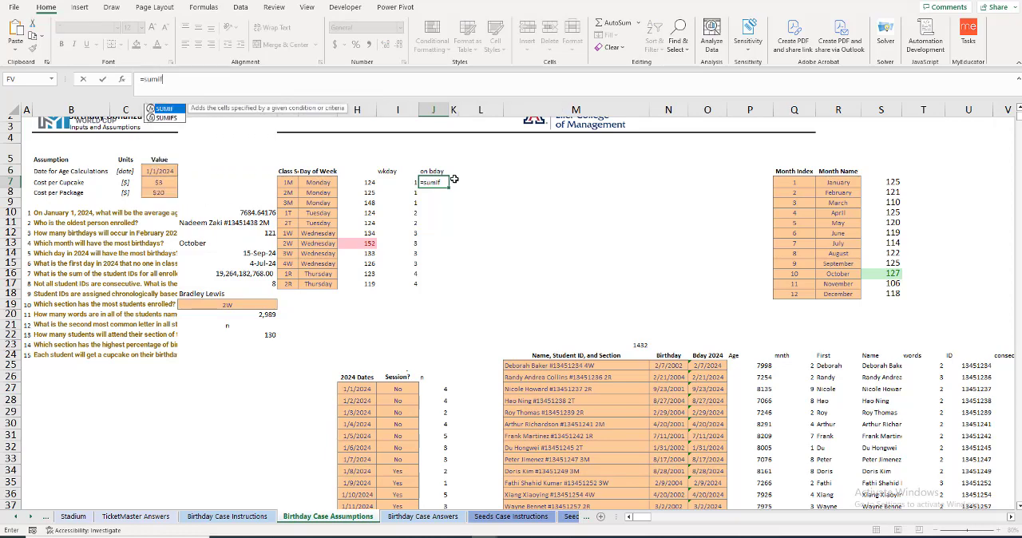
key(Tab)
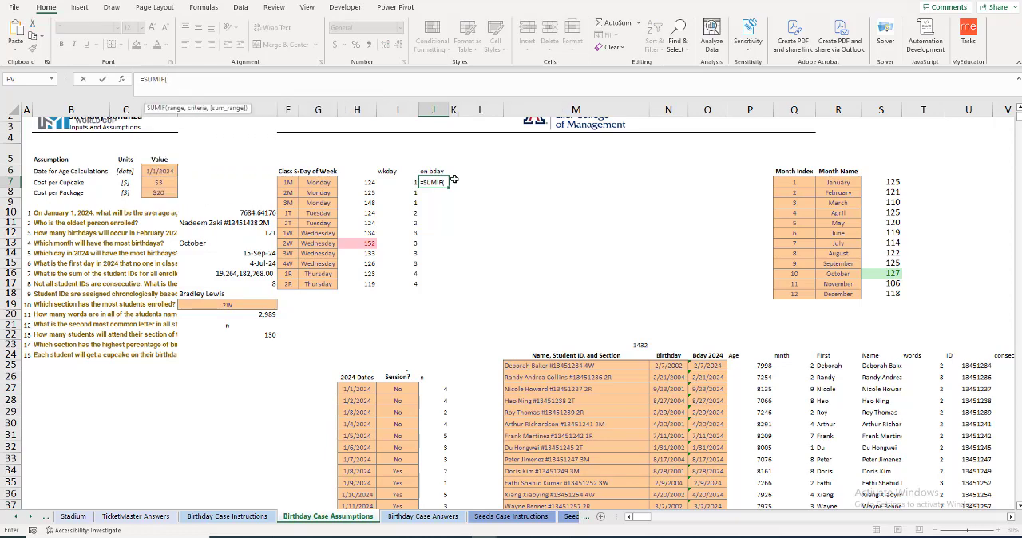
click(1011, 520)
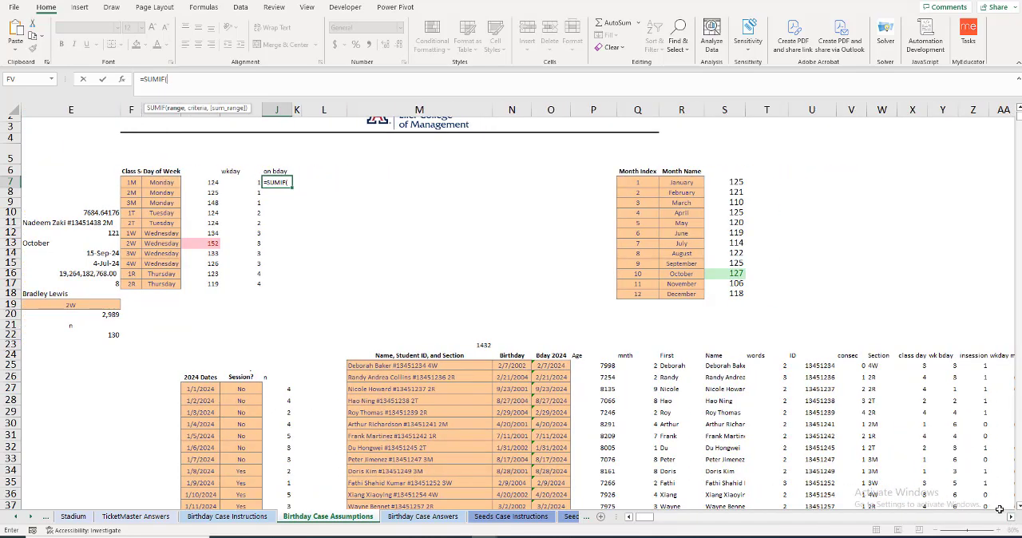
click(1011, 520)
click(925, 366)
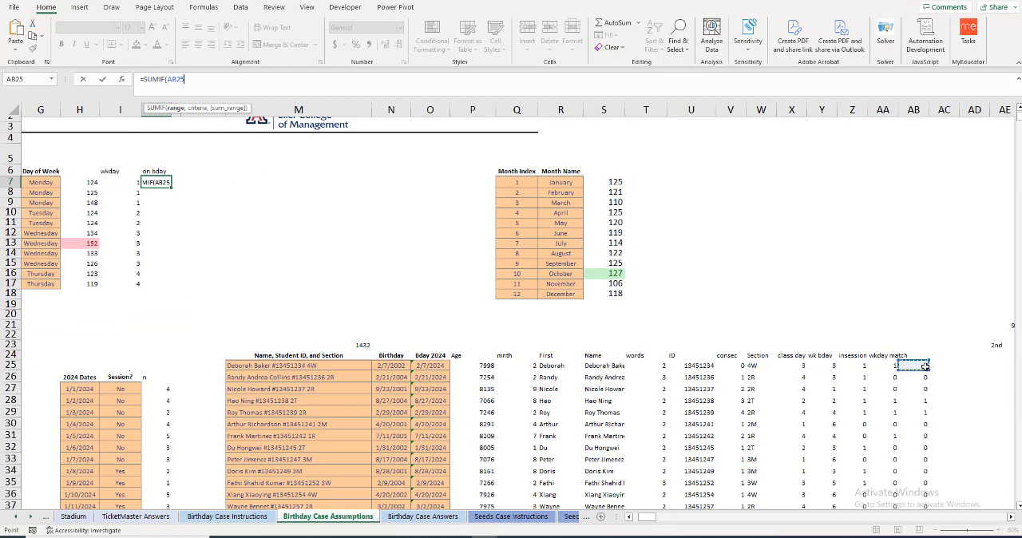
key(ctrl+shift+Down)
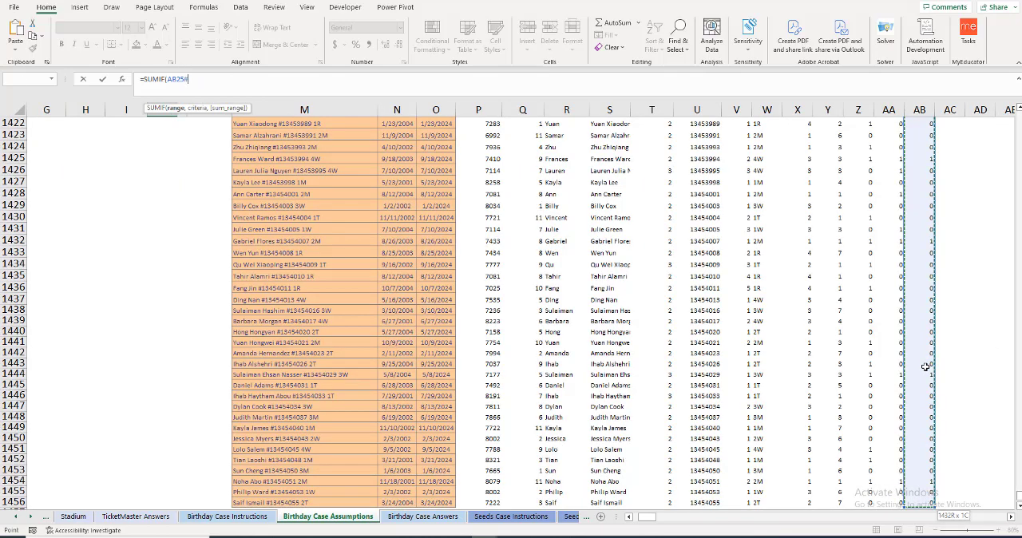
key(F4)
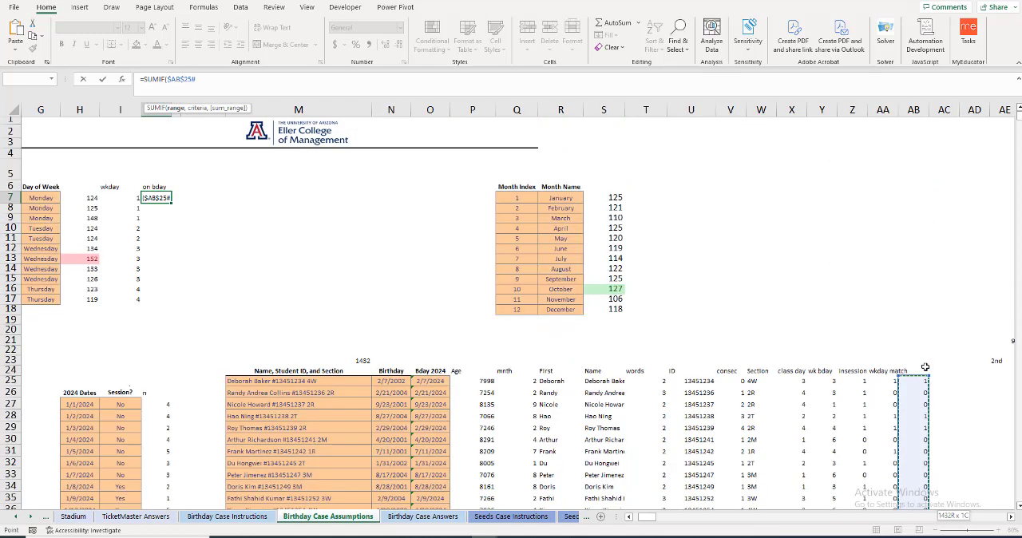
Step: Complete the J7 formula as =SUMIF($AB$25#,$W$25#,F7), using the Section column and section 1M, and reselect the cell to review it
text(,)
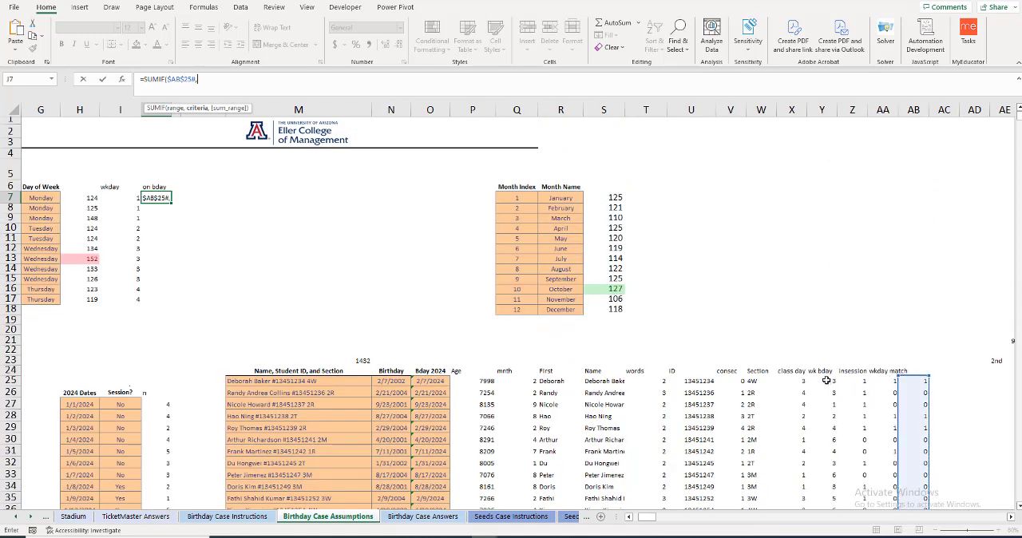
click(756, 382)
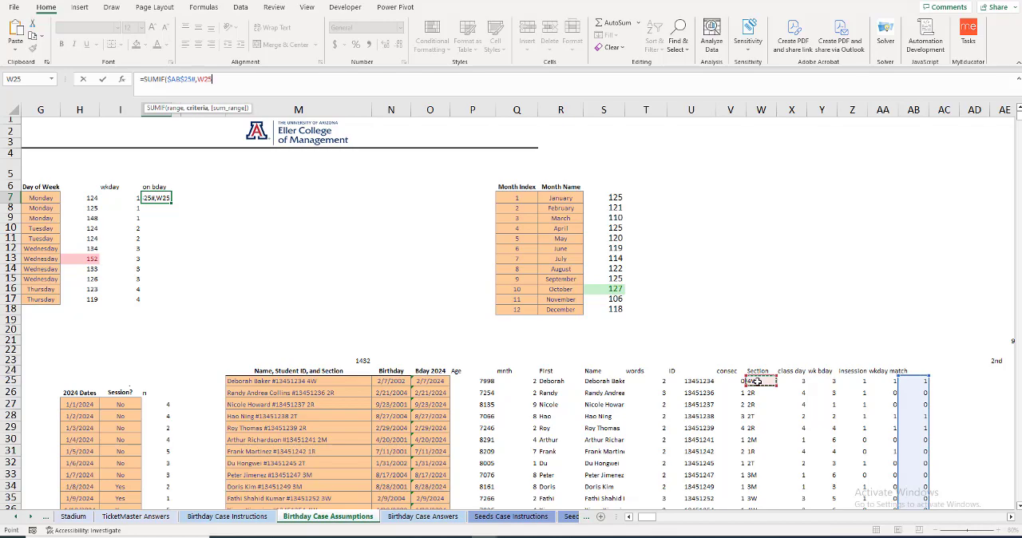
key(ctrl+shift+Down)
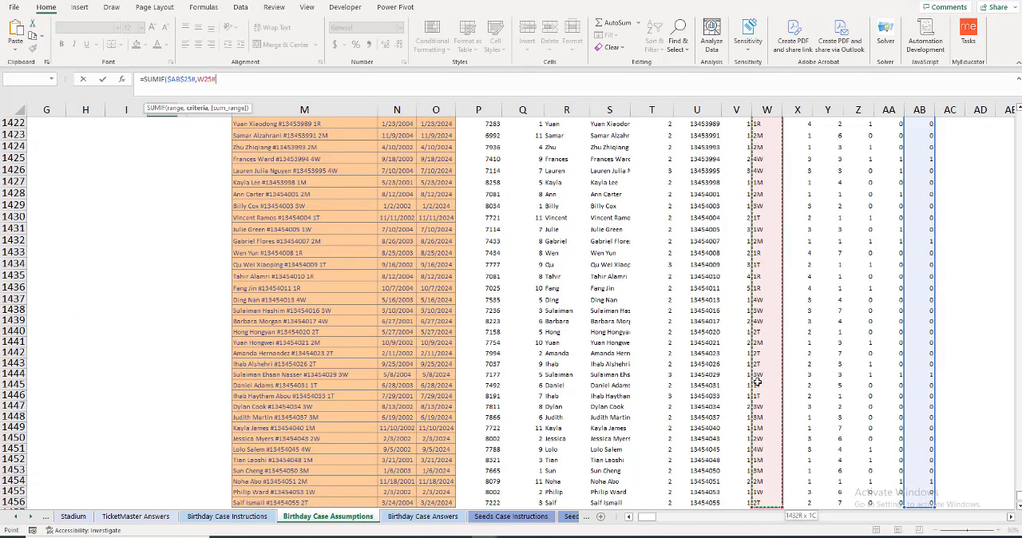
key(F4)
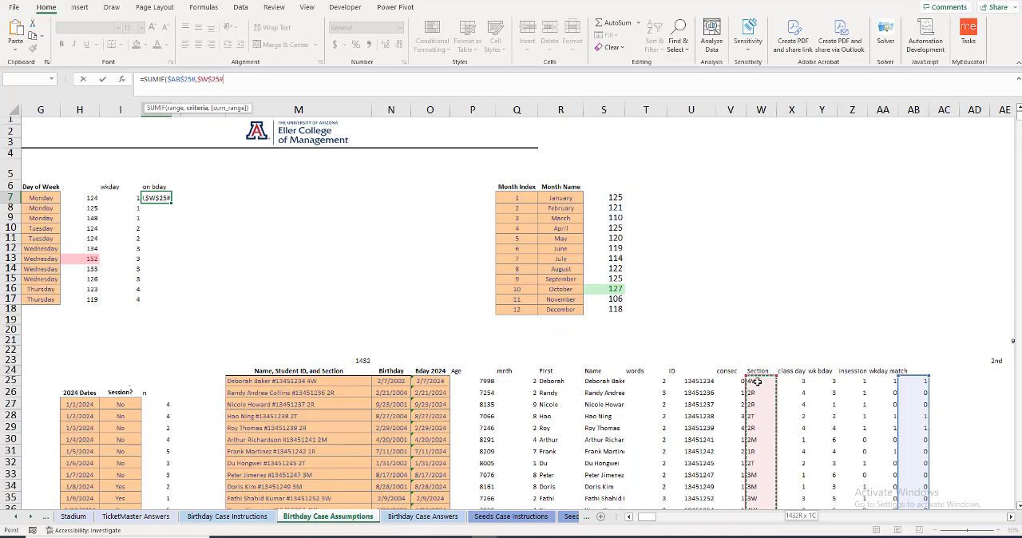
text(,)
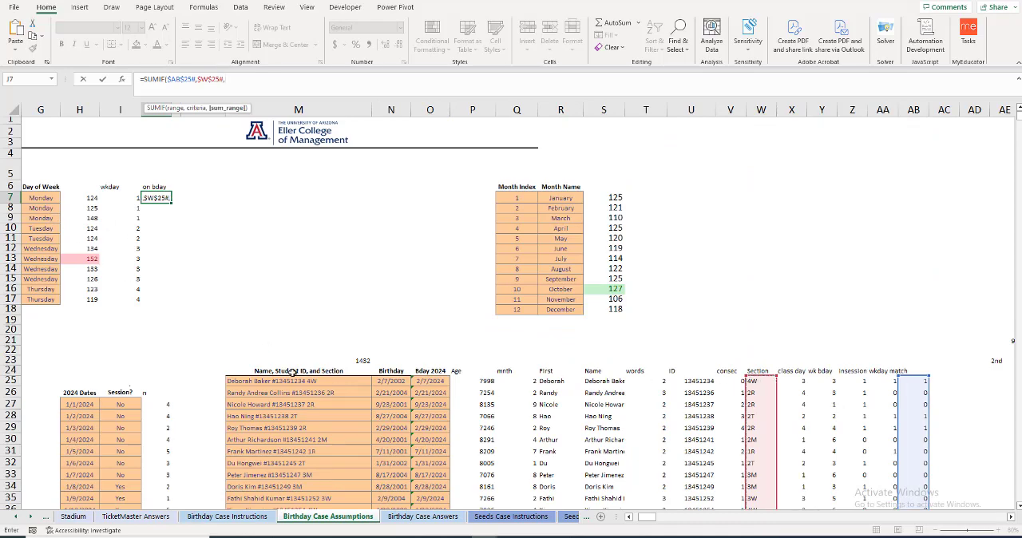
key(Left)
key(Left)
key(Left)
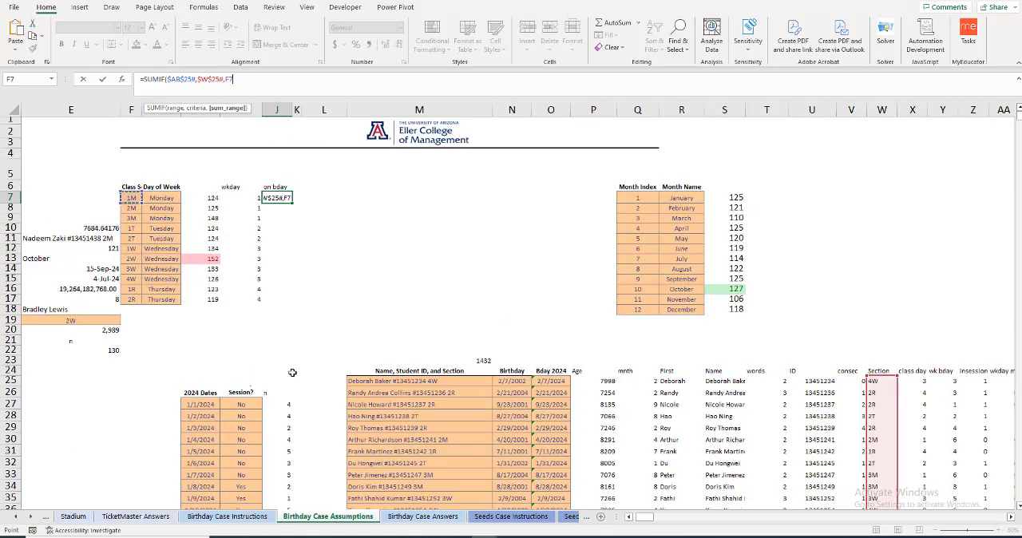
key(Return)
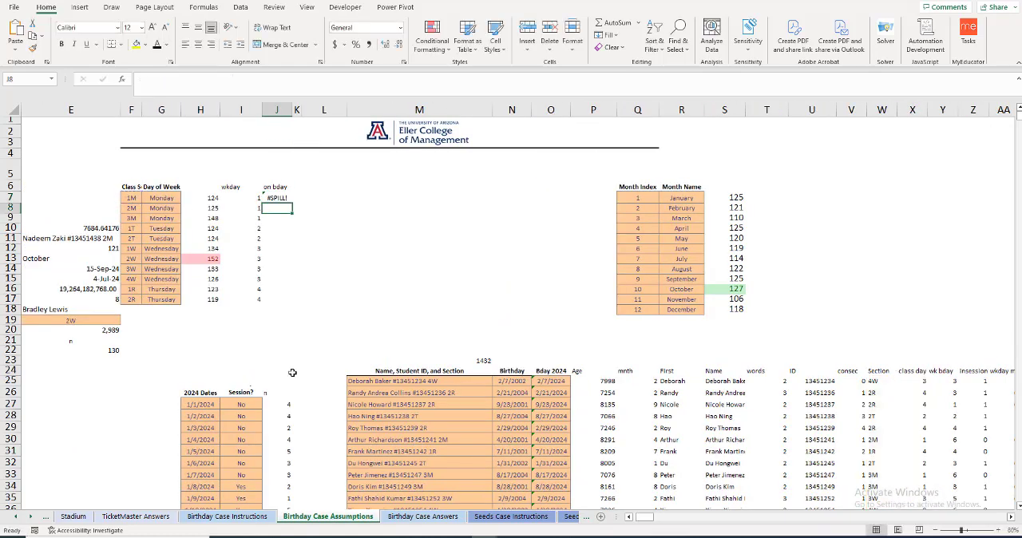
click(280, 199)
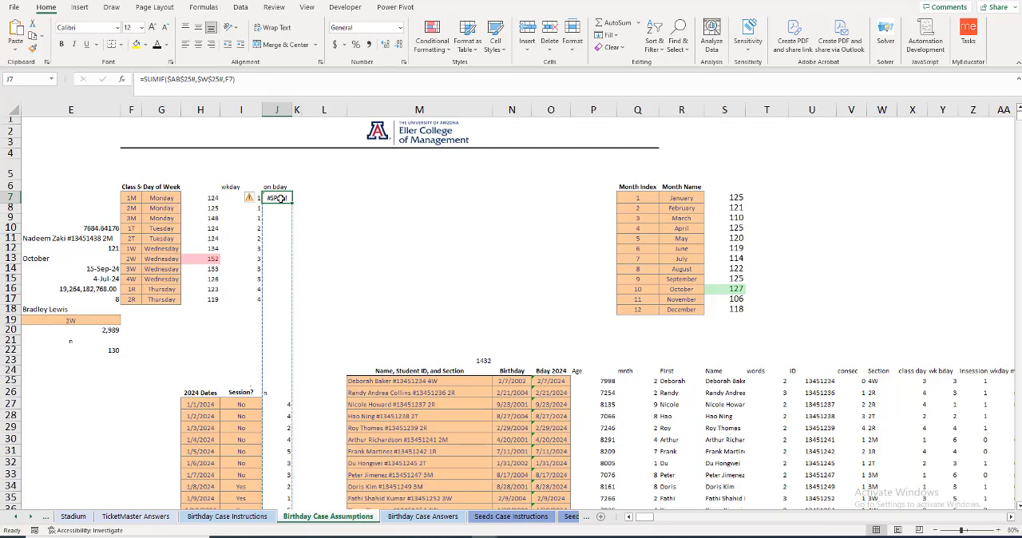
Step: Try removing the spill operator from both range references in the J7 SUMIF formula
click(196, 79)
key(BackSpace)
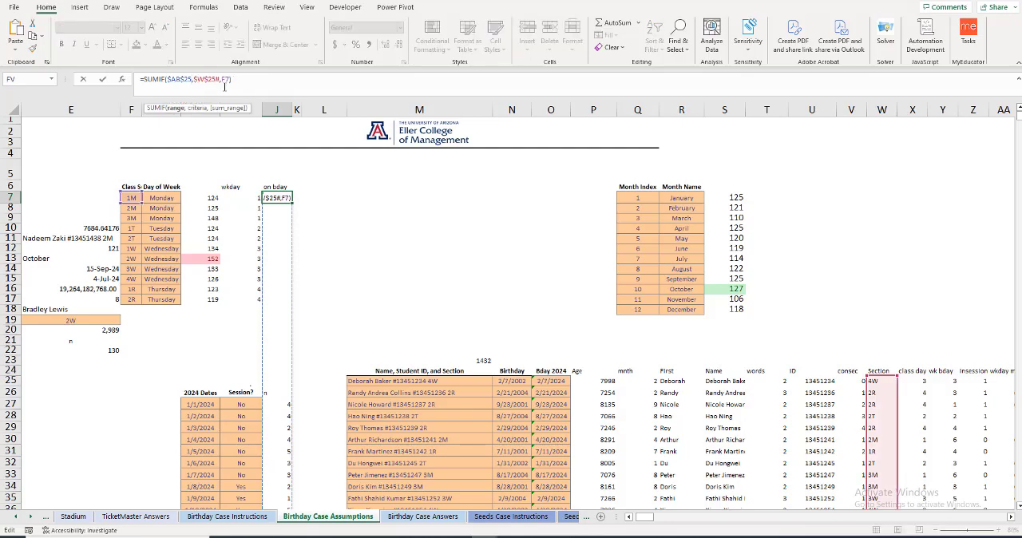
click(219, 79)
key(Delete)
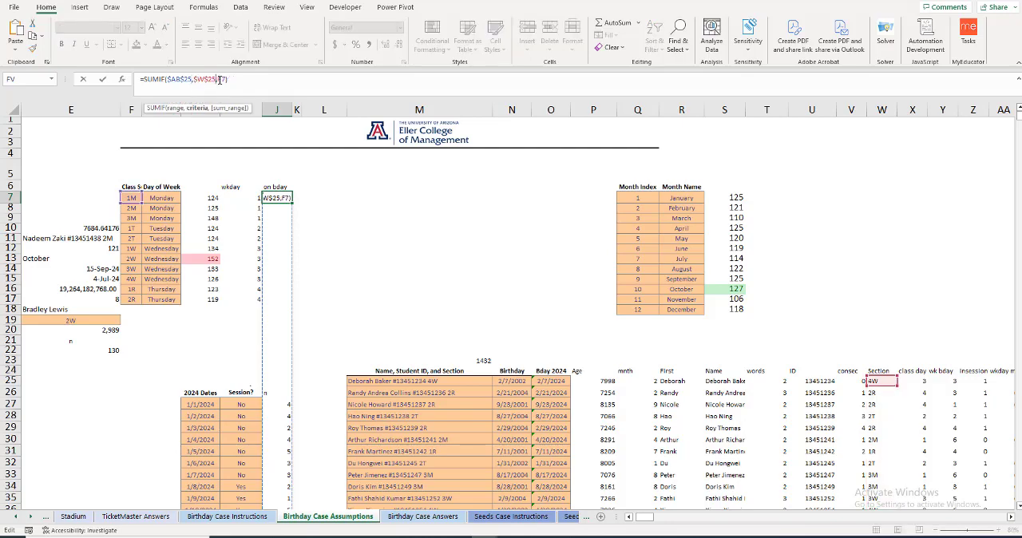
Step: Replace the J7 formula with a new SUMIFS that uses the spill range AB25# as its sum range
drag(245, 79, 142, 79)
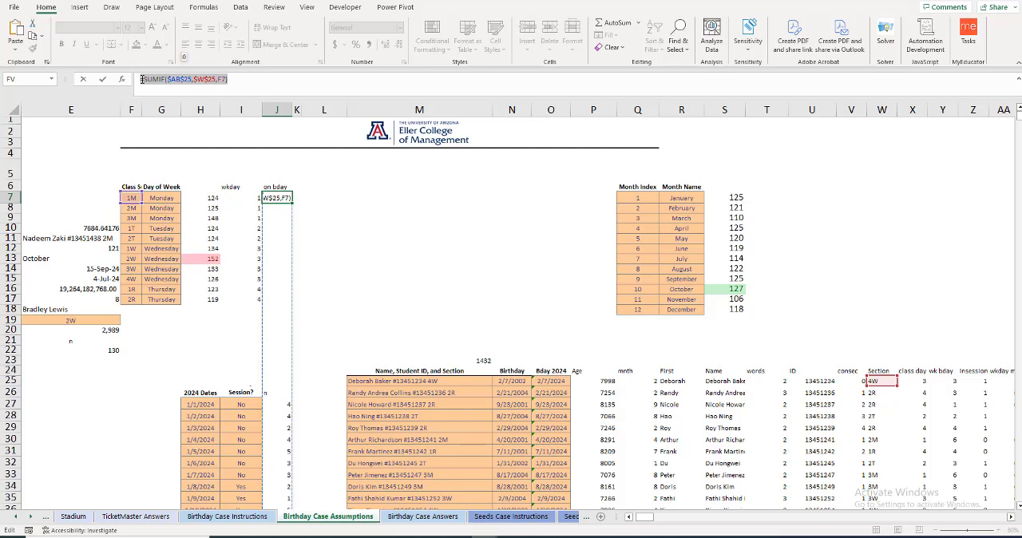
key(Return)
click(143, 79)
text(=)
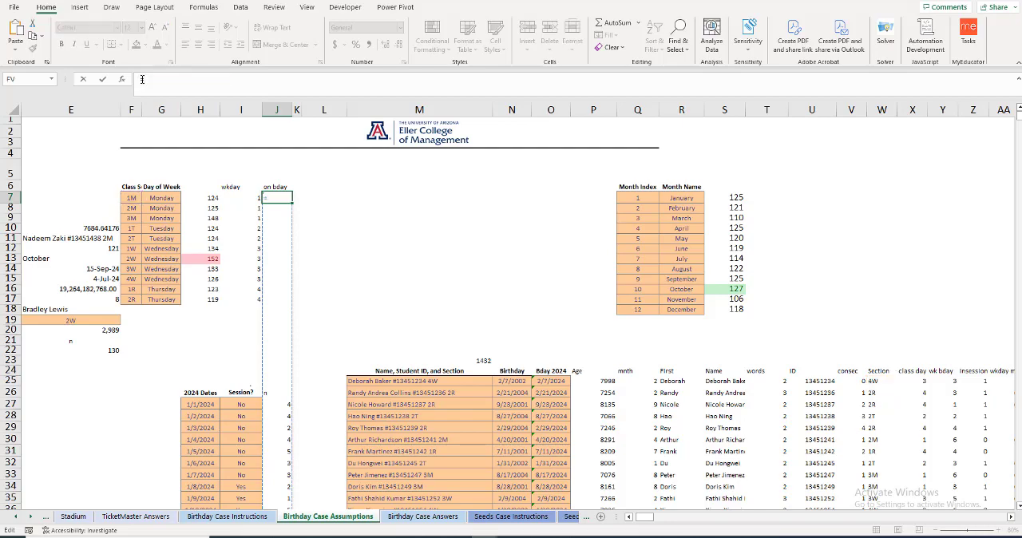
text(sumif)
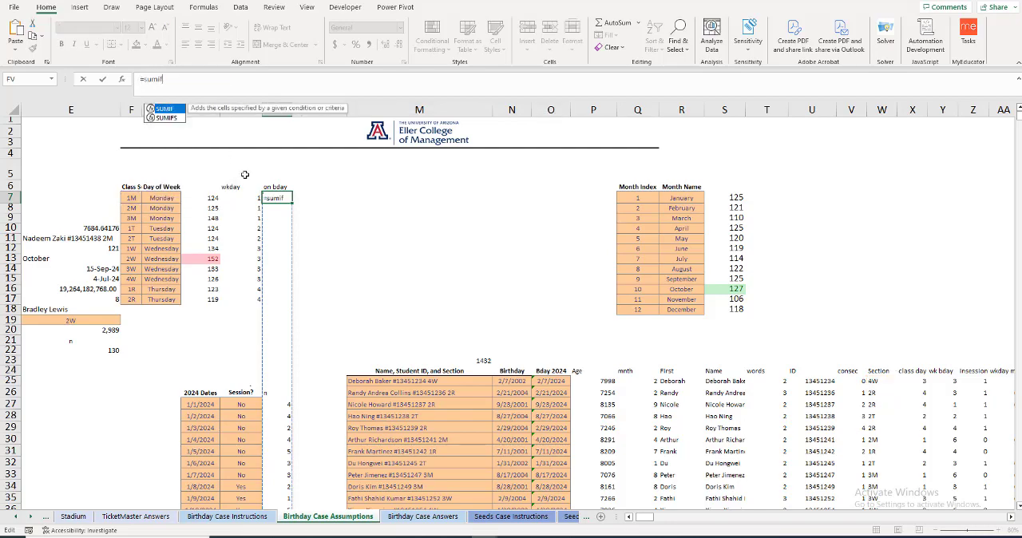
text(()
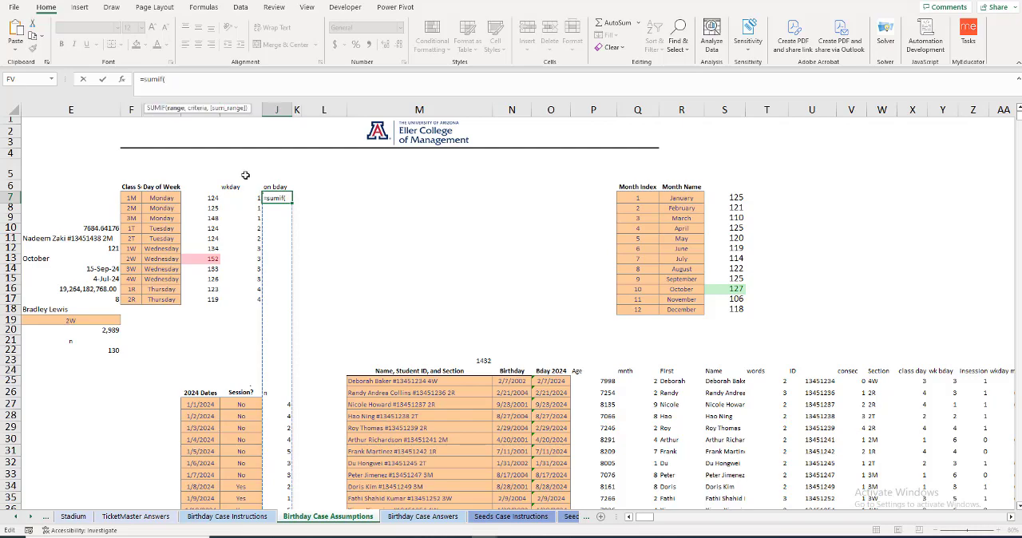
click(1012, 520)
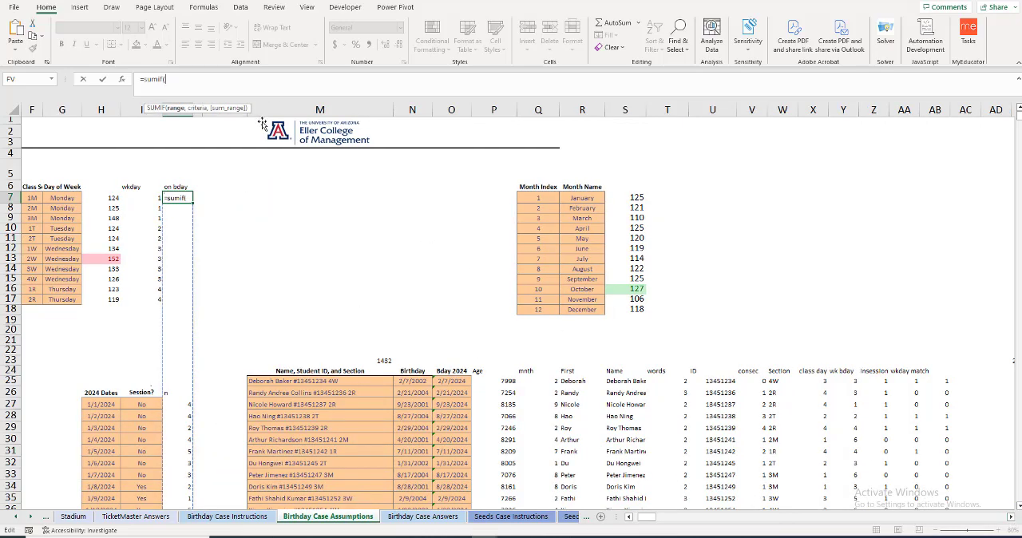
key(BackSpace)
text(s()
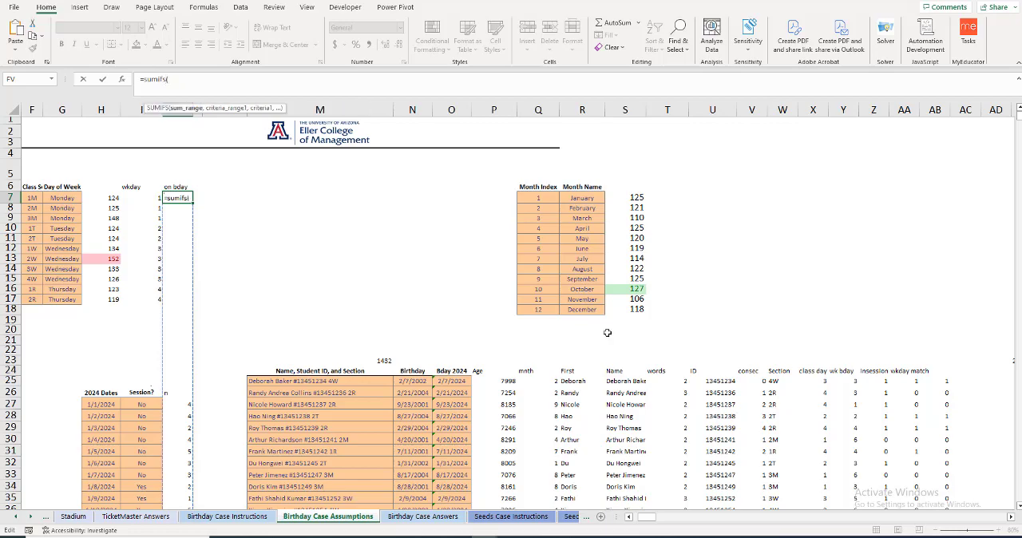
click(943, 381)
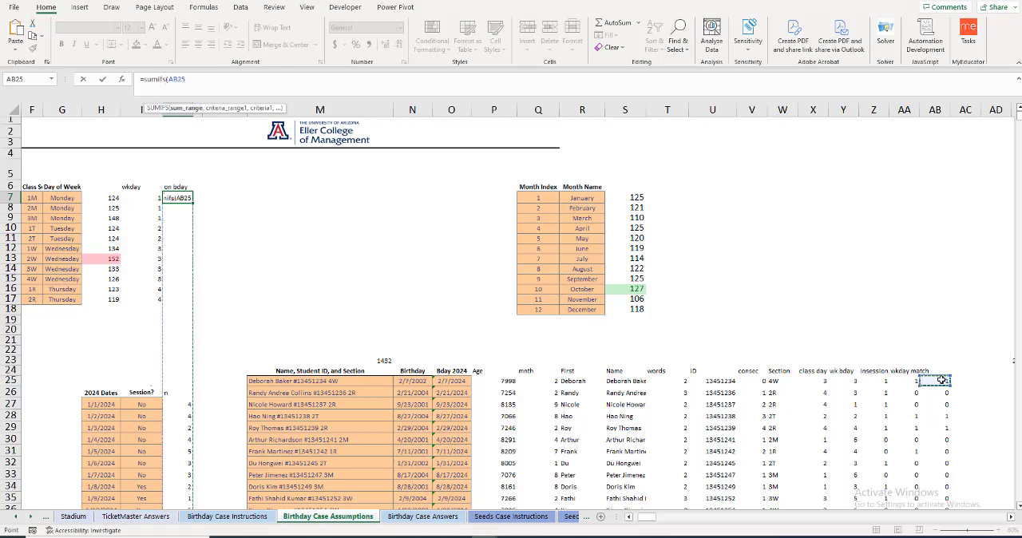
key(ctrl+shift+Down)
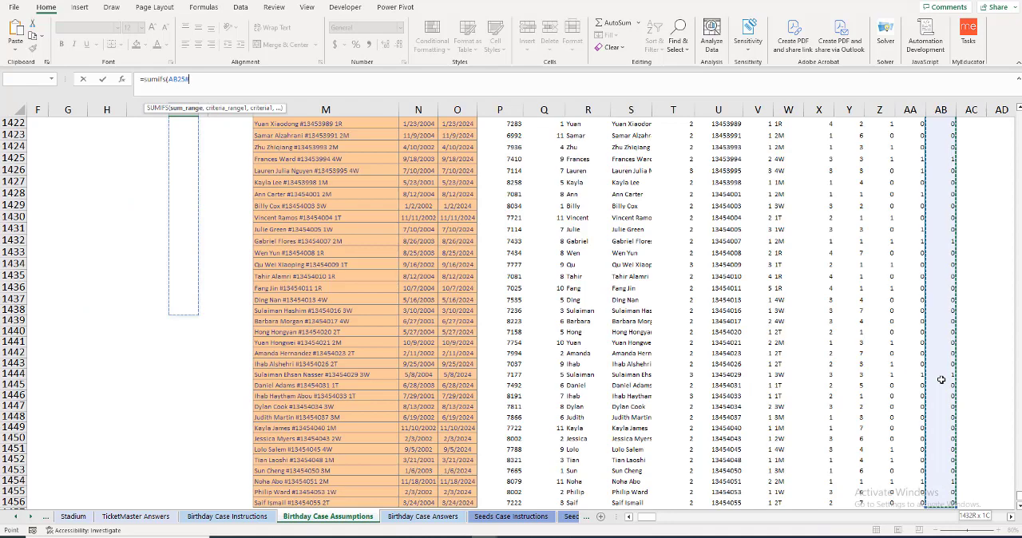
text(,)
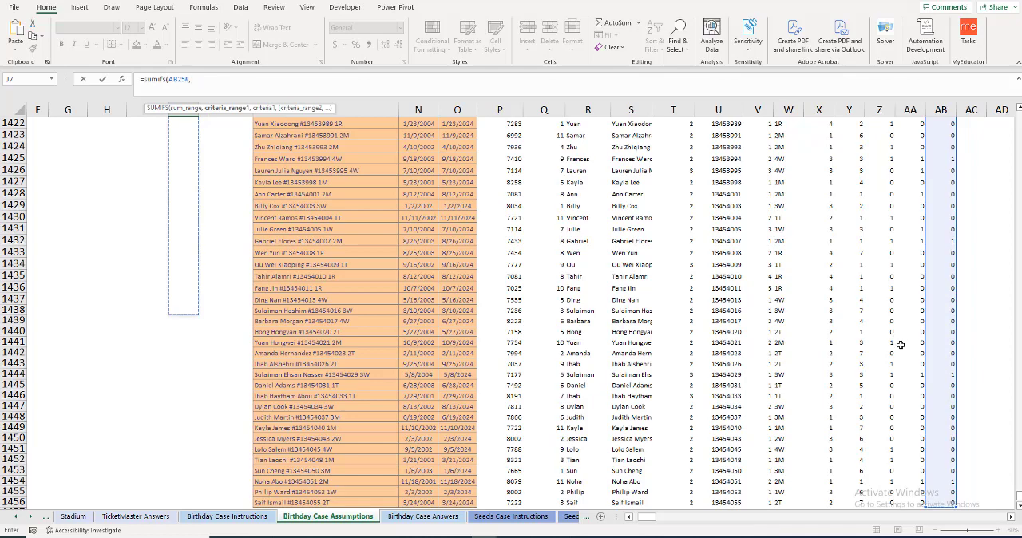
Step: Complete the J7 formula as =SUMIFS(AB25#,W25#,F7), matching the Section column against section 1M
click(777, 383)
key(ctrl+Down)
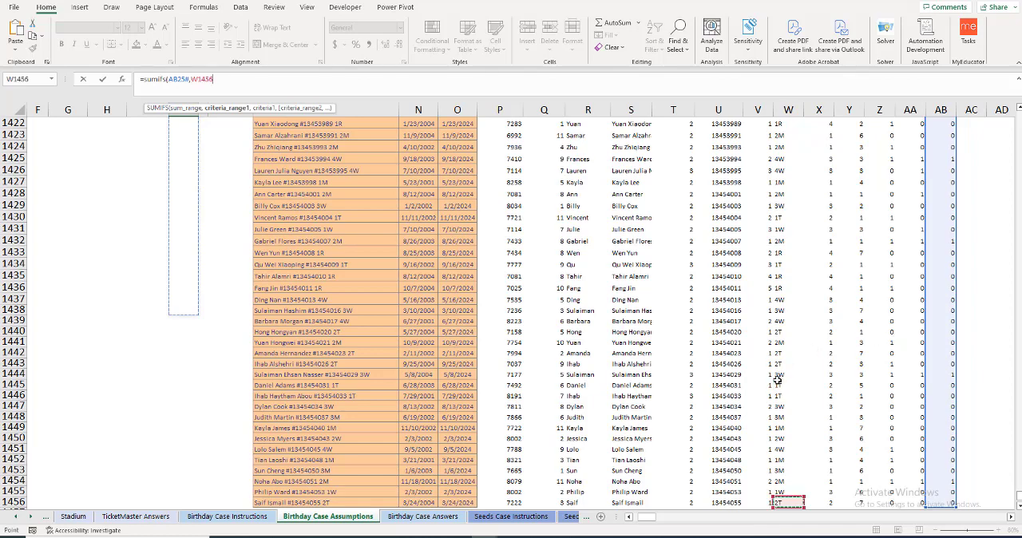
key(ctrl+shift+Up)
key(shift+Down)
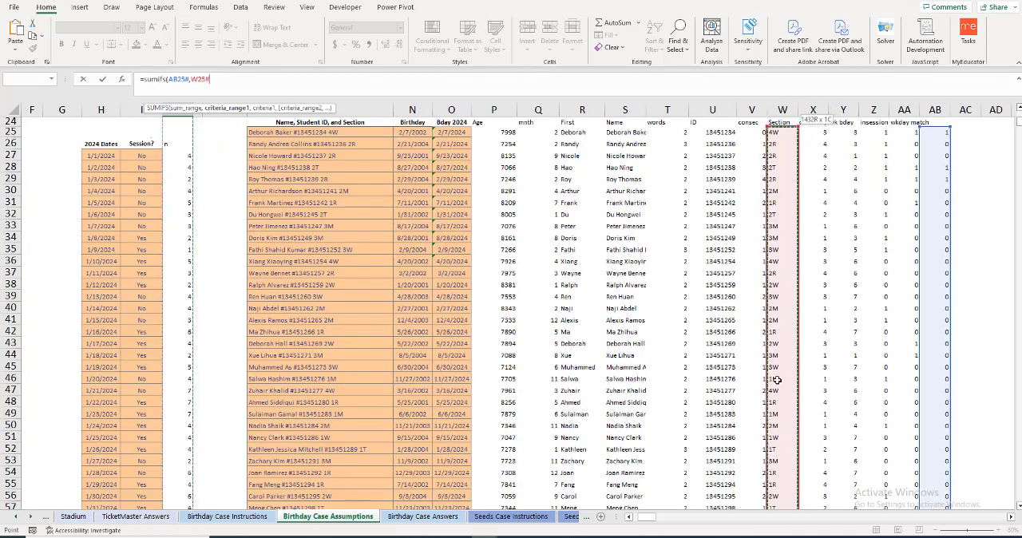
text(,)
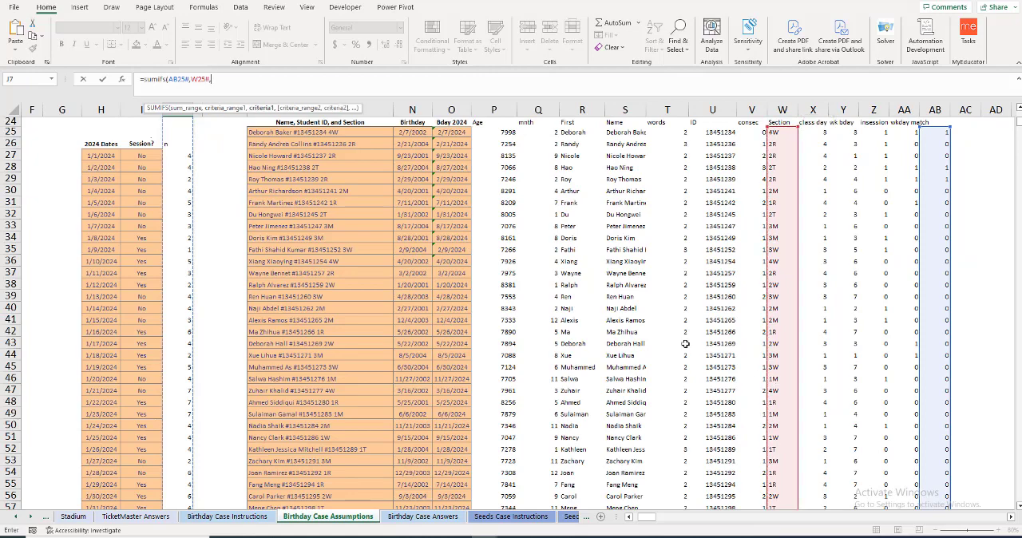
key(Left)
key(Left)
key(Left)
key(Left)
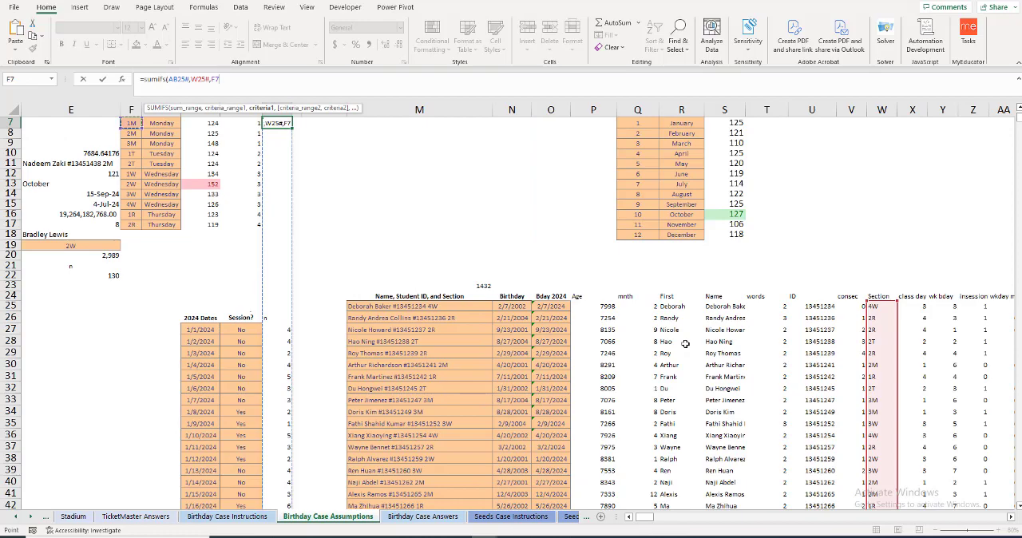
text())
key(Return)
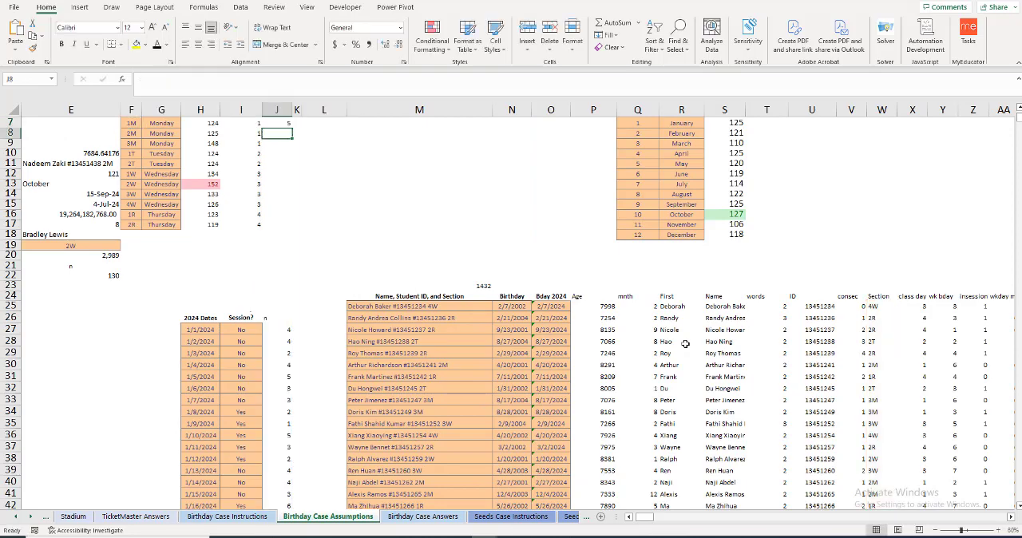
Step: Try filling the J7 formula down through J17 and inspect the references in the J8 copy
scroll(445, 284, up, 1)
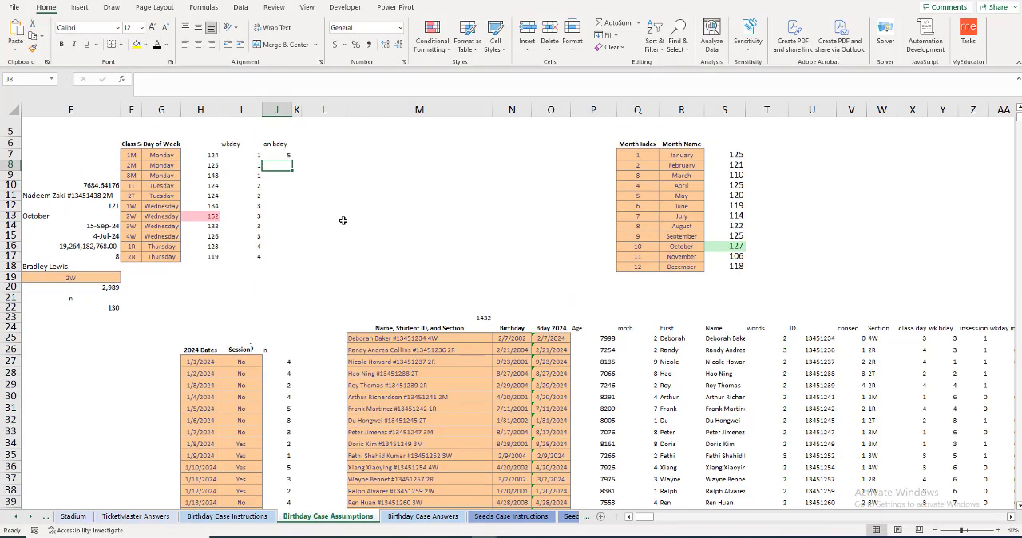
click(288, 155)
drag(292, 160, 292, 259)
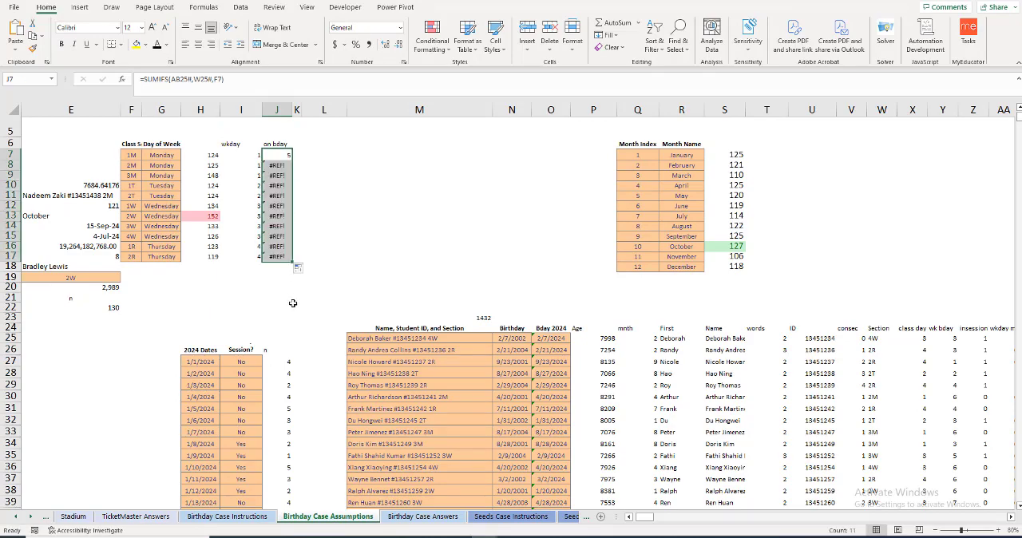
click(275, 165)
double_click(275, 166)
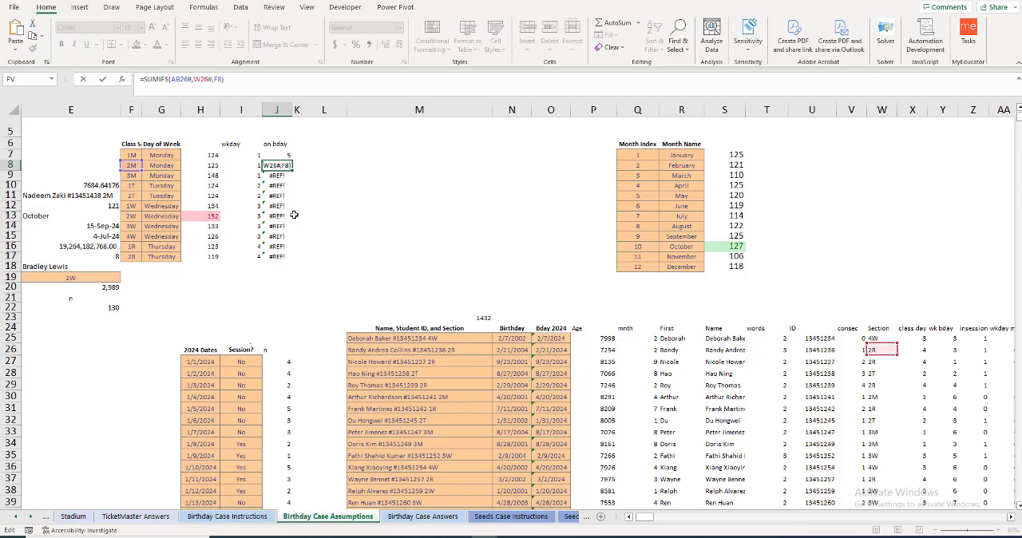
click(275, 155)
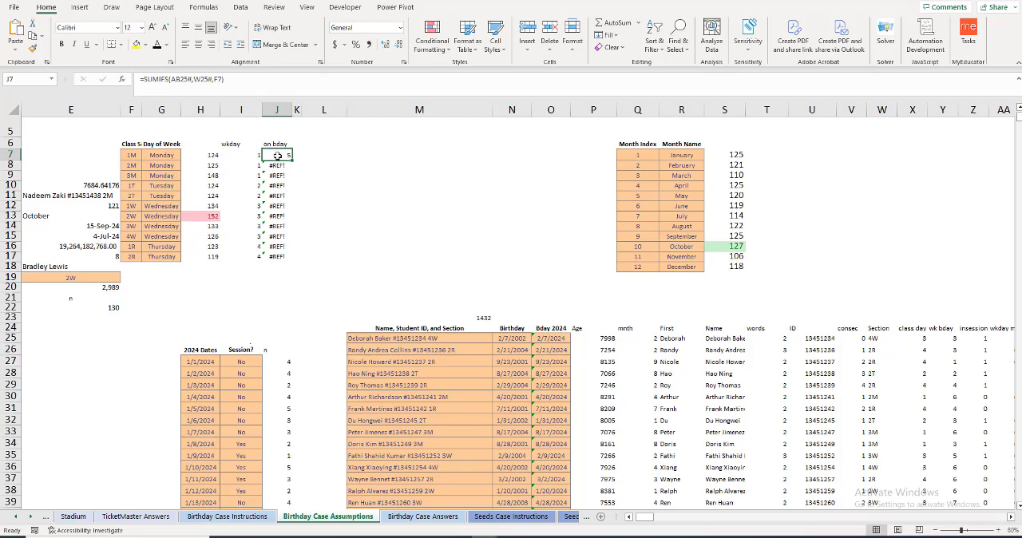
drag(274, 155, 278, 255)
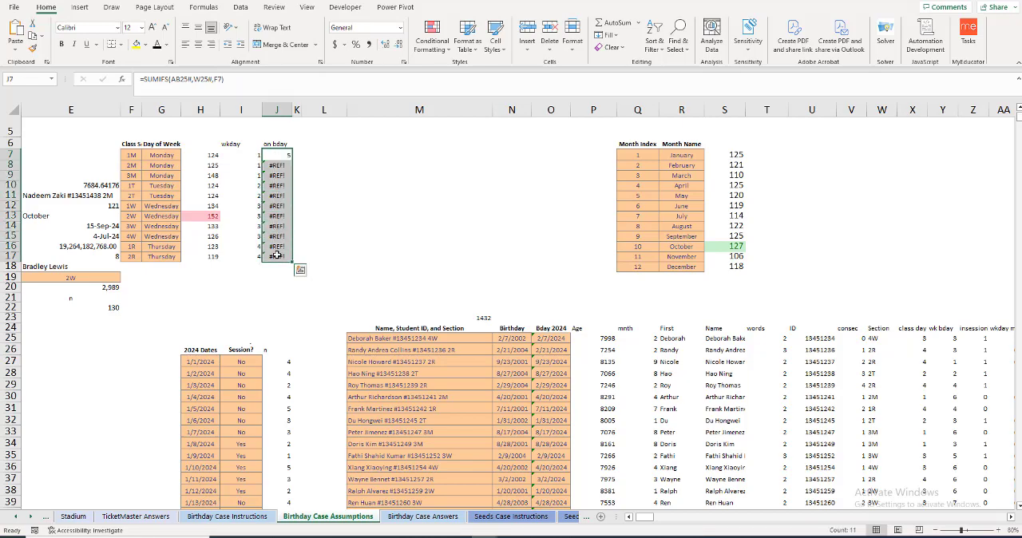
click(275, 154)
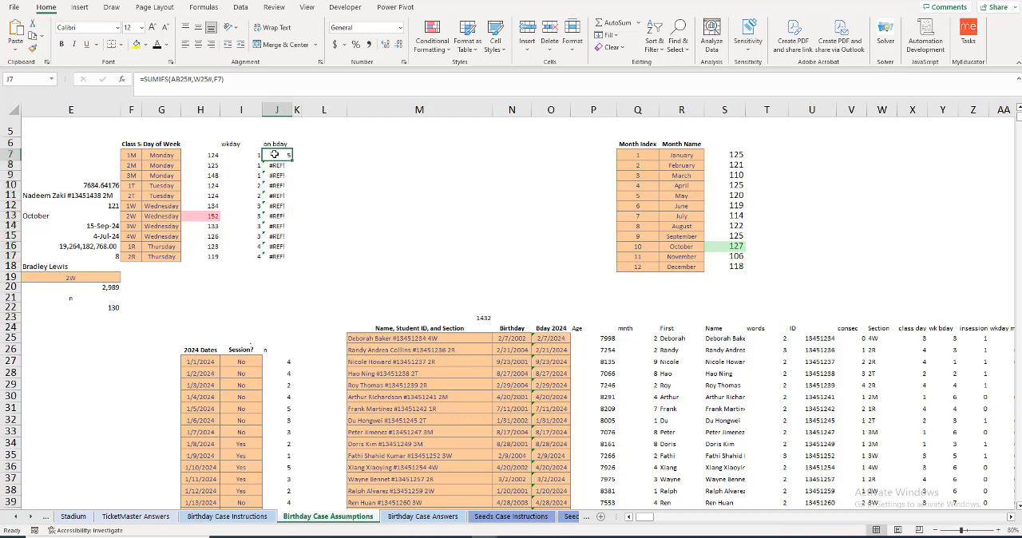
Step: Make both spill ranges absolute in J7, giving =SUMIFS($AB$25#,$W$25#,F7), and fill the formula down through J17
double_click(275, 154)
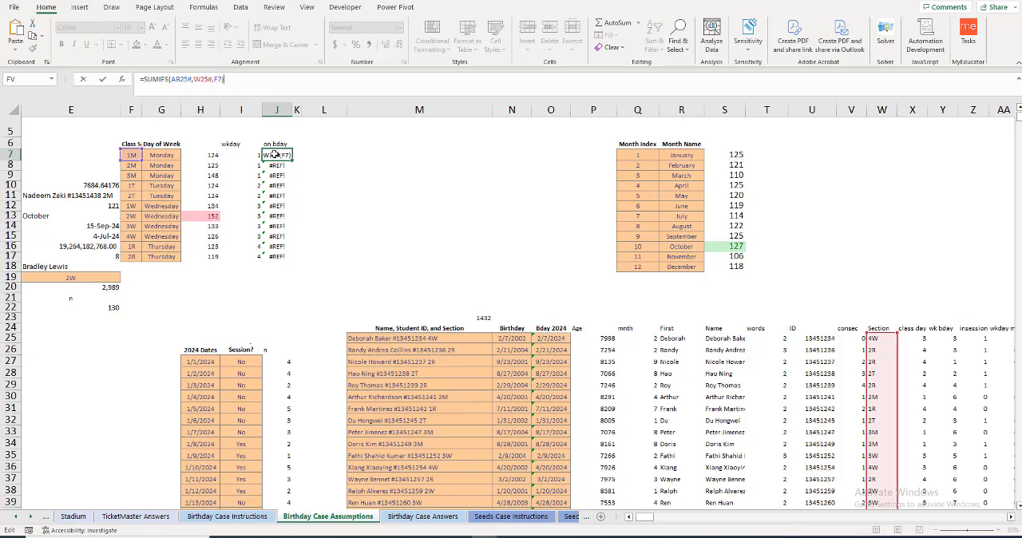
click(180, 79)
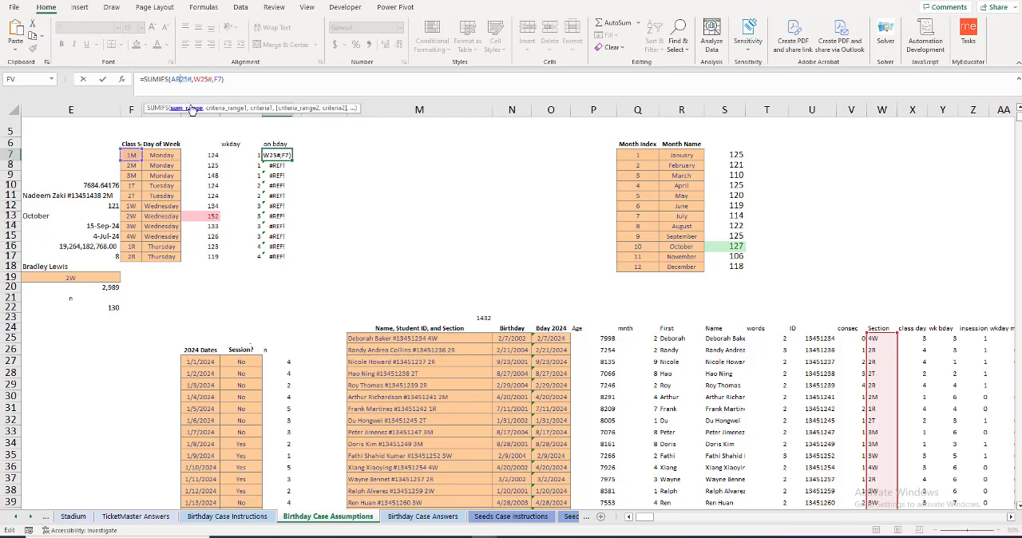
key(F4)
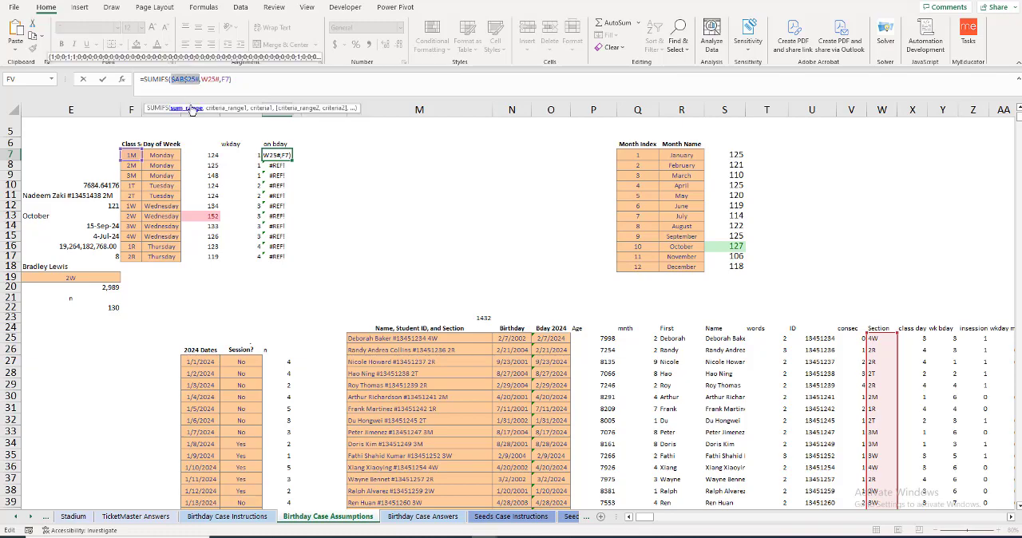
click(217, 108)
key(F4)
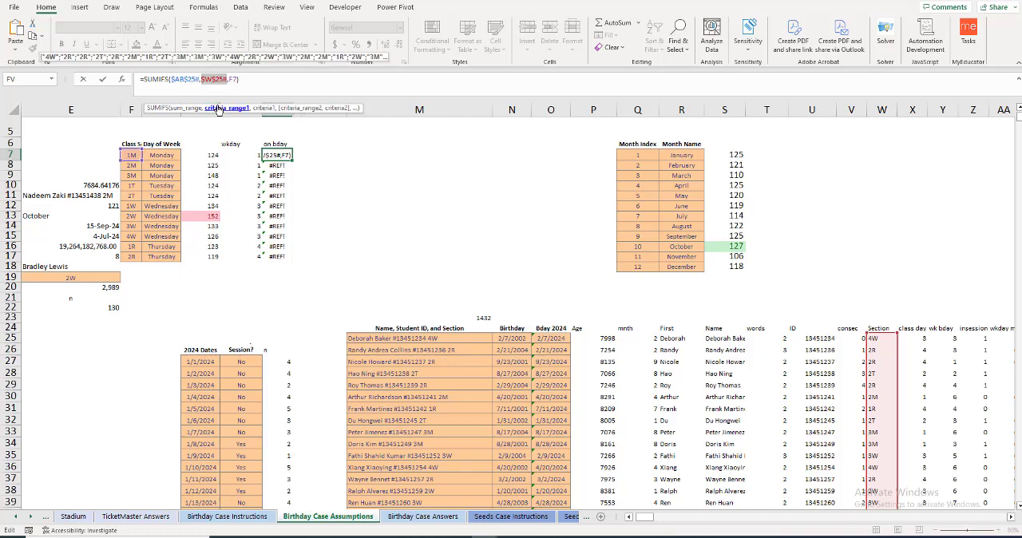
key(Return)
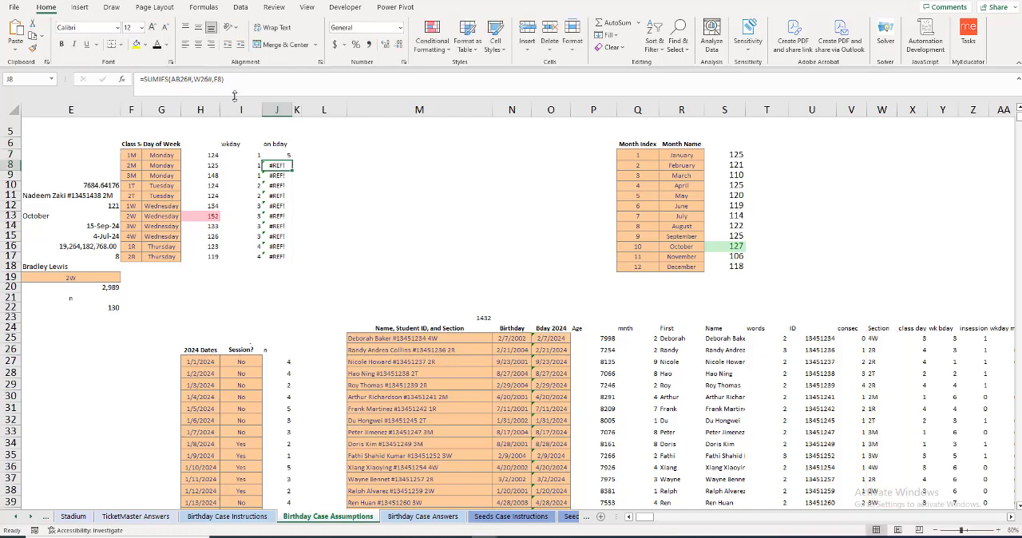
click(279, 155)
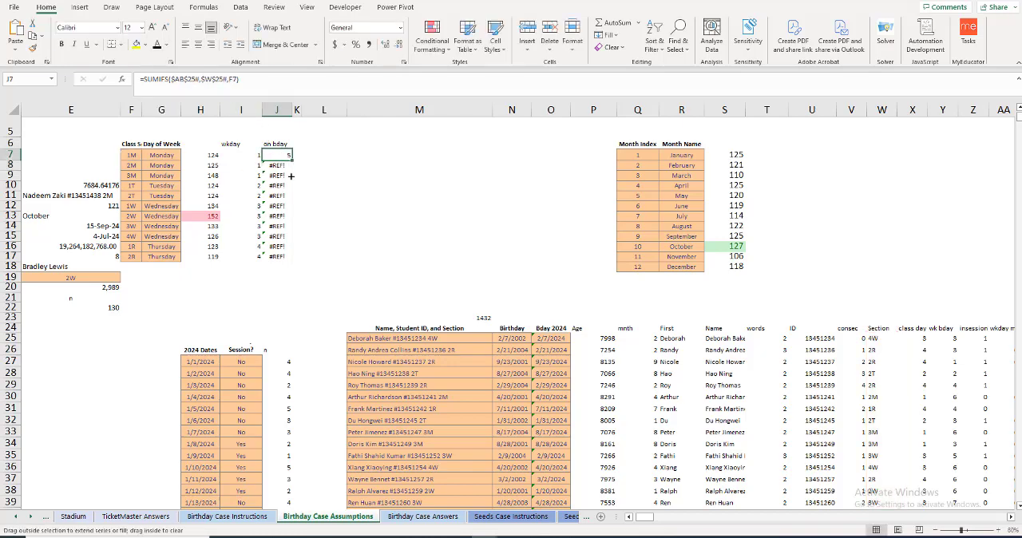
drag(293, 161, 292, 260)
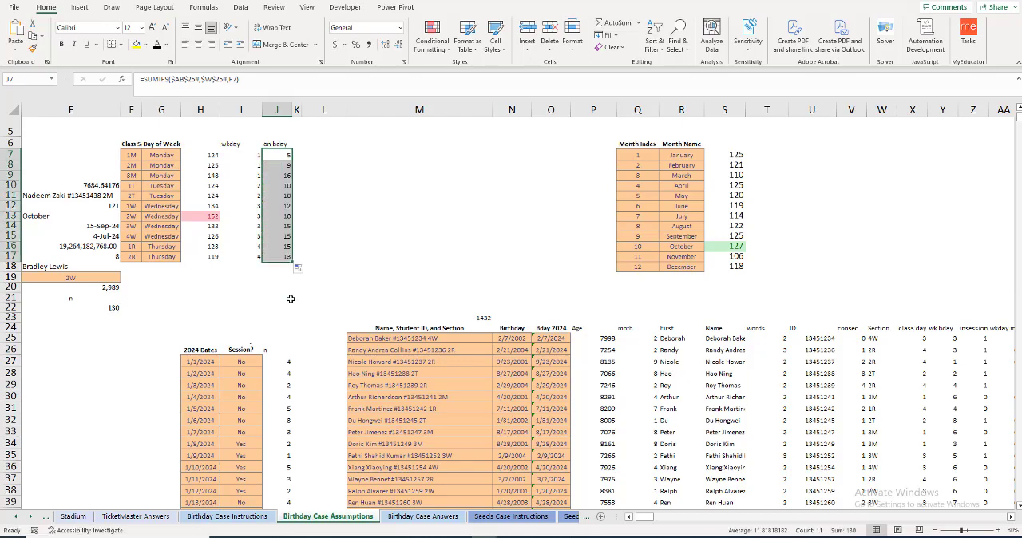
Step: Add the header "%" in L6 and reread question 14 about the highest section birthday percentage
click(310, 145)
text(%)
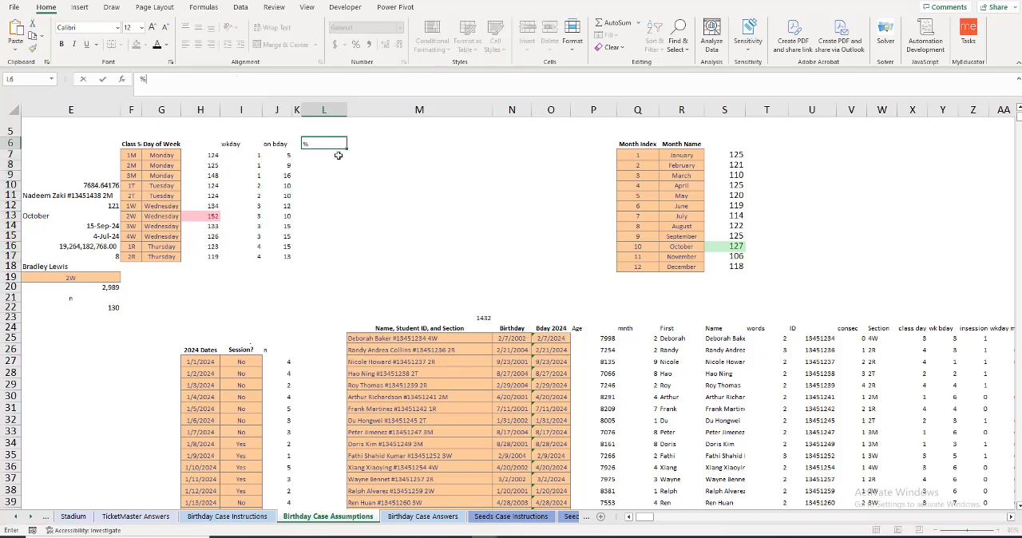
key(Return)
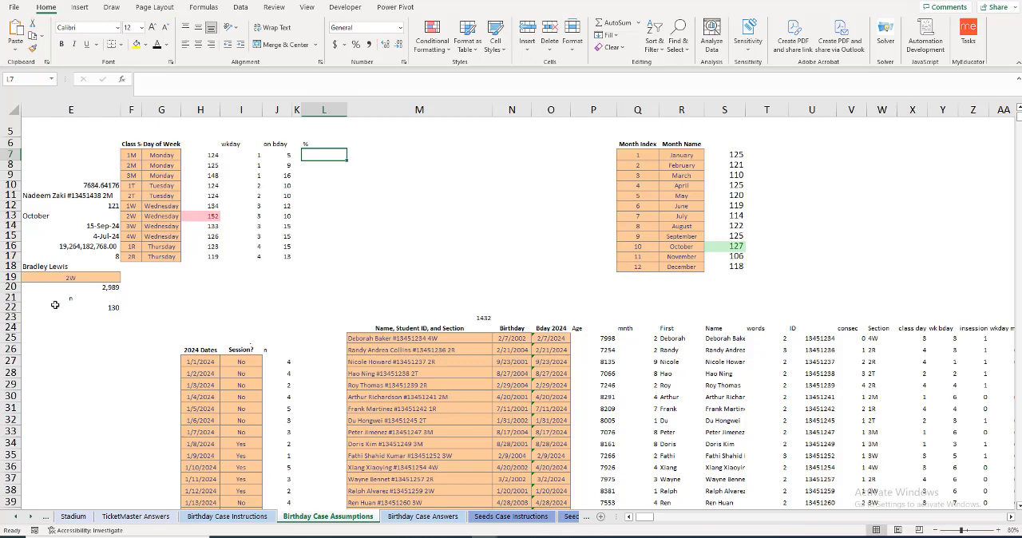
click(30, 270)
key(Left)
key(Left)
key(Down)
key(Down)
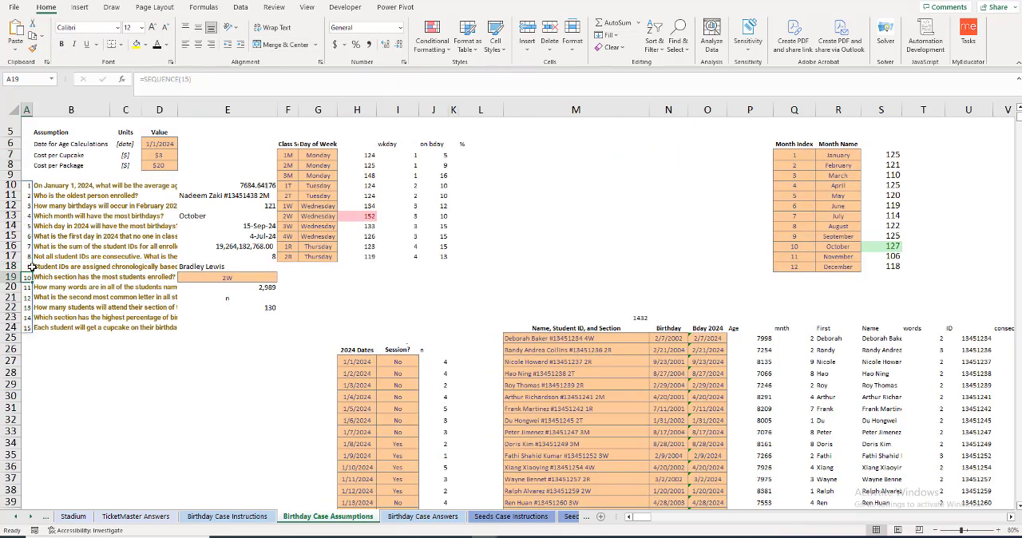
click(58, 310)
click(60, 319)
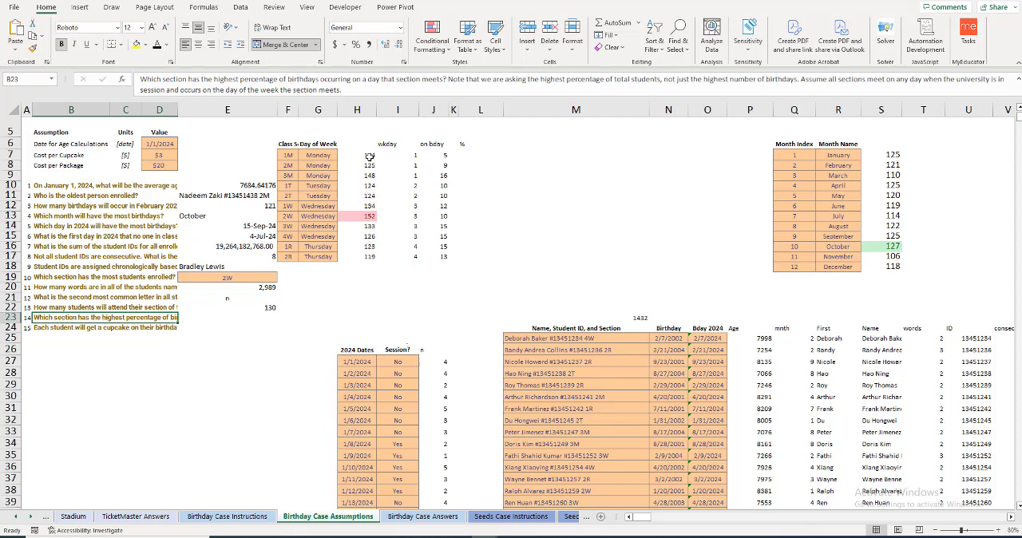
Step: Enter =J7/H7 in L7 to compute the share of in-class birthdays for section 1M
click(476, 161)
text(=)
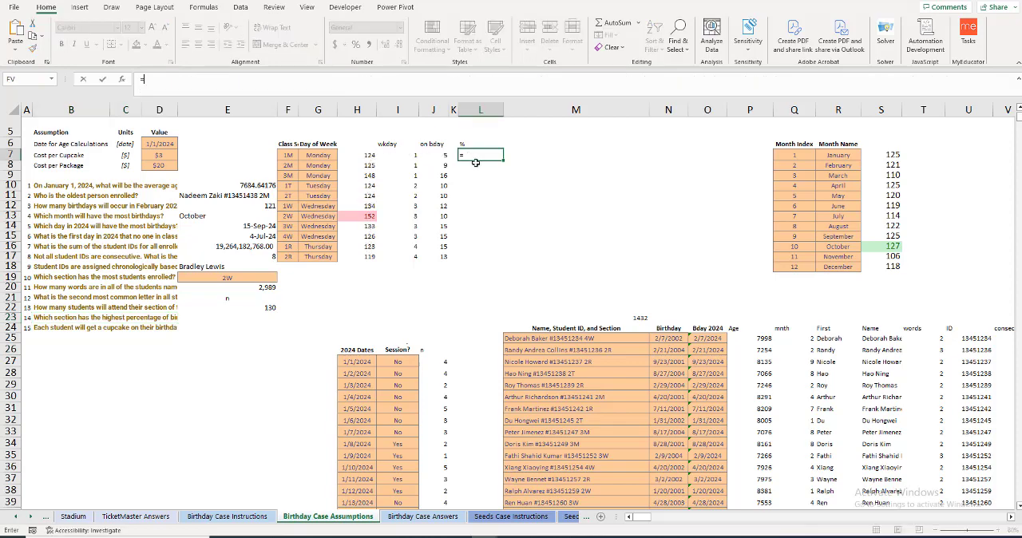
click(437, 156)
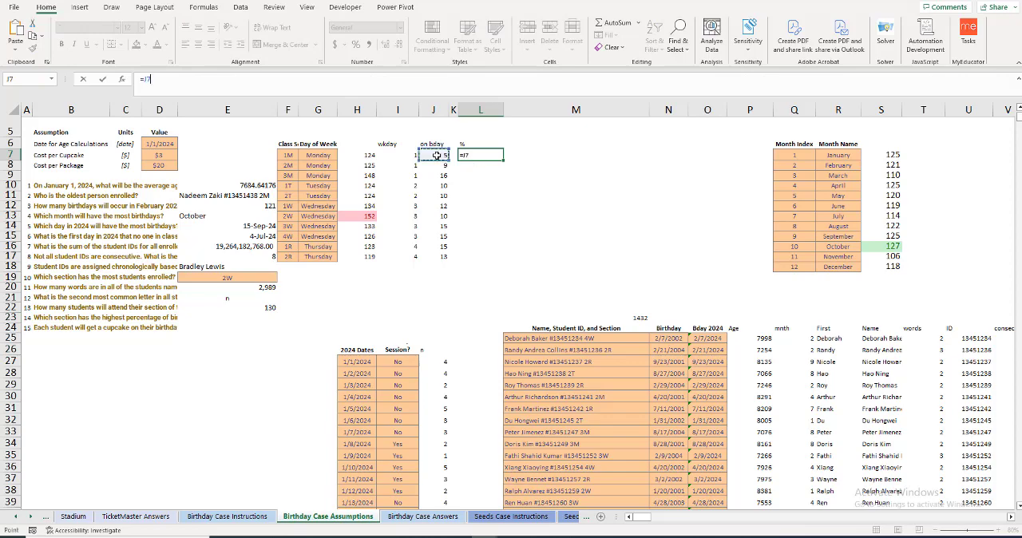
text(/)
click(371, 157)
key(Return)
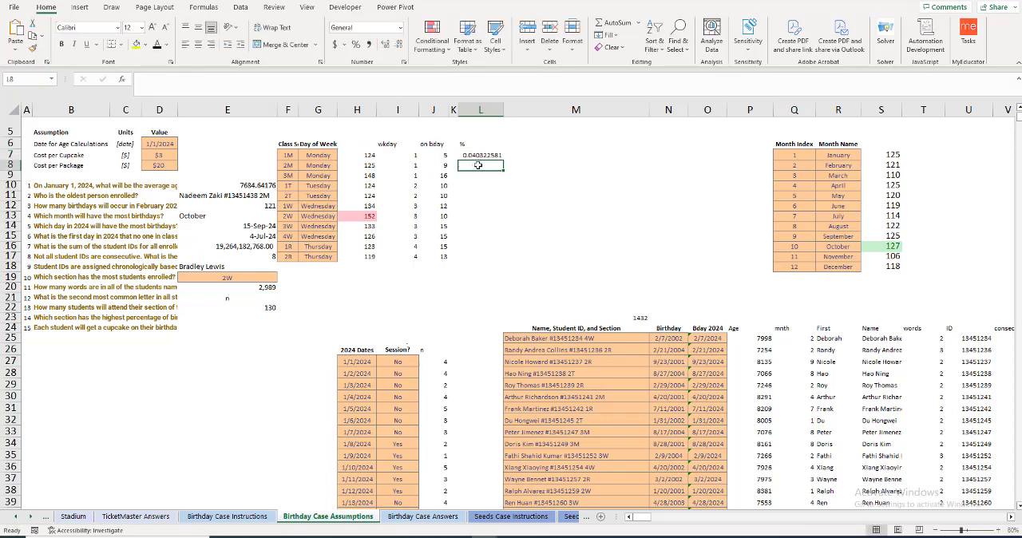
Step: Fill the L7 formula down through L17 and format the range as percentages with one decimal place
click(495, 157)
drag(503, 161, 504, 258)
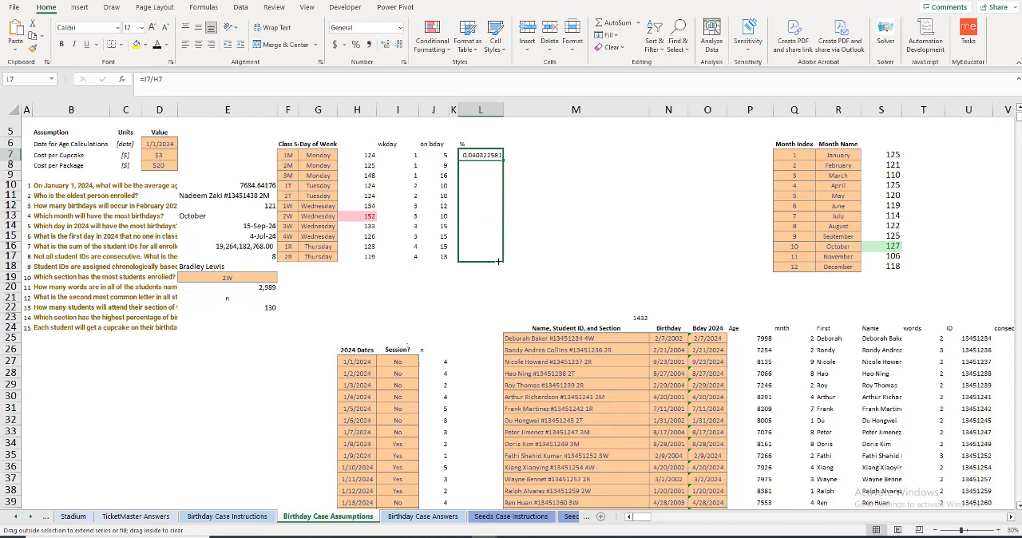
click(356, 44)
click(387, 45)
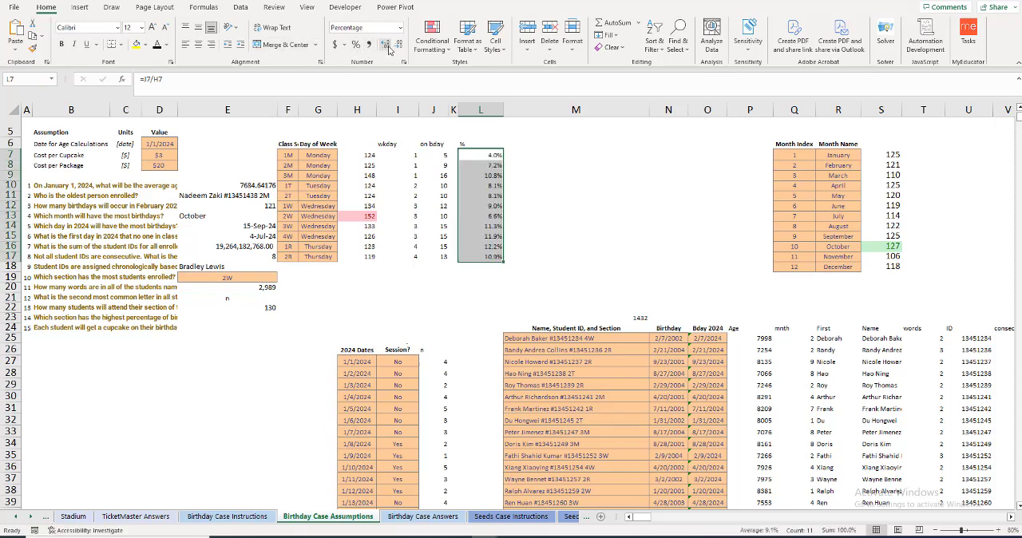
Step: Highlight the highest percentage in L16 and its section label 1R in F16 with yellow fill
click(481, 247)
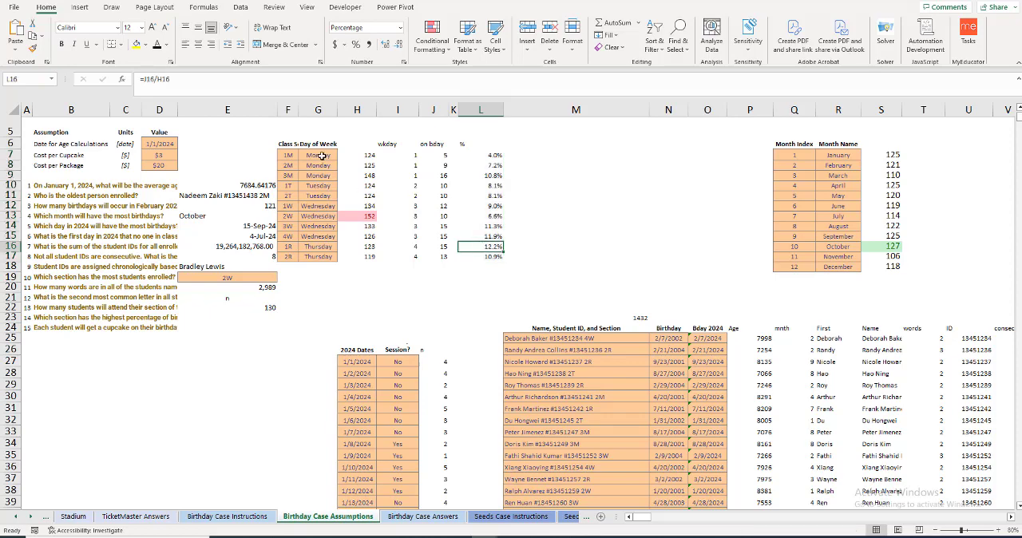
click(136, 44)
click(288, 250)
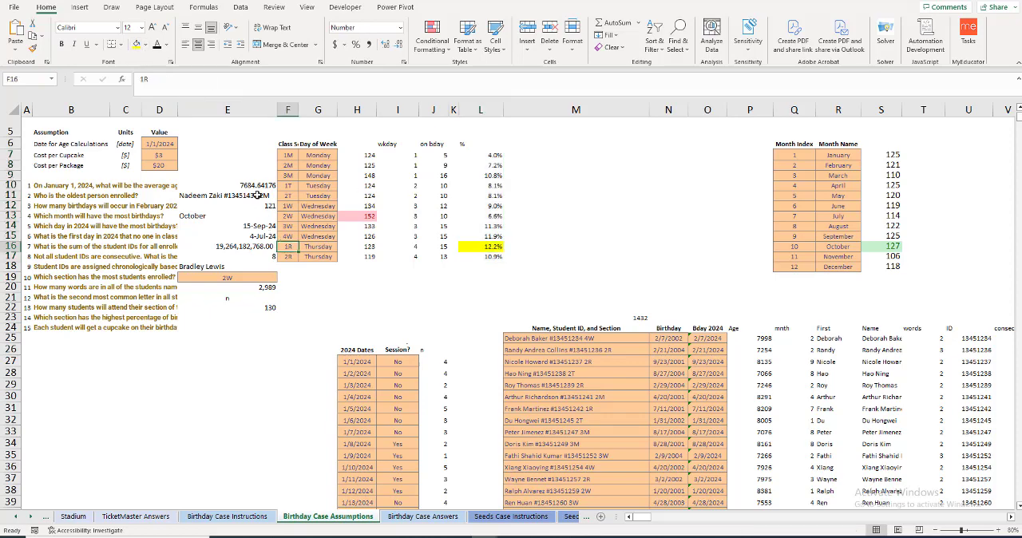
click(136, 44)
Step: Answer question 14 in E23 with a formula linking to the section in F16
click(198, 320)
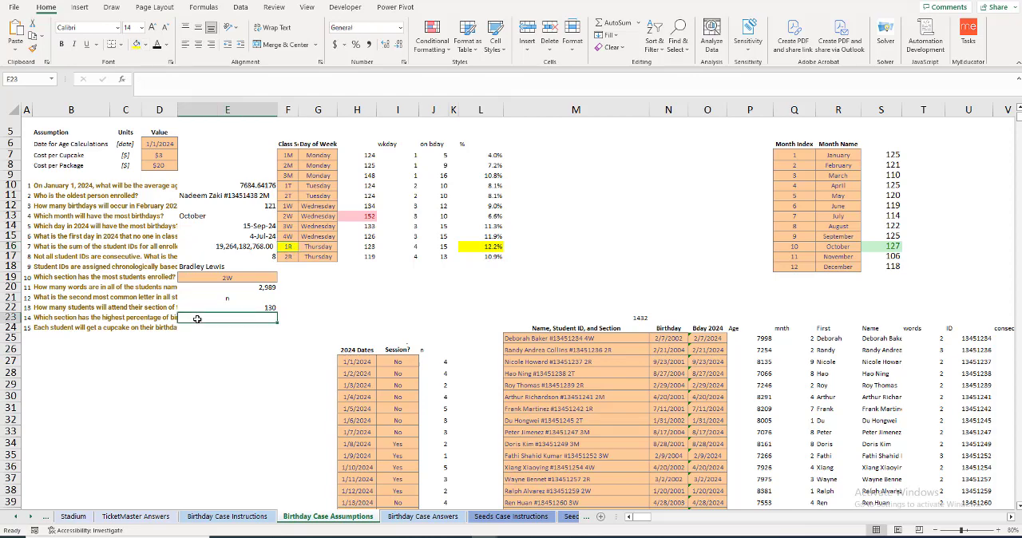
text(=)
click(288, 248)
key(Return)
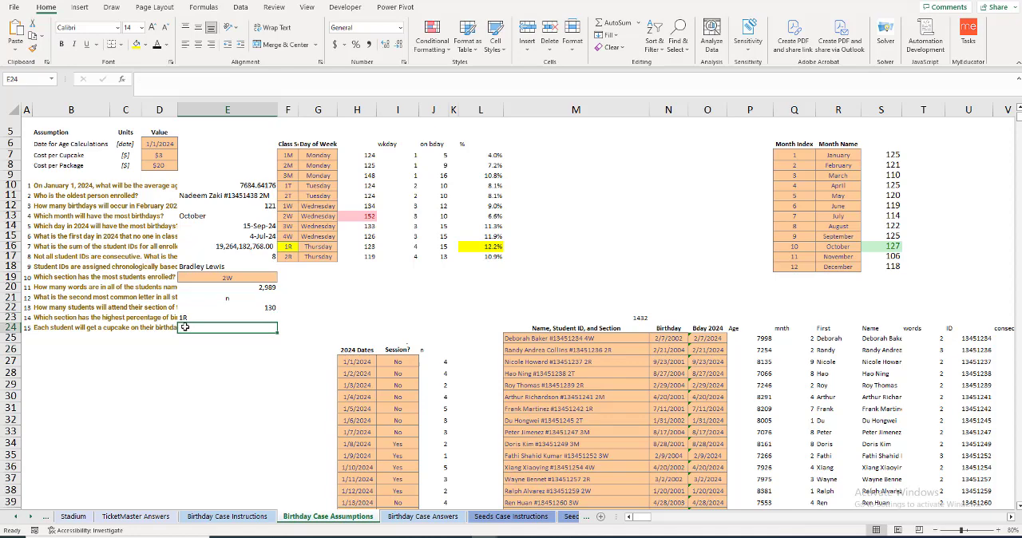
Step: Read question 15 about cupcakes, and widen column K for a new "cupcake day" header in K26
click(124, 329)
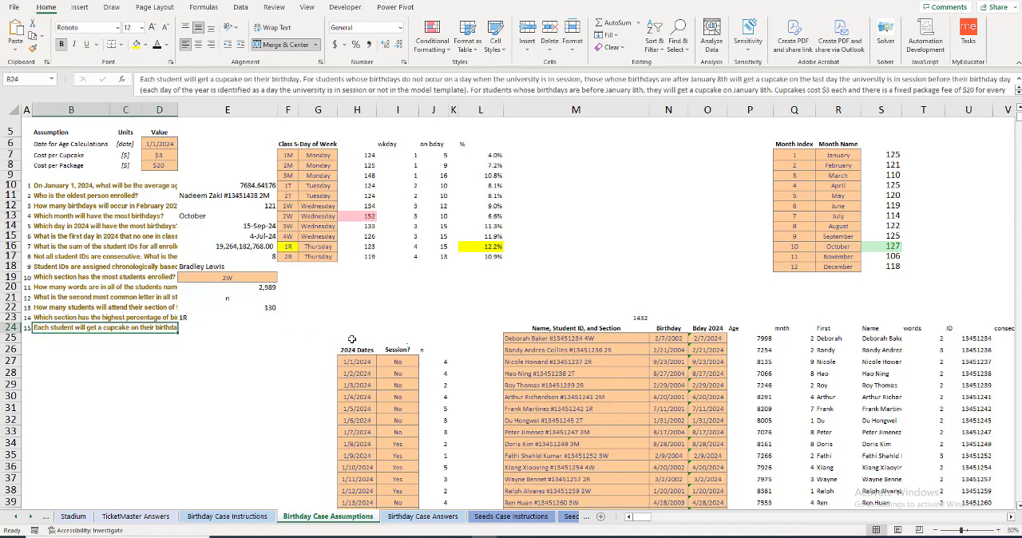
click(454, 110)
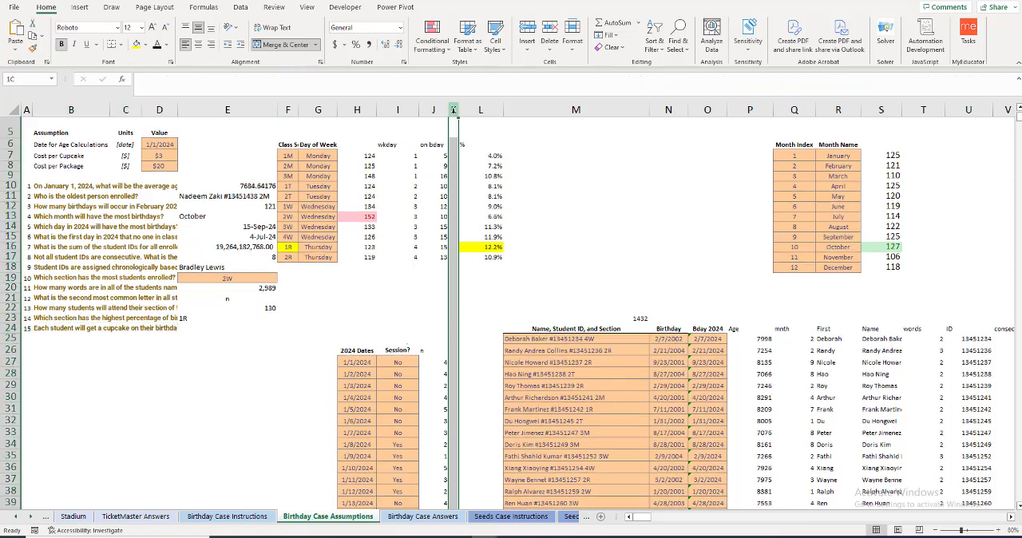
drag(456, 110, 468, 112)
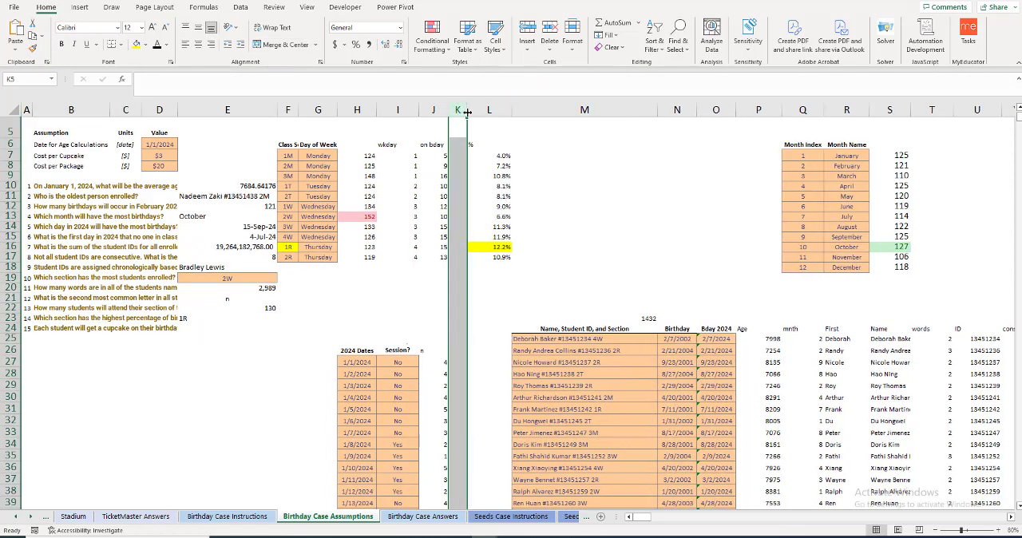
click(454, 350)
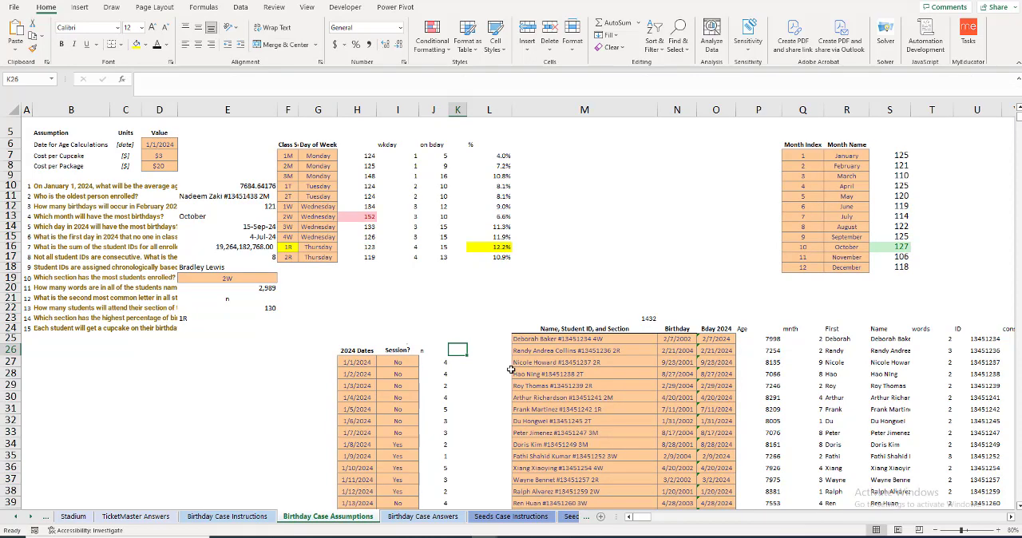
text(cupcake day)
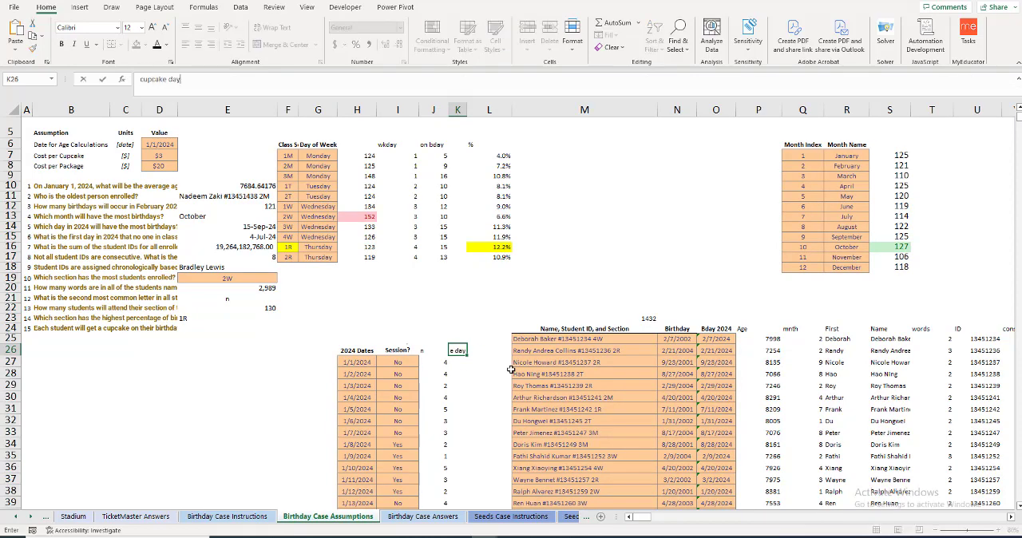
key(Return)
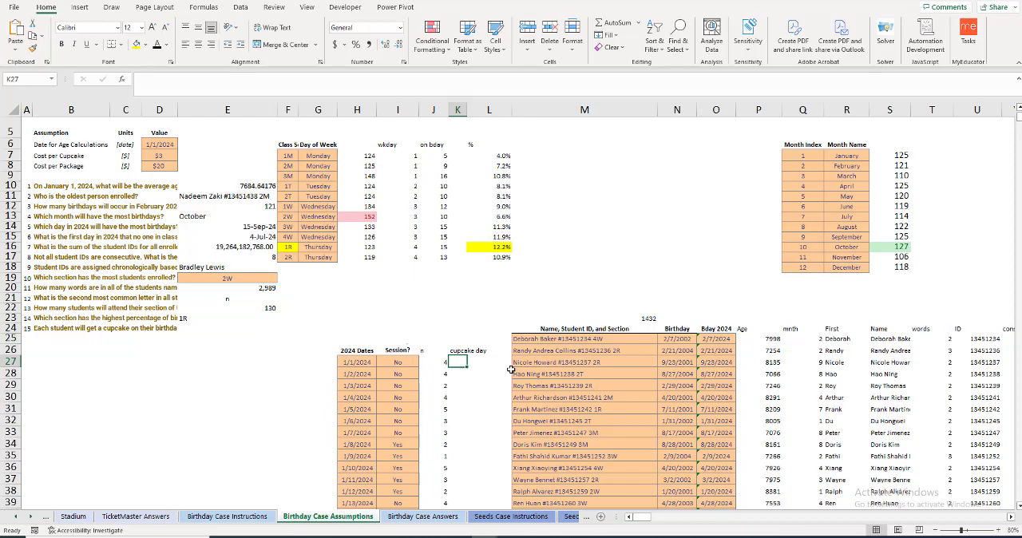
Step: Enter =$H$34 in K27 and fill it down through K34, widening column K to fit the dates
text(=)
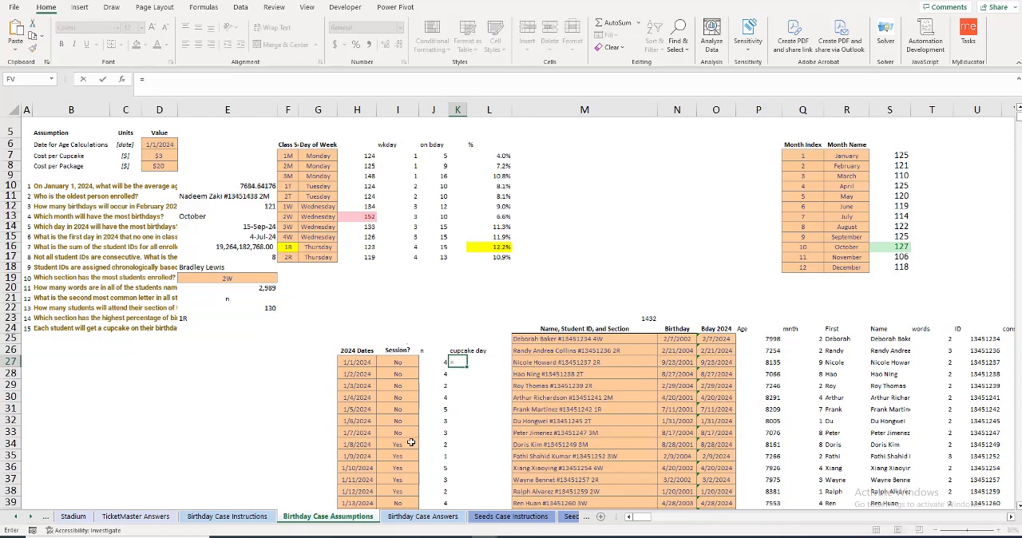
click(359, 447)
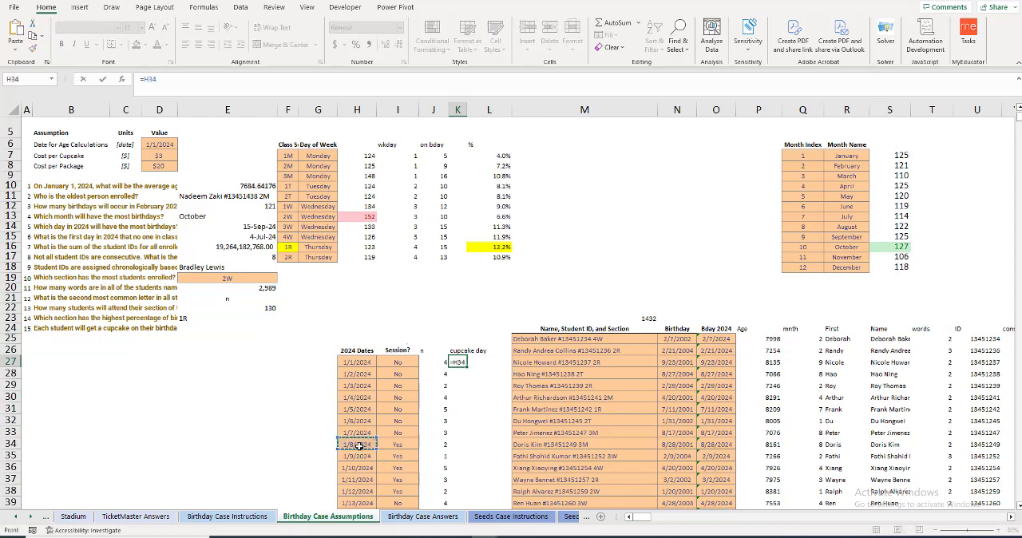
key(Return)
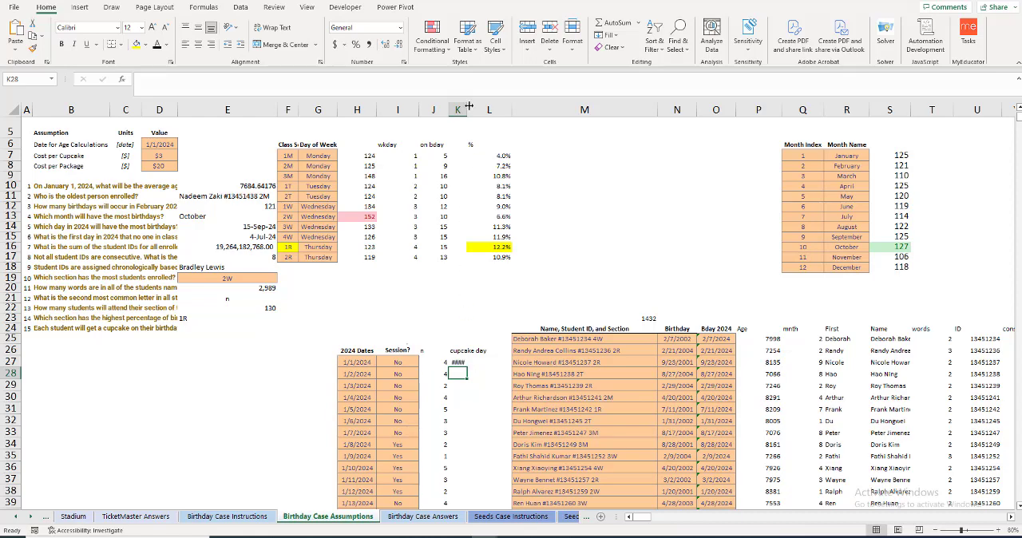
double_click(465, 108)
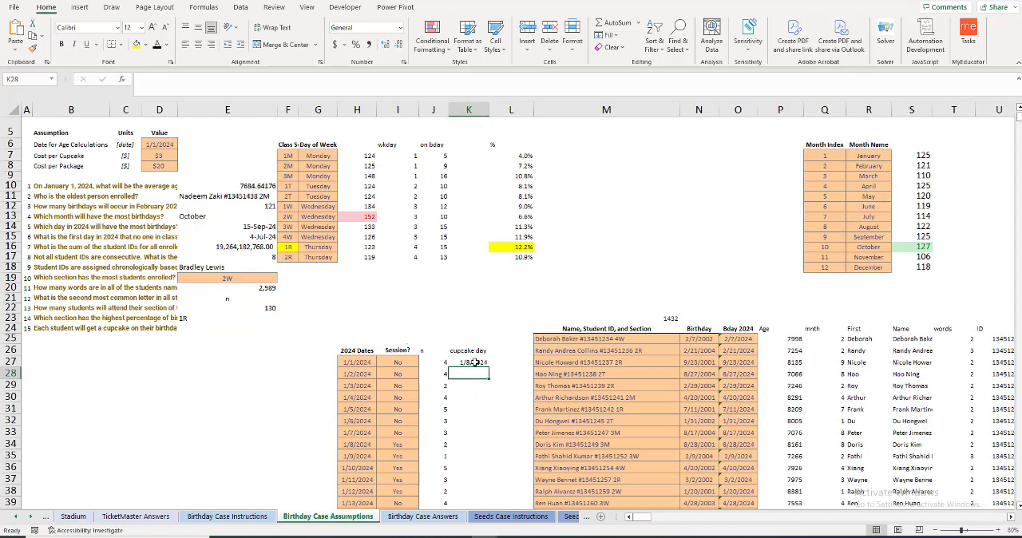
click(484, 364)
drag(485, 370, 486, 449)
scroll(476, 415, down, 3)
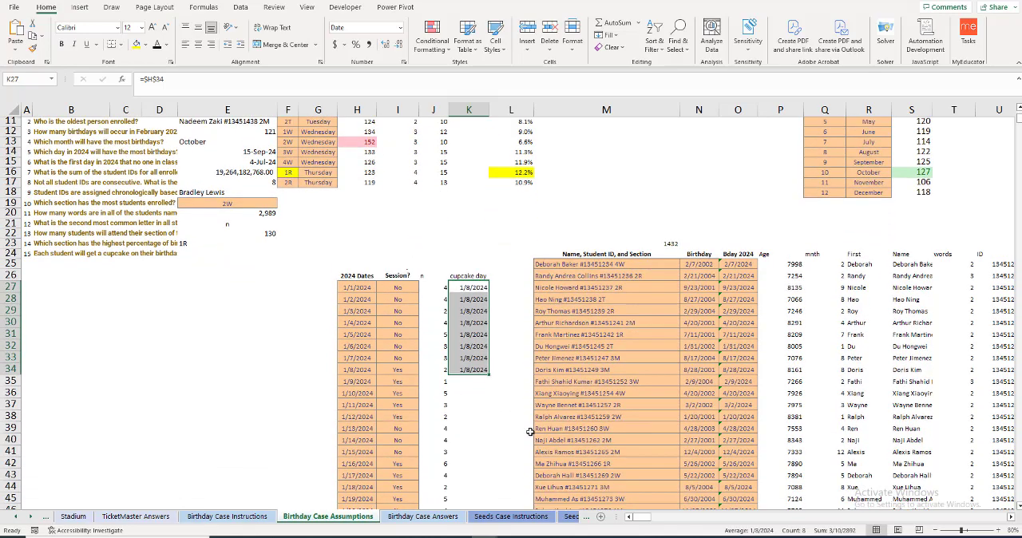
Step: Start an IF formula in K35 that tests whether the Session? value in I35 equals "Yes"
click(469, 352)
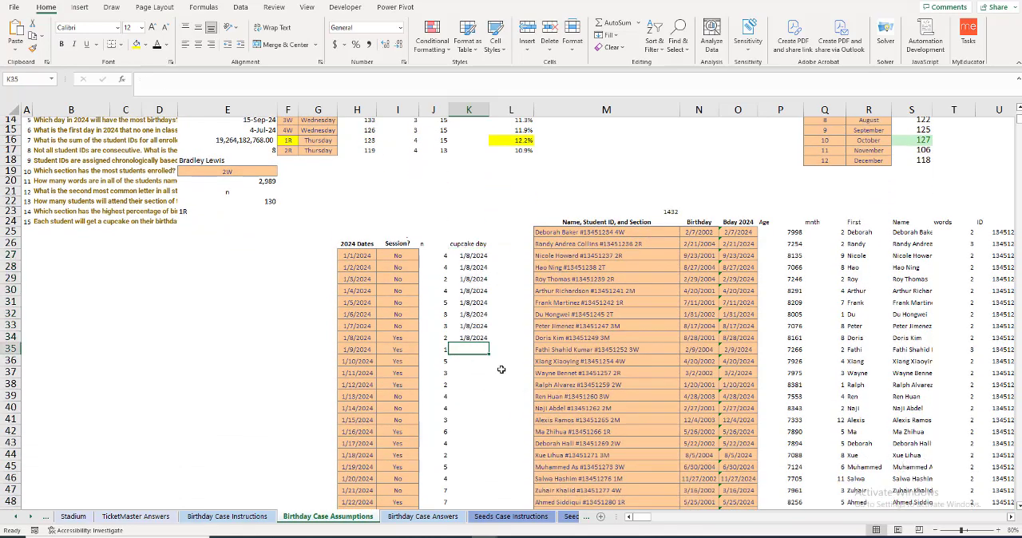
text(=IF()
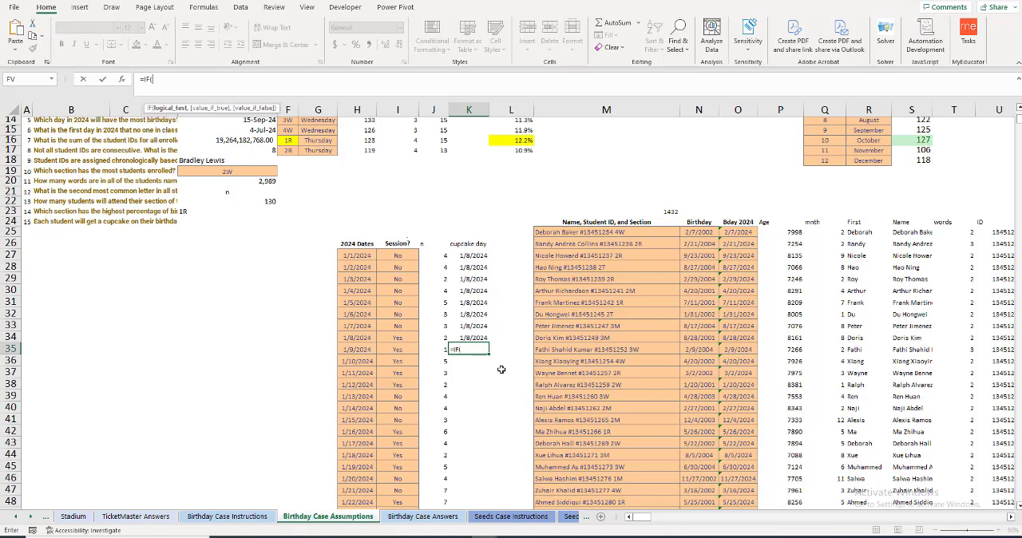
key(Left)
key(Left)
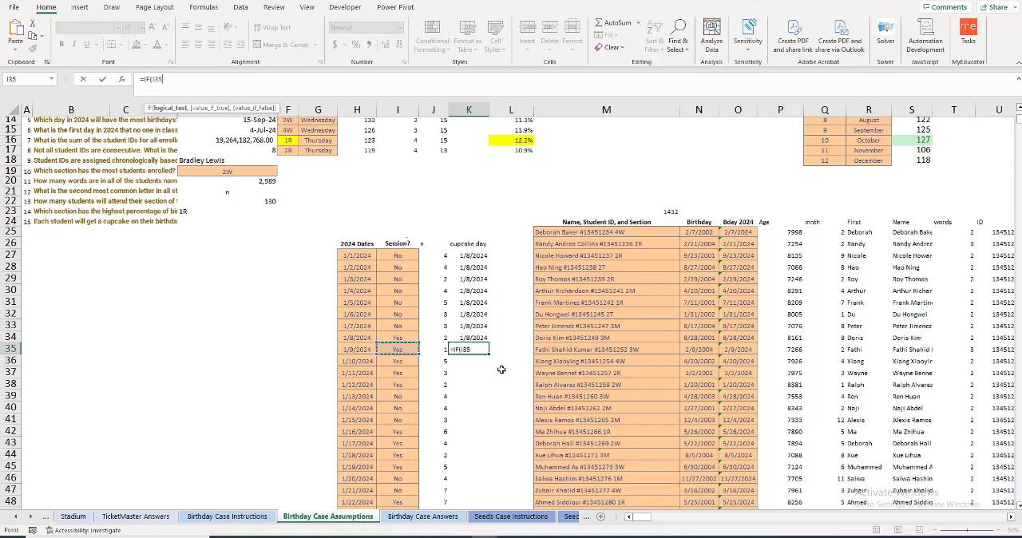
text(="Yes",)
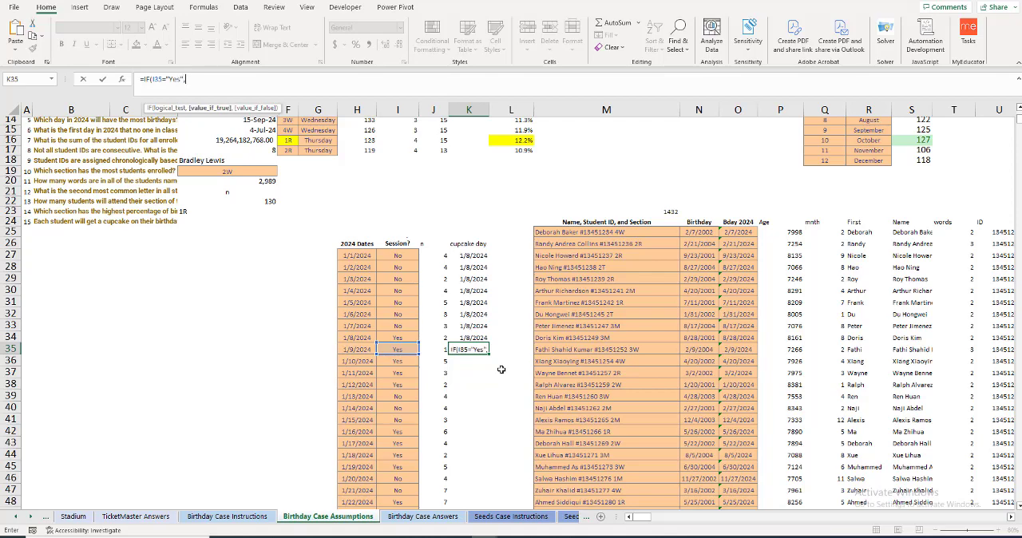
Step: Complete the K35 formula as =IF(I35="Yes",K34+1,K34)
click(470, 338)
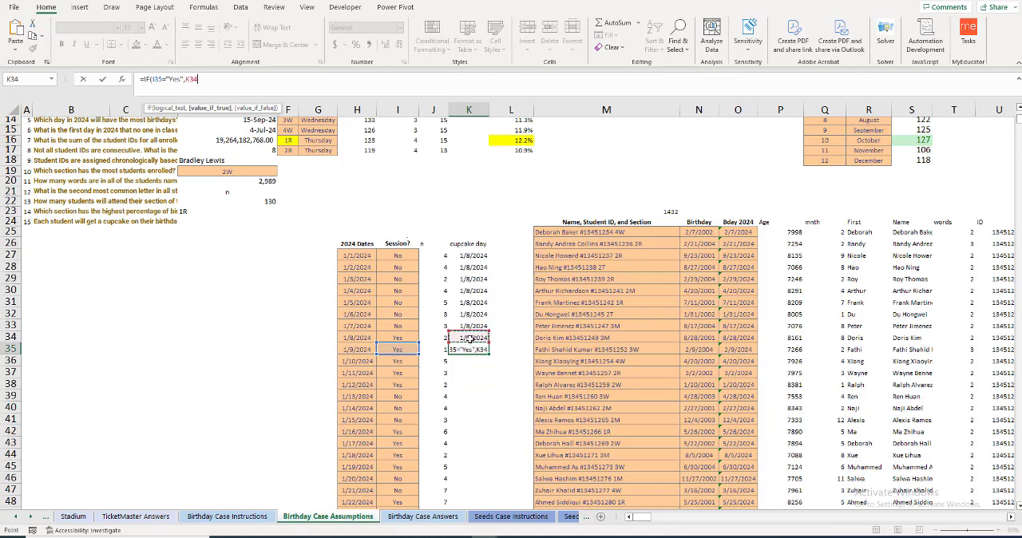
text(+1,)
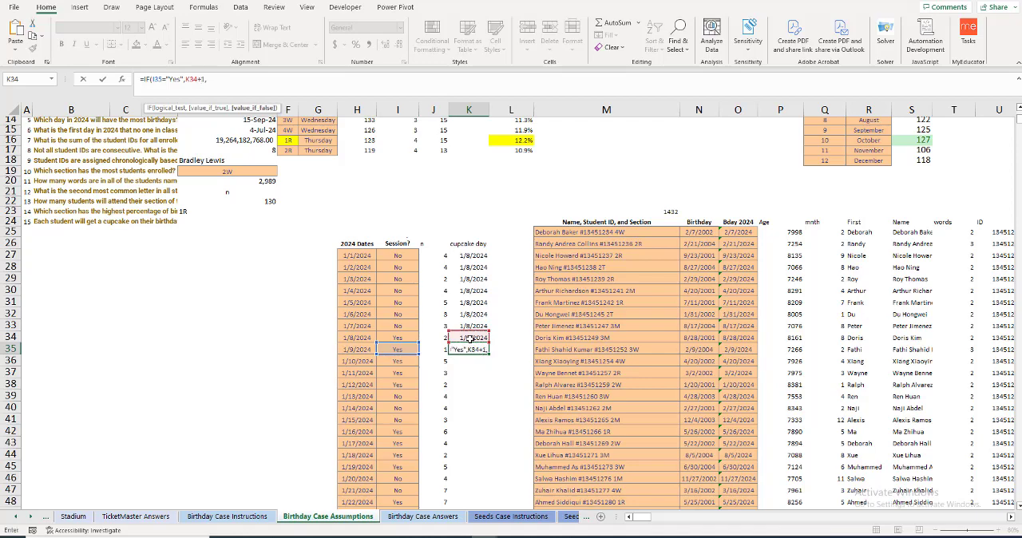
click(471, 339)
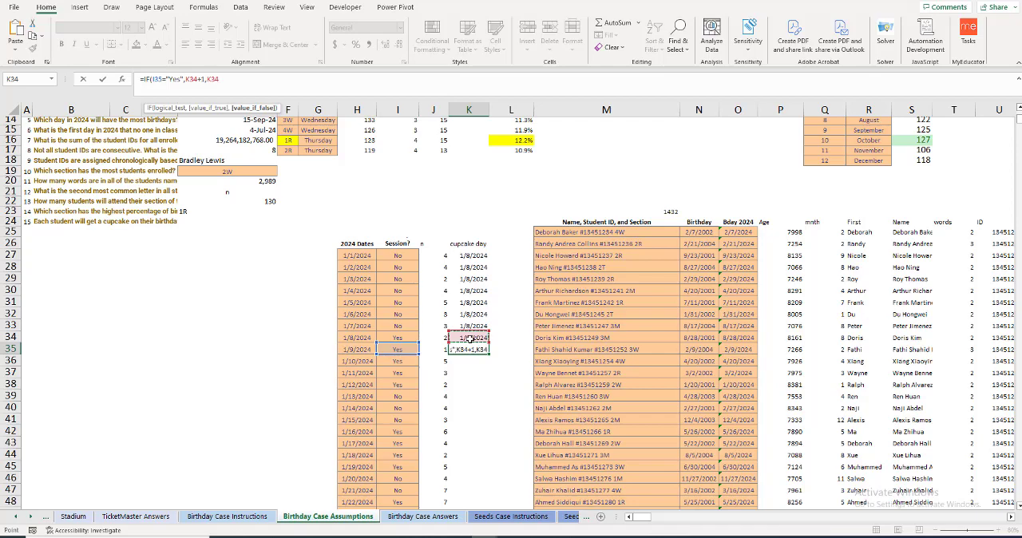
text())
key(Return)
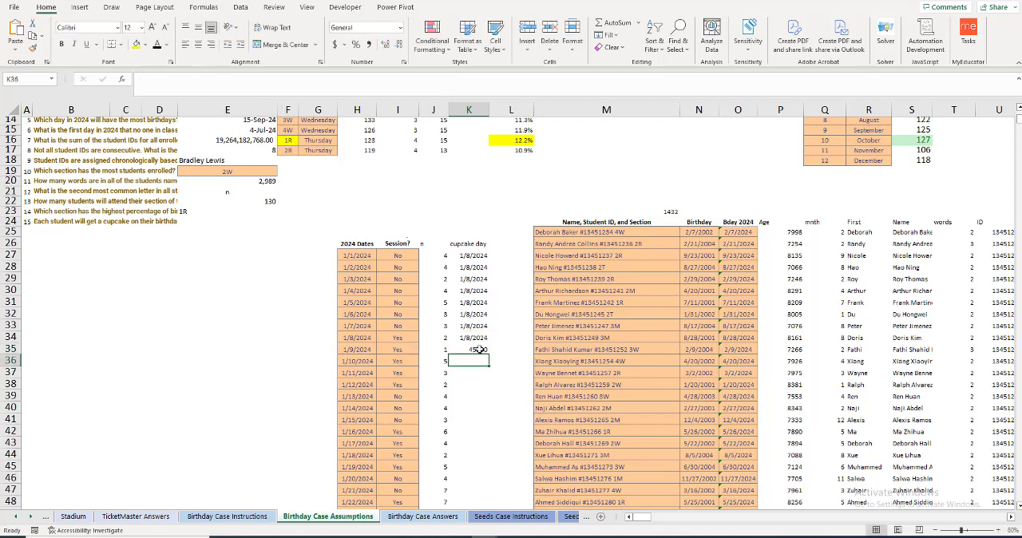
Step: Fill the K35 cupcake day formula down through K47
click(475, 351)
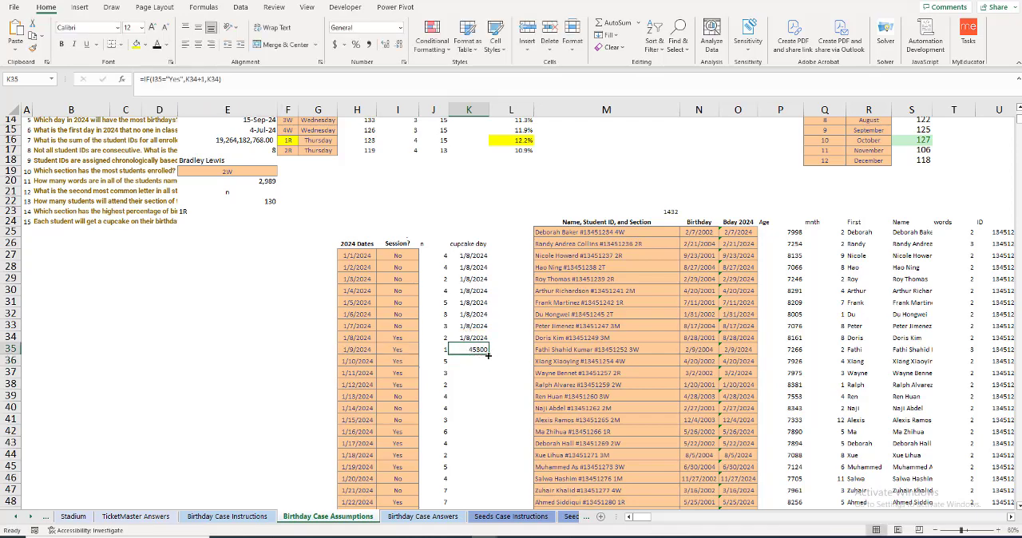
drag(489, 354, 488, 492)
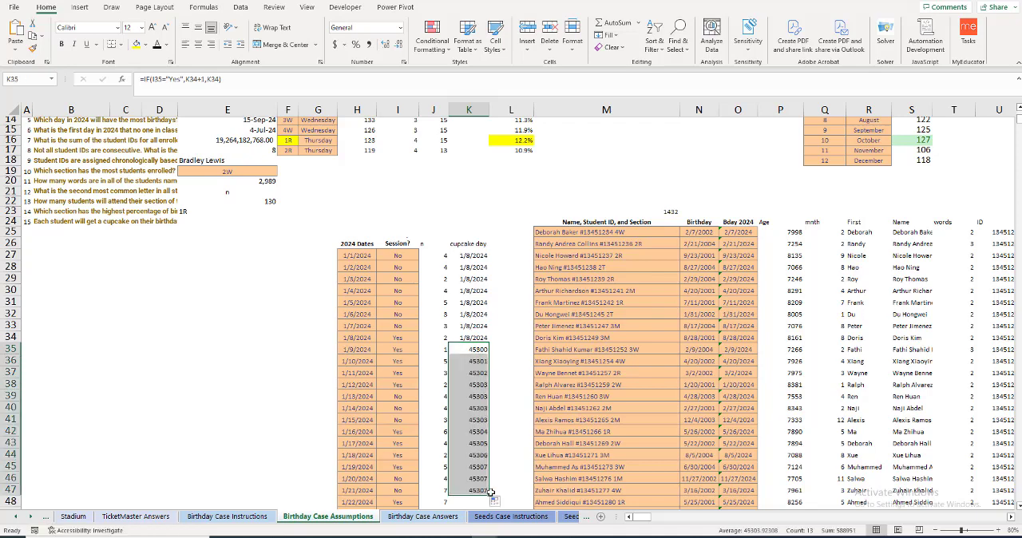
click(463, 352)
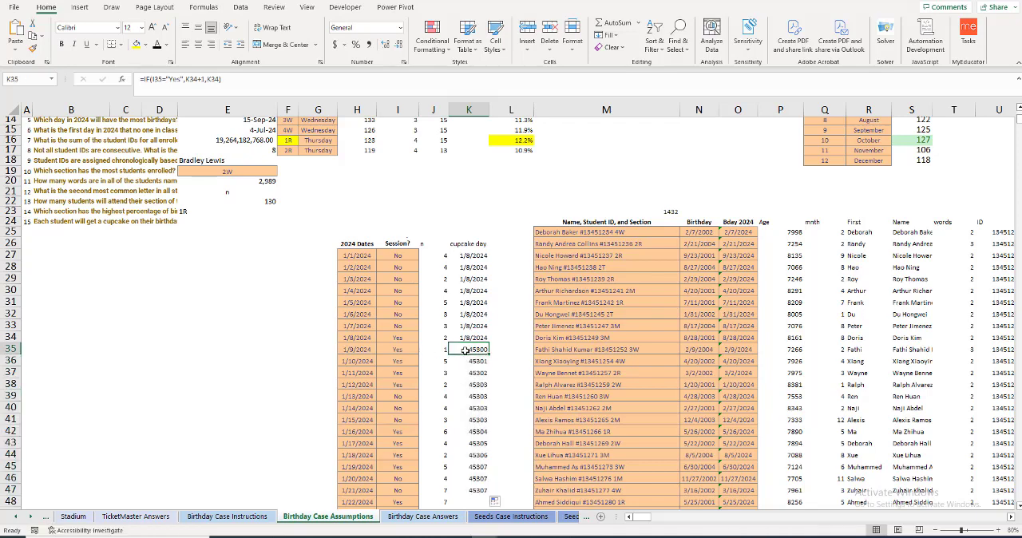
Step: Format the cupcake days in K27:K34 as Number with no decimal places
drag(462, 339, 472, 256)
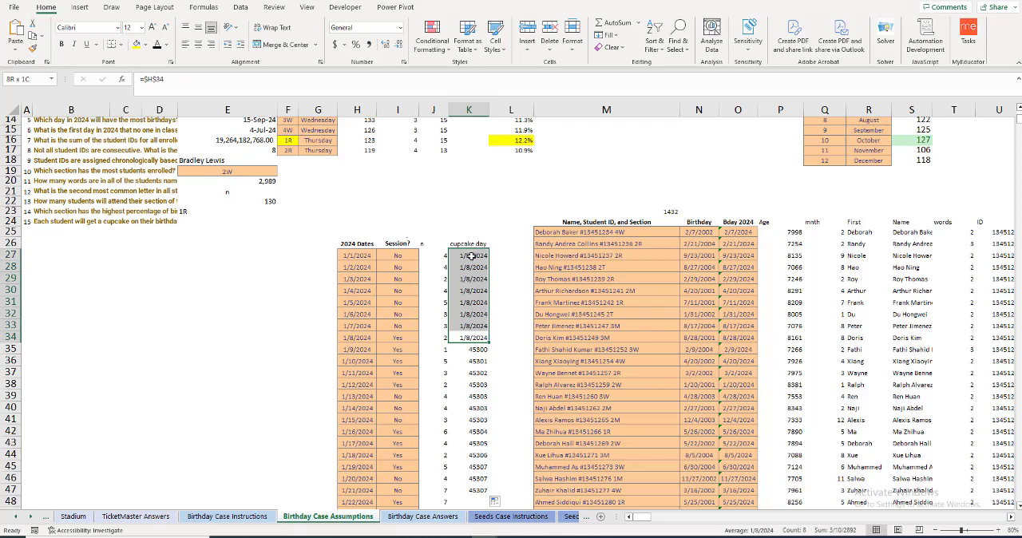
click(400, 27)
click(375, 73)
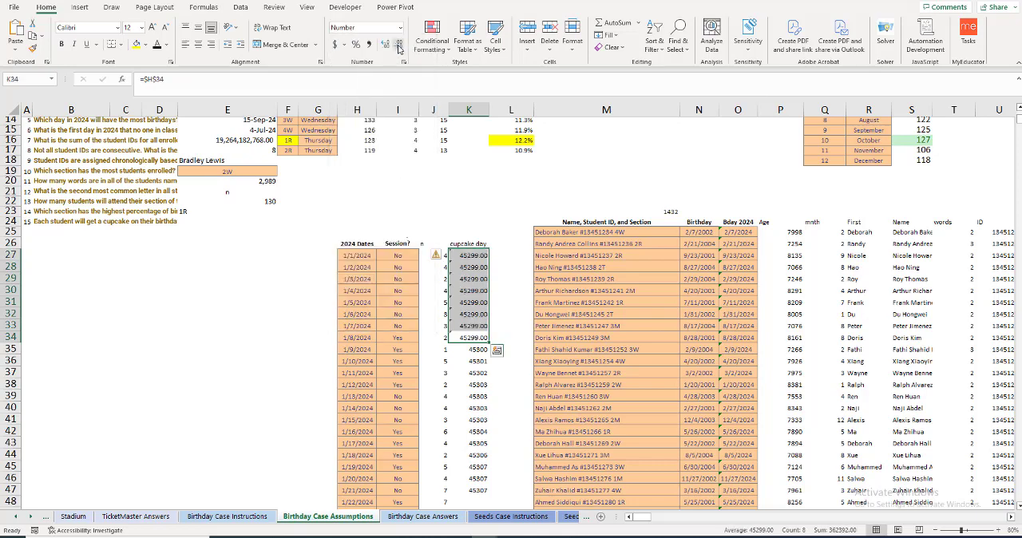
click(398, 45)
click(398, 44)
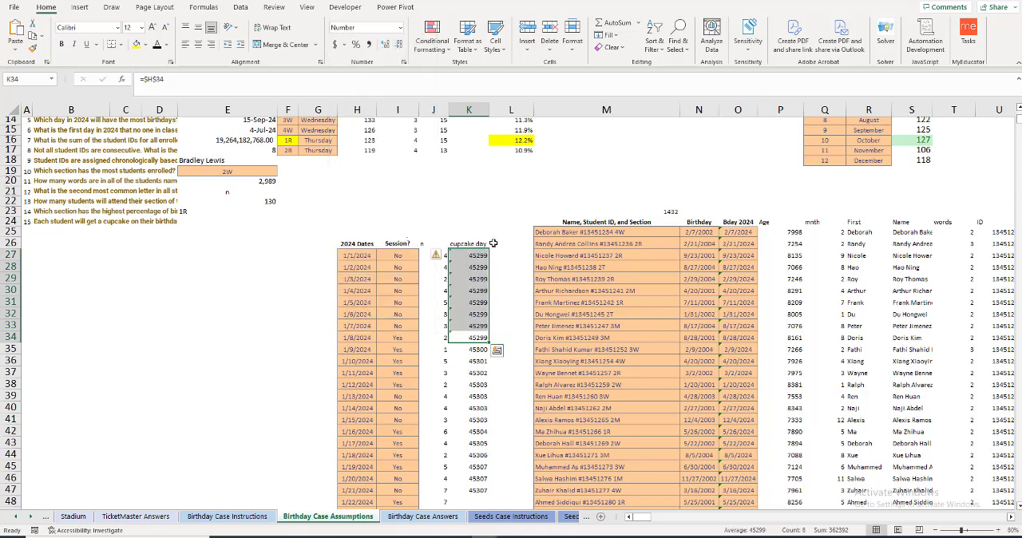
click(471, 337)
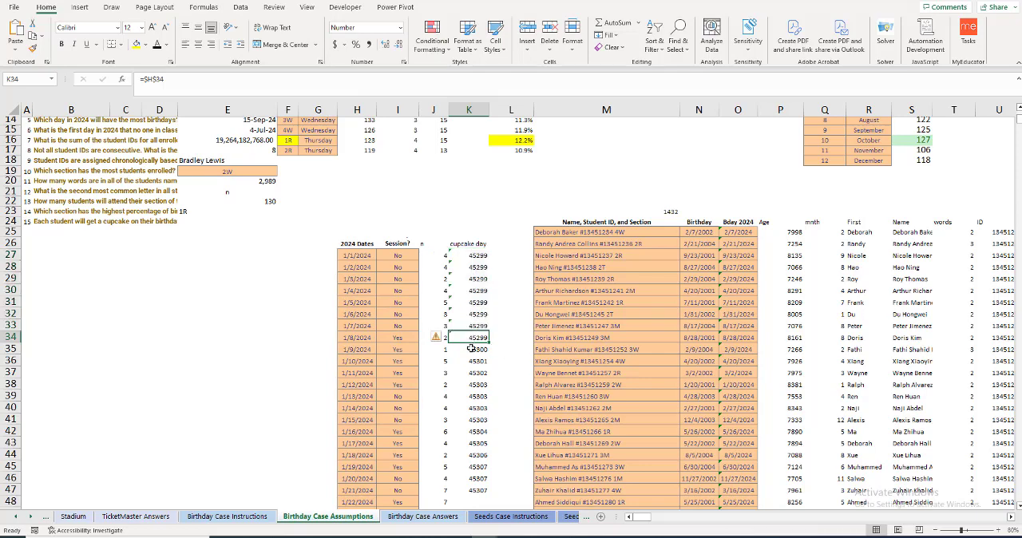
Step: Check the cupcake day formulas below K34 and fill the K47 formula down through K392
click(471, 349)
click(470, 361)
click(467, 373)
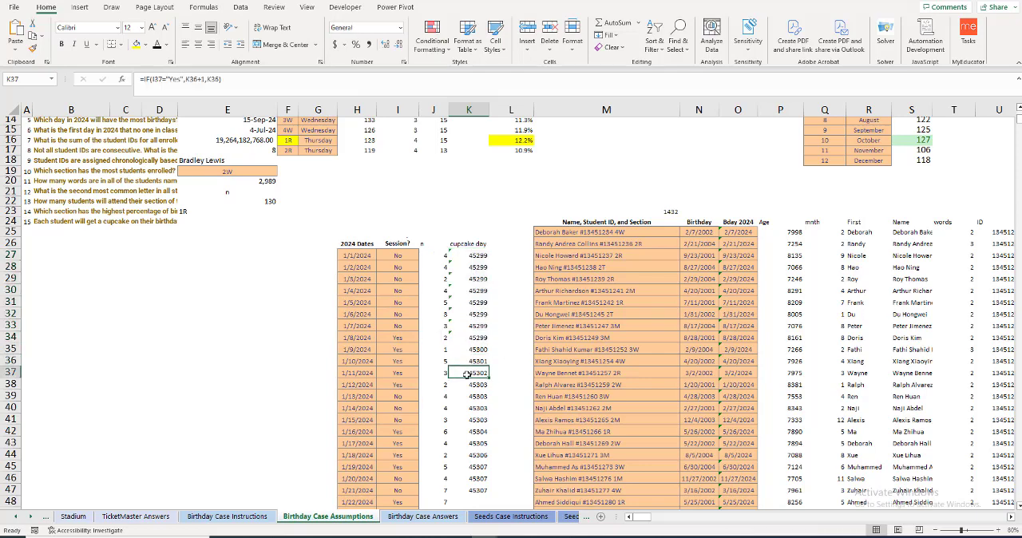
click(465, 396)
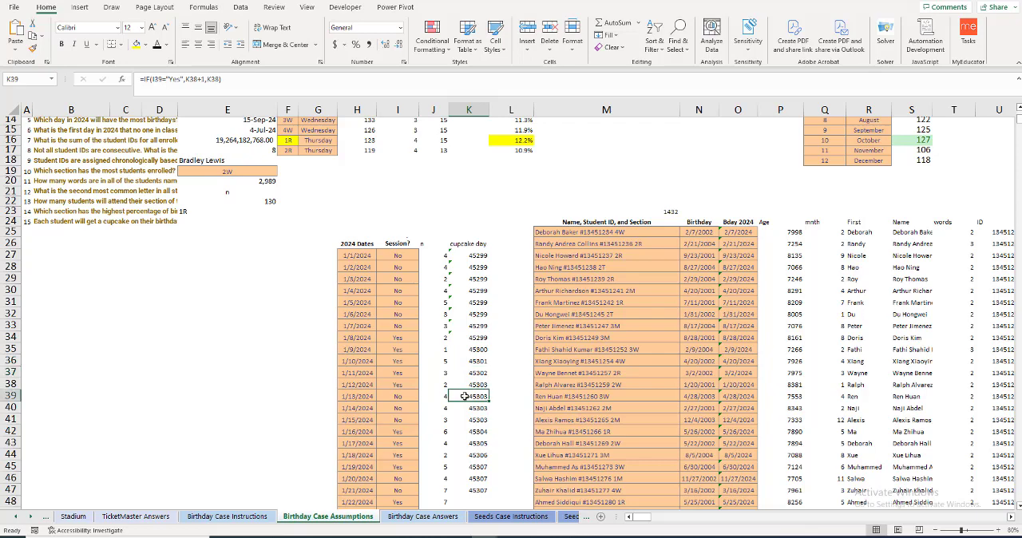
click(468, 384)
scroll(475, 395, down, 2)
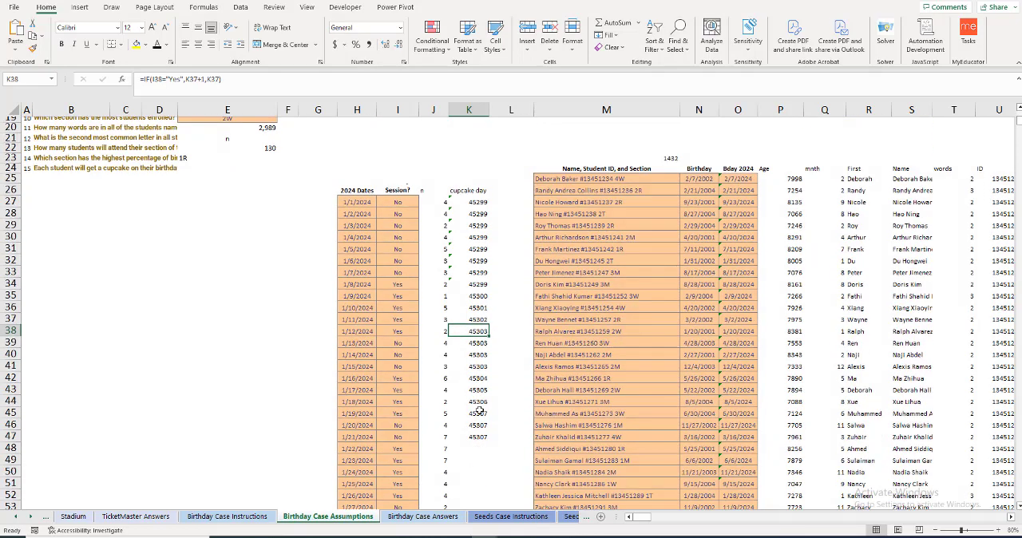
click(478, 437)
double_click(489, 443)
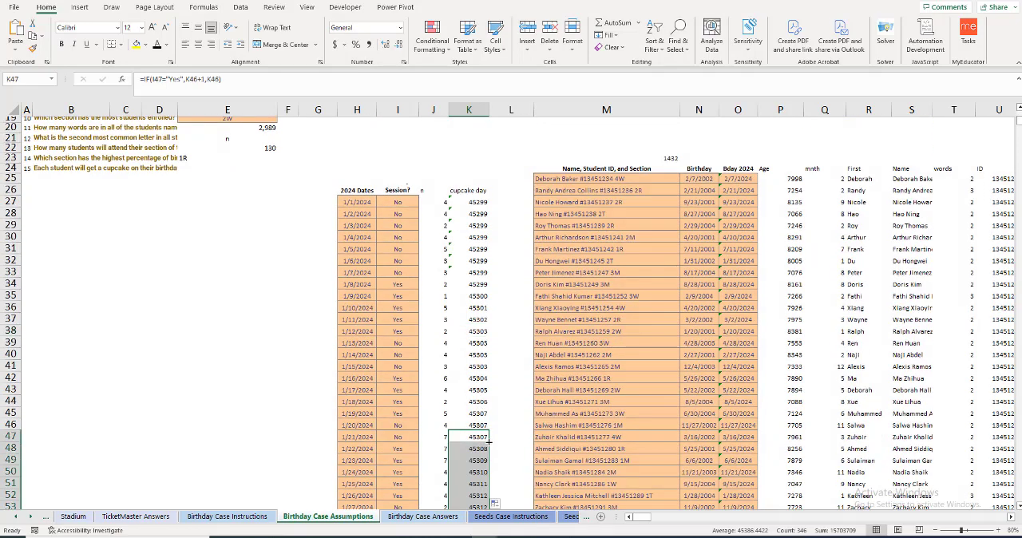
scroll(472, 206, up, 1)
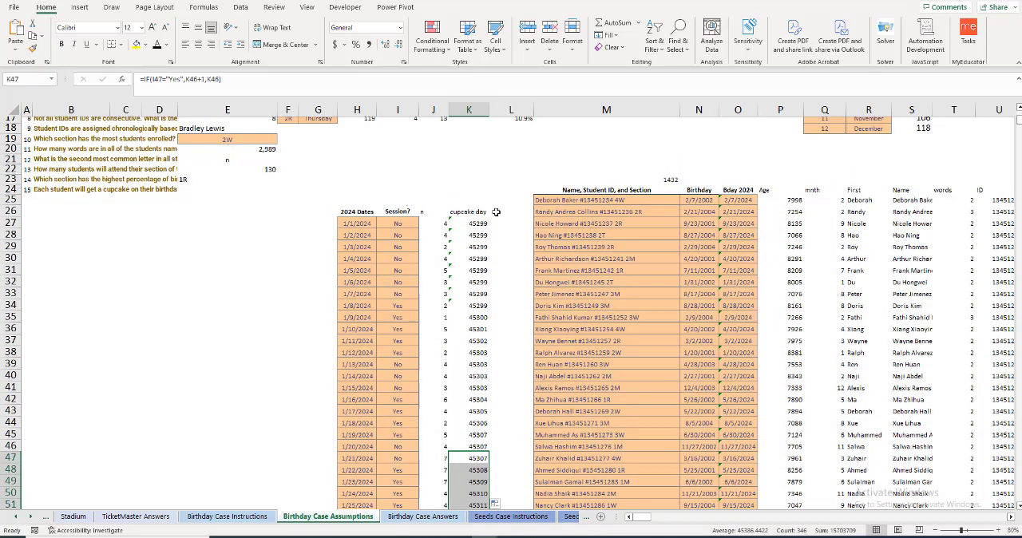
click(496, 212)
scroll(511, 232, up, 2)
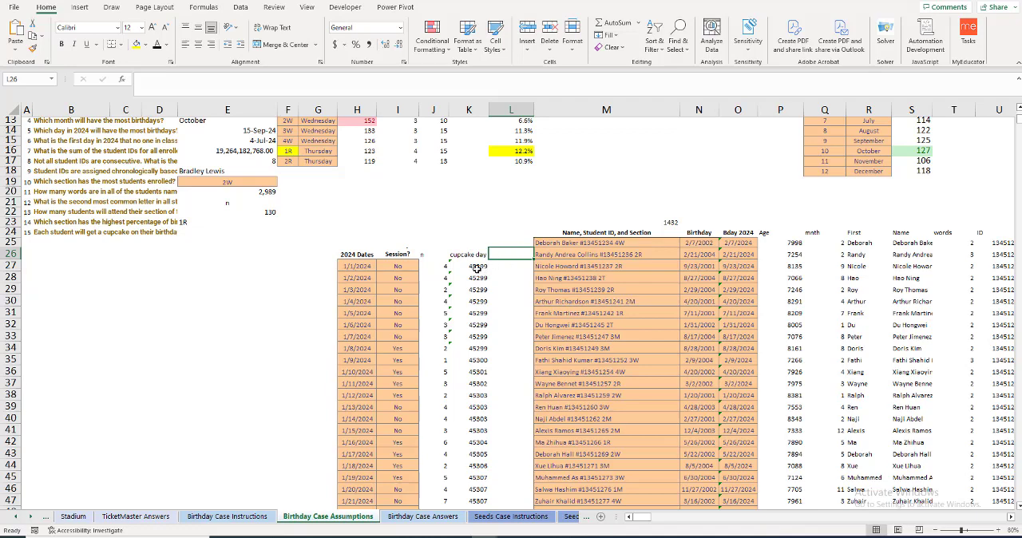
click(202, 263)
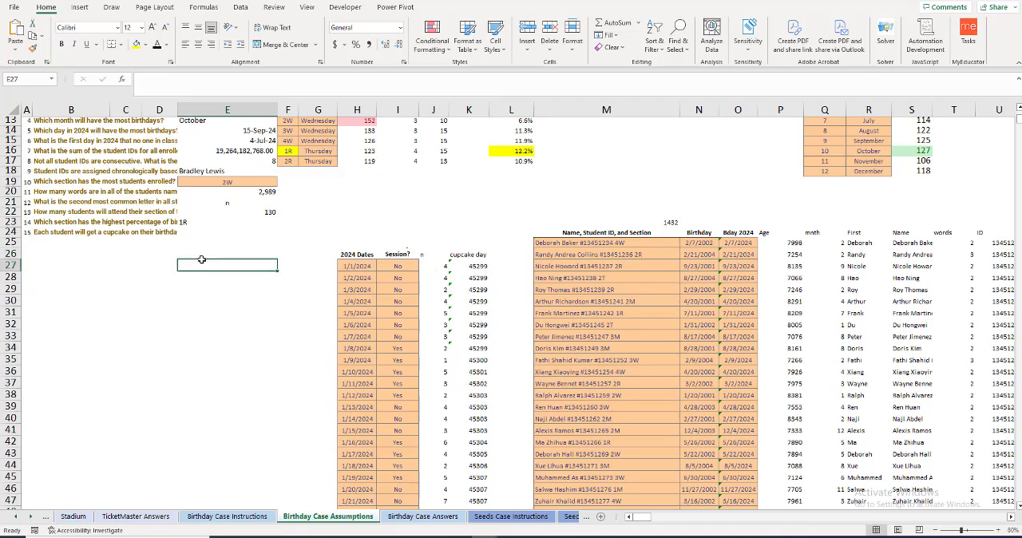
click(285, 265)
click(322, 268)
click(281, 268)
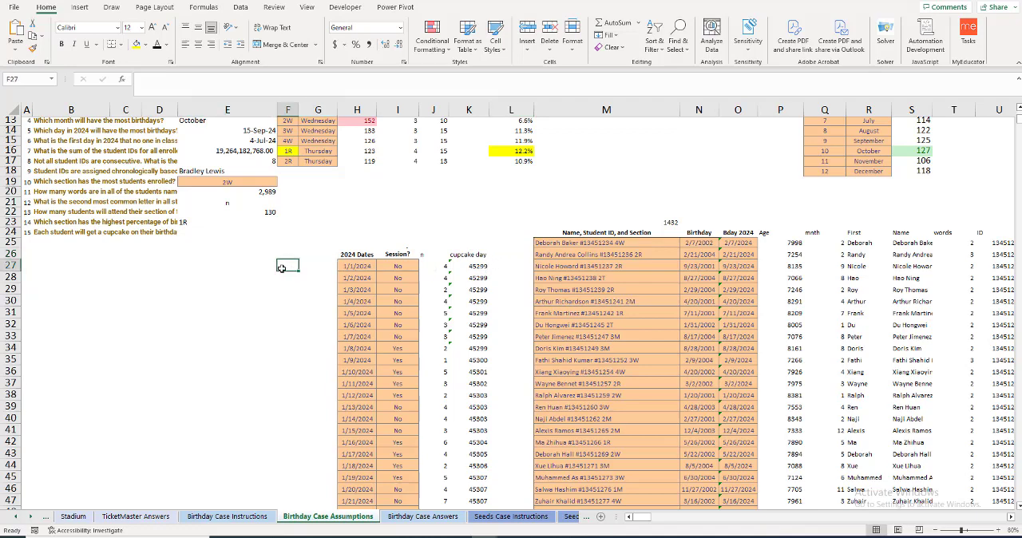
click(307, 266)
click(311, 253)
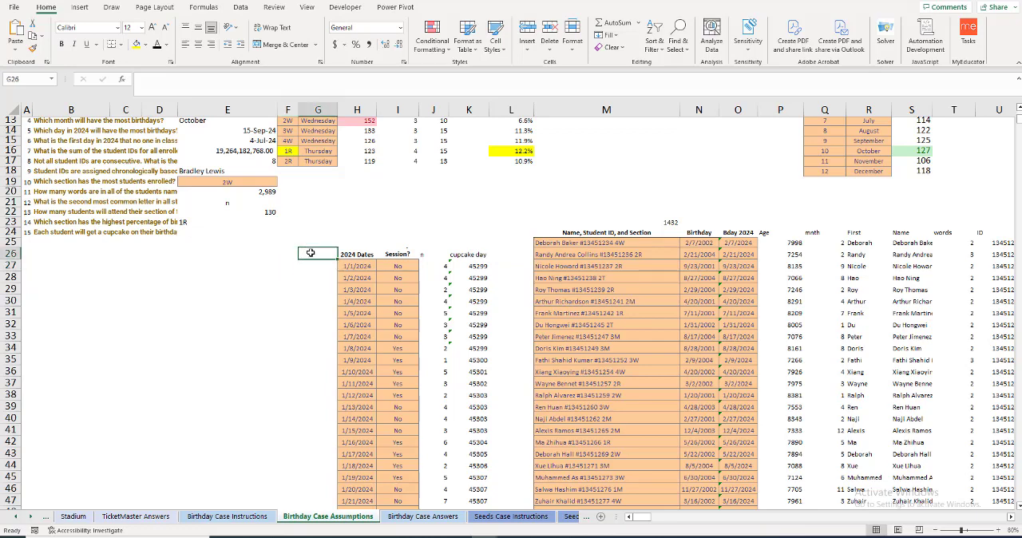
text(Unique)
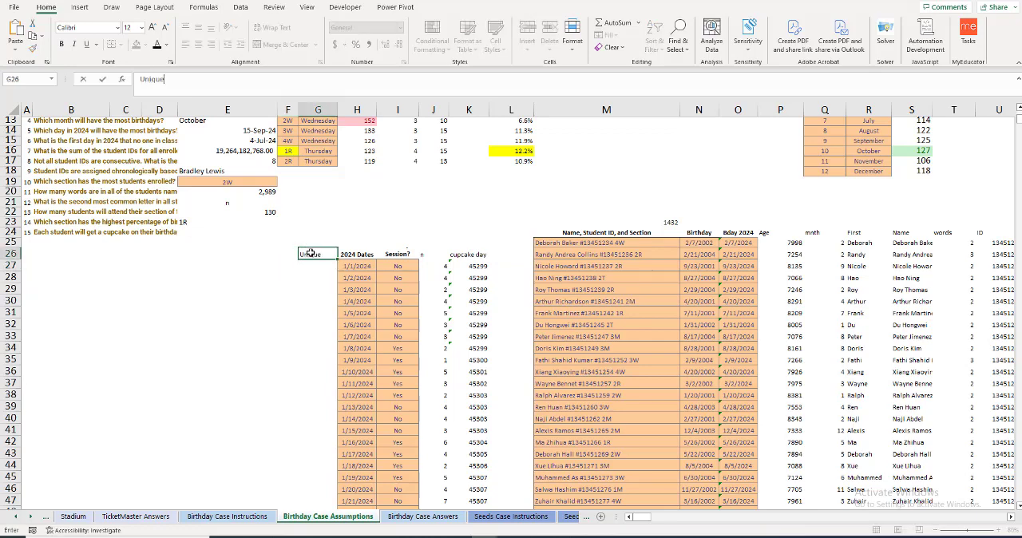
key(BackSpace)
key(BackSpace)
key(BackSpace)
key(BackSpace)
key(BackSpace)
Step: Narrow column E slightly in favour of a wider column F, and enter the header "unique cupcake days" in E26
click(268, 266)
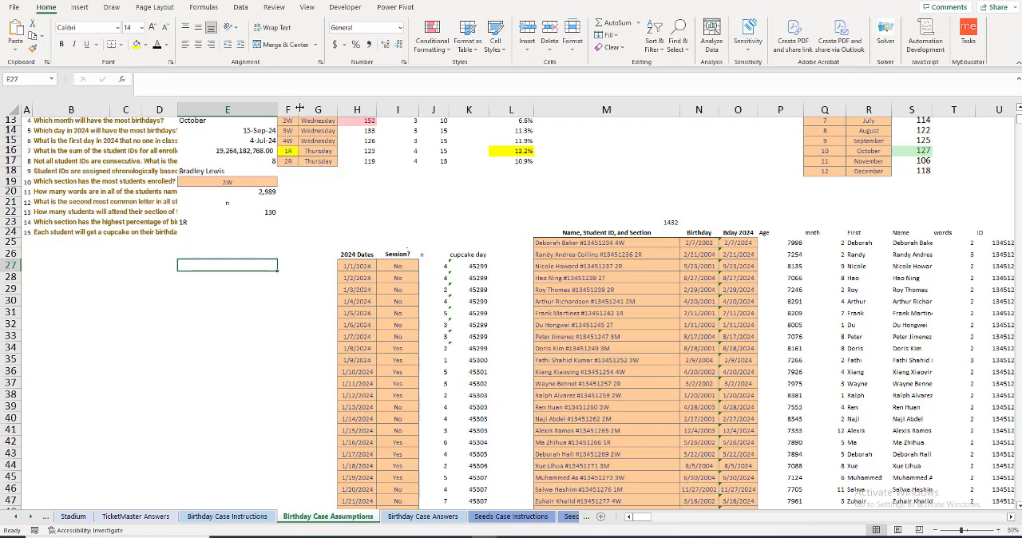
drag(300, 109, 267, 109)
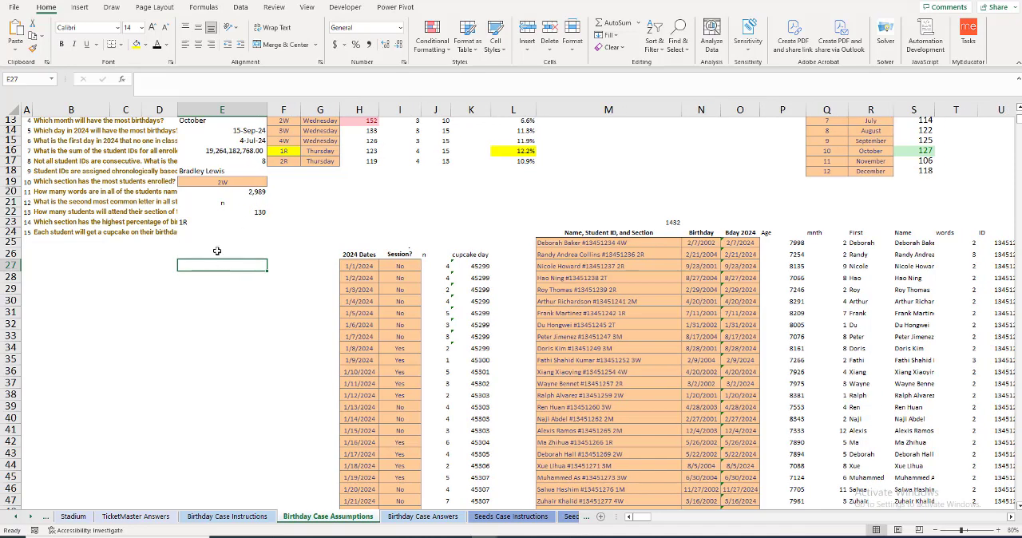
click(217, 250)
text(unique)
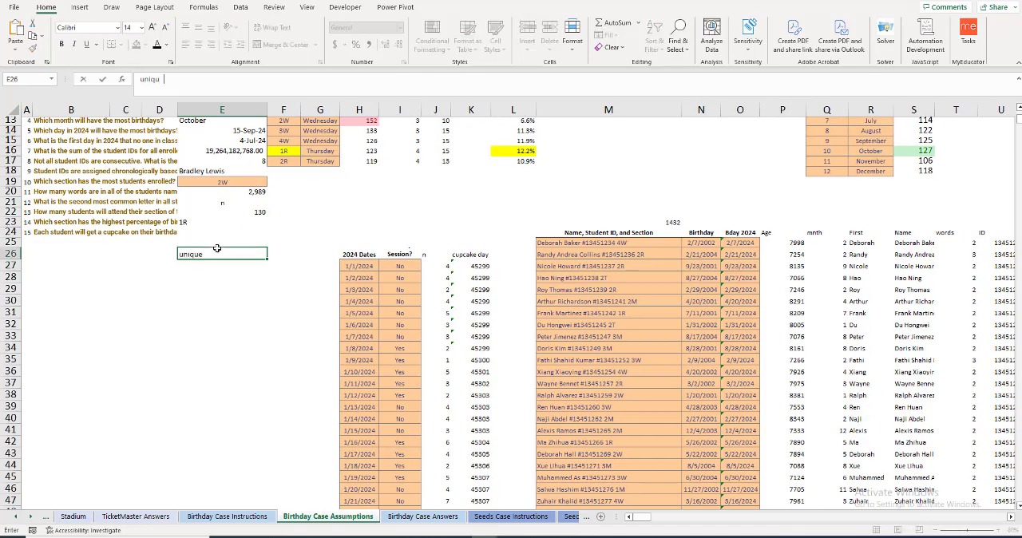
text( cupcake days)
key(Return)
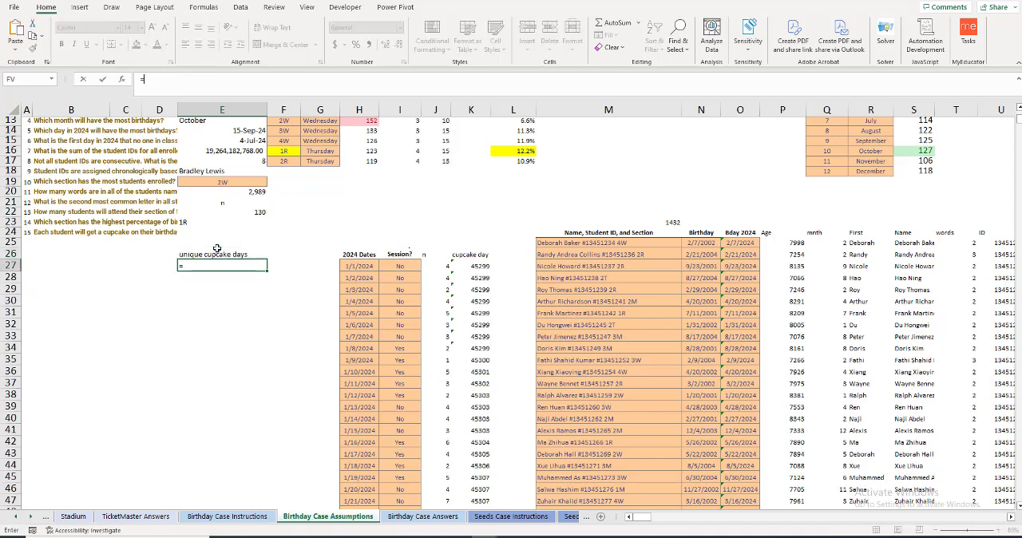
Step: List the distinct cupcake days in E27 with the formula =UNIQUE(K27:K392)
text(=unique()
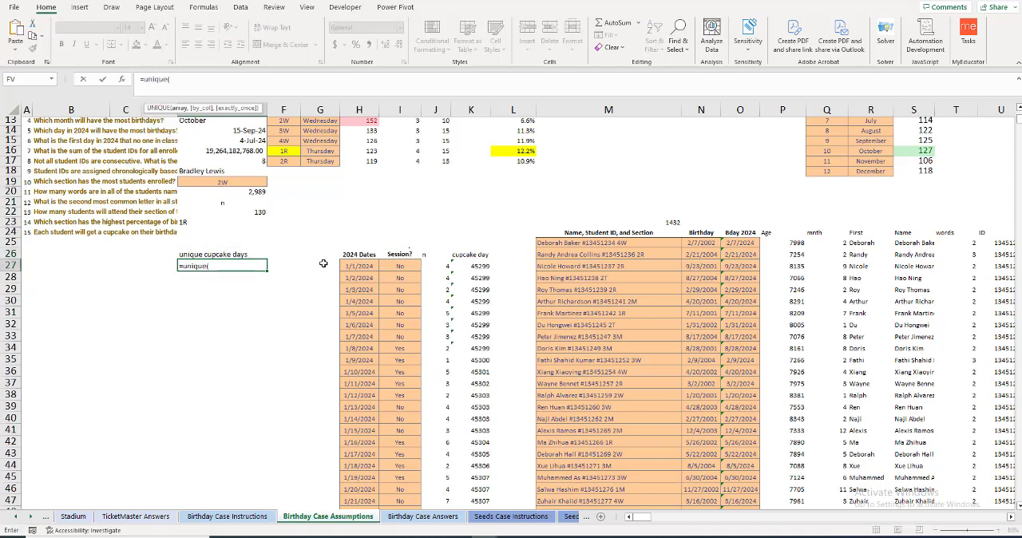
click(472, 266)
key(ctrl+shift+Down)
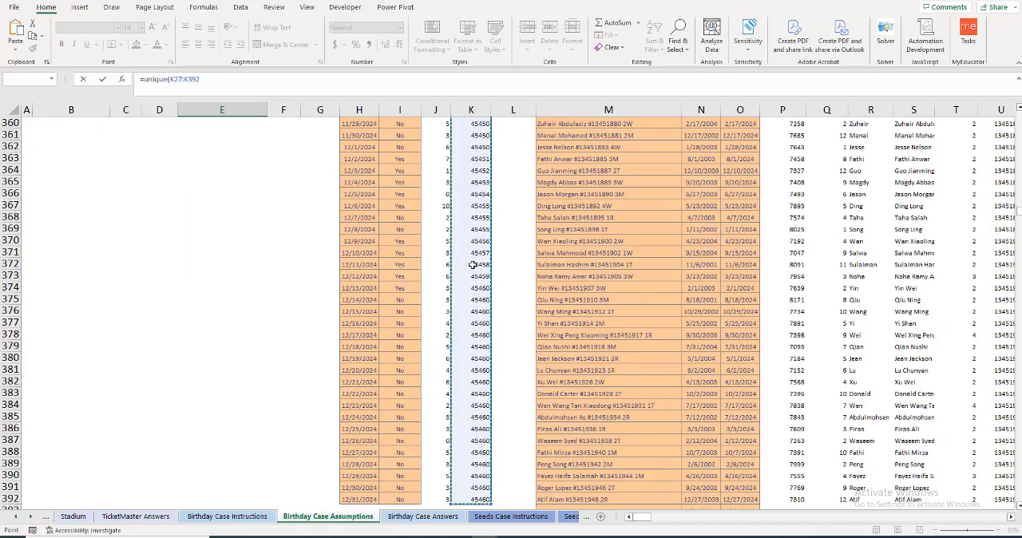
key(Return)
scroll(296, 216, up, 2)
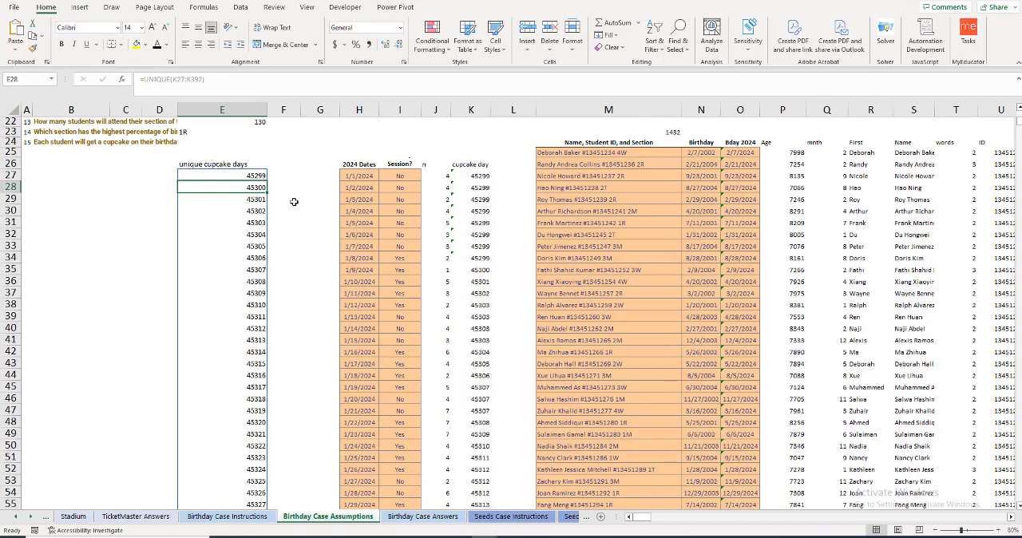
Step: Enter the header "n" in F26 and start a SUMIFS formula in F27 with the sum range J27:J392
click(279, 163)
text(n)
key(Return)
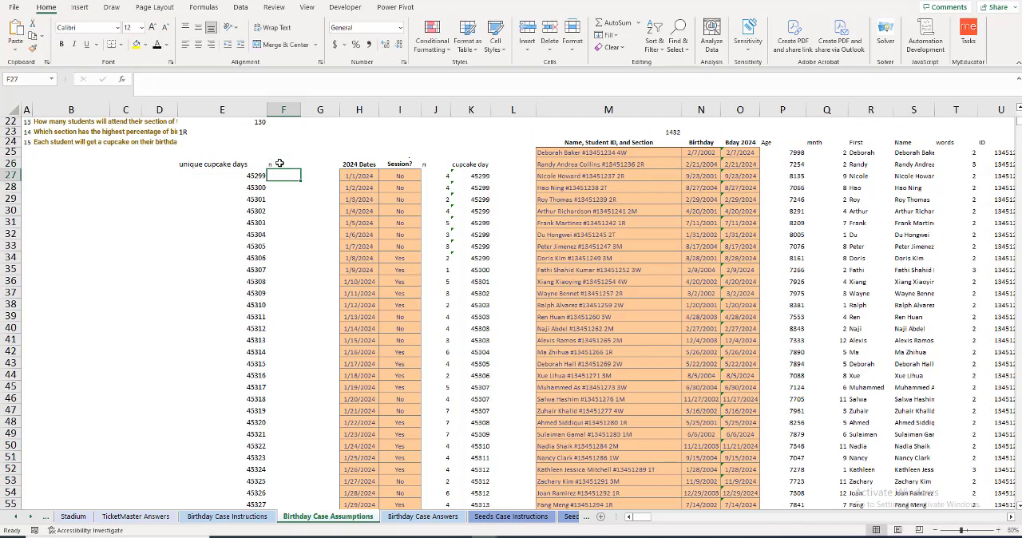
text(=SUMIFS()
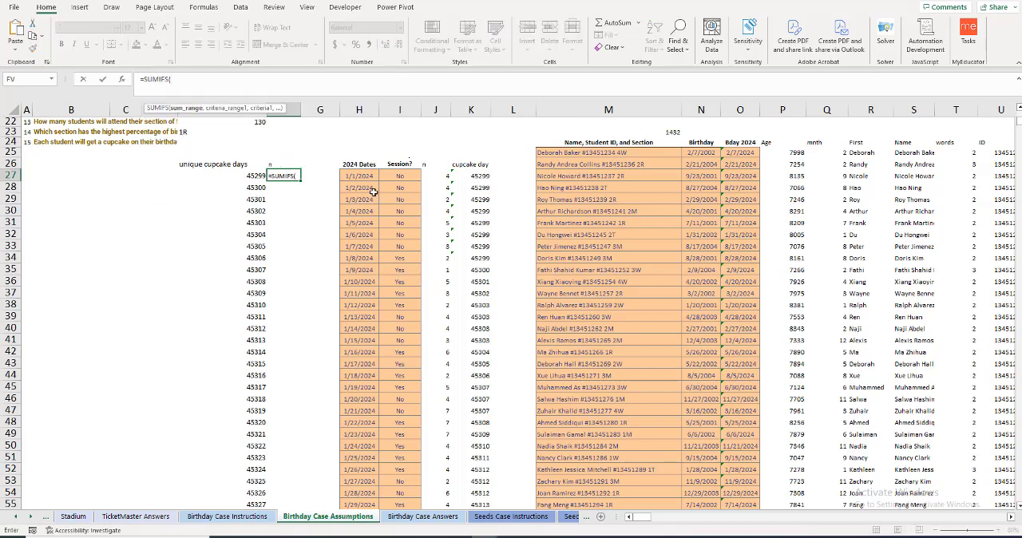
click(441, 176)
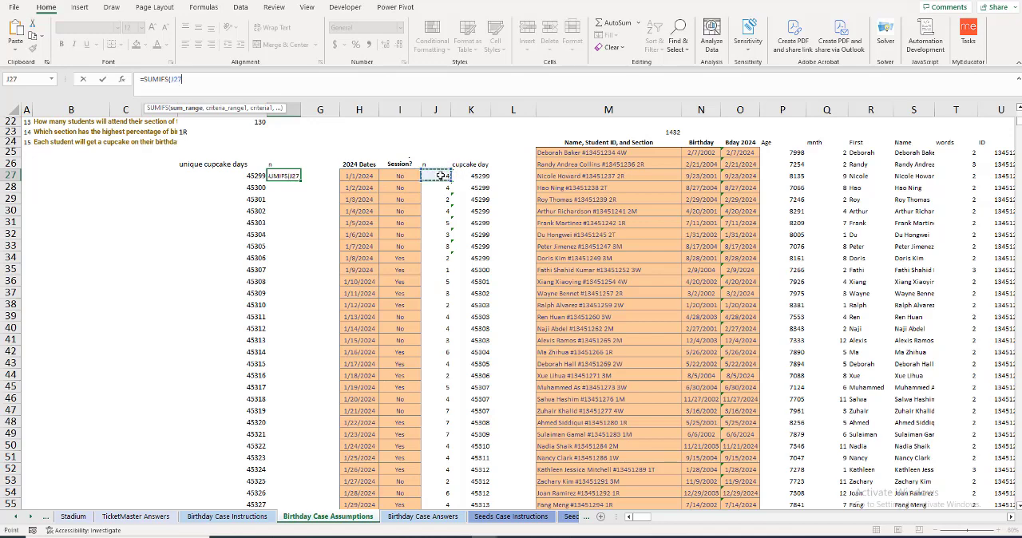
key(ctrl+shift+Down)
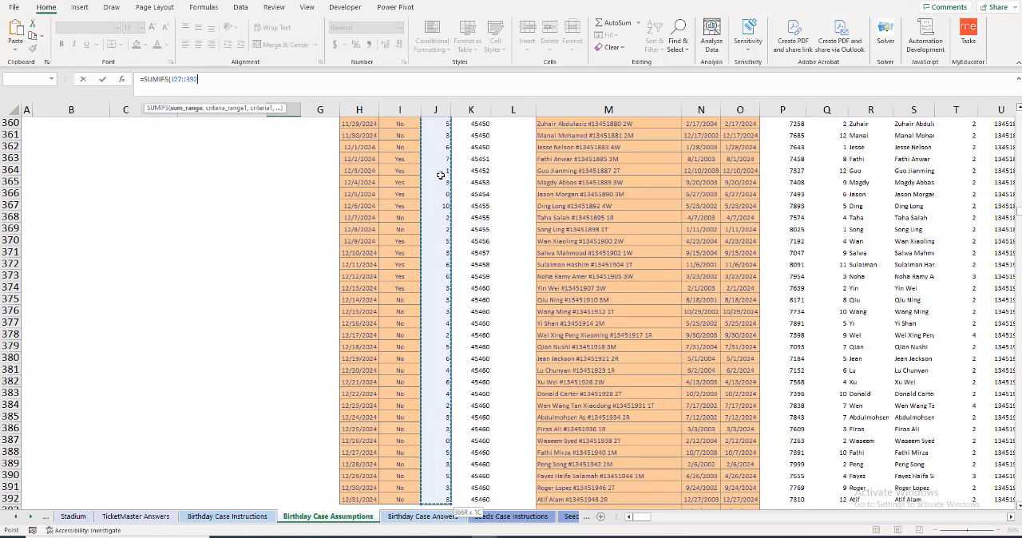
Step: Complete the F27 SUMIFS formula with criteria range K27:K392 and criterion E27
text(,)
key(Right)
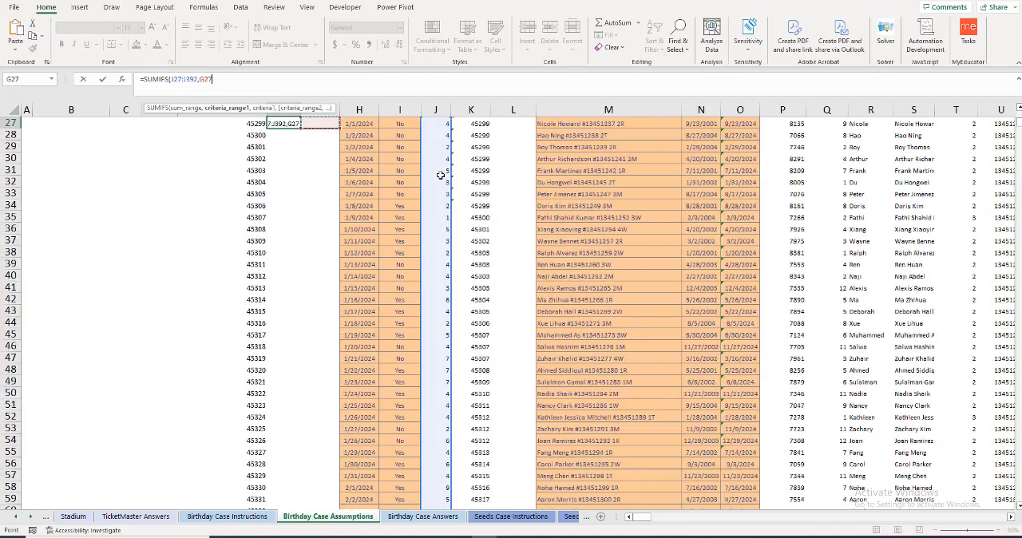
key(Right)
key(Right)
key(Right)
key(Right)
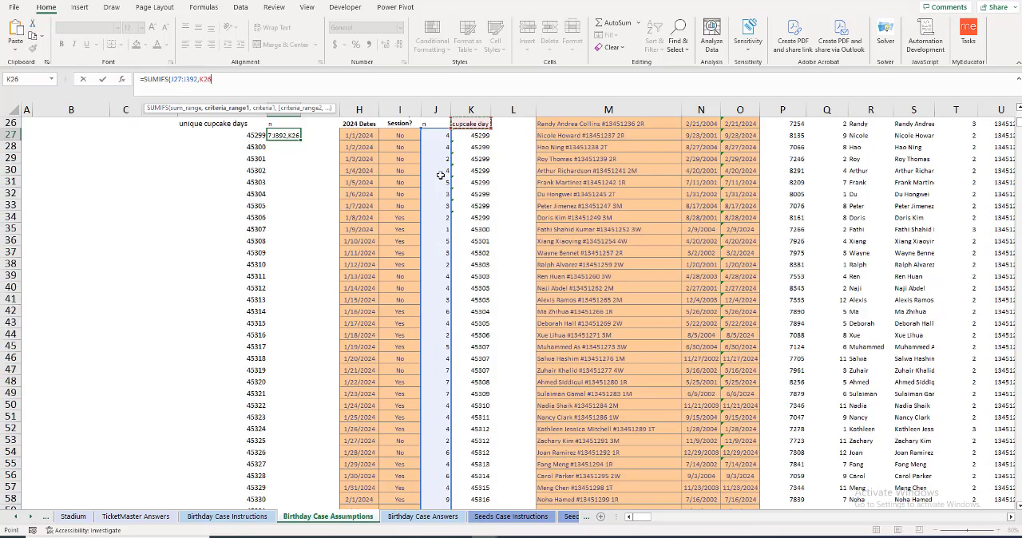
key(ctrl+shift+Down)
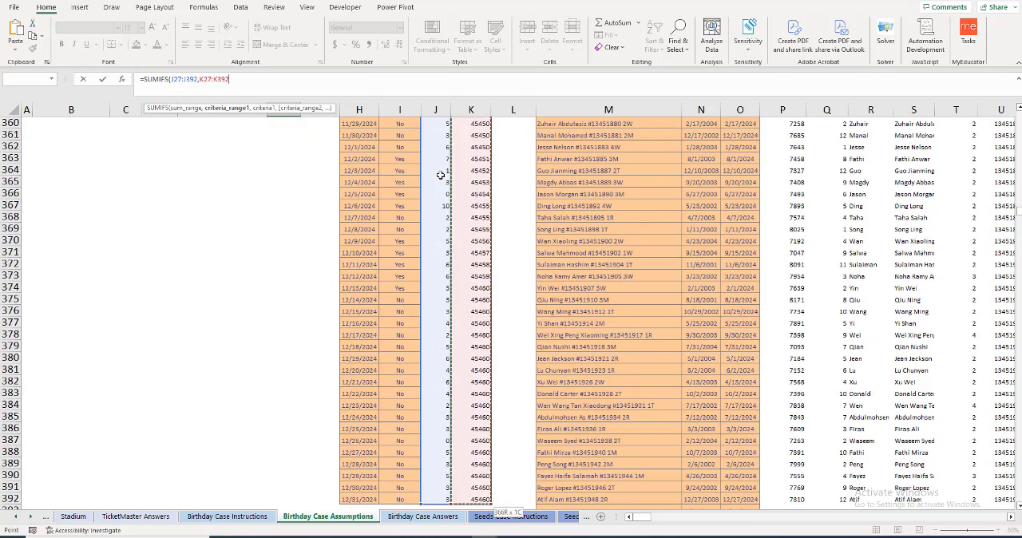
text(,)
key(Left)
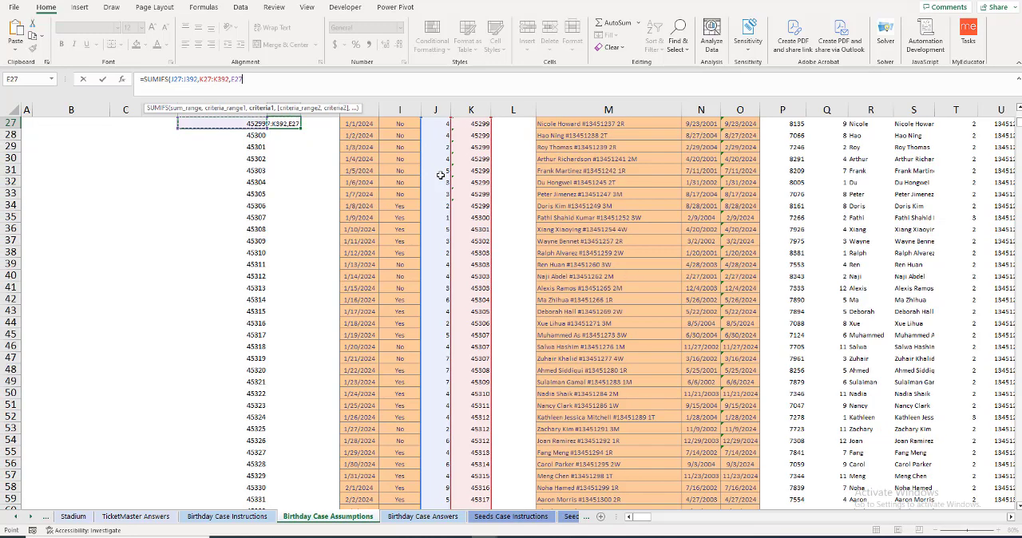
key(Return)
Step: Fill the F27 SUMIFS formula down column F beside all the unique cupcake days
scroll(293, 176, up, 1)
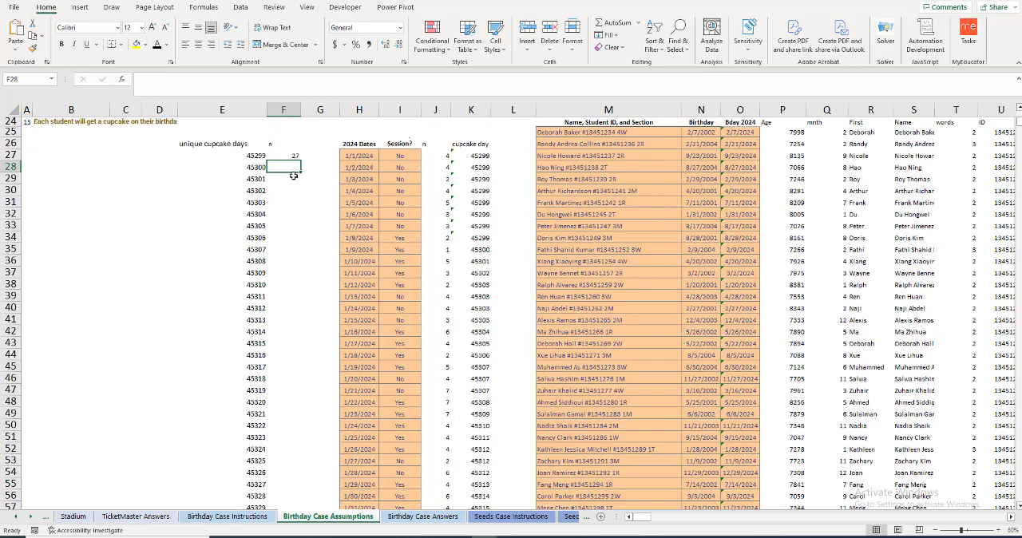
click(291, 159)
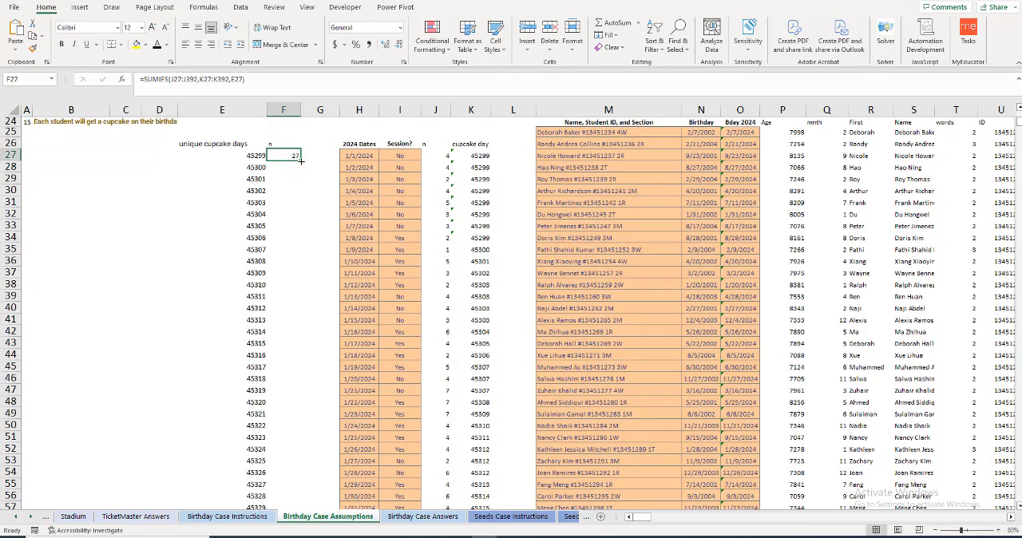
double_click(301, 161)
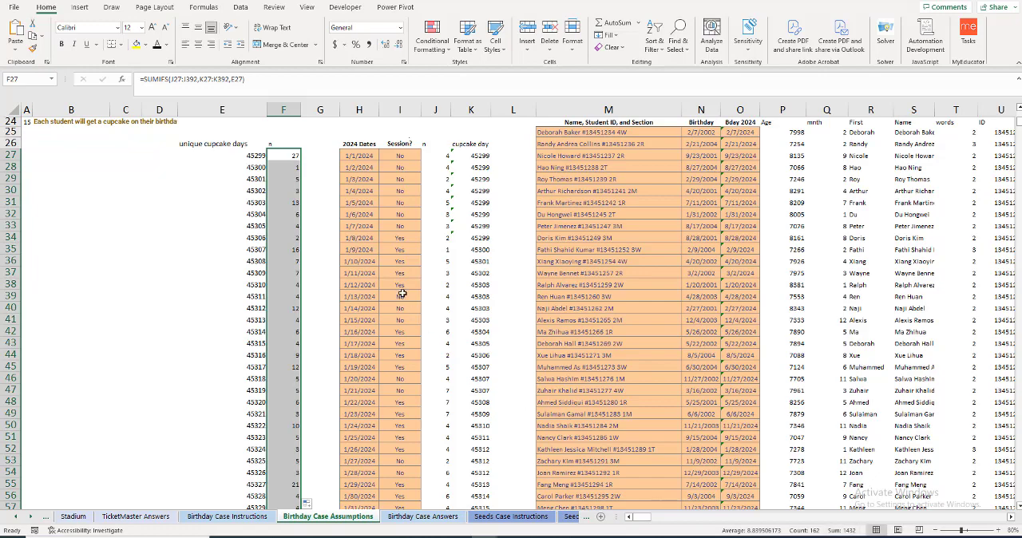
Step: Build the formula =3*F27+20*F27/24 in G27, next to the first count in column F
click(307, 144)
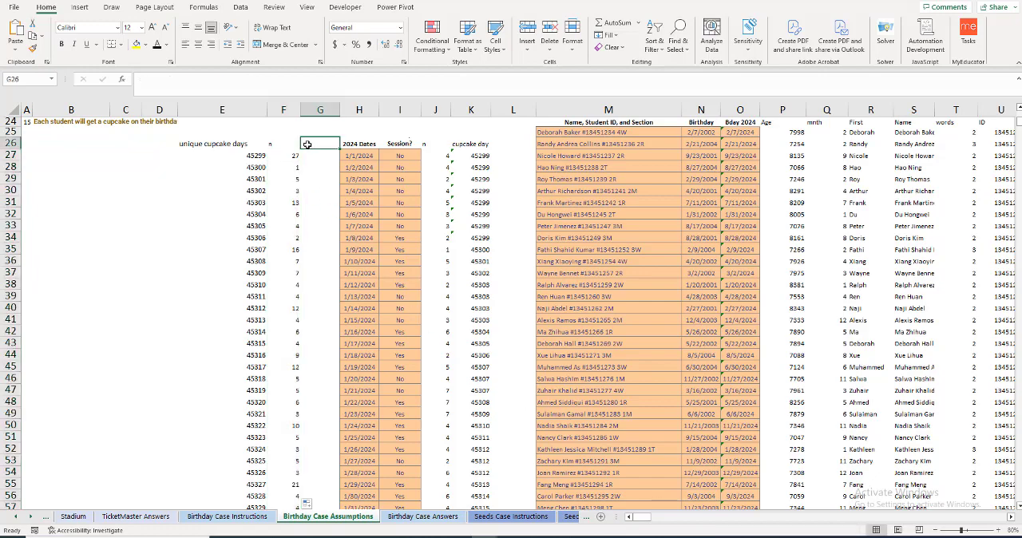
click(310, 157)
text(=)
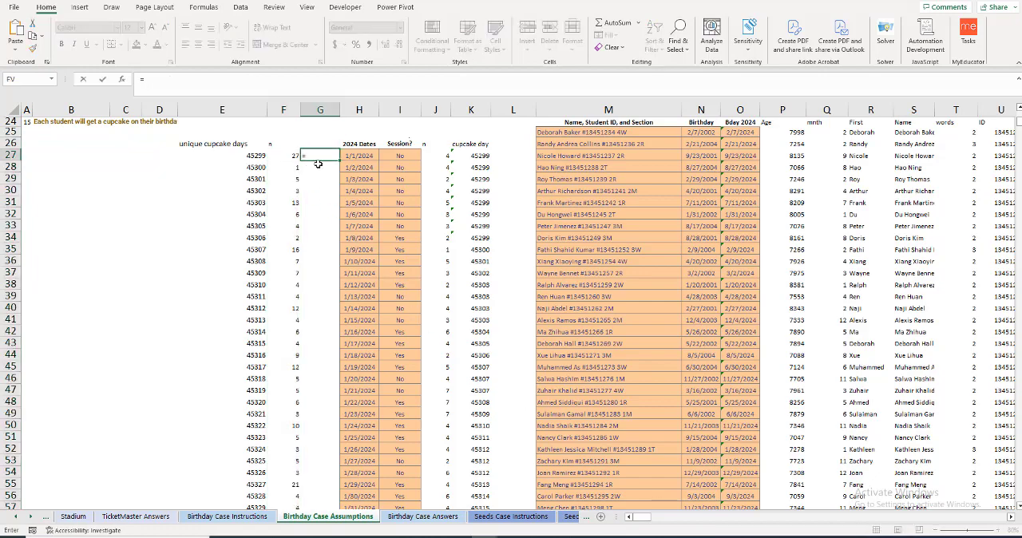
text(3*)
click(292, 156)
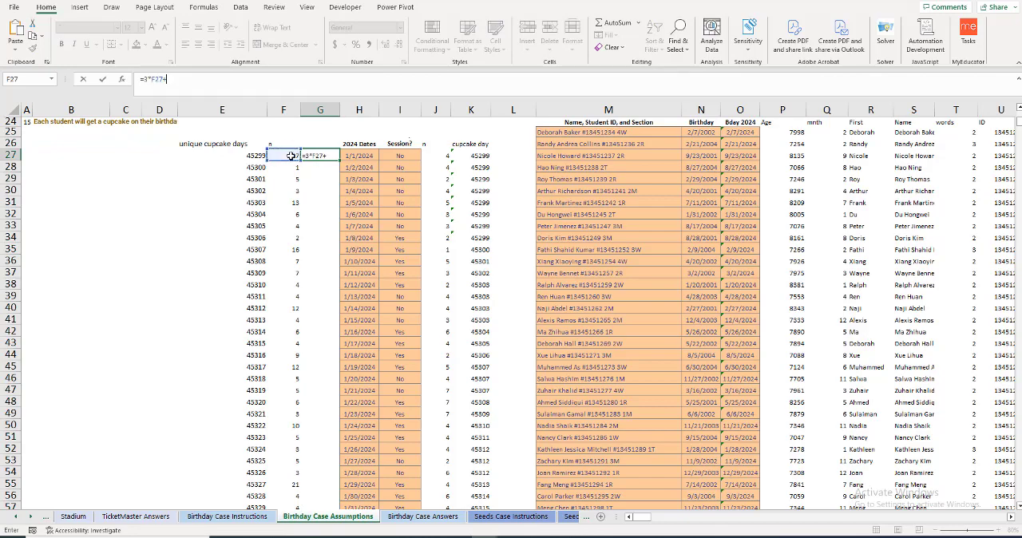
text(+20)
text(*)
click(285, 155)
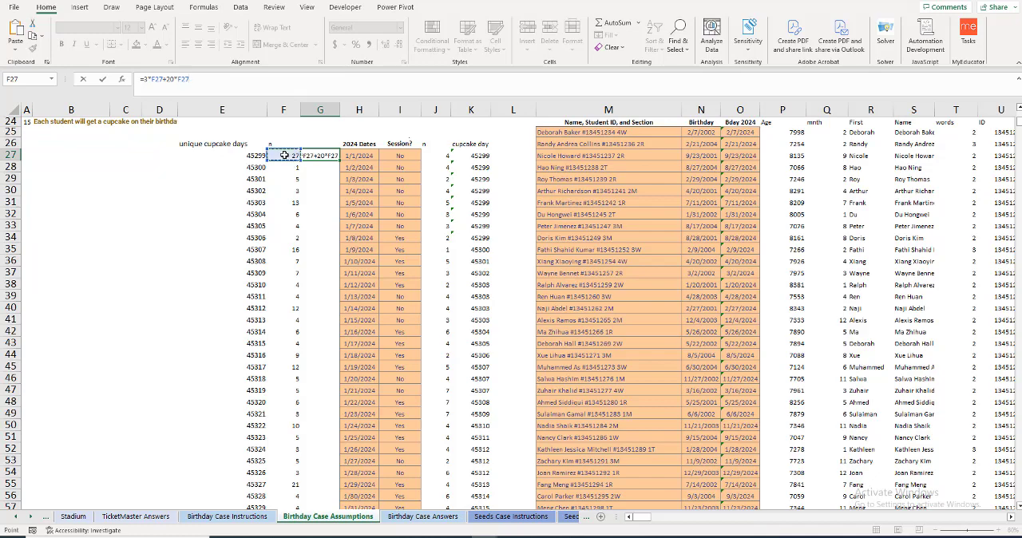
text(/24)
Step: Wrap the F27/24 term of the G27 formula in ROUNDUP and try to enter =3*F27+20*ROUNDUP(F27/24)
click(180, 79)
text(roundup)
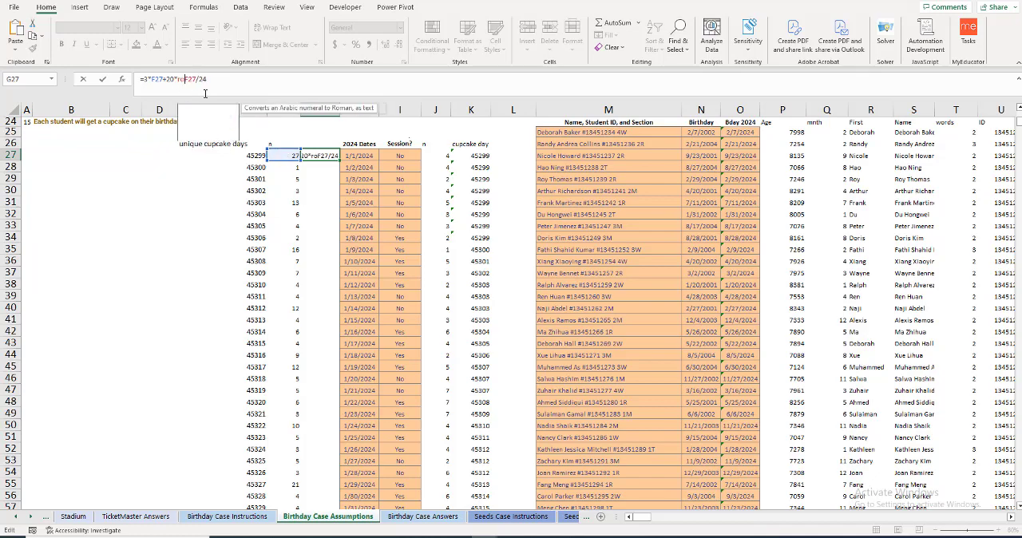
text((F27/24)
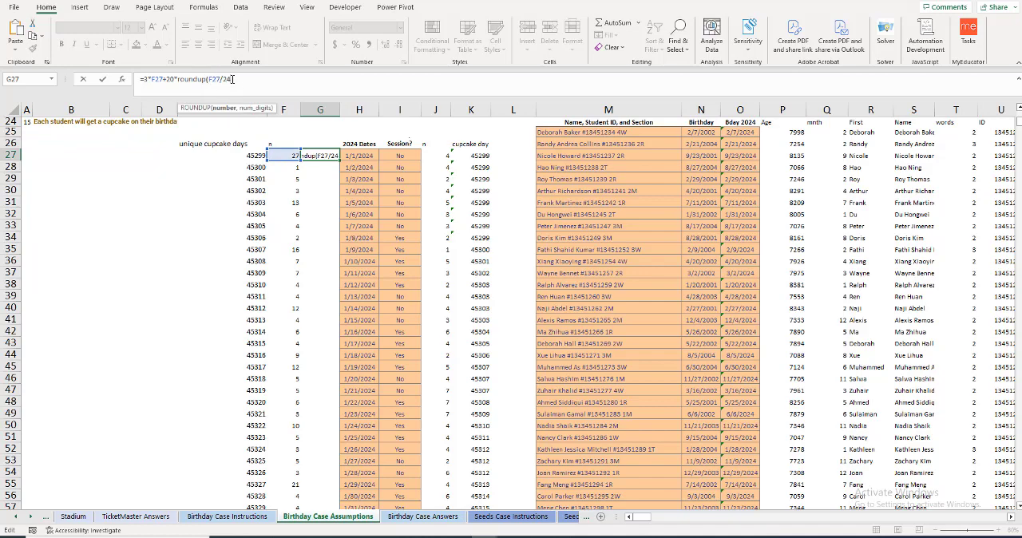
text())
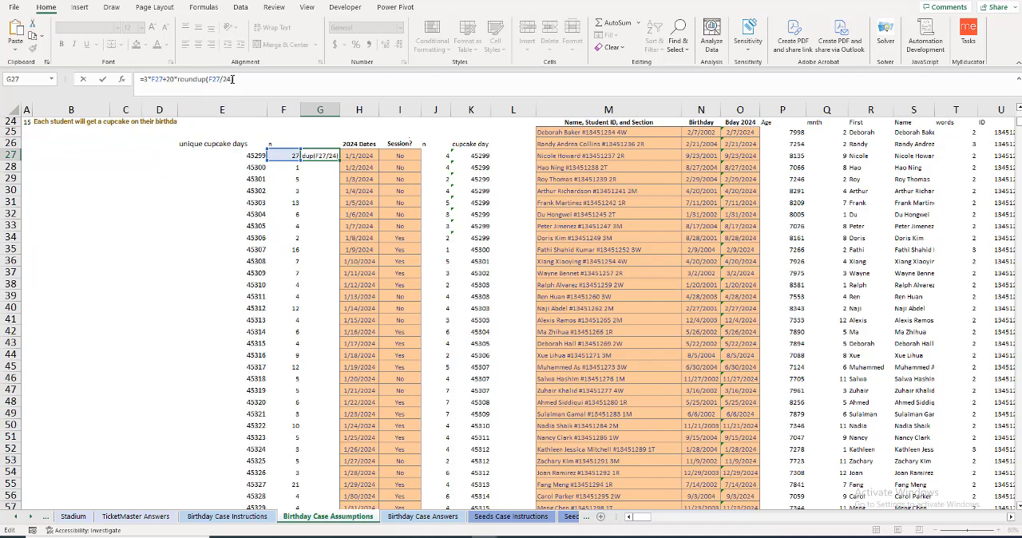
key(Return)
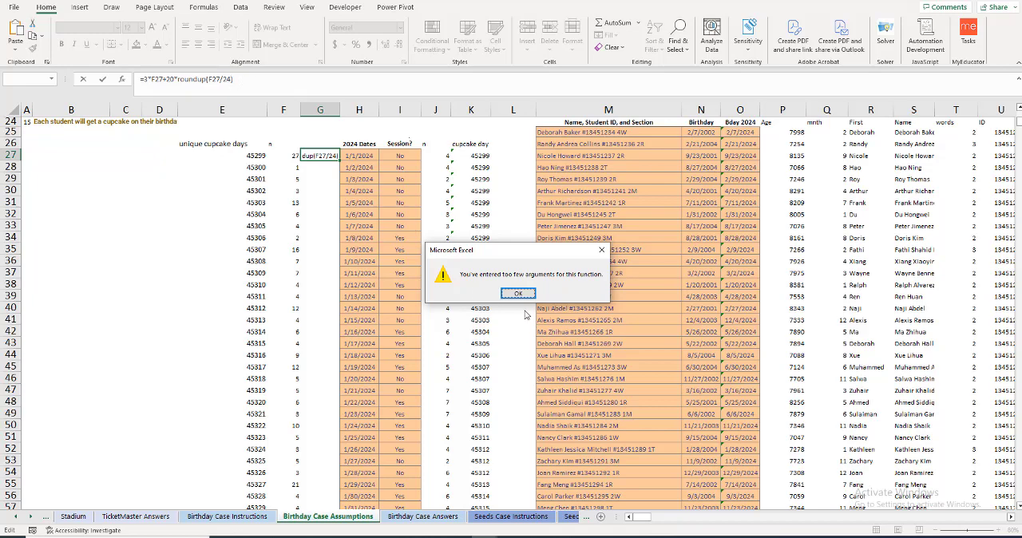
click(512, 293)
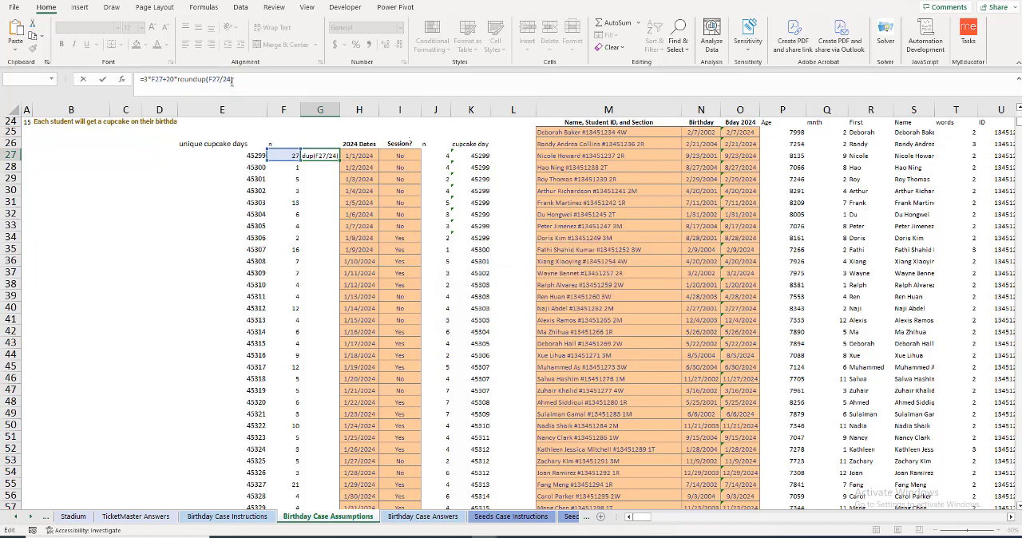
Step: Correct the G27 formula to =3*F27+20*ROUNDUP(F27/24,0) and fill it down column G beside all the unique cupcake days
key(BackSpace)
text(,)
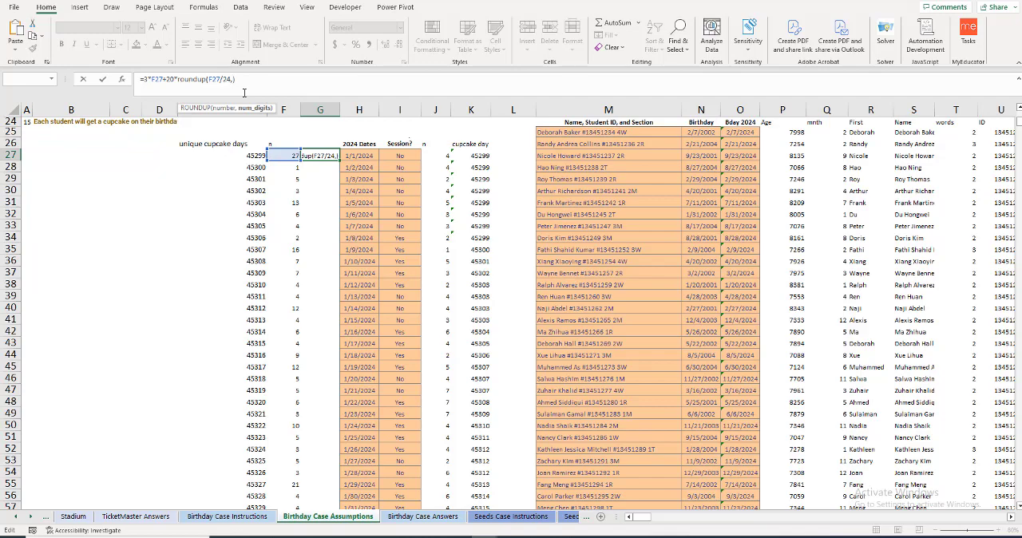
text())
key(Return)
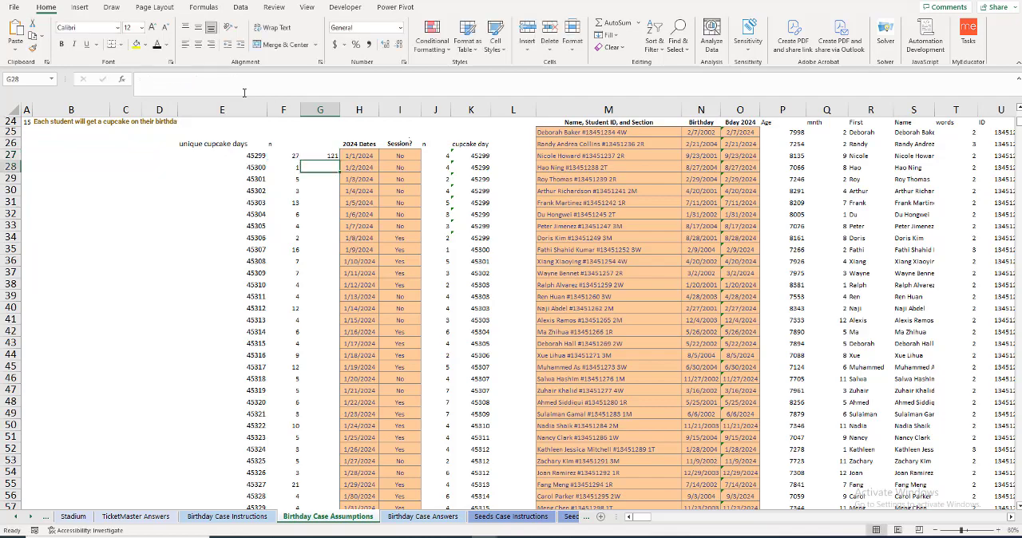
click(317, 159)
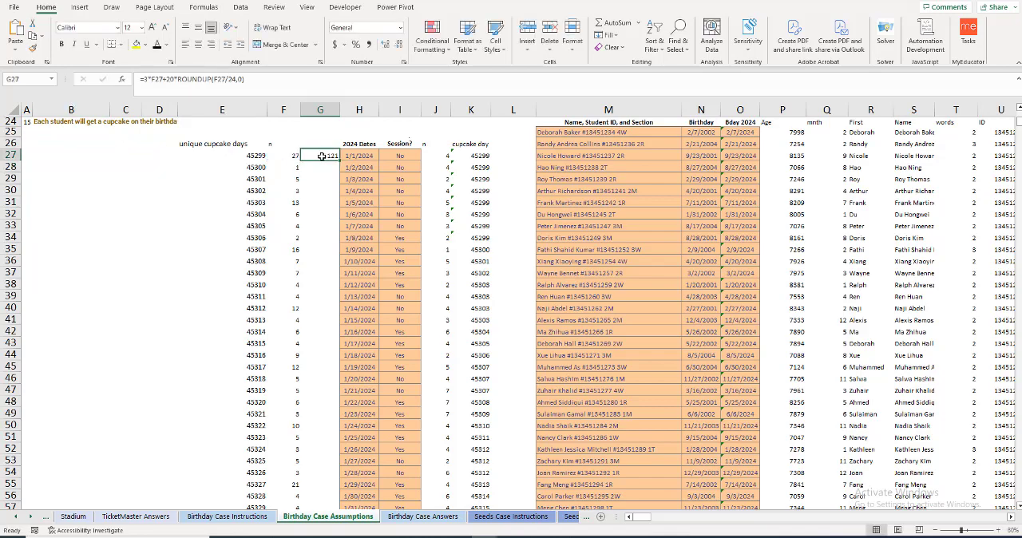
double_click(339, 160)
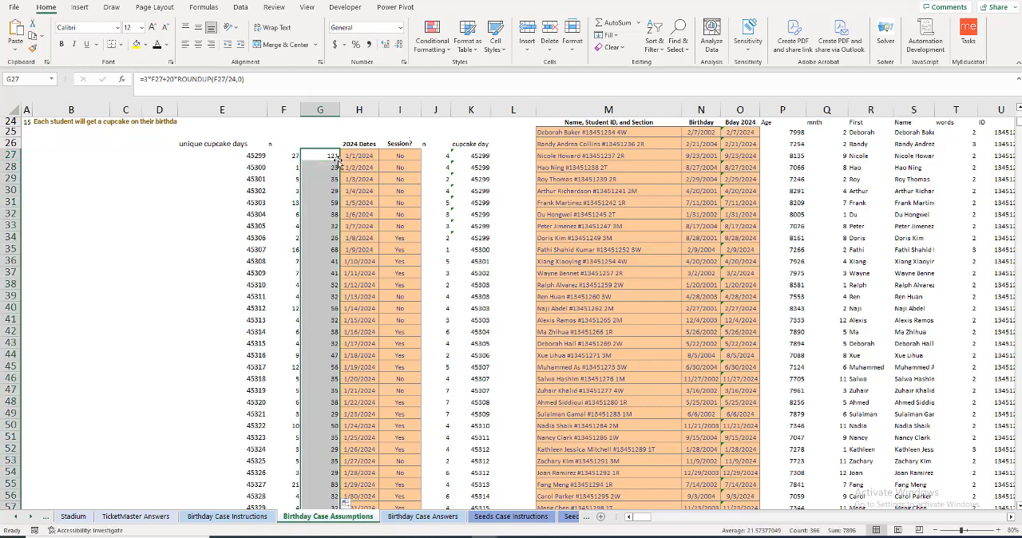
Step: Answer question 15 in E24 with a SUM formula covering the column G costs from G27 down to the last filled row
scroll(194, 185, up, 1)
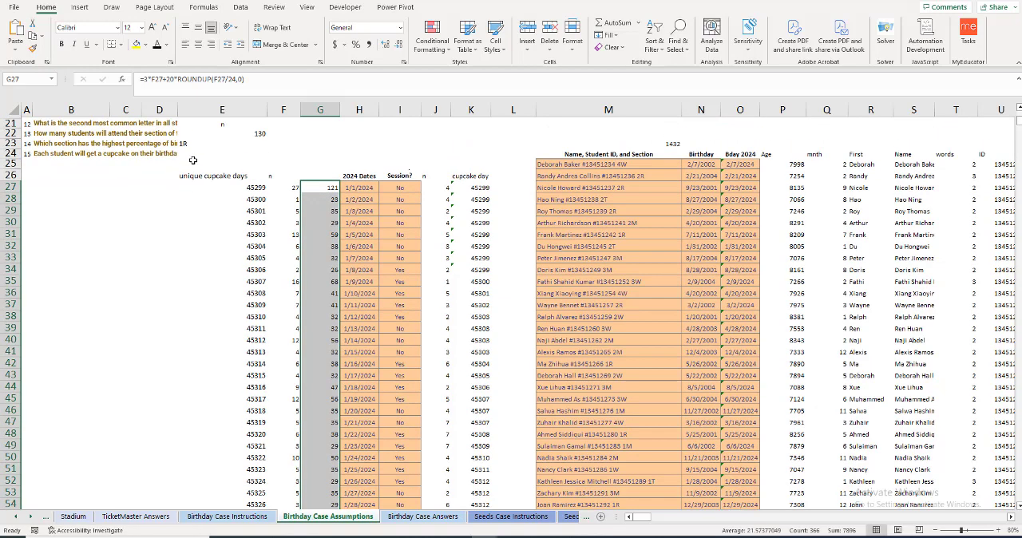
click(193, 159)
key(ctrl+shift+period)
key(Up)
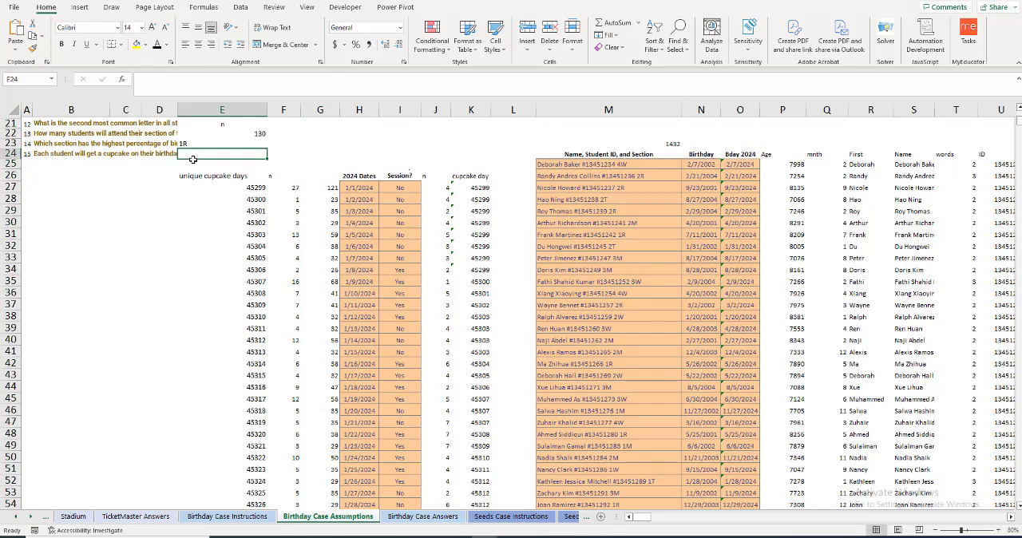
text(=SUM()
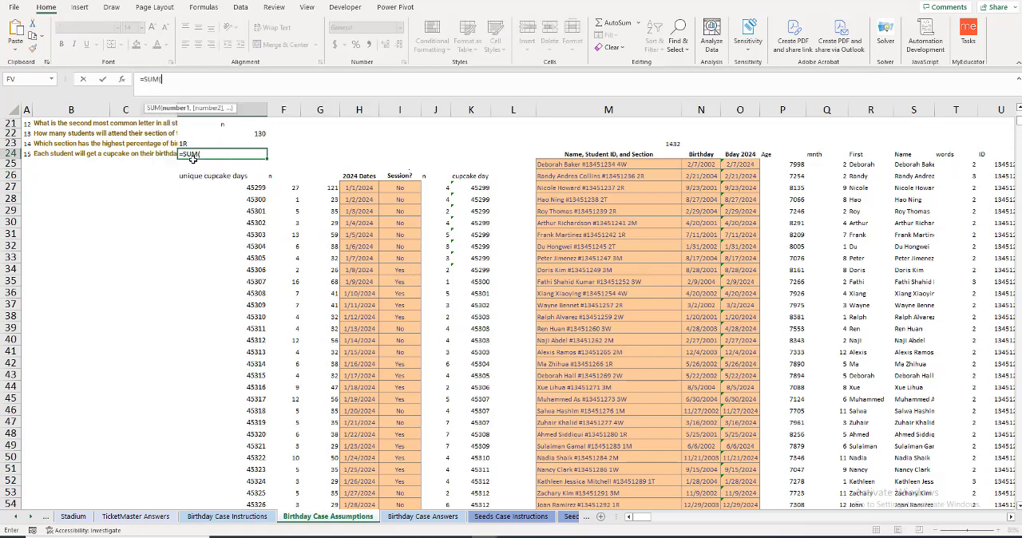
click(325, 189)
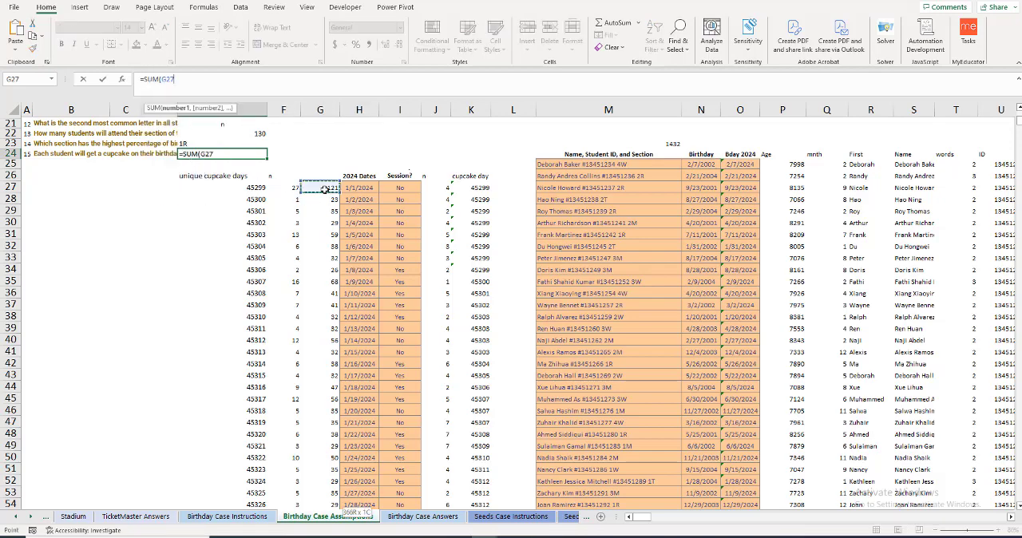
key(ctrl+shift+Down)
key(Return)
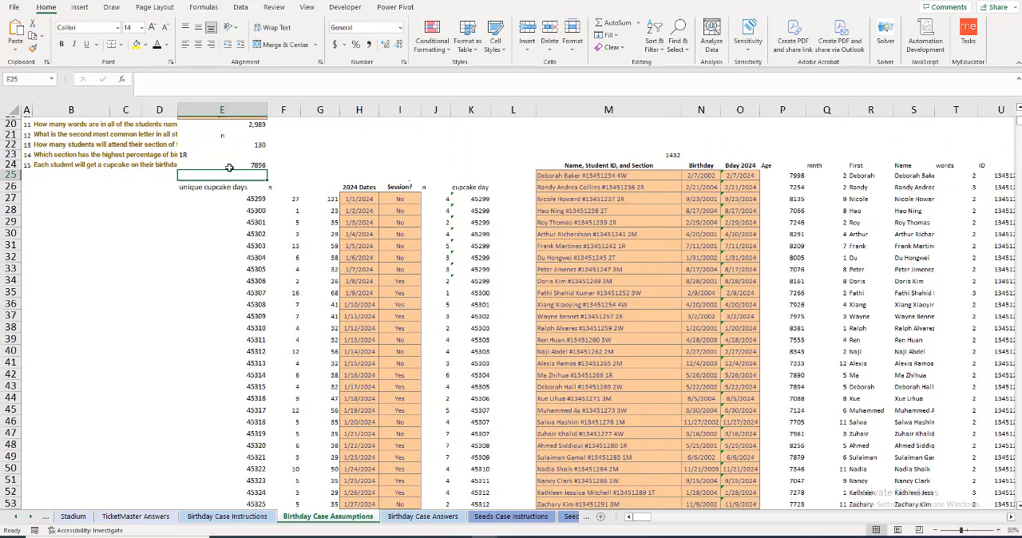
scroll(229, 168, up, 4)
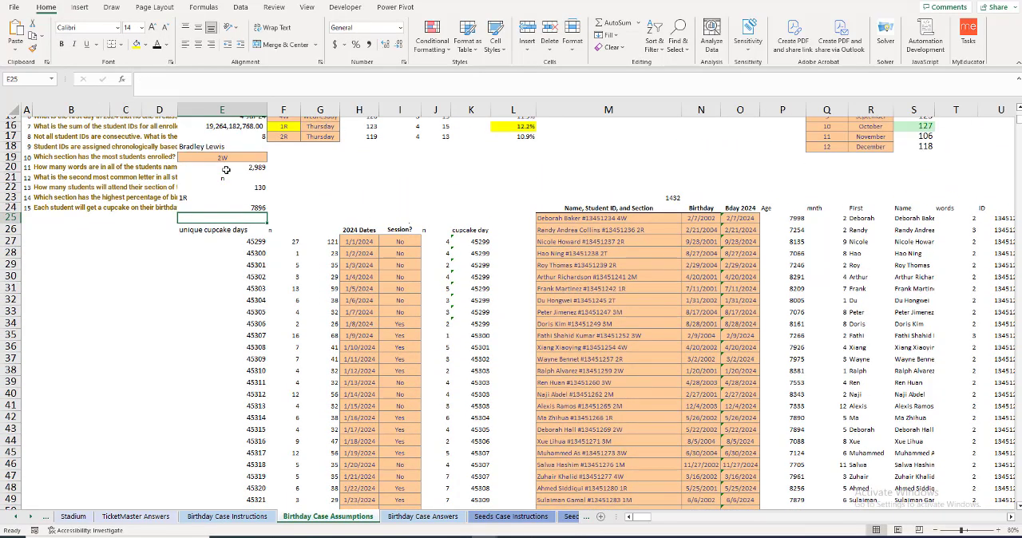
scroll(226, 170, up, 1)
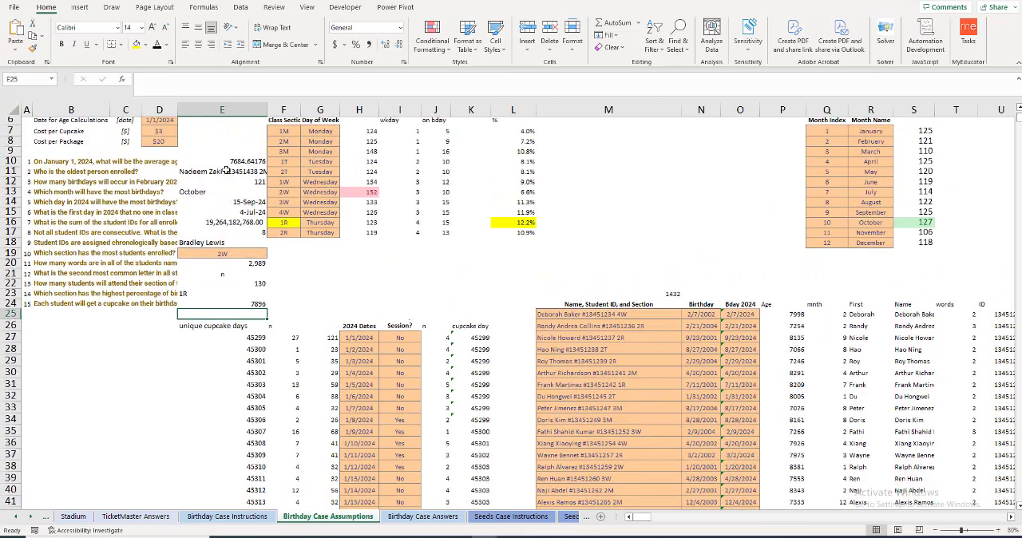
scroll(226, 170, up, 1)
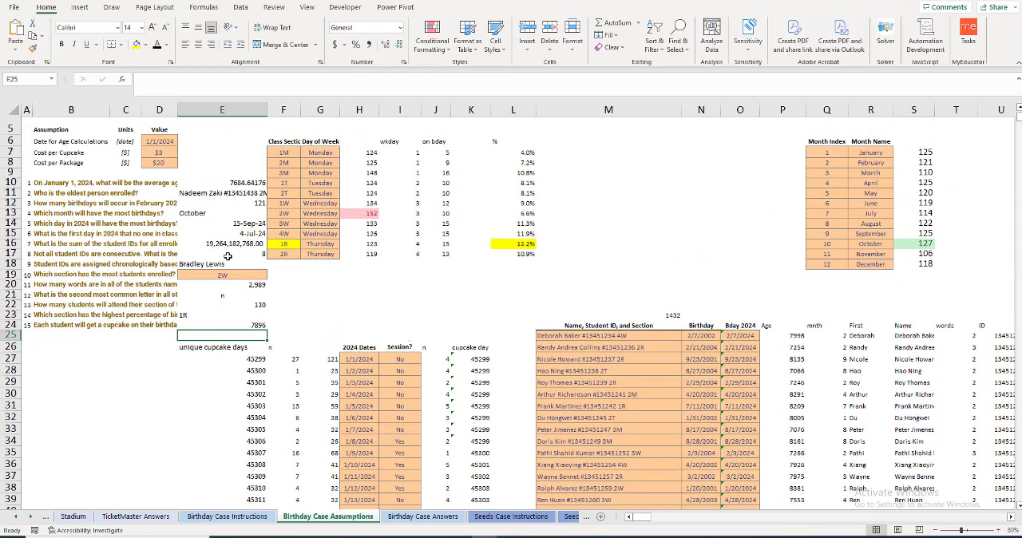
click(228, 256)
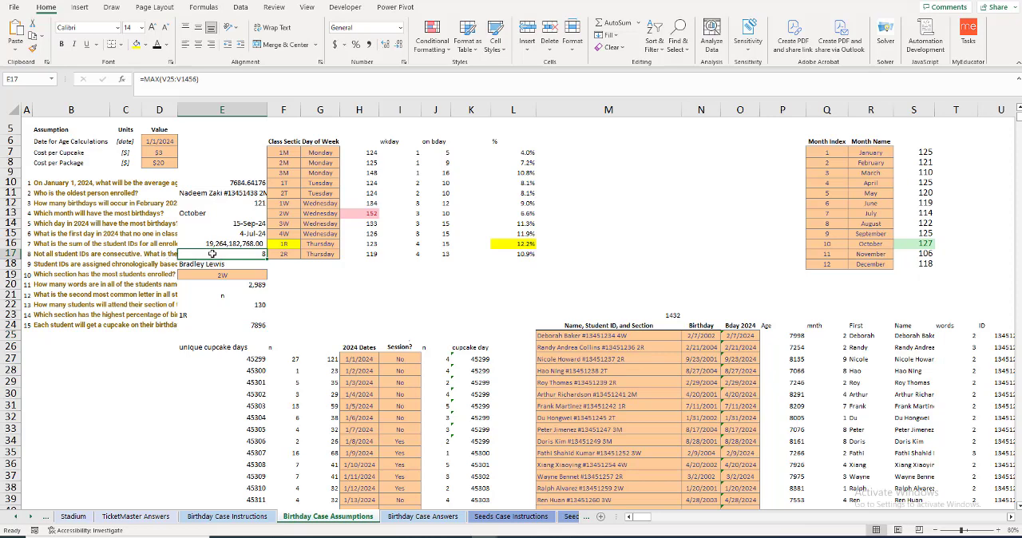
click(334, 276)
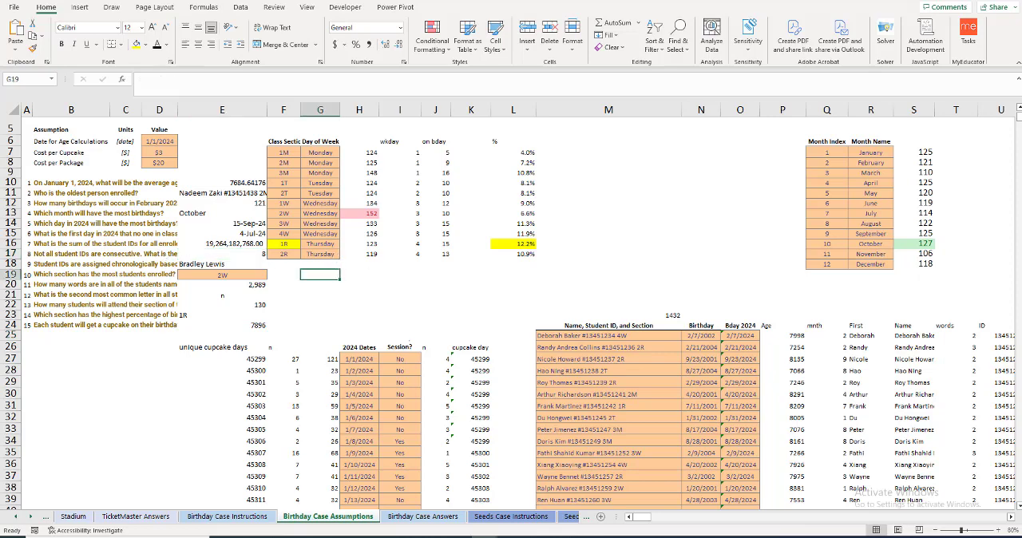